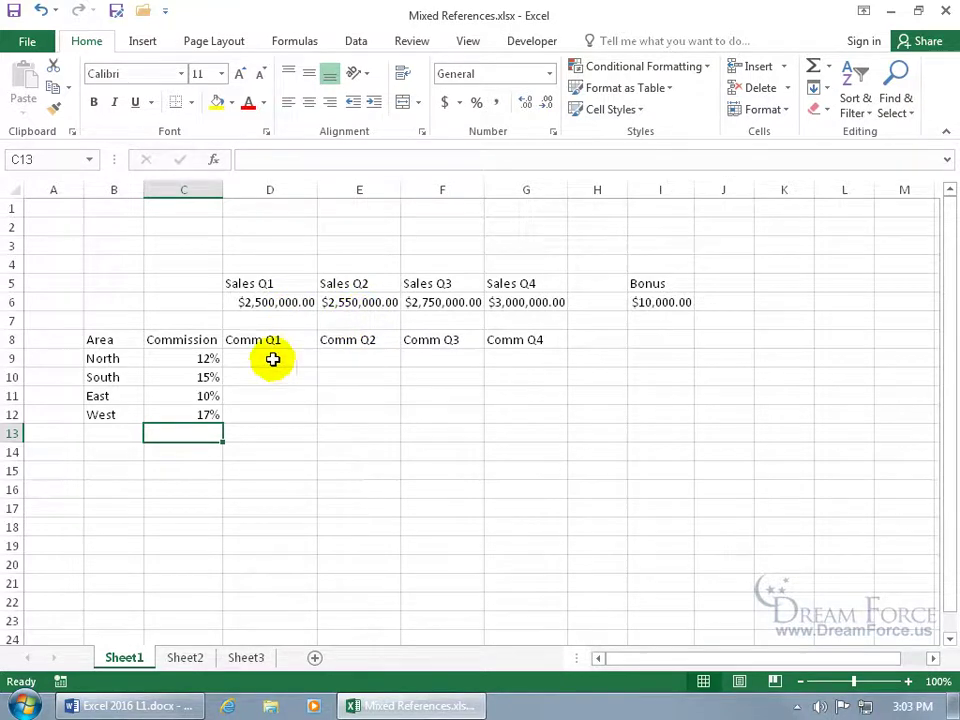
Enter =D6*C9 in D9 to compute North's Q1 commission of $300,000.00
{"action": "left_click", "coordinate": [273, 360]}
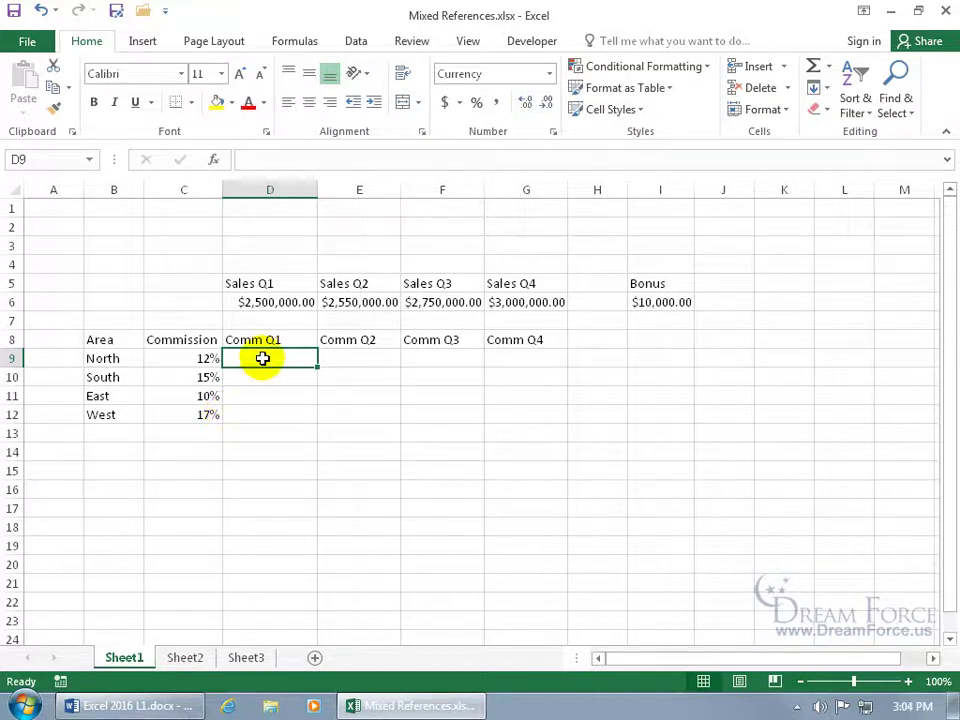
{"action": "type", "text": "="}
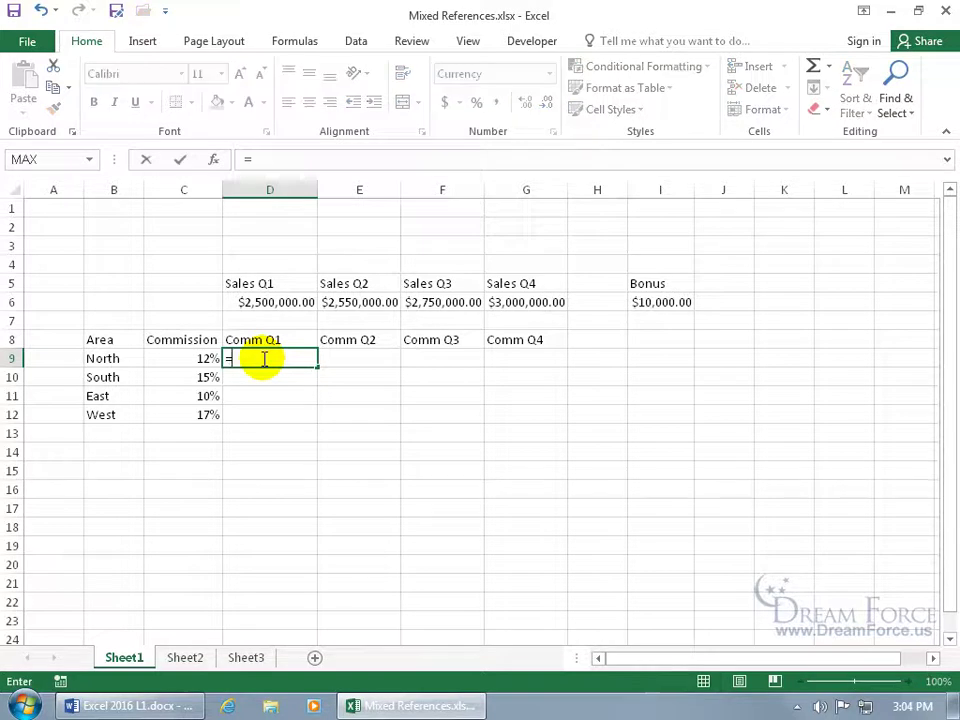
{"action": "left_click", "coordinate": [285, 302]}
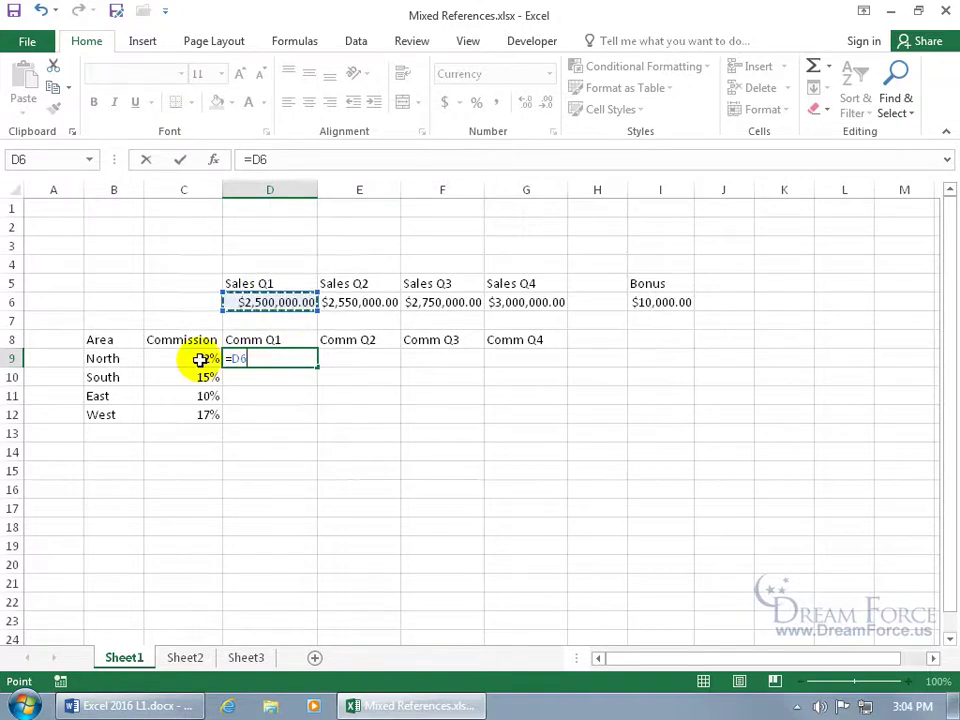
{"action": "type", "text": "*"}
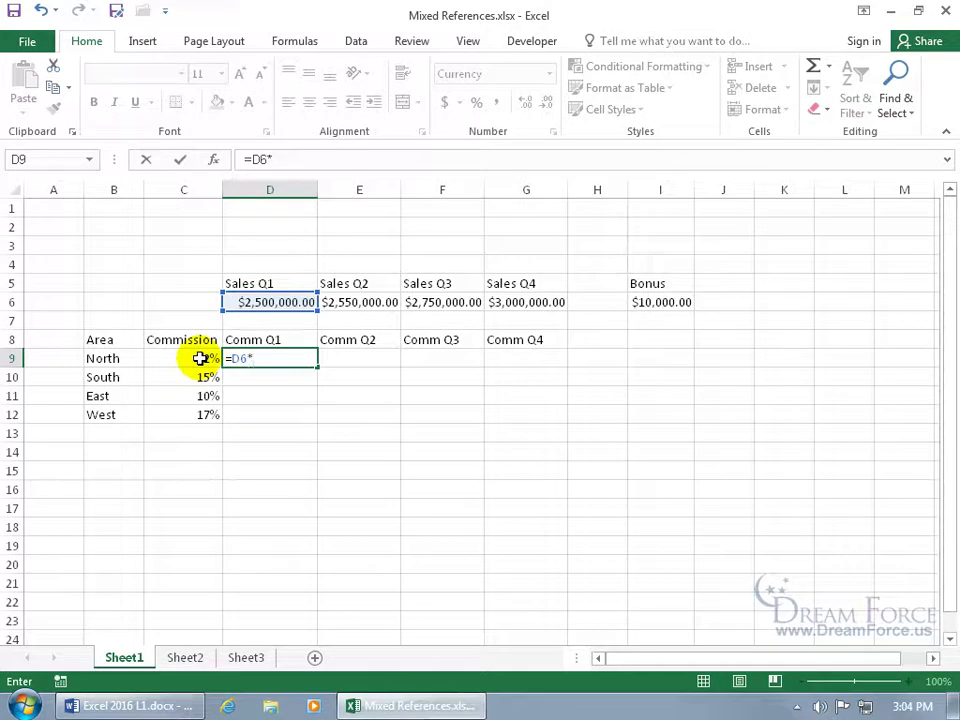
{"action": "left_click", "coordinate": [200, 358]}
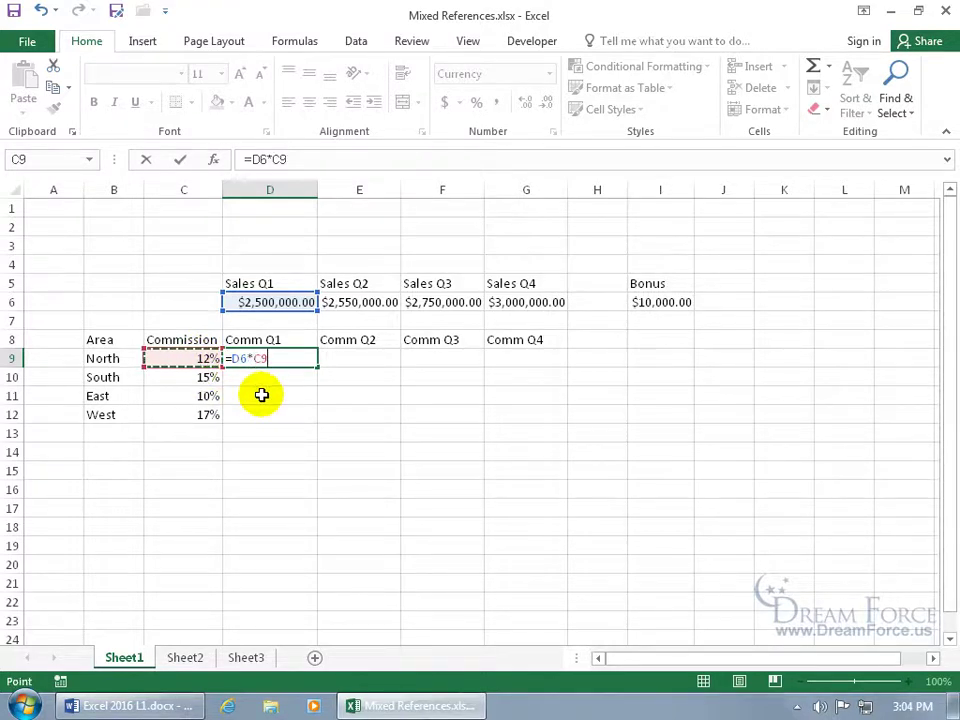
{"action": "key", "text": "Return"}
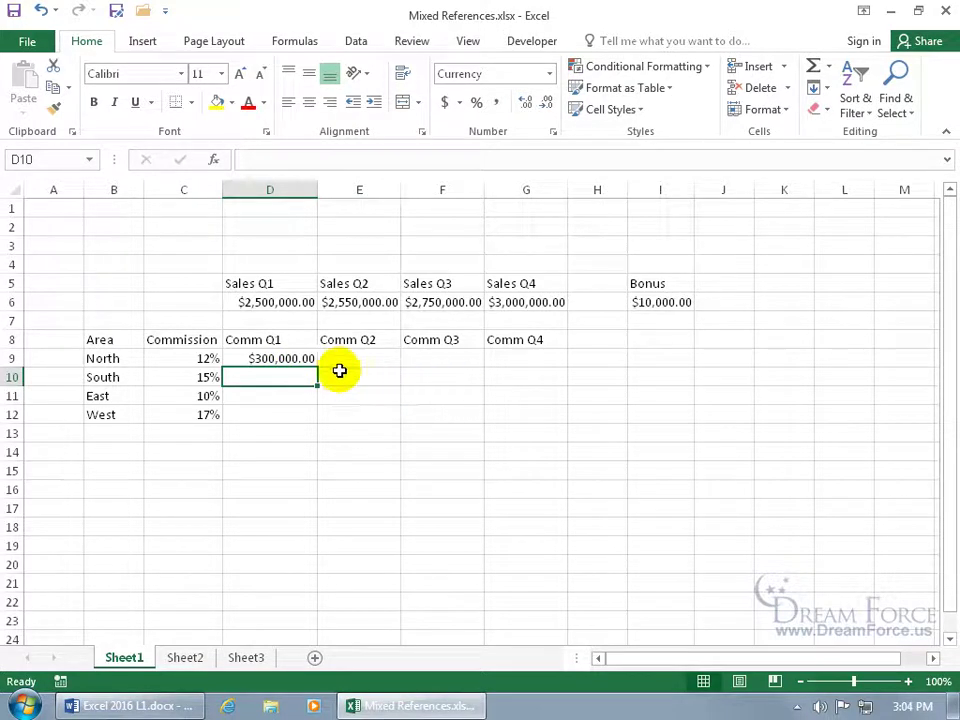
Fill D9's commission formula down to D12 and inspect D10's shifted =D7*C10 references
{"action": "left_click", "coordinate": [308, 358]}
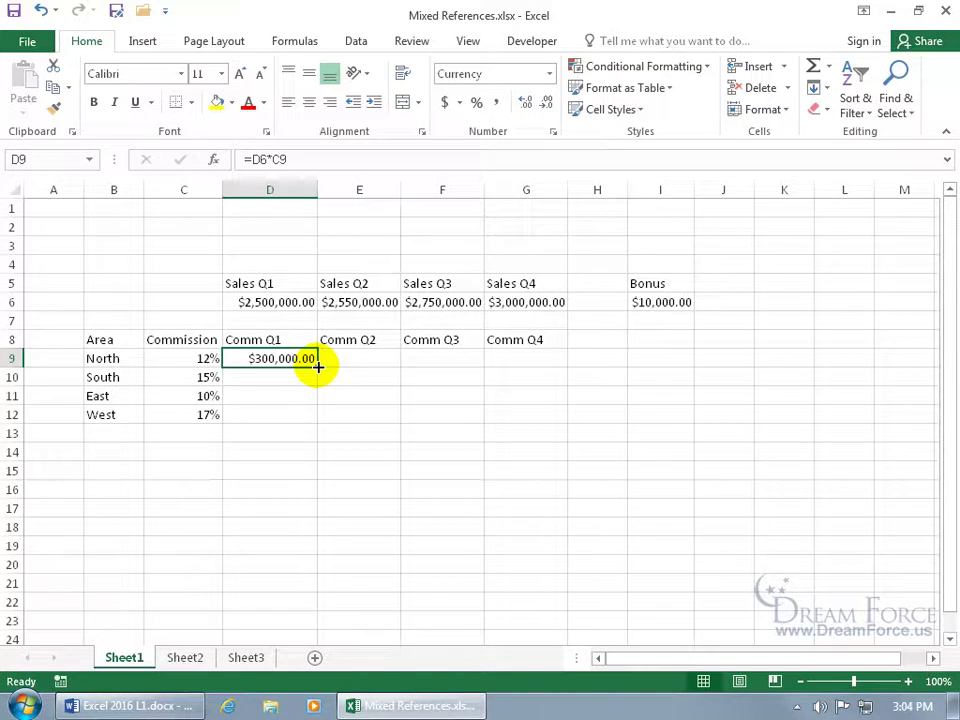
{"action": "double_click", "coordinate": [317, 366]}
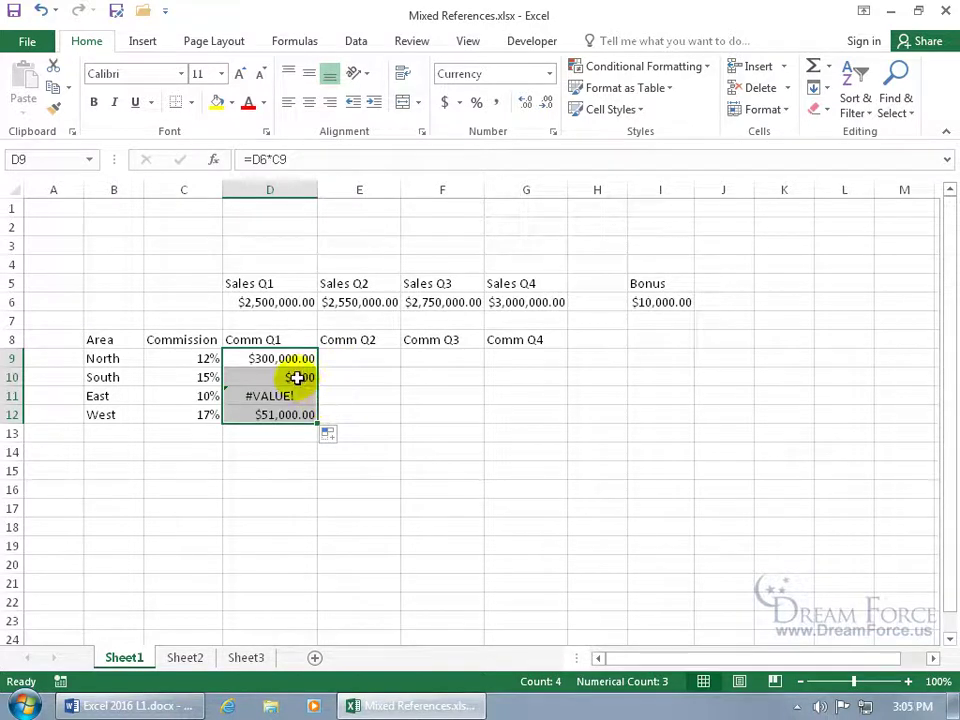
{"action": "left_click", "coordinate": [297, 377]}
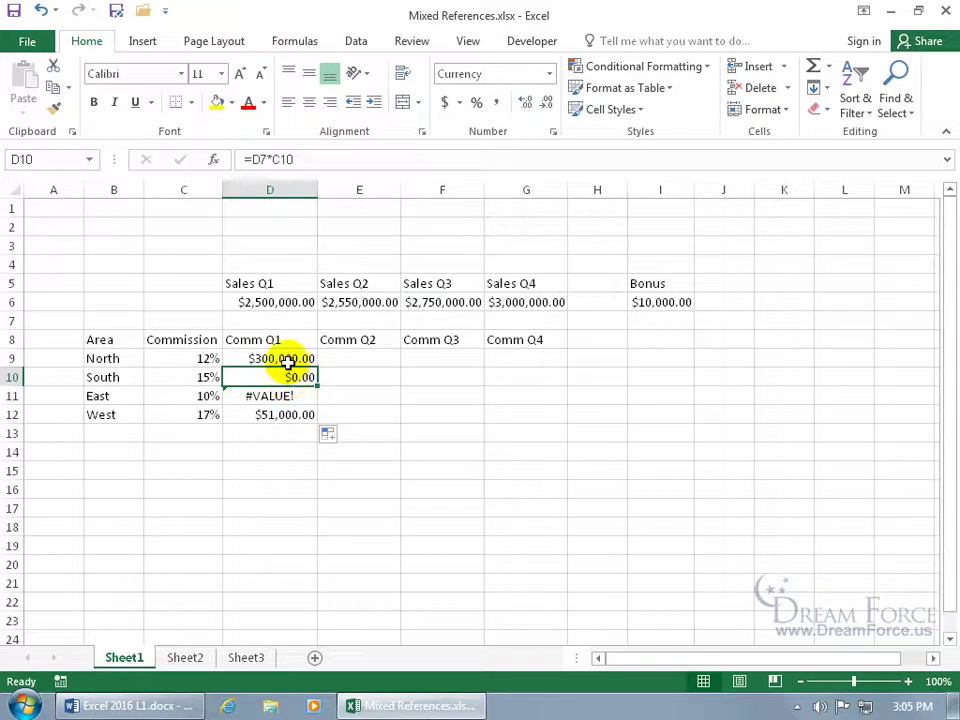
{"action": "double_click", "coordinate": [288, 377]}
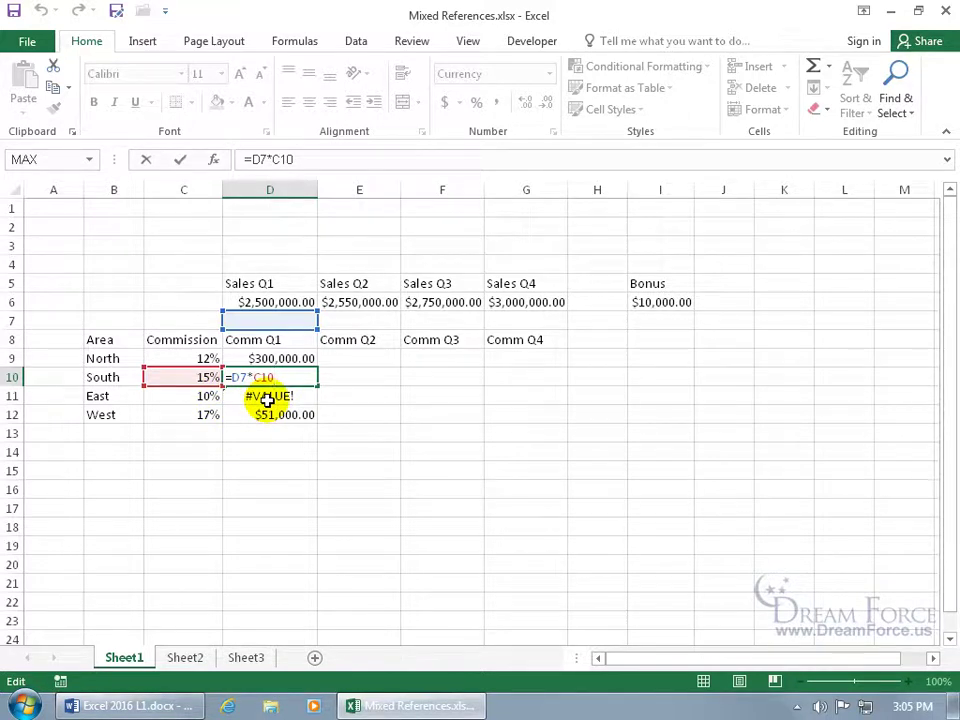
{"action": "key", "text": "Escape"}
{"action": "double_click", "coordinate": [268, 396]}
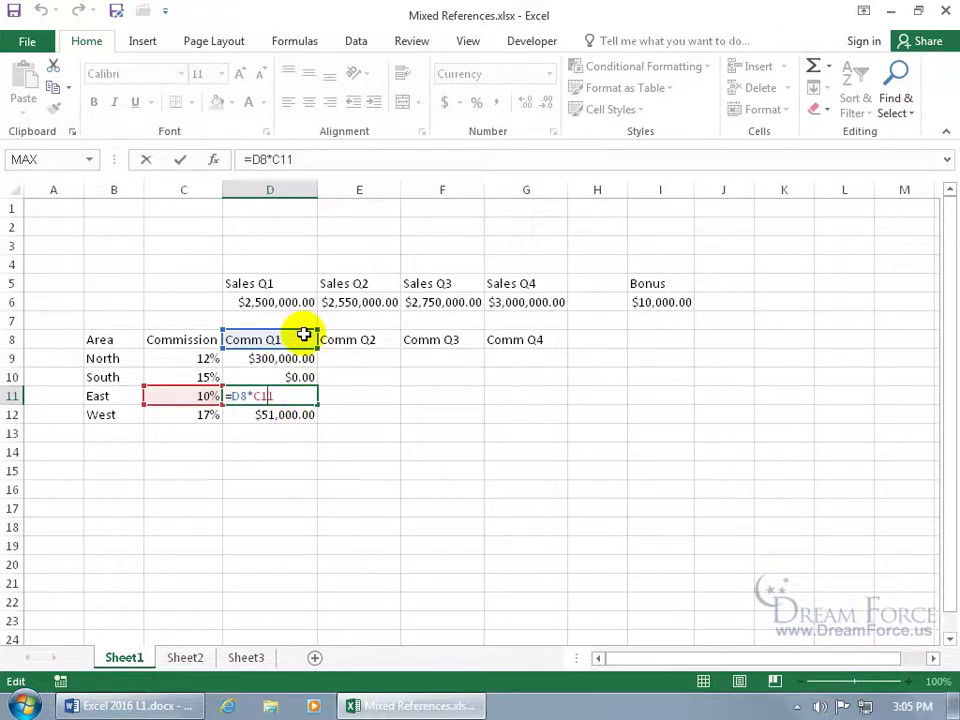
{"action": "key", "text": "ctrl+Return"}
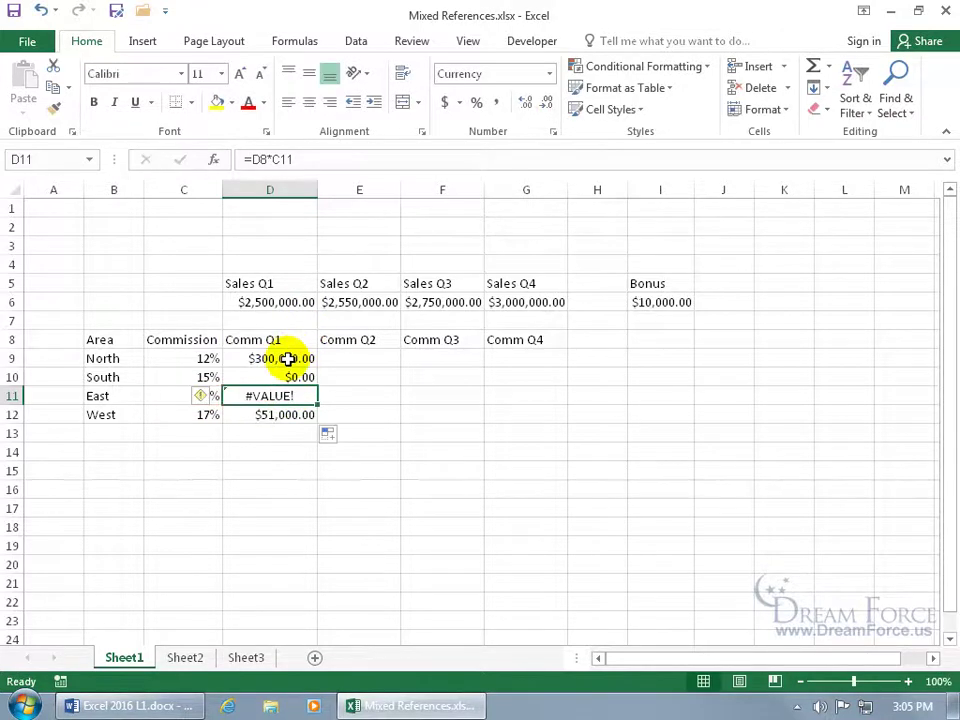
{"action": "left_click", "coordinate": [288, 358]}
{"action": "double_click", "coordinate": [289, 358]}
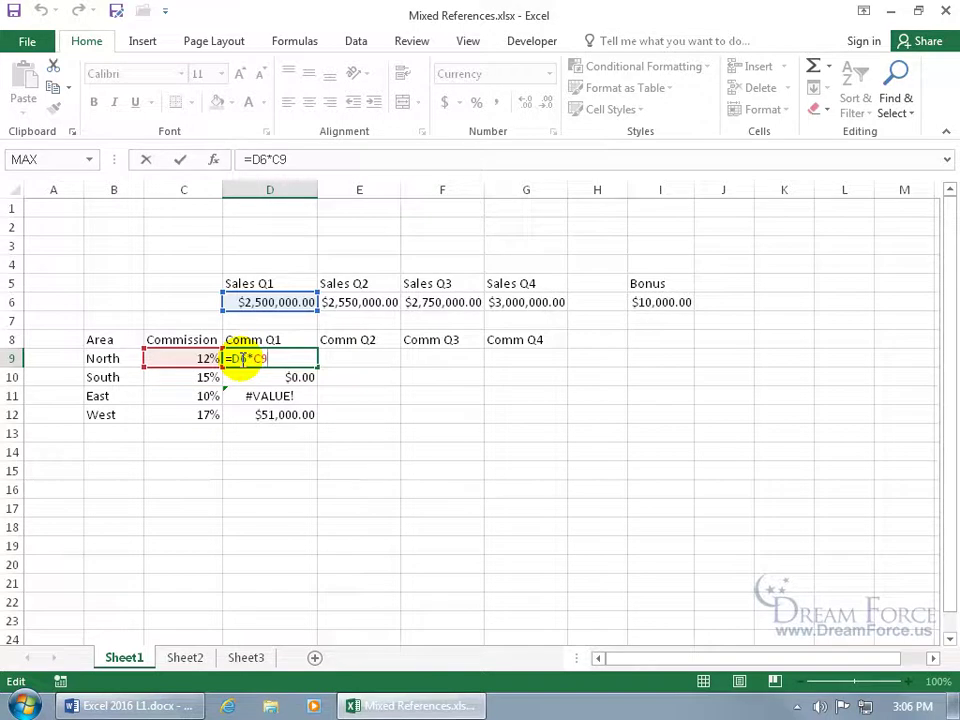
Cycle the D6 reference through absolute, row-locked, column-locked and relative forms with F4
{"action": "left_click", "coordinate": [234, 358]}
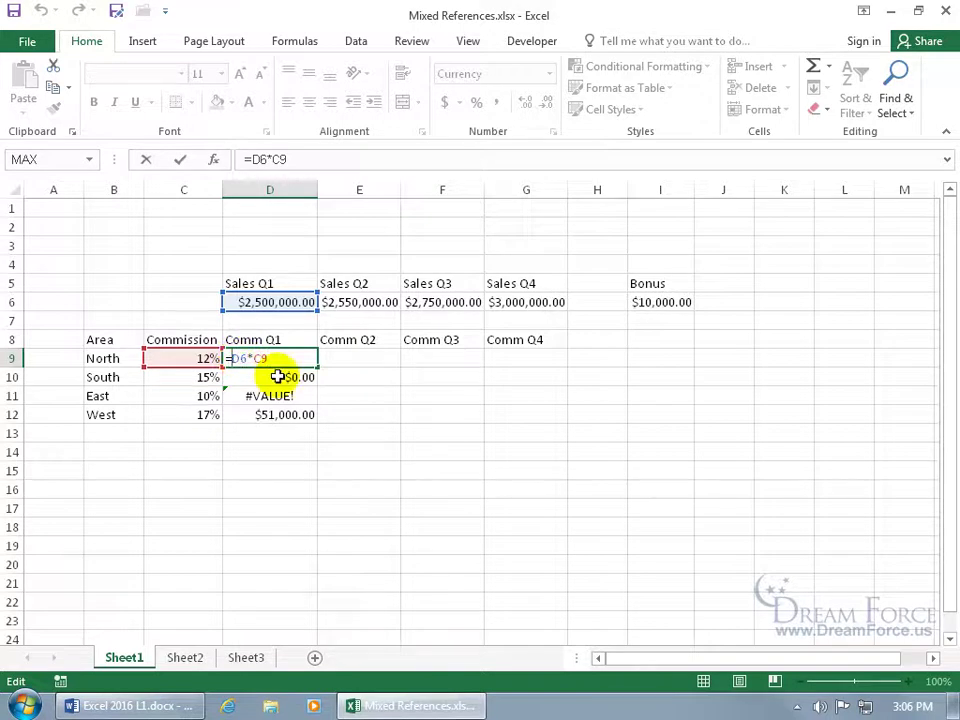
{"action": "key", "text": "F4"}
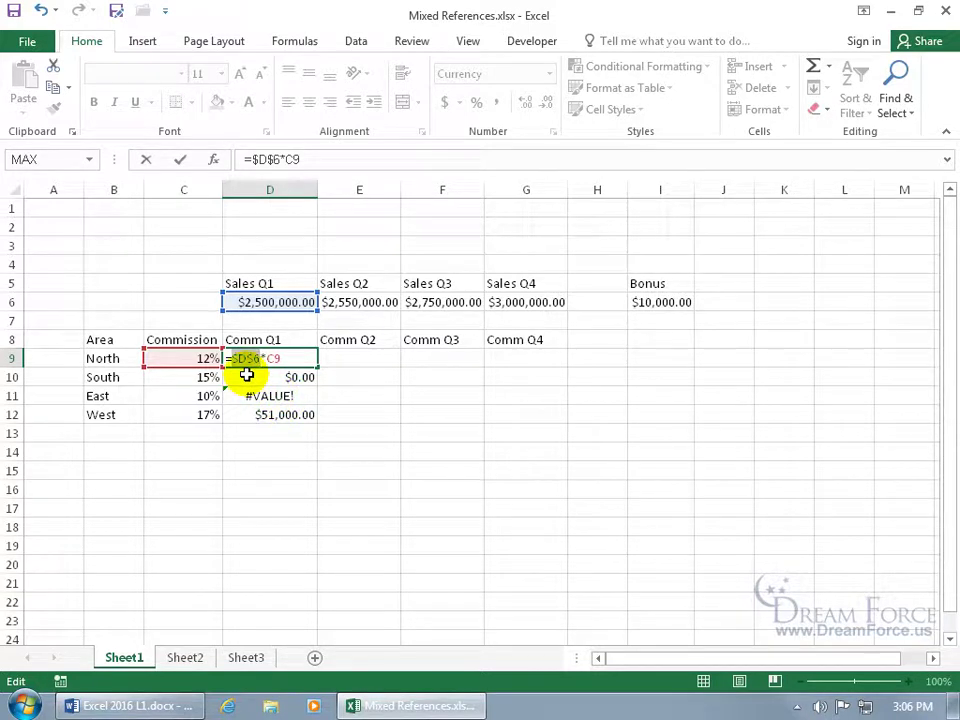
{"action": "key", "text": "F4"}
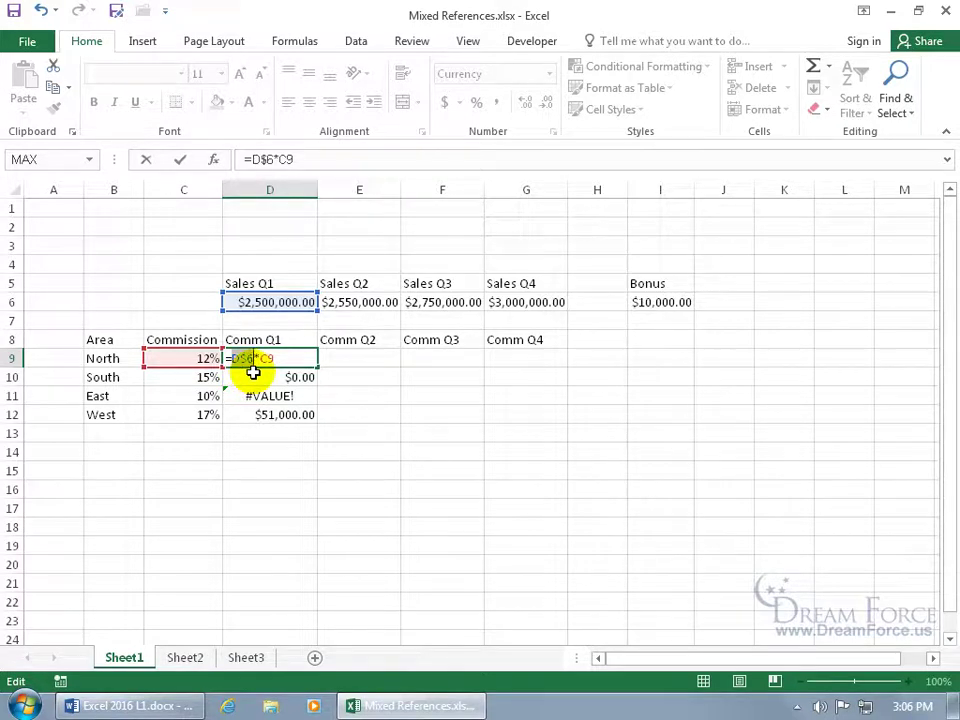
{"action": "key", "text": "F4"}
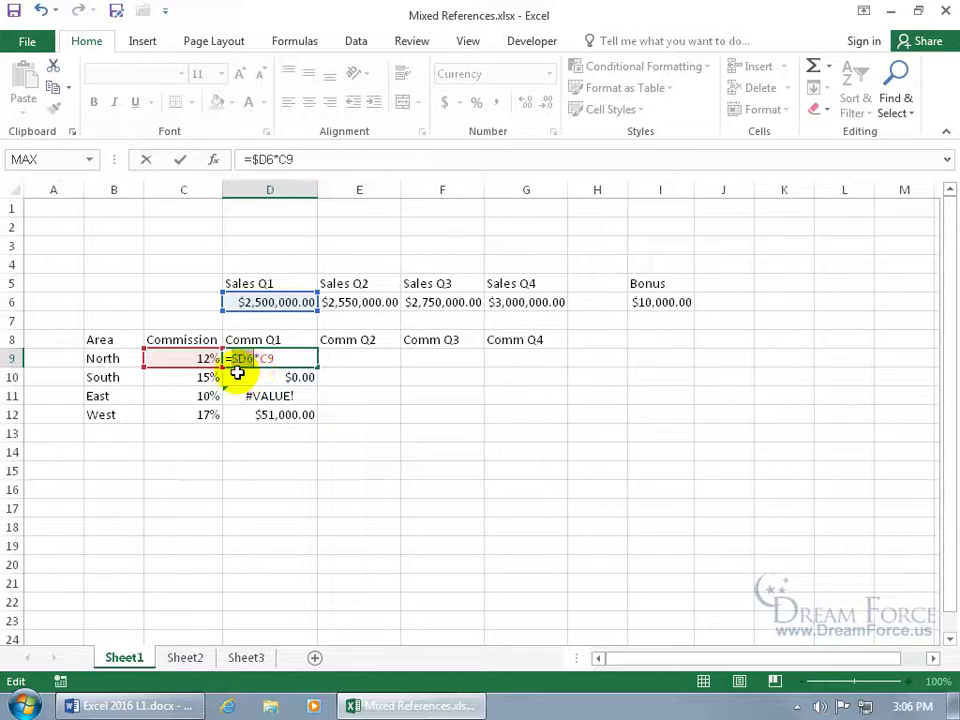
{"action": "key", "text": "F4"}
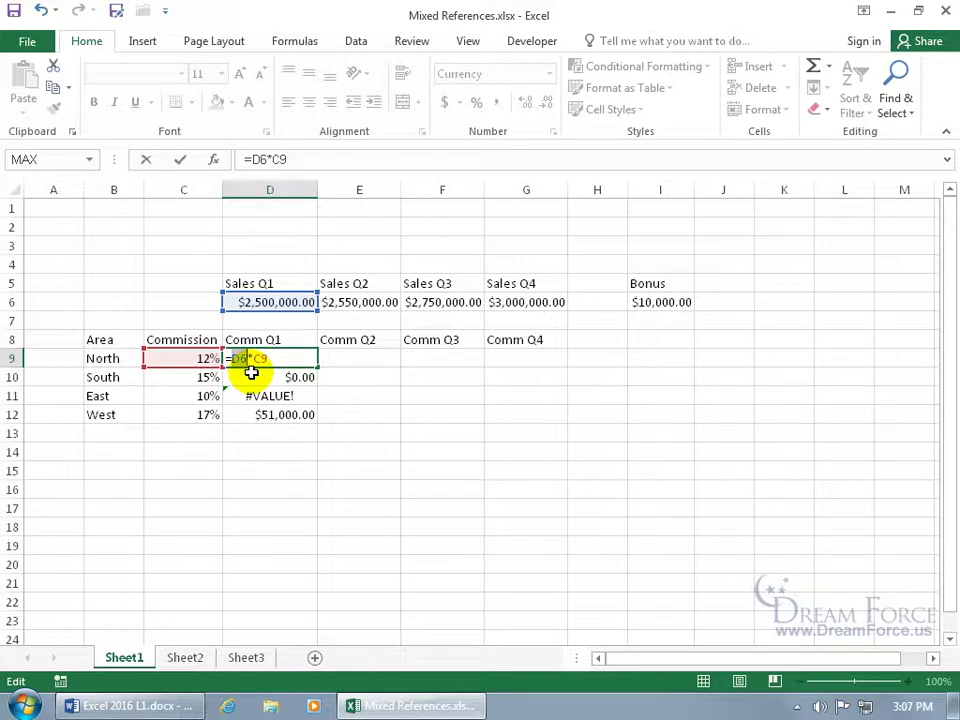
Add a $ before the 6 so D9's formula becomes =D$6*C9
{"action": "left_click", "coordinate": [240, 358]}
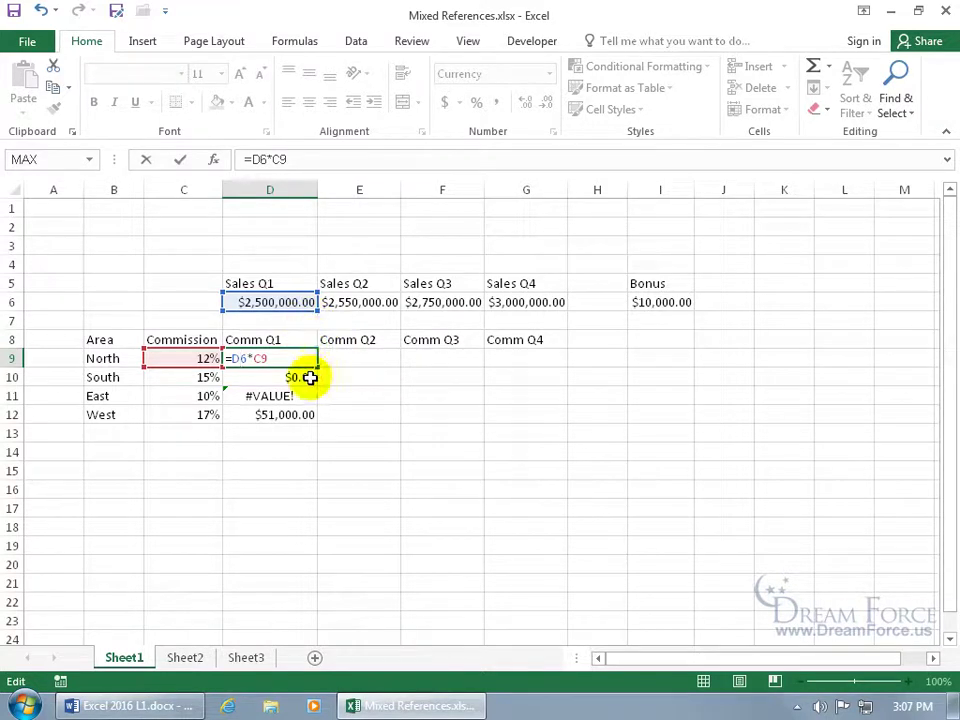
{"action": "type", "text": "$"}
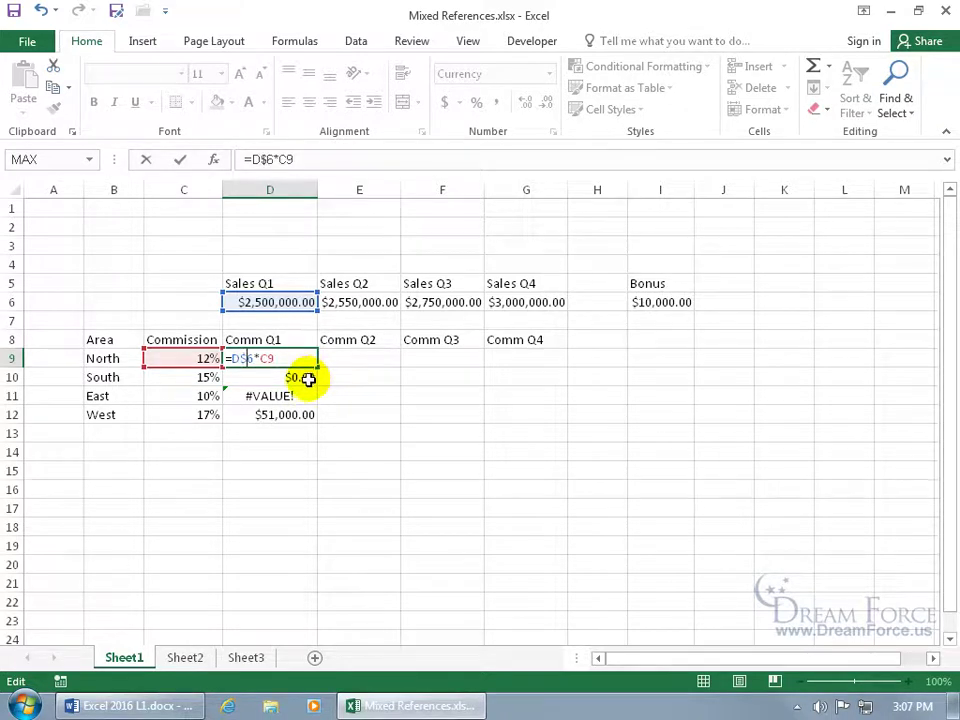
{"action": "key", "text": "Return"}
{"action": "left_click", "coordinate": [309, 358]}
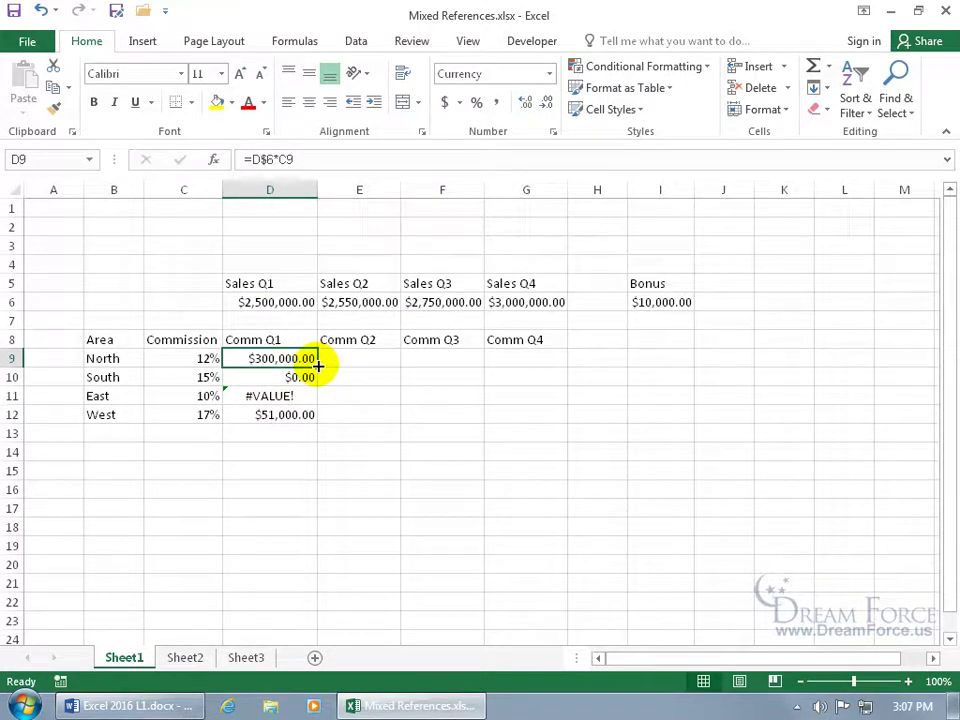
Fill the corrected D9 formula down to D12 and verify D11 uses =D$6*C11
{"action": "double_click", "coordinate": [317, 367]}
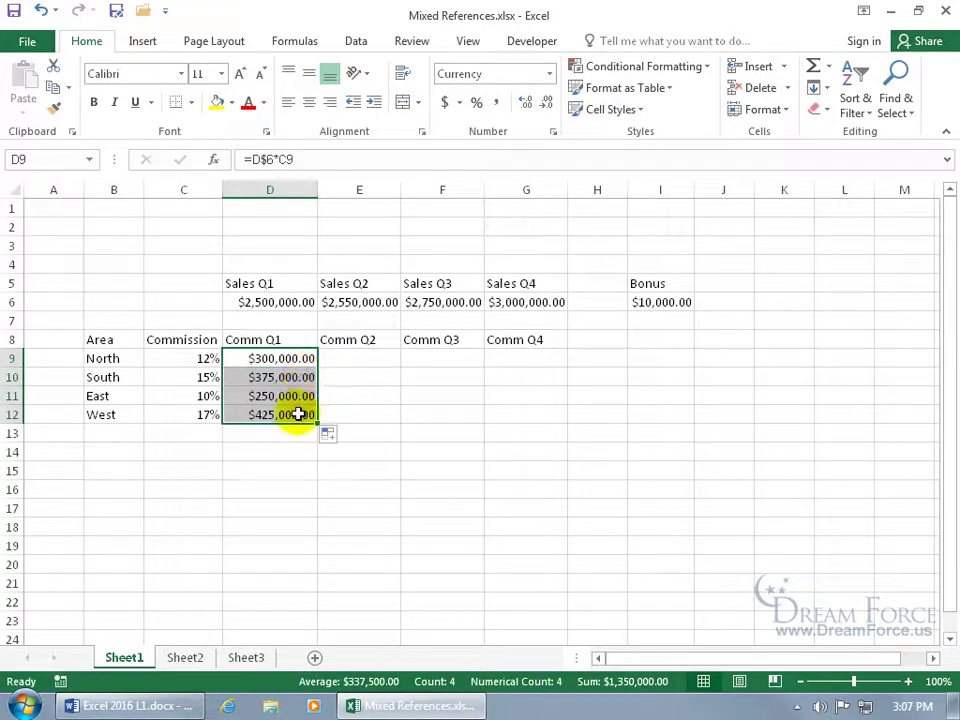
{"action": "left_click", "coordinate": [286, 396]}
{"action": "left_click", "coordinate": [286, 396]}
{"action": "double_click", "coordinate": [286, 396]}
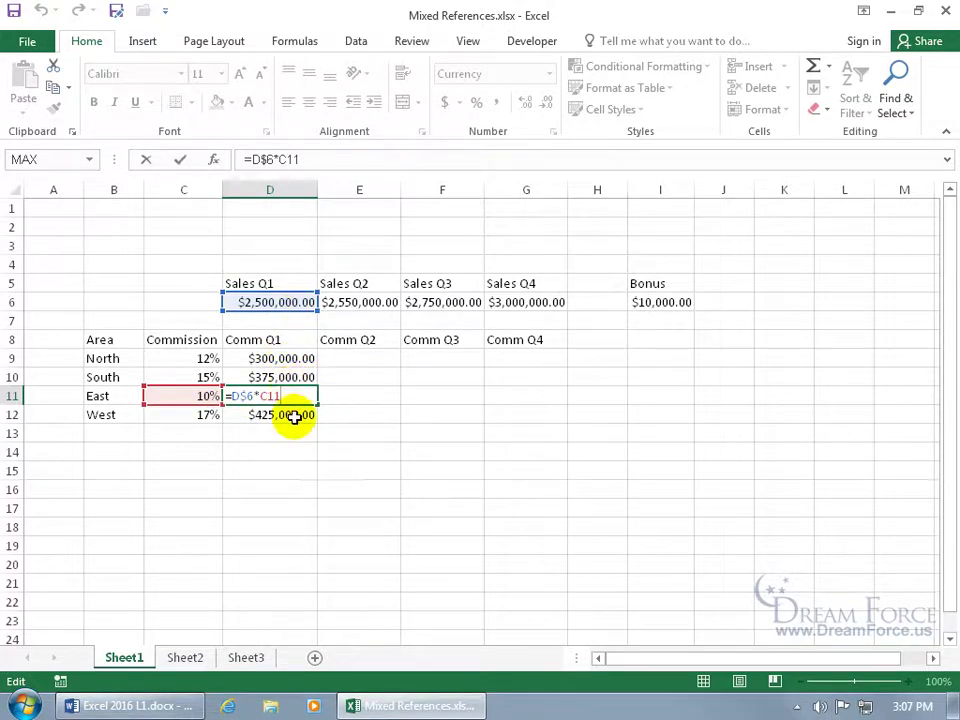
{"action": "key", "text": "ctrl+Return"}
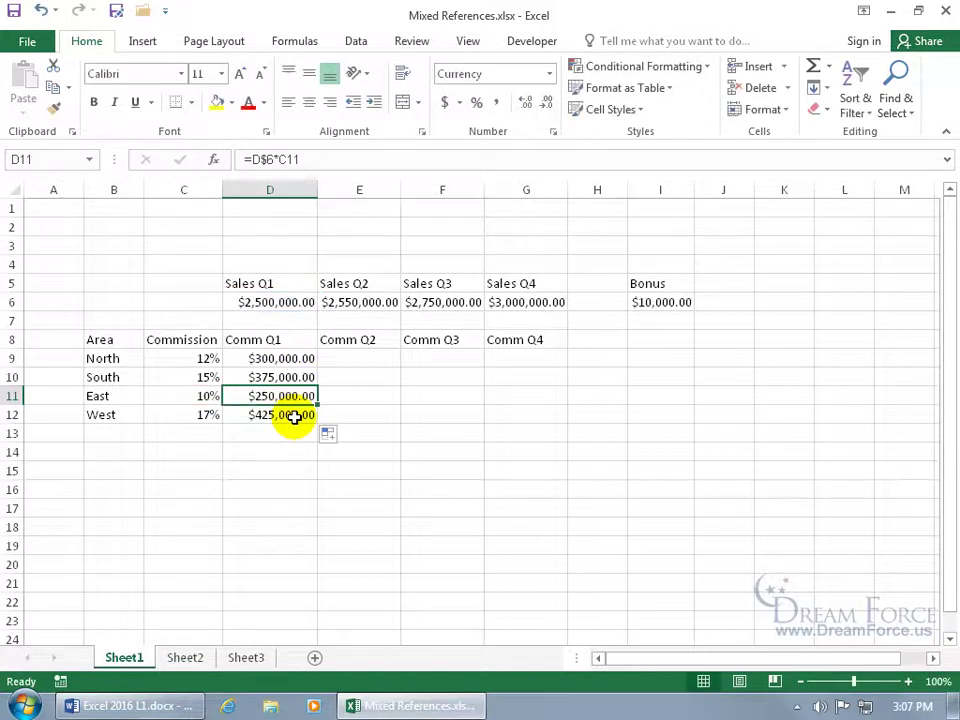
{"action": "left_click", "coordinate": [275, 358]}
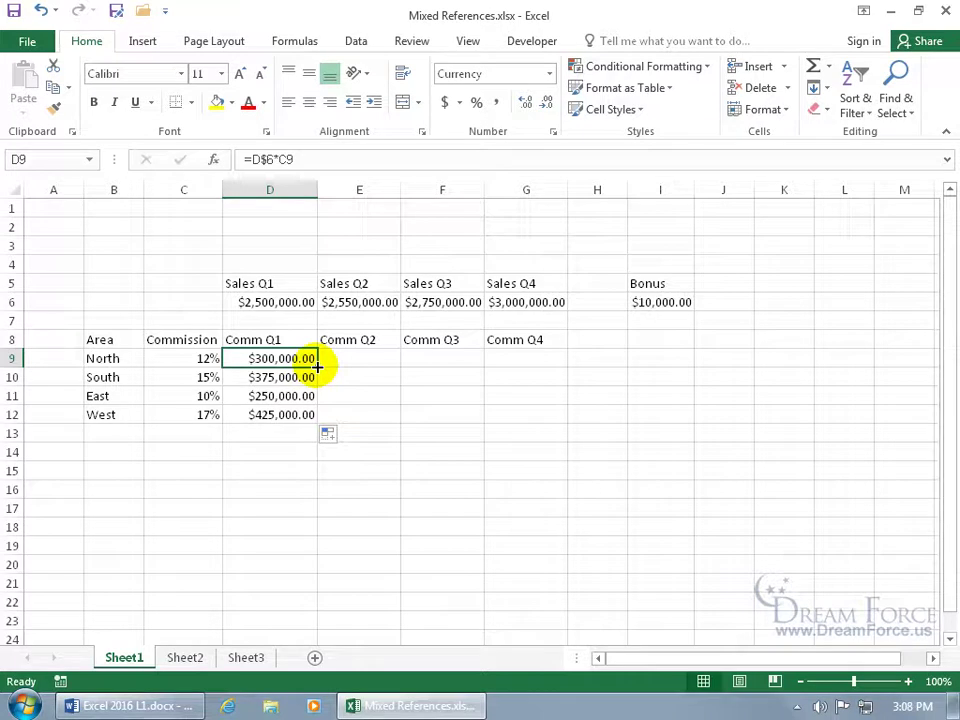
Copy North's commission formula across to G9 and view E9's =E$6*D9 formula
{"action": "left_click_drag", "start_coordinate": [316, 367], "coordinate": [540, 372]}
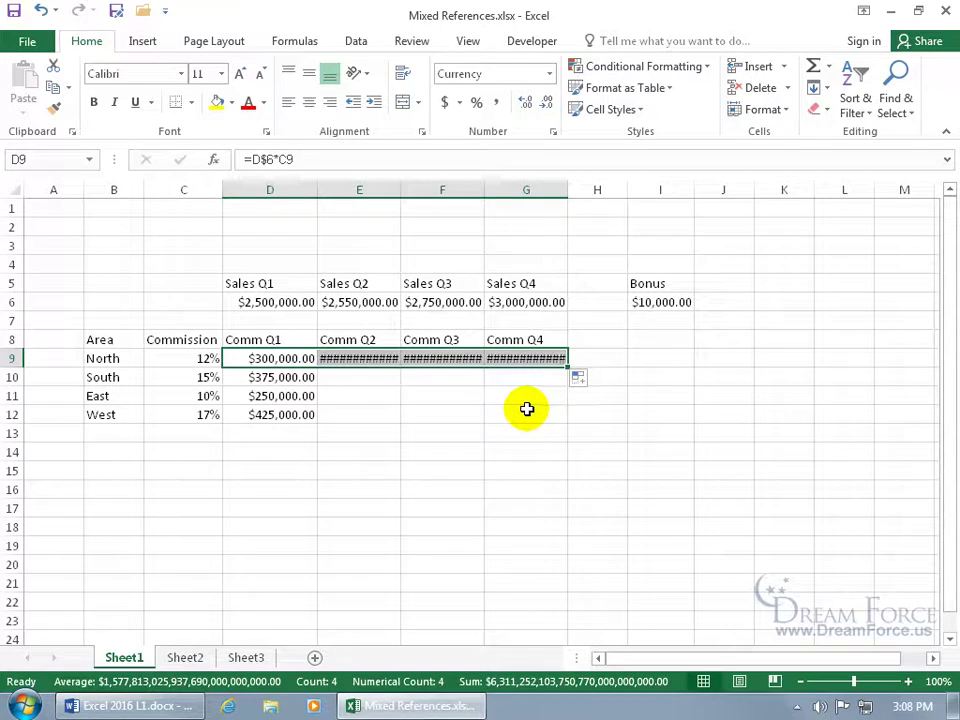
{"action": "left_click", "coordinate": [381, 359]}
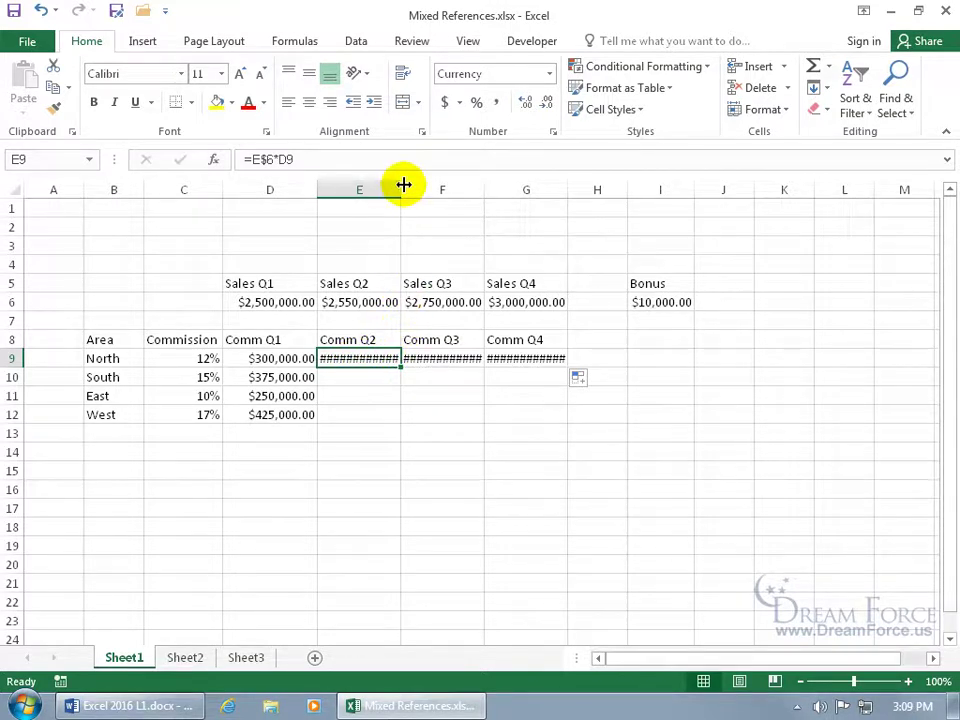
Widen, narrow and AutoFit column E, then undo the width change
{"action": "left_click_drag", "start_coordinate": [403, 185], "coordinate": [451, 186]}
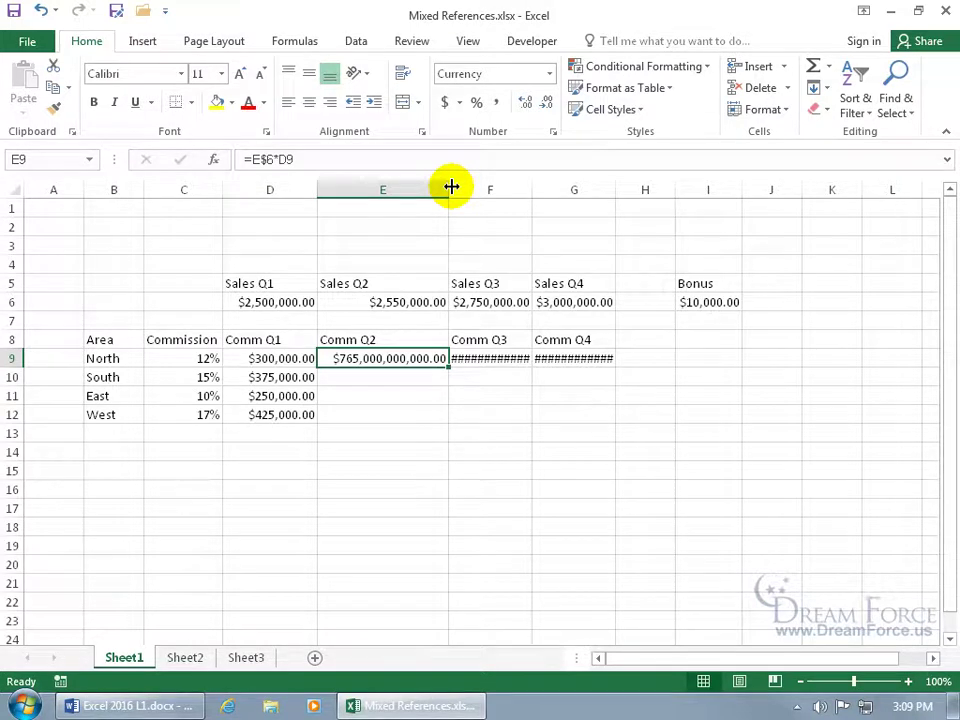
{"action": "left_click_drag", "start_coordinate": [451, 186], "coordinate": [390, 187]}
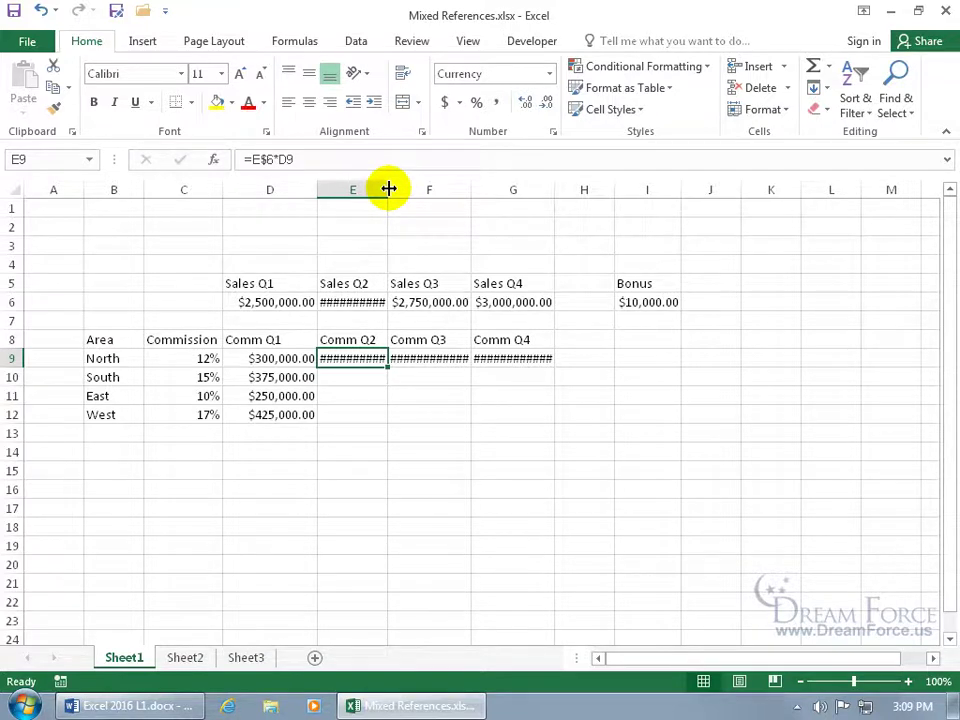
{"action": "double_click", "coordinate": [388, 188]}
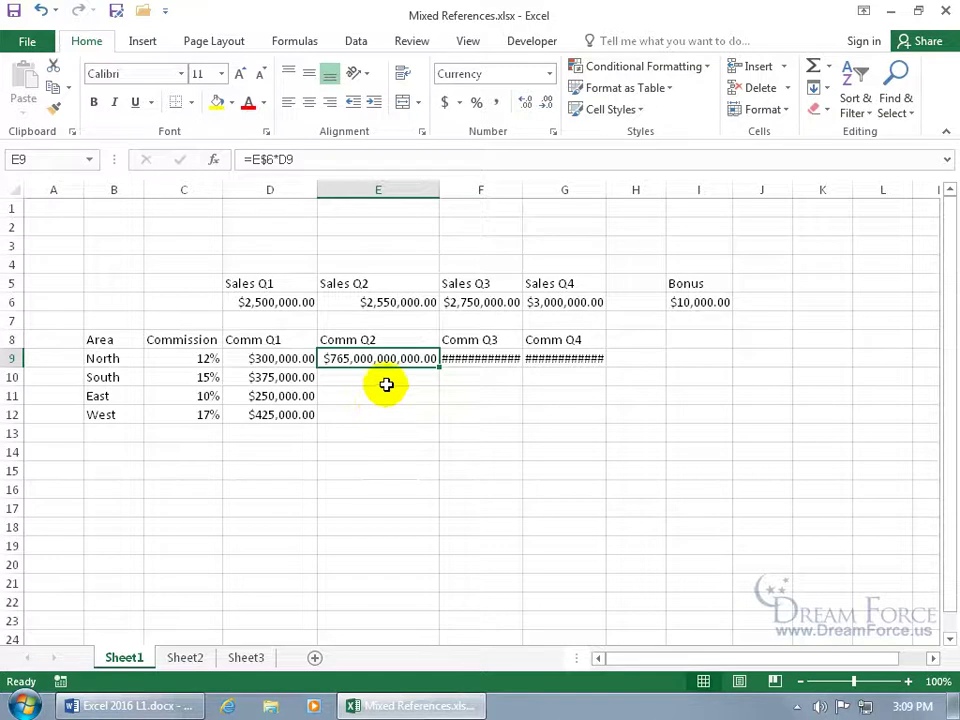
{"action": "left_click", "coordinate": [41, 10]}
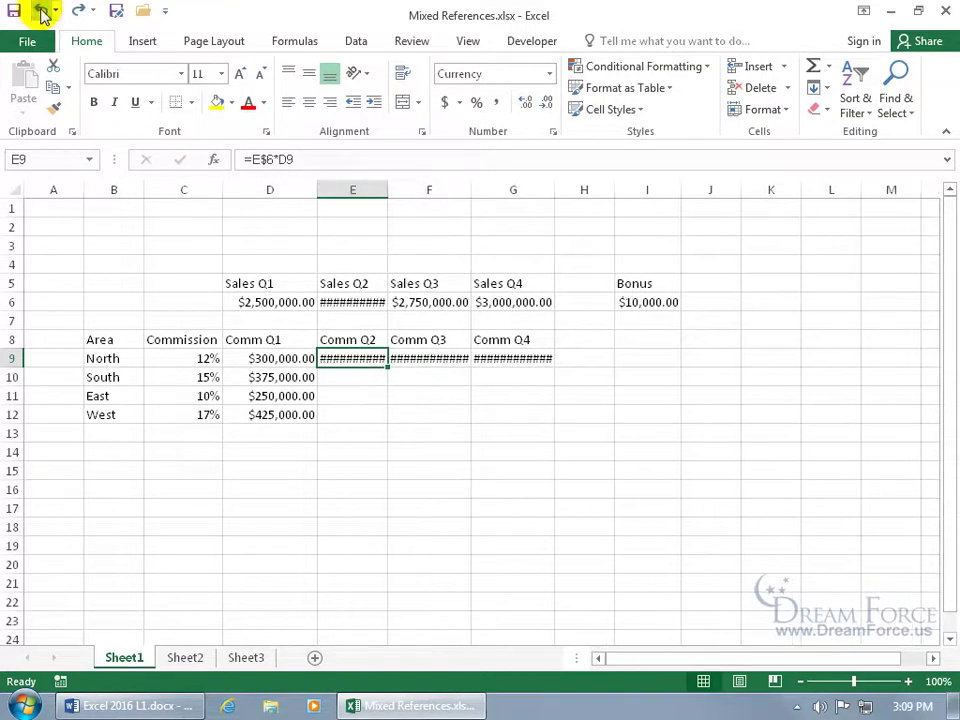
Undo the column E width changes to restore its original width
{"action": "left_click", "coordinate": [41, 10]}
{"action": "left_click", "coordinate": [41, 10]}
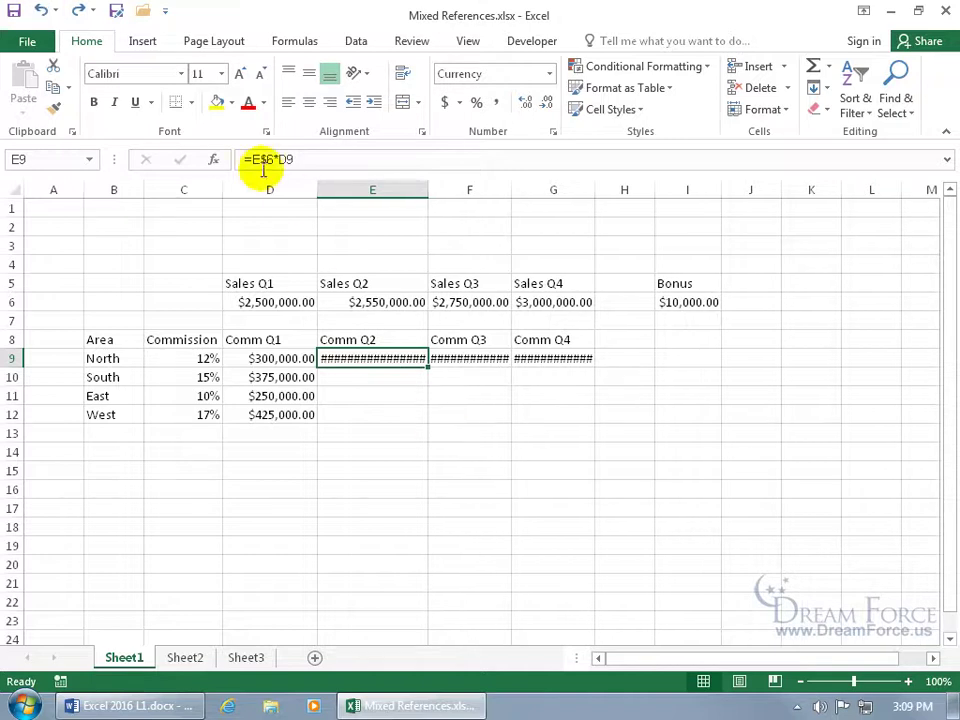
{"action": "left_click", "coordinate": [41, 10]}
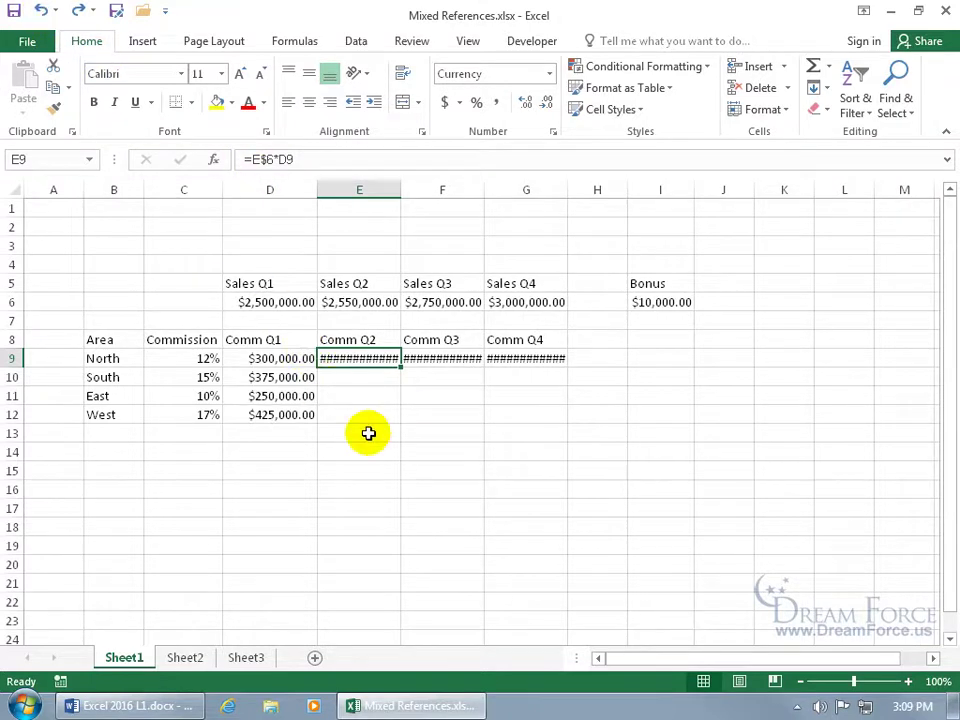
Inspect the E9 (=E$6*D9) and G9 (=G$6*F9) formulas without changing them
{"action": "double_click", "coordinate": [366, 359]}
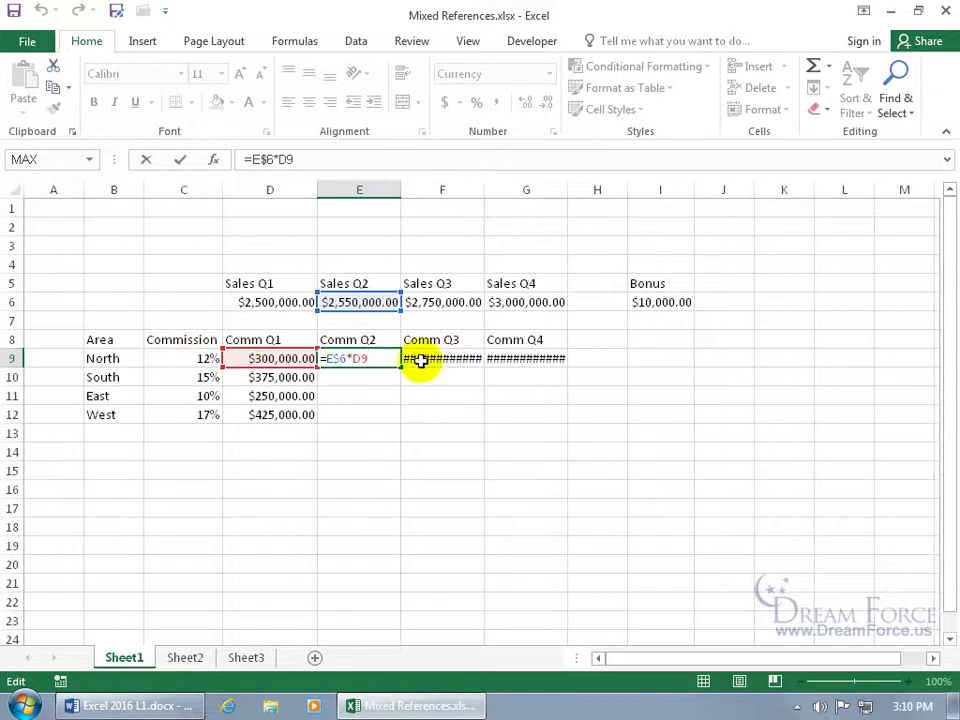
{"action": "left_click", "coordinate": [356, 358]}
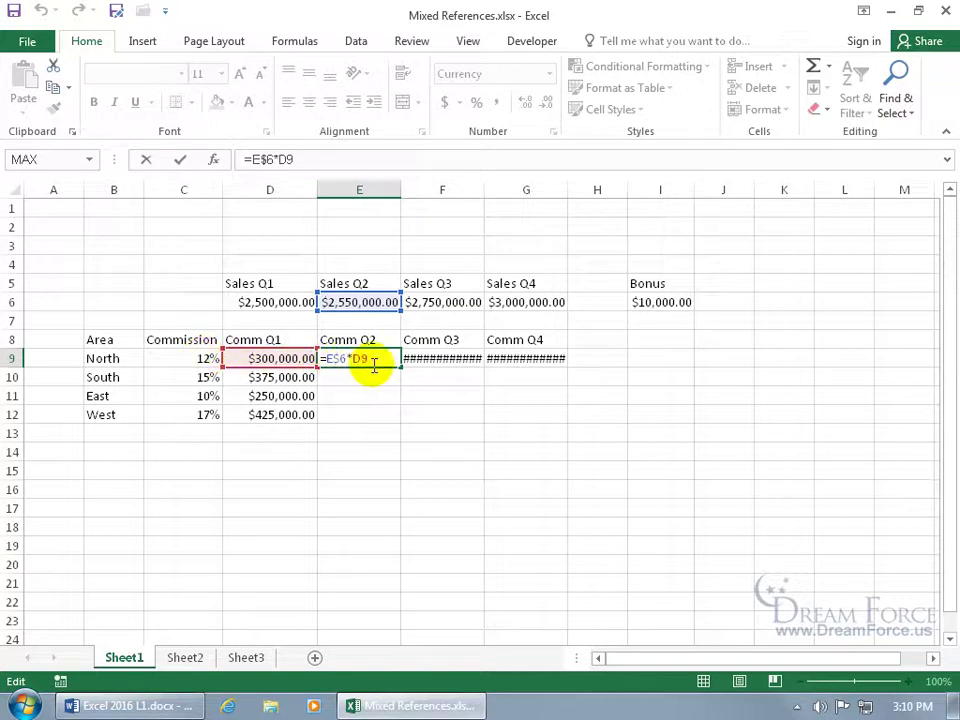
{"action": "key", "text": "Escape"}
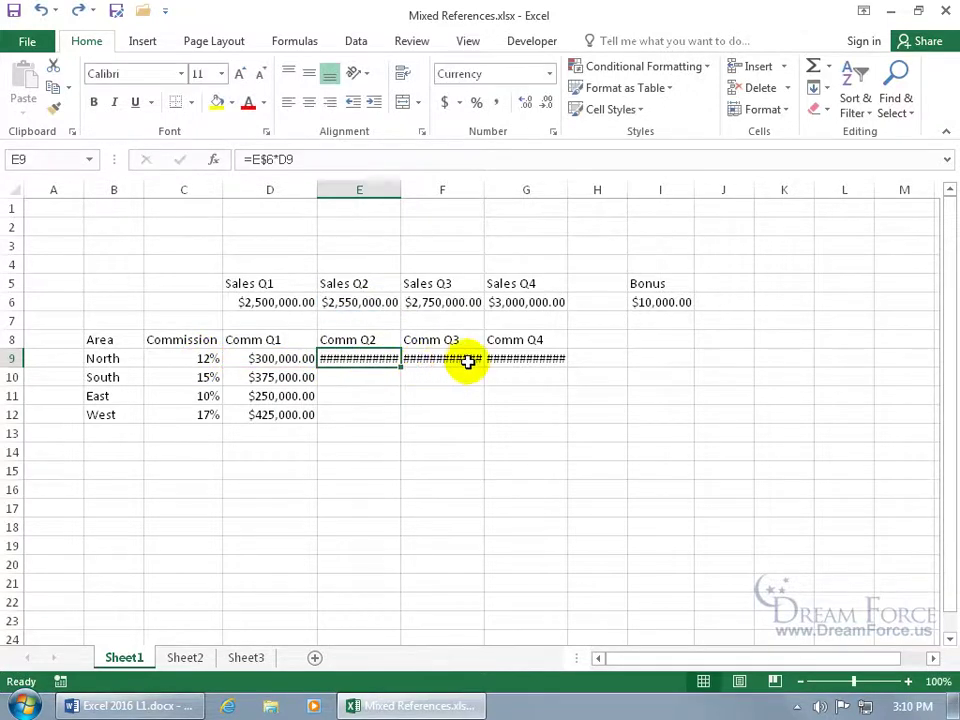
{"action": "left_click", "coordinate": [497, 358]}
{"action": "double_click", "coordinate": [499, 358]}
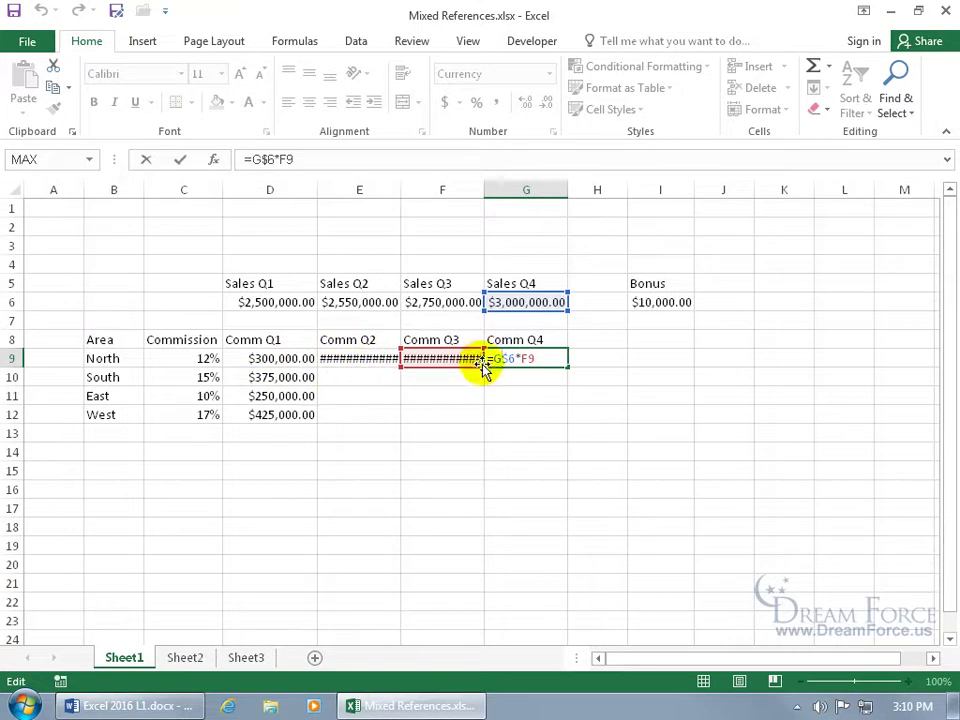
{"action": "key", "text": "ctrl+Return"}
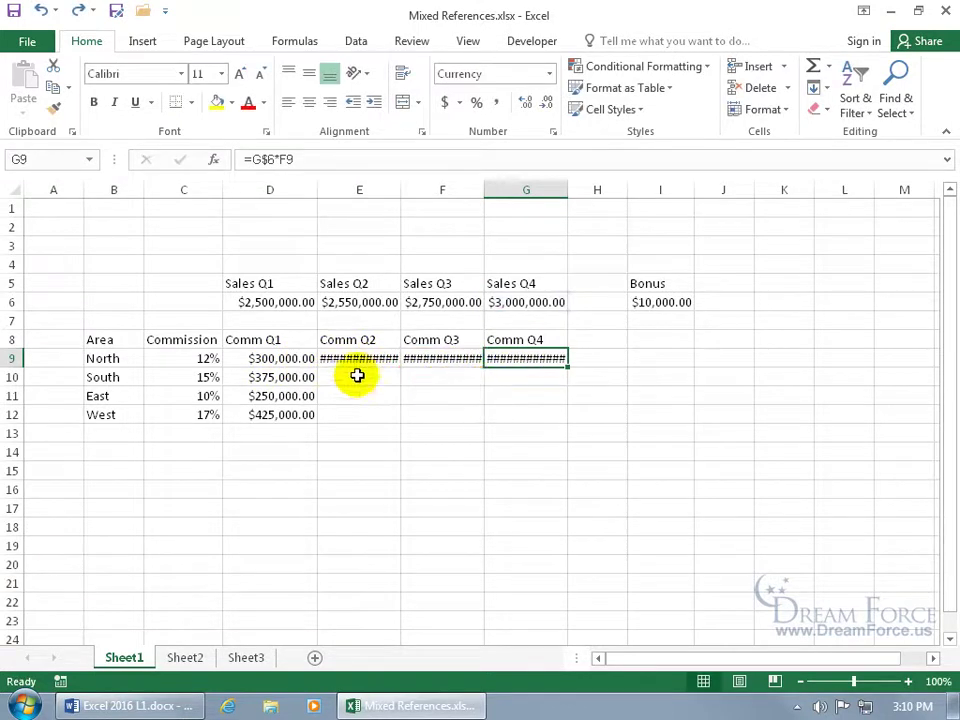
{"action": "left_click", "coordinate": [297, 357]}
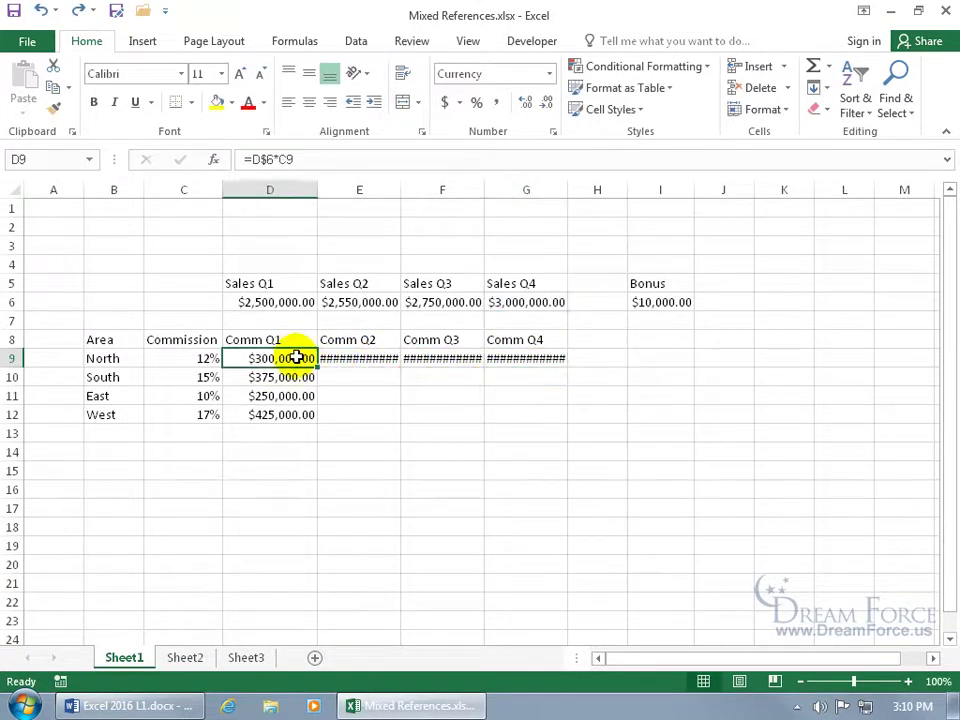
Change D9's formula to =D$6*$C9 so the commission-rate column stays locked
{"action": "double_click", "coordinate": [297, 357]}
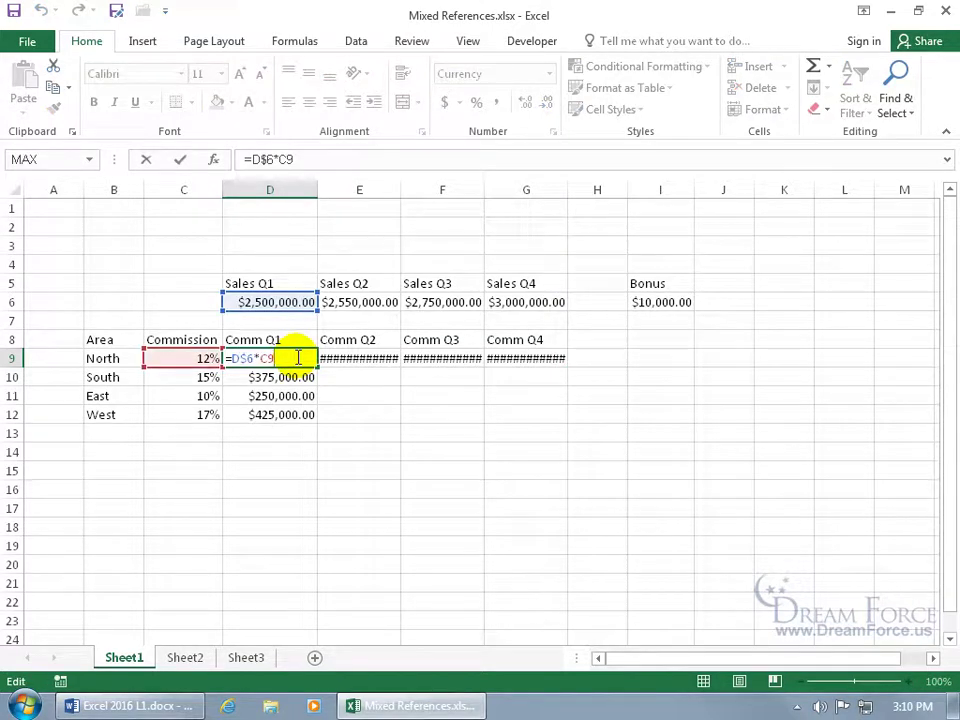
{"action": "left_click", "coordinate": [260, 358]}
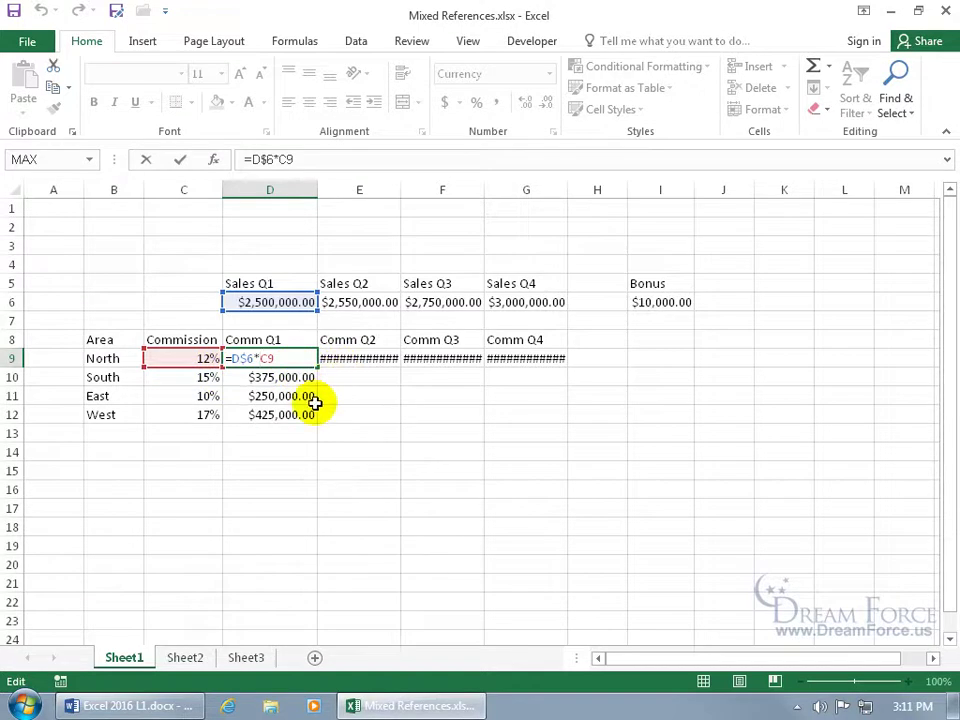
{"action": "type", "text": "$"}
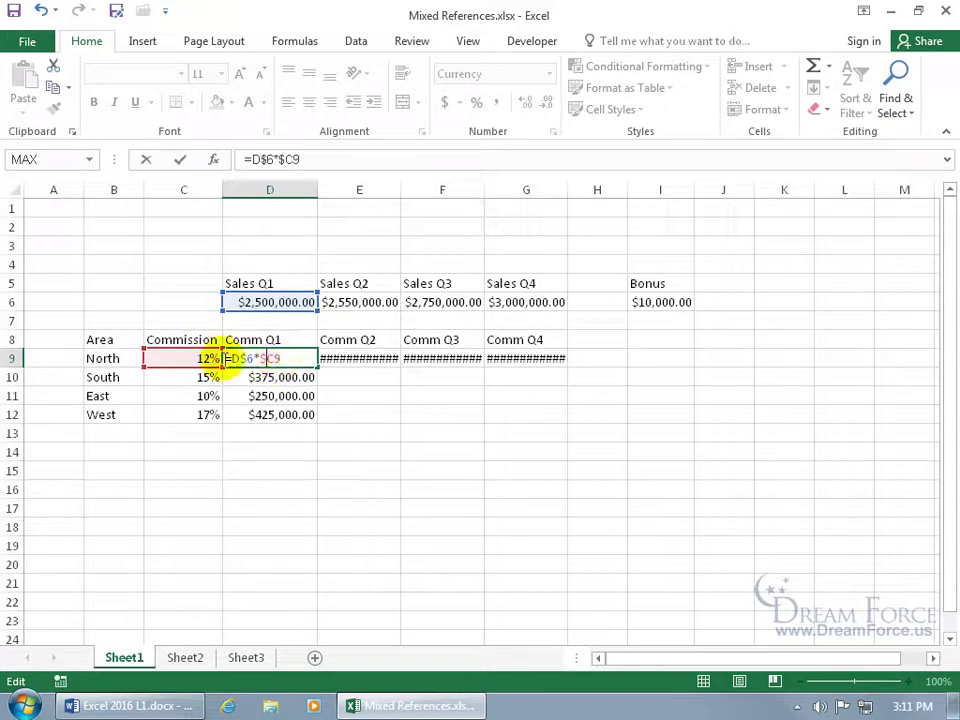
{"action": "key", "text": "Return"}
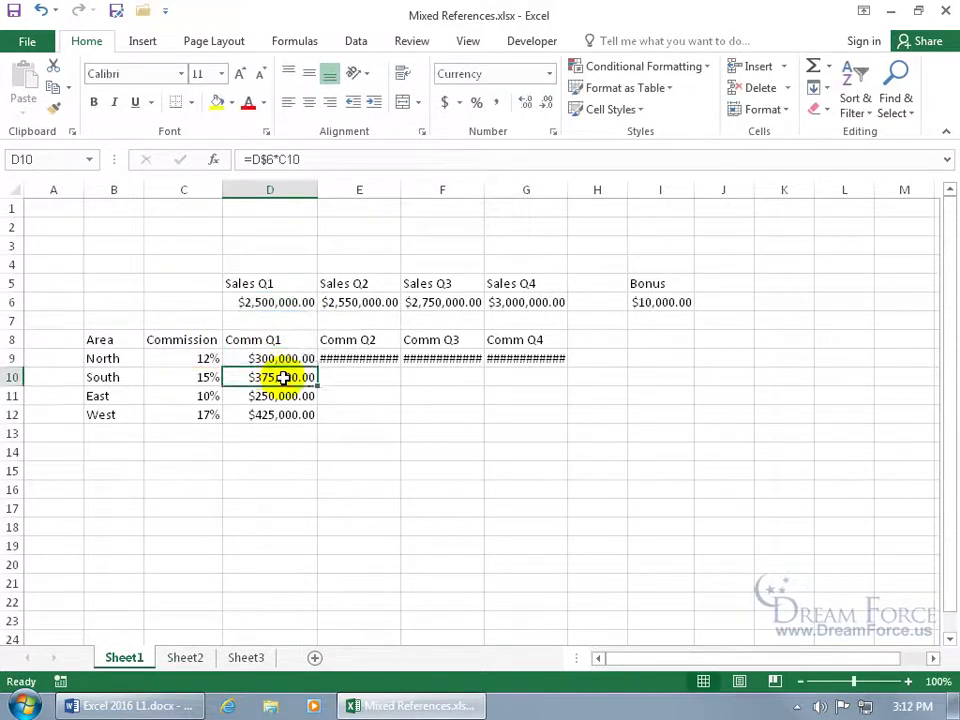
{"action": "left_click", "coordinate": [293, 358]}
{"action": "left_click", "coordinate": [293, 358]}
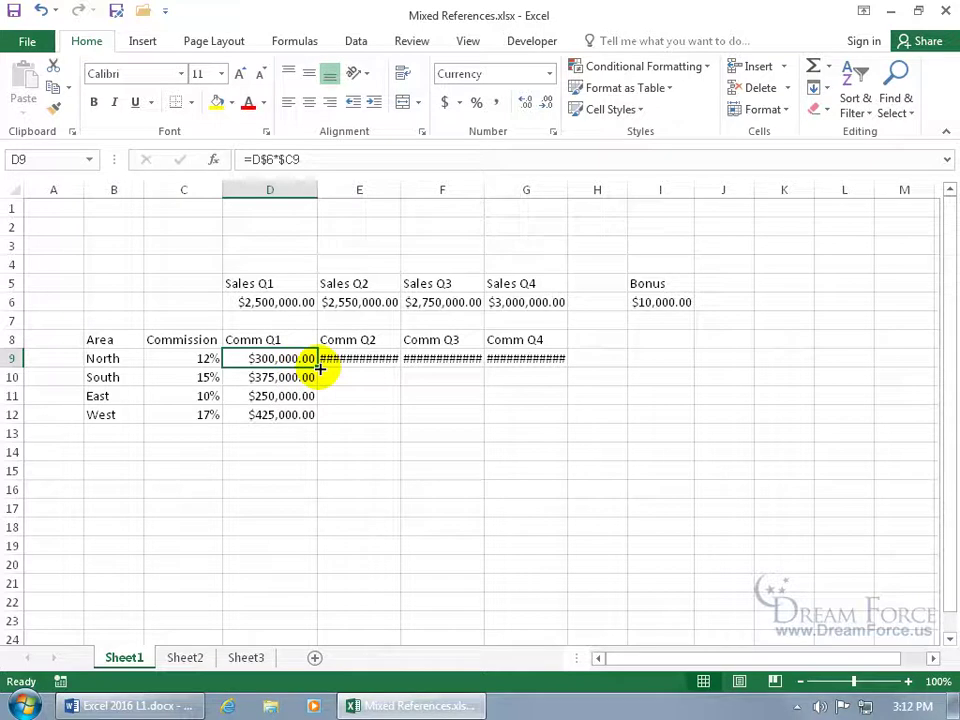
Copy D9 across to G9, then fill E9:G9 down through row 12
{"action": "left_click_drag", "start_coordinate": [320, 368], "coordinate": [555, 370]}
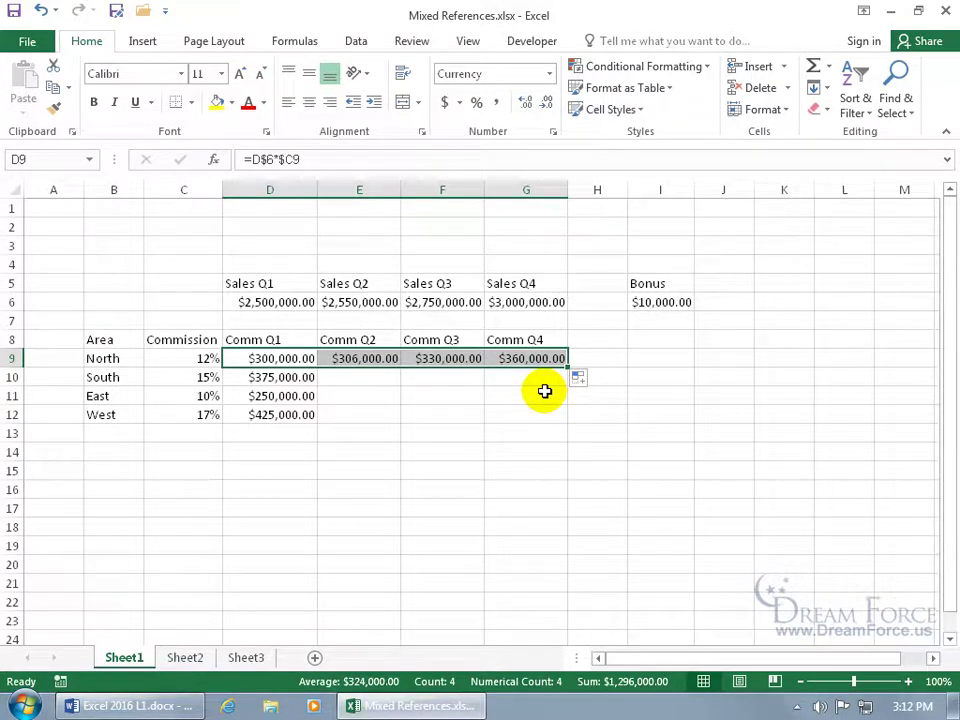
{"action": "double_click", "coordinate": [456, 360]}
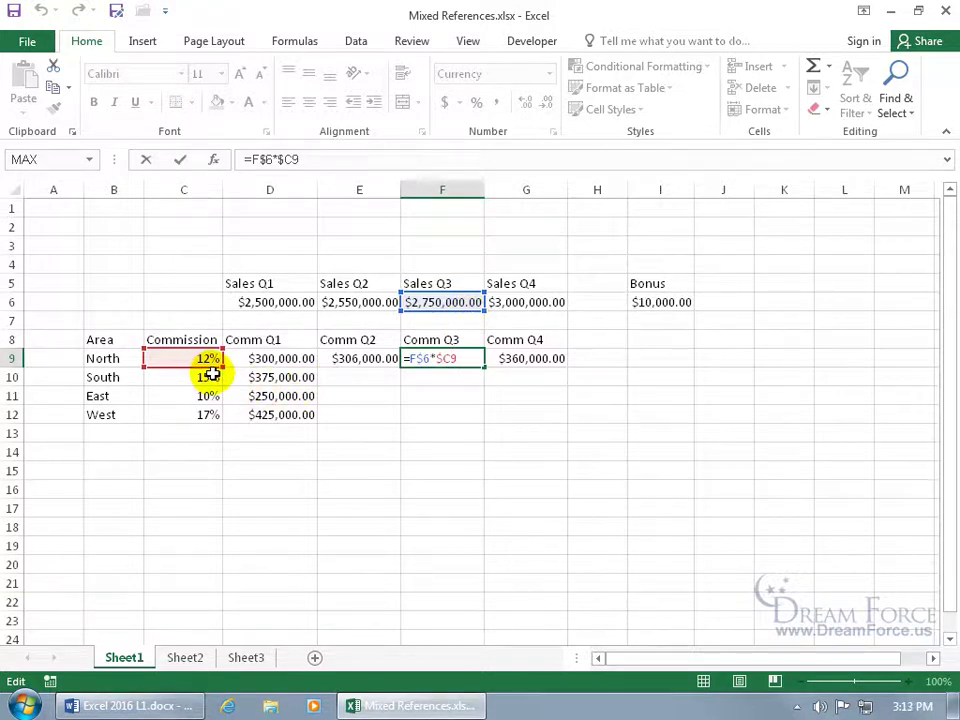
{"action": "key", "text": "Return"}
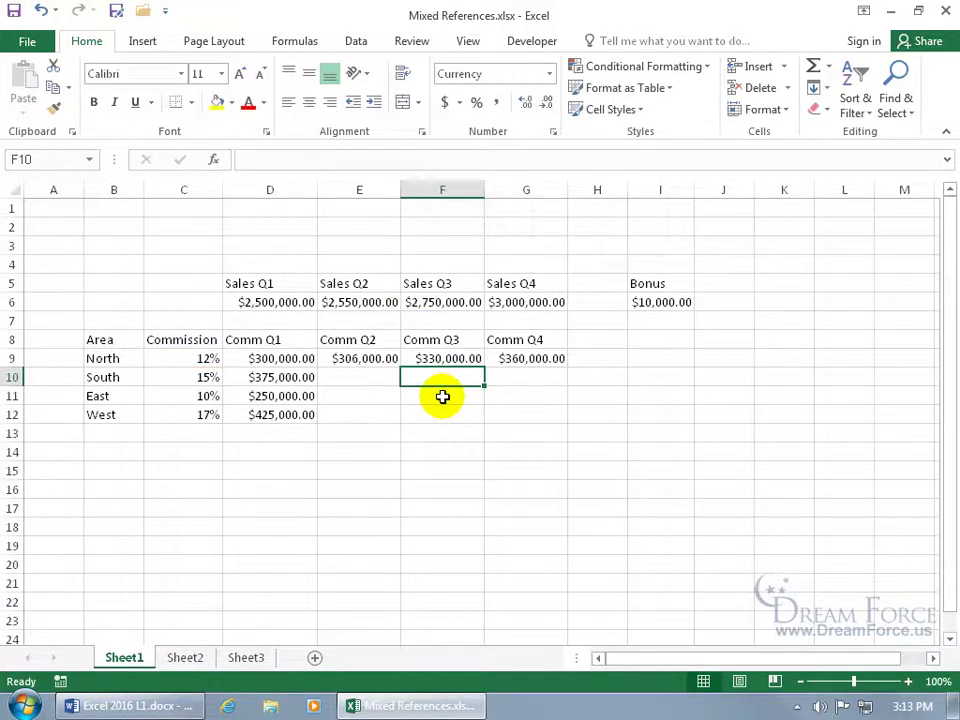
{"action": "left_click_drag", "start_coordinate": [369, 357], "coordinate": [521, 358]}
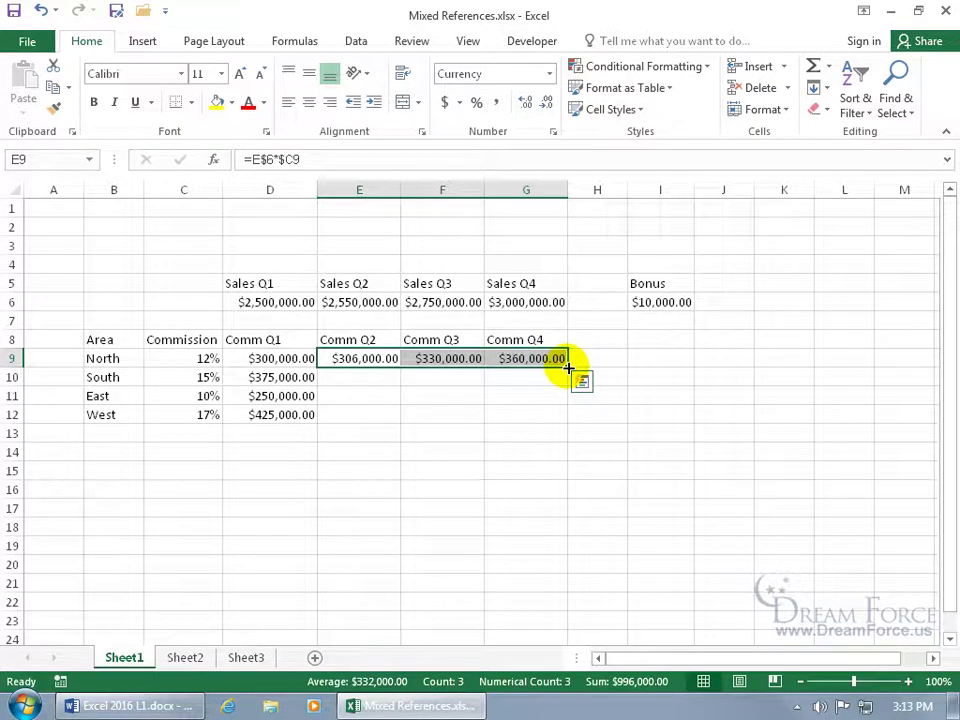
{"action": "double_click", "coordinate": [568, 369]}
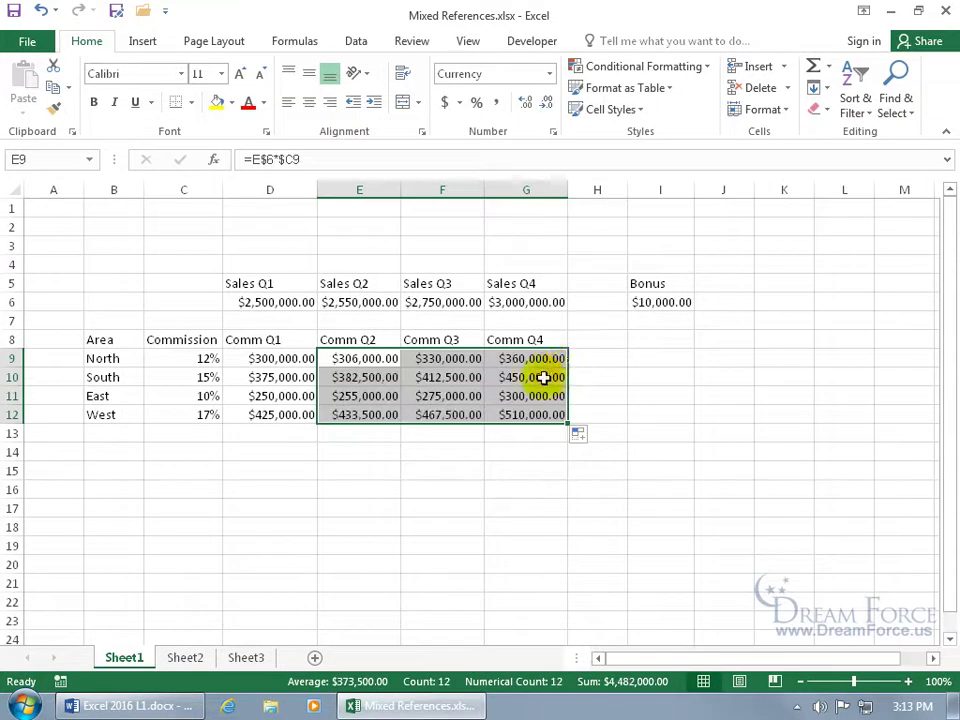
{"action": "left_click", "coordinate": [465, 396]}
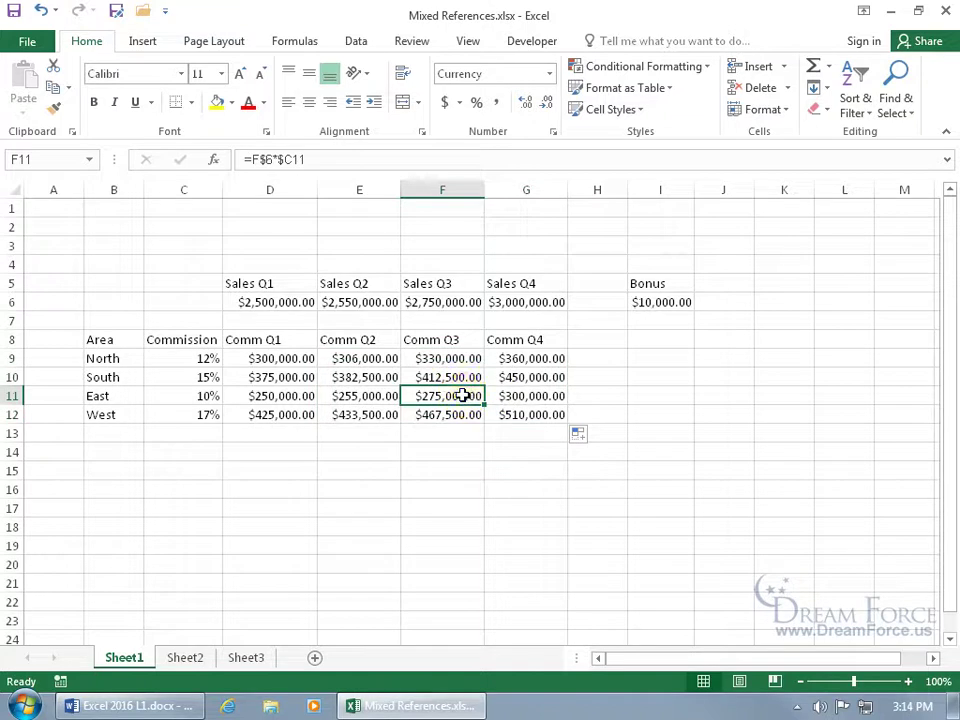
Check that F11's copied formula reads =F$6*$C11, then close it
{"action": "double_click", "coordinate": [463, 396]}
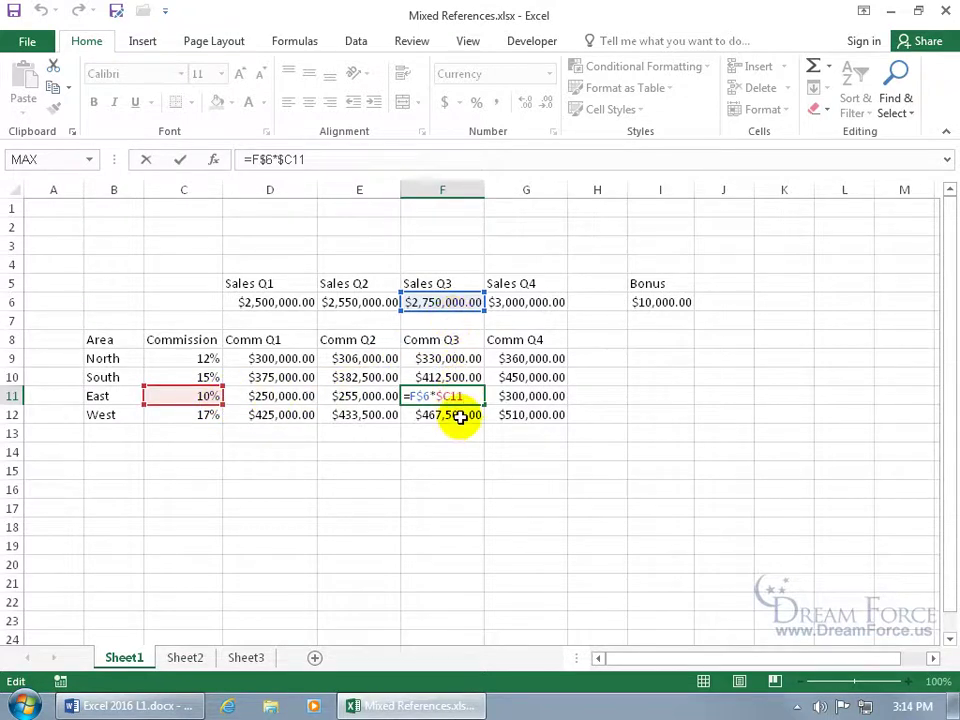
{"action": "key", "text": "Return"}
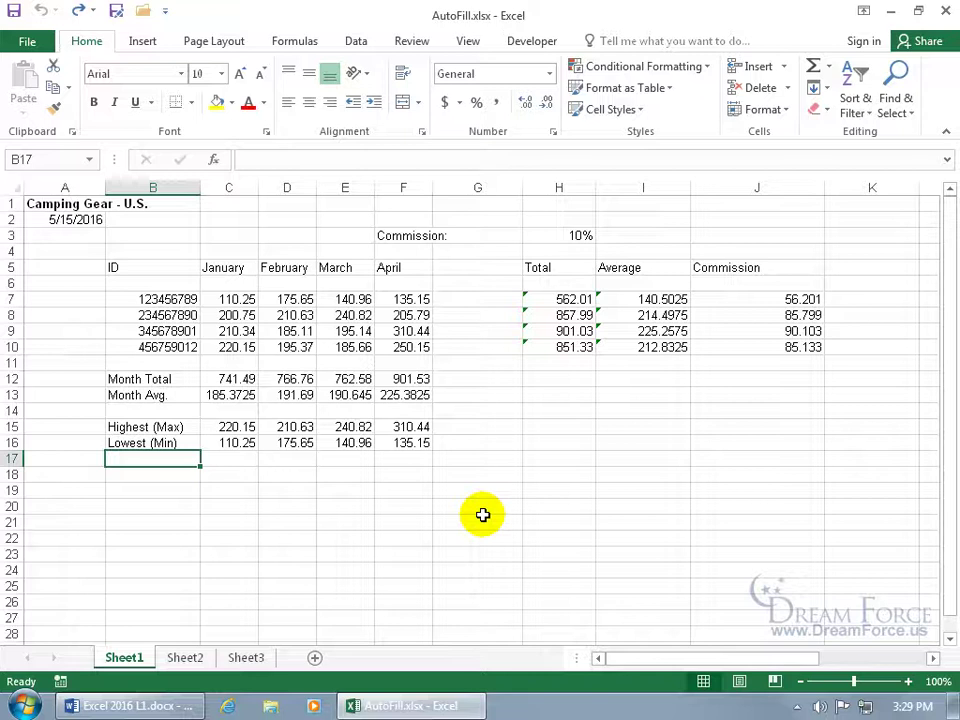
{"action": "left_click", "coordinate": [567, 267]}
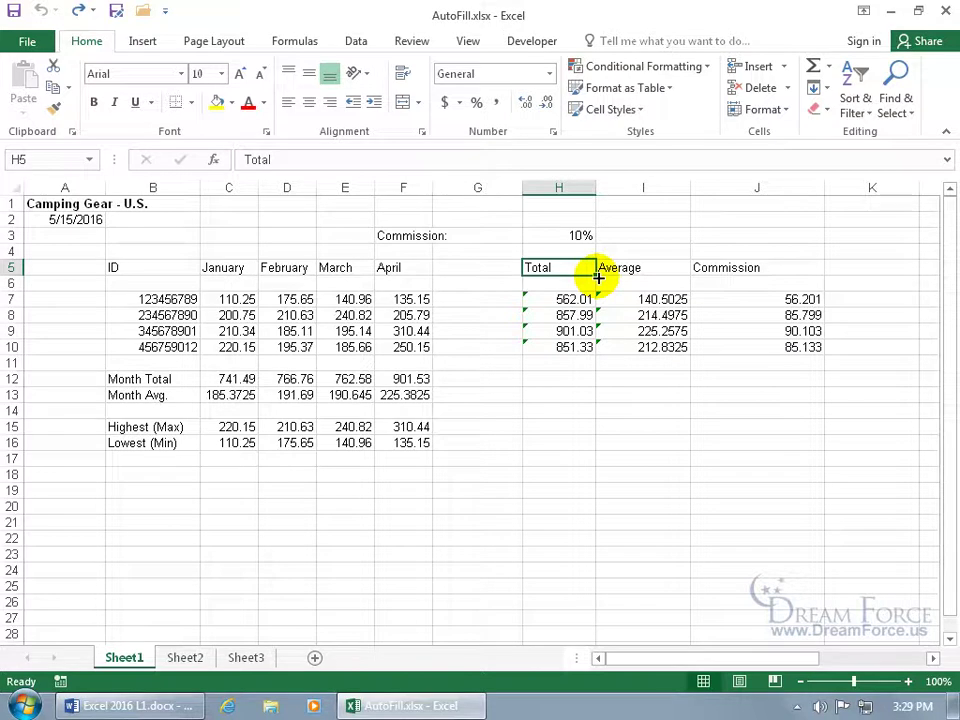
{"action": "left_click_drag", "start_coordinate": [597, 278], "coordinate": [364, 274]}
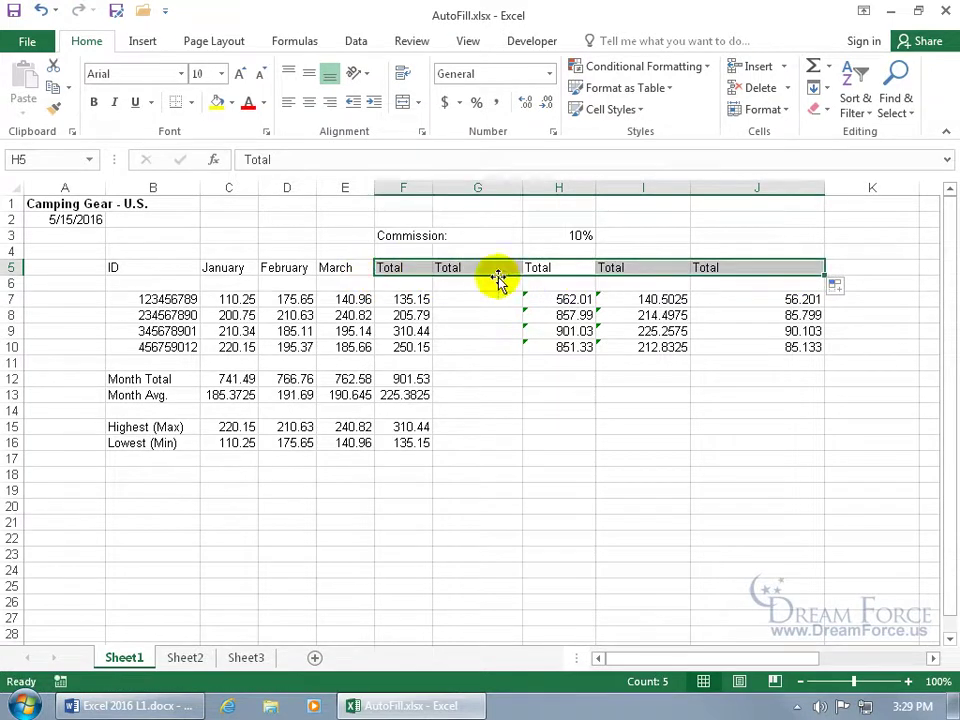
{"action": "left_click_drag", "start_coordinate": [826, 278], "coordinate": [822, 356]}
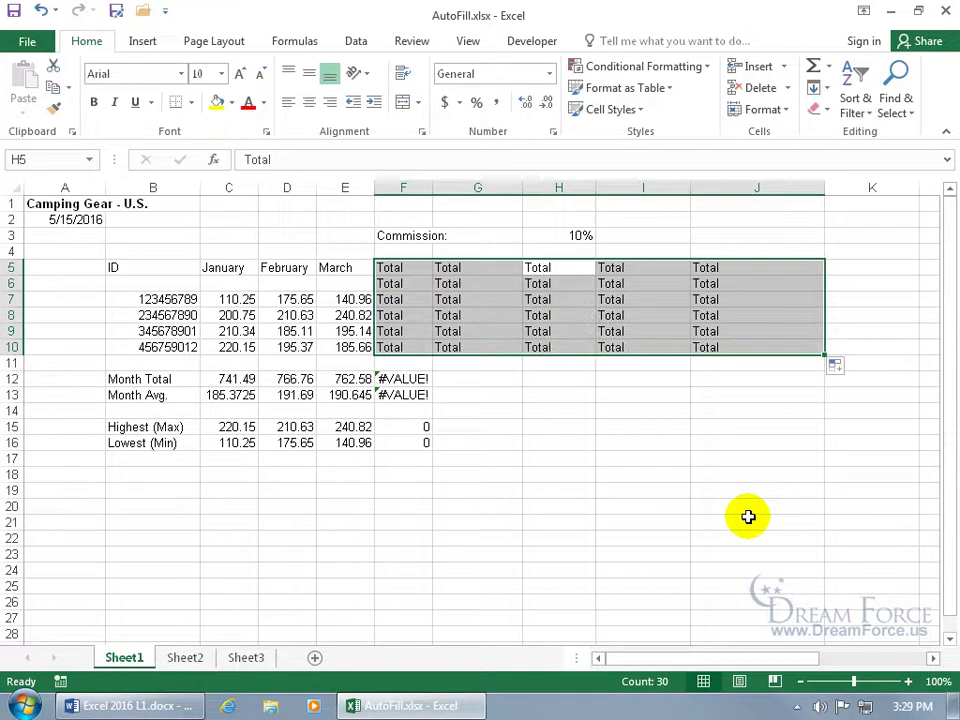
{"action": "left_click", "coordinate": [40, 10]}
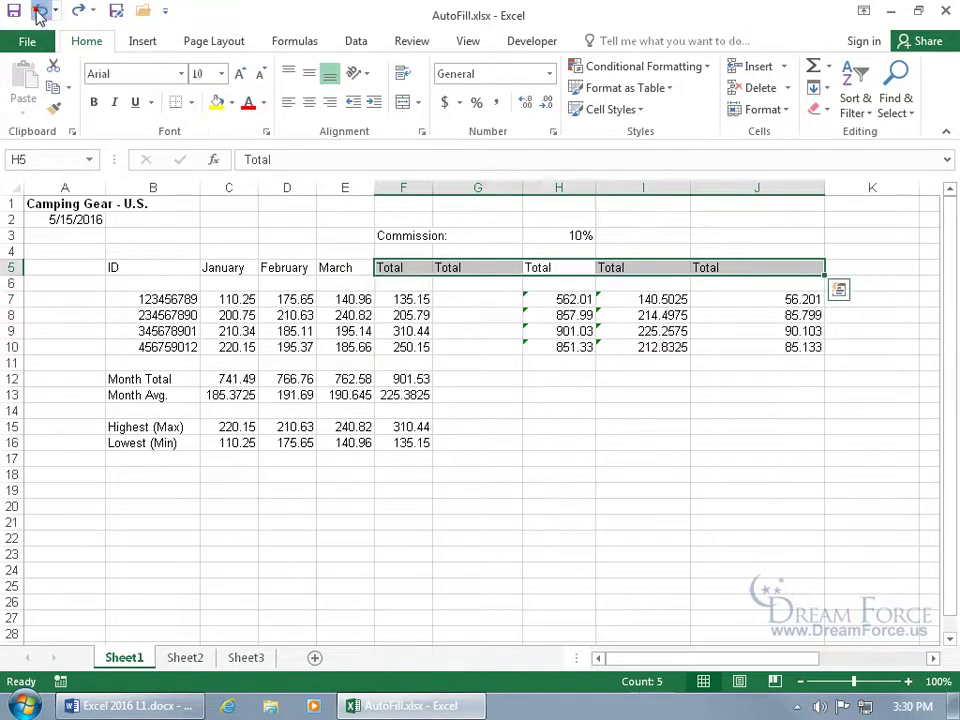
{"action": "left_click", "coordinate": [40, 10]}
{"action": "left_click", "coordinate": [40, 10]}
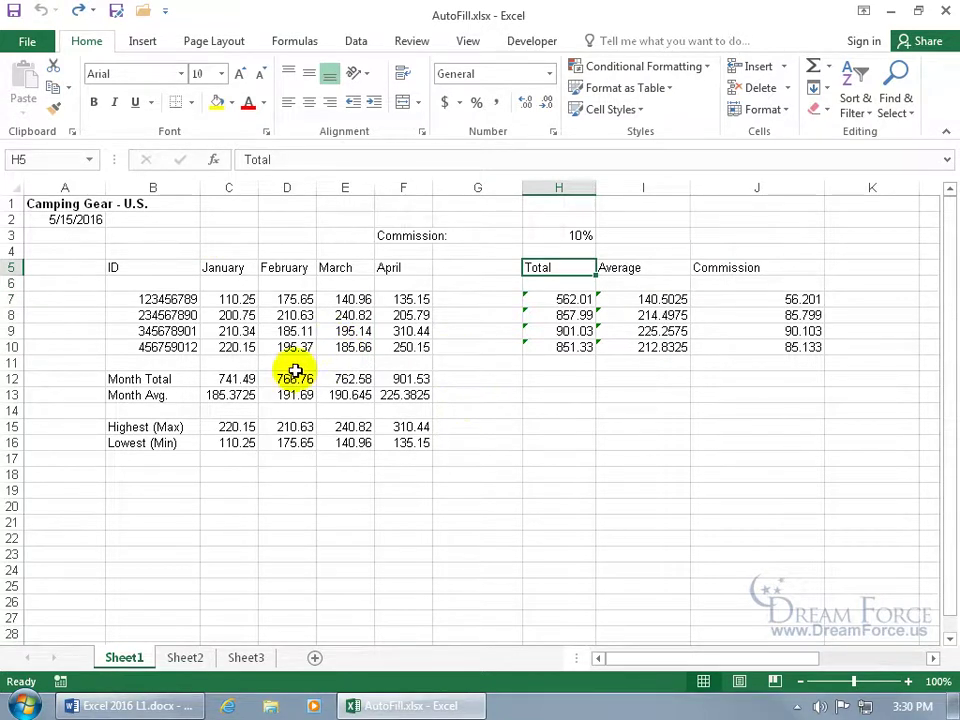
{"action": "left_click", "coordinate": [234, 379]}
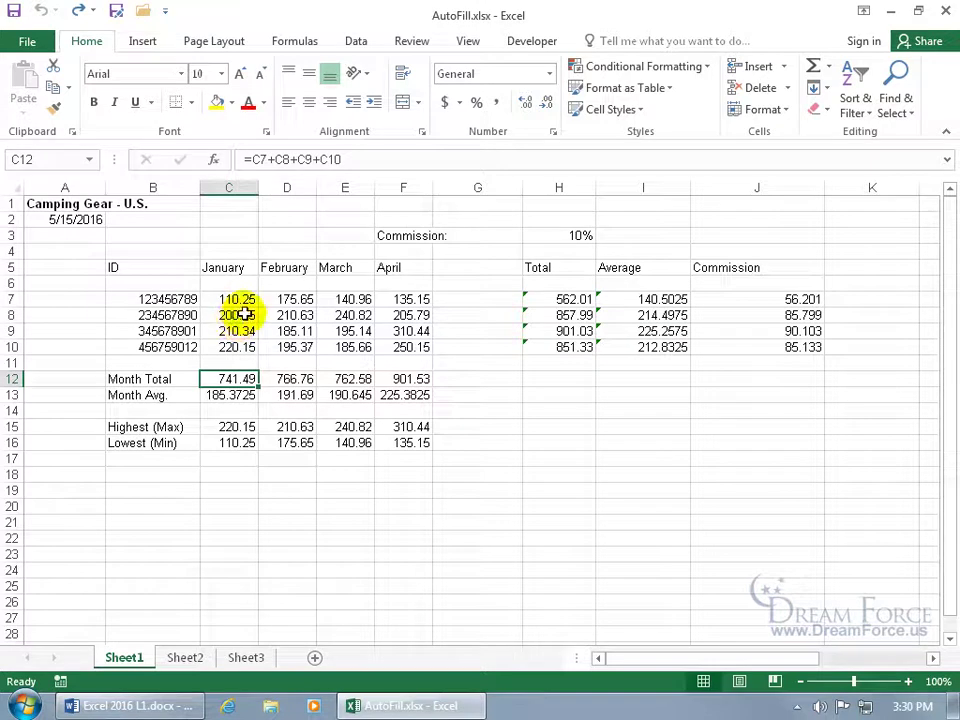
{"action": "left_click", "coordinate": [297, 379]}
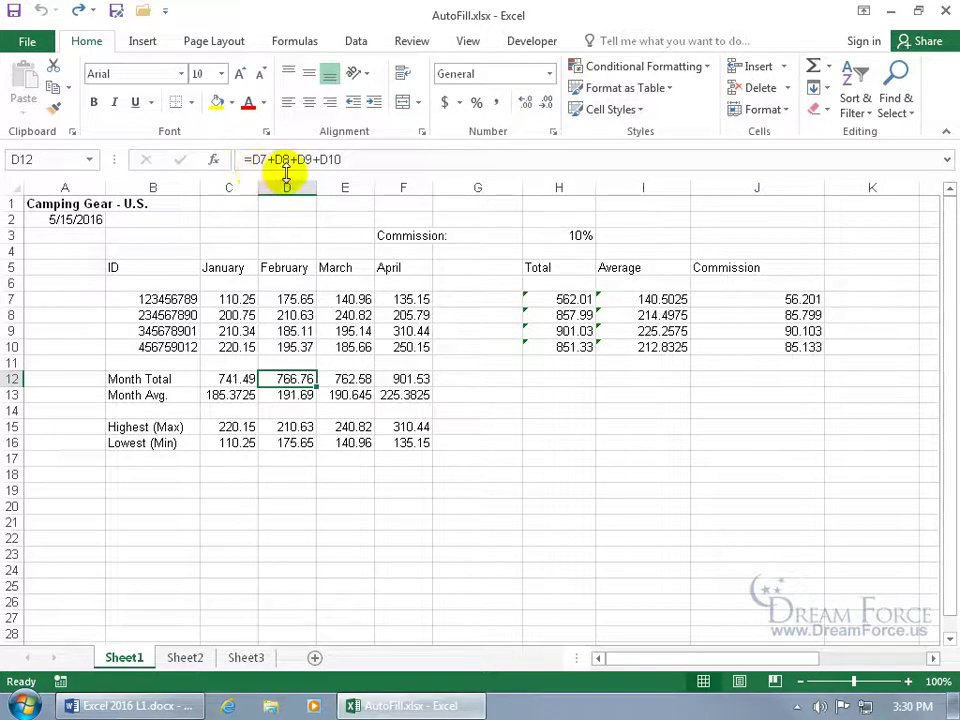
{"action": "left_click", "coordinate": [232, 378]}
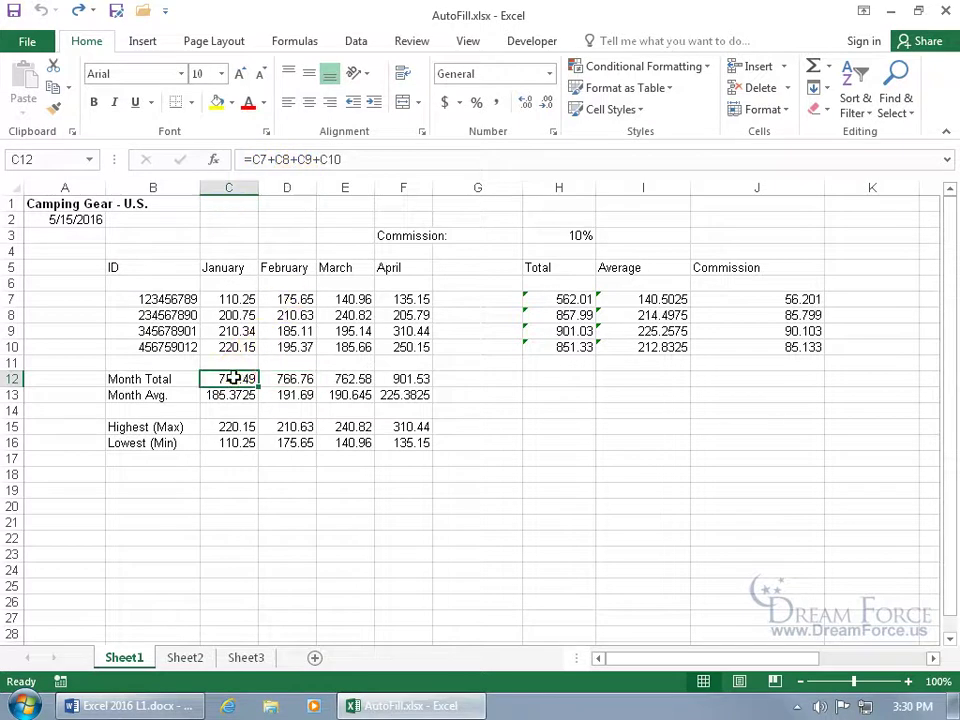
{"action": "left_click", "coordinate": [232, 378]}
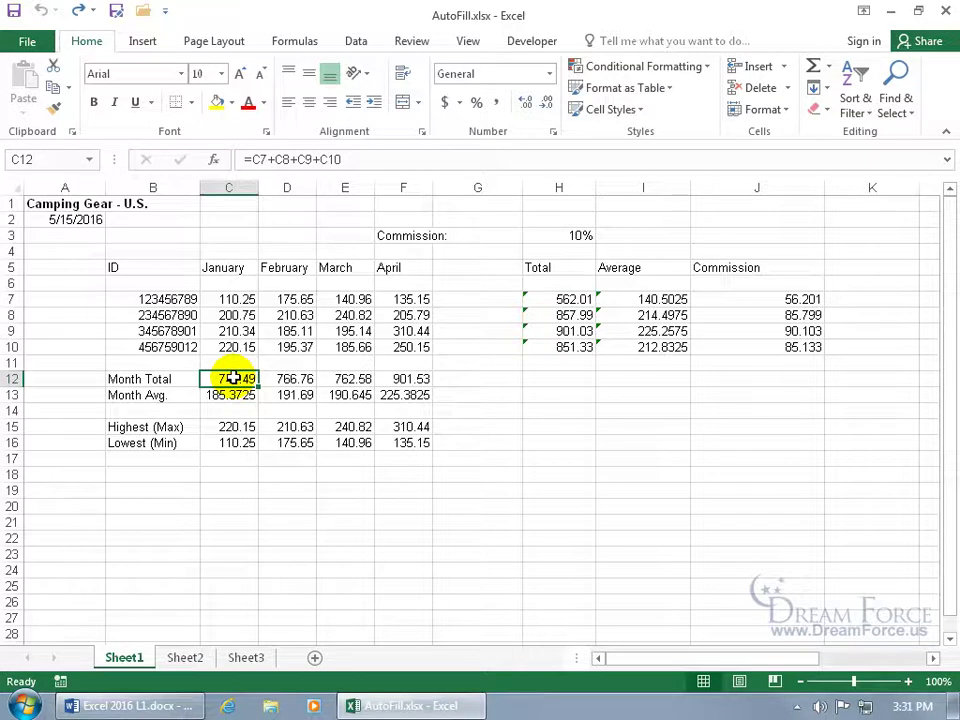
Clear the February–April Month Totals and refill C12's total formula across to F12
{"action": "left_click_drag", "start_coordinate": [311, 378], "coordinate": [430, 378]}
{"action": "key", "text": "Delete"}
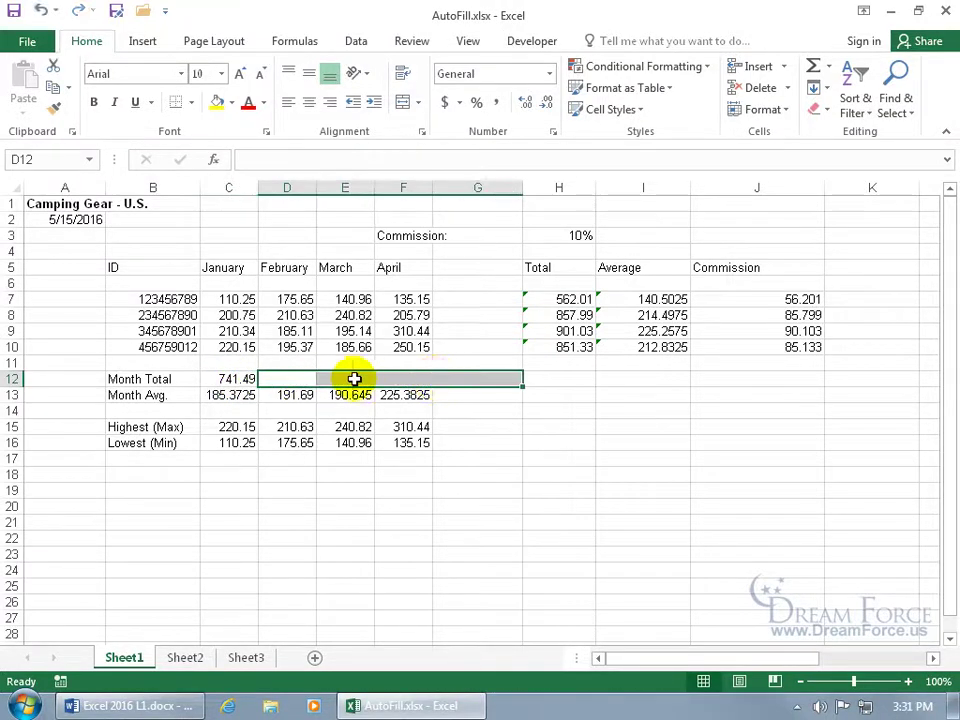
{"action": "left_click", "coordinate": [237, 380]}
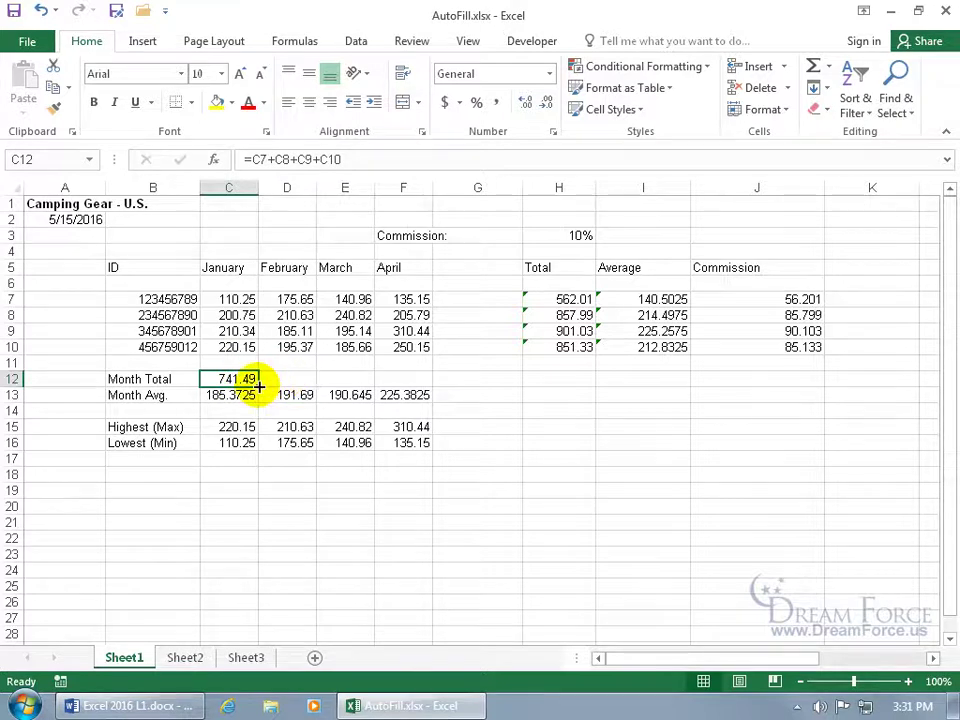
{"action": "left_click_drag", "start_coordinate": [258, 386], "coordinate": [399, 379]}
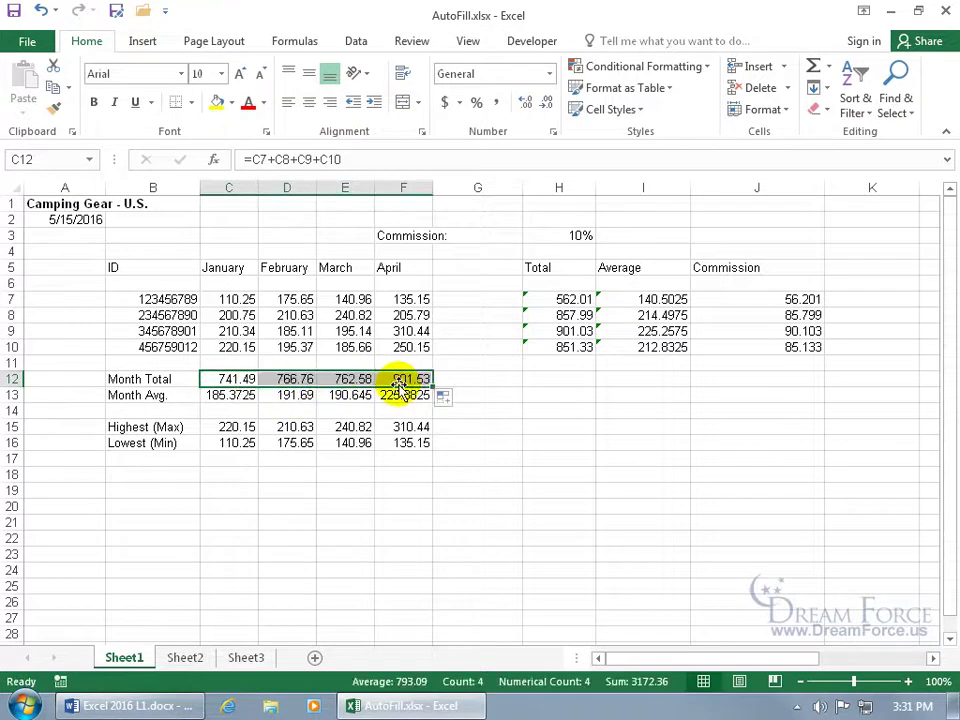
Check that February's total in D12 reads =D7+D8+D9+D10, leaving it unchanged
{"action": "left_click", "coordinate": [301, 379]}
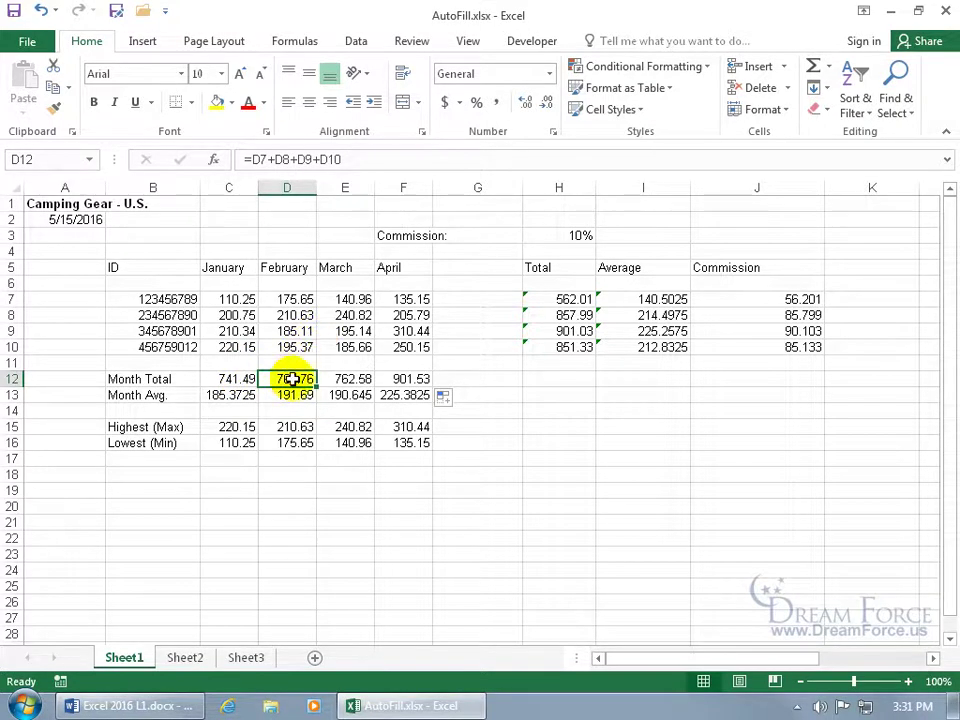
{"action": "double_click", "coordinate": [292, 379]}
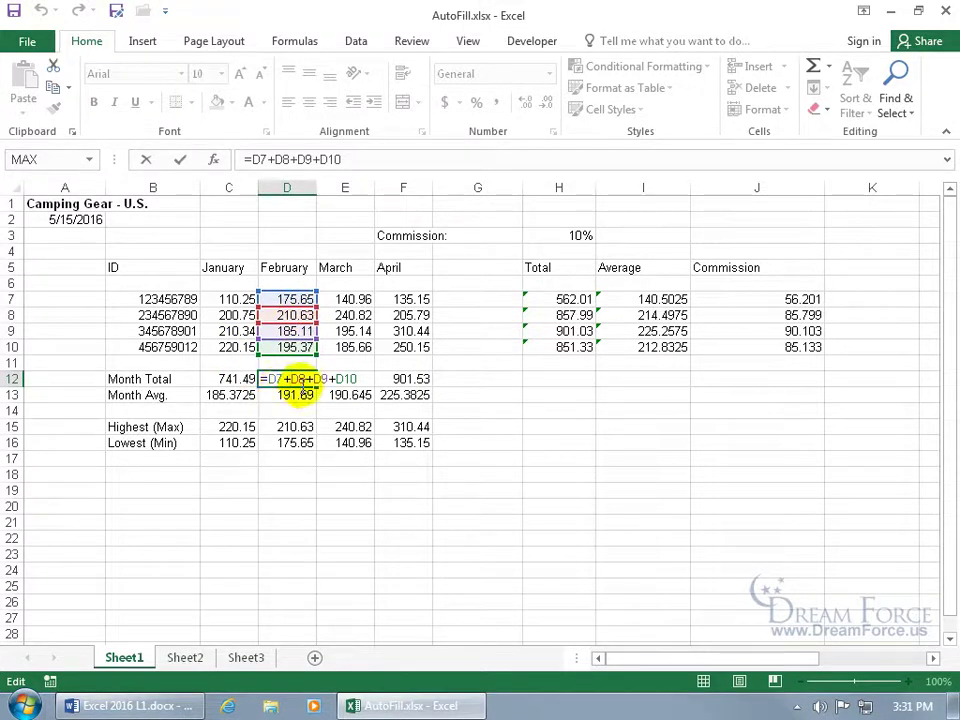
{"action": "key", "text": "ctrl+Return"}
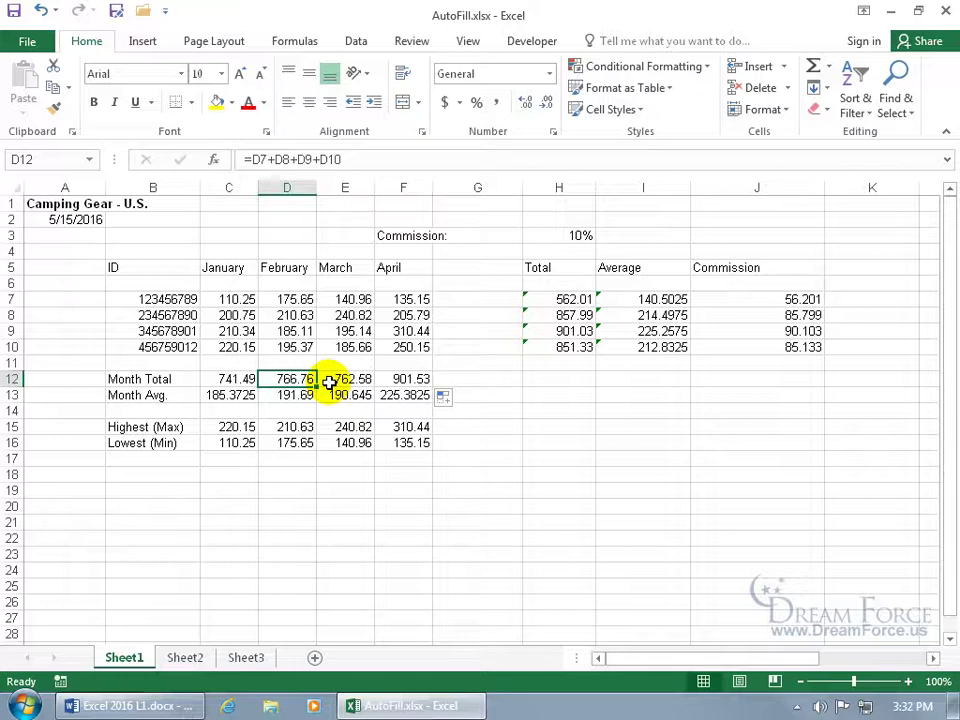
Clear H8:H10 and refill H7's SUM formula down through H10
{"action": "left_click_drag", "start_coordinate": [575, 315], "coordinate": [575, 350]}
{"action": "key", "text": "Delete"}
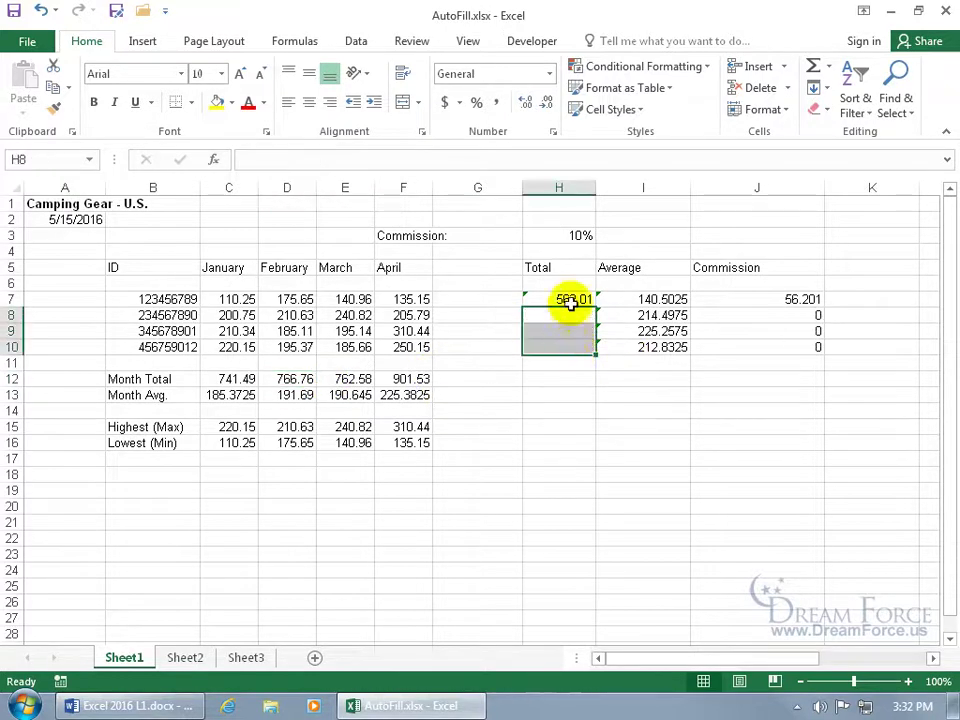
{"action": "left_click", "coordinate": [570, 299]}
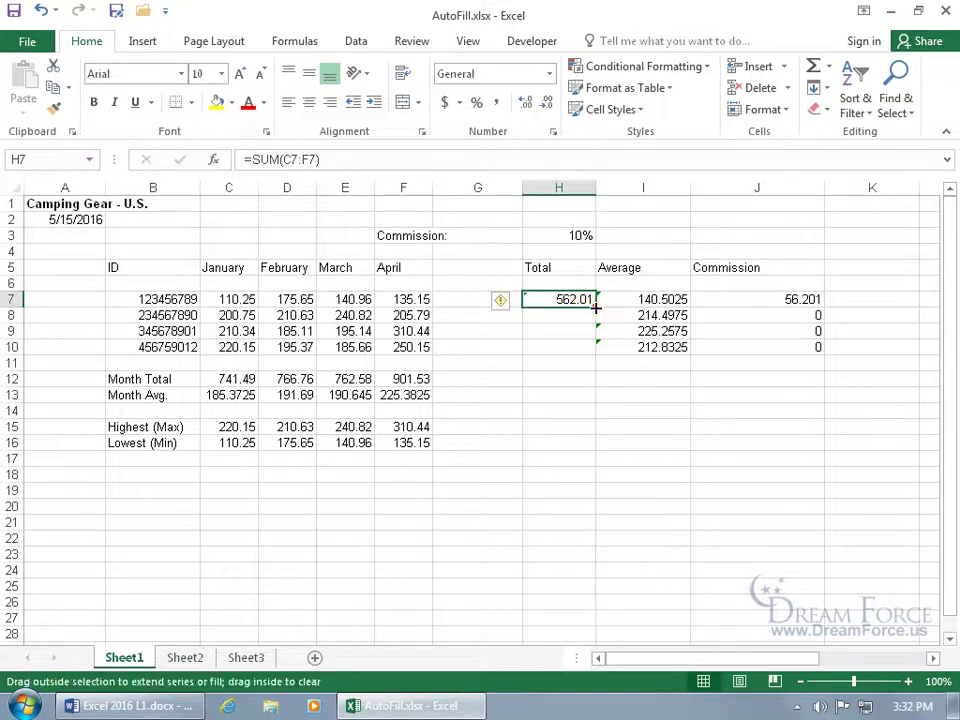
{"action": "double_click", "coordinate": [596, 308]}
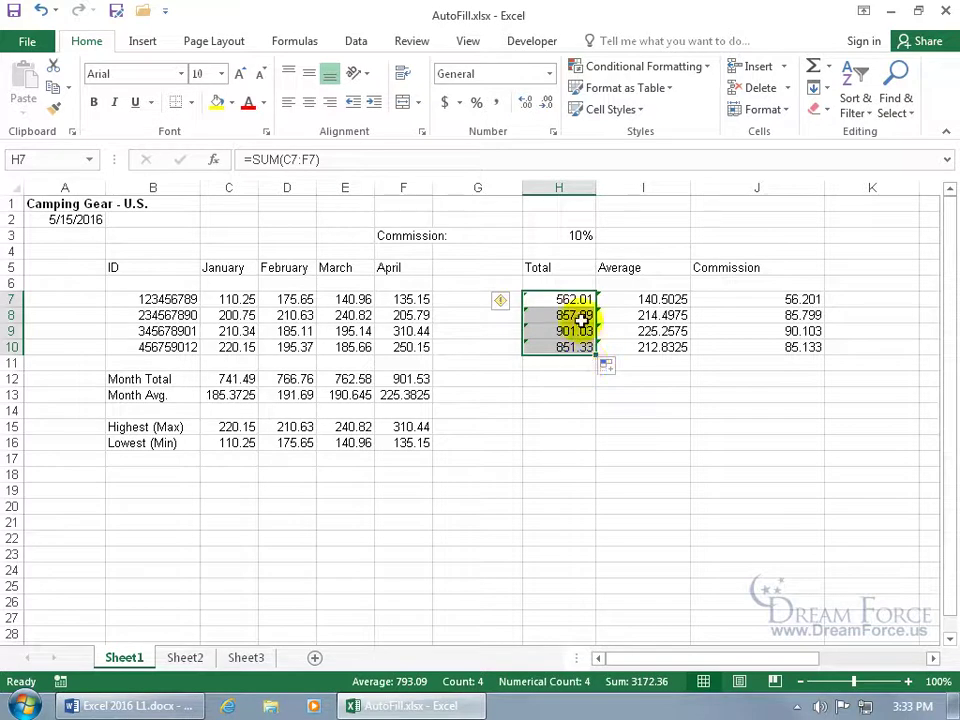
Clear H7:H9, fill H10's SUM formula back up to H7, and verify H9's range
{"action": "left_click_drag", "start_coordinate": [572, 299], "coordinate": [568, 326]}
{"action": "key", "text": "Delete"}
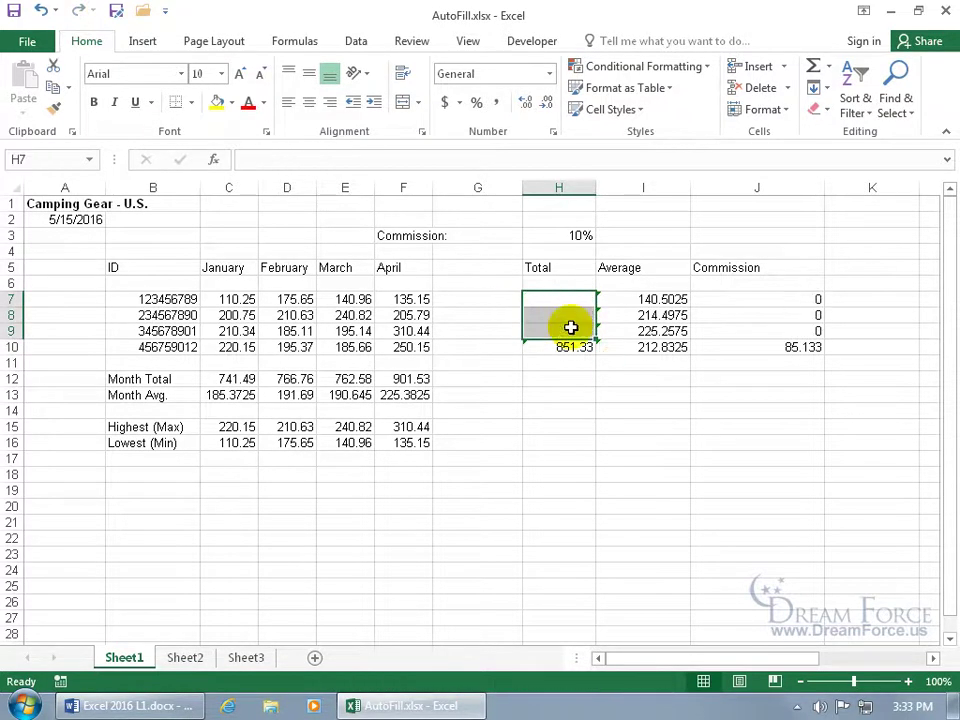
{"action": "left_click", "coordinate": [573, 346]}
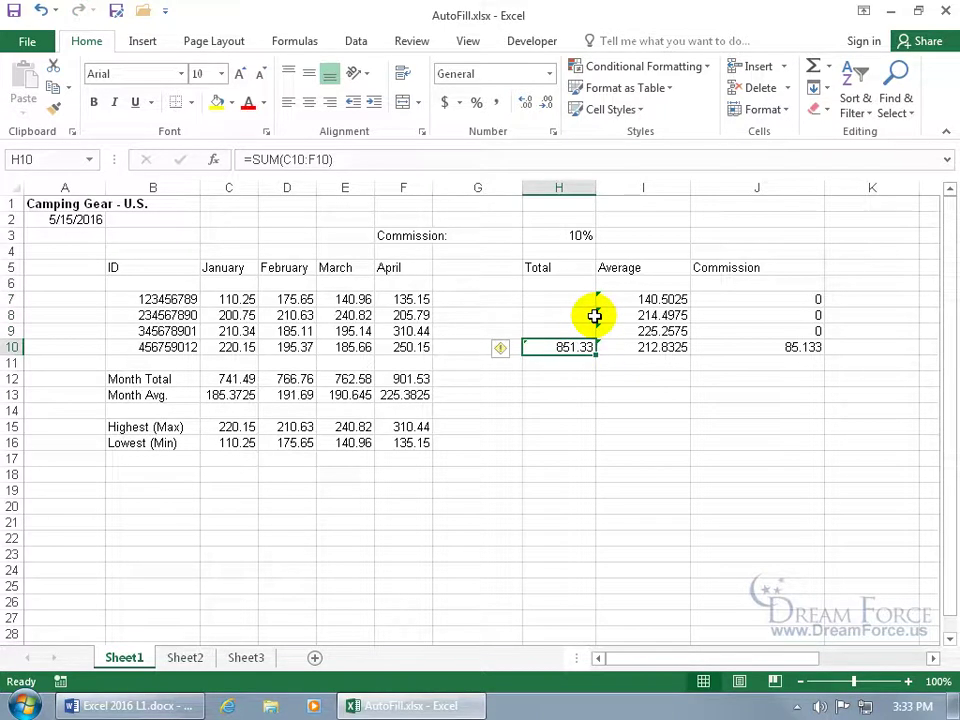
{"action": "left_click_drag", "start_coordinate": [596, 347], "coordinate": [594, 299]}
{"action": "left_click", "coordinate": [564, 396]}
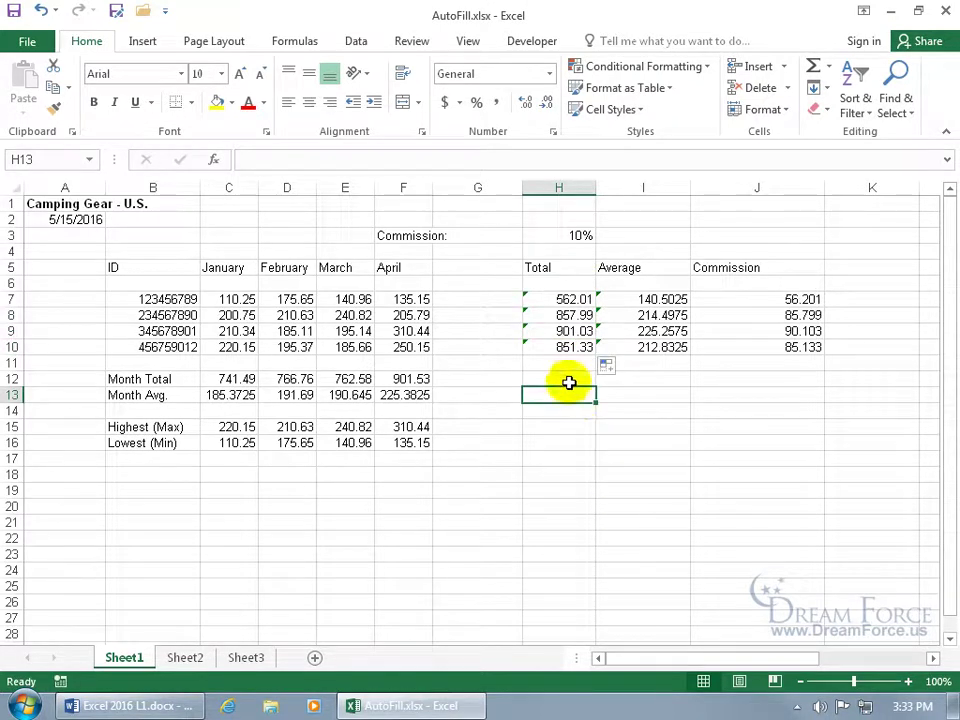
{"action": "double_click", "coordinate": [528, 331]}
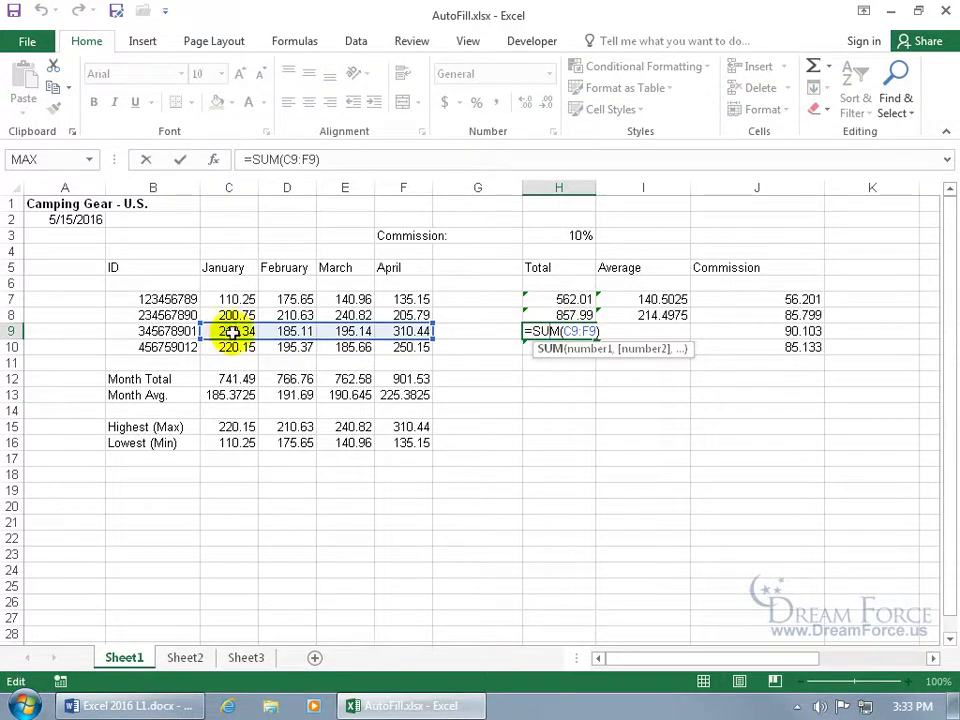
{"action": "key", "text": "Return"}
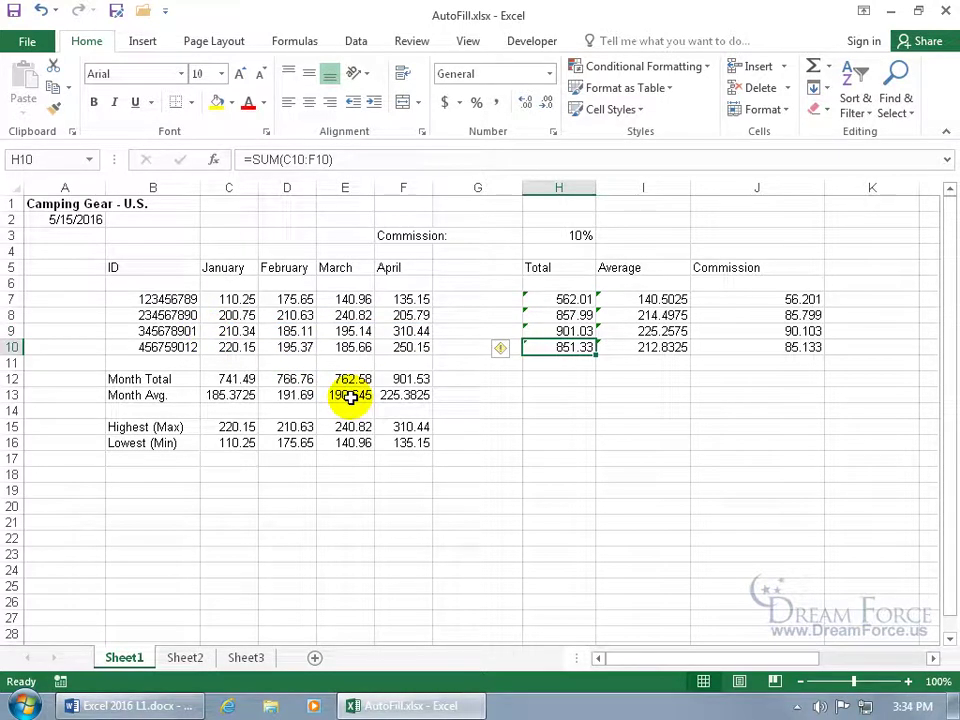
{"action": "left_click", "coordinate": [184, 445]}
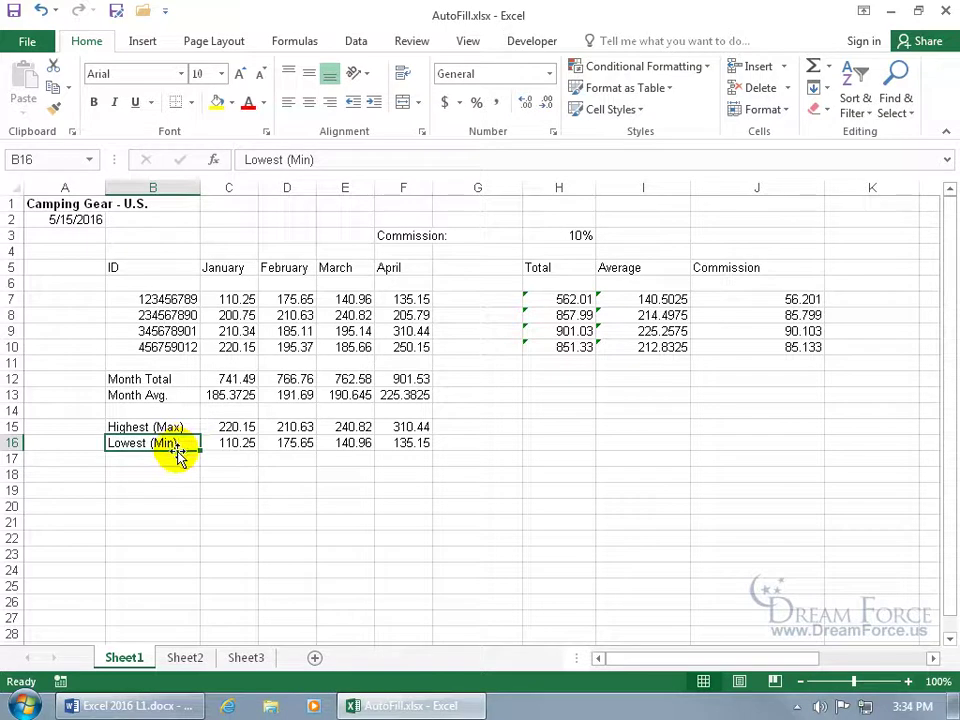
Make the Lowest (Min) label in B16 red, bold and italic
{"action": "left_click", "coordinate": [248, 103]}
{"action": "left_click", "coordinate": [93, 102]}
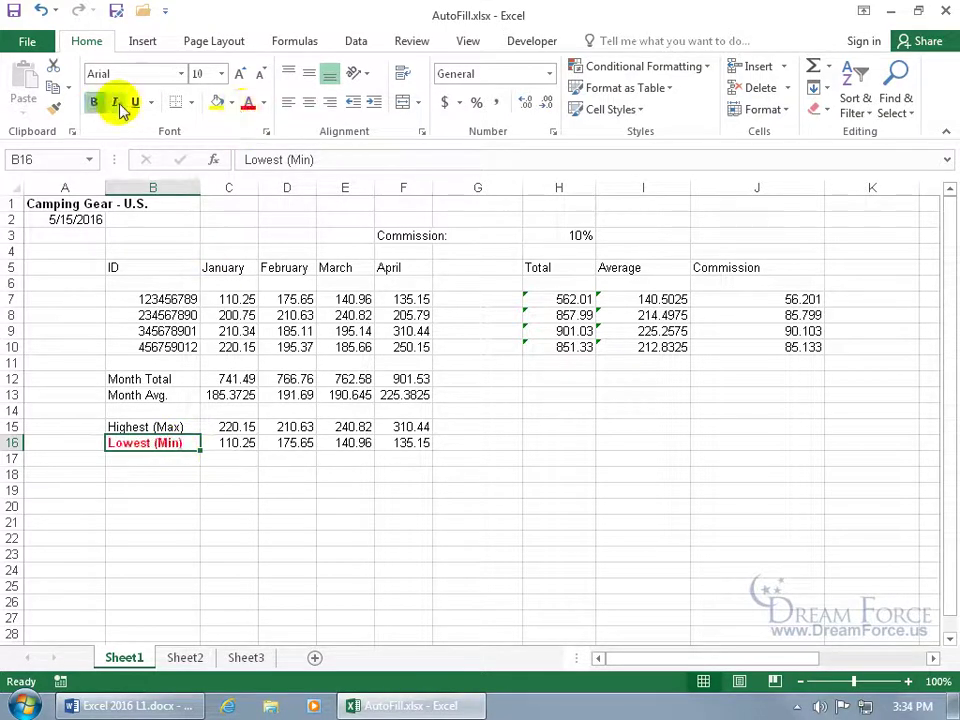
{"action": "left_click", "coordinate": [117, 102]}
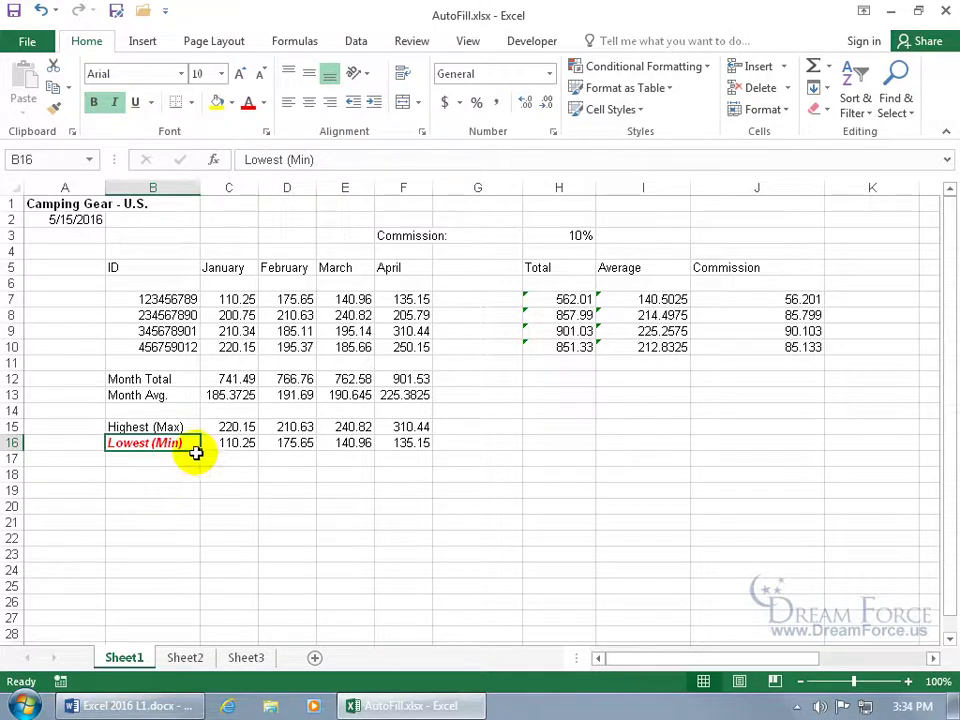
Copy only B16's red bold italic formatting down into B17
{"action": "left_click_drag", "start_coordinate": [200, 453], "coordinate": [200, 469]}
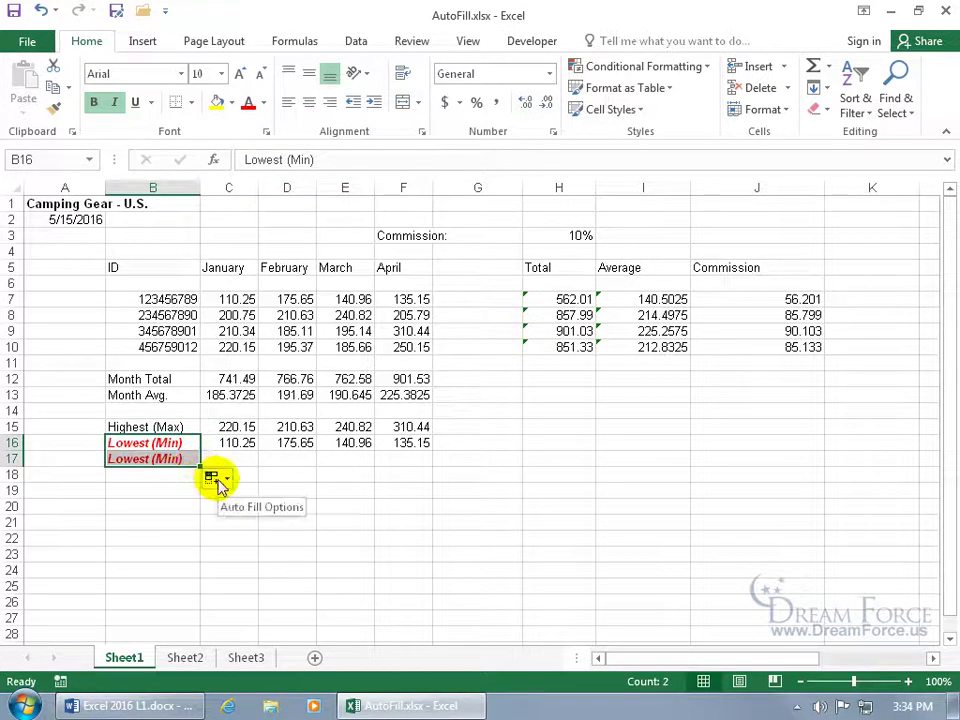
{"action": "left_click", "coordinate": [220, 482]}
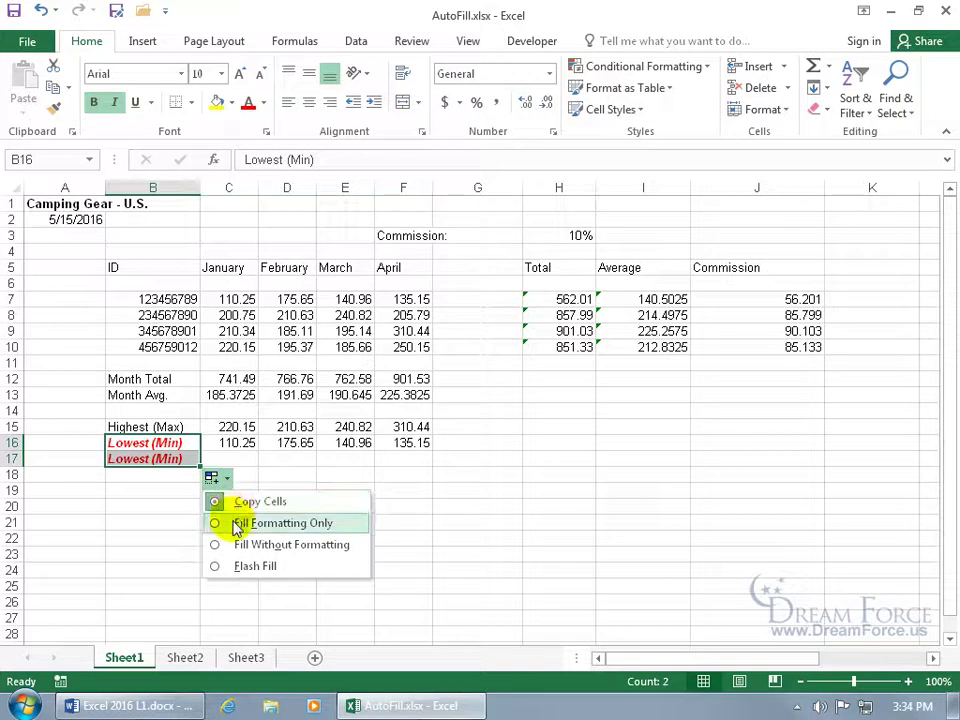
{"action": "left_click", "coordinate": [237, 524]}
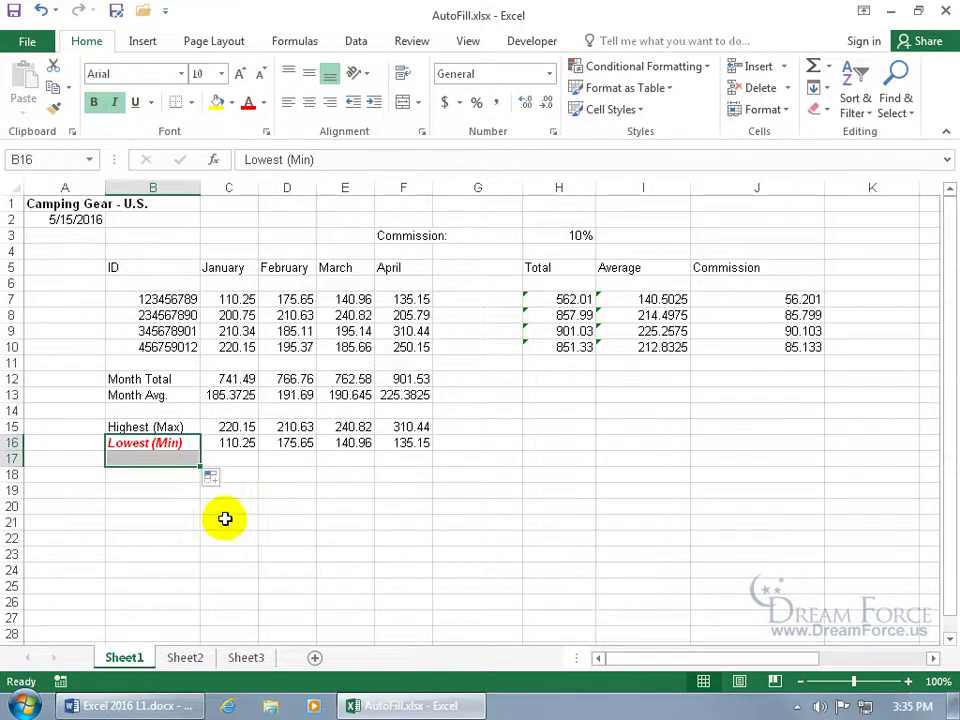
Test B17's formatting by entering 54, then undo the entry
{"action": "left_click", "coordinate": [182, 459]}
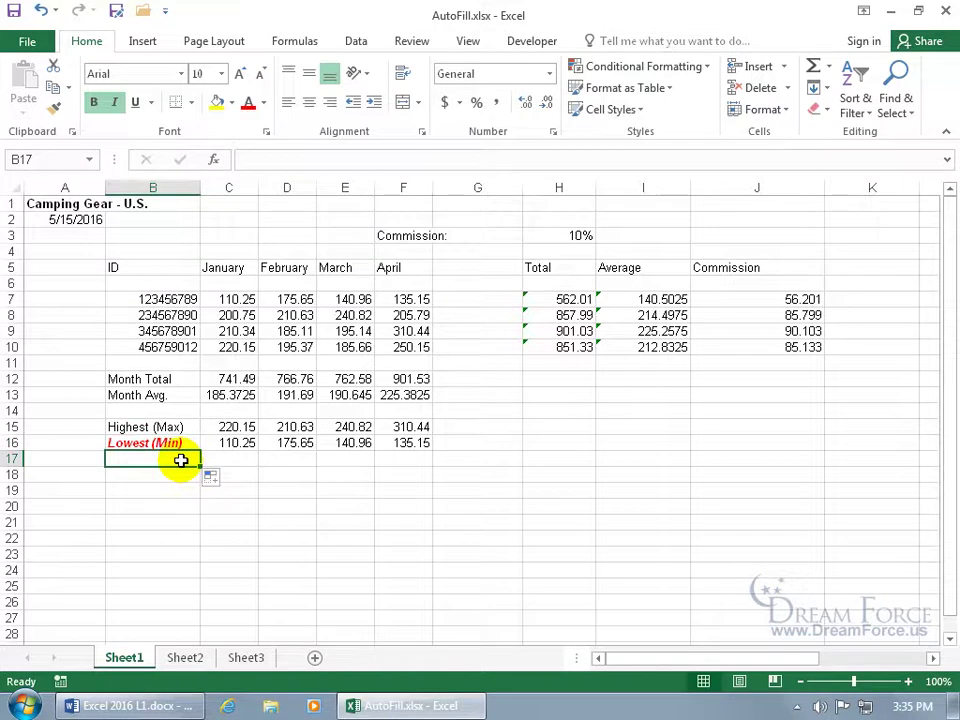
{"action": "type", "text": "54"}
{"action": "key", "text": "Return"}
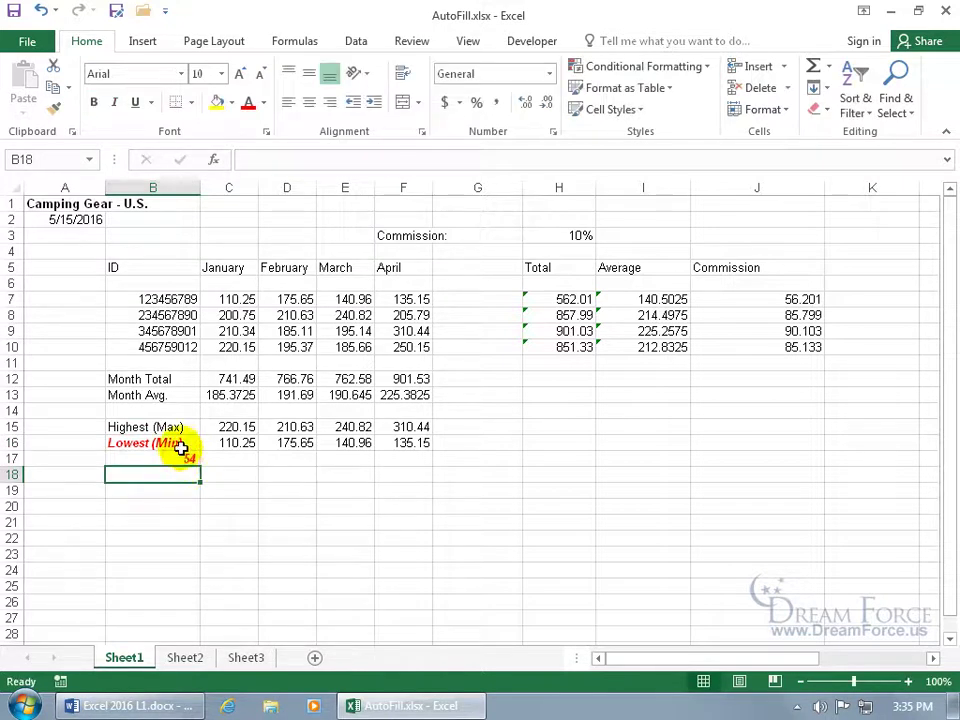
{"action": "left_click", "coordinate": [40, 10]}
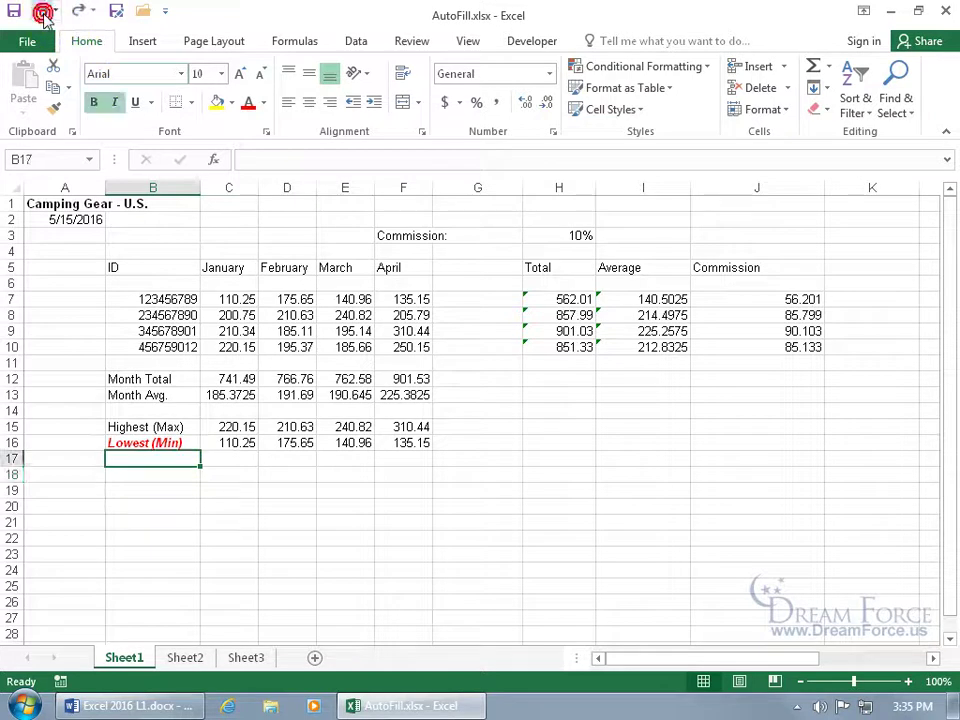
{"action": "left_click", "coordinate": [189, 443]}
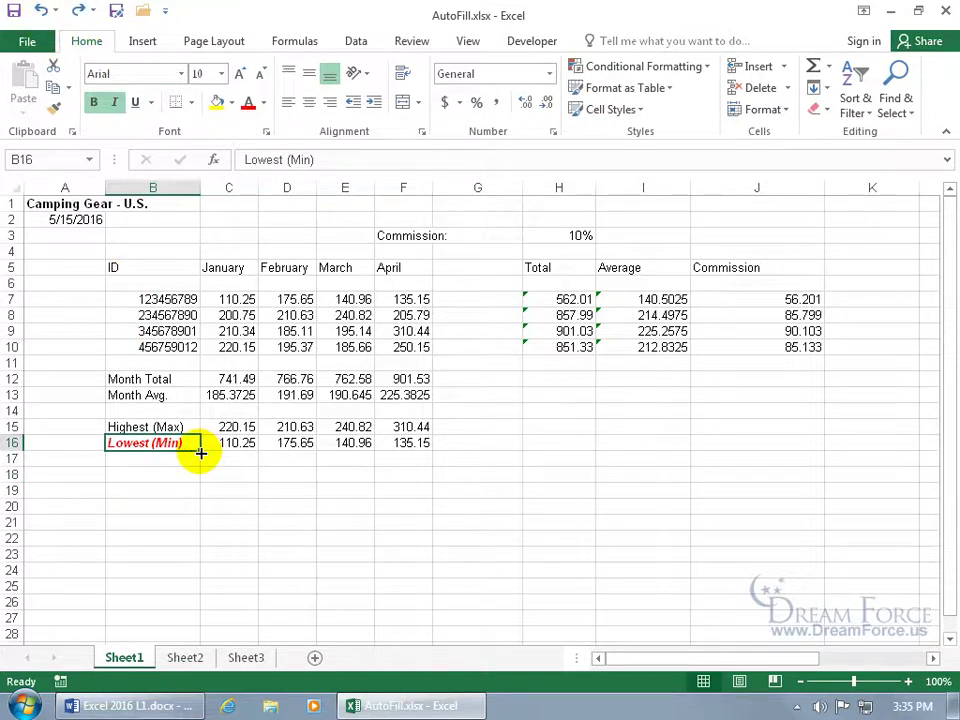
Copy the Lowest (Min) text into B17 without B16's red bold italic formatting
{"action": "left_click_drag", "start_coordinate": [200, 453], "coordinate": [200, 471]}
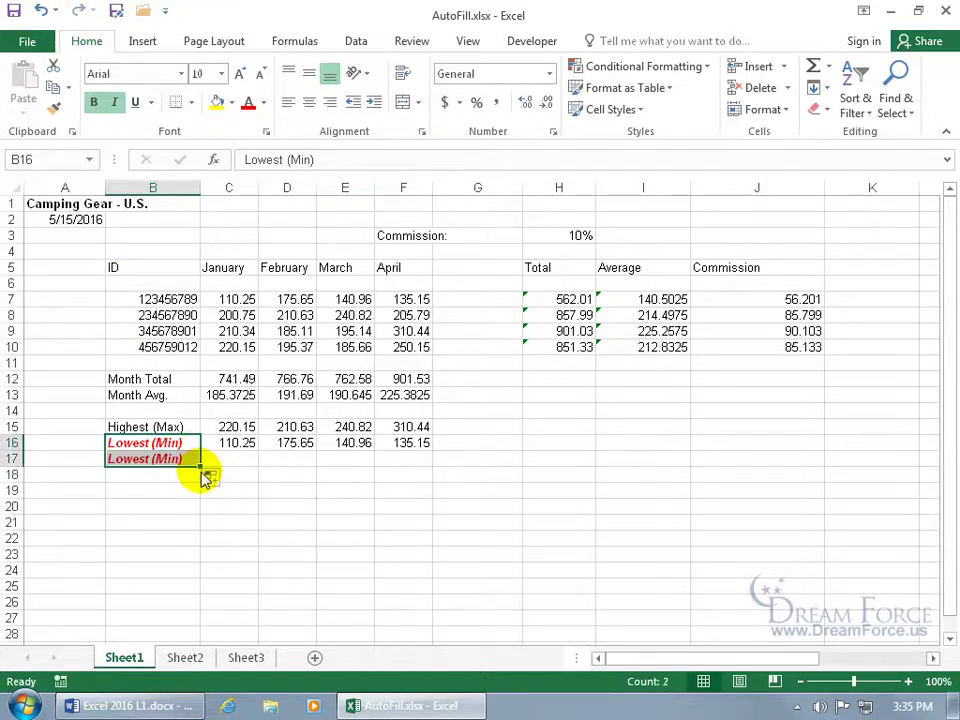
{"action": "left_click", "coordinate": [211, 477]}
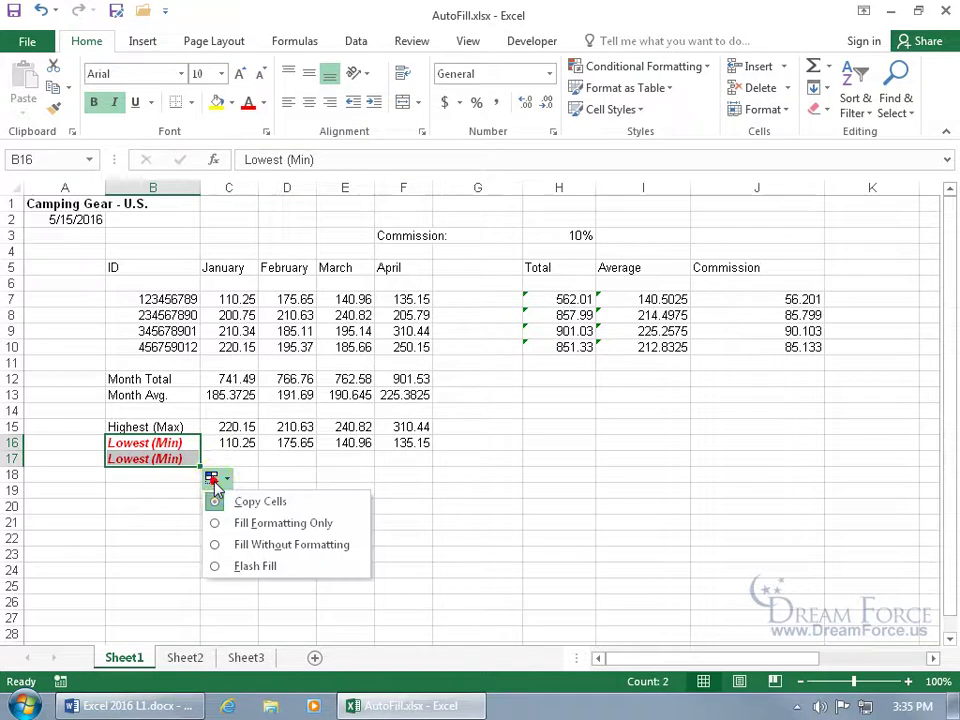
{"action": "left_click", "coordinate": [216, 545]}
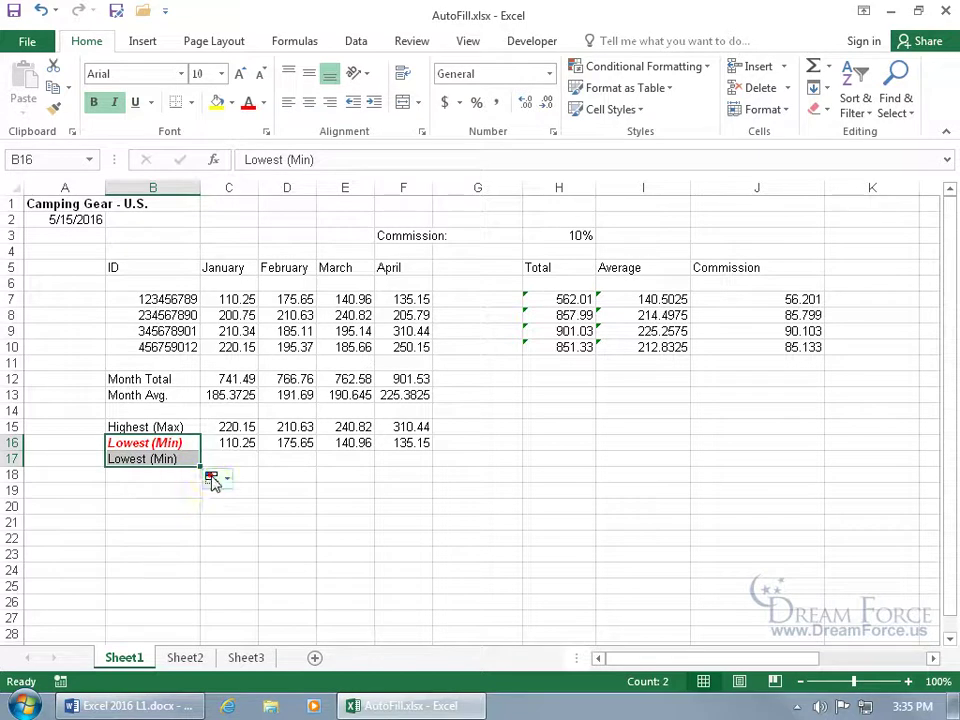
{"action": "left_click", "coordinate": [210, 477]}
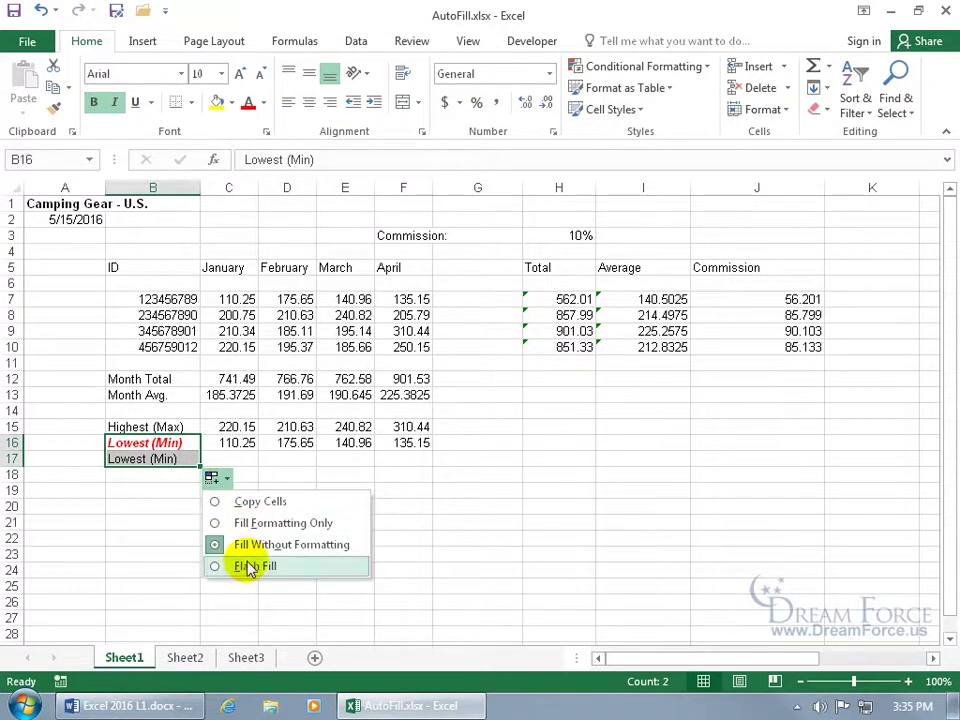
{"action": "left_click", "coordinate": [158, 475]}
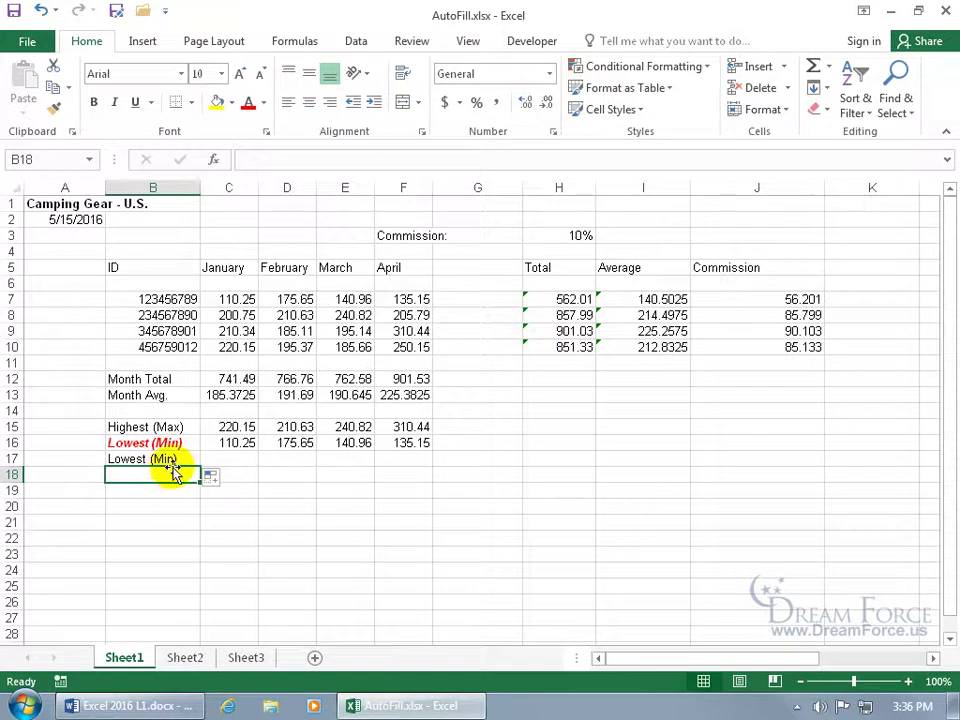
Copy the label and MIN formula into row 17, correcting the range to C7:C10
{"action": "key", "text": "ctrl+d"}
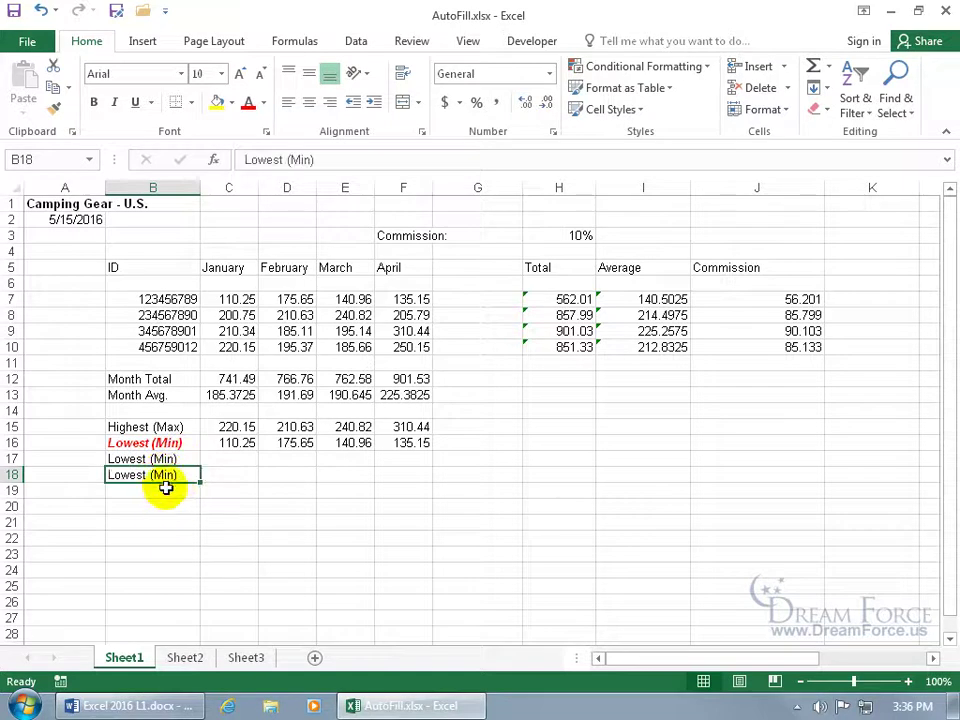
{"action": "left_click", "coordinate": [229, 458]}
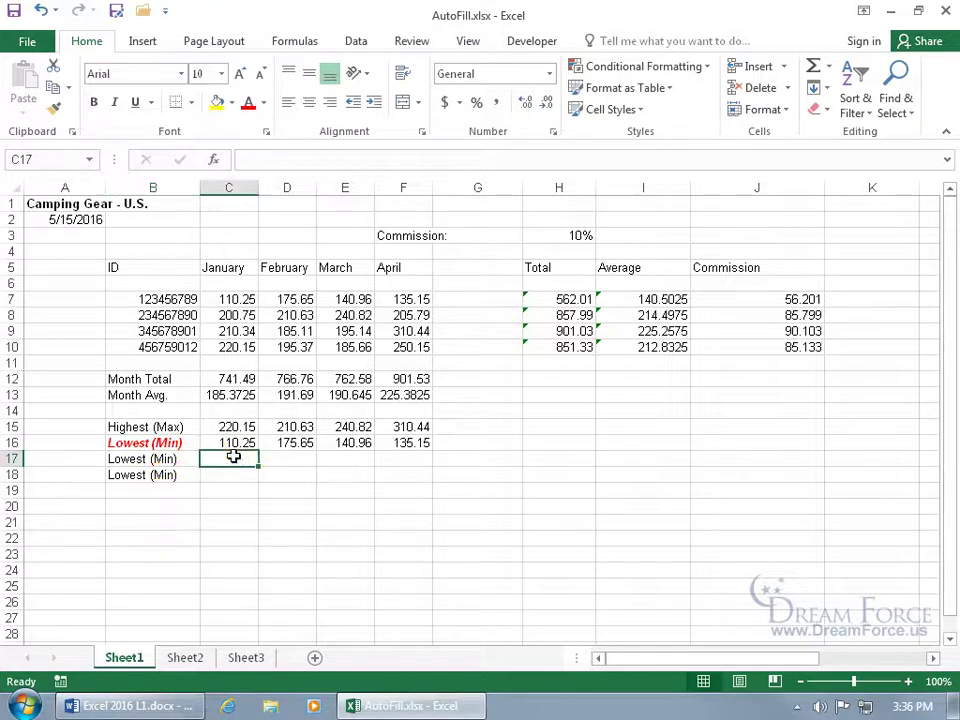
{"action": "key", "text": "ctrl+d"}
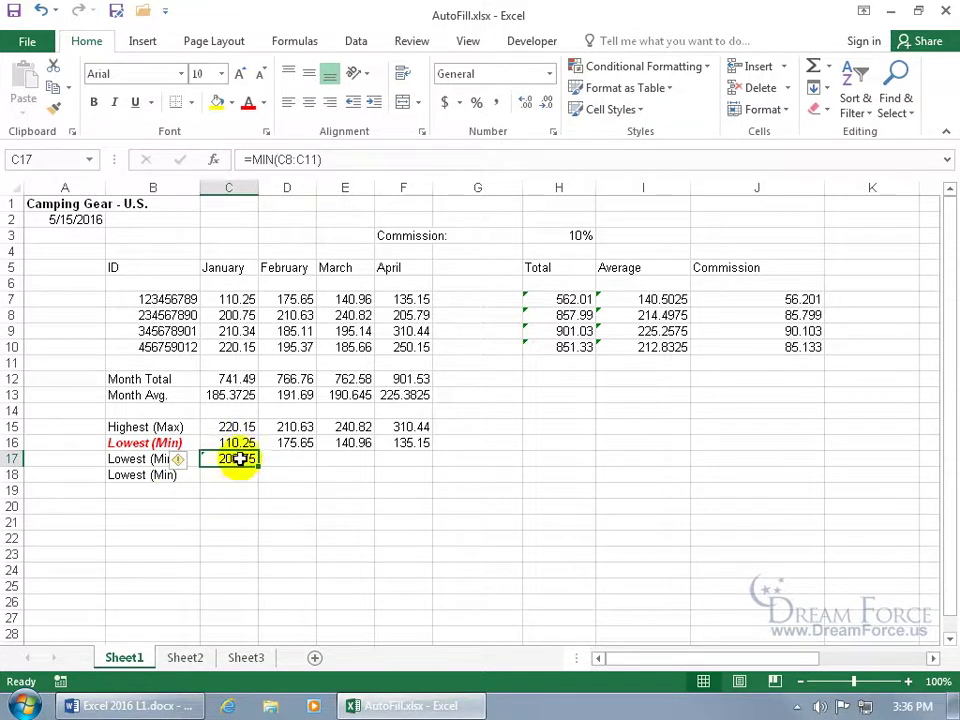
{"action": "double_click", "coordinate": [238, 458]}
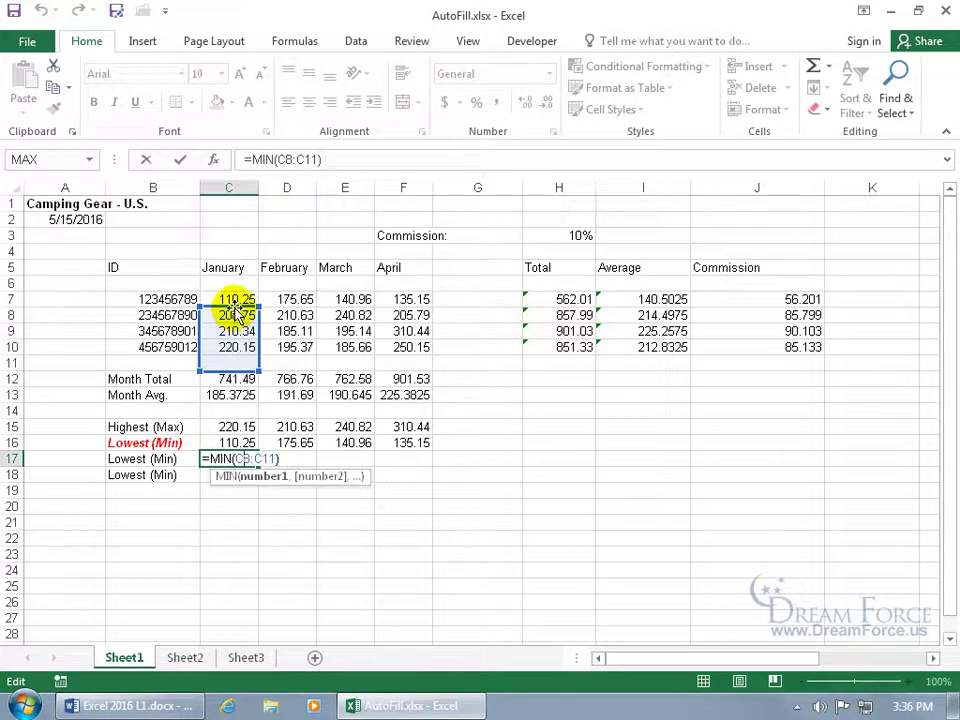
{"action": "left_click_drag", "start_coordinate": [236, 309], "coordinate": [234, 293]}
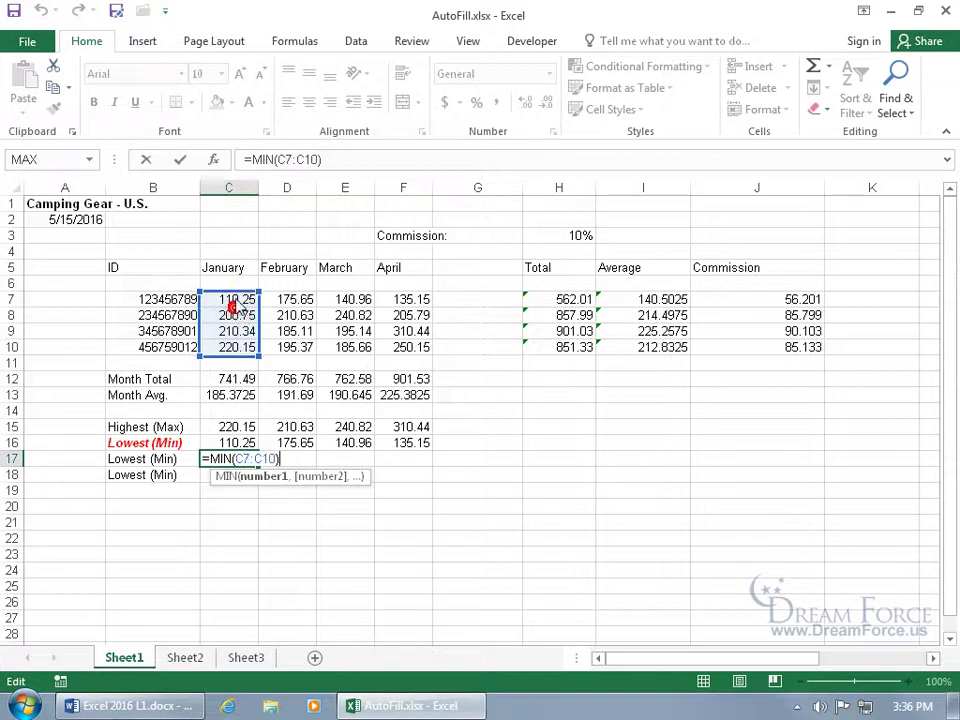
{"action": "key", "text": "Return"}
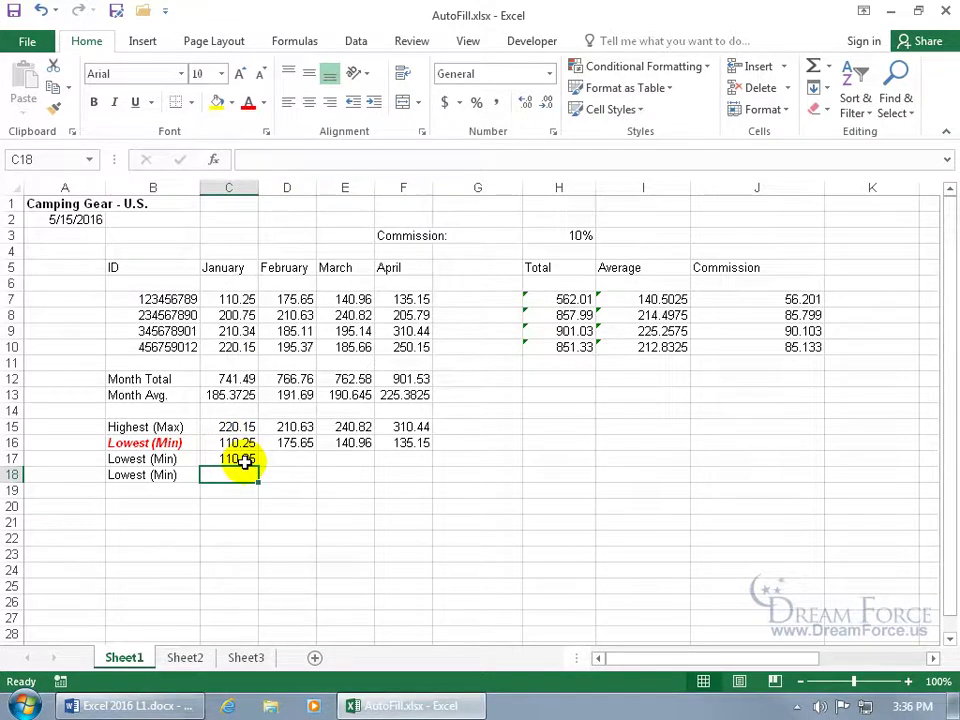
Clear the duplicate MIN value and Lowest (Min) labels from rows 17–18
{"action": "left_click", "coordinate": [246, 458]}
{"action": "key", "text": "Delete"}
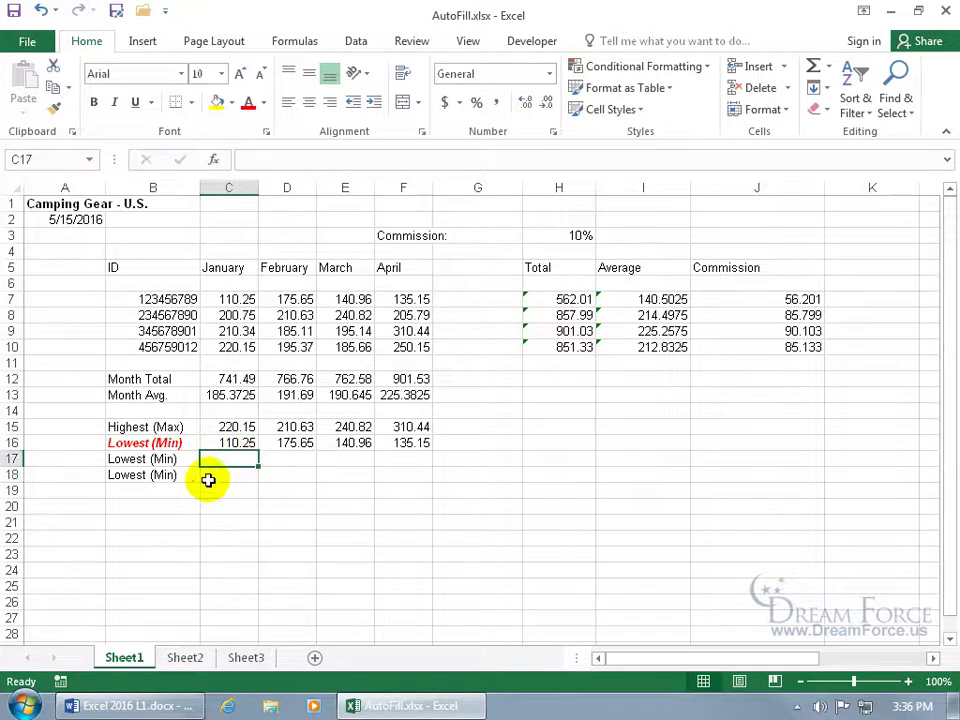
{"action": "left_click", "coordinate": [182, 476]}
{"action": "left_click", "coordinate": [174, 458]}
{"action": "key", "text": "Delete"}
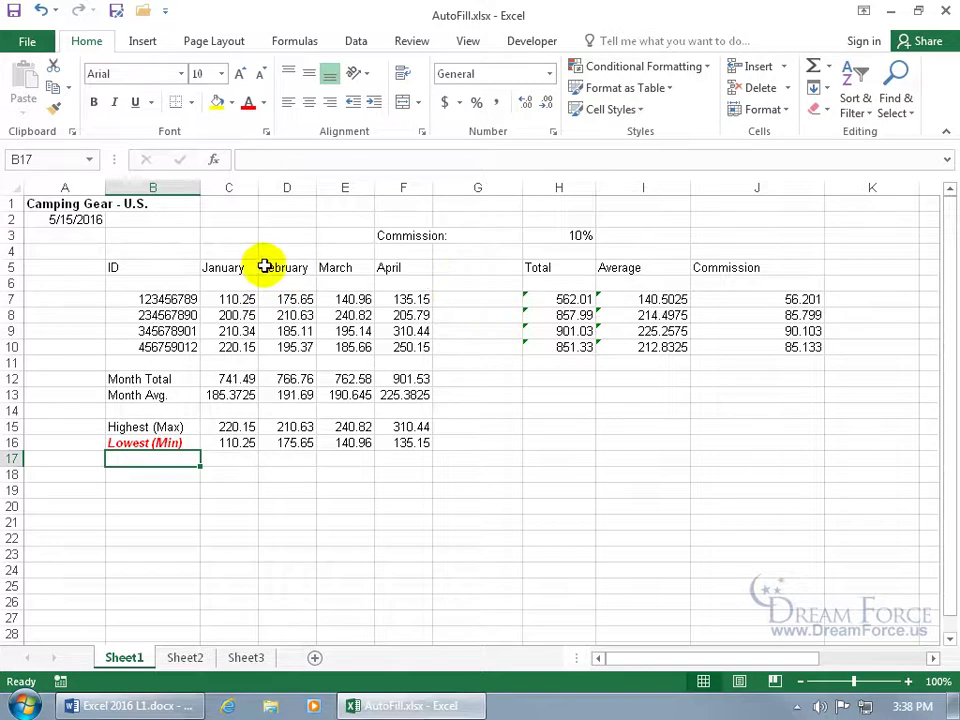
{"action": "left_click_drag", "start_coordinate": [225, 267], "coordinate": [389, 270]}
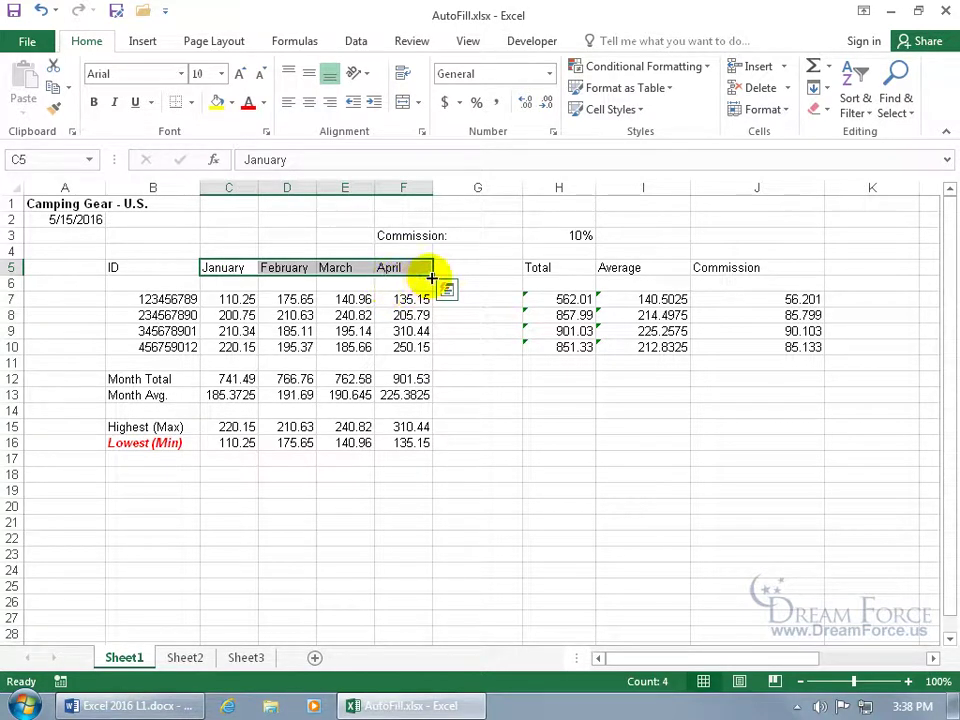
{"action": "left_click_drag", "start_coordinate": [431, 277], "coordinate": [771, 276]}
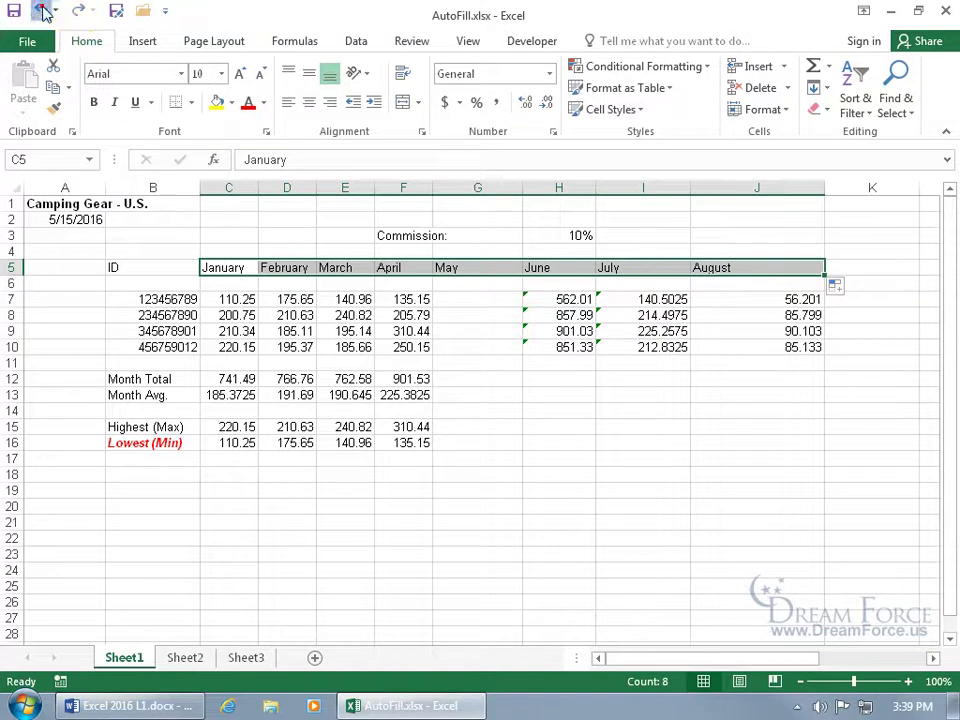
{"action": "left_click", "coordinate": [41, 11]}
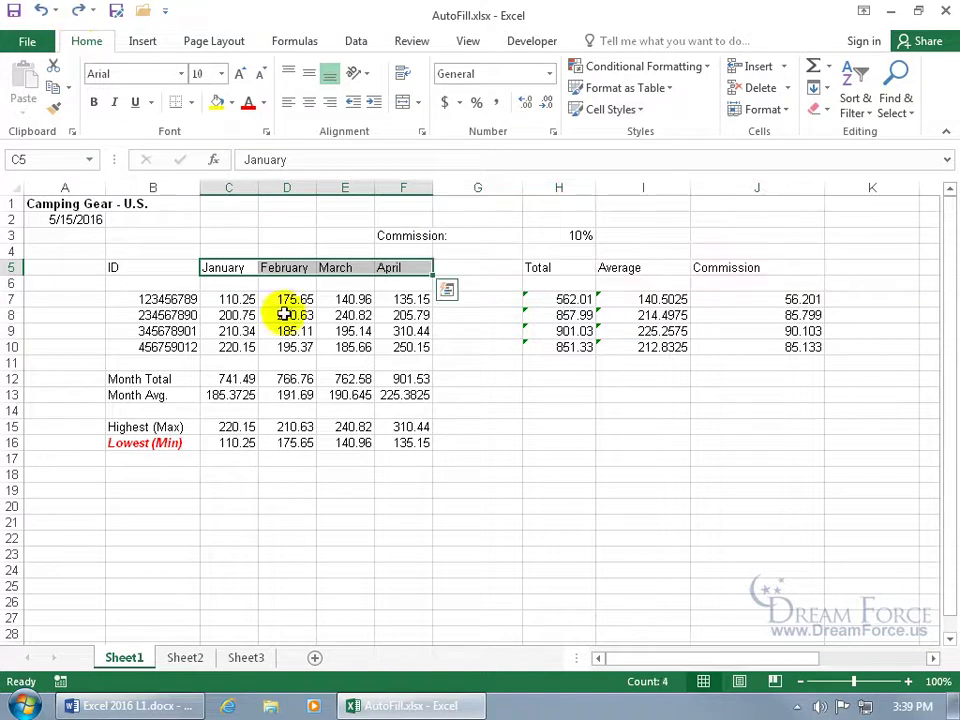
{"action": "left_click", "coordinate": [354, 268]}
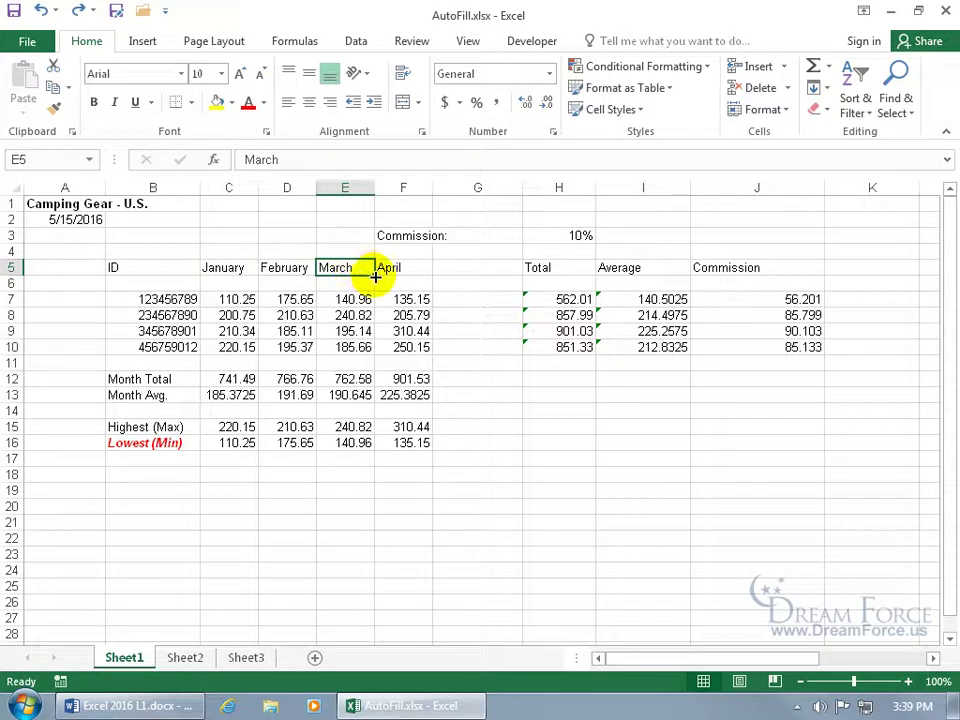
{"action": "left_click_drag", "start_coordinate": [362, 268], "coordinate": [562, 270]}
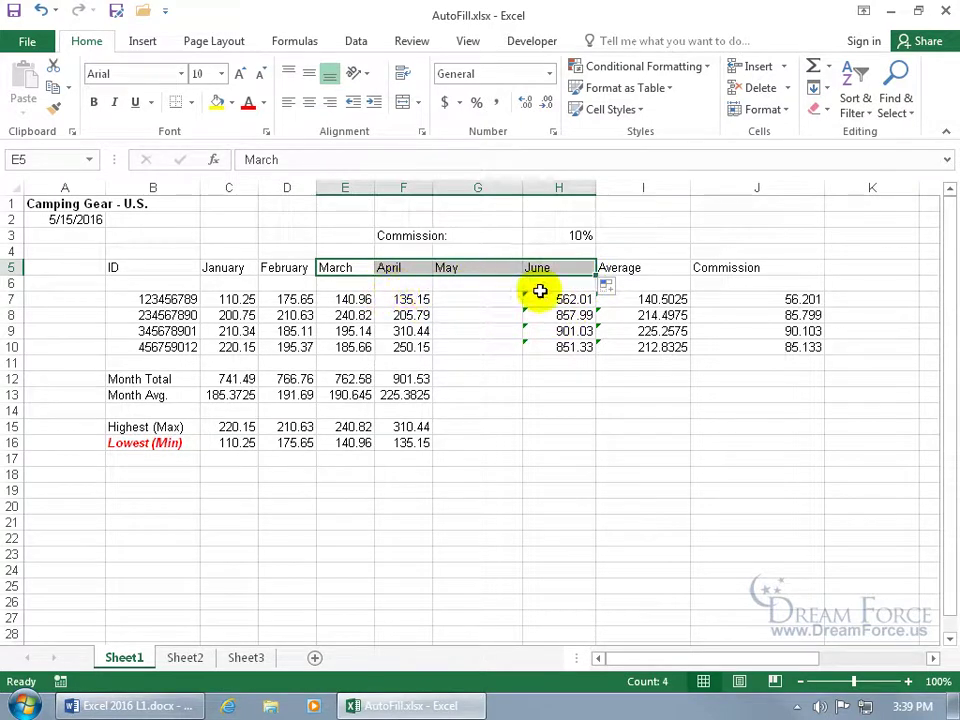
{"action": "left_click", "coordinate": [41, 10]}
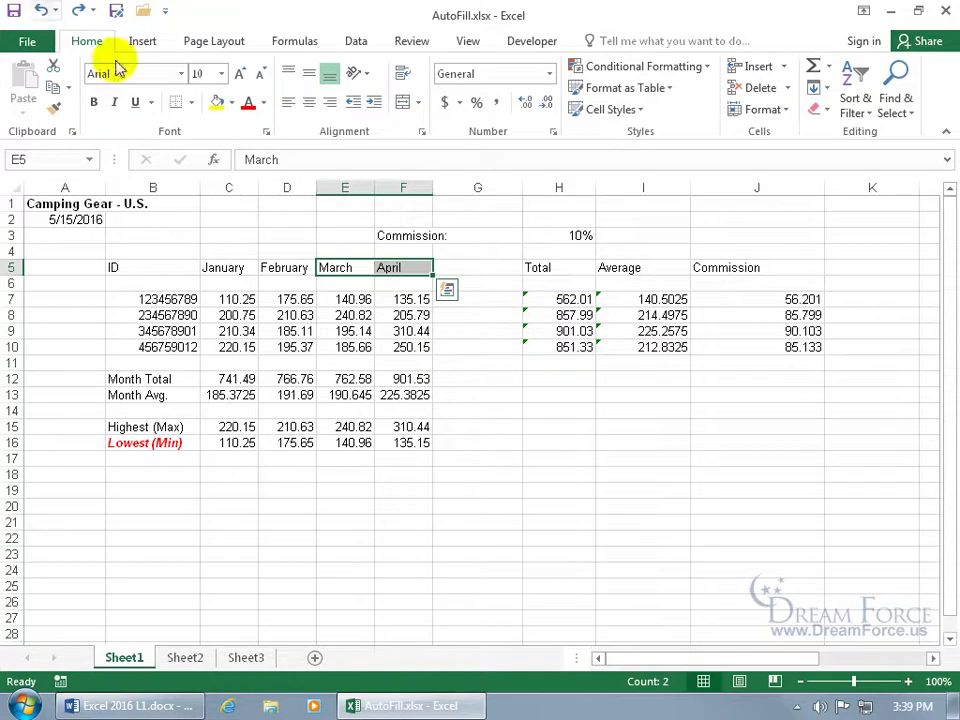
{"action": "left_click", "coordinate": [501, 457]}
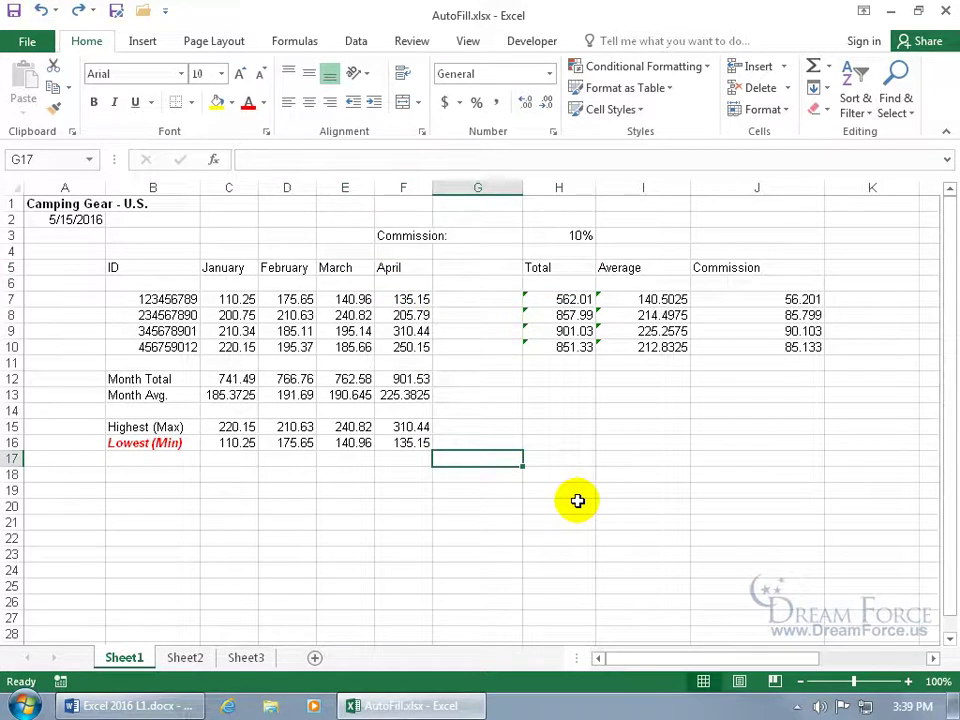
Enter 1 in G17, copy it down to row 24, then undo the copy
{"action": "type", "text": "1"}
{"action": "key", "text": "Return"}
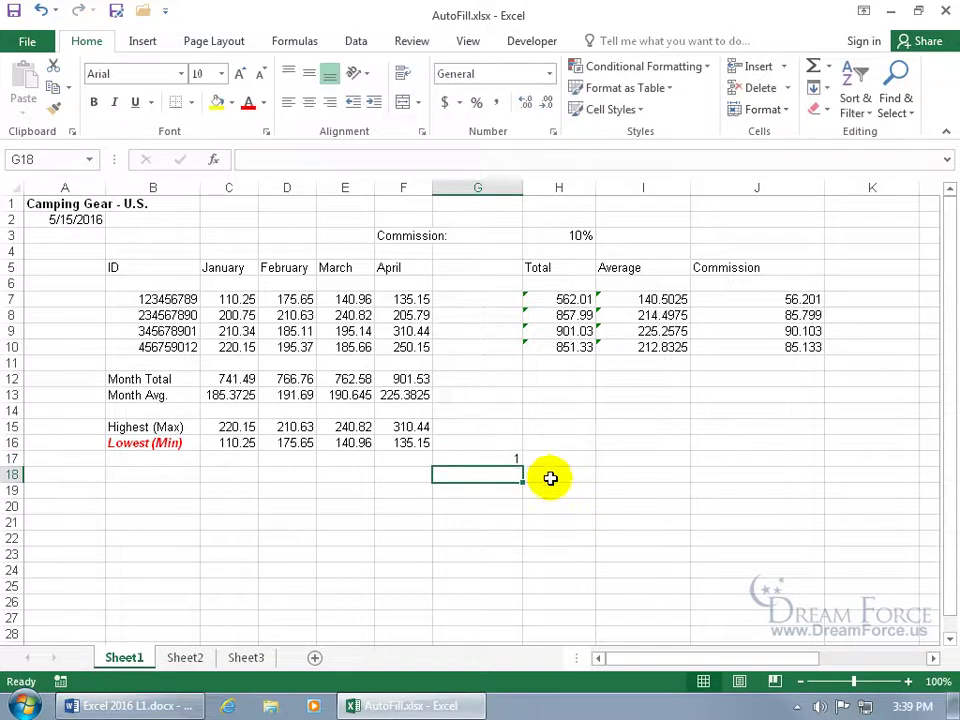
{"action": "left_click", "coordinate": [519, 460]}
{"action": "left_click_drag", "start_coordinate": [519, 460], "coordinate": [521, 579]}
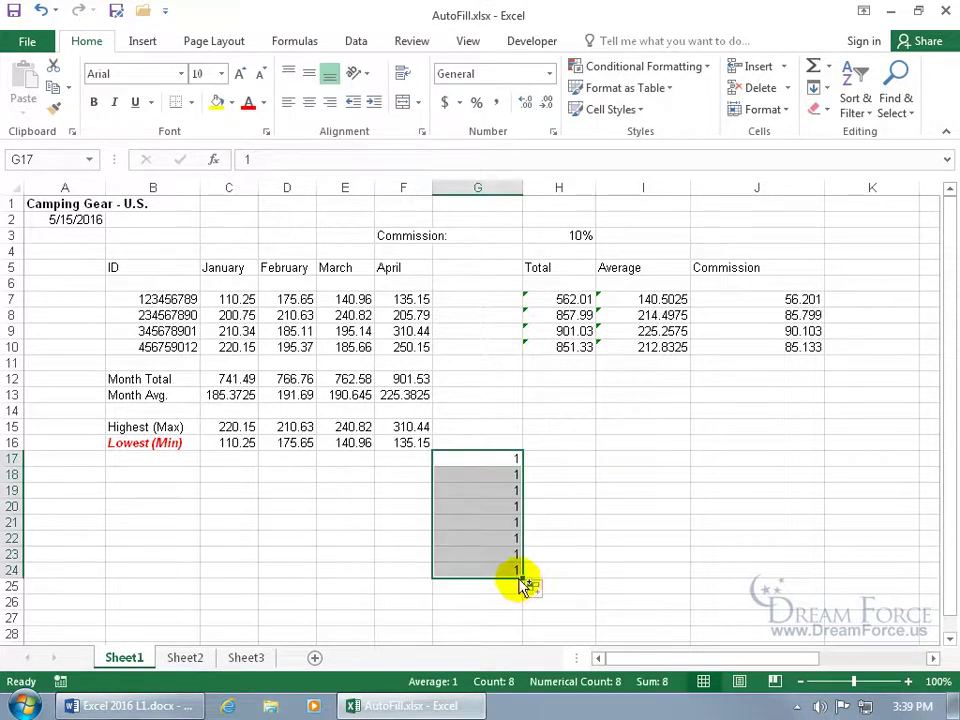
{"action": "key", "text": "ctrl+z"}
Enter 2 in G18, extend the 1, 2 series down to 10, then clear it
{"action": "left_click", "coordinate": [506, 479]}
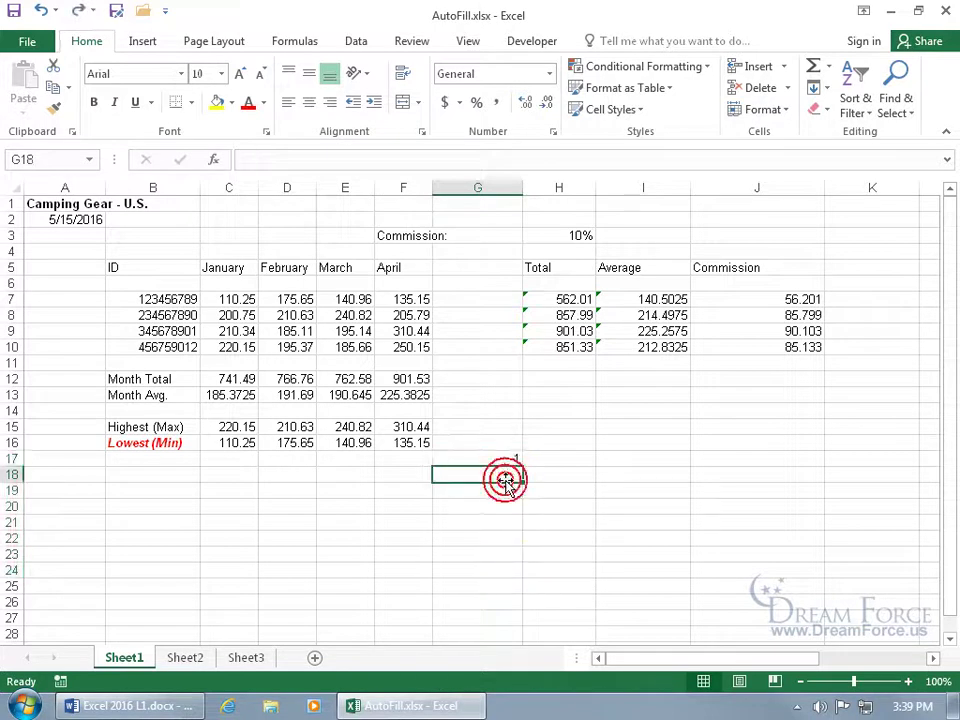
{"action": "type", "text": "2"}
{"action": "key", "text": "Return"}
{"action": "left_click_drag", "start_coordinate": [511, 457], "coordinate": [510, 487]}
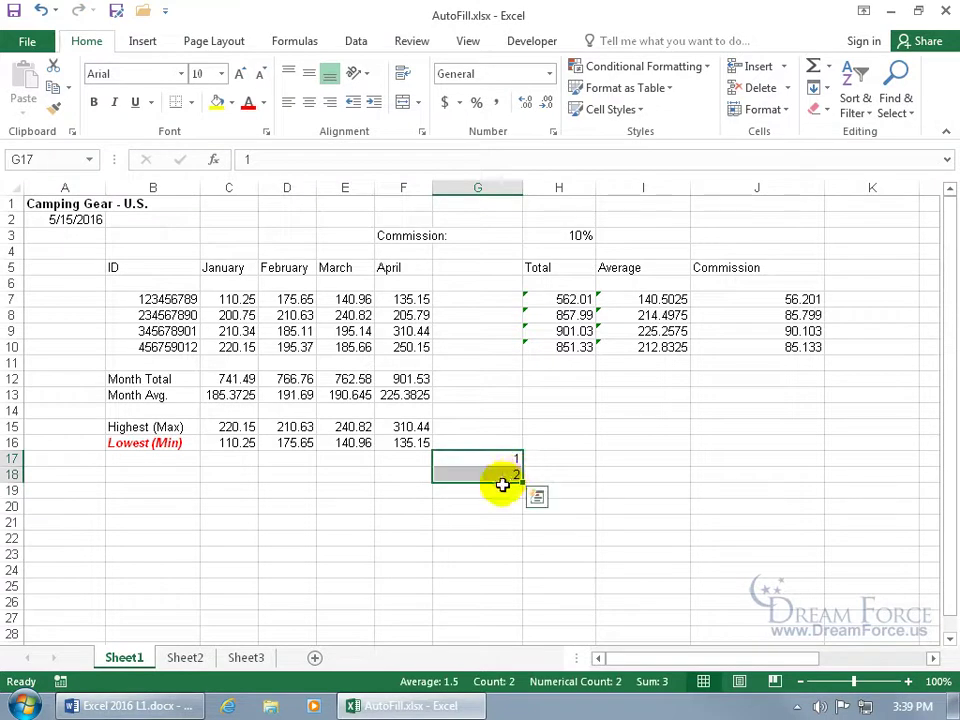
{"action": "left_click_drag", "start_coordinate": [518, 482], "coordinate": [517, 606]}
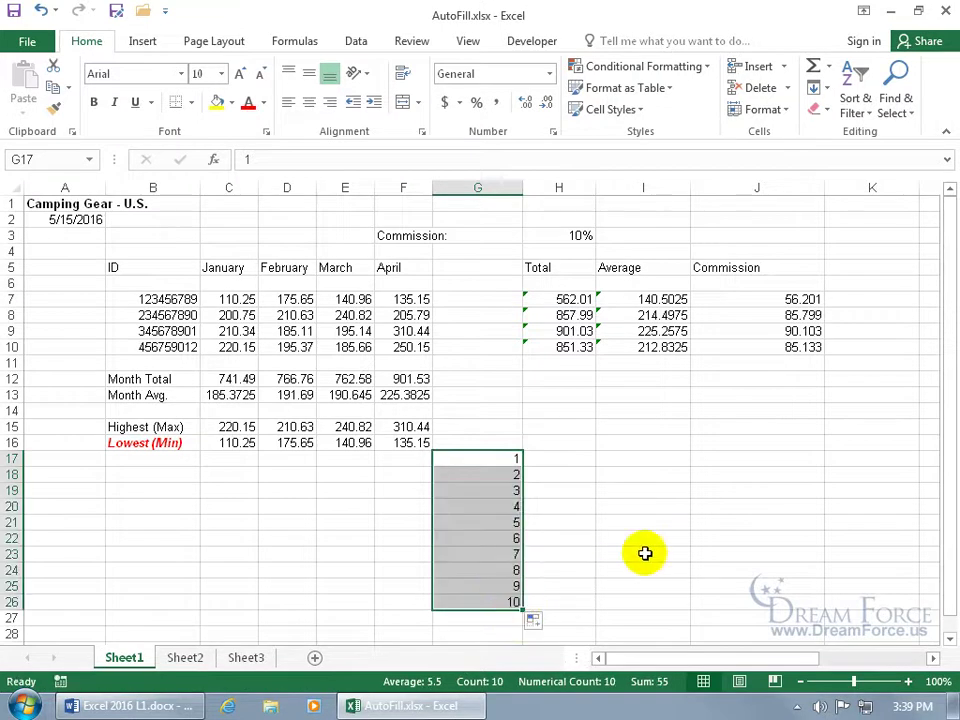
{"action": "key", "text": "Delete"}
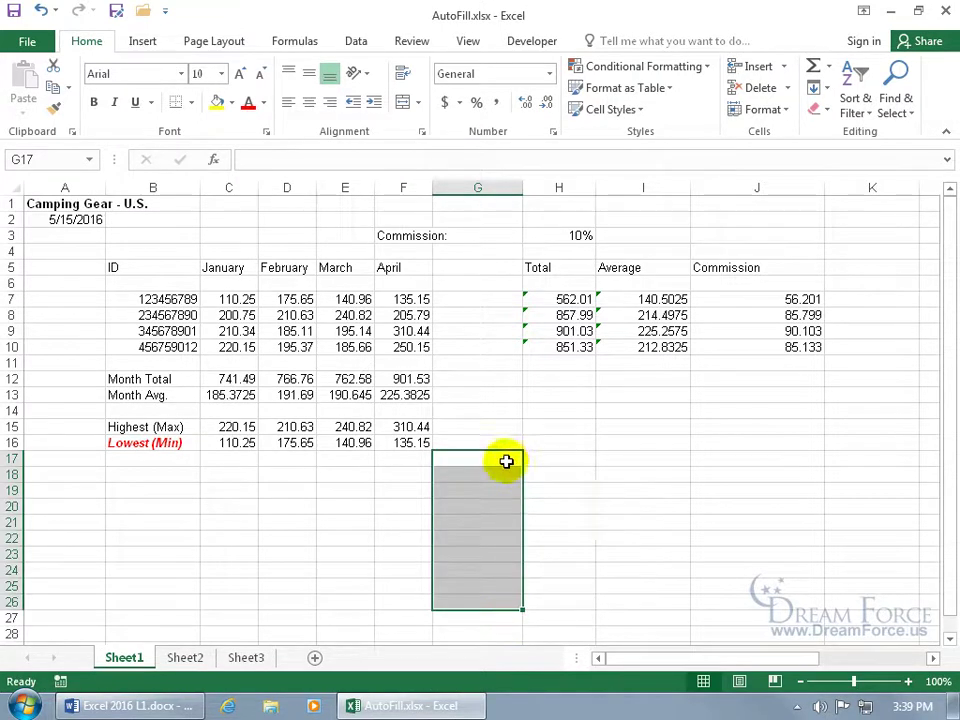
Enter 1 in G17 and 3 in G18 as new starting values
{"action": "left_click", "coordinate": [503, 461]}
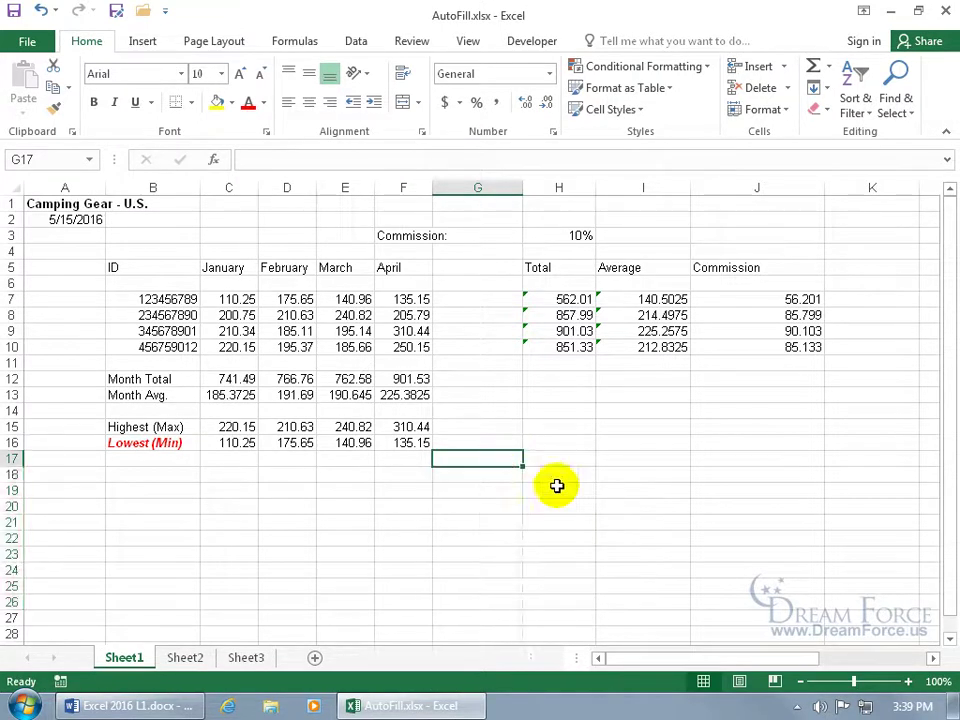
{"action": "type", "text": "1"}
{"action": "key", "text": "Return"}
{"action": "type", "text": "3"}
{"action": "key", "text": "Return"}
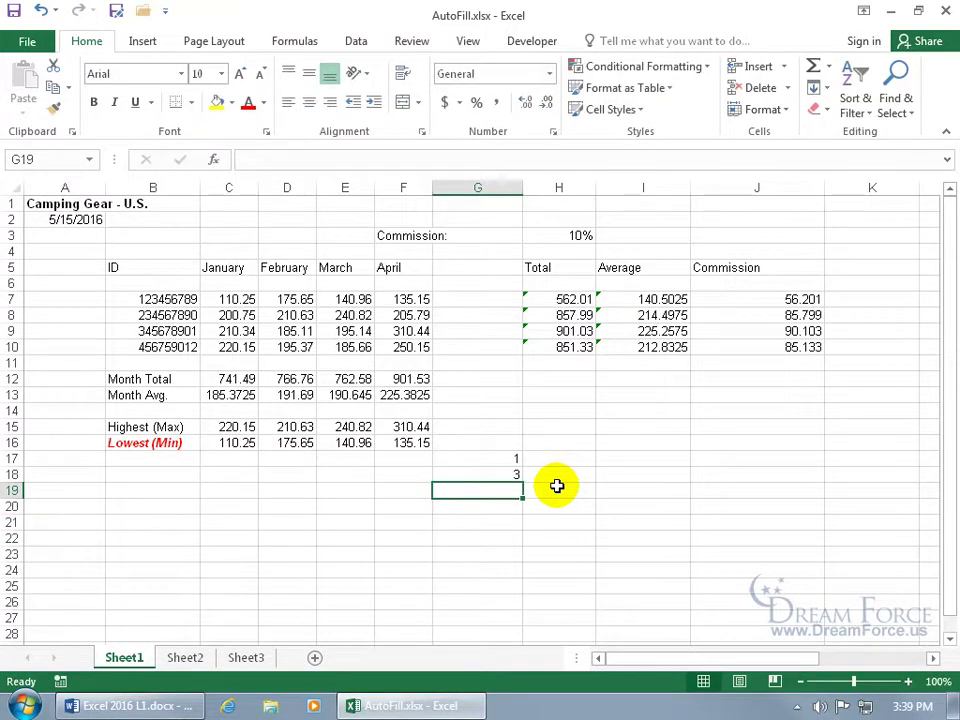
Extend 1 and 3 into the odd series 1 to 17 down G17:G25 and review the fill options
{"action": "left_click_drag", "start_coordinate": [514, 464], "coordinate": [514, 476]}
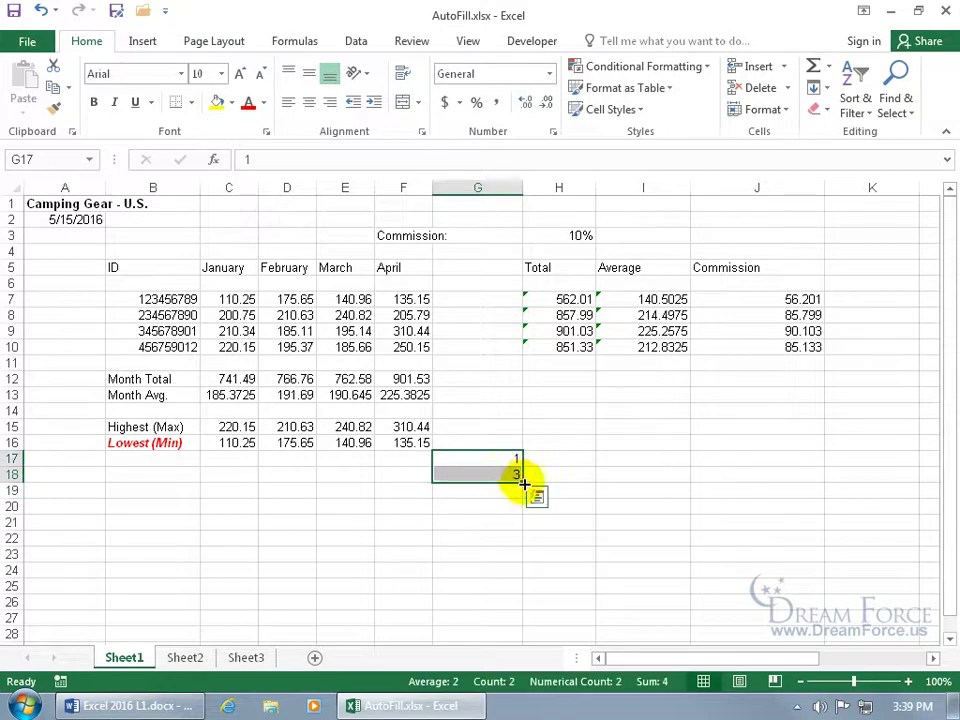
{"action": "left_click_drag", "start_coordinate": [524, 484], "coordinate": [529, 596]}
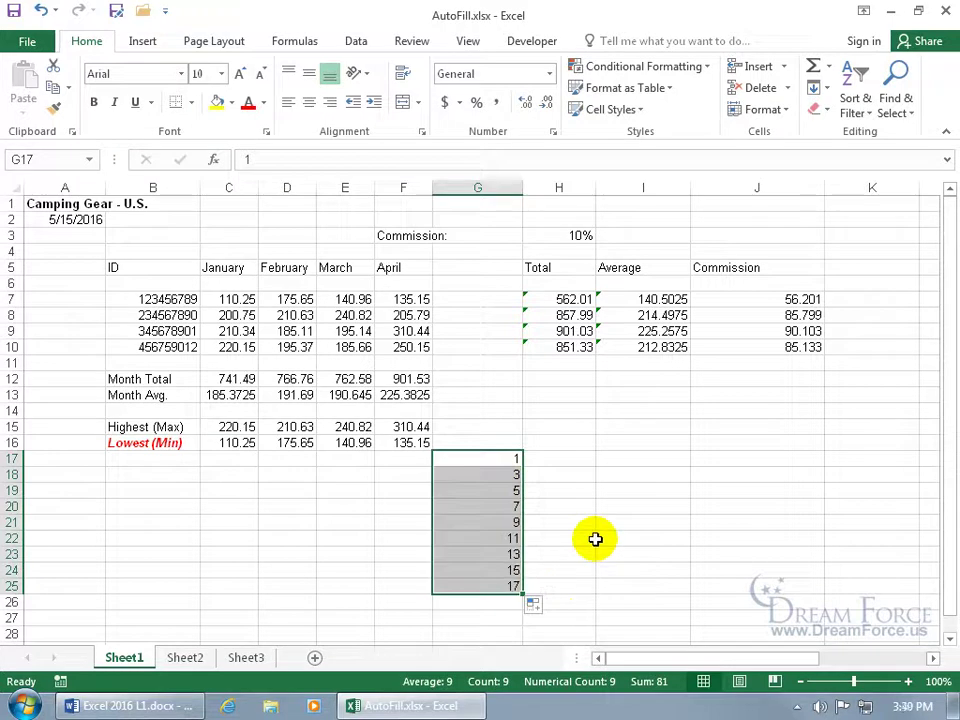
{"action": "left_click", "coordinate": [534, 605]}
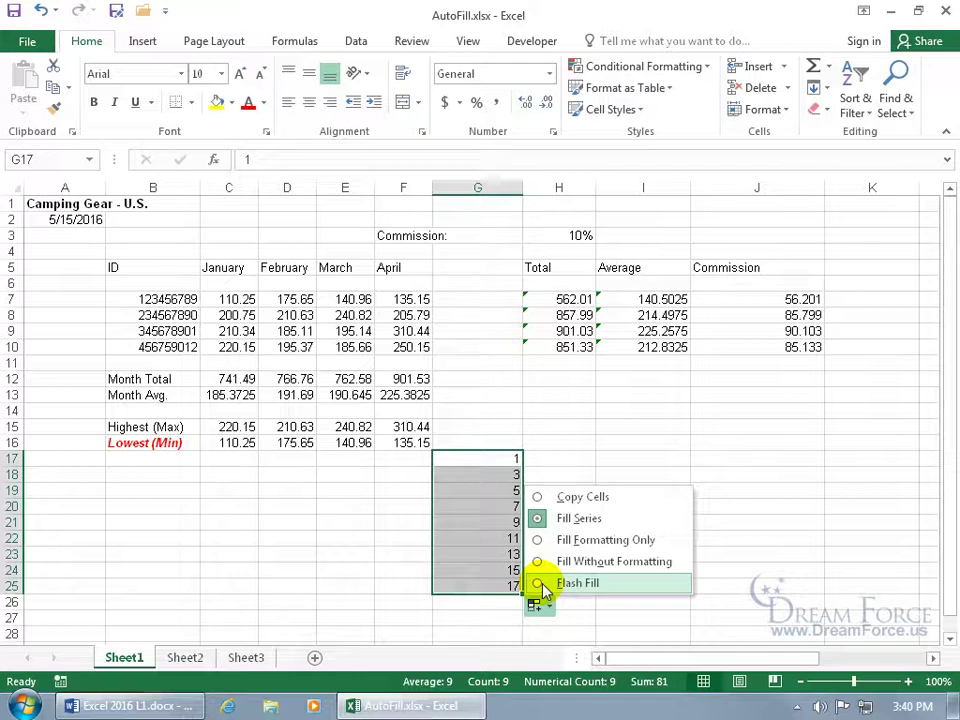
Replace G17 with Q1 and fill the Q1–Q4 quarter series down to G25
{"action": "left_click", "coordinate": [714, 474]}
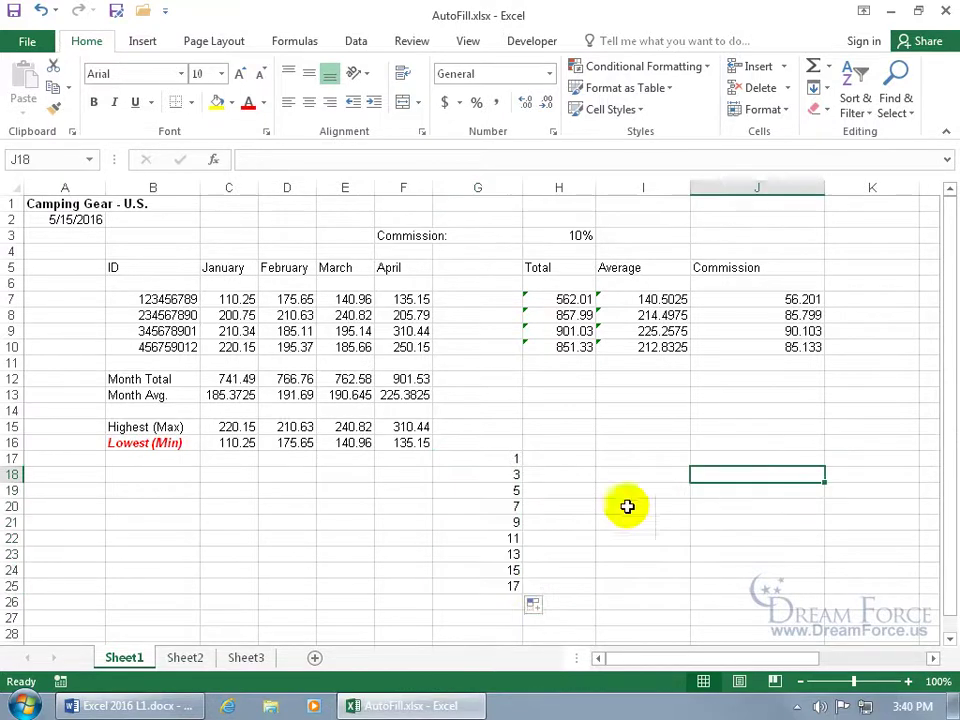
{"action": "left_click", "coordinate": [510, 457]}
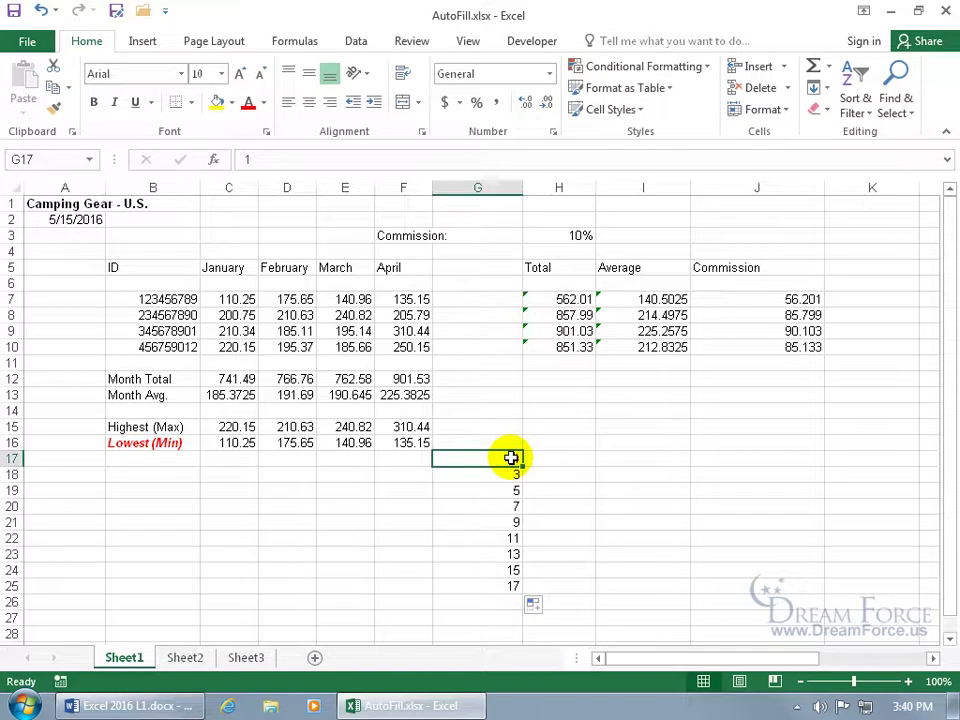
{"action": "type", "text": "Q1"}
{"action": "key", "text": "Return"}
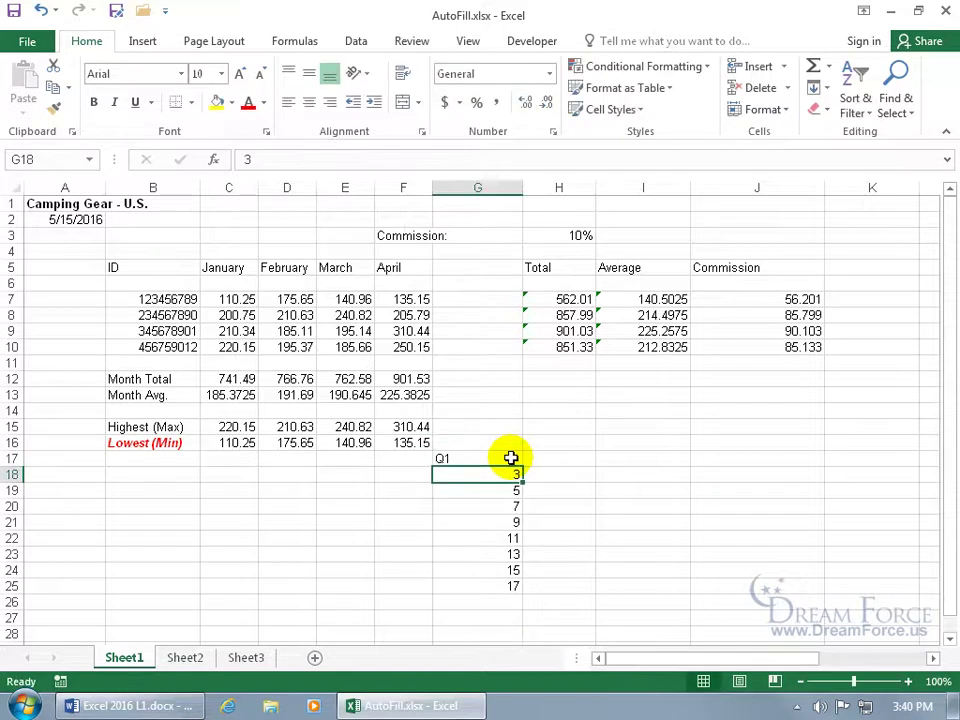
{"action": "left_click", "coordinate": [511, 457]}
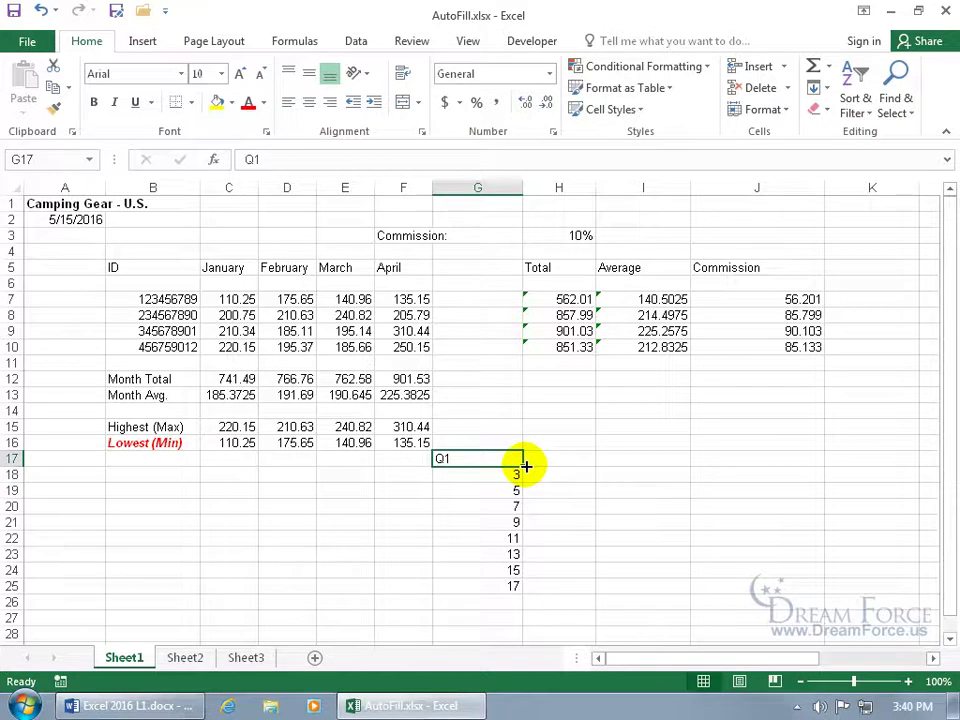
{"action": "left_click_drag", "start_coordinate": [526, 466], "coordinate": [526, 590]}
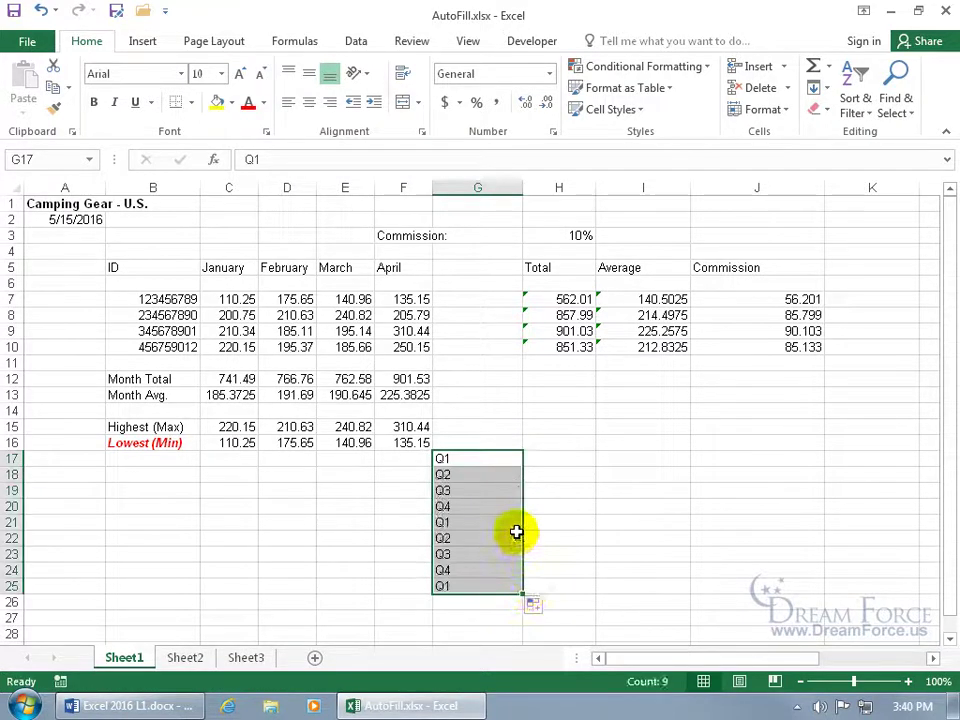
{"action": "left_click", "coordinate": [450, 460]}
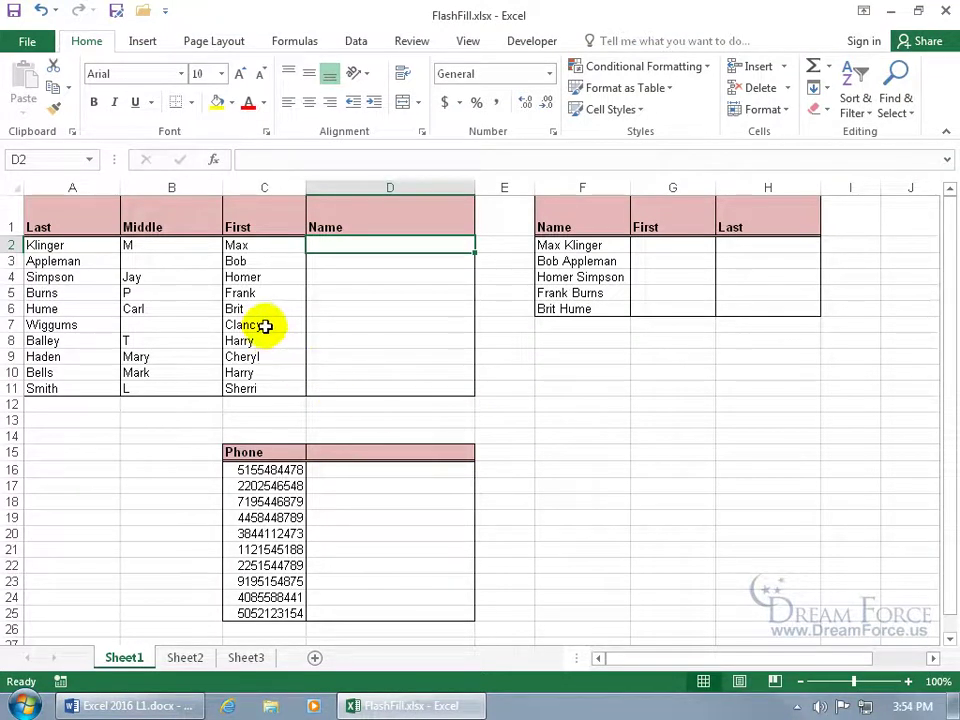
{"action": "left_click_drag", "start_coordinate": [263, 323], "coordinate": [268, 364]}
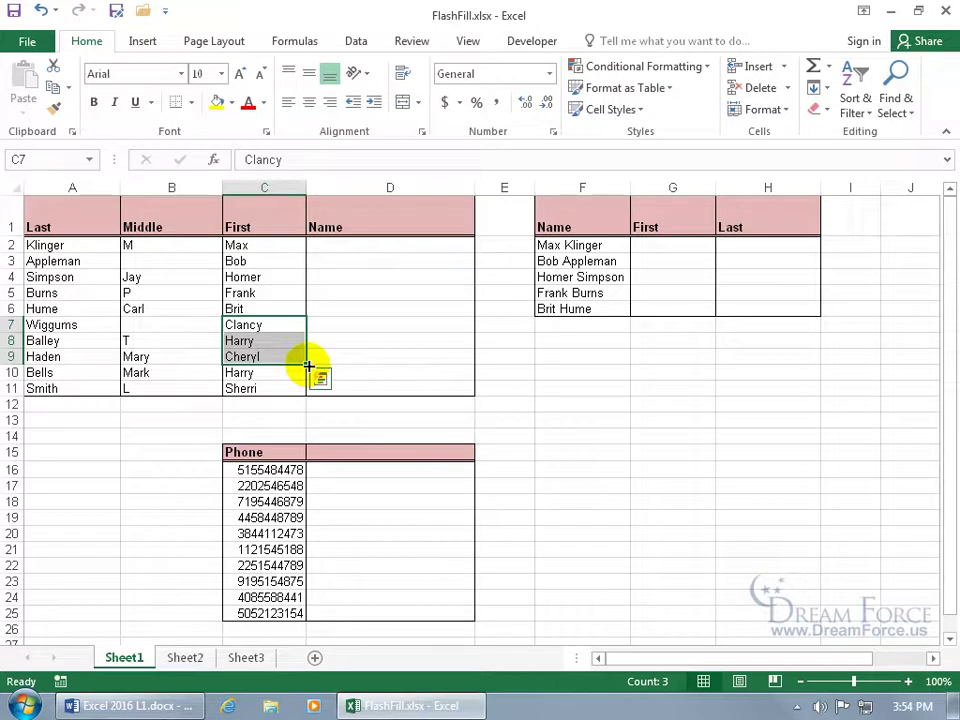
{"action": "left_click_drag", "start_coordinate": [308, 365], "coordinate": [488, 369]}
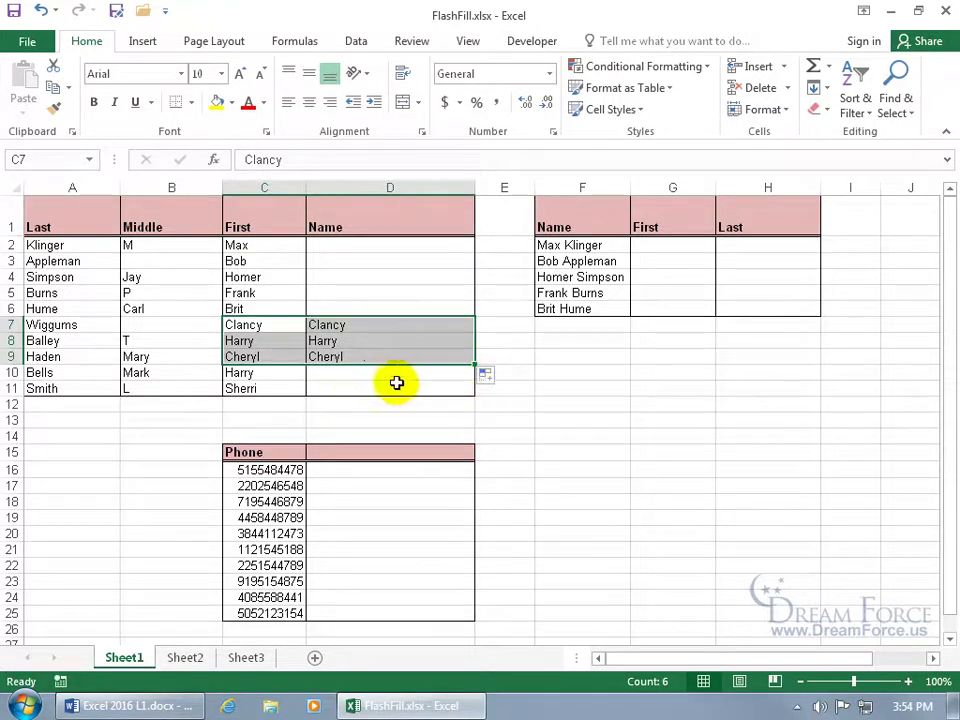
{"action": "left_click", "coordinate": [40, 10]}
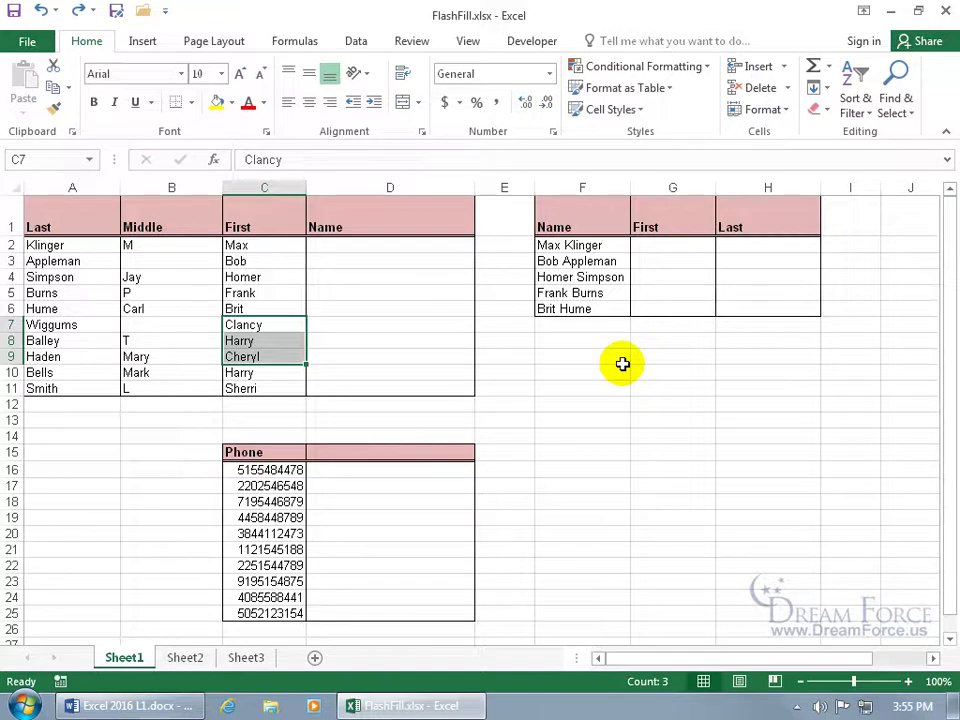
{"action": "left_click", "coordinate": [613, 374]}
{"action": "type", "text": "ja"}
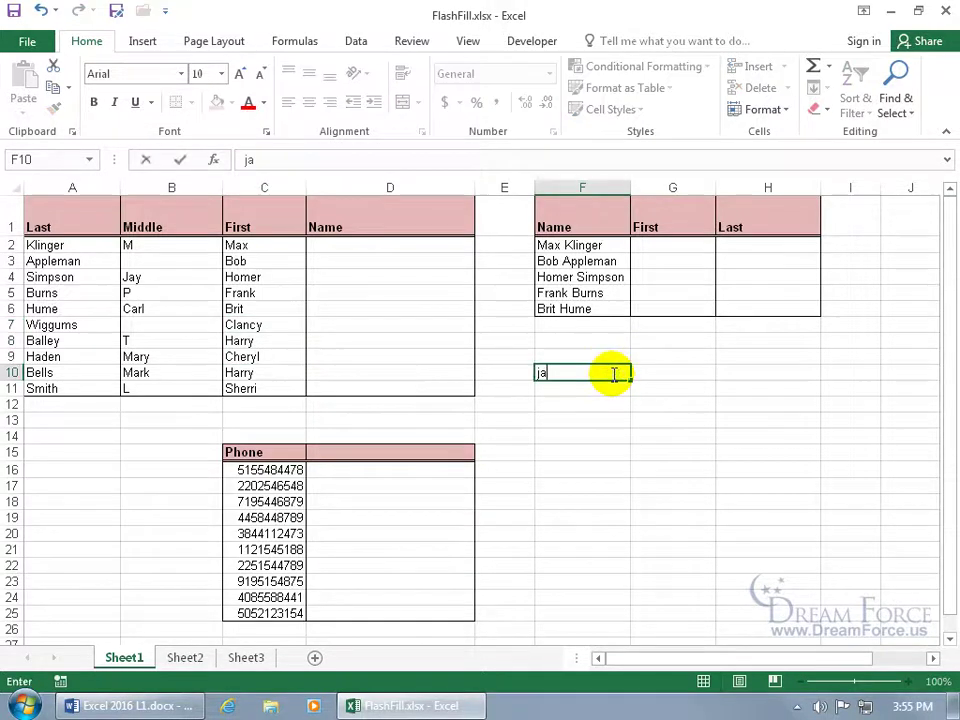
{"action": "type", "text": "n"}
{"action": "key", "text": "Return"}
{"action": "left_click", "coordinate": [613, 375]}
{"action": "left_click_drag", "start_coordinate": [629, 377], "coordinate": [631, 460]}
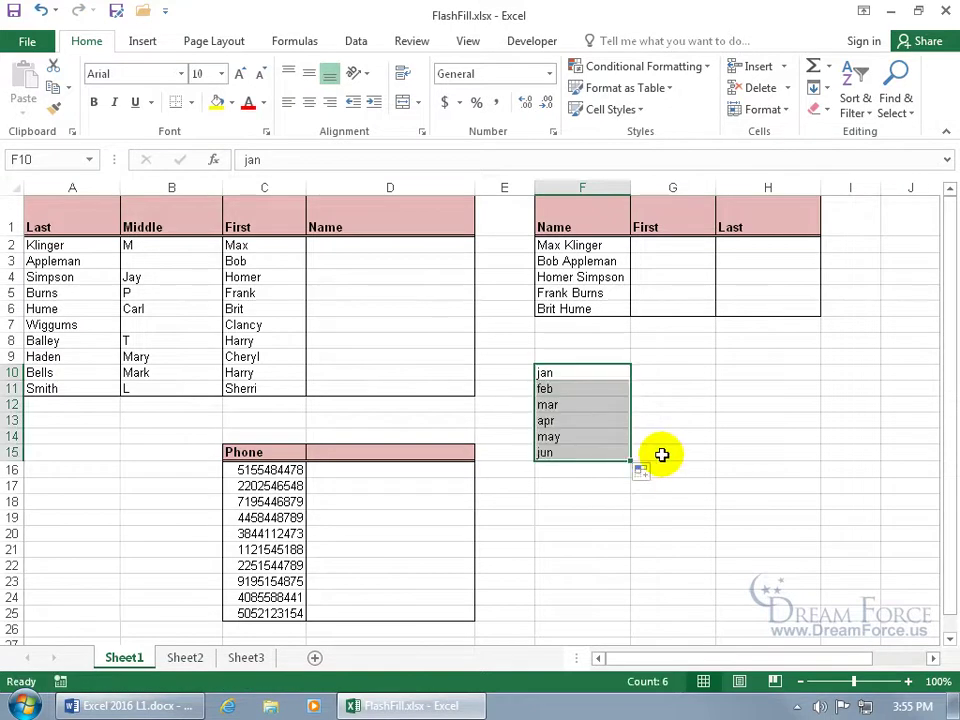
{"action": "key", "text": "Delete"}
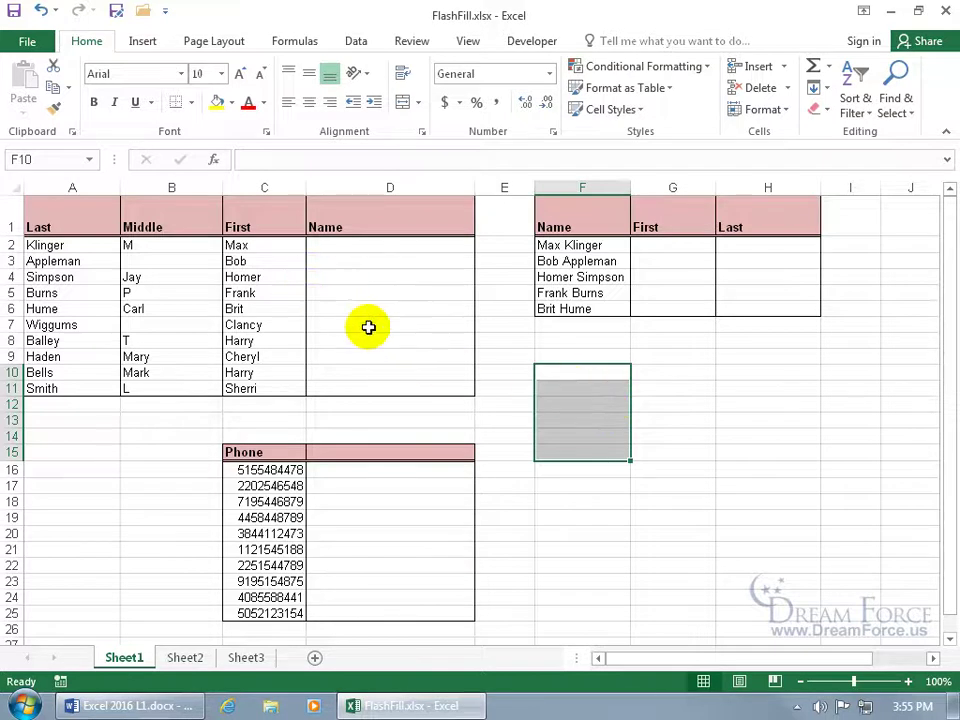
{"action": "left_click", "coordinate": [339, 248]}
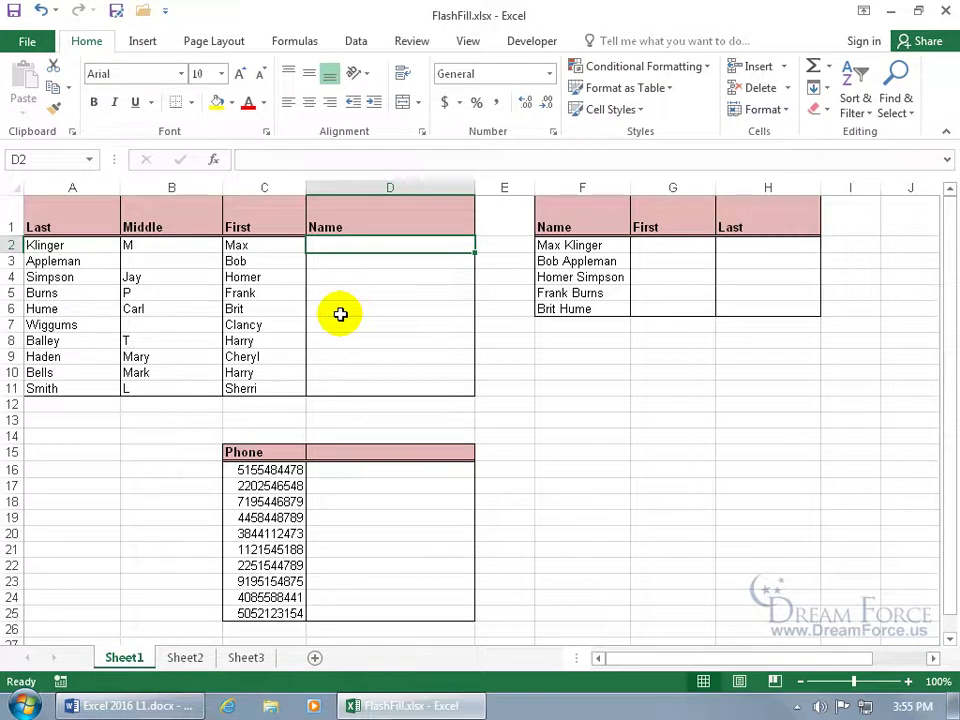
Type the first three names as Last, First in D2:D4, then accept Flash Fill's suggestions for the rest
{"action": "key", "text": "Return"}
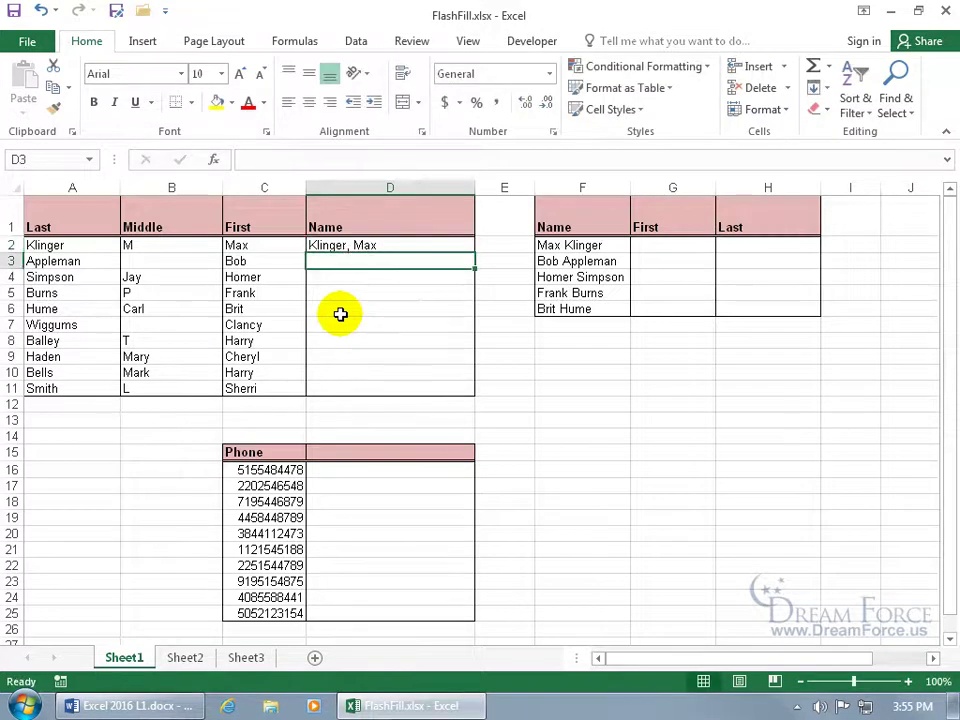
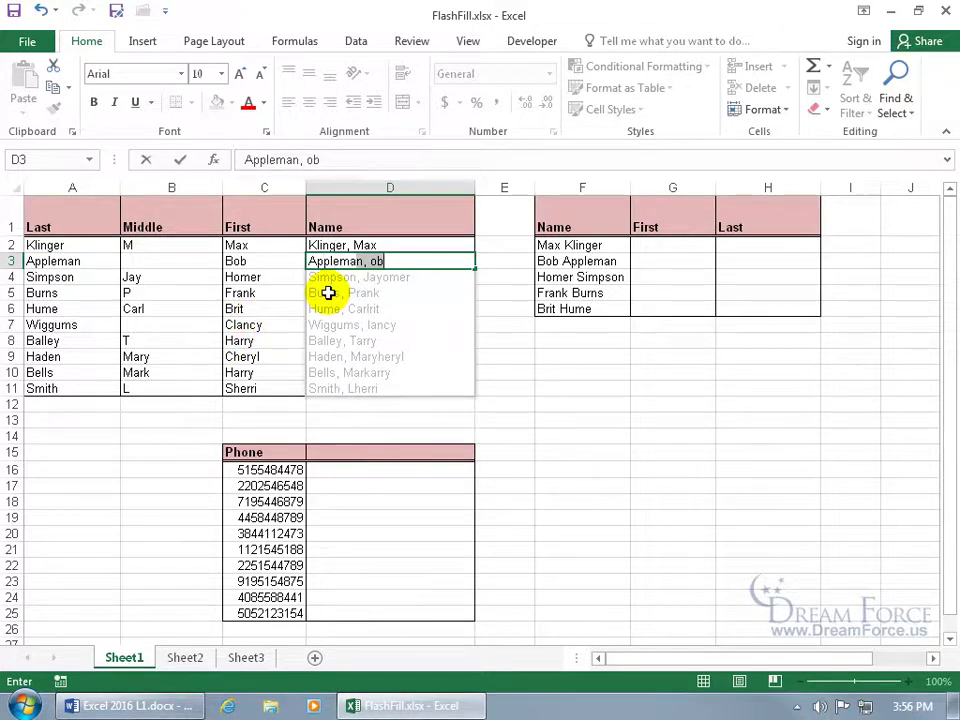
{"action": "key", "text": "Return"}
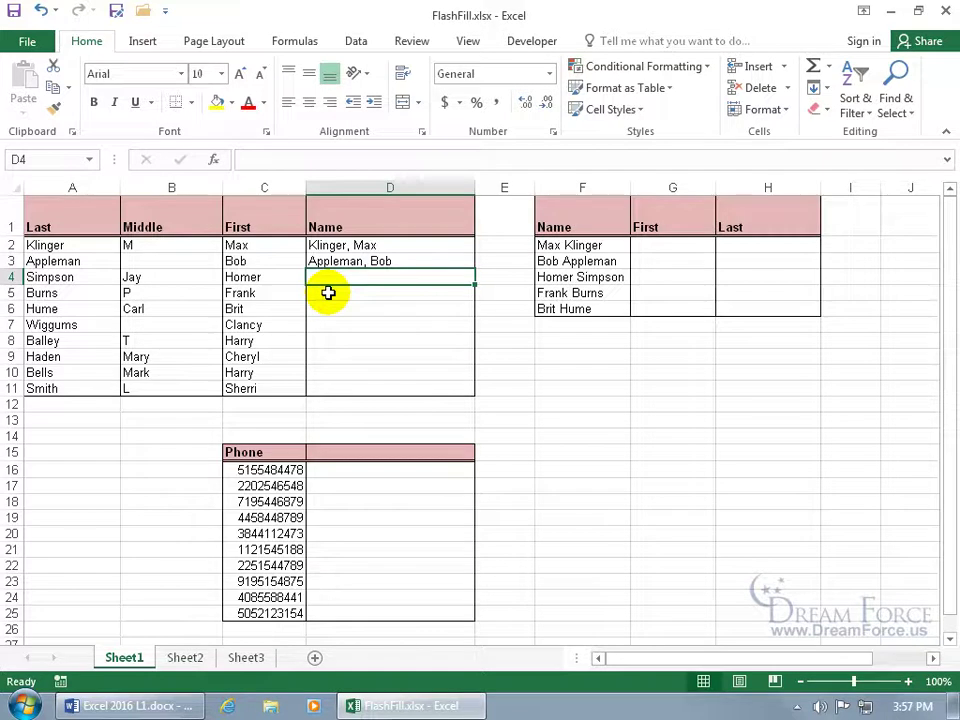
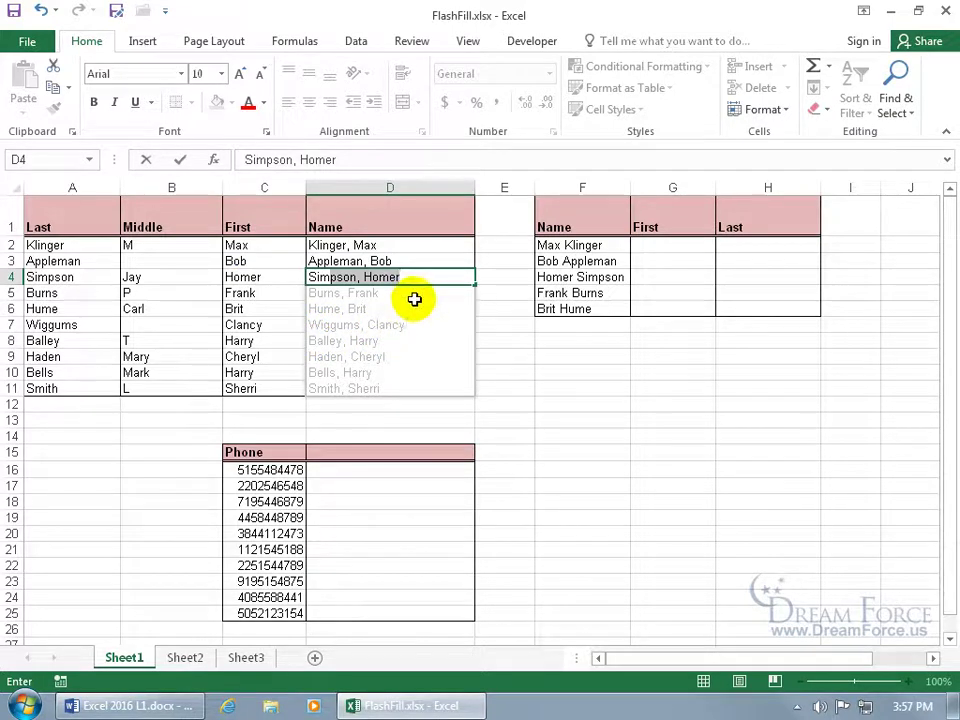
{"action": "key", "text": "Return"}
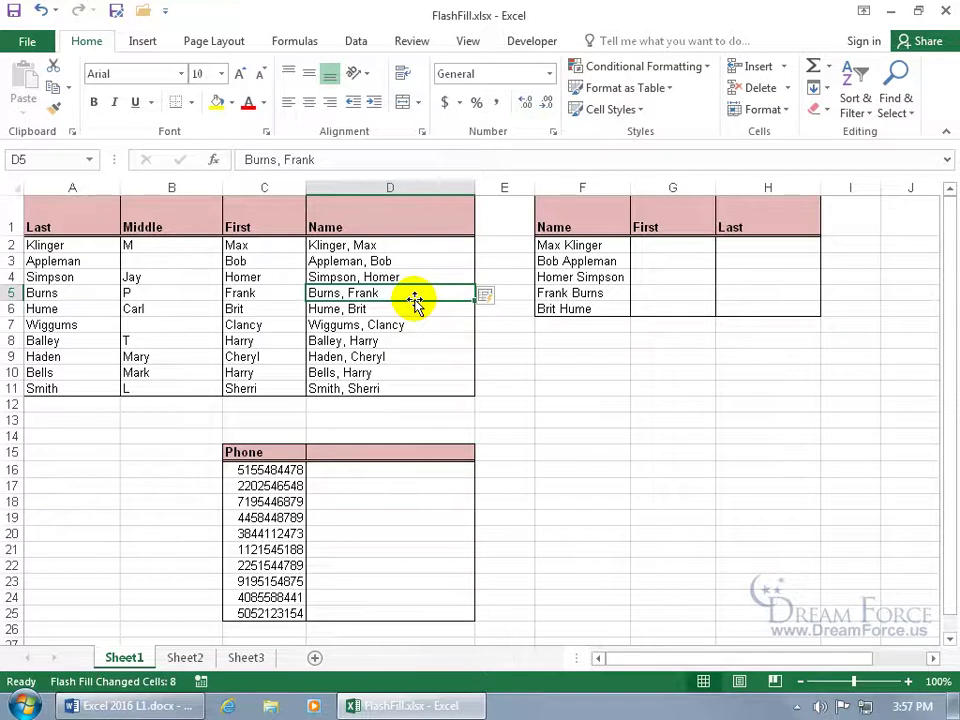
{"action": "left_click", "coordinate": [497, 298]}
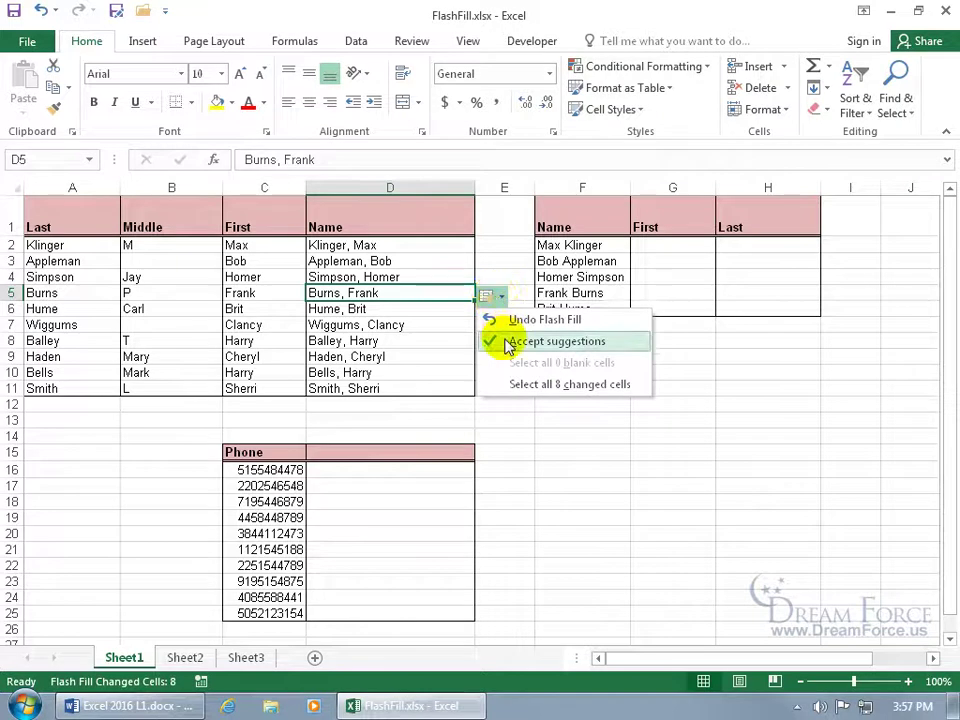
{"action": "left_click", "coordinate": [512, 382]}
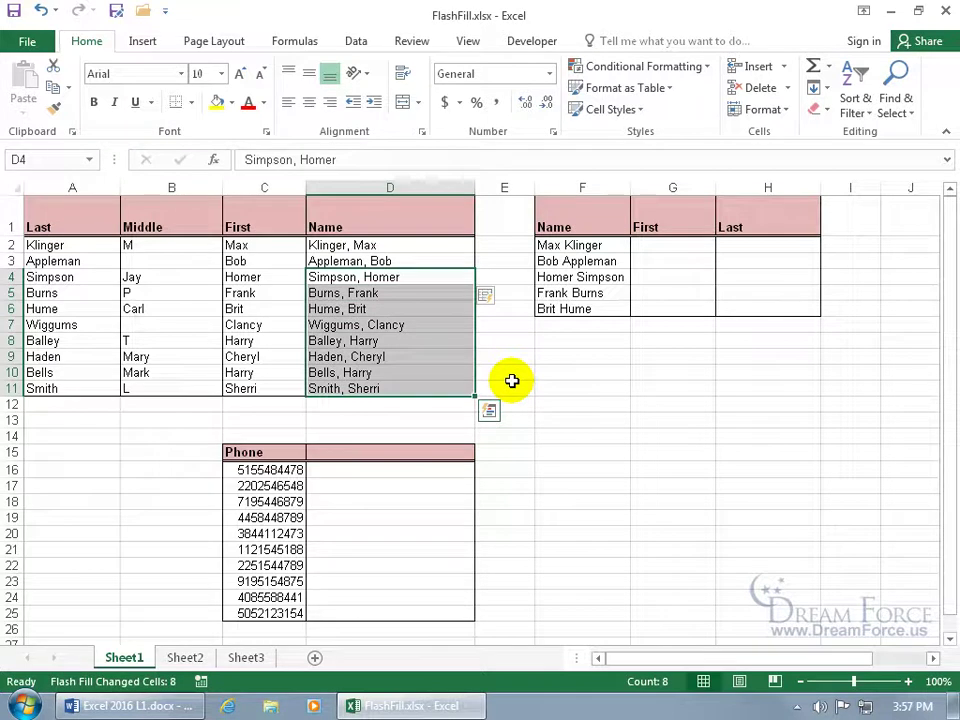
{"action": "left_click", "coordinate": [510, 369]}
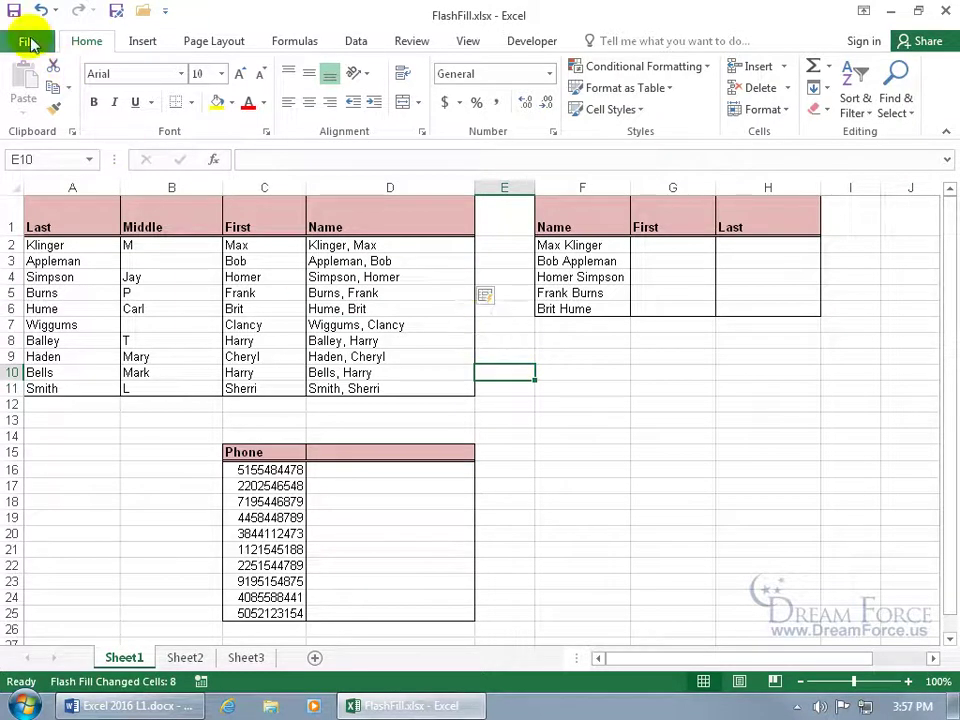
{"action": "left_click", "coordinate": [27, 41]}
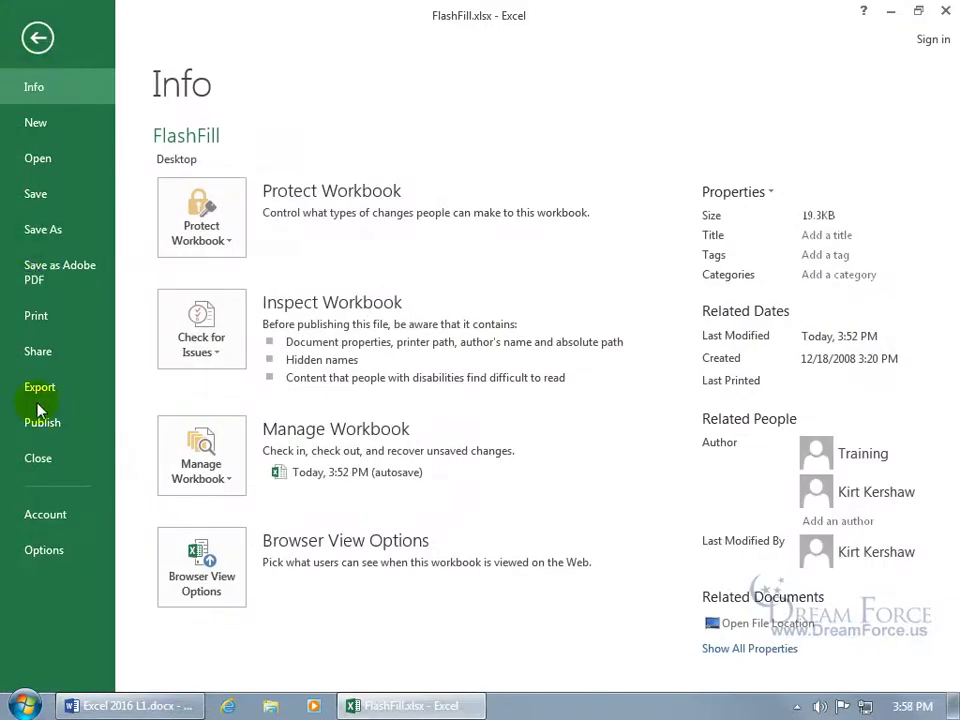
{"action": "left_click", "coordinate": [41, 549]}
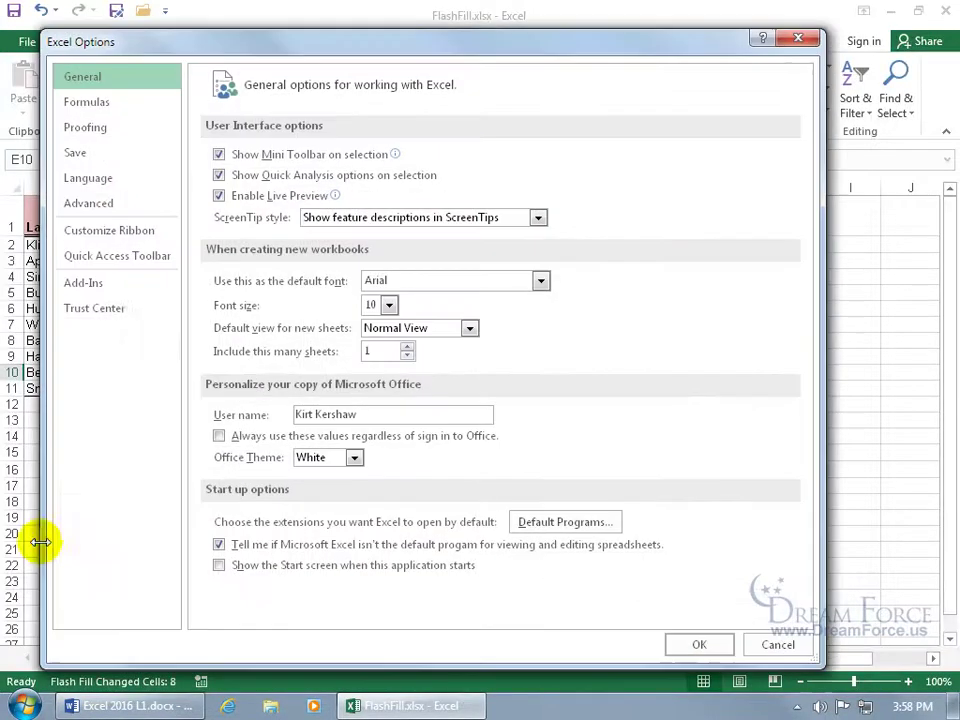
{"action": "left_click", "coordinate": [135, 205]}
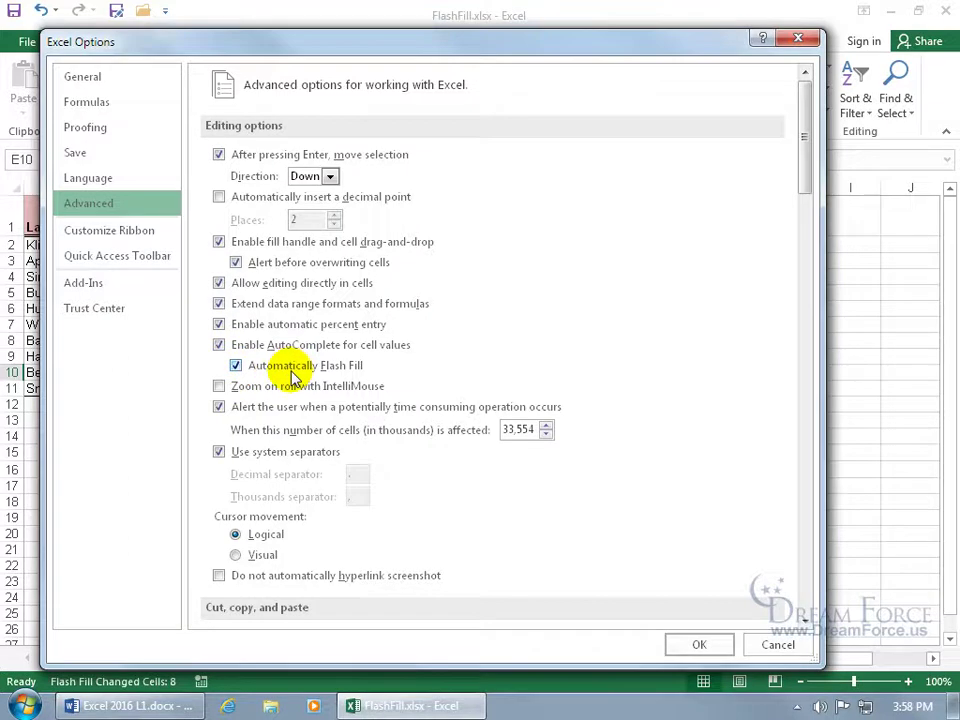
{"action": "left_click", "coordinate": [785, 643]}
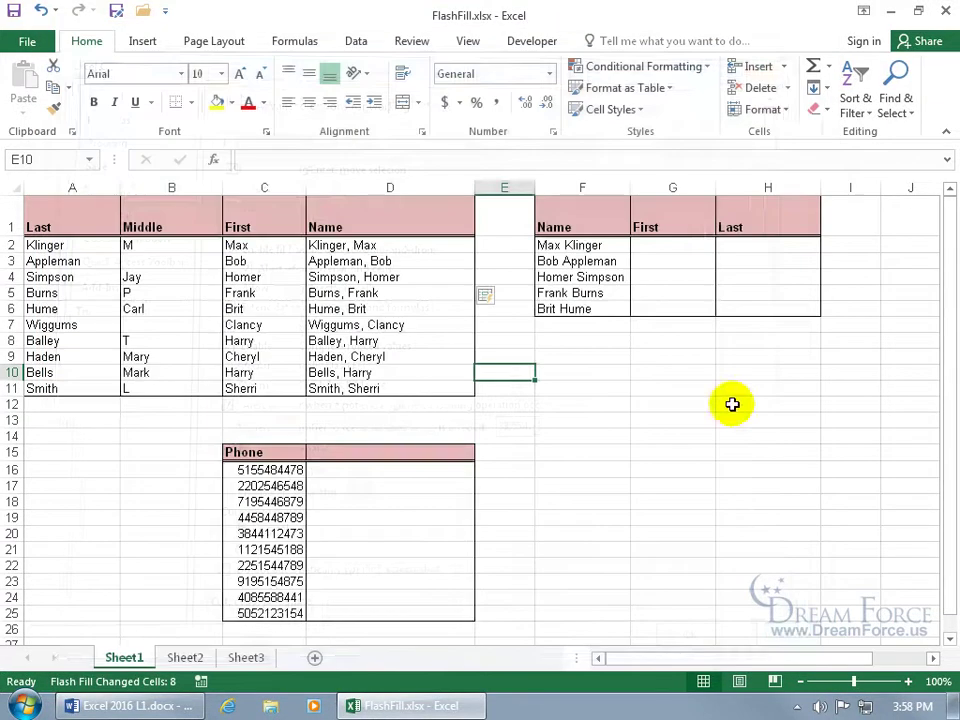
Flash Fill the First column in G from the examples Max and Bob
{"action": "left_click", "coordinate": [686, 243]}
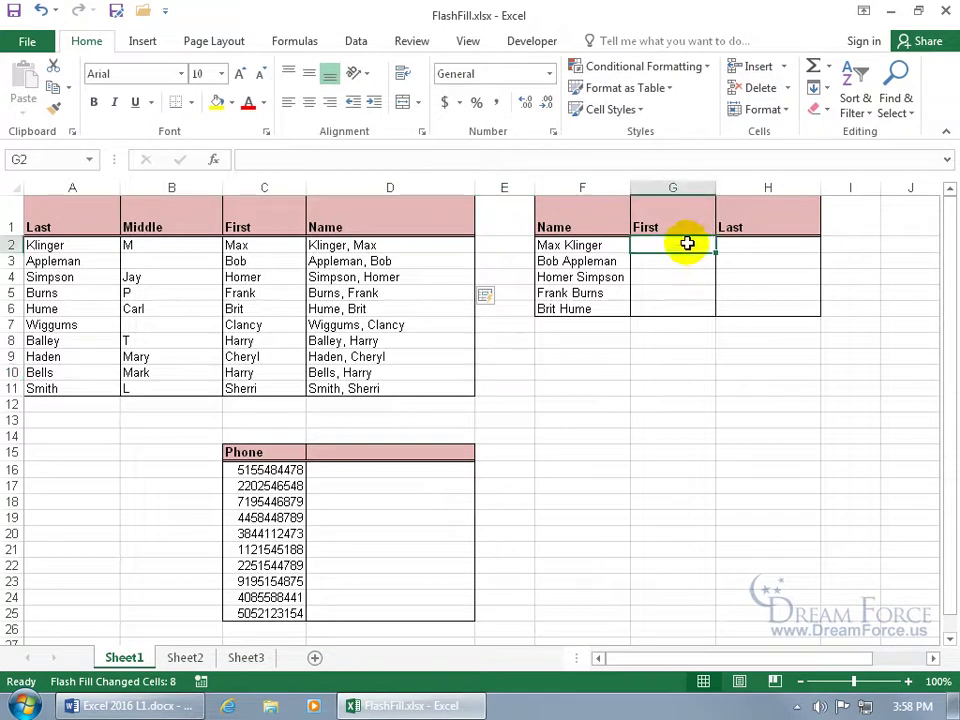
{"action": "type", "text": "Max"}
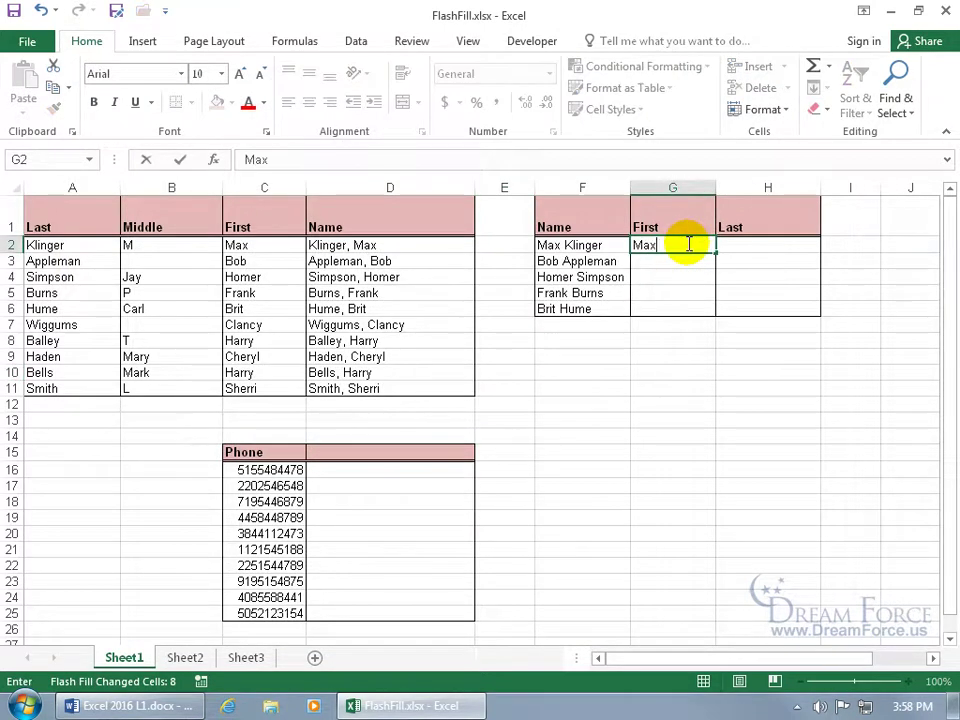
{"action": "key", "text": "Return"}
{"action": "type", "text": "Bob"}
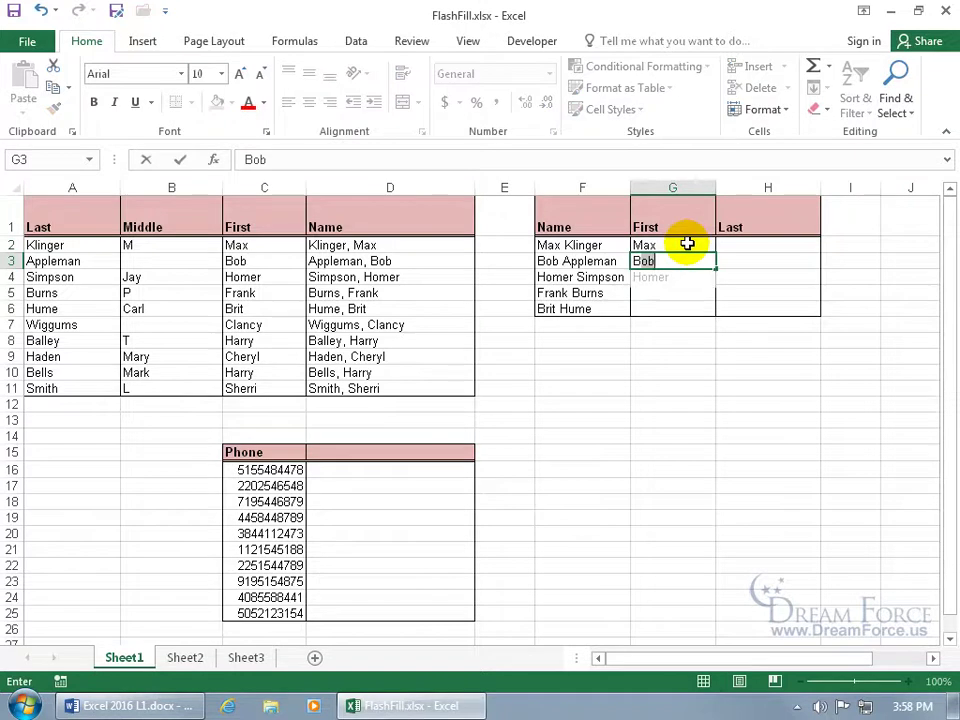
{"action": "key", "text": "Return"}
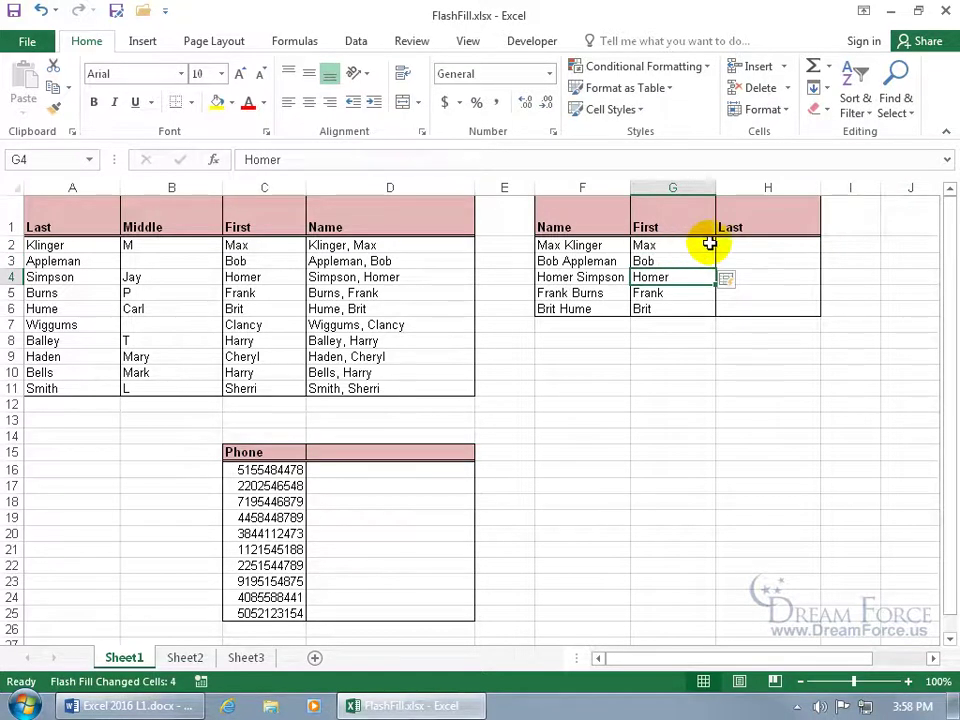
Flash Fill the Last column in H from the examples Klinger and Appleman
{"action": "left_click", "coordinate": [726, 243]}
{"action": "type", "text": "Klinger"}
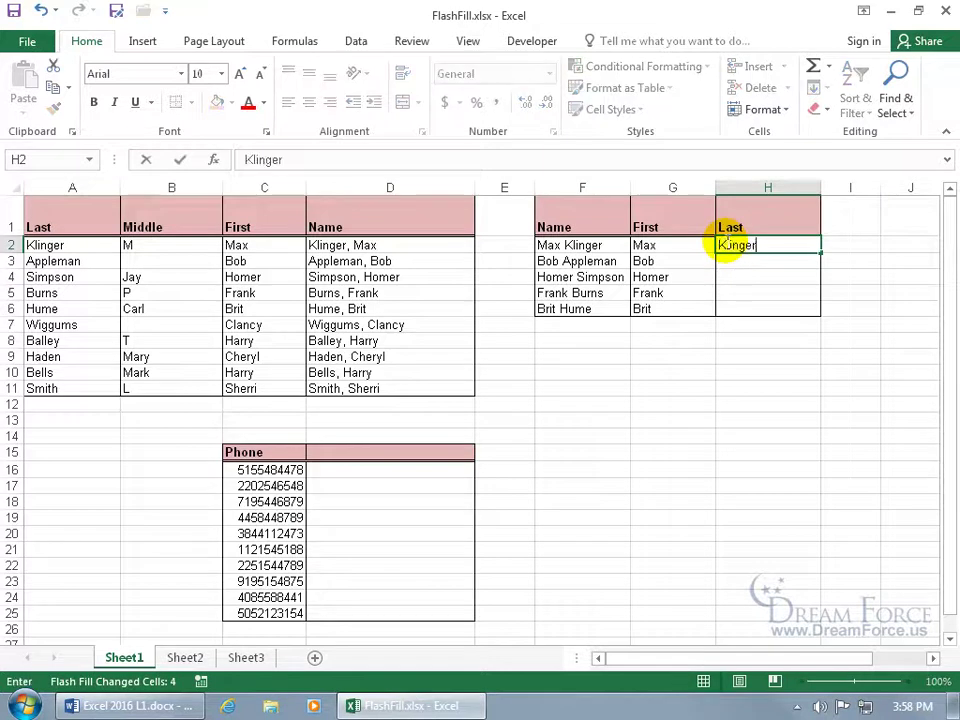
{"action": "key", "text": "Return"}
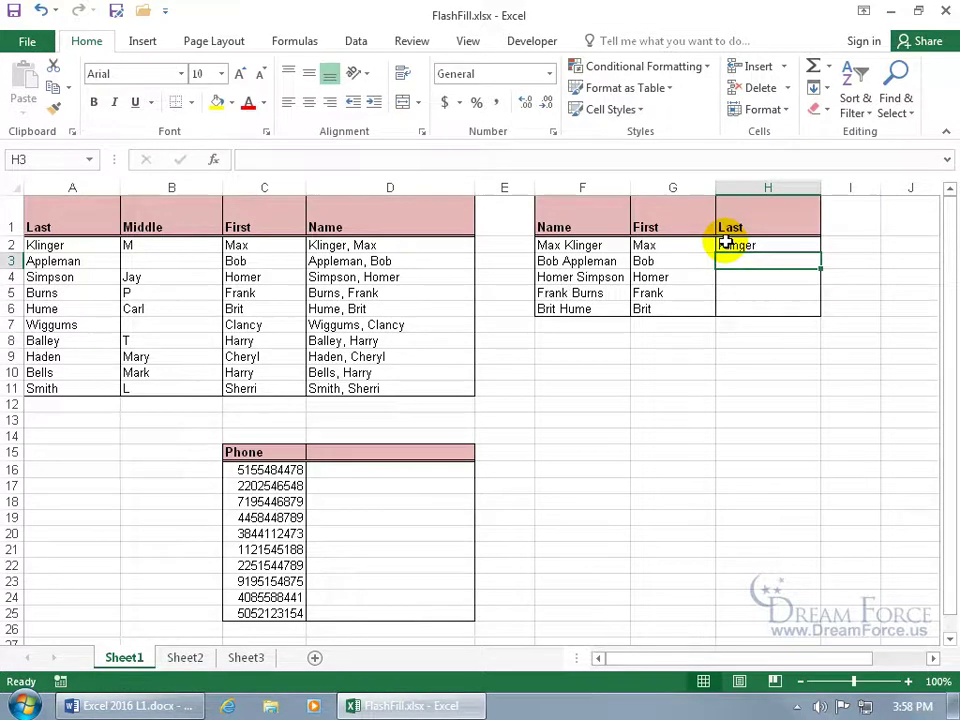
{"action": "type", "text": "Appleman"}
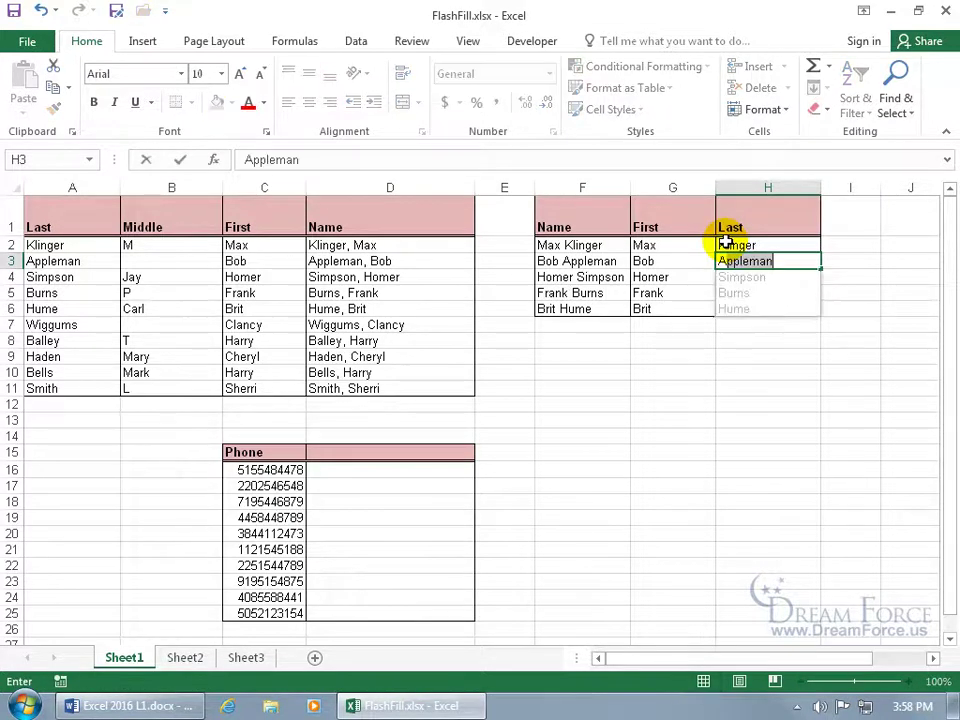
{"action": "key", "text": "Return"}
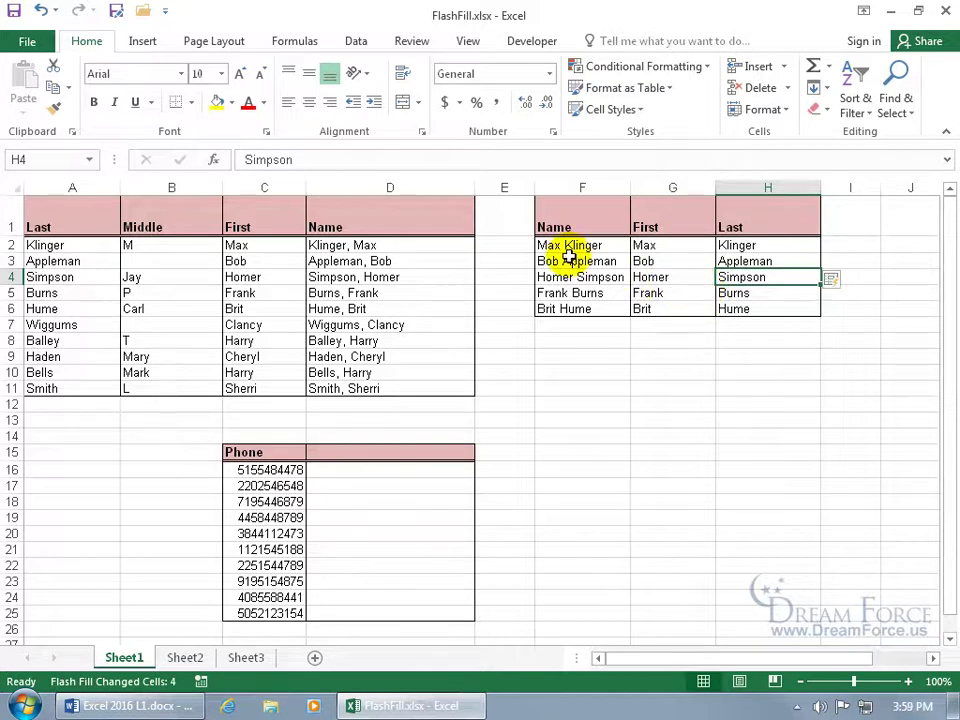
{"action": "left_click", "coordinate": [386, 468]}
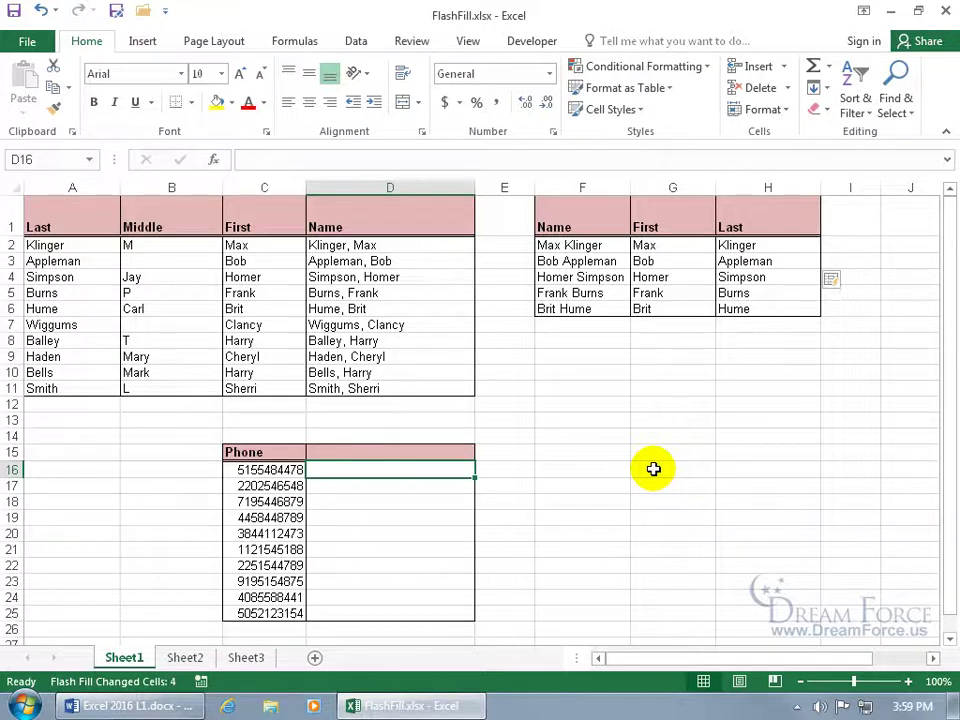
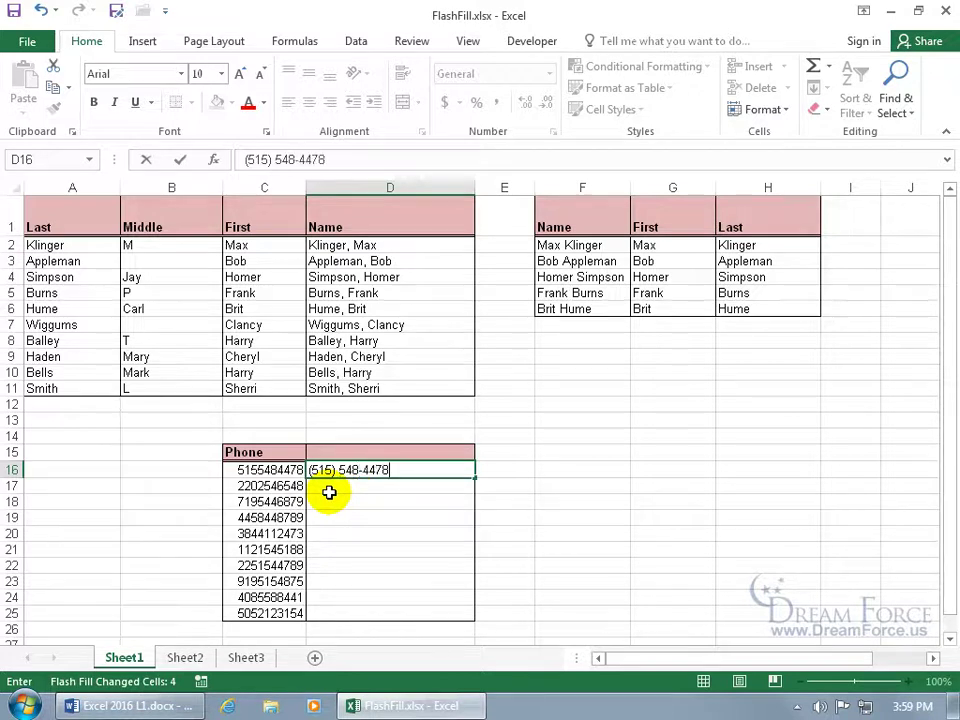
{"action": "key", "text": "Return"}
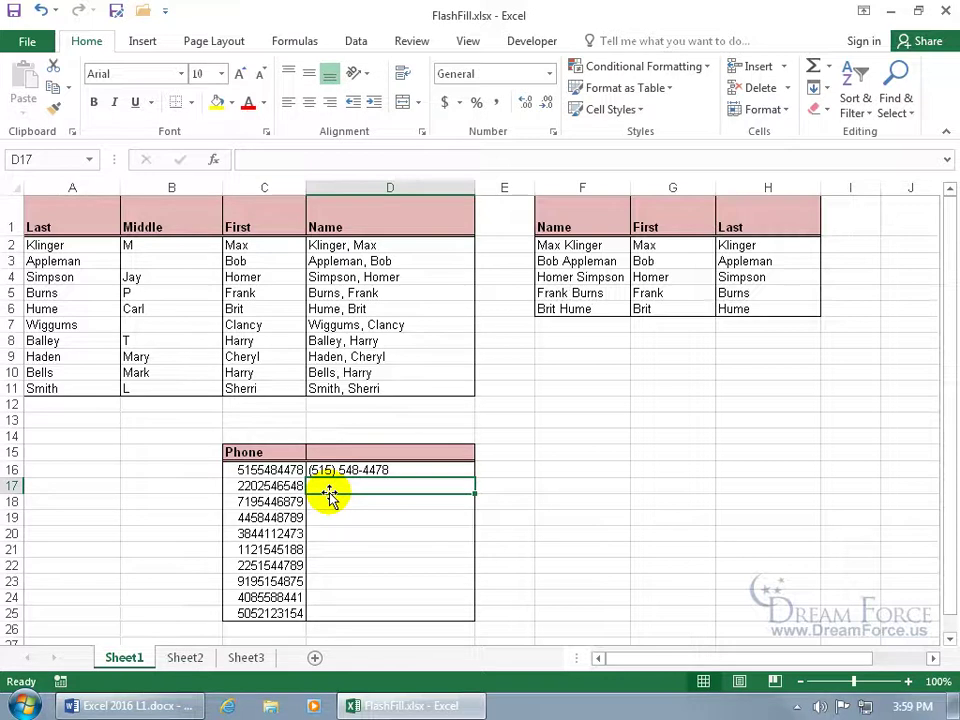
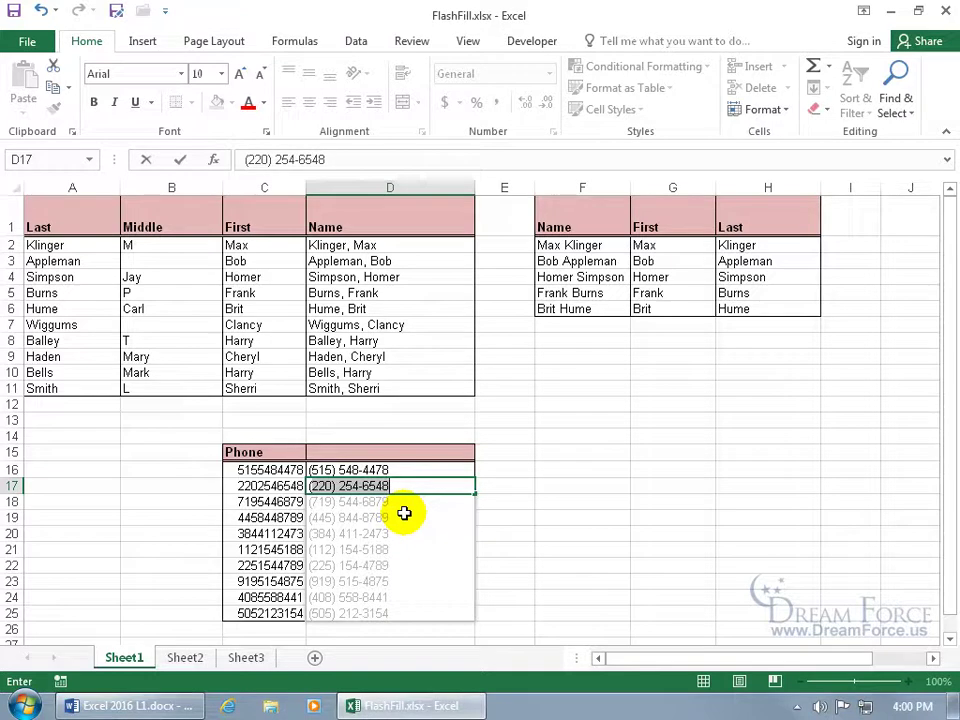
{"action": "key", "text": "Return"}
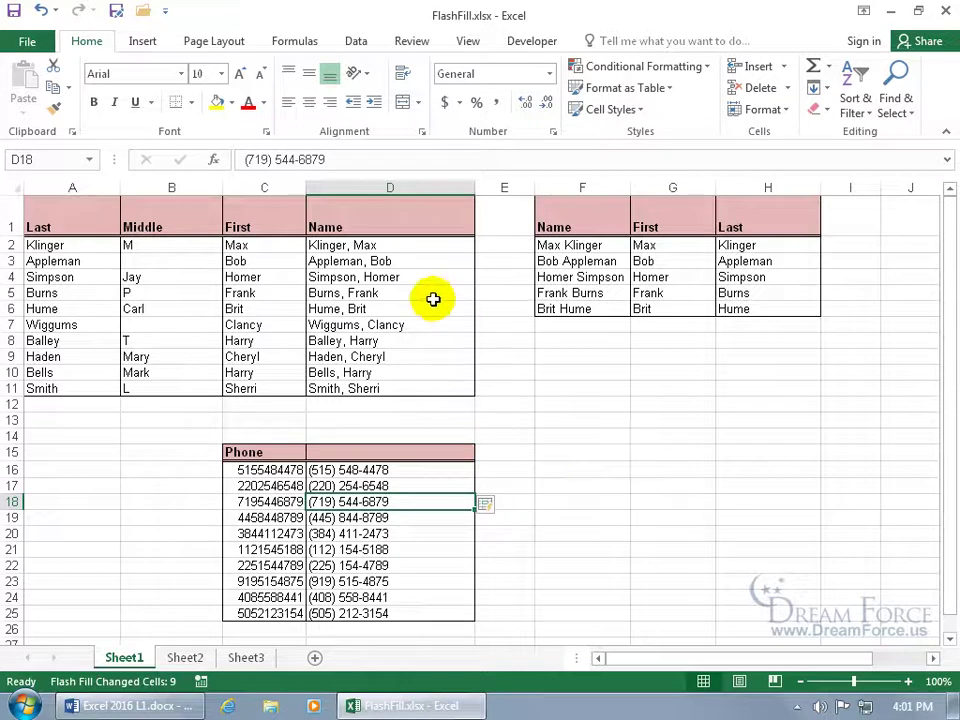
Clear the names in D5:D11 and refill them as Last, First with Ctrl+E
{"action": "left_click_drag", "start_coordinate": [414, 295], "coordinate": [377, 386]}
{"action": "key", "text": "Delete"}
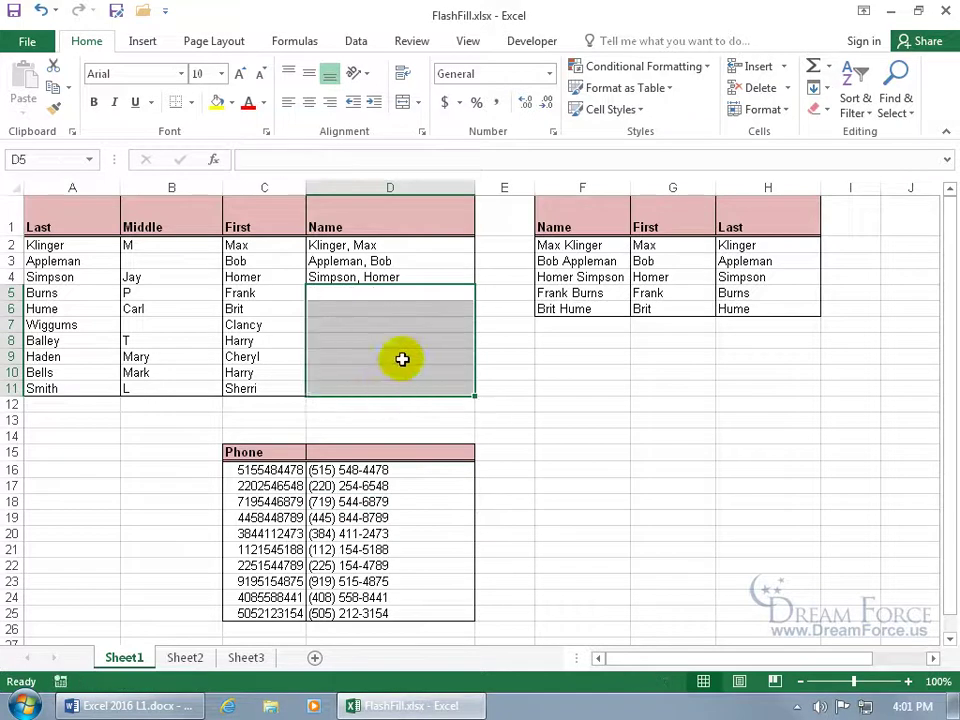
{"action": "left_click", "coordinate": [362, 298]}
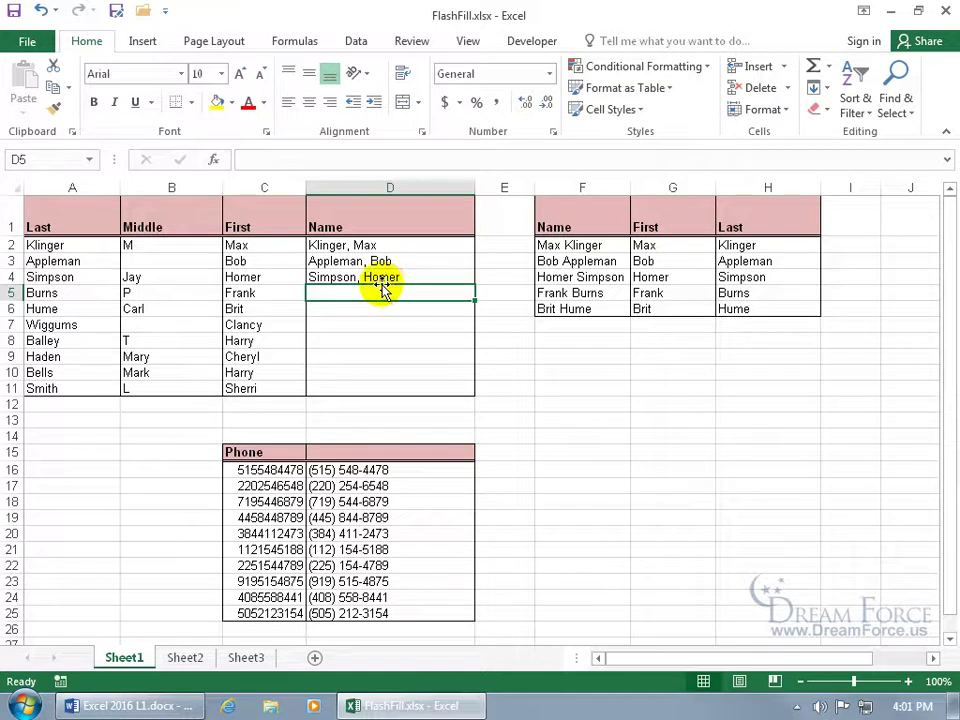
{"action": "key", "text": "ctrl+e"}
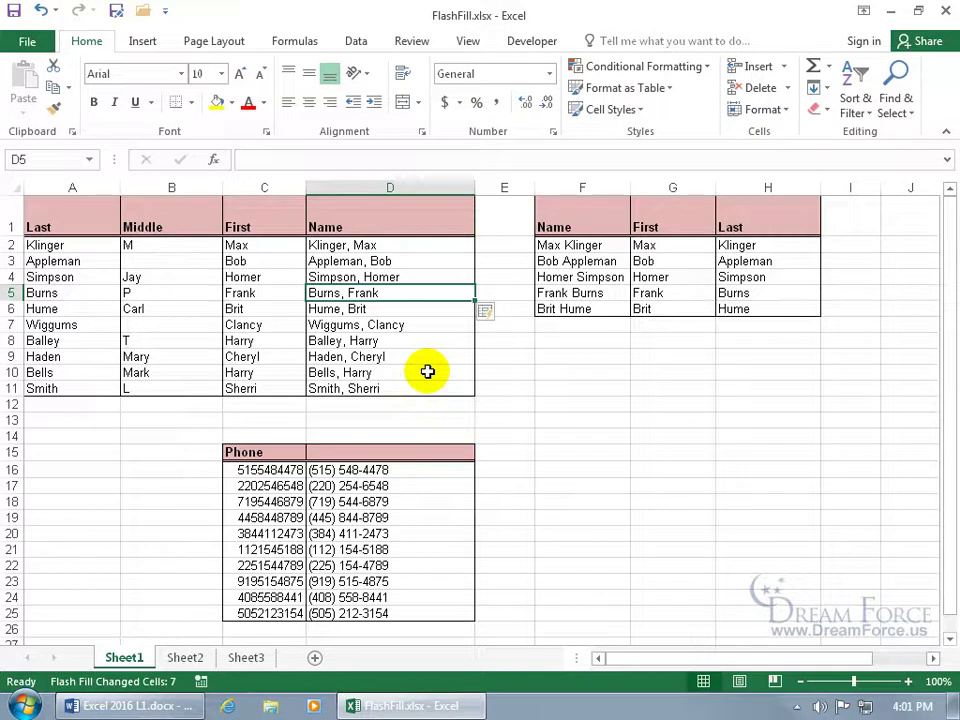
Check the Flash Fill options, then undo the Flash Fill in D5:D11
{"action": "left_click", "coordinate": [489, 312]}
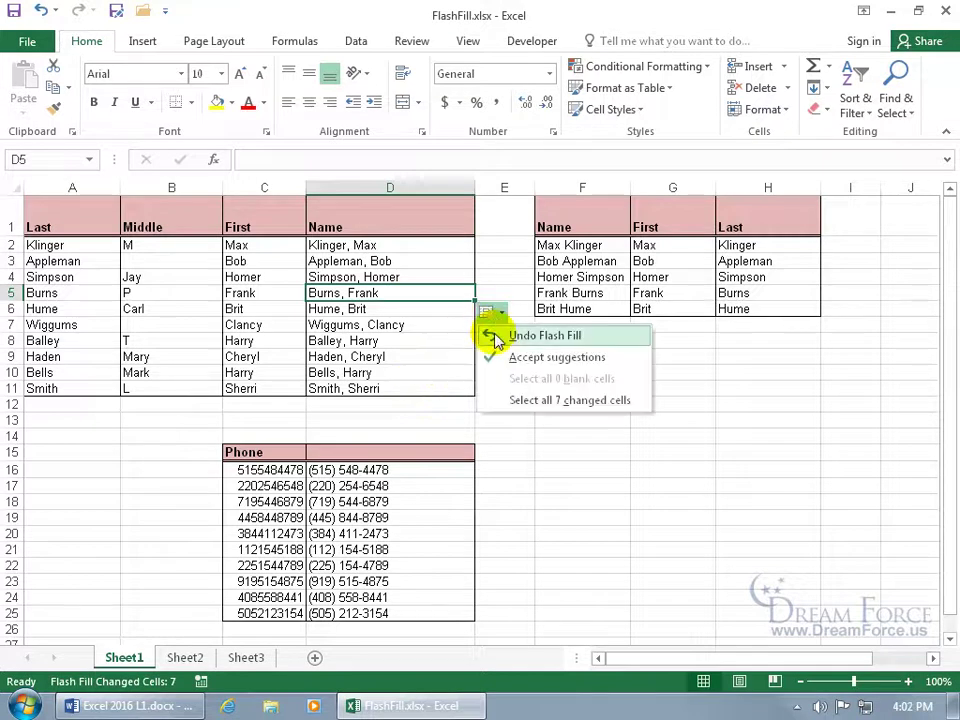
{"action": "left_click", "coordinate": [392, 328]}
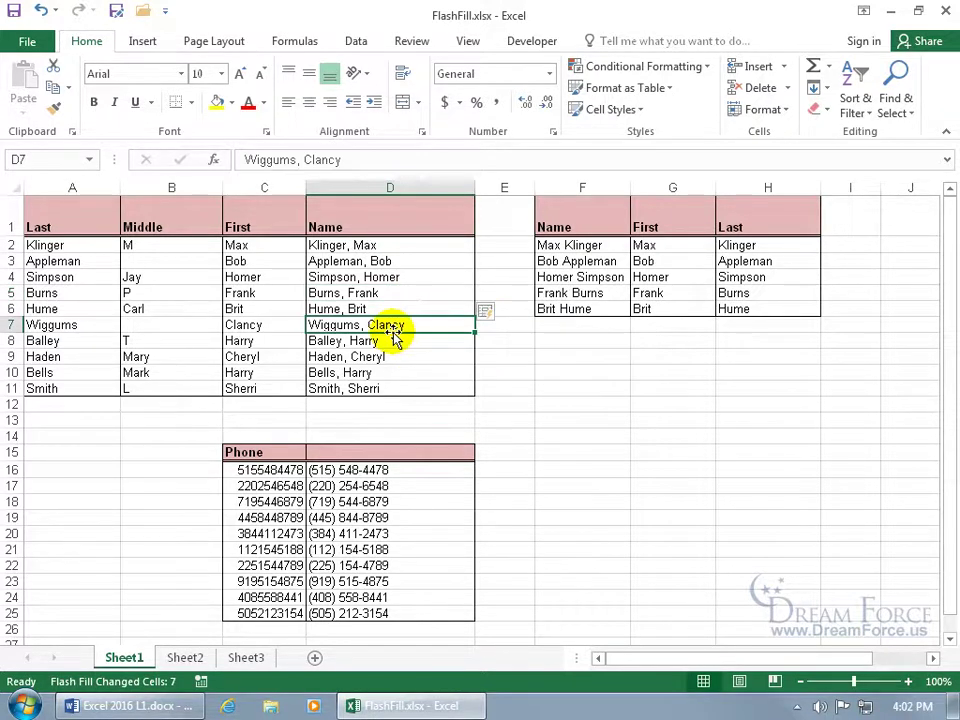
{"action": "left_click", "coordinate": [39, 11]}
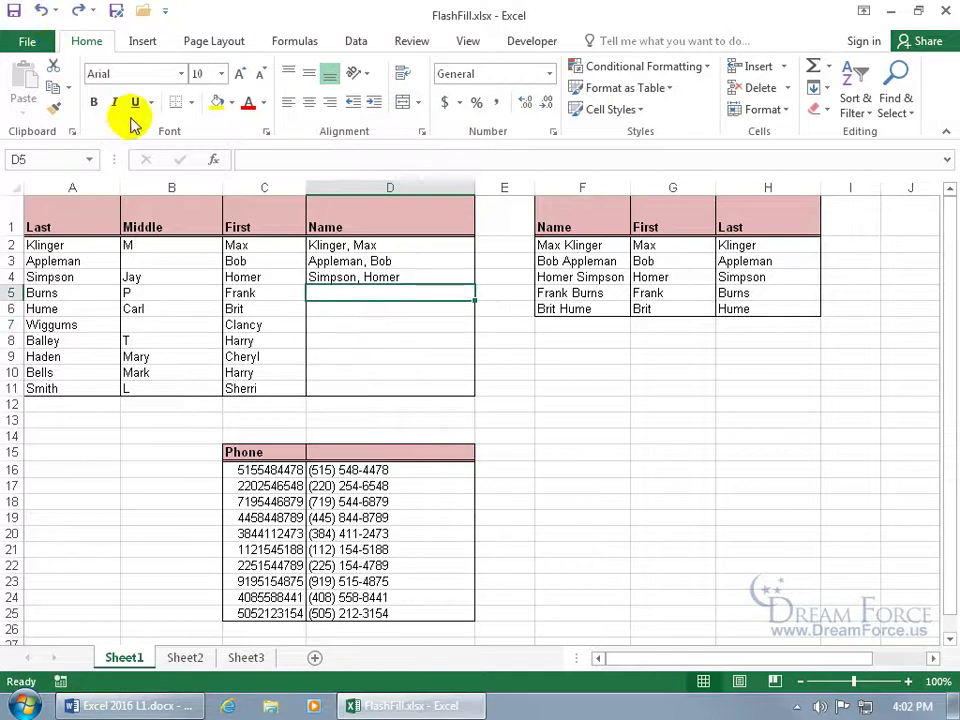
Refill D5:D11 with Last, First names using the Data tab's Flash Fill command
{"action": "left_click", "coordinate": [357, 42]}
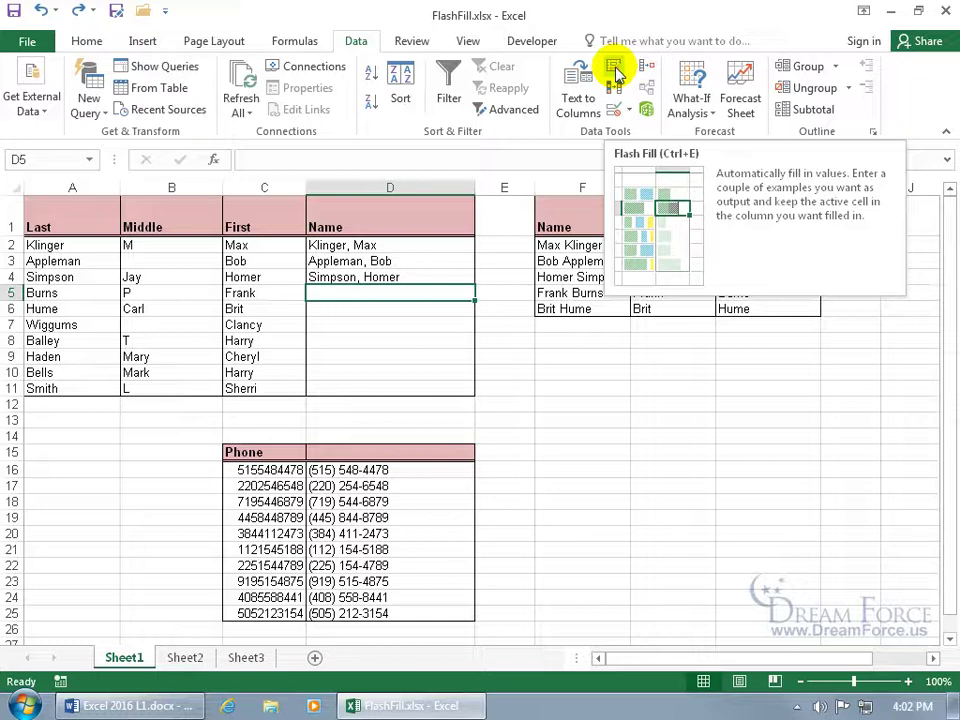
{"action": "left_click", "coordinate": [614, 72]}
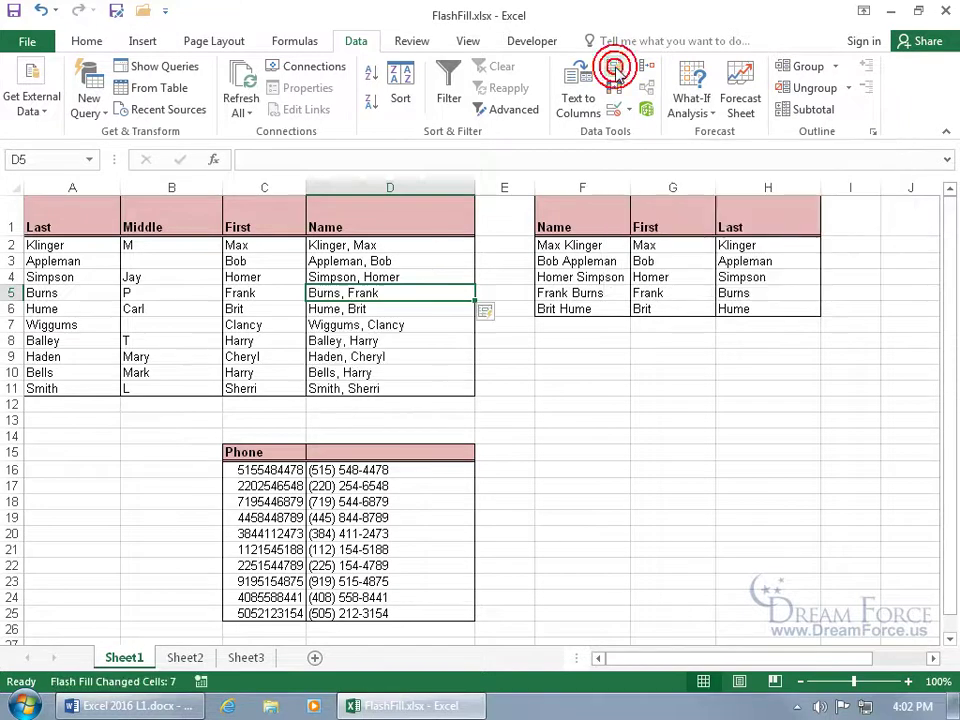
{"action": "left_click", "coordinate": [510, 405]}
{"action": "left_click", "coordinate": [510, 405]}
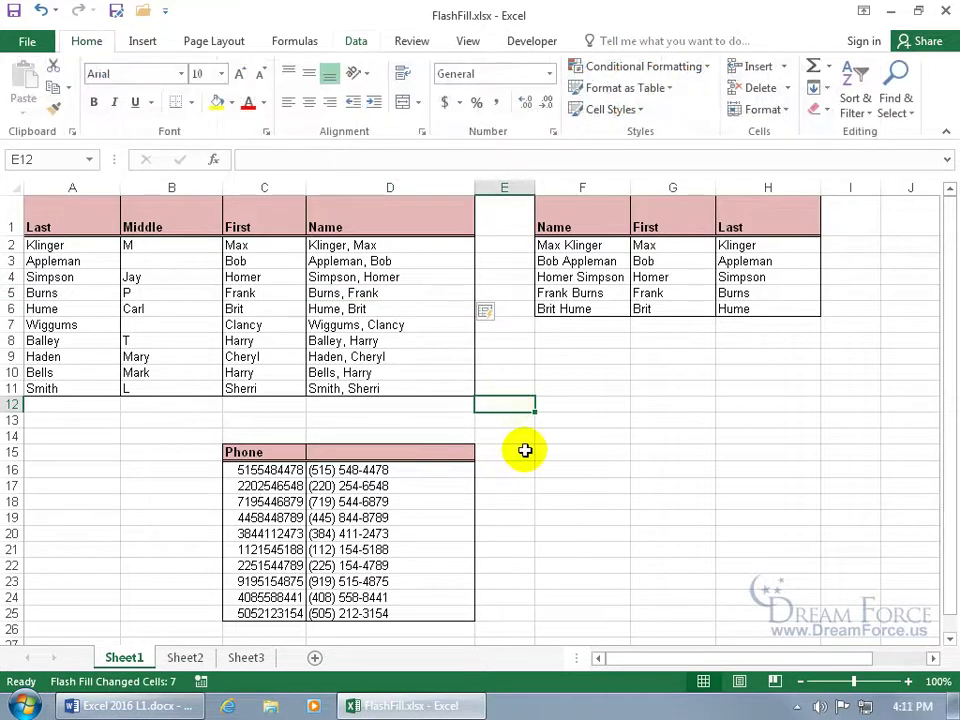
Clear D5:D11, extend D2:D4 down with the fill handle, and switch Auto Fill Options to Flash Fill
{"action": "left_click_drag", "start_coordinate": [390, 293], "coordinate": [409, 386]}
{"action": "key", "text": "Delete"}
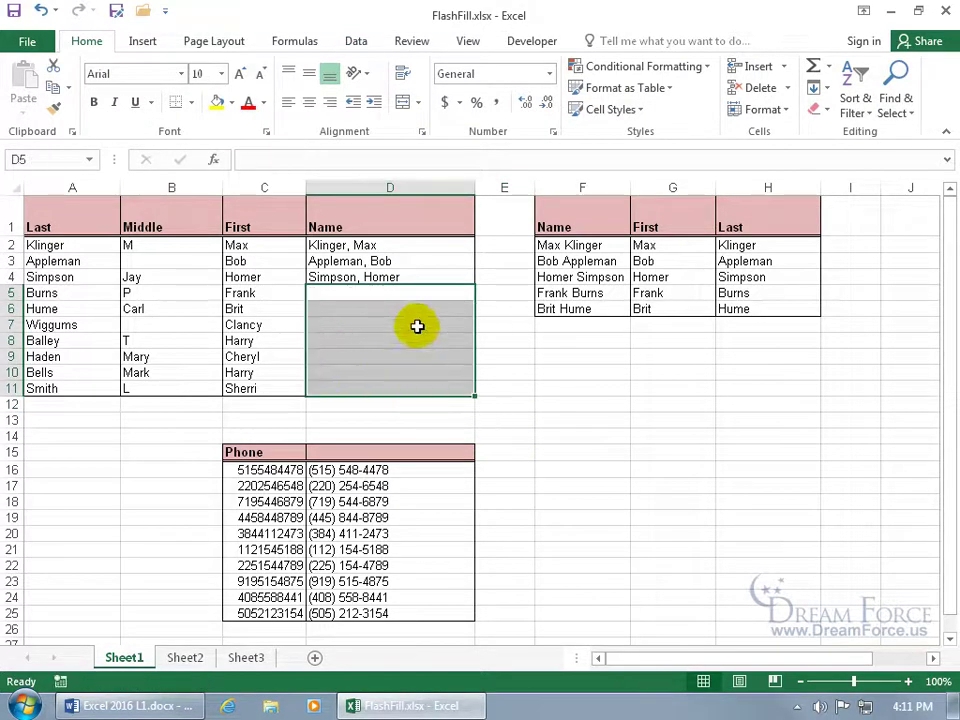
{"action": "left_click_drag", "start_coordinate": [411, 245], "coordinate": [475, 400]}
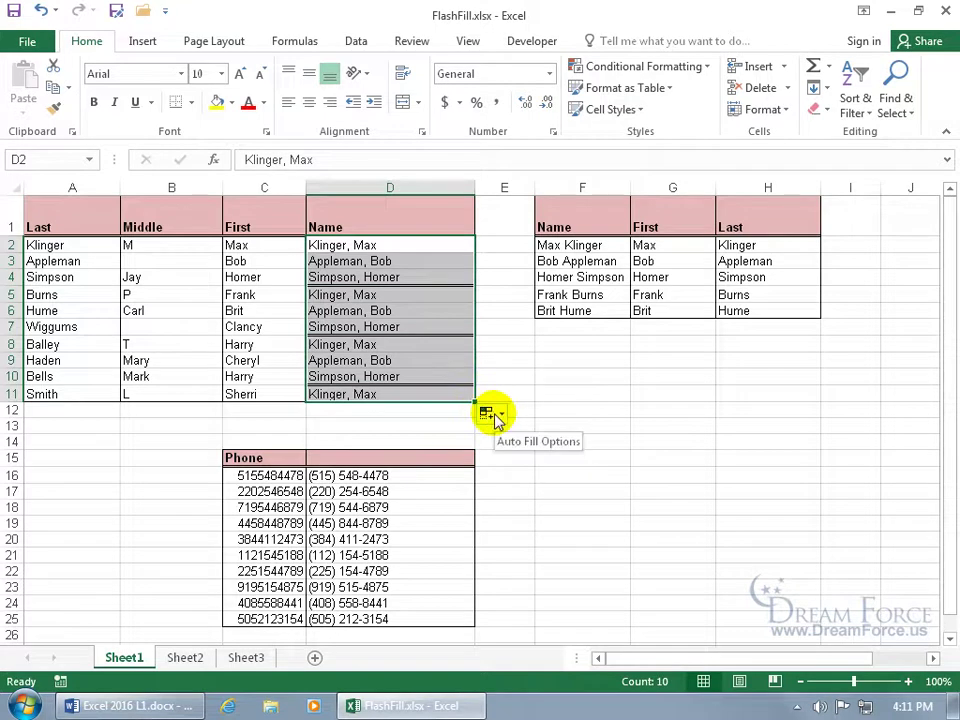
{"action": "left_click", "coordinate": [496, 416]}
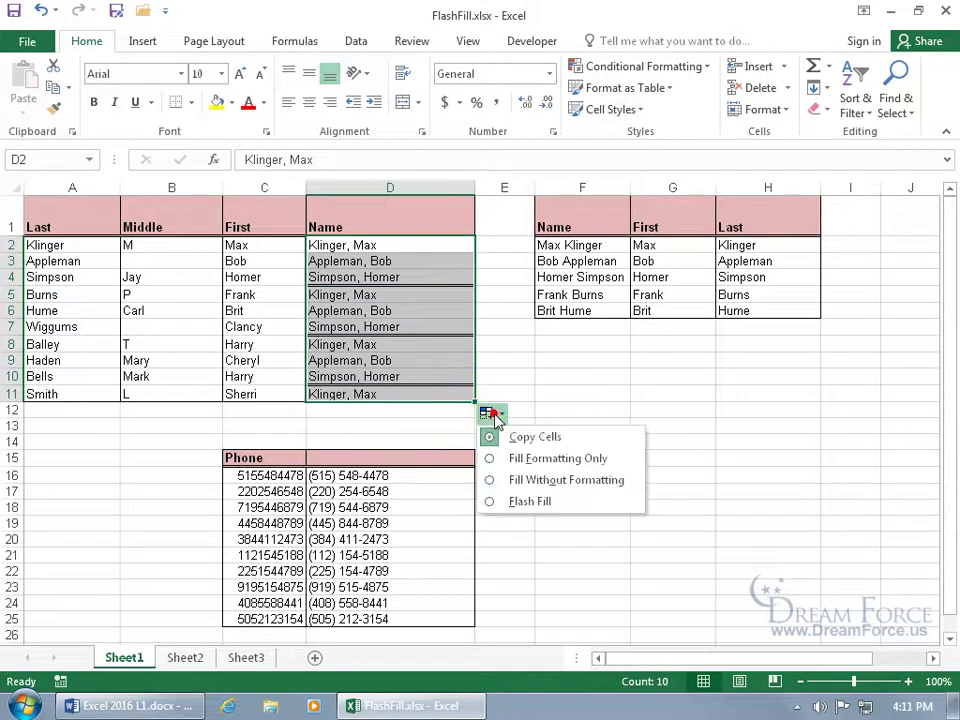
{"action": "left_click", "coordinate": [502, 503]}
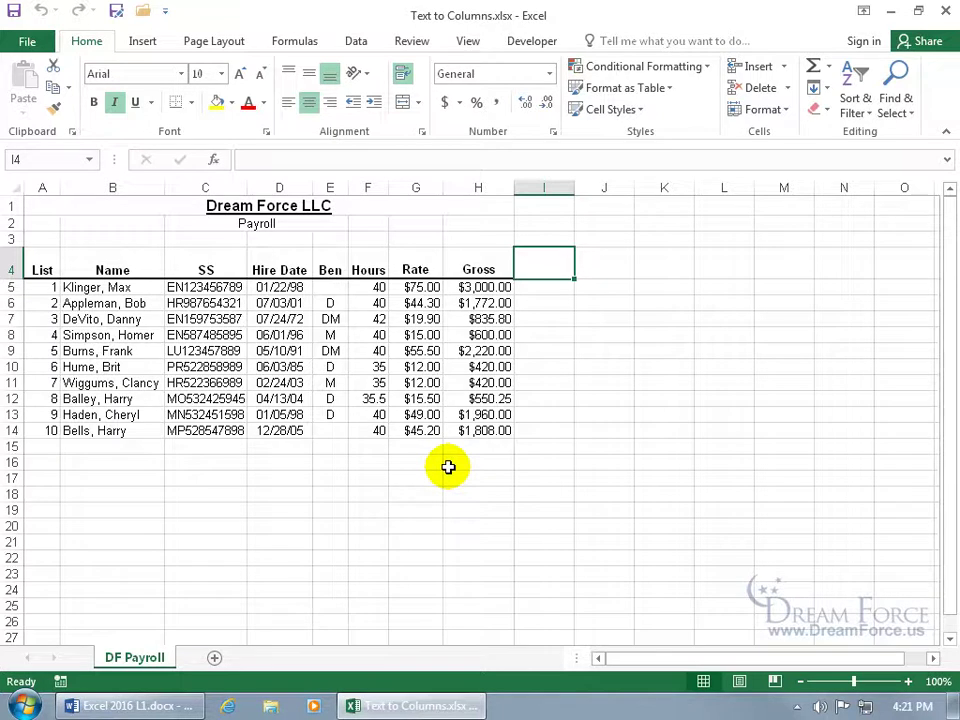
Insert one blank column C before SS on DF Payroll, then select names B5:B14
{"action": "left_click", "coordinate": [128, 287]}
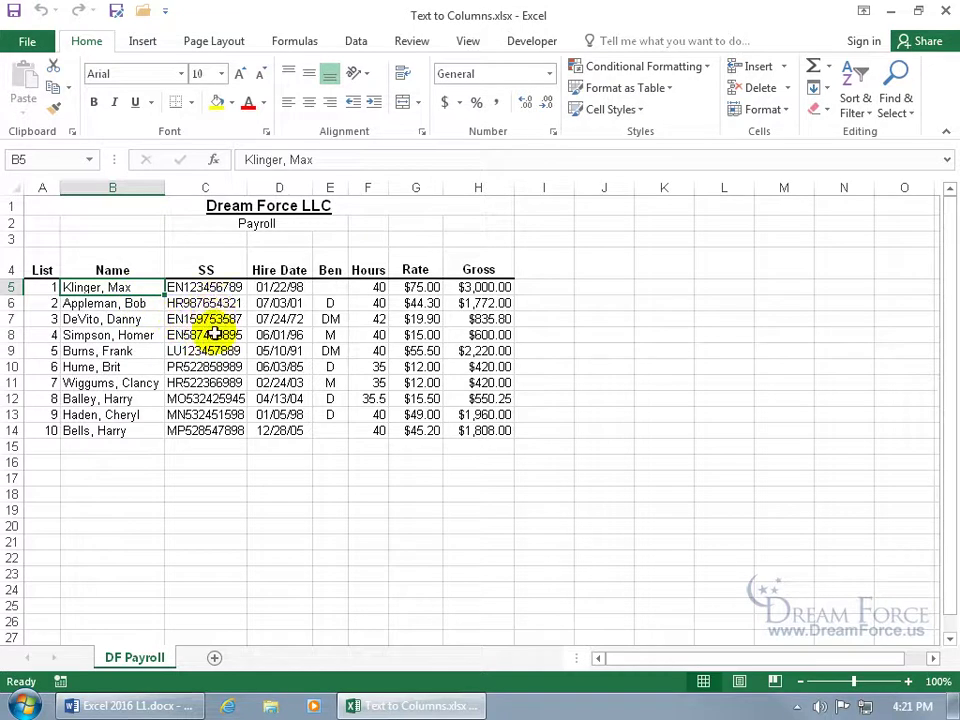
{"action": "right_click", "coordinate": [207, 188]}
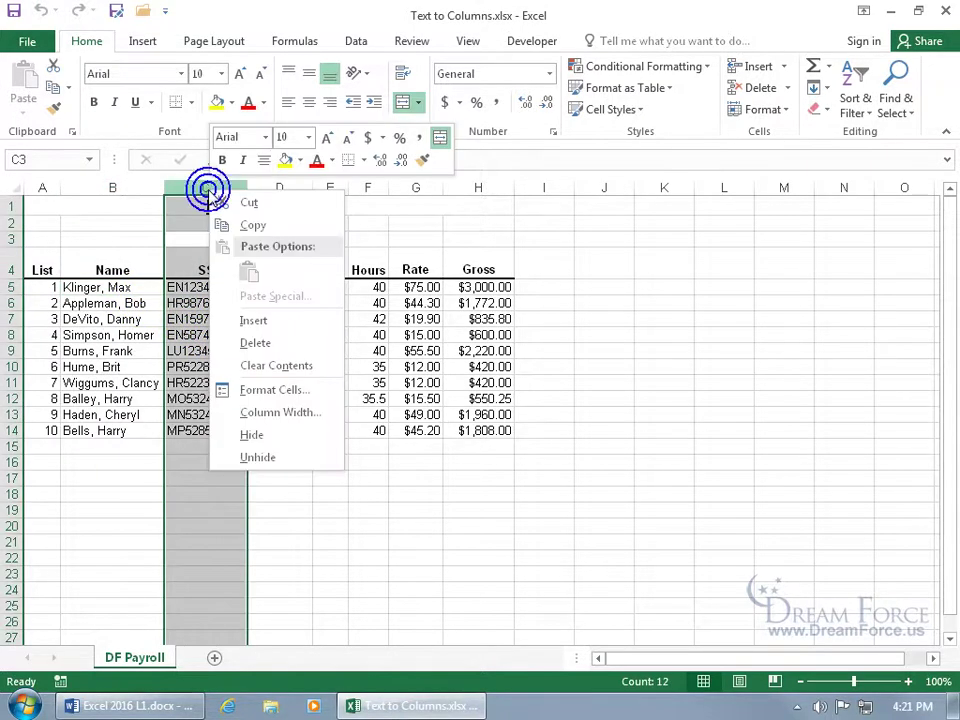
{"action": "left_click", "coordinate": [253, 320]}
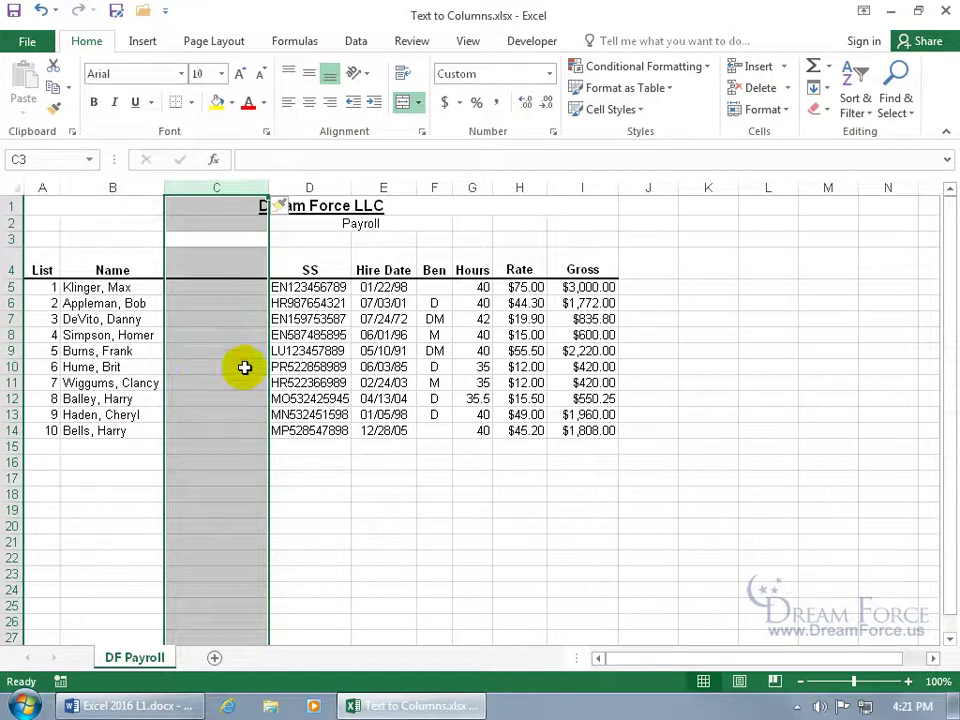
{"action": "right_click", "coordinate": [313, 187]}
{"action": "key", "text": "Escape"}
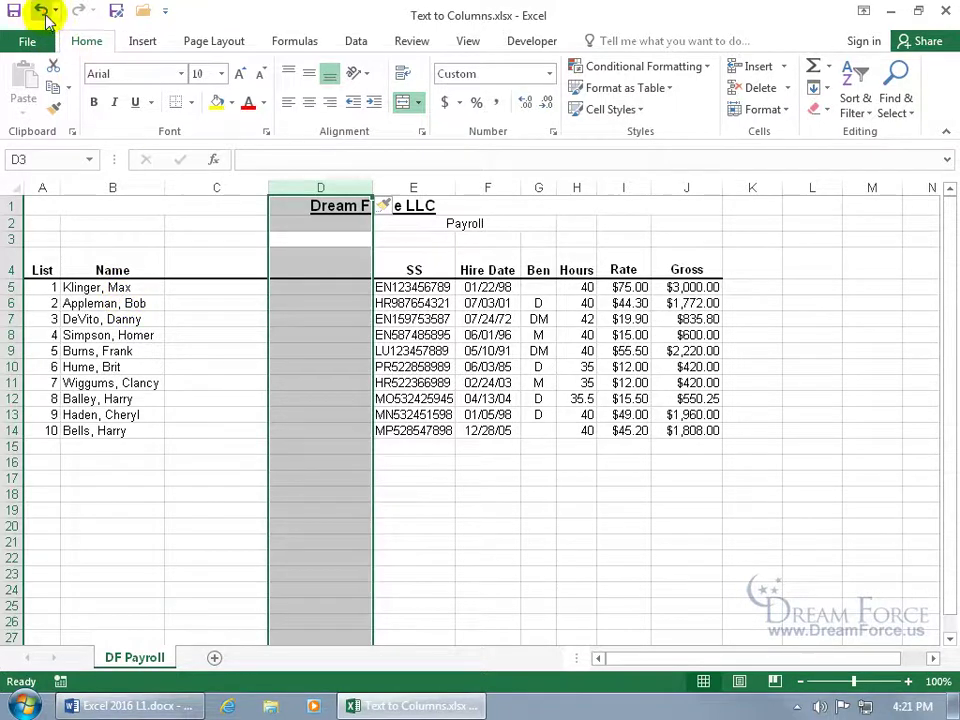
{"action": "left_click", "coordinate": [40, 10]}
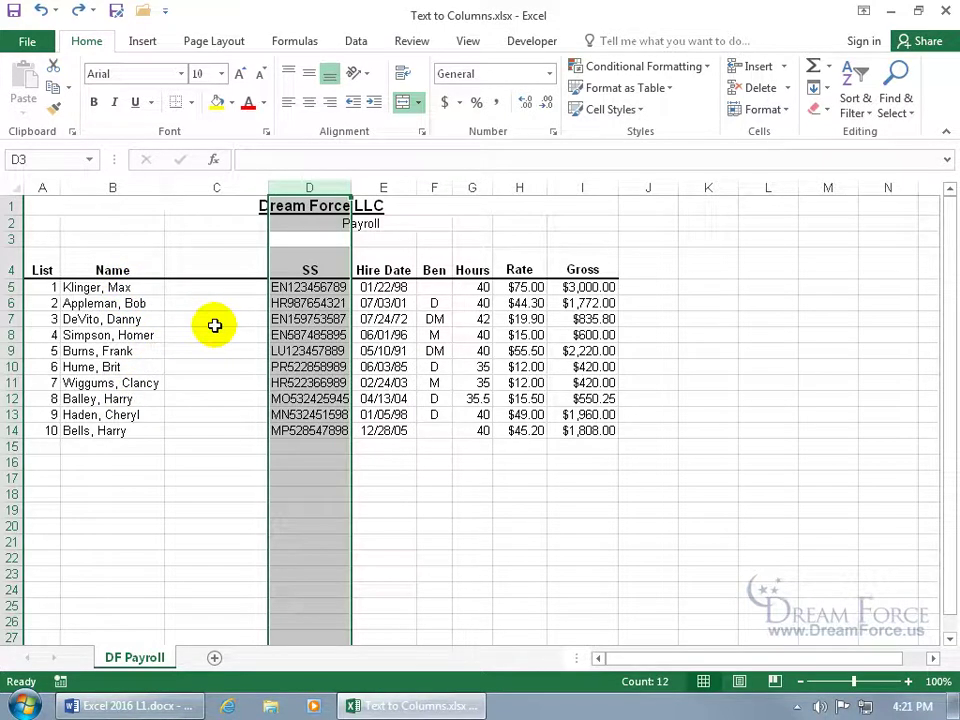
{"action": "left_click_drag", "start_coordinate": [116, 287], "coordinate": [112, 430]}
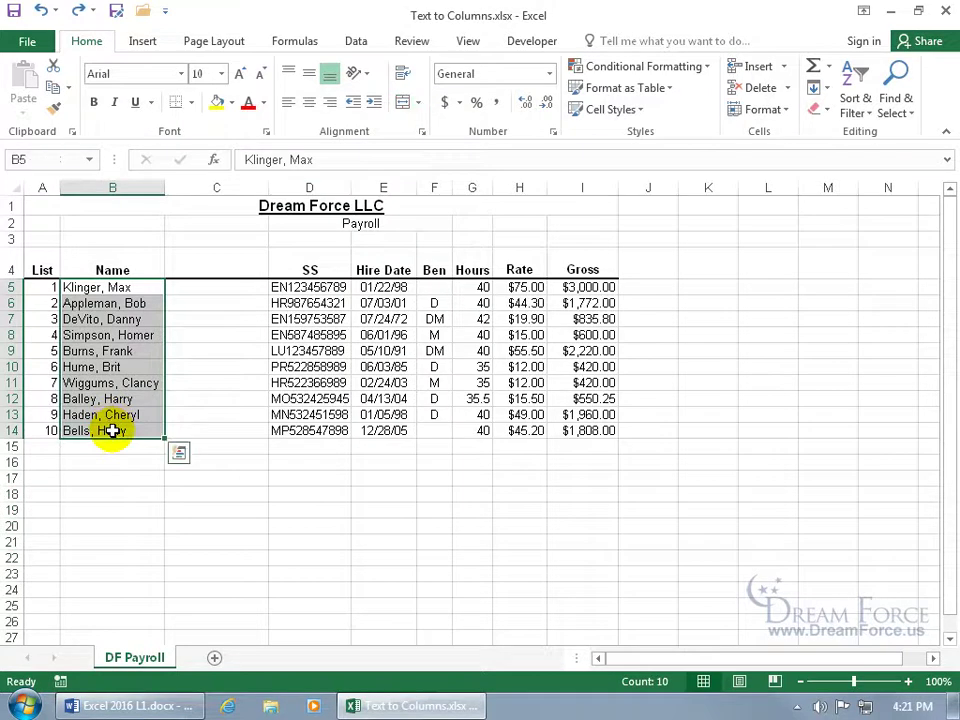
Launch the Convert Text to Columns Wizard from the Data tab for the selected names
{"action": "left_click", "coordinate": [357, 42]}
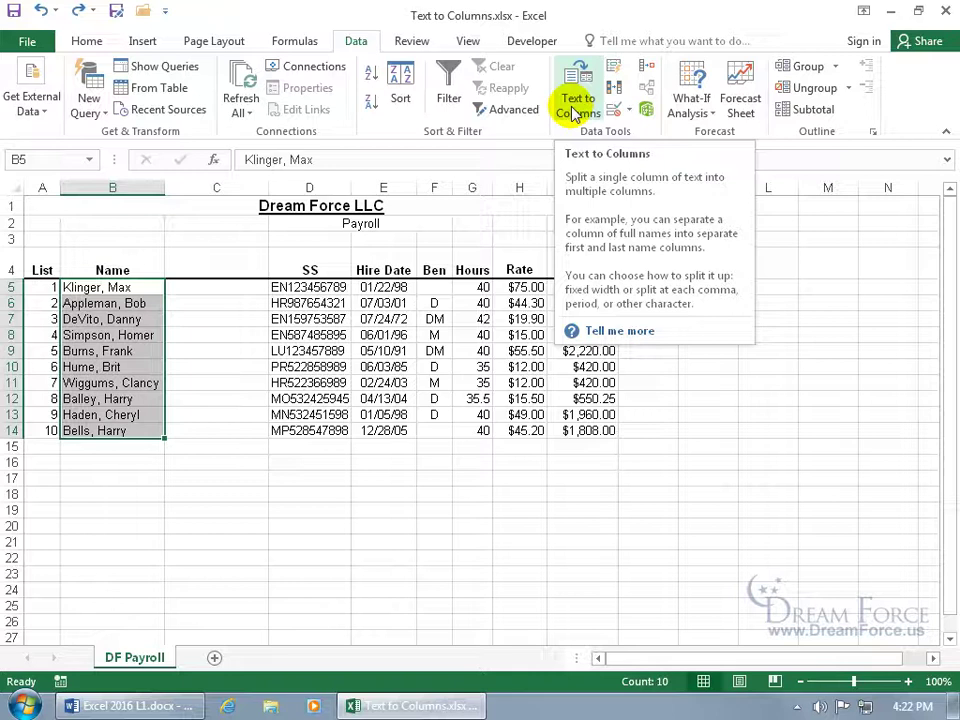
{"action": "left_click", "coordinate": [576, 110]}
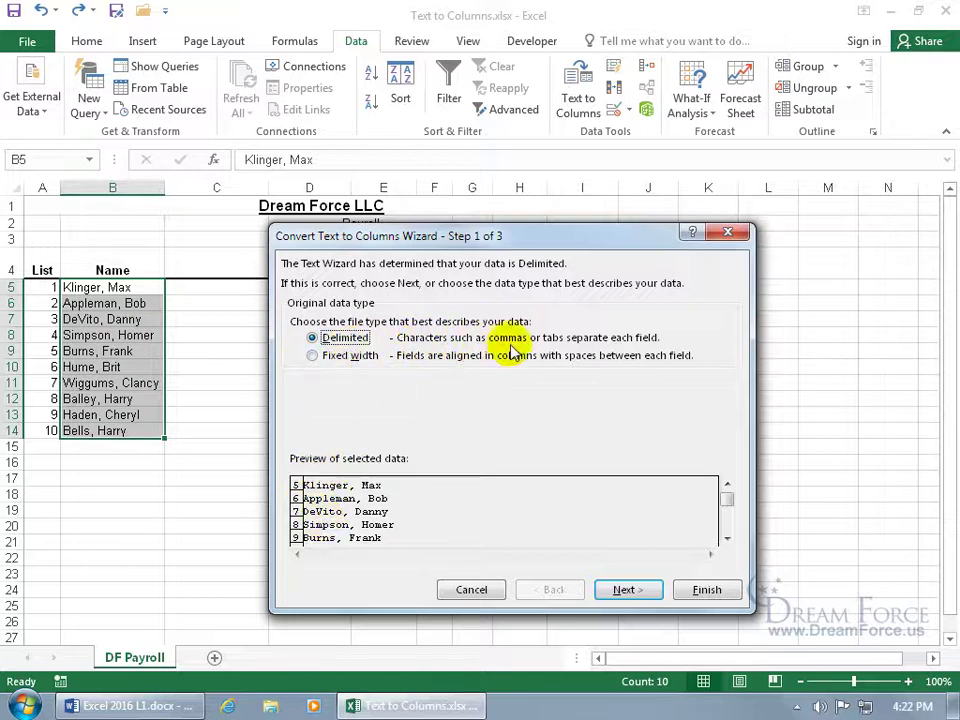
Set the delimiters to Comma and Space instead of Tab, then advance to Step 3
{"action": "left_click", "coordinate": [622, 590]}
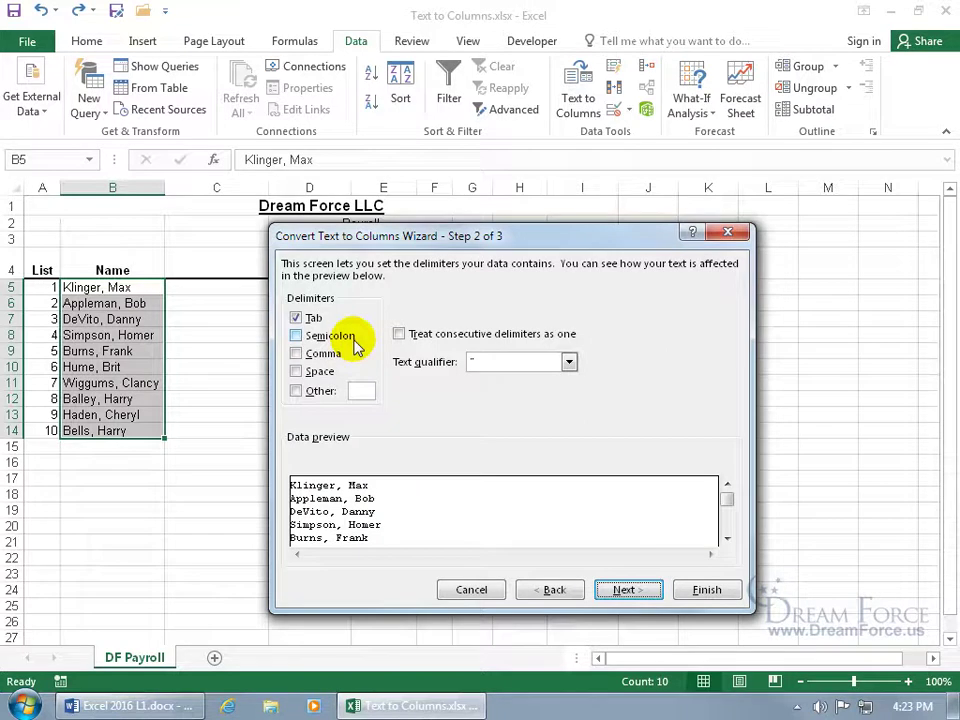
{"action": "left_click", "coordinate": [296, 317]}
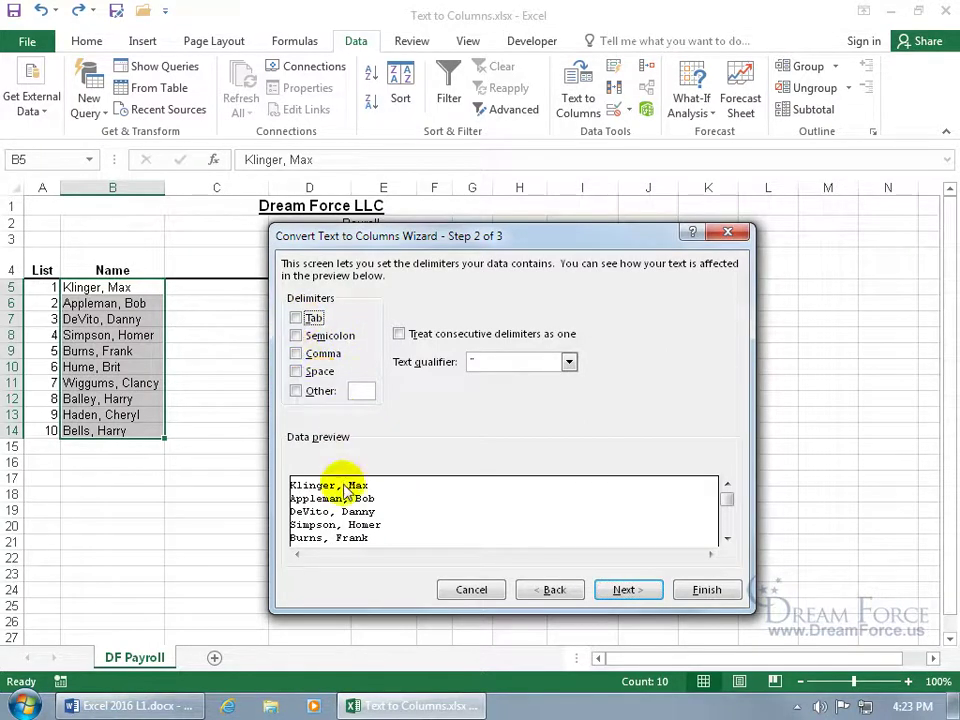
{"action": "left_click", "coordinate": [296, 353]}
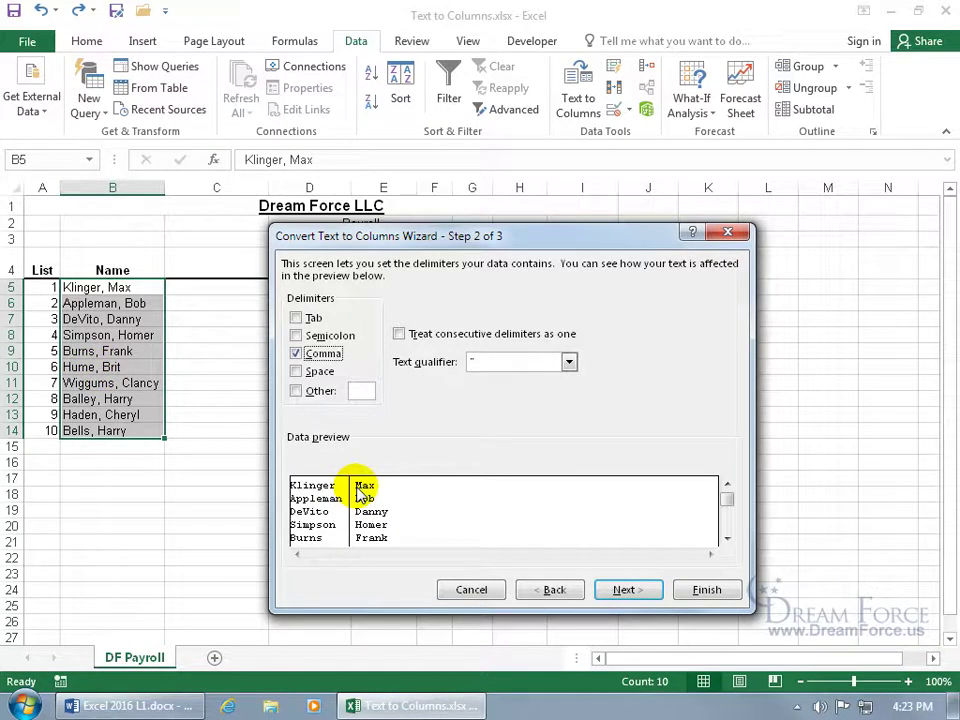
{"action": "left_click", "coordinate": [296, 371]}
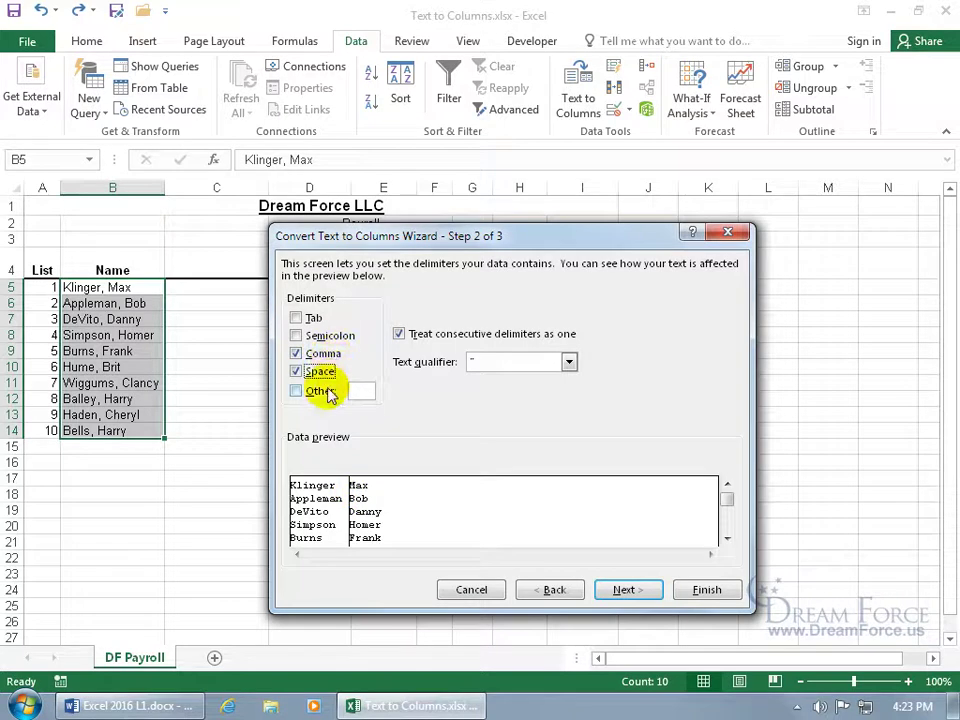
{"action": "left_click", "coordinate": [320, 396]}
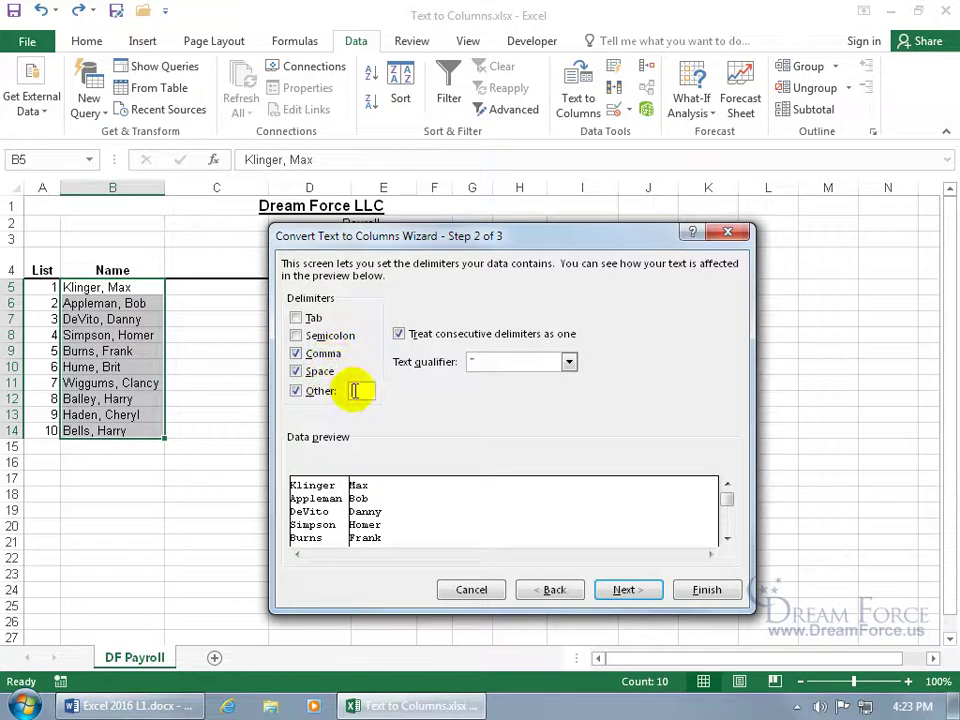
{"action": "type", "text": "&"}
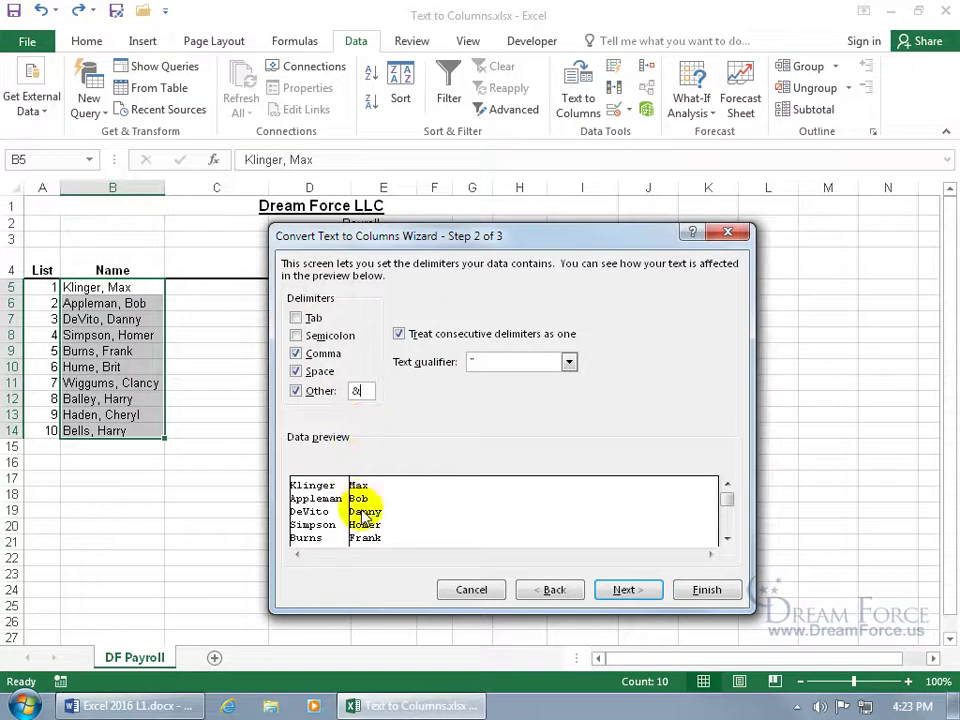
{"action": "left_click", "coordinate": [295, 391]}
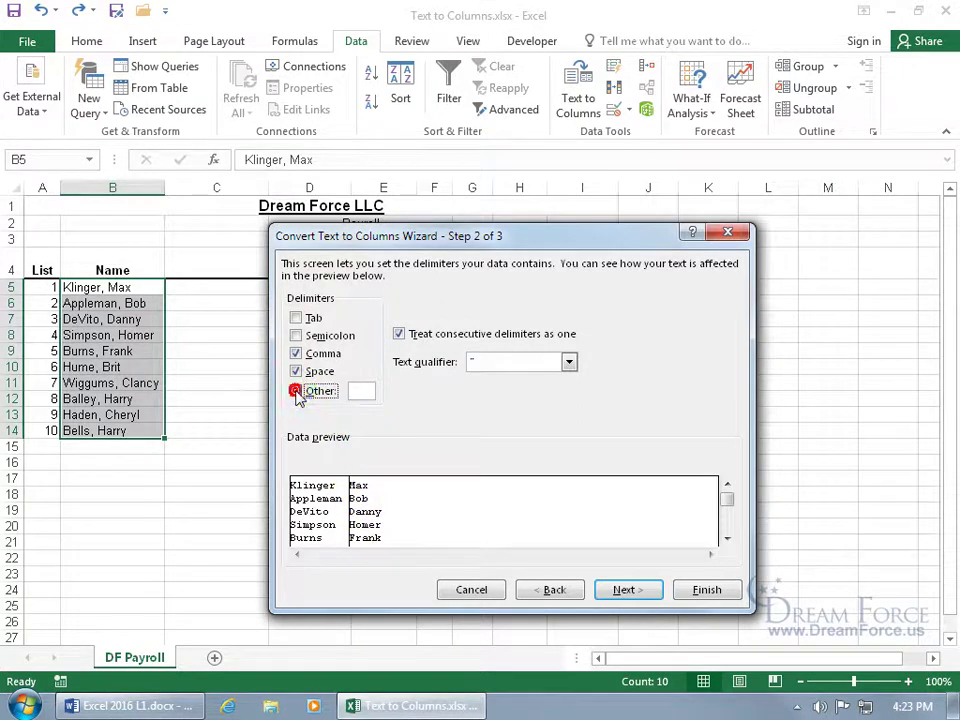
{"action": "left_click", "coordinate": [627, 594]}
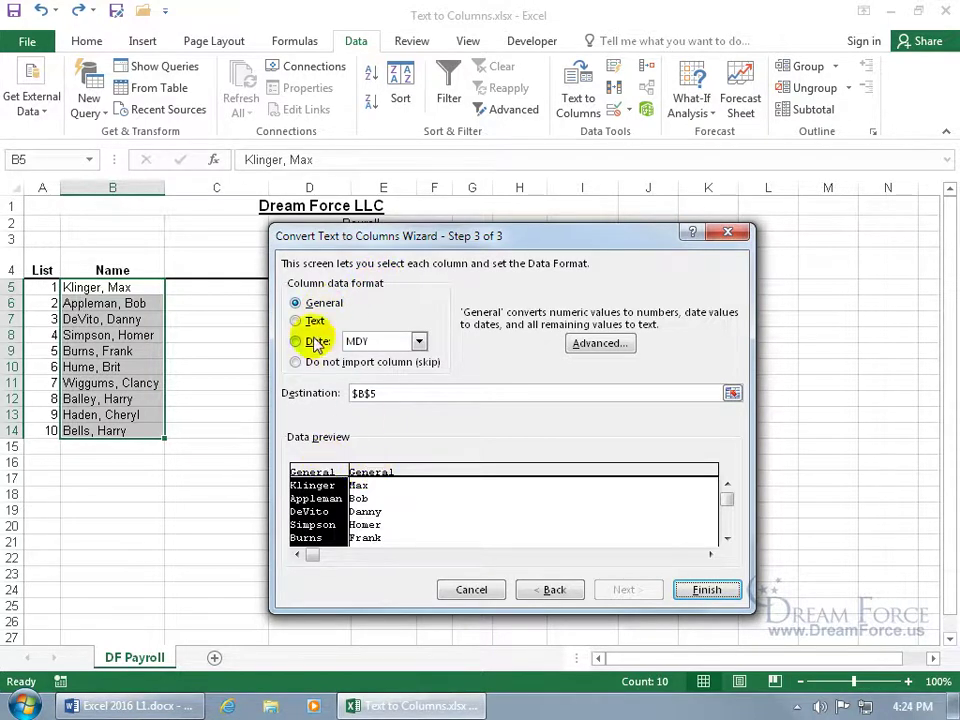
{"action": "left_click", "coordinate": [300, 320]}
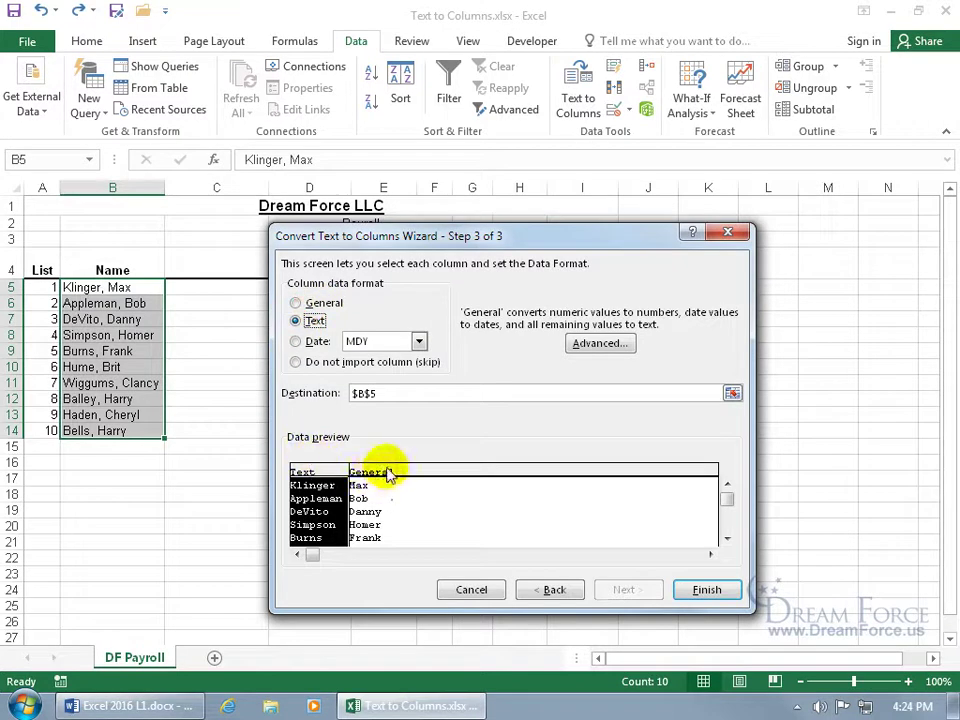
{"action": "left_click", "coordinate": [390, 475]}
{"action": "left_click", "coordinate": [296, 320]}
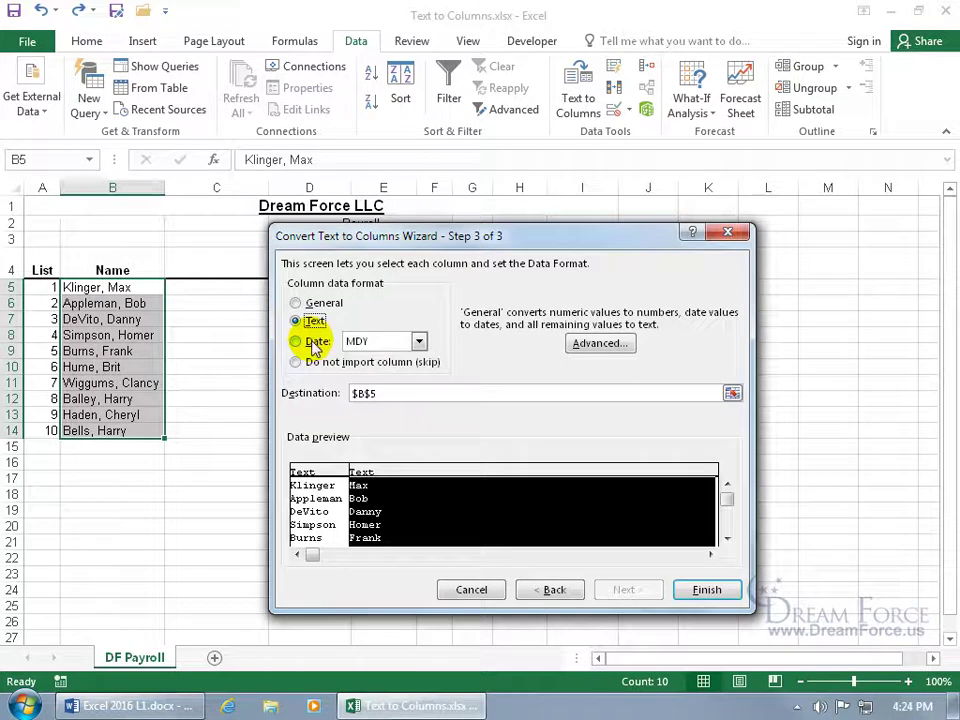
{"action": "left_click", "coordinate": [316, 478]}
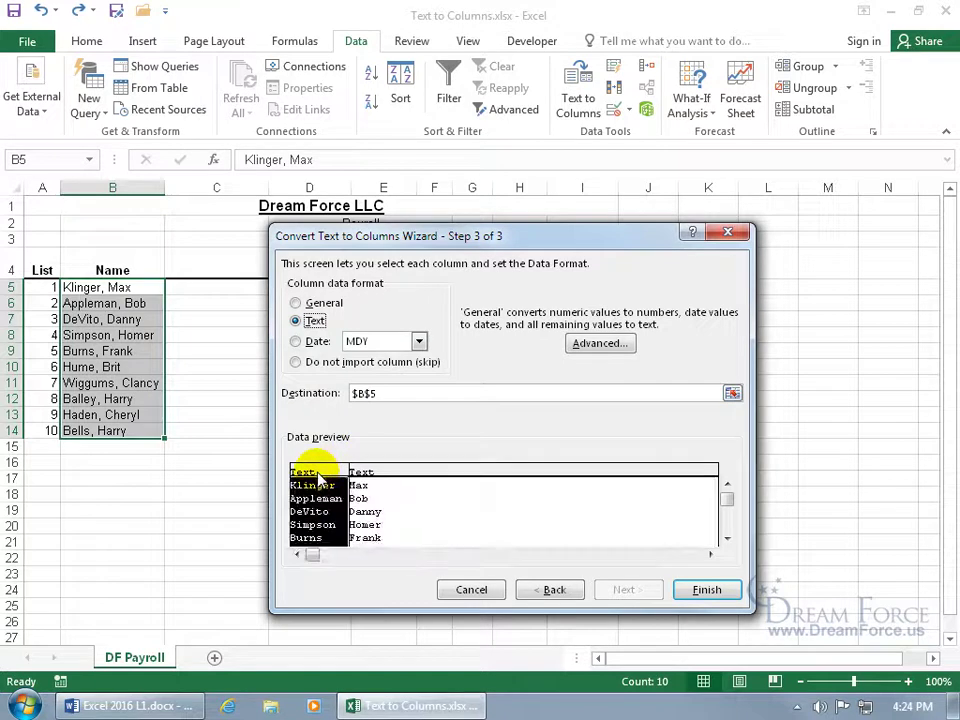
{"action": "left_click", "coordinate": [296, 303]}
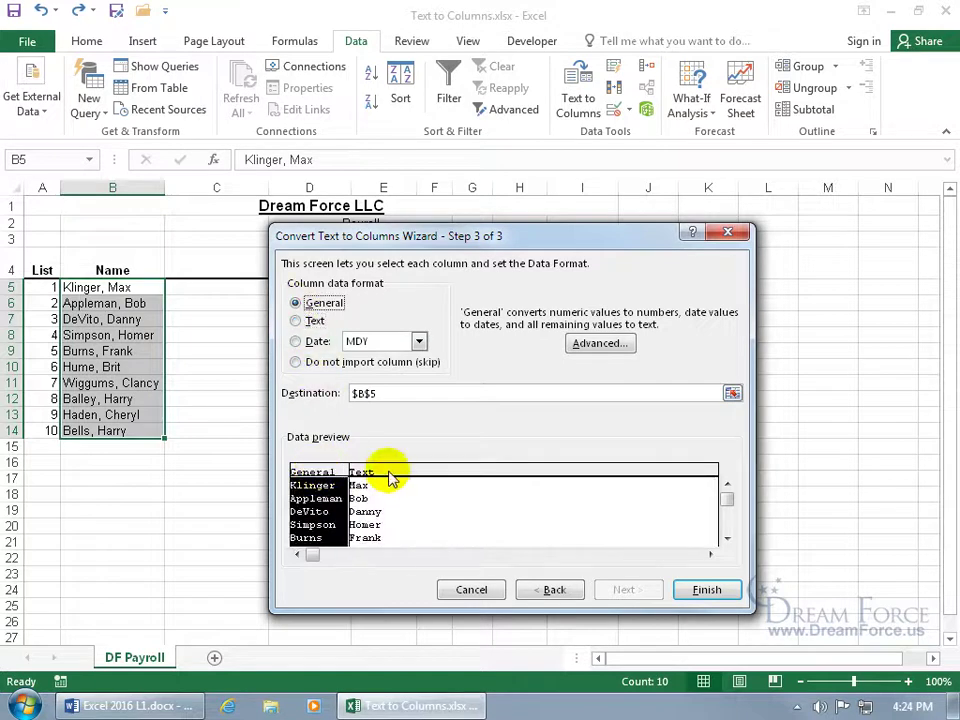
{"action": "left_click", "coordinate": [392, 472]}
{"action": "left_click", "coordinate": [296, 304]}
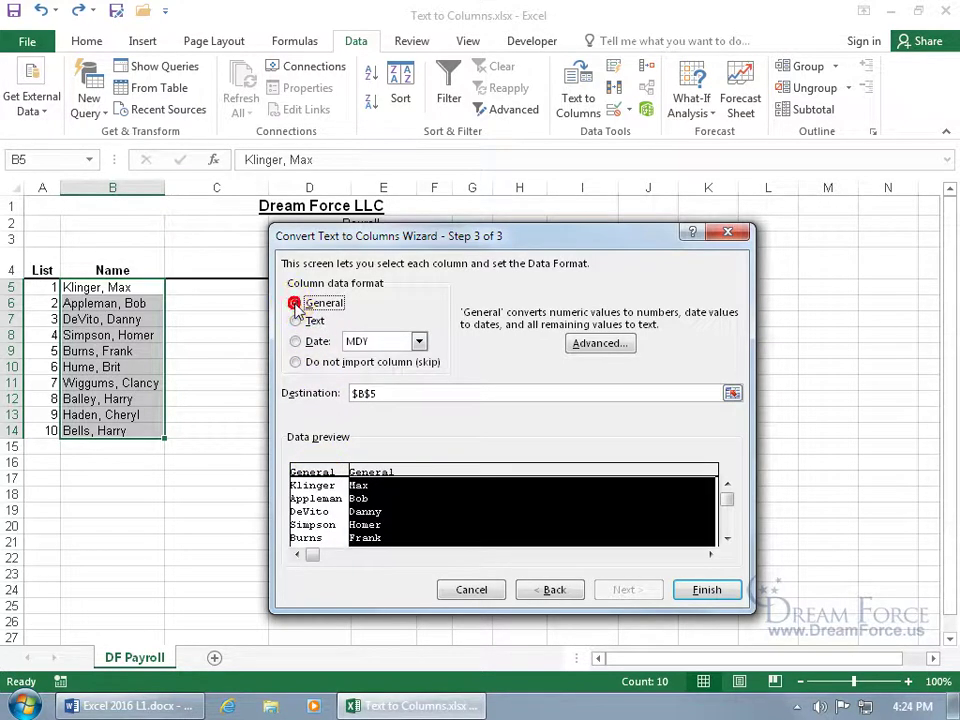
{"action": "left_click", "coordinate": [319, 474]}
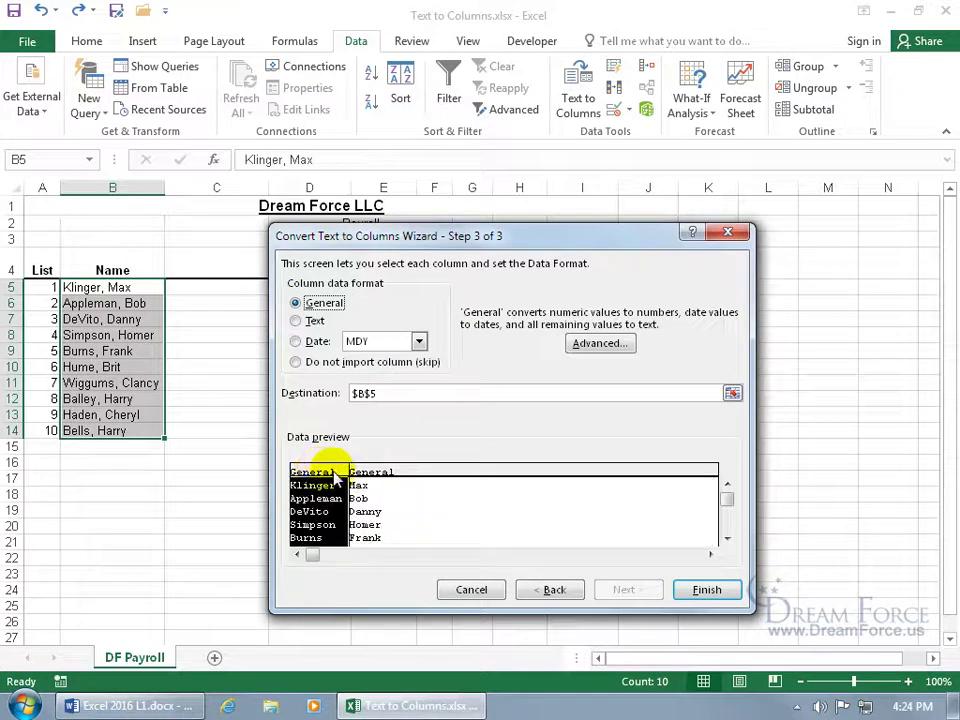
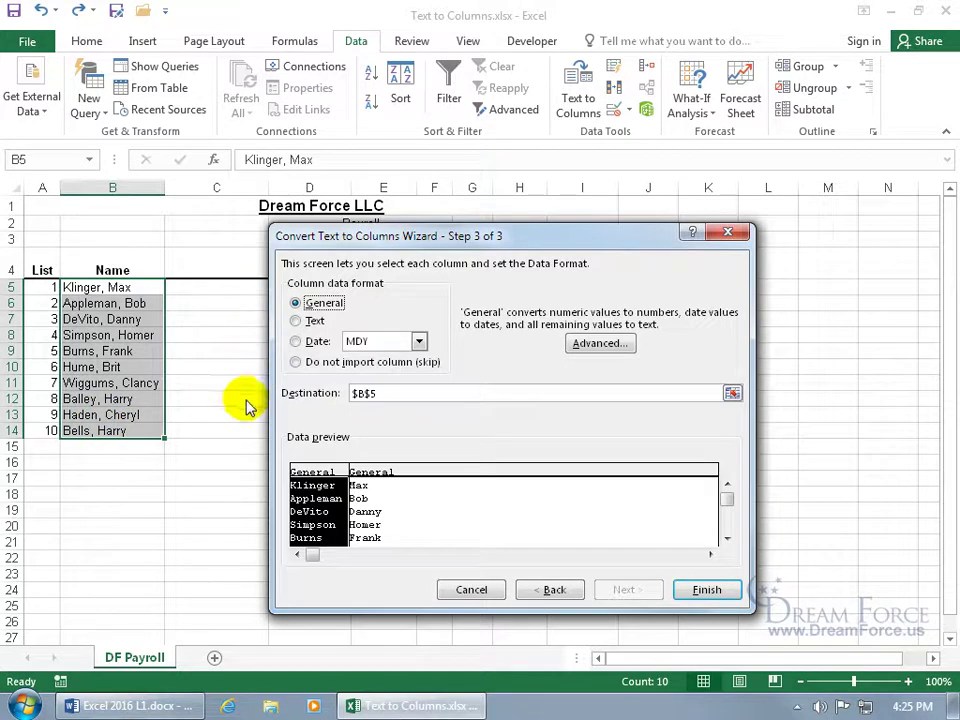
Finish the wizard so last names fill column B and first names fill column C
{"action": "left_click", "coordinate": [692, 591]}
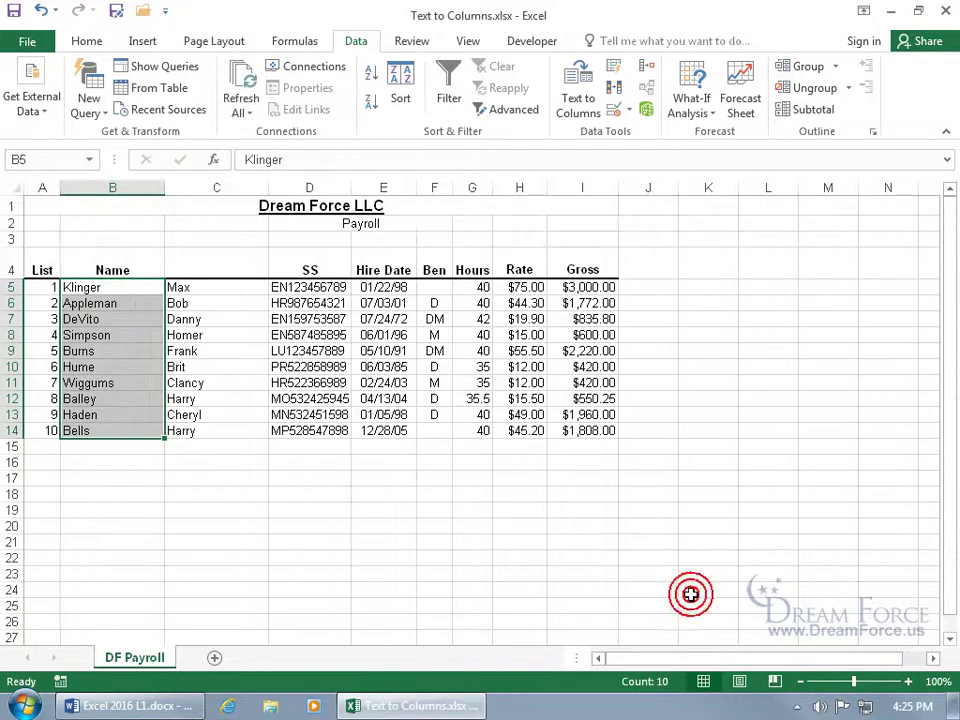
{"action": "left_click", "coordinate": [221, 470]}
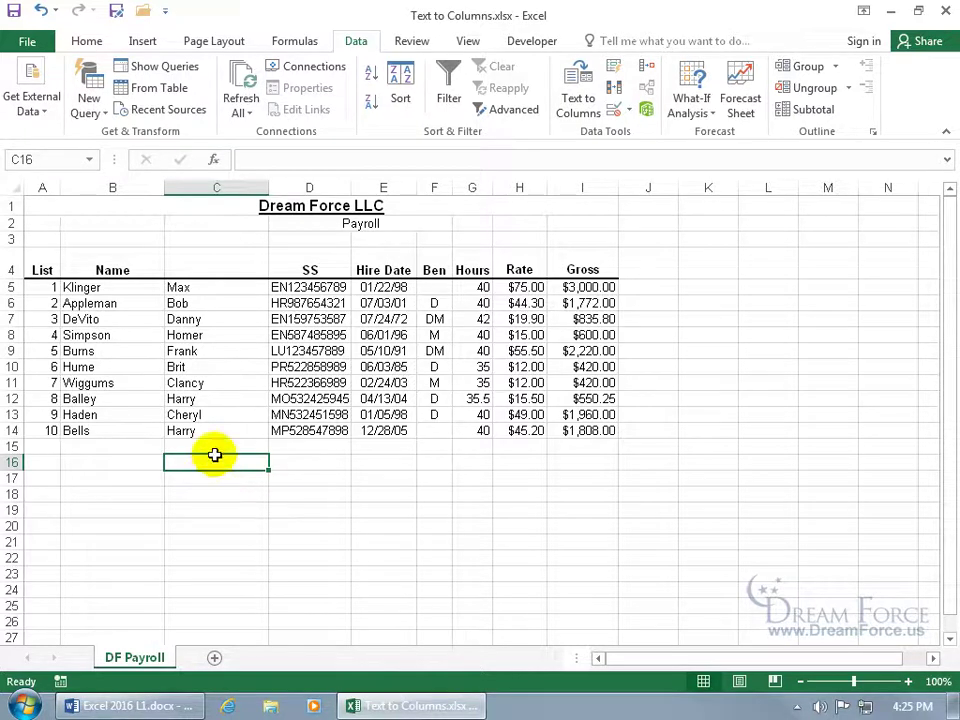
Undo Text to Columns, restoring full 'Last, First' names in B5:B14, and select C5
{"action": "left_click", "coordinate": [42, 10]}
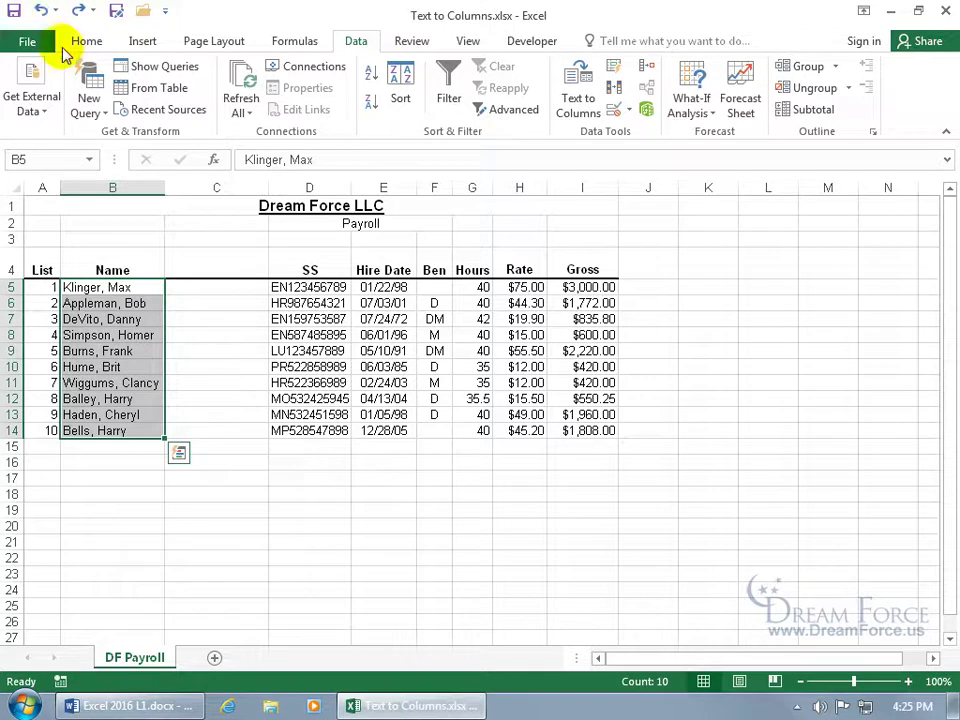
{"action": "left_click", "coordinate": [197, 290]}
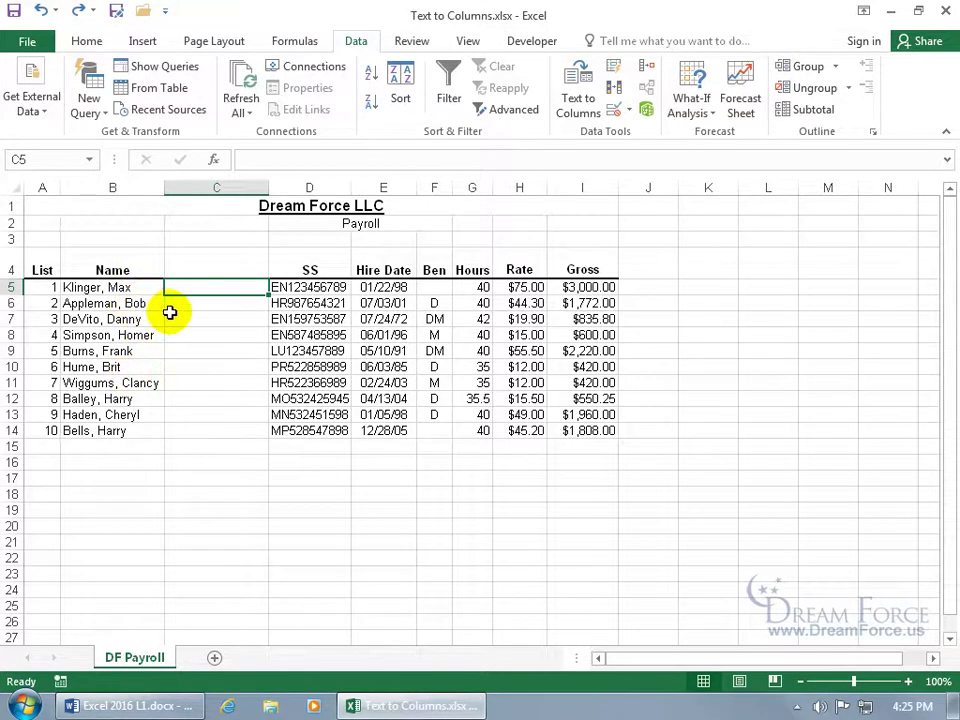
Type Klinger and Appleman in C5:C6 so Flash Fill completes the remaining last names
{"action": "type", "text": "Klinger"}
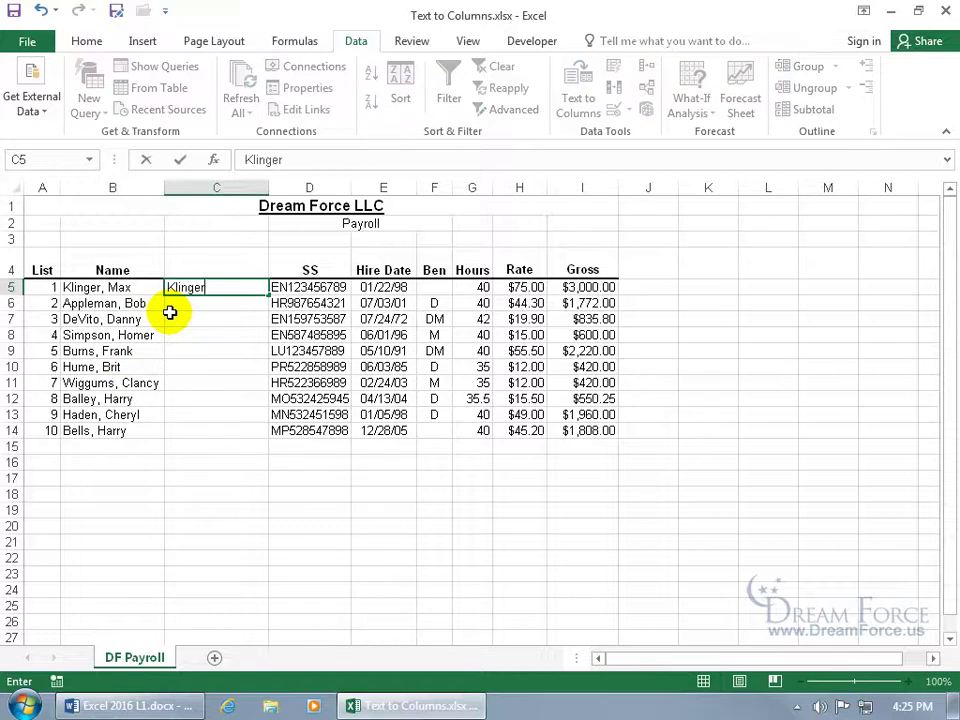
{"action": "key", "text": "Return"}
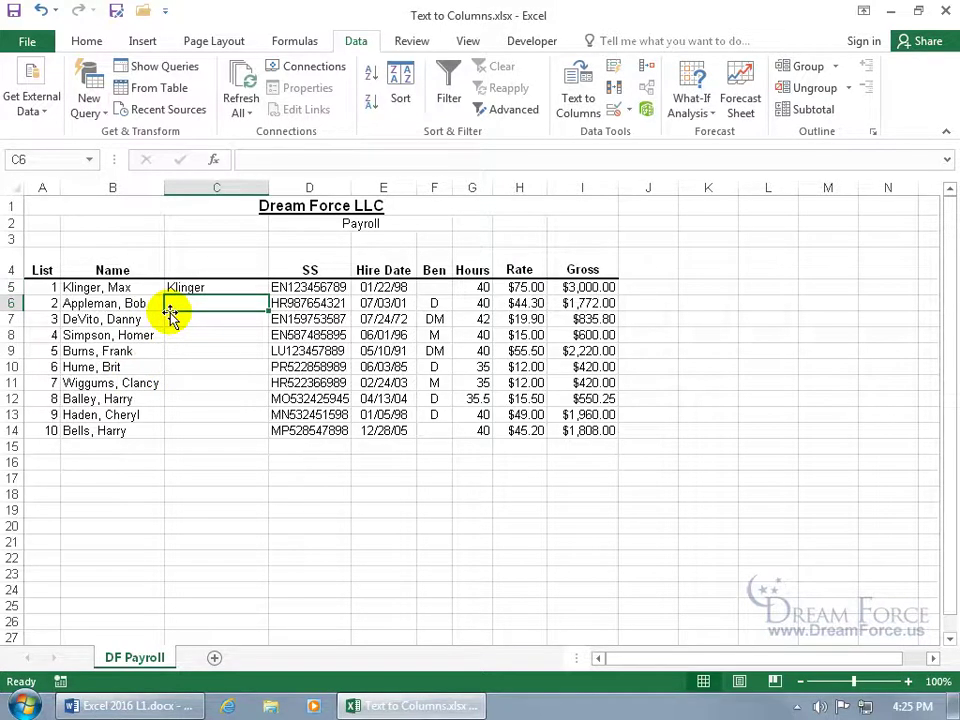
{"action": "type", "text": "Appleman"}
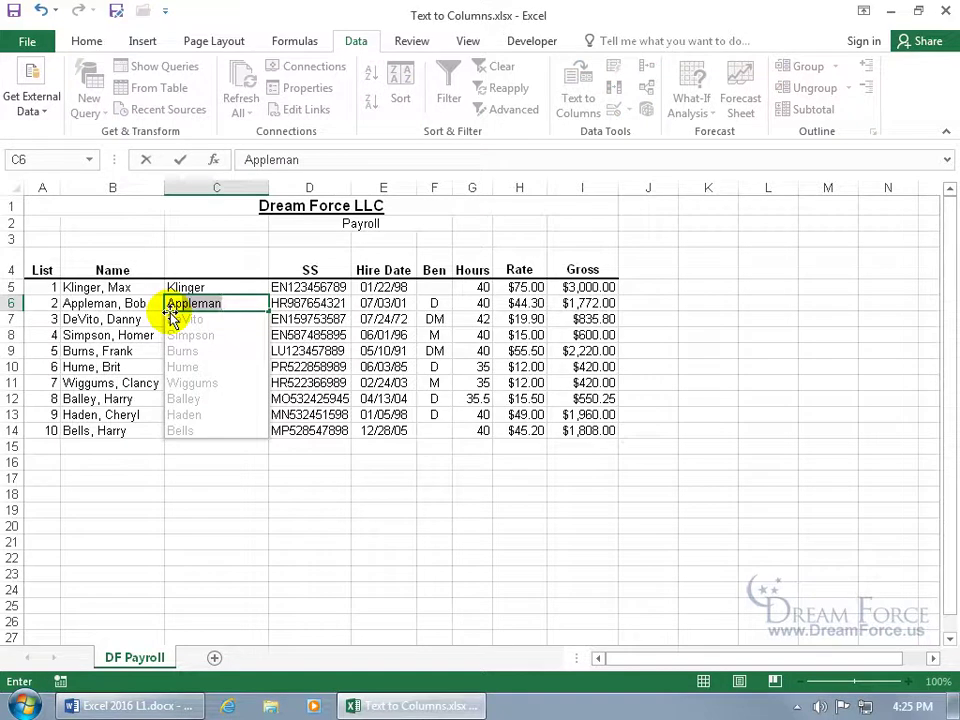
{"action": "key", "text": "Return"}
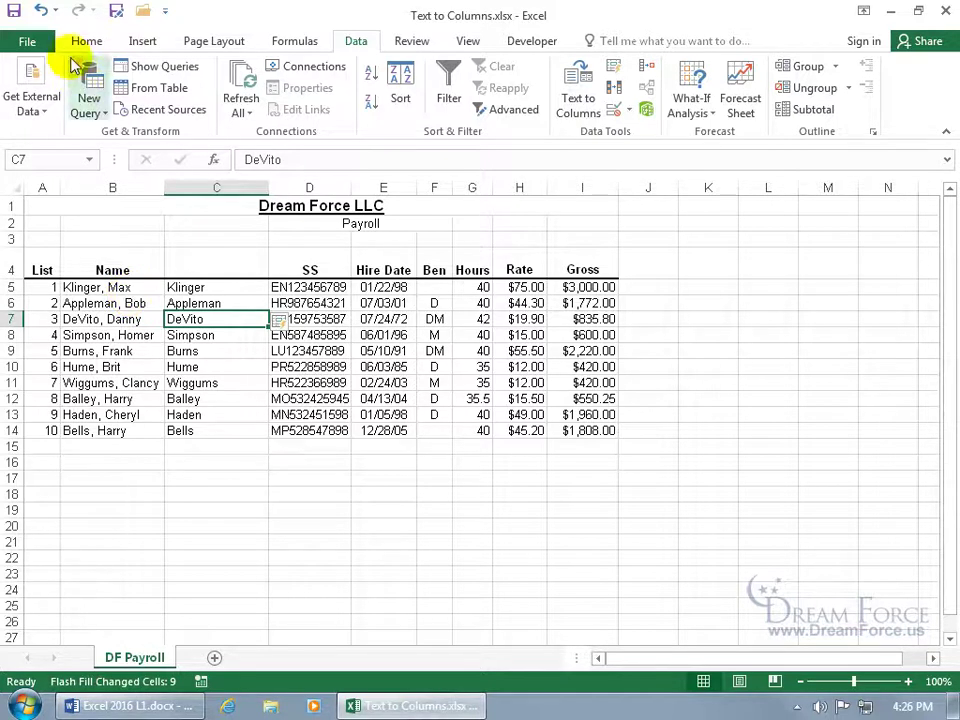
Undo the Flash Fill, both typed names and the inserted column
{"action": "left_click", "coordinate": [41, 11]}
{"action": "left_click", "coordinate": [41, 11]}
{"action": "left_click", "coordinate": [41, 11]}
{"action": "left_click", "coordinate": [41, 11]}
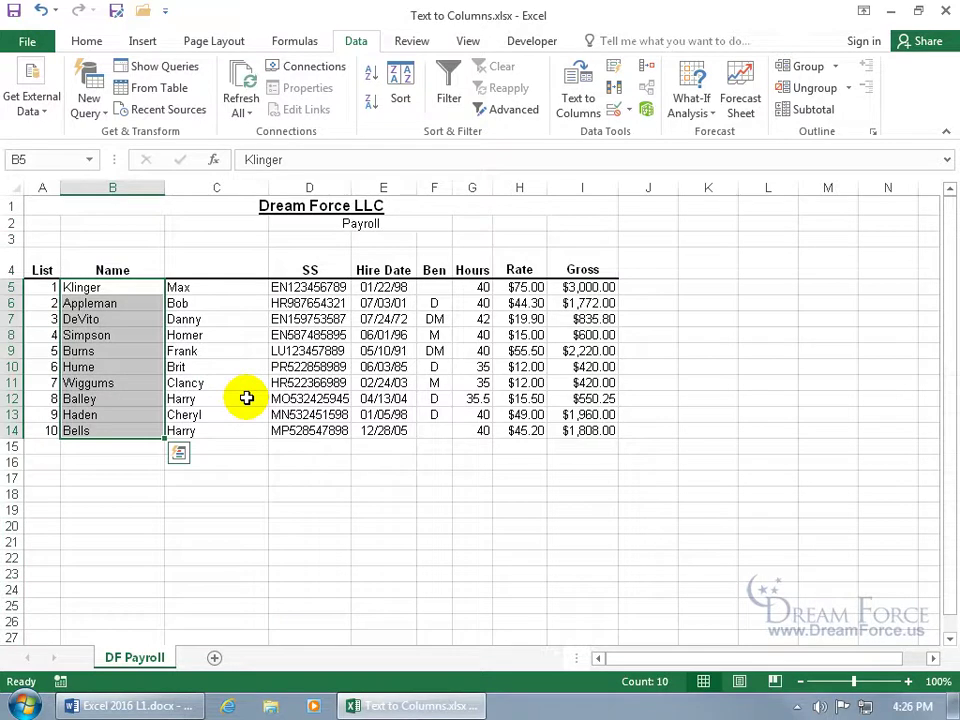
Head B4 'Last Name' and C4 'First Name'
{"action": "left_click", "coordinate": [133, 270]}
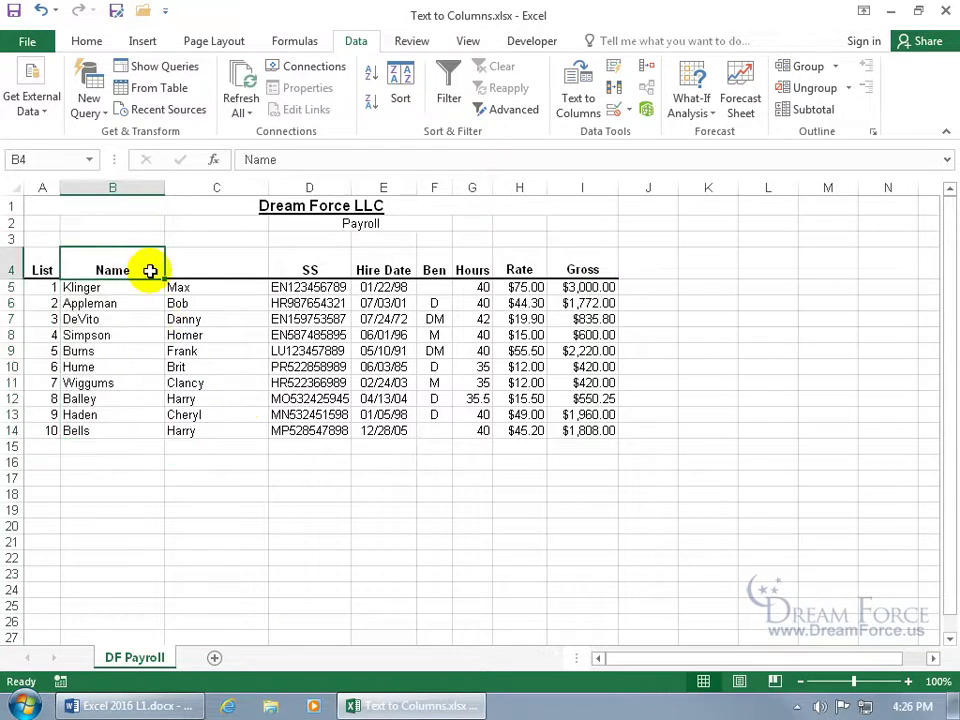
{"action": "type", "text": "Last Name"}
{"action": "key", "text": "Tab"}
{"action": "type", "text": "First"}
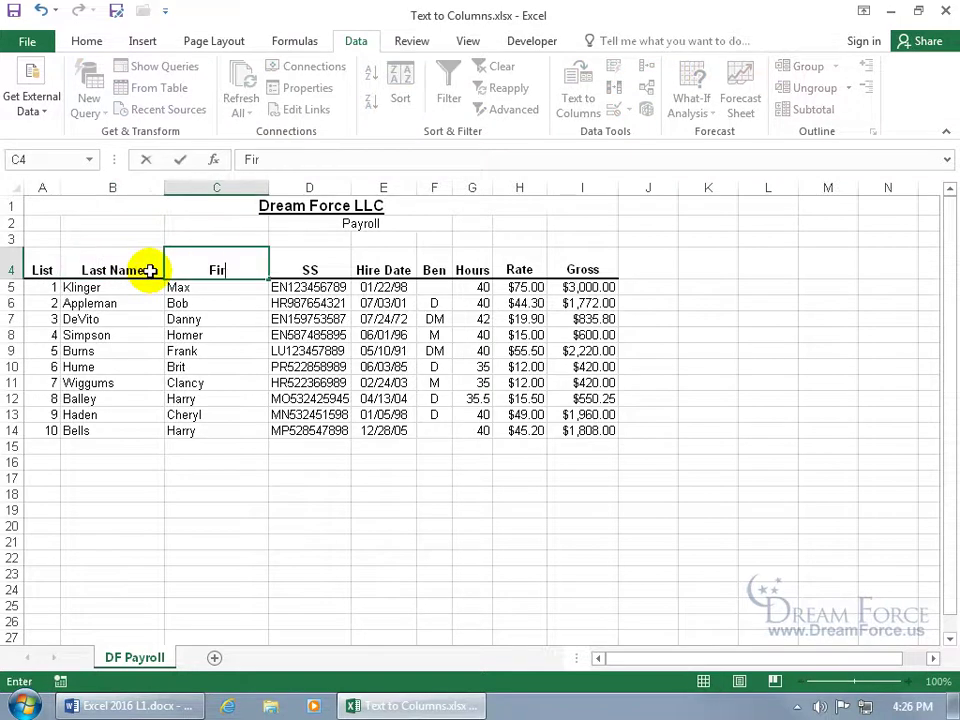
{"action": "type", "text": " Name"}
{"action": "key", "text": "Return"}
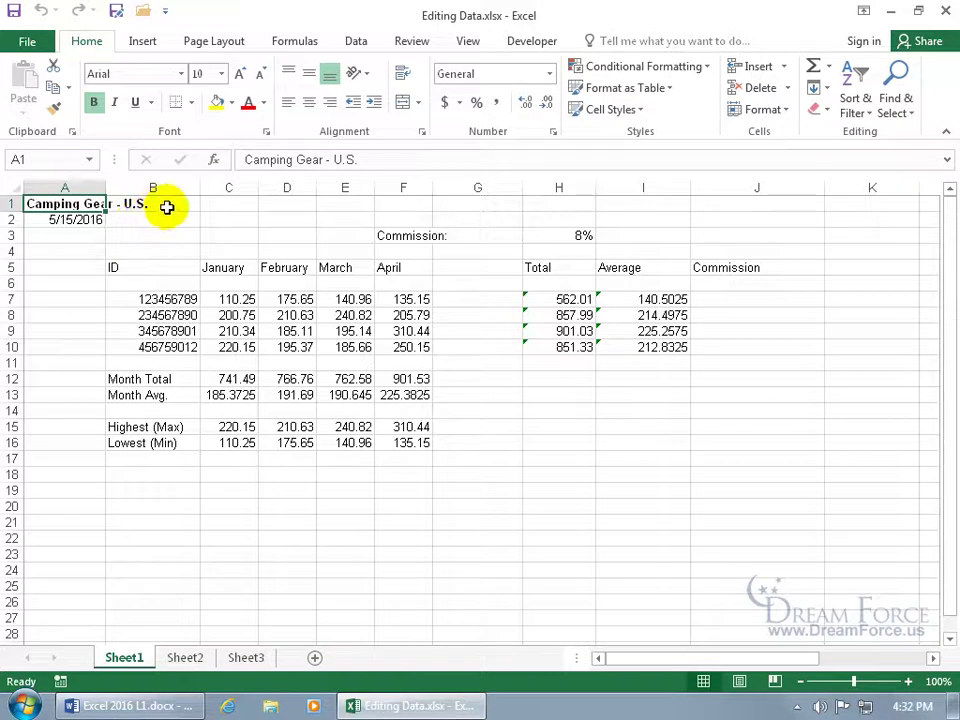
Enter 0 in cell B1, then undo it
{"action": "left_click", "coordinate": [167, 206]}
{"action": "type", "text": "0"}
{"action": "key", "text": "Return"}
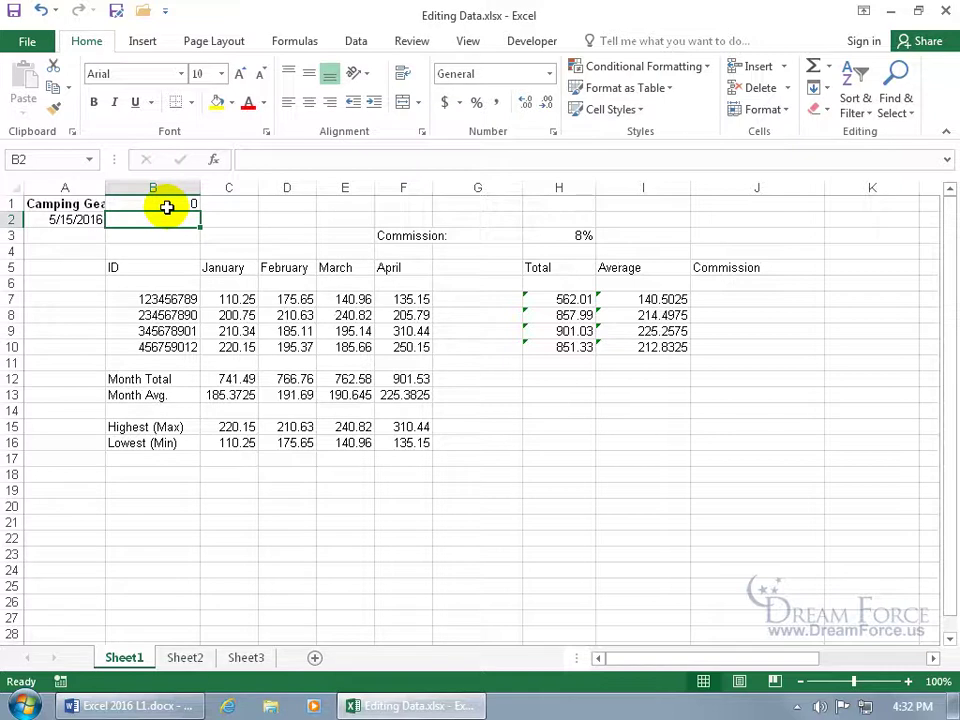
{"action": "left_click", "coordinate": [41, 10]}
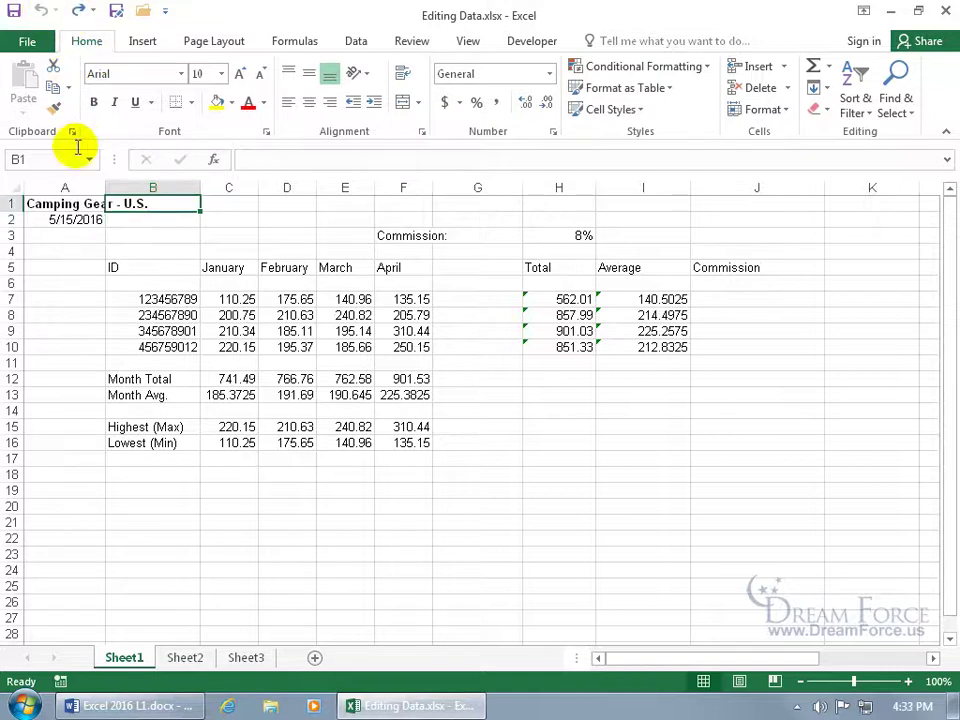
Edit the A1 title in place, replacing 'U.S.' with 'Europe'
{"action": "left_click", "coordinate": [75, 205]}
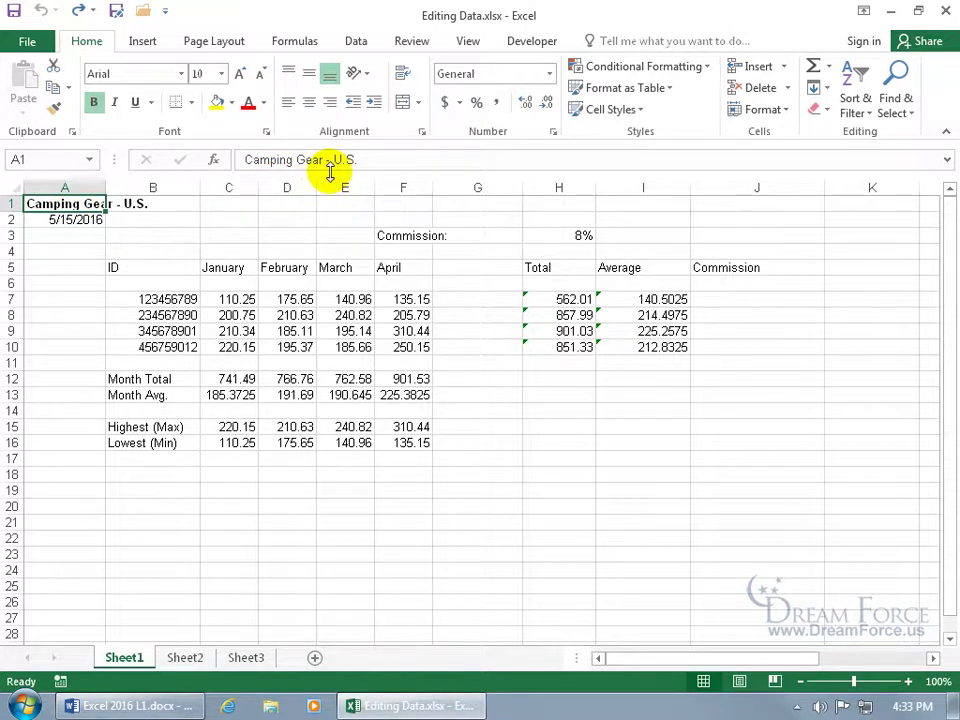
{"action": "left_click", "coordinate": [176, 205]}
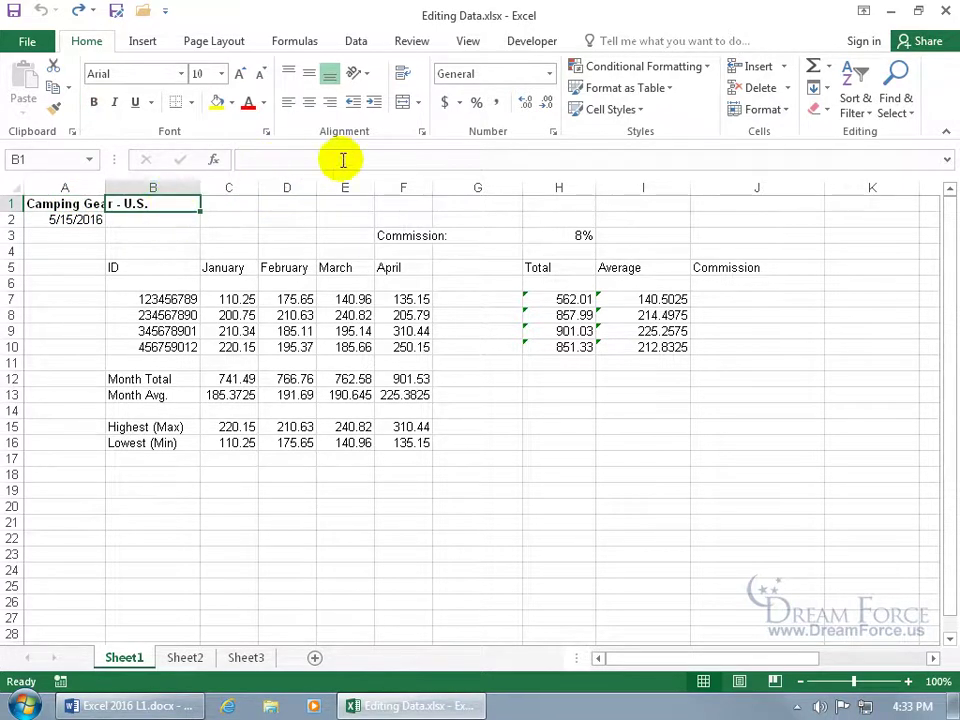
{"action": "left_click", "coordinate": [81, 204]}
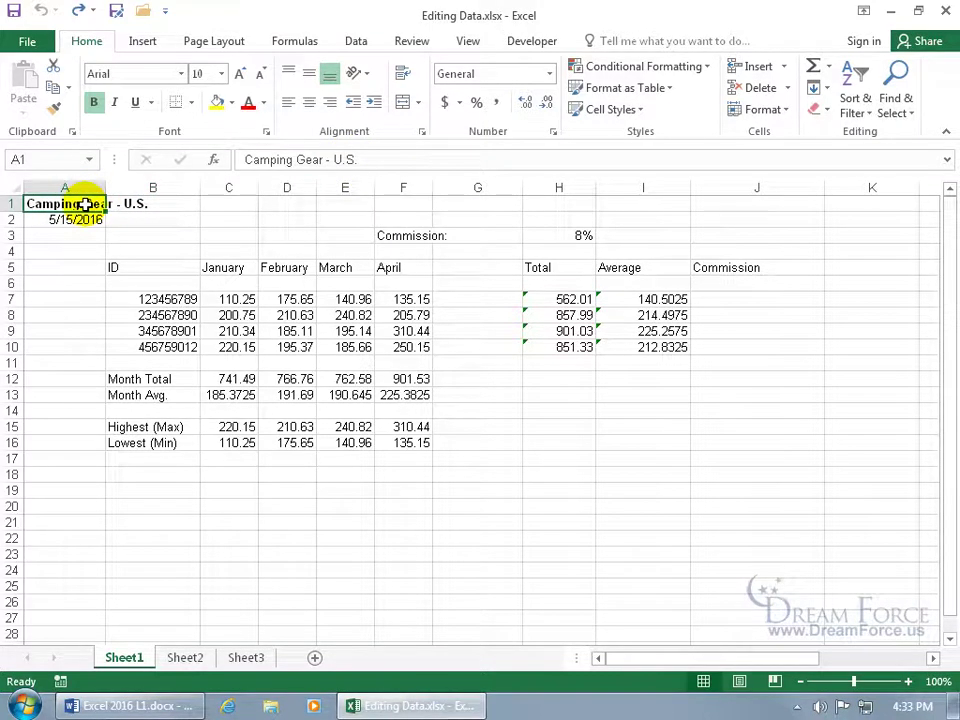
{"action": "double_click", "coordinate": [84, 204]}
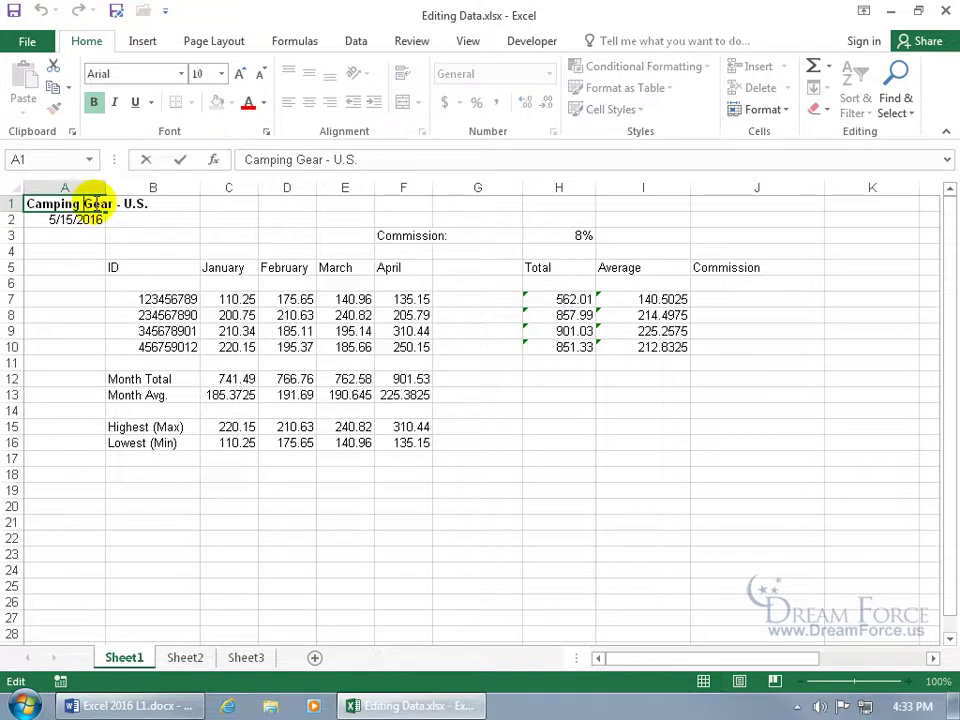
{"action": "left_click_drag", "start_coordinate": [126, 204], "coordinate": [152, 204]}
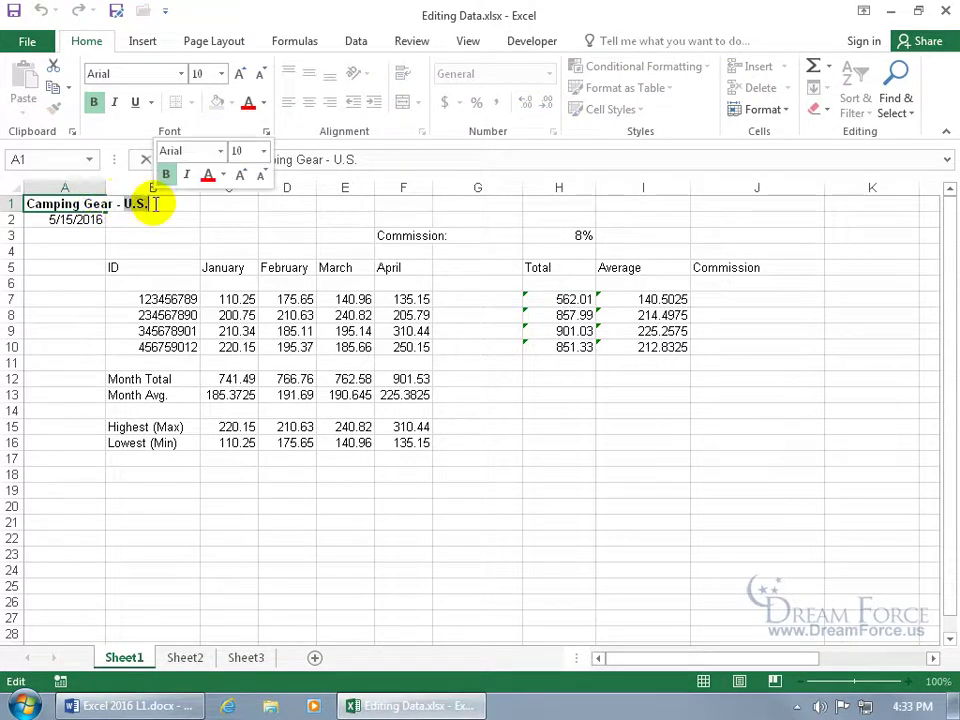
{"action": "type", "text": "Europe"}
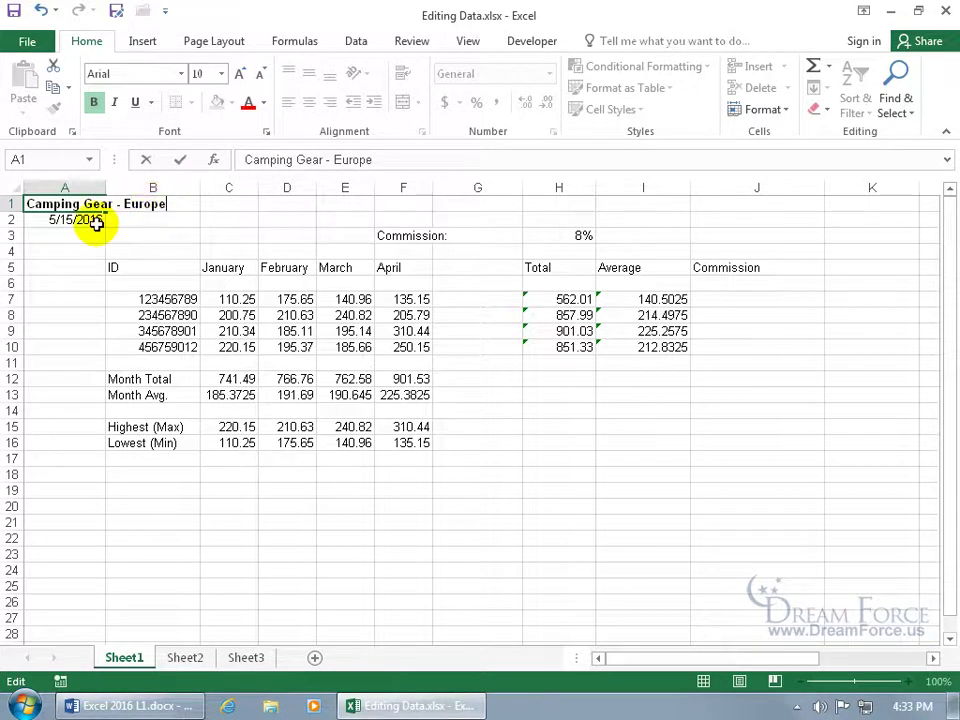
{"action": "left_click", "coordinate": [182, 163]}
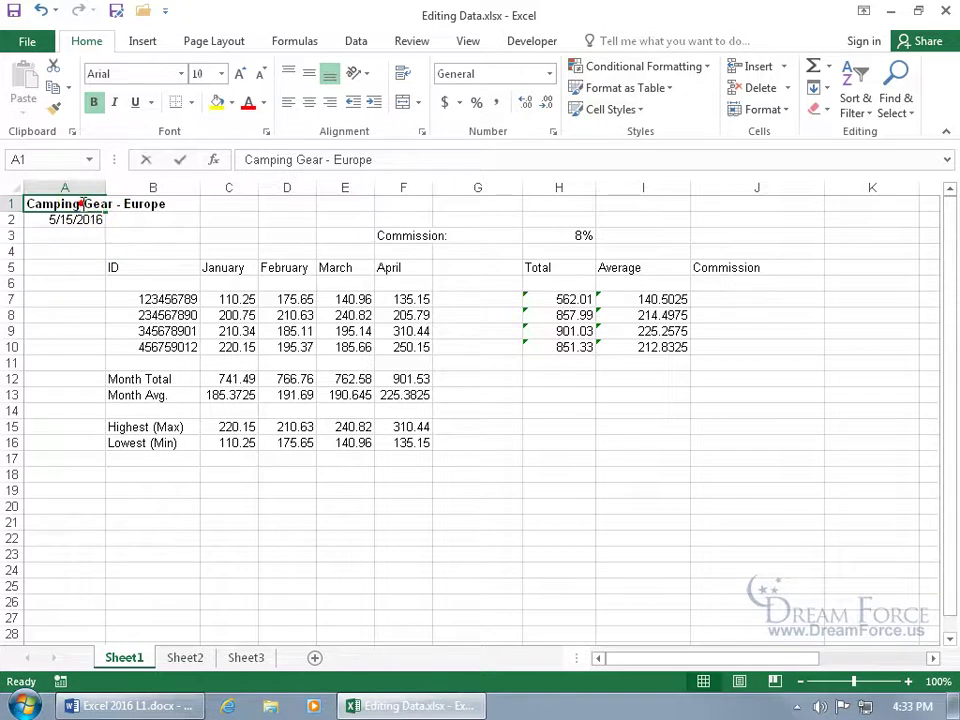
{"action": "double_click", "coordinate": [84, 201]}
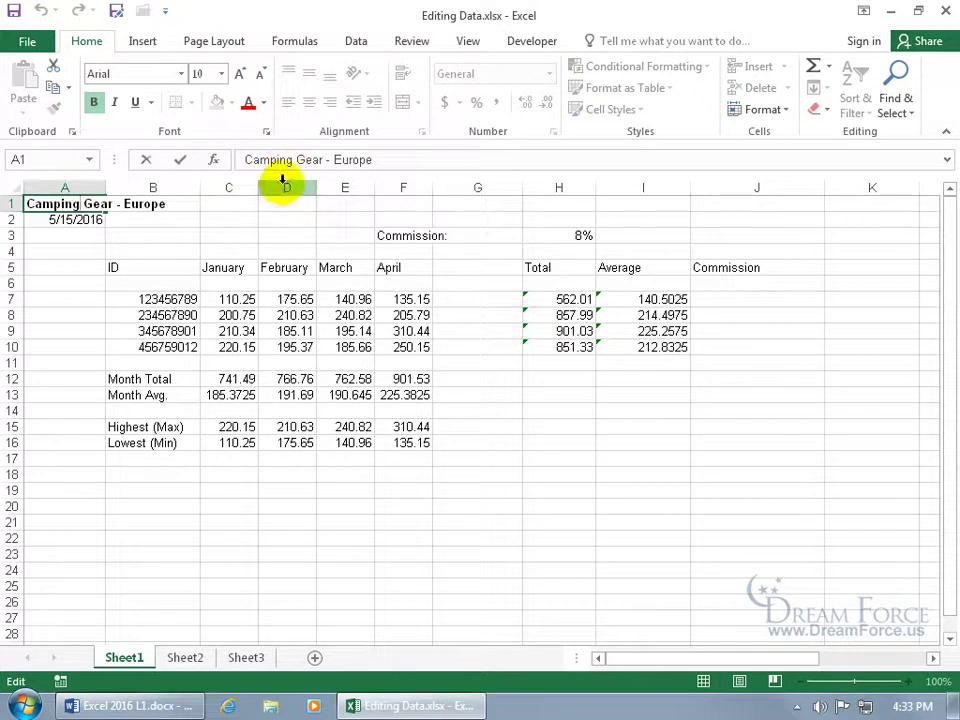
{"action": "key", "text": "Return"}
{"action": "left_click", "coordinate": [82, 206]}
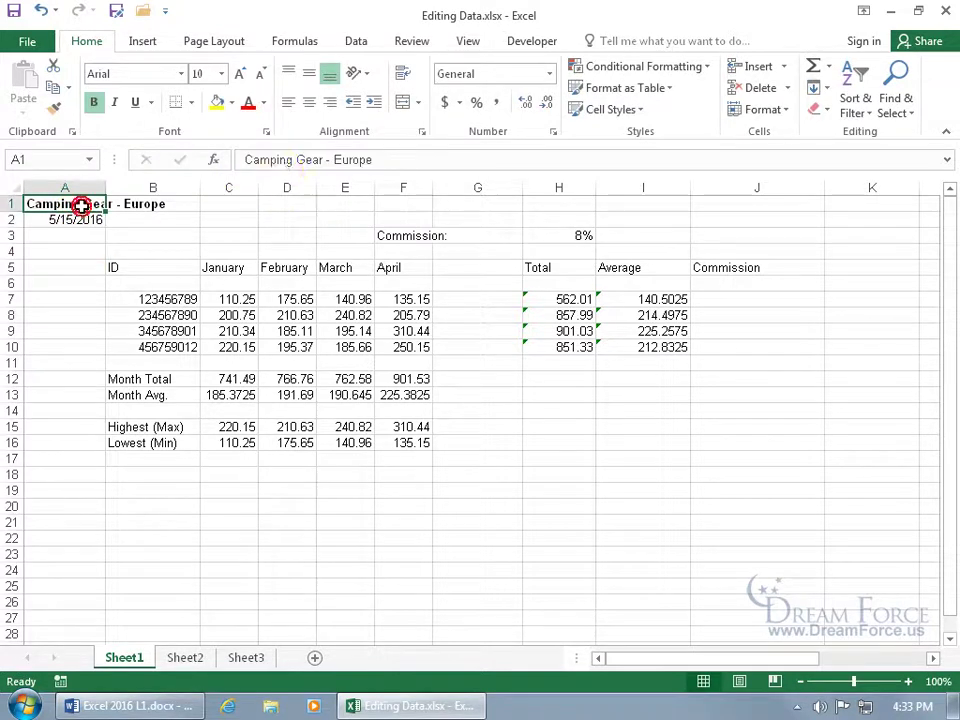
{"action": "left_click", "coordinate": [336, 160]}
{"action": "double_click", "coordinate": [336, 160]}
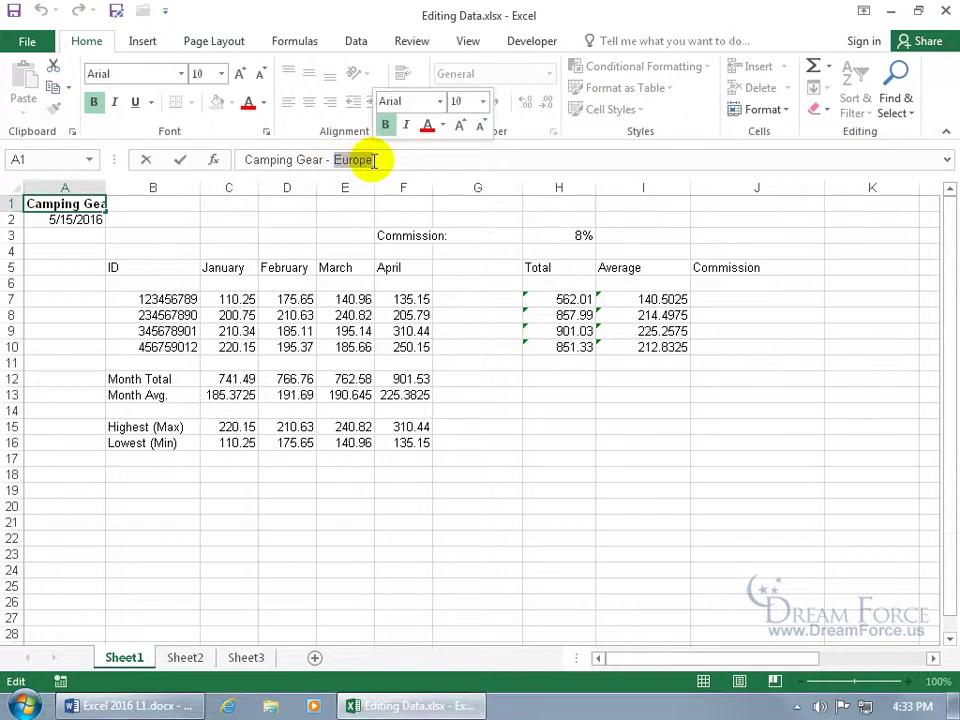
{"action": "type", "text": "U"}
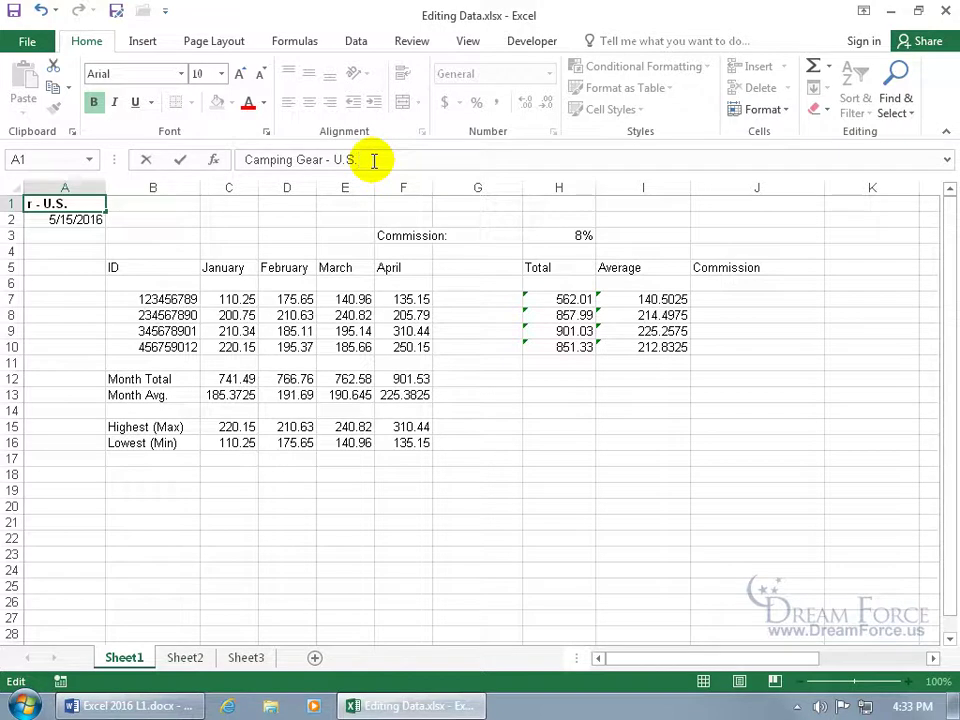
{"action": "type", "text": ".S."}
{"action": "double_click", "coordinate": [276, 160]}
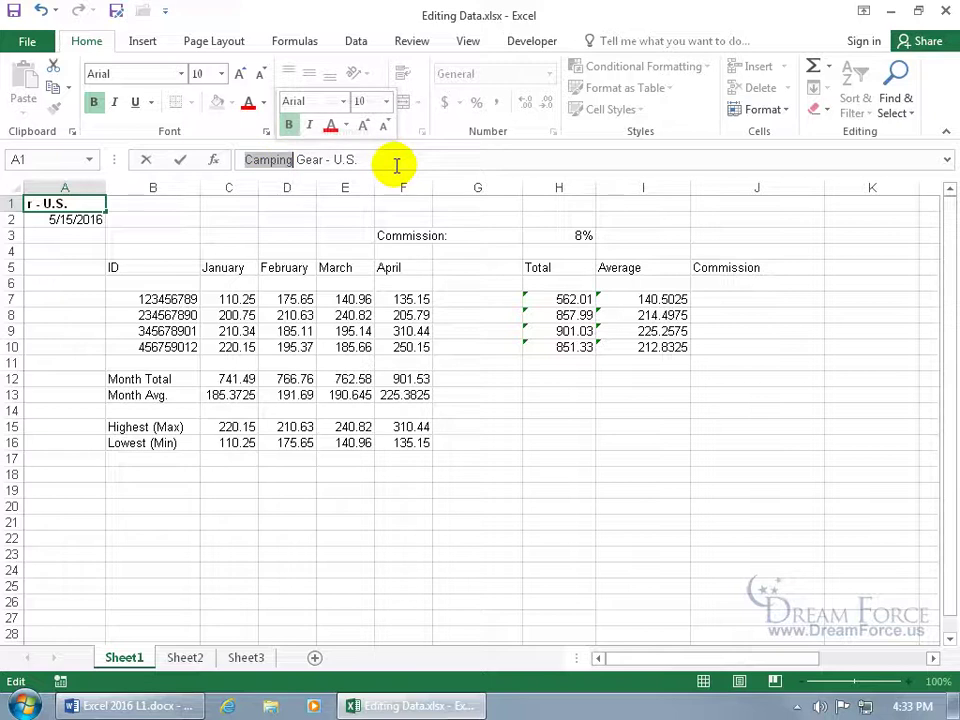
{"action": "type", "text": "Sleeping"}
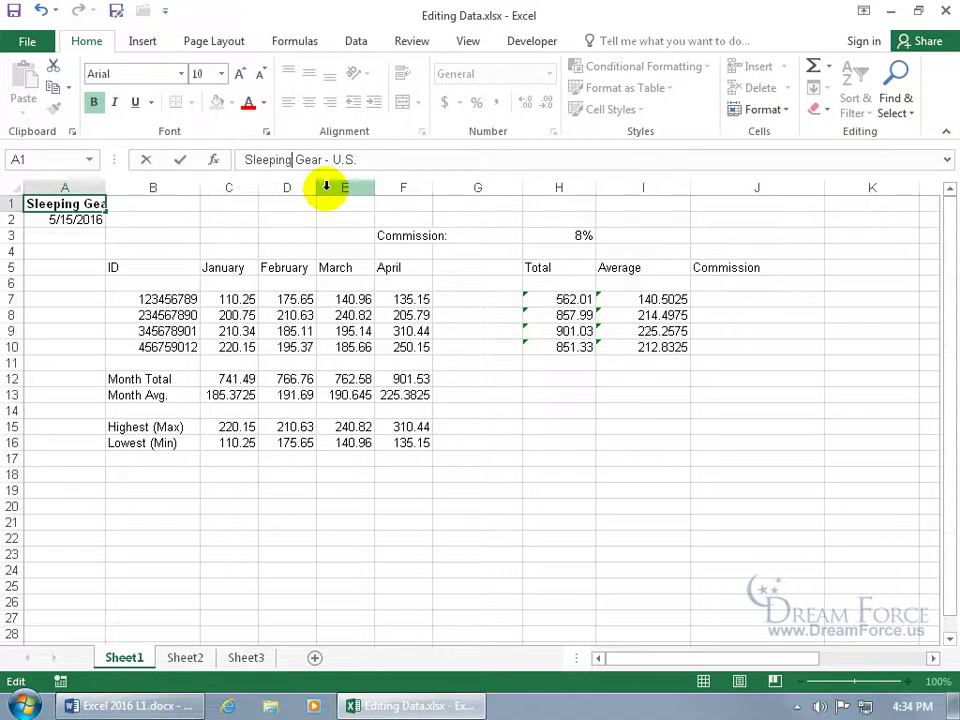
{"action": "left_click", "coordinate": [145, 163]}
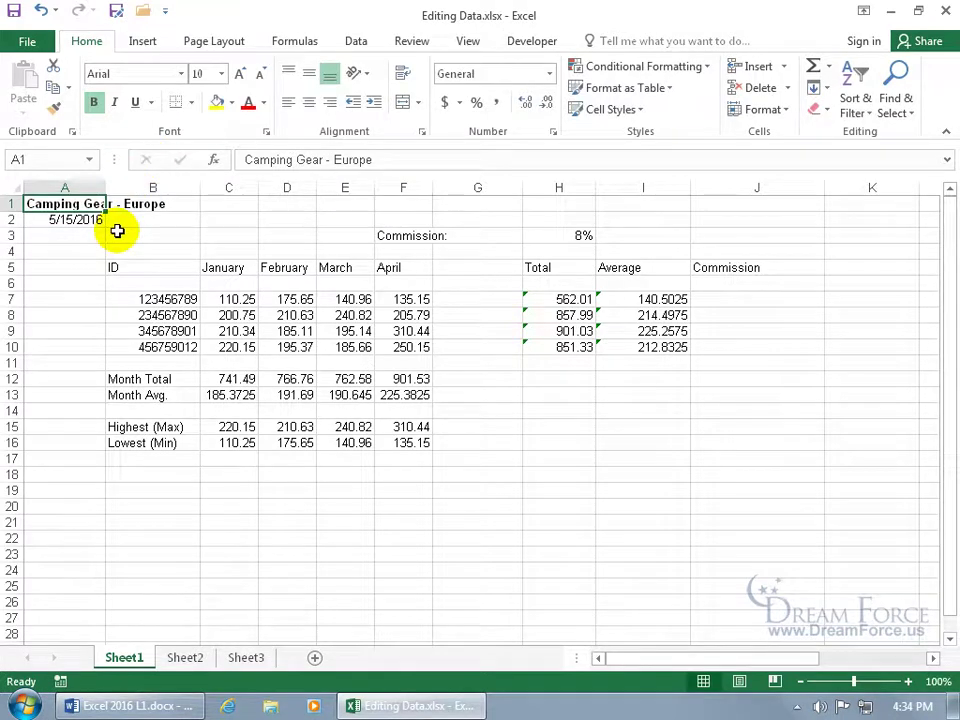
{"action": "left_click_drag", "start_coordinate": [156, 263], "coordinate": [415, 372]}
{"action": "key", "text": "Delete"}
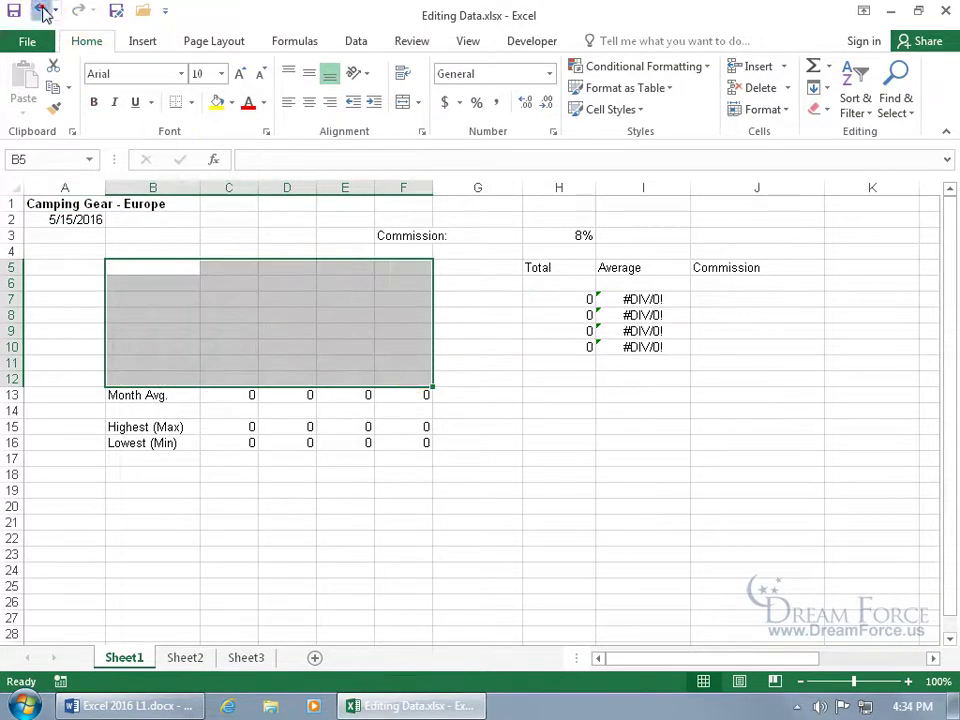
{"action": "left_click", "coordinate": [40, 10]}
{"action": "left_click", "coordinate": [223, 267]}
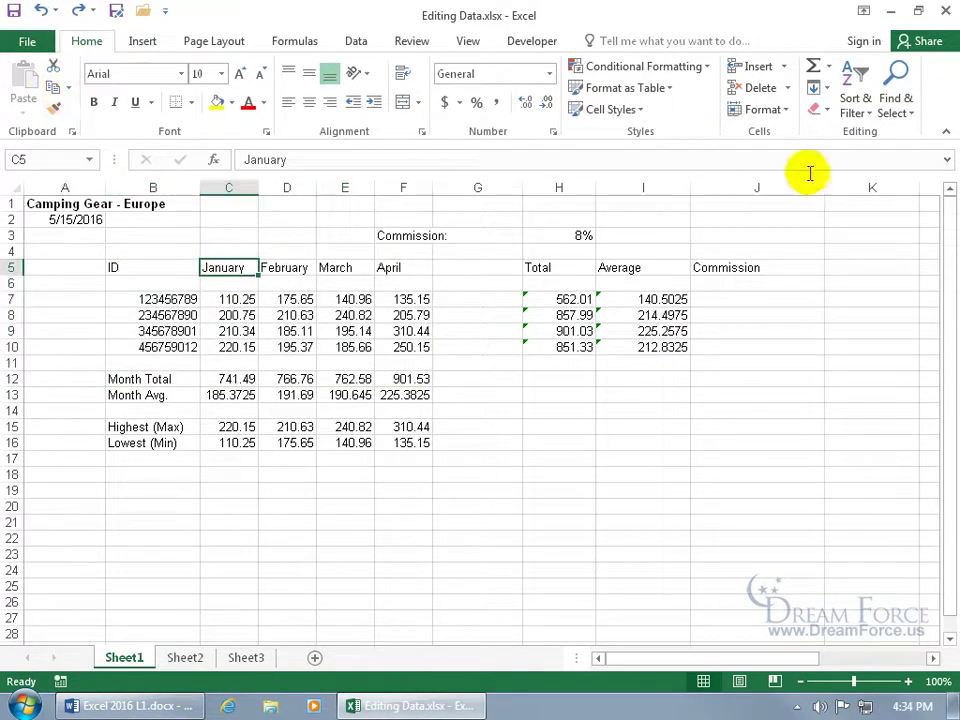
{"action": "left_click", "coordinate": [829, 113]}
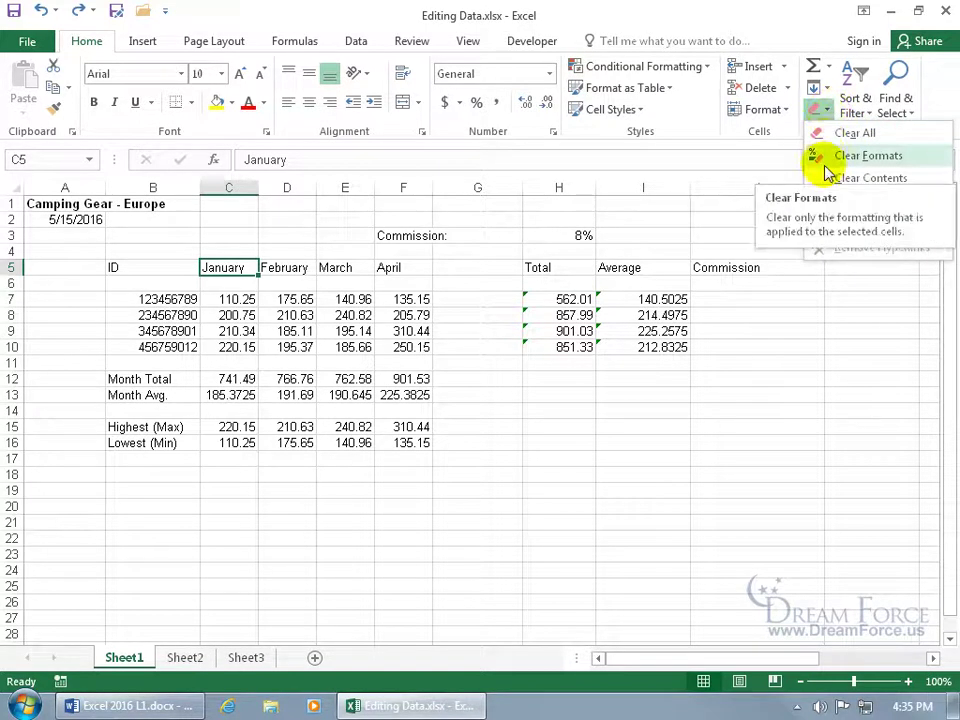
{"action": "left_click", "coordinate": [66, 203]}
{"action": "left_click", "coordinate": [58, 203]}
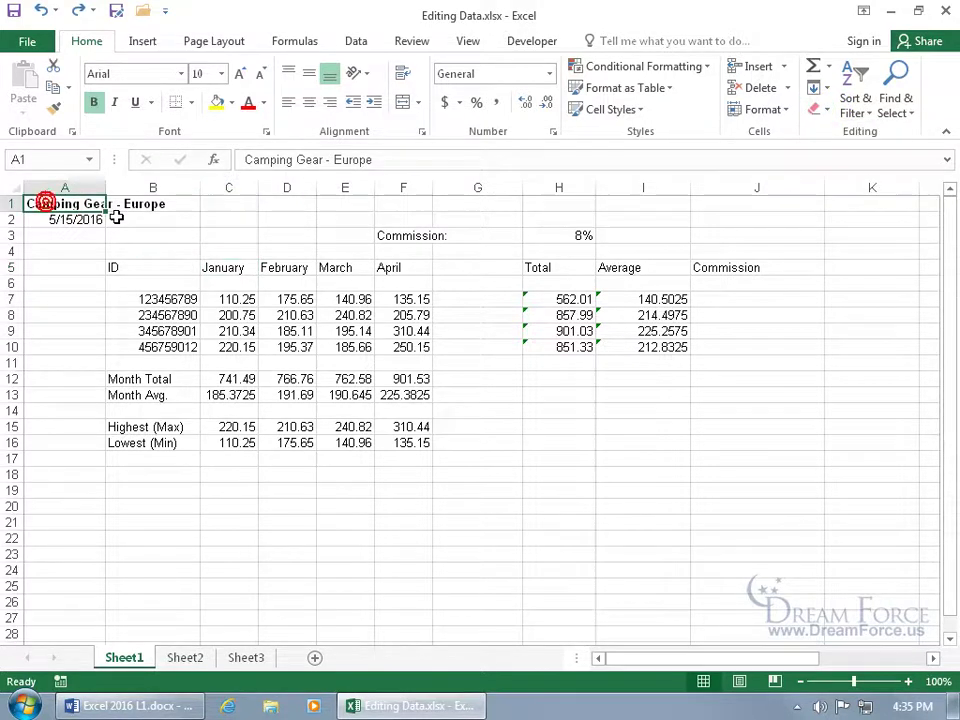
{"action": "left_click", "coordinate": [818, 109]}
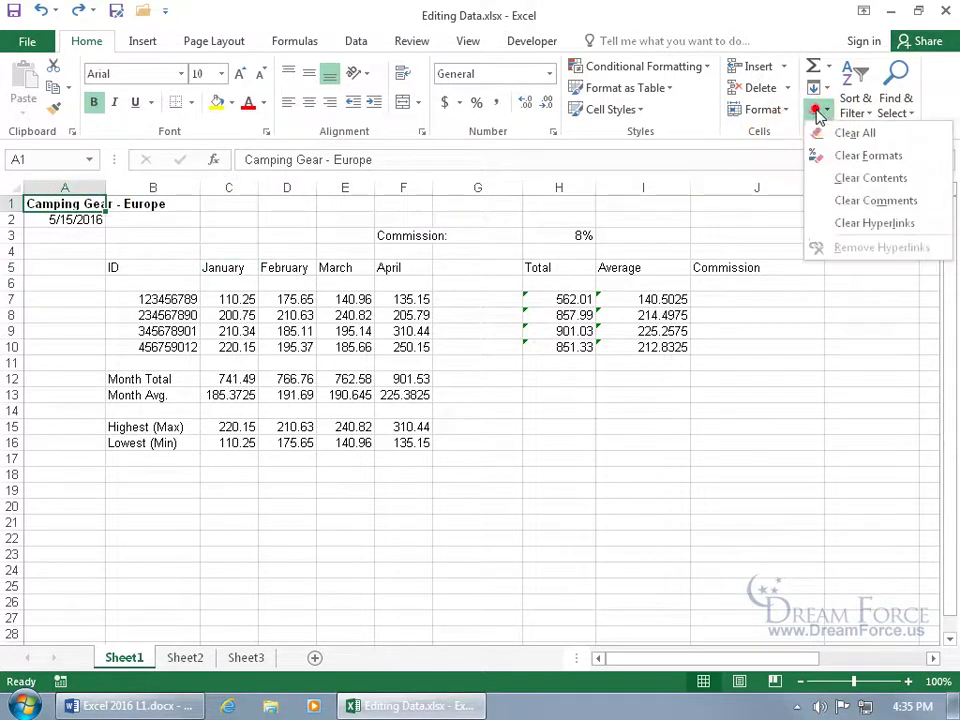
{"action": "left_click", "coordinate": [836, 157]}
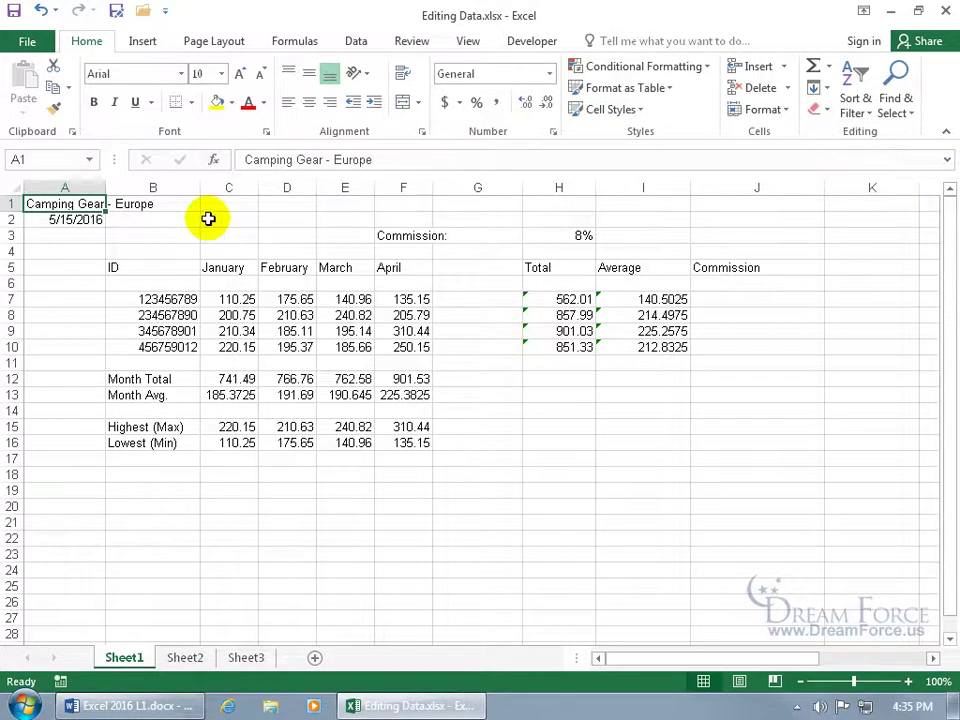
{"action": "left_click", "coordinate": [41, 11]}
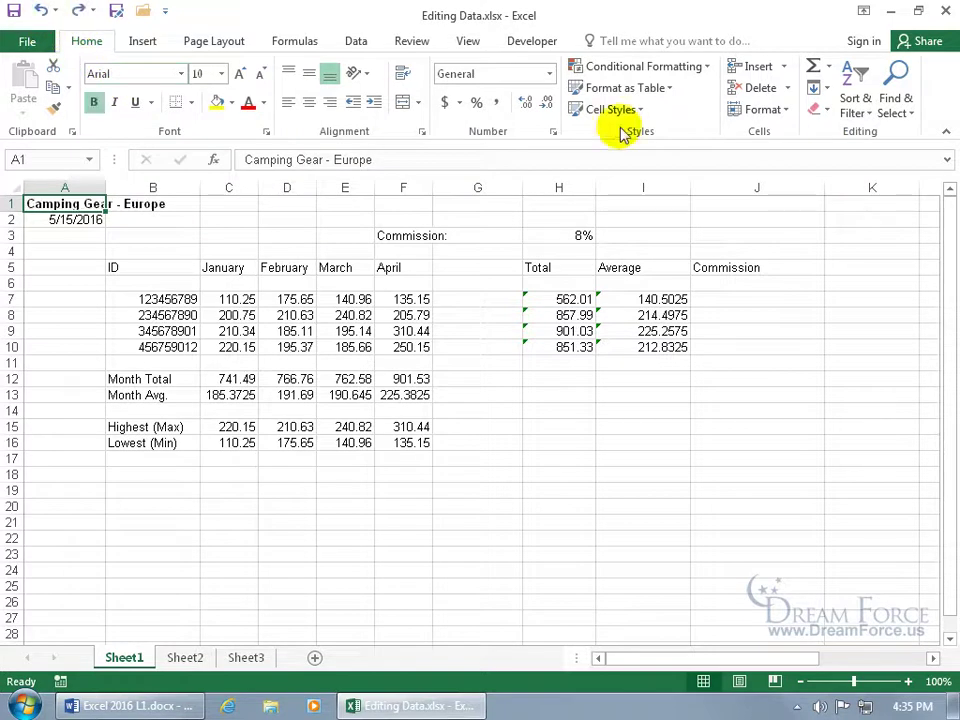
{"action": "left_click", "coordinate": [823, 109]}
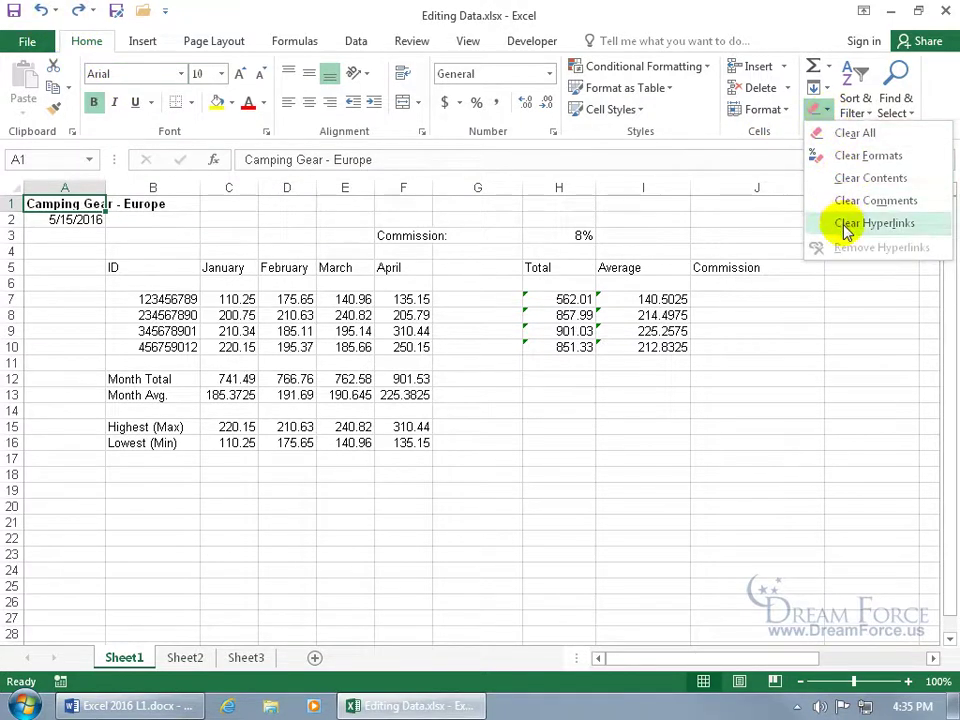
{"action": "left_click", "coordinate": [677, 227]}
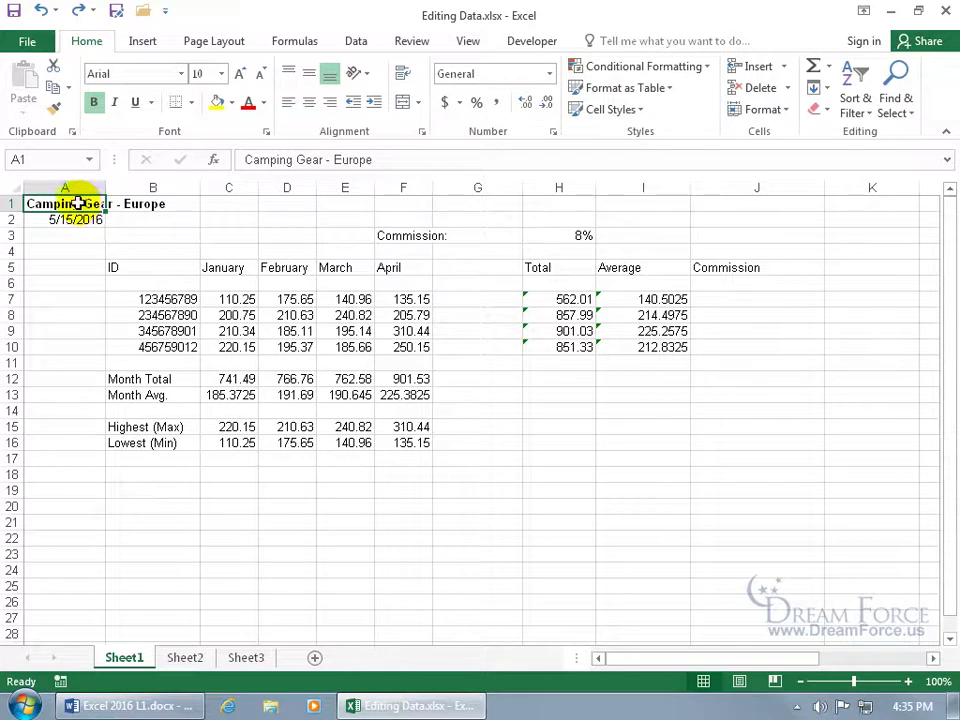
{"action": "double_click", "coordinate": [82, 203]}
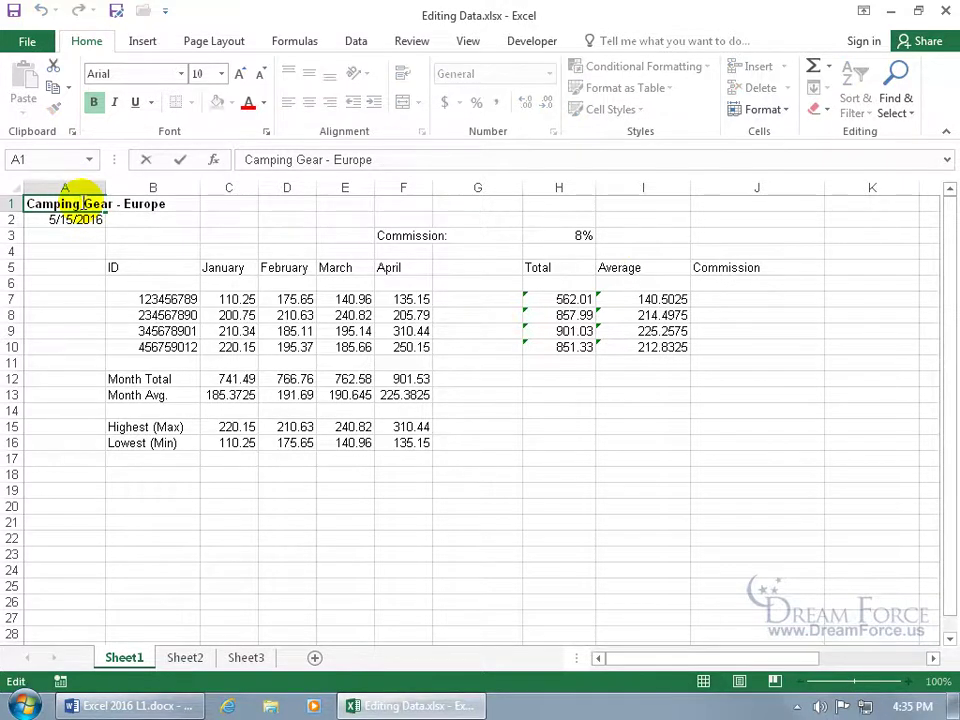
Insert a ™ sign after 'Gear' in the A1 title using the Symbol dialog
{"action": "left_click", "coordinate": [325, 160]}
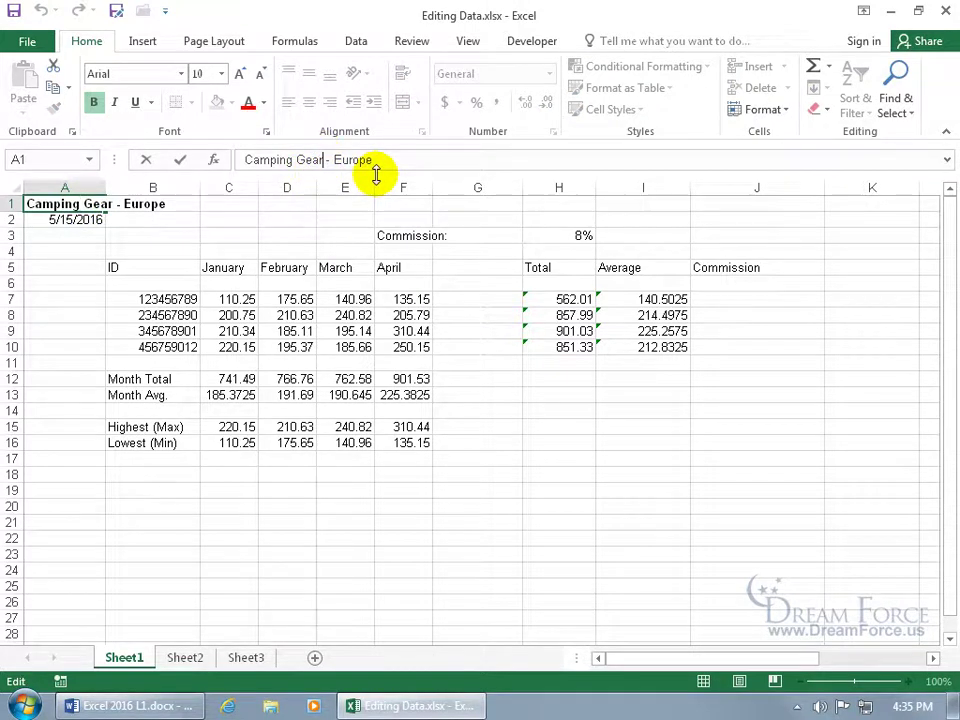
{"action": "left_click", "coordinate": [148, 42]}
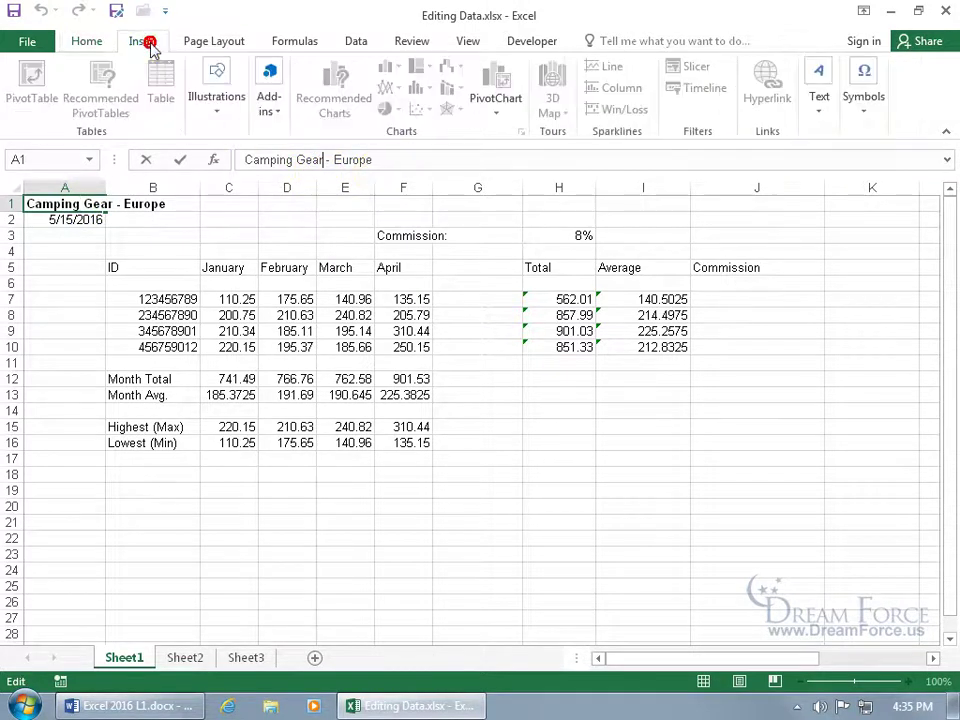
{"action": "left_click", "coordinate": [866, 108]}
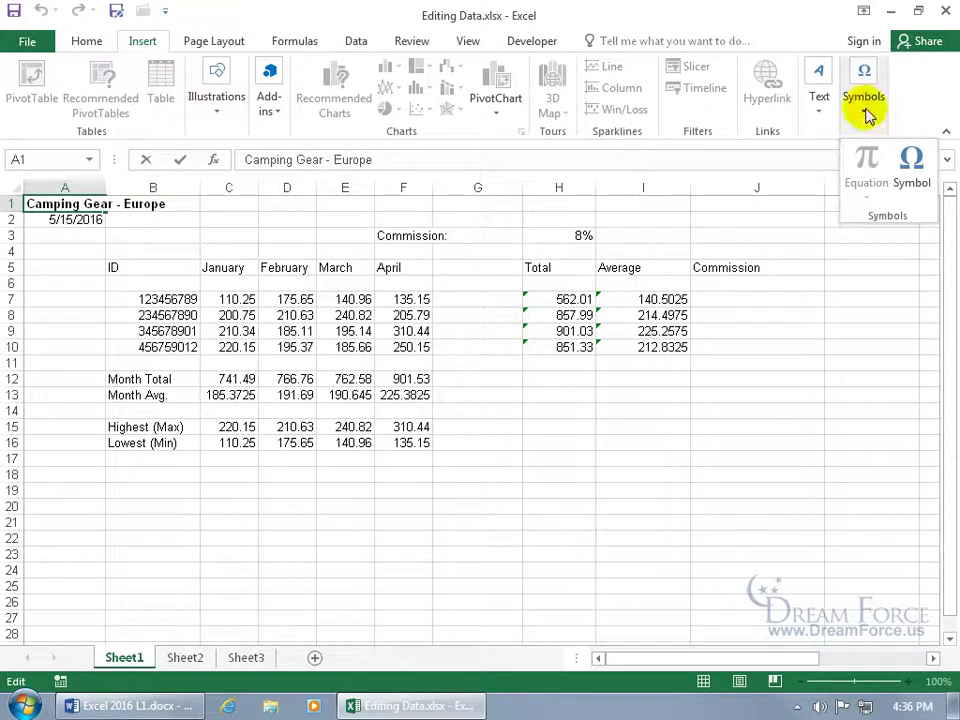
{"action": "left_click", "coordinate": [911, 162]}
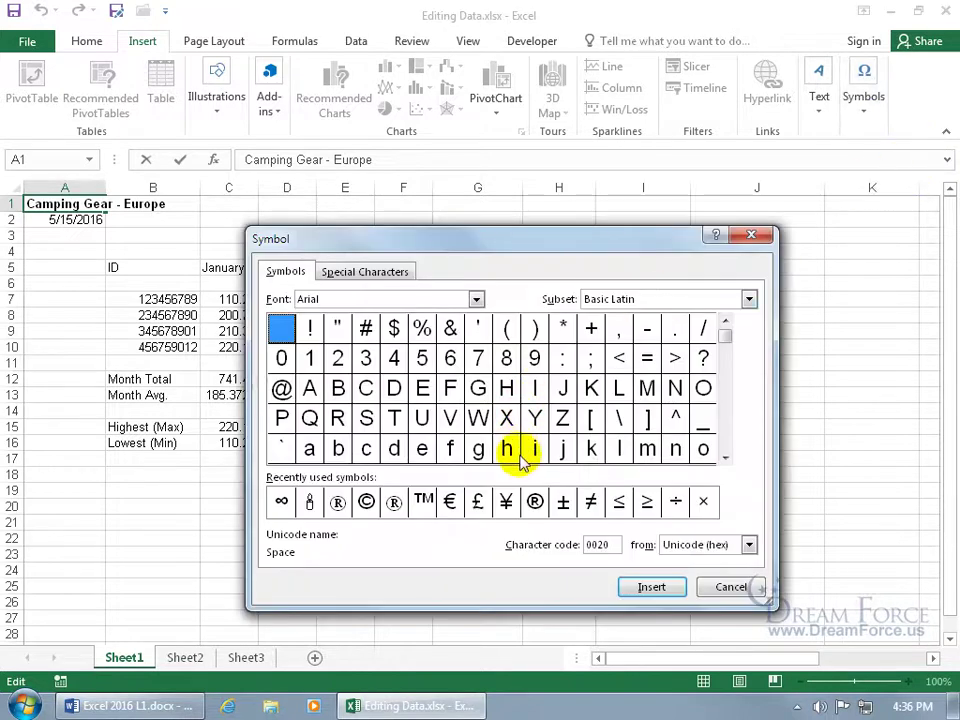
{"action": "left_click", "coordinate": [537, 500]}
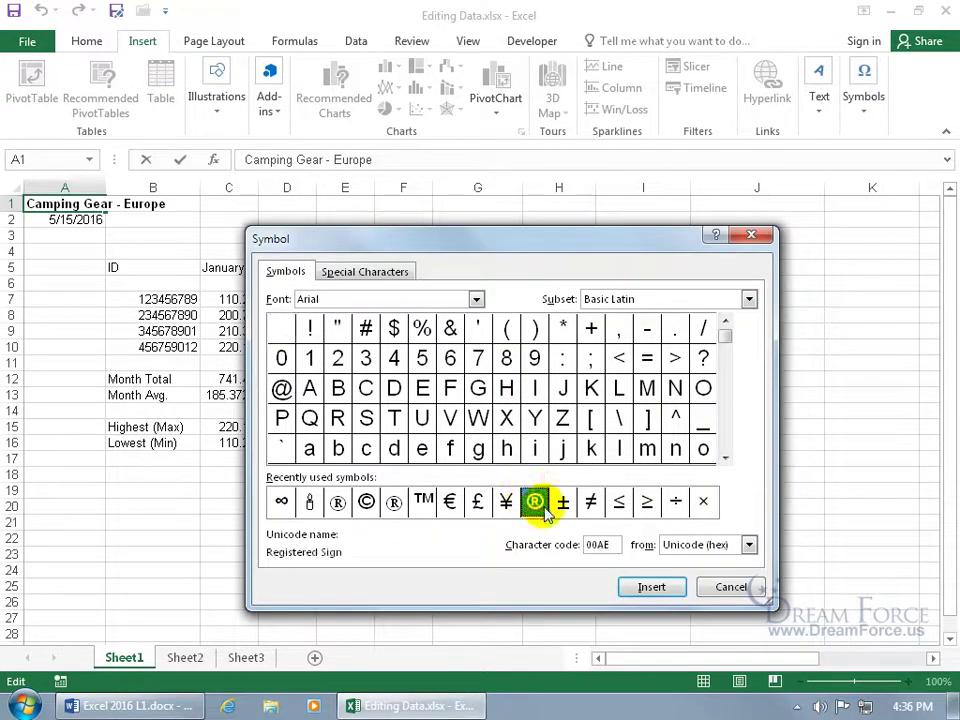
{"action": "left_click", "coordinate": [424, 502]}
{"action": "left_click", "coordinate": [654, 589]}
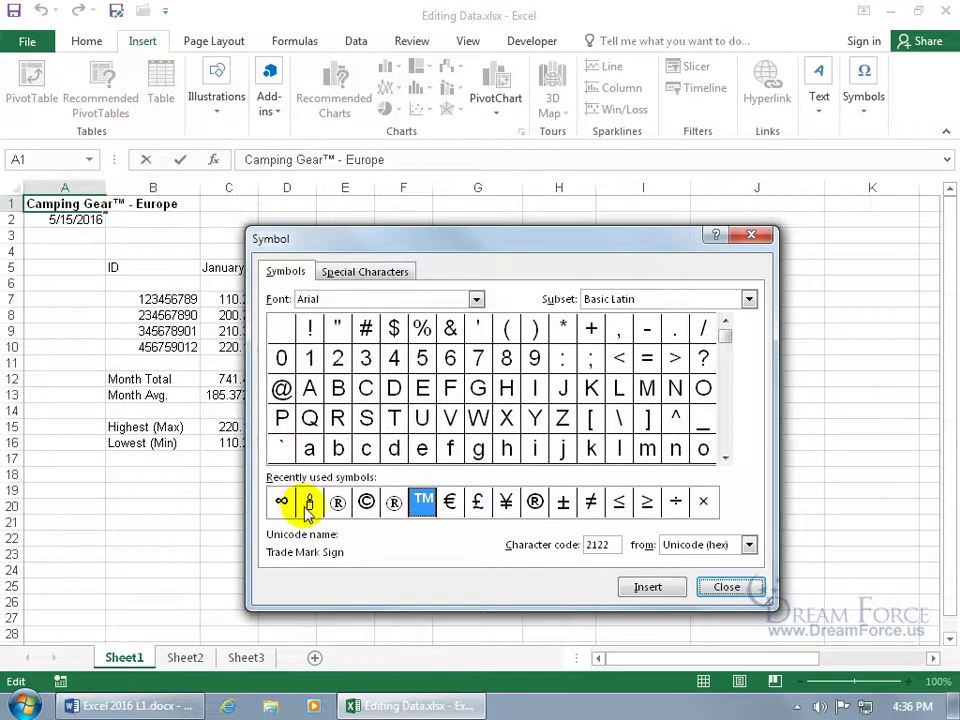
Switch the Symbol dialog's font to Wingdings to view its characters
{"action": "left_click", "coordinate": [476, 299]}
{"action": "left_click_drag", "start_coordinate": [477, 333], "coordinate": [478, 372]}
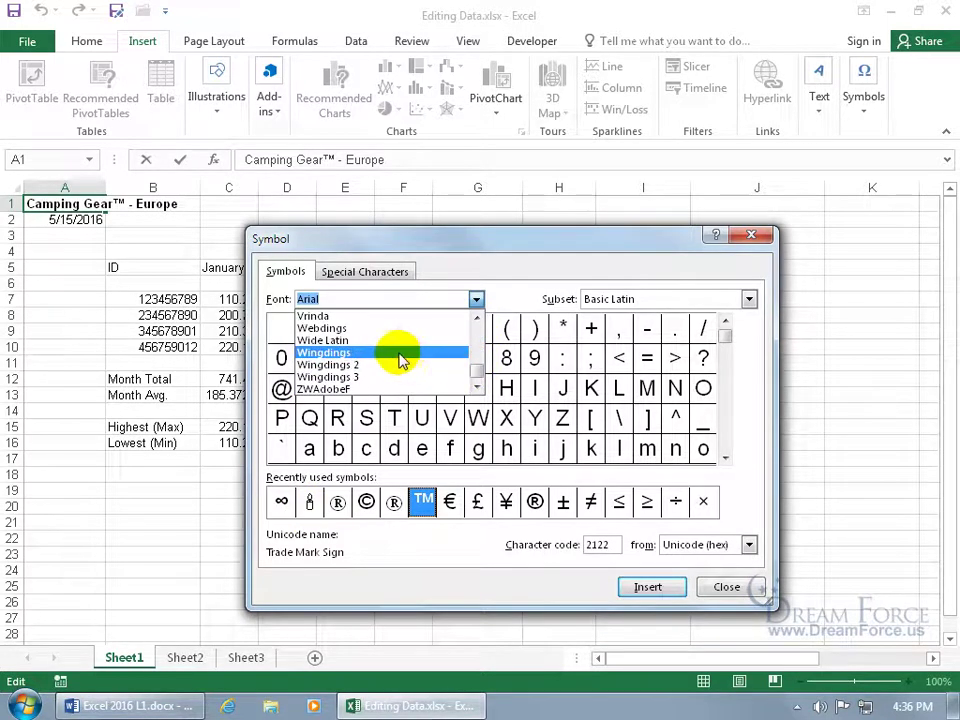
{"action": "left_click", "coordinate": [390, 354]}
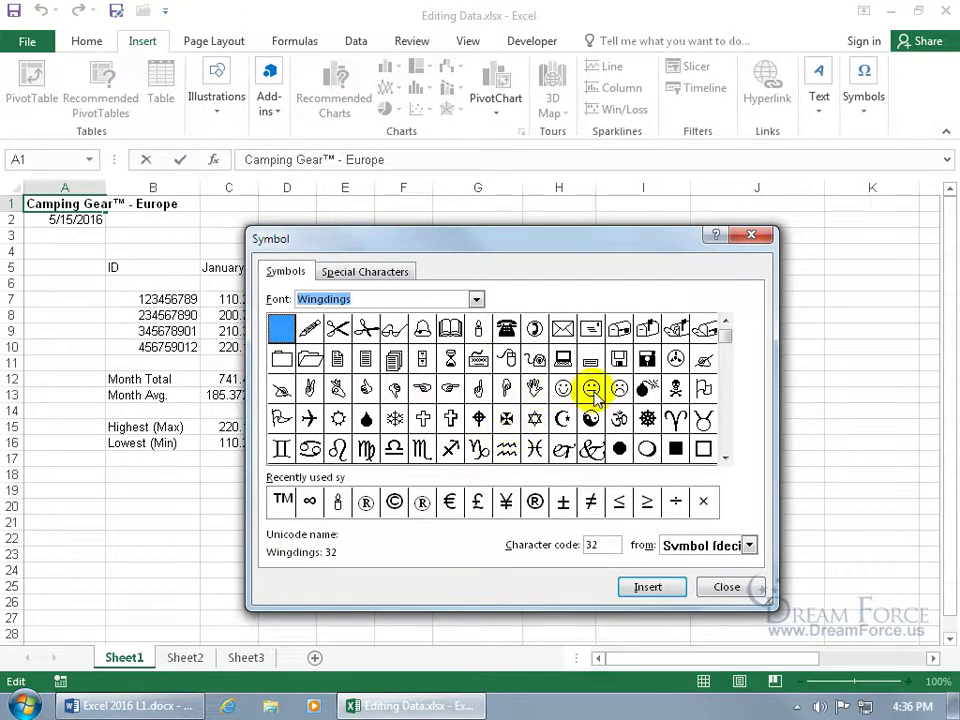
Insert a second ™ from the Special Characters list
{"action": "left_click", "coordinate": [378, 270]}
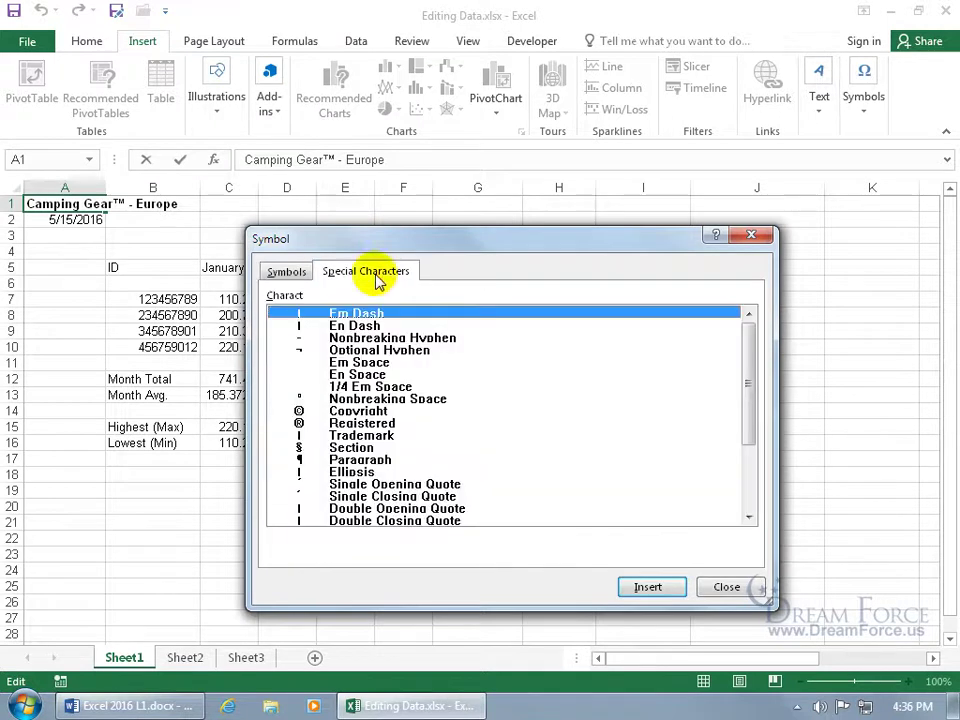
{"action": "left_click_drag", "start_coordinate": [744, 362], "coordinate": [744, 396]}
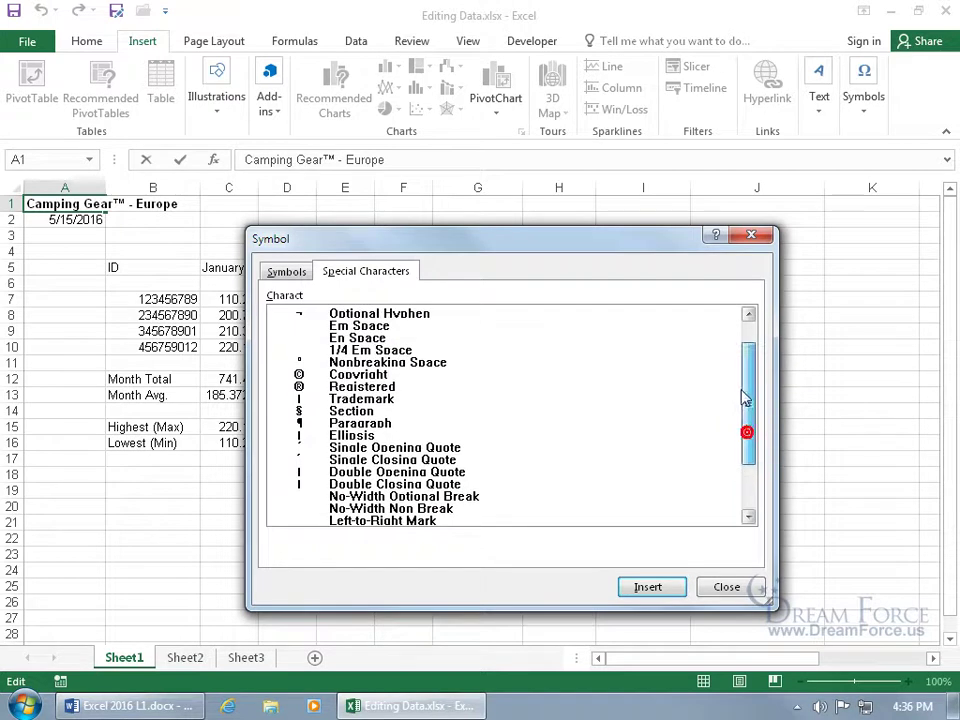
{"action": "left_click", "coordinate": [364, 375]}
{"action": "left_click", "coordinate": [362, 387]}
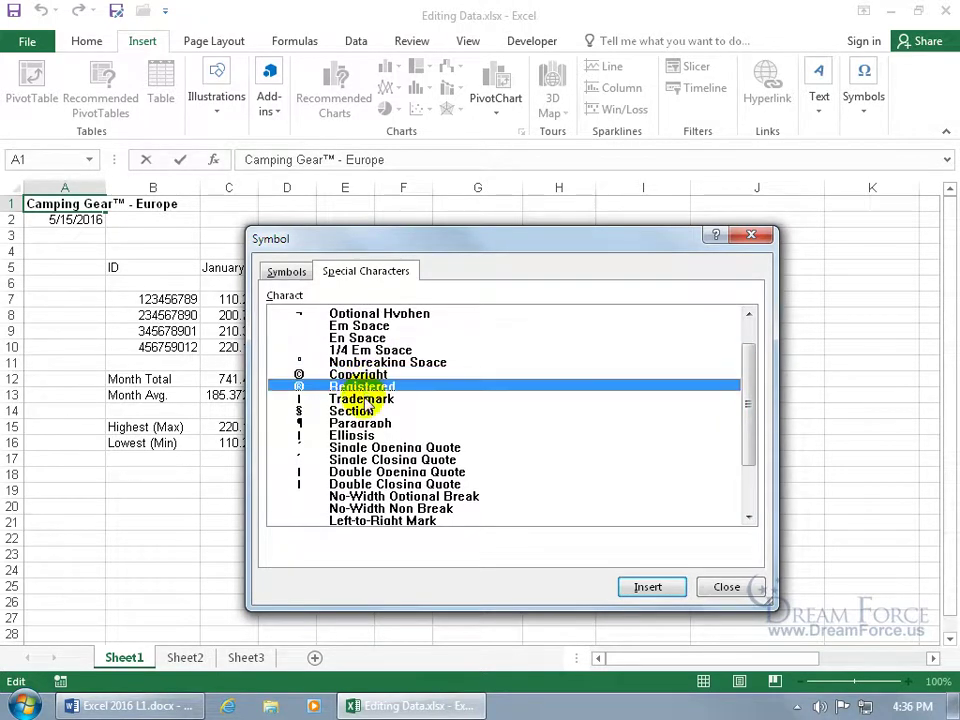
{"action": "left_click", "coordinate": [365, 399]}
{"action": "left_click", "coordinate": [638, 589]}
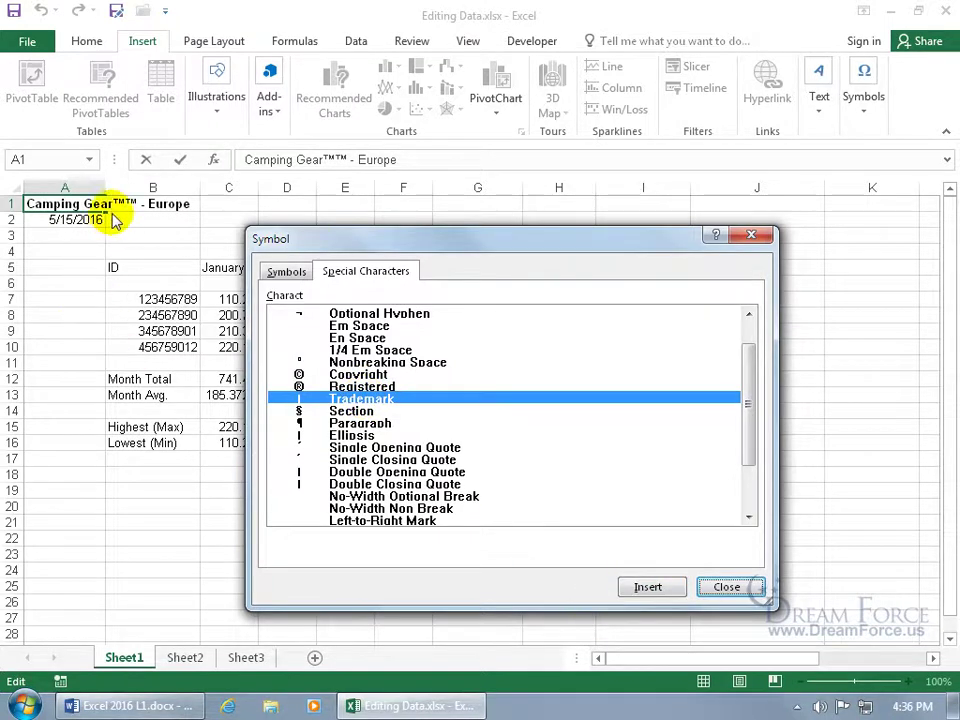
Close the Symbol dialog and delete both ™ signs, restoring 'Camping Gear - Europe'
{"action": "left_click", "coordinate": [745, 588]}
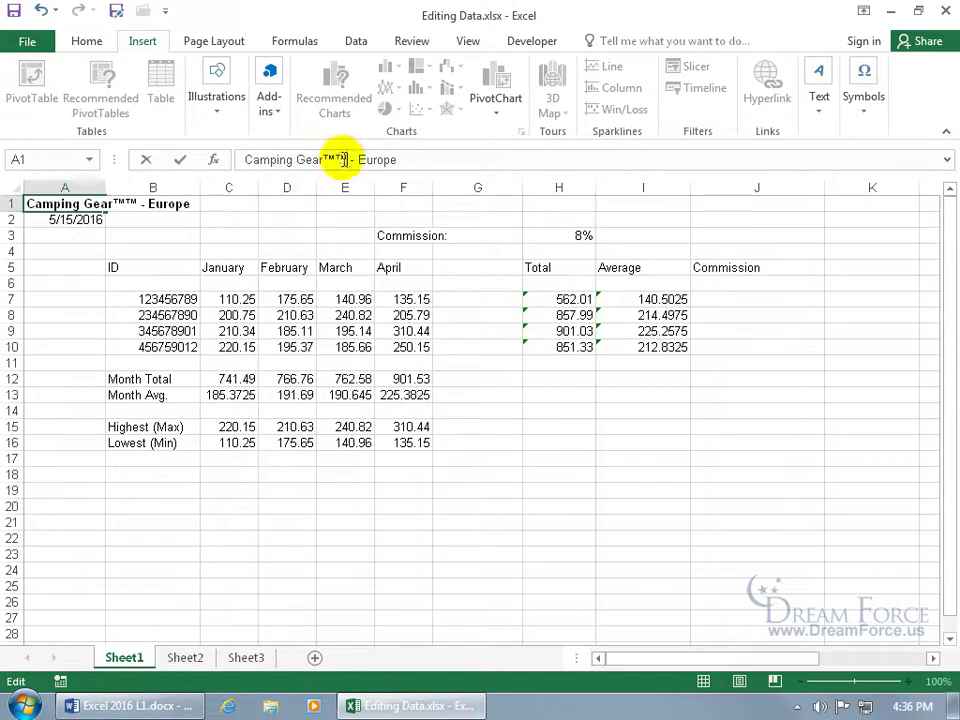
{"action": "key", "text": "BackSpace"}
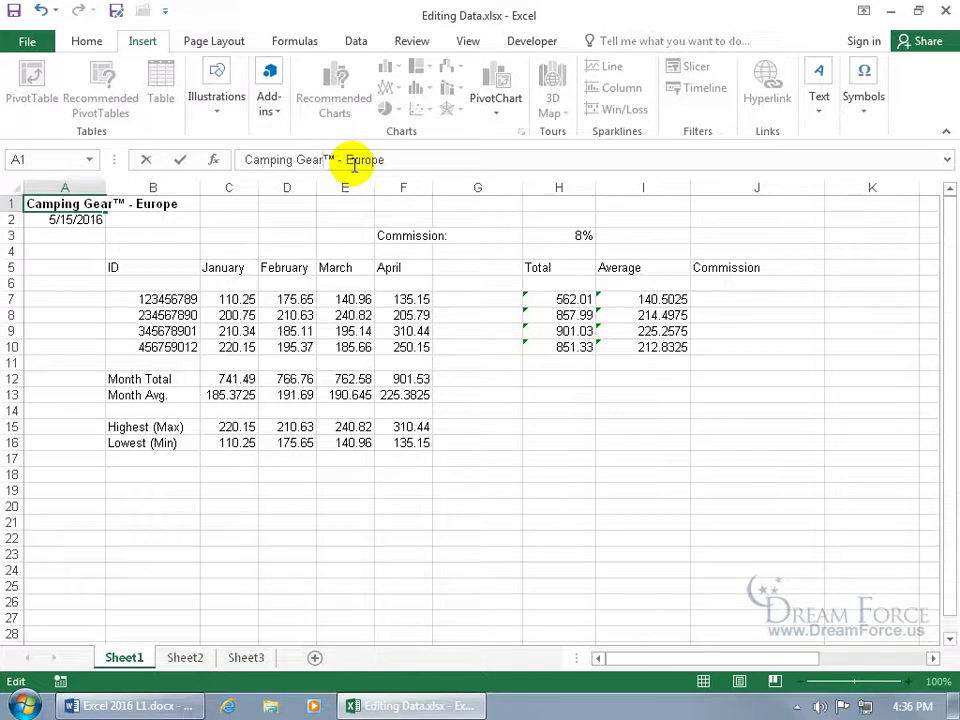
{"action": "key", "text": "BackSpace"}
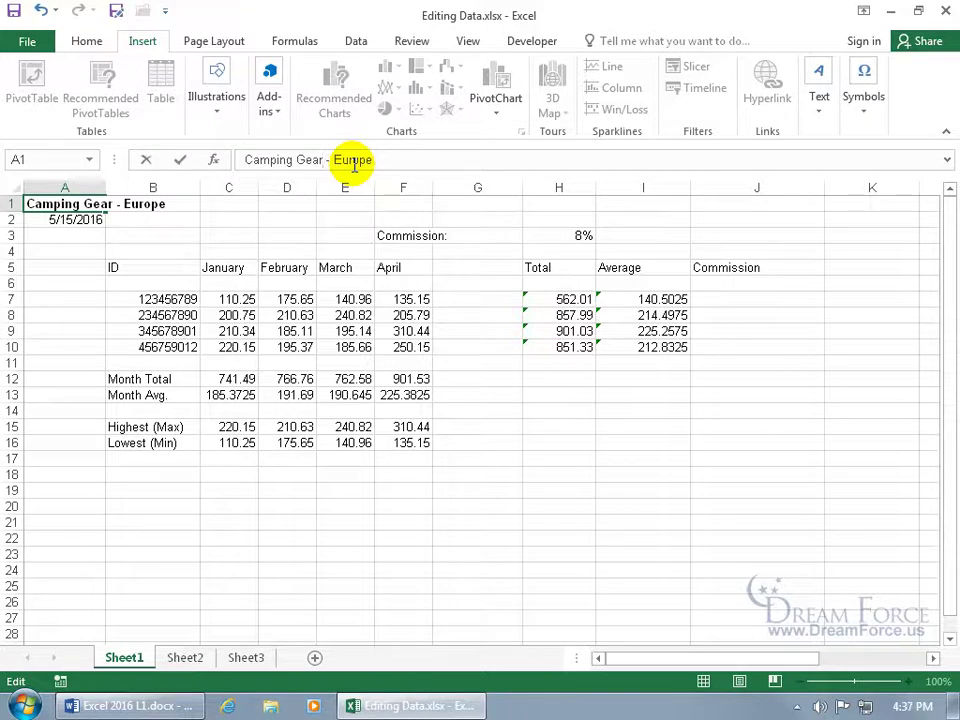
{"action": "key", "text": "Return"}
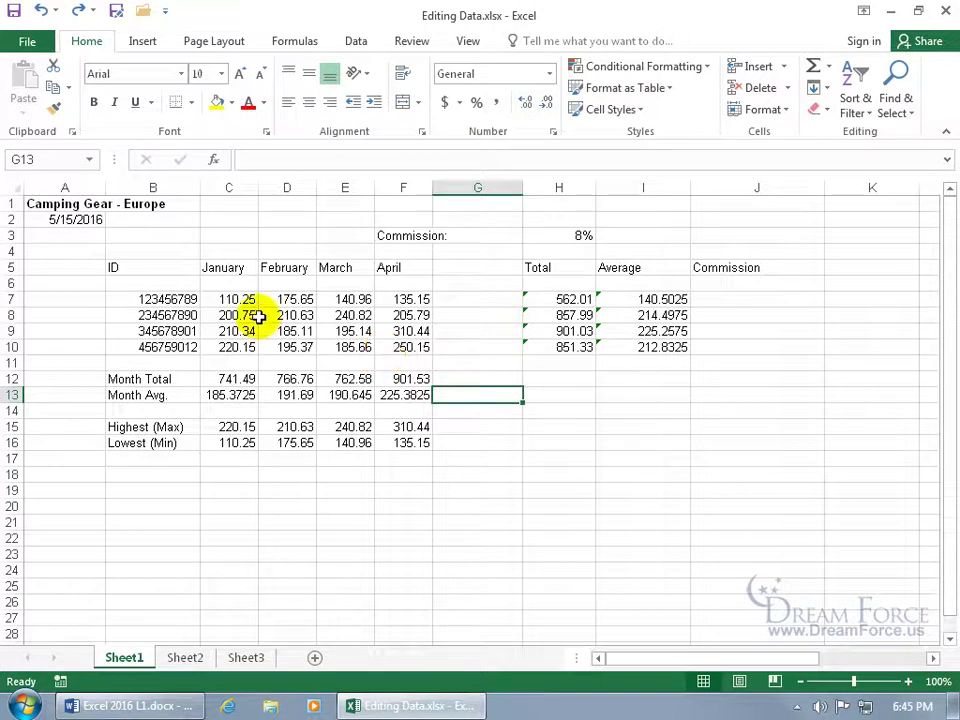
Select C7:F10, practise moving inside it with Enter, Tab and Shift+Tab, then reselect it
{"action": "left_click_drag", "start_coordinate": [236, 298], "coordinate": [399, 349]}
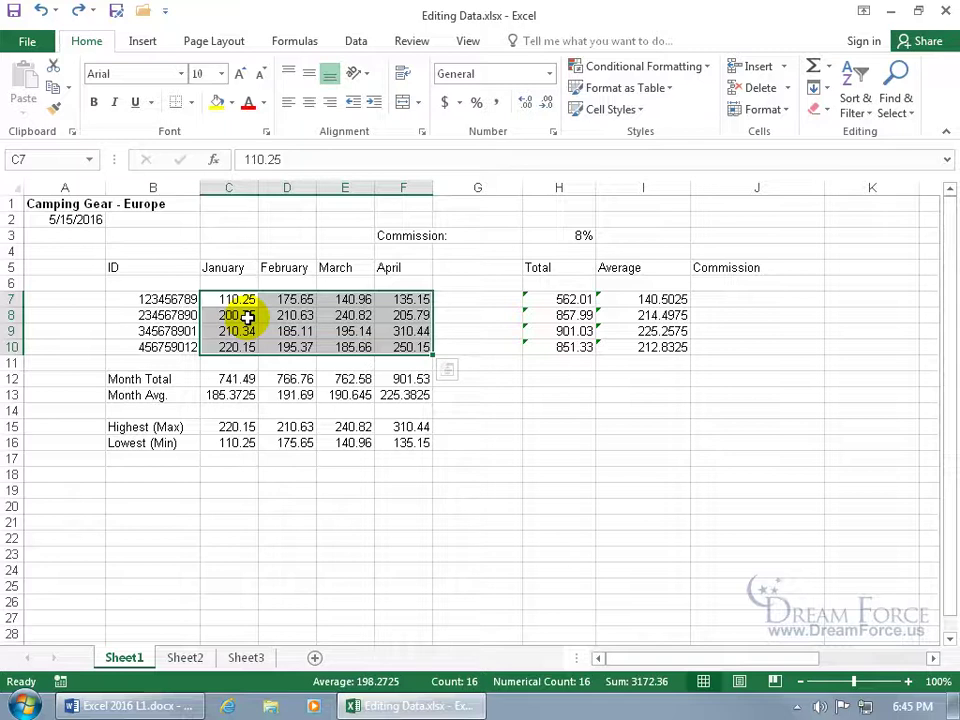
{"action": "key", "text": "Return"}
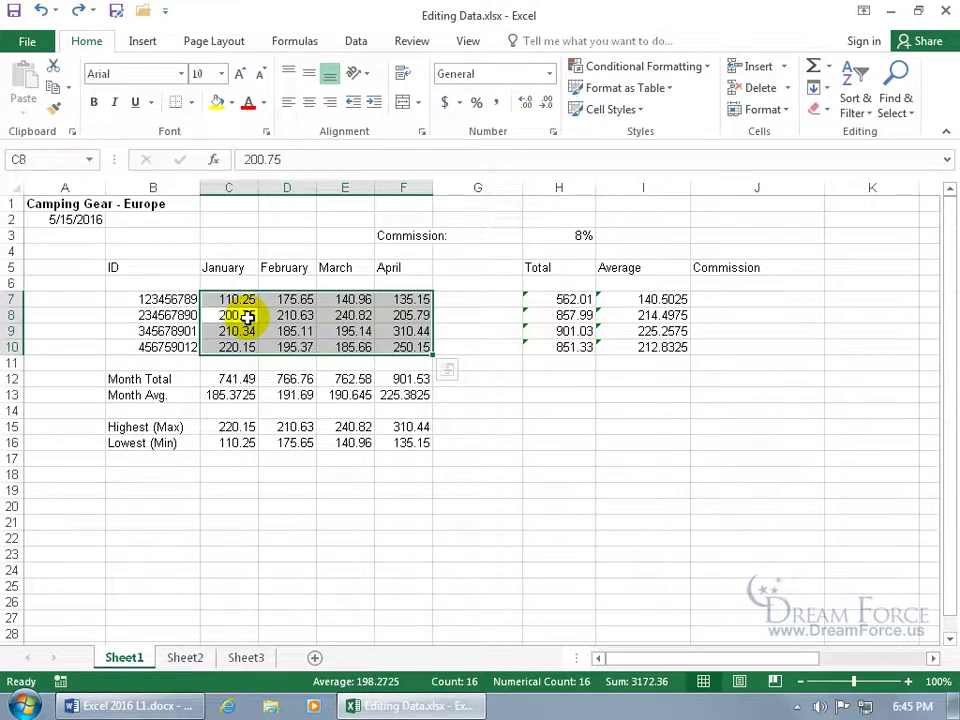
{"action": "key", "text": "Return"}
{"action": "key", "text": "Return"}
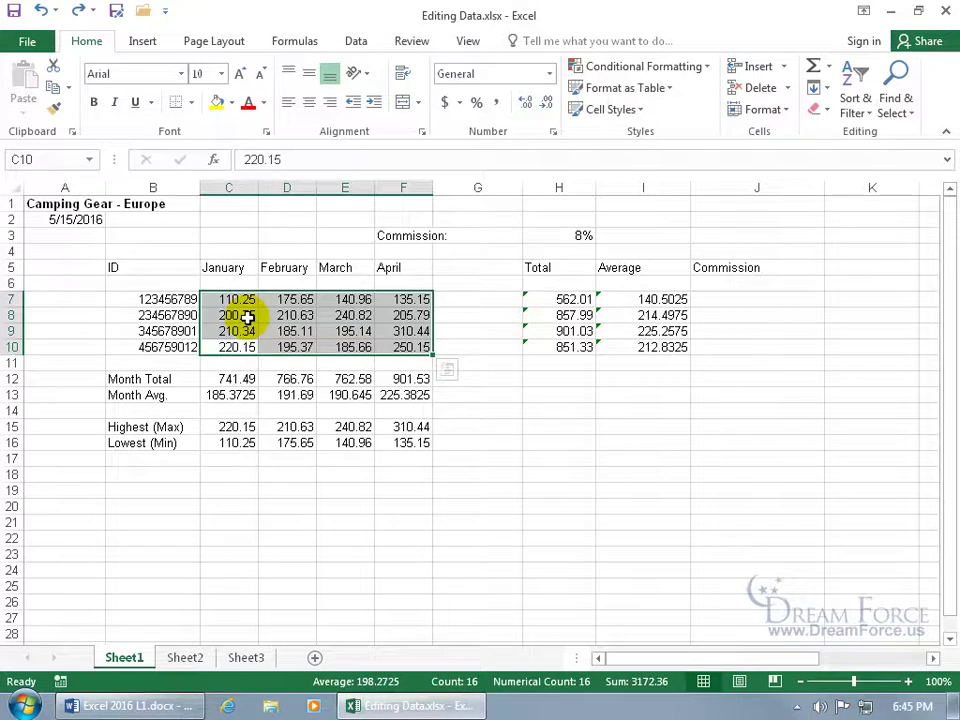
{"action": "key", "text": "Return"}
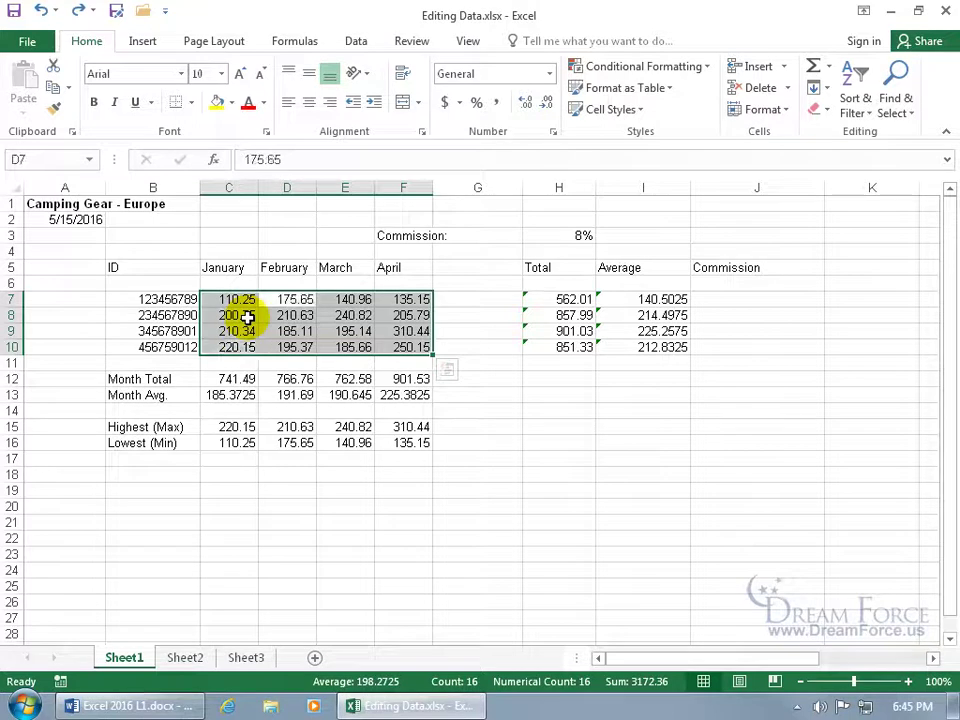
{"action": "key", "text": "Return"}
{"action": "key", "text": "Return"}
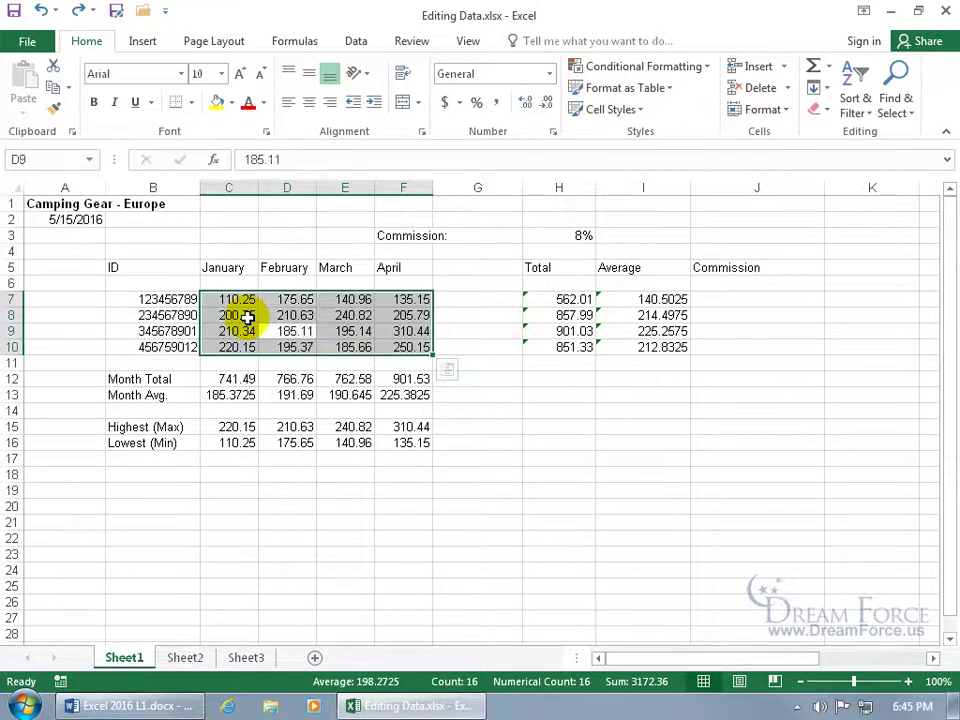
{"action": "key", "text": "Tab"}
{"action": "key", "text": "Tab"}
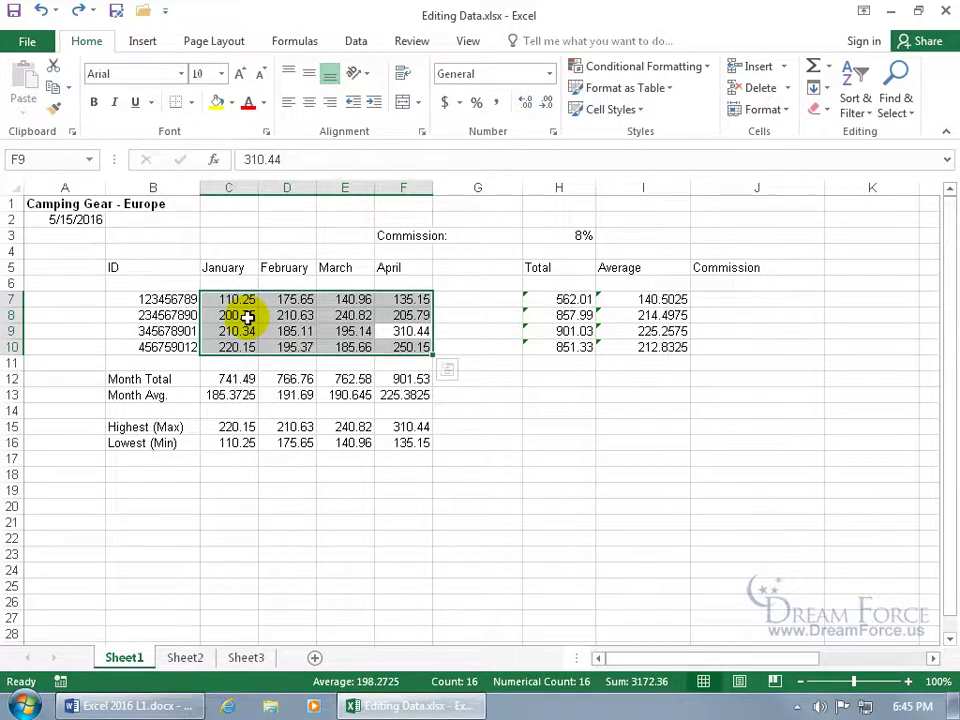
{"action": "key", "text": "shift+Tab"}
{"action": "key", "text": "shift+Tab"}
{"action": "key", "text": "shift+Tab"}
{"action": "left_click_drag", "start_coordinate": [237, 303], "coordinate": [390, 349]}
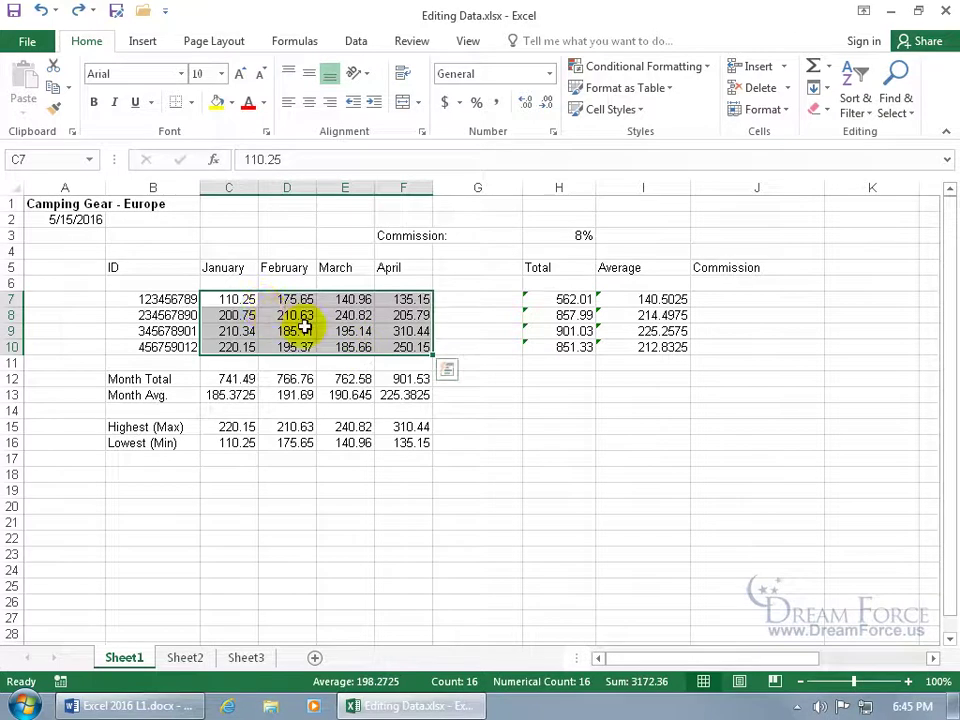
Enter trial values 1, 515, 51 and 15 down C7:C10
{"action": "type", "text": "1"}
{"action": "key", "text": "Return"}
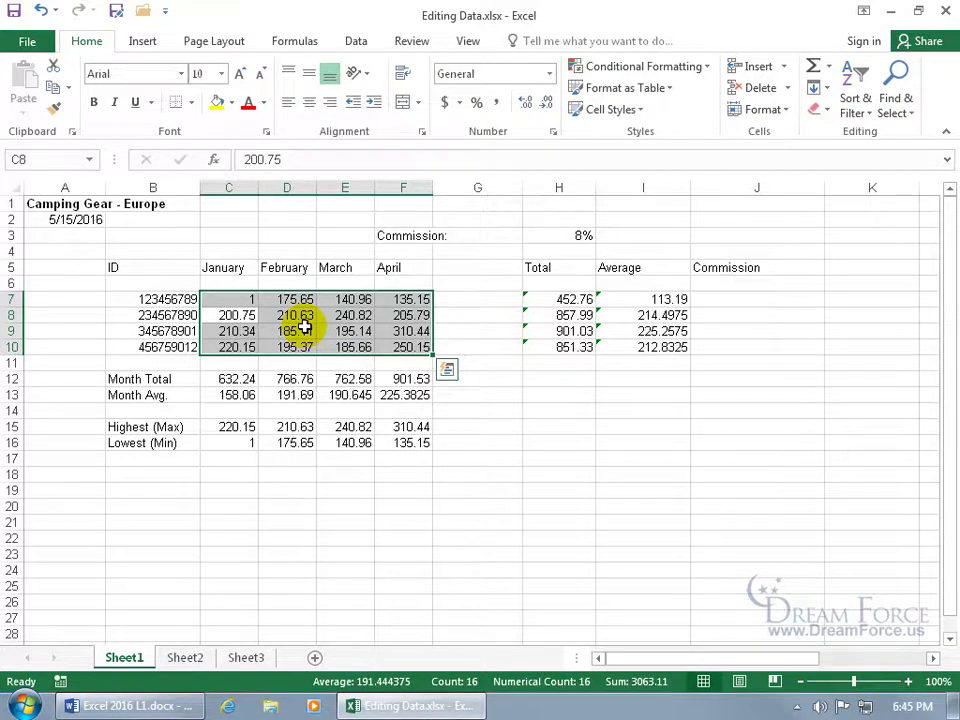
{"action": "type", "text": "515"}
{"action": "key", "text": "Return"}
{"action": "type", "text": "51"}
{"action": "key", "text": "Return"}
{"action": "type", "text": "15"}
{"action": "key", "text": "Return"}
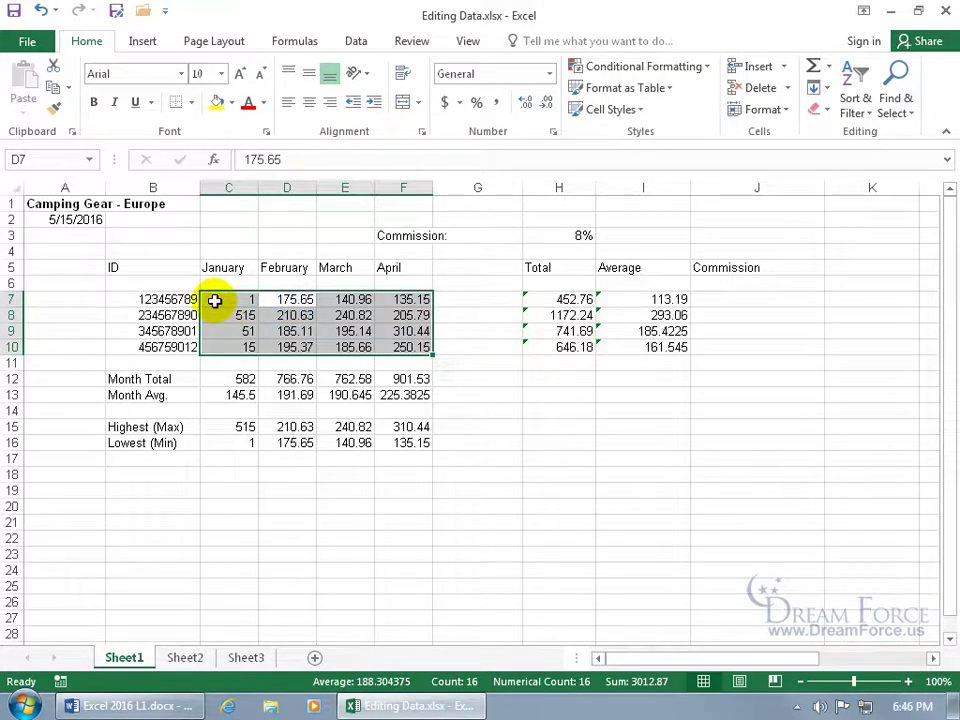
Fill C7:F7 with 15 in each month
{"action": "key", "text": "shift+Tab"}
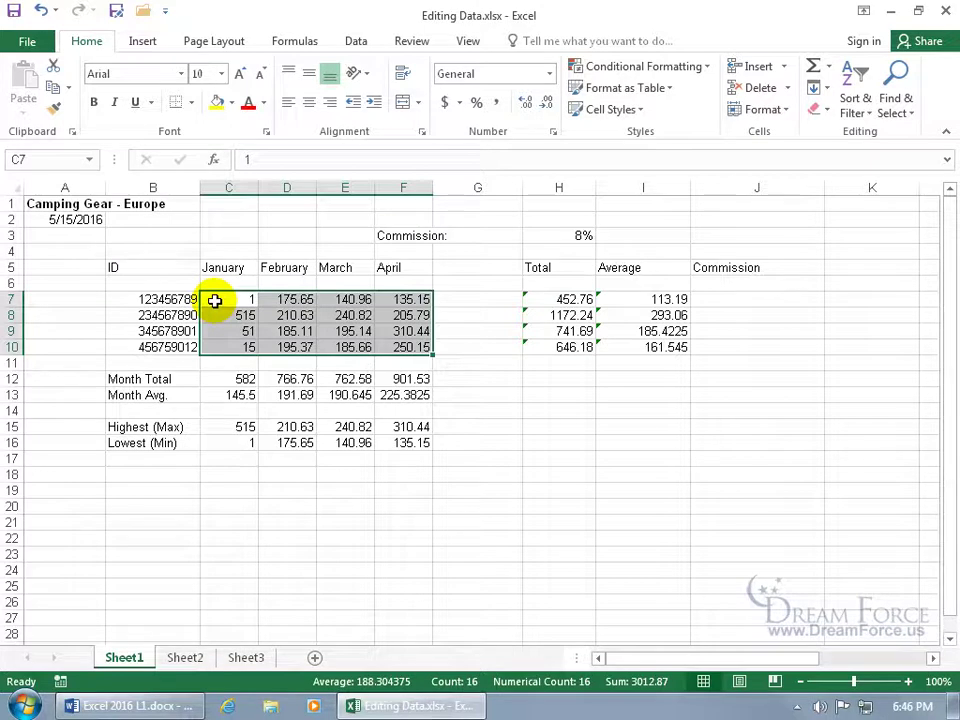
{"action": "type", "text": "15"}
{"action": "key", "text": "Tab"}
{"action": "type", "text": "15"}
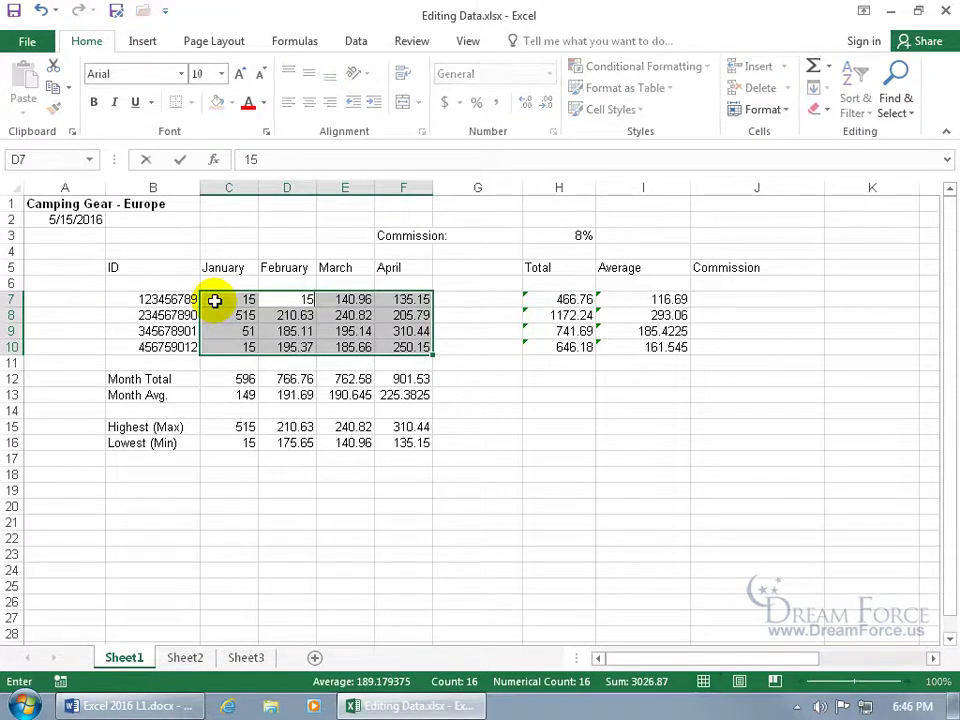
{"action": "key", "text": "Tab"}
{"action": "type", "text": "15"}
{"action": "key", "text": "Tab"}
{"action": "type", "text": "15"}
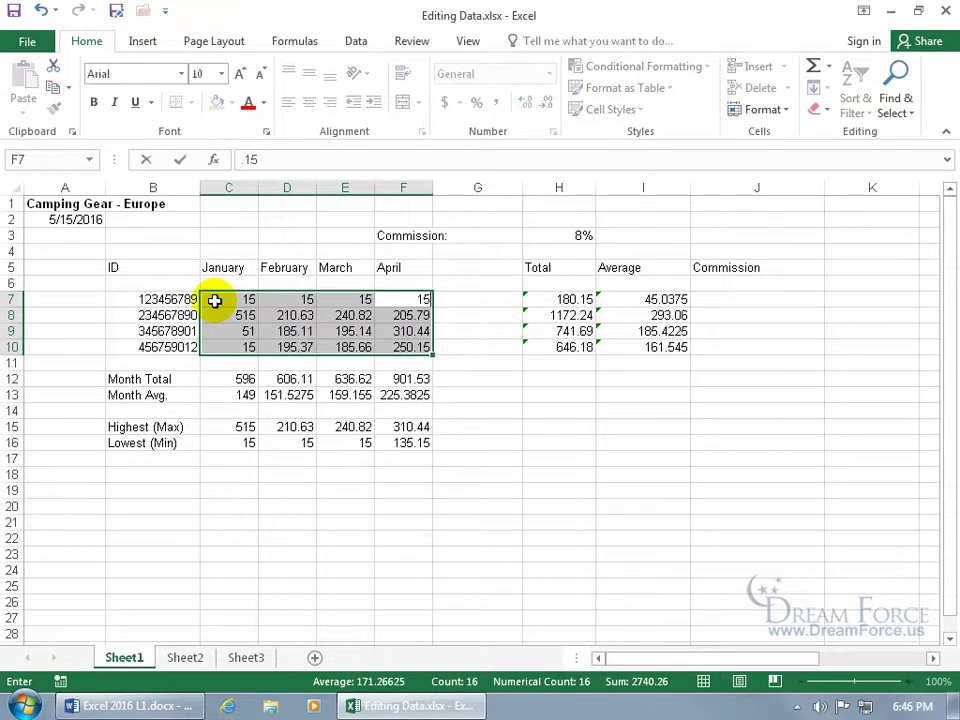
{"action": "key", "text": "Tab"}
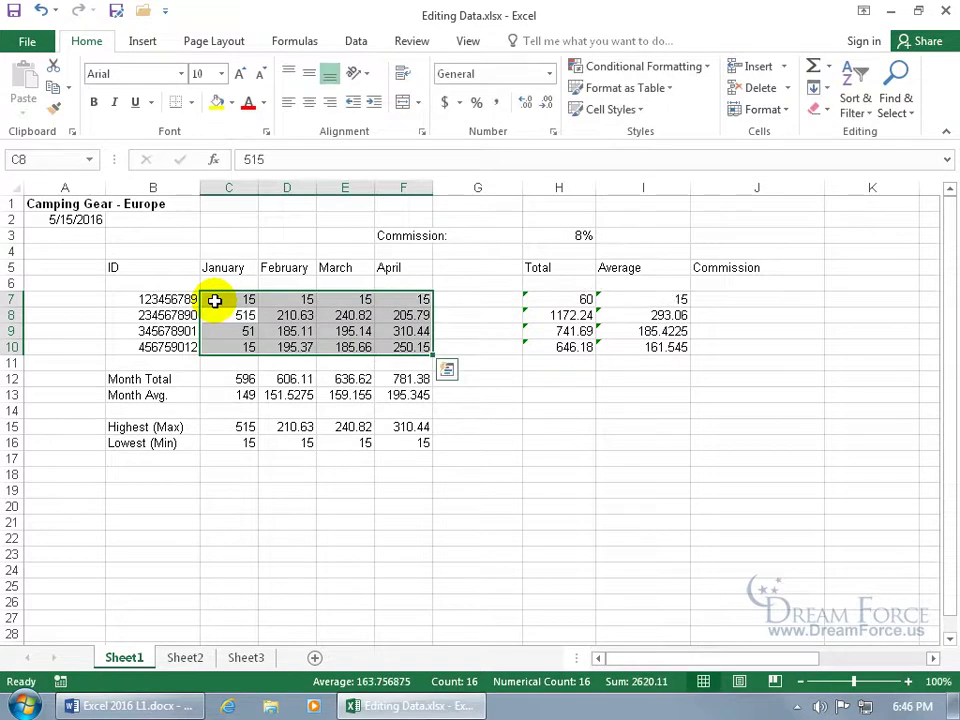
Enter 15 and 45 in C8:D8, then set E8 to 54
{"action": "type", "text": "15"}
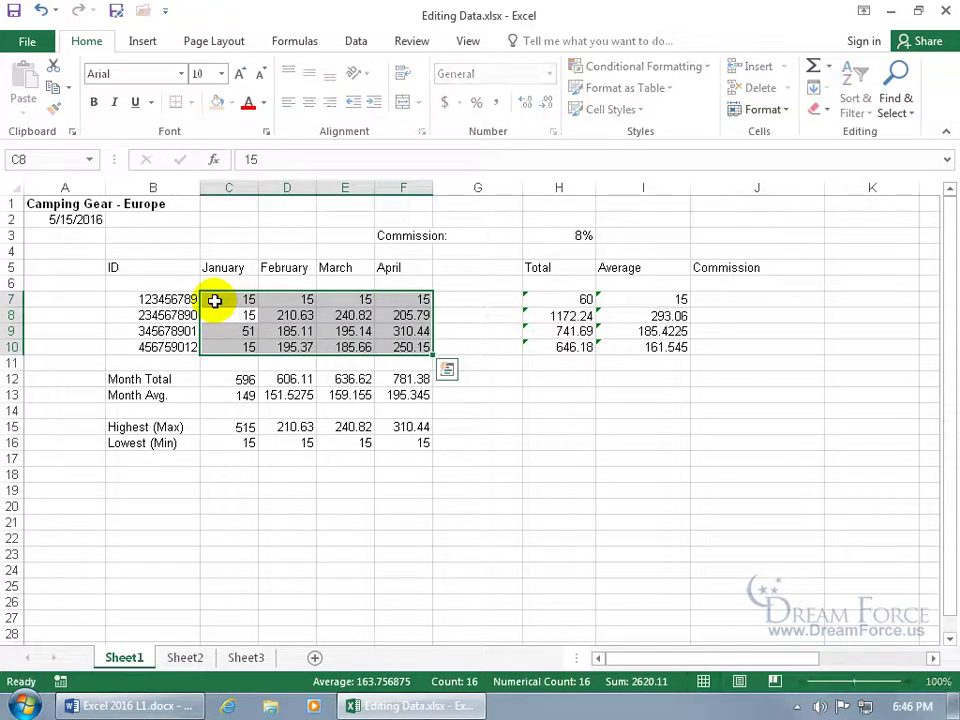
{"action": "key", "text": "Tab"}
{"action": "type", "text": "45"}
{"action": "key", "text": "Tab"}
{"action": "type", "text": "15"}
{"action": "key", "text": "Tab"}
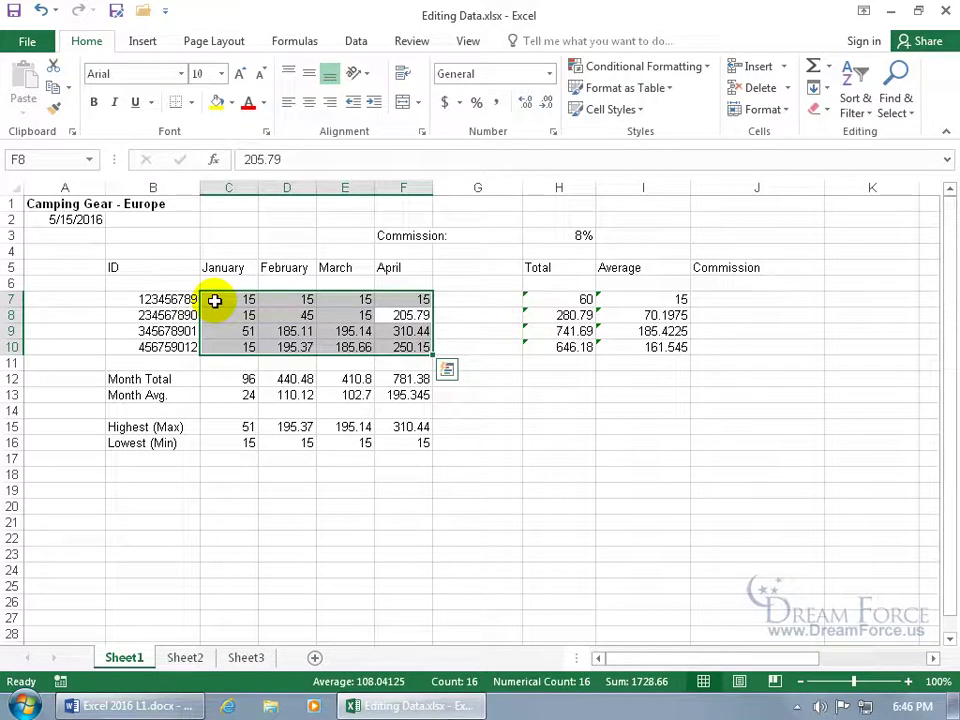
{"action": "key", "text": "shift+Tab"}
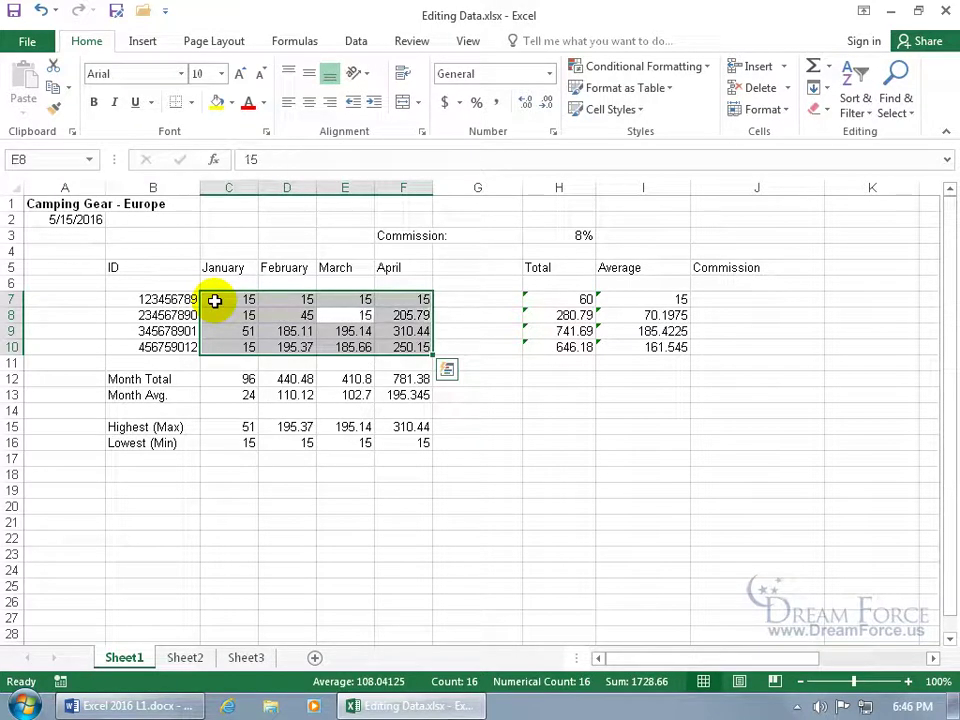
{"action": "type", "text": "54"}
{"action": "key", "text": "Tab"}
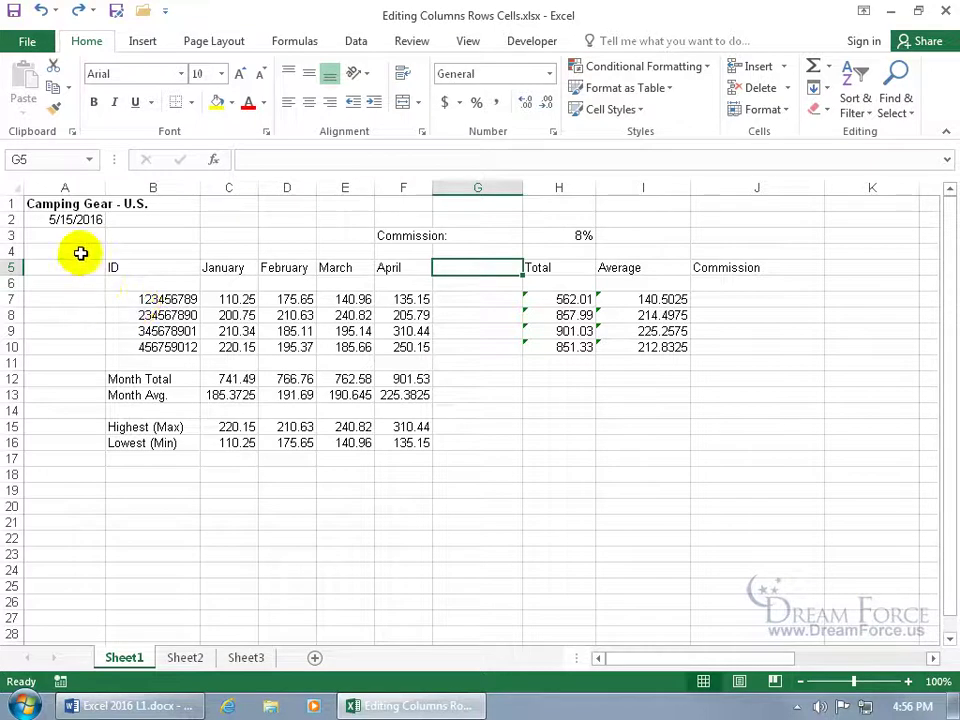
Insert one blank column before the table, then three more before columns A:C
{"action": "right_click", "coordinate": [68, 188]}
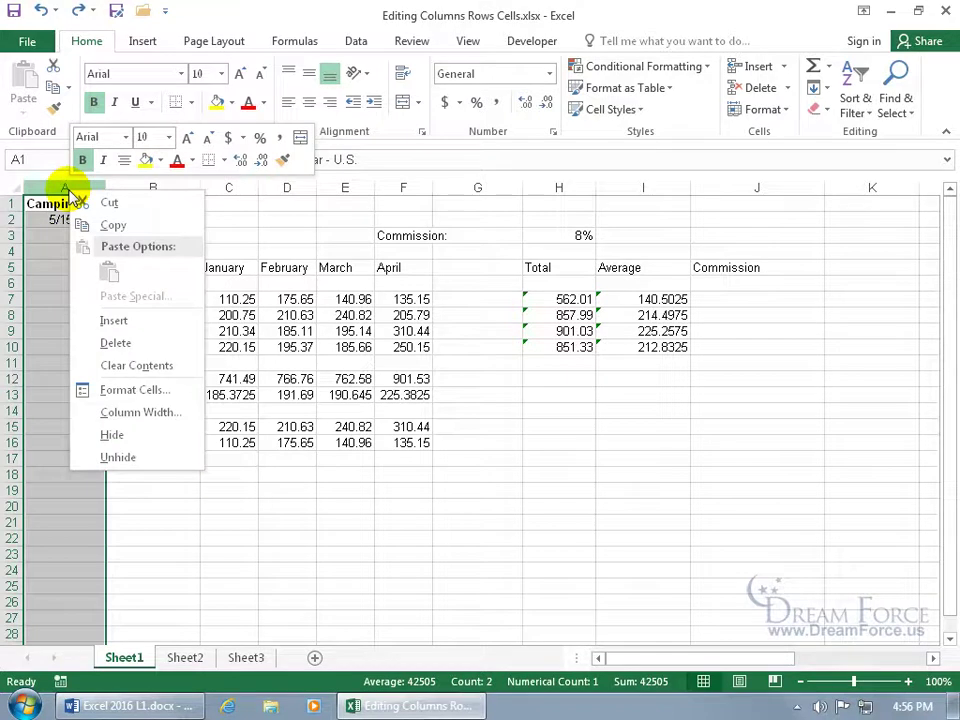
{"action": "left_click", "coordinate": [113, 320]}
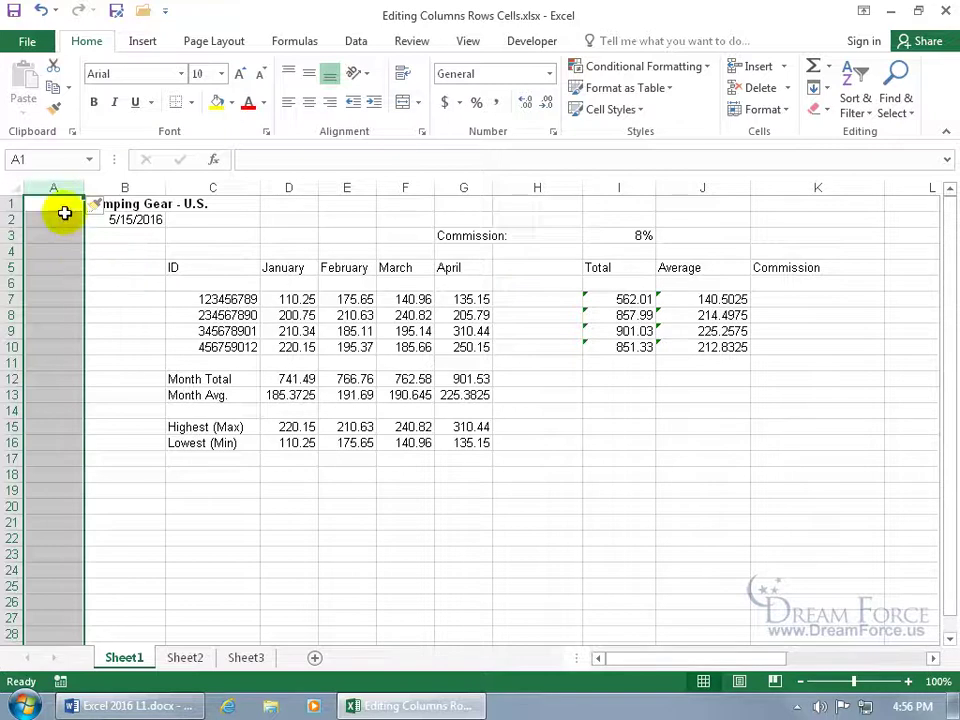
{"action": "left_click_drag", "start_coordinate": [57, 187], "coordinate": [195, 190]}
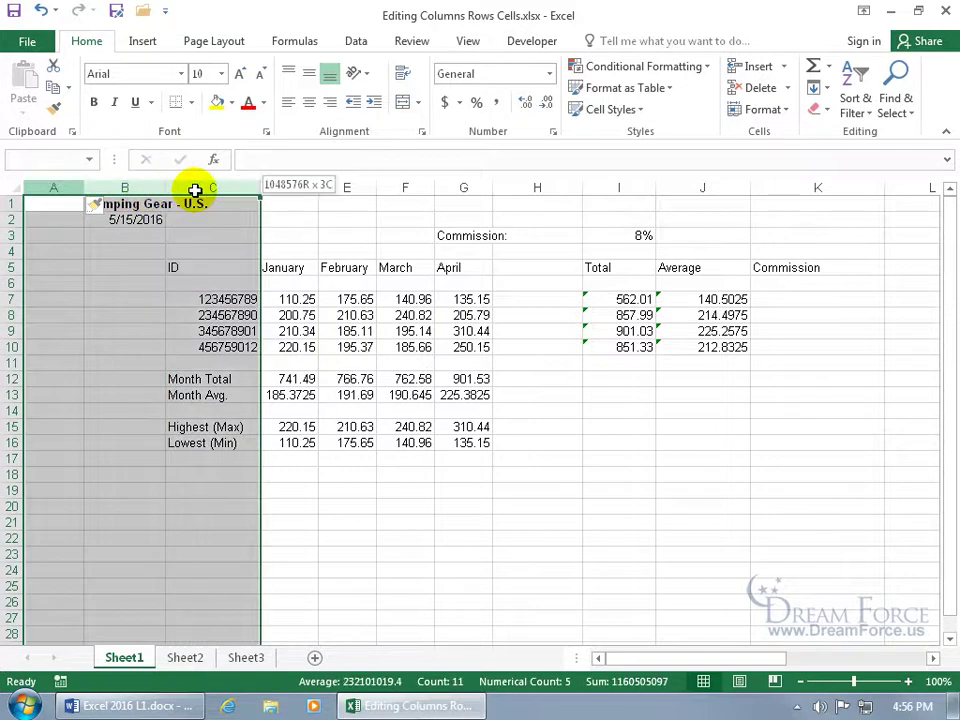
{"action": "left_click", "coordinate": [194, 189]}
{"action": "left_click_drag", "start_coordinate": [69, 188], "coordinate": [230, 189]}
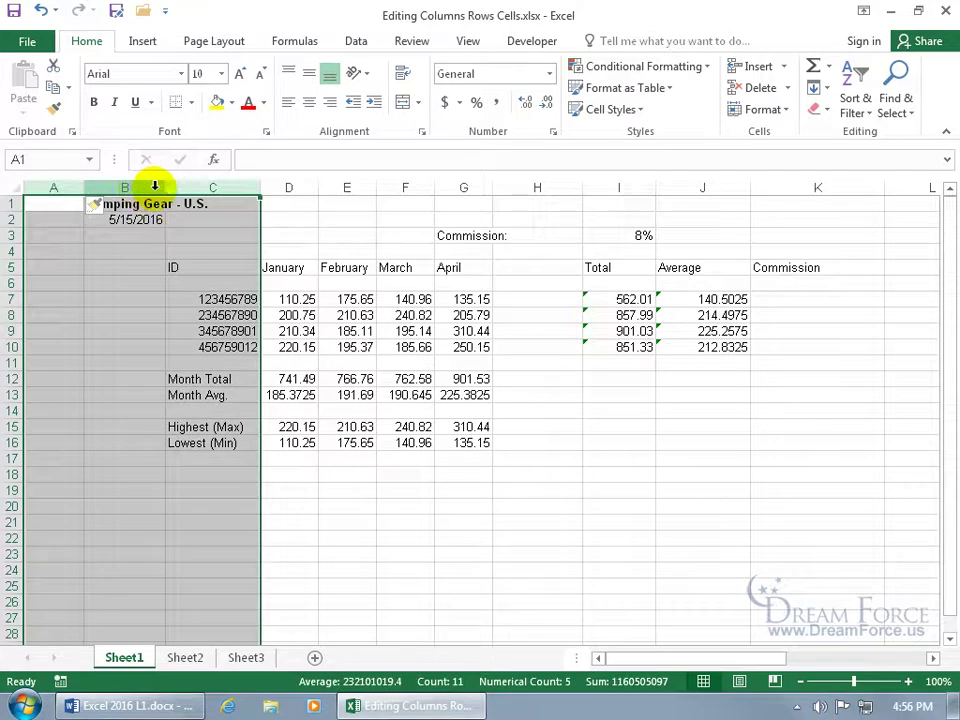
{"action": "right_click", "coordinate": [189, 186]}
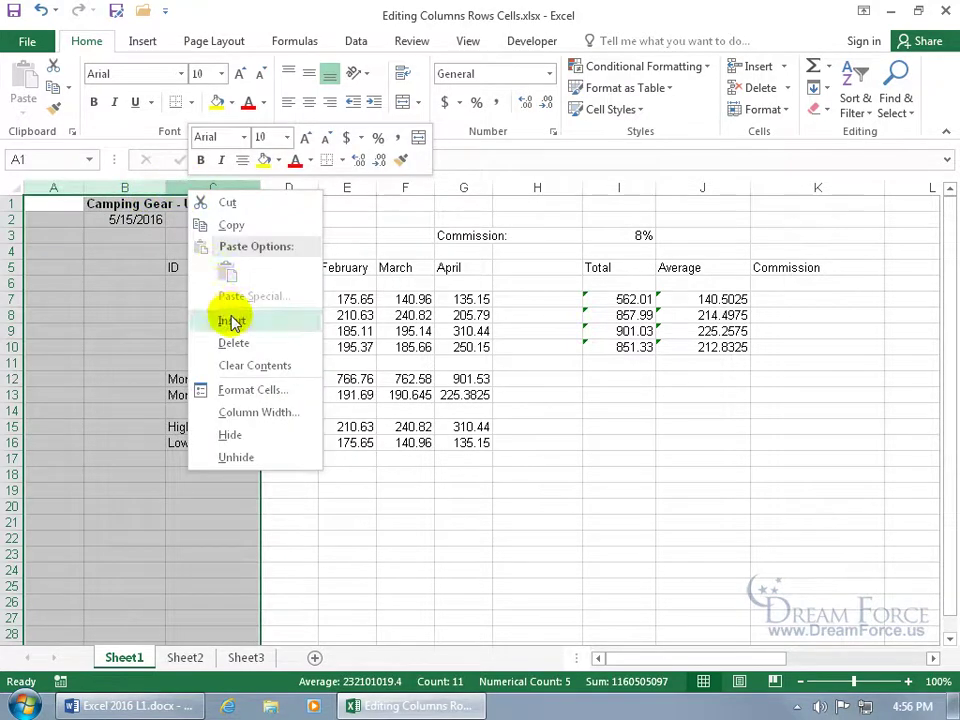
{"action": "left_click", "coordinate": [231, 319]}
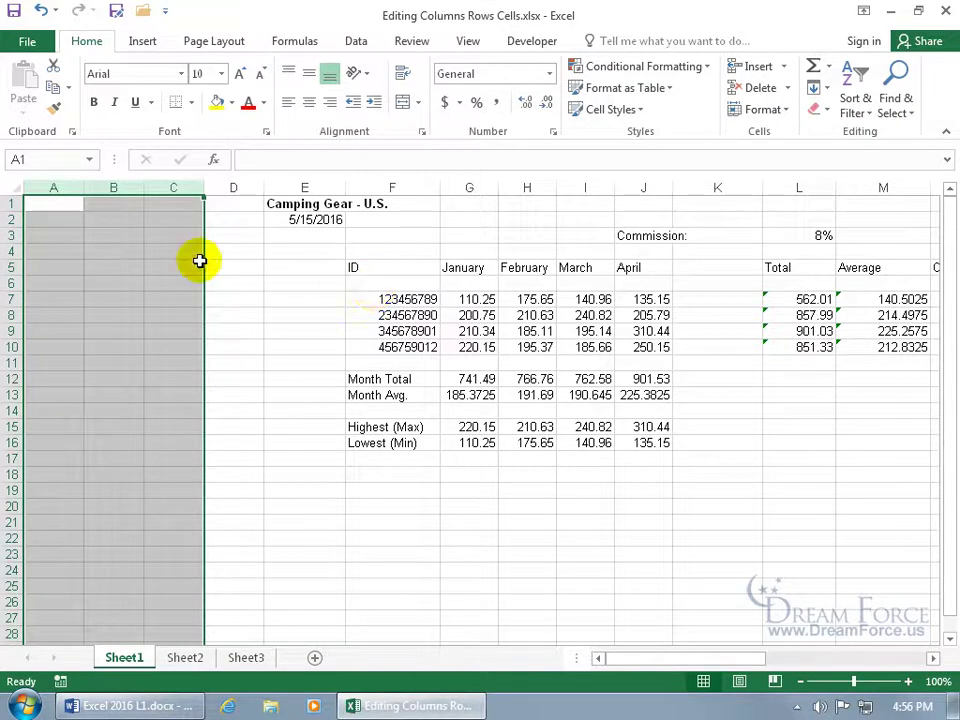
Delete the three inserted blank columns A to C
{"action": "right_click", "coordinate": [113, 188]}
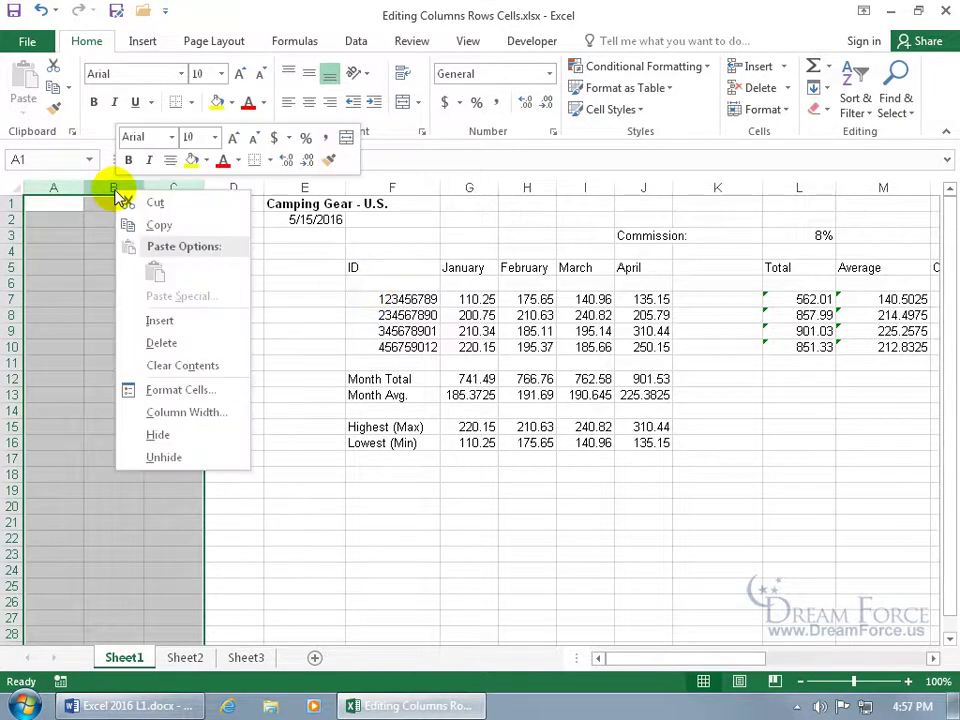
{"action": "left_click", "coordinate": [157, 342]}
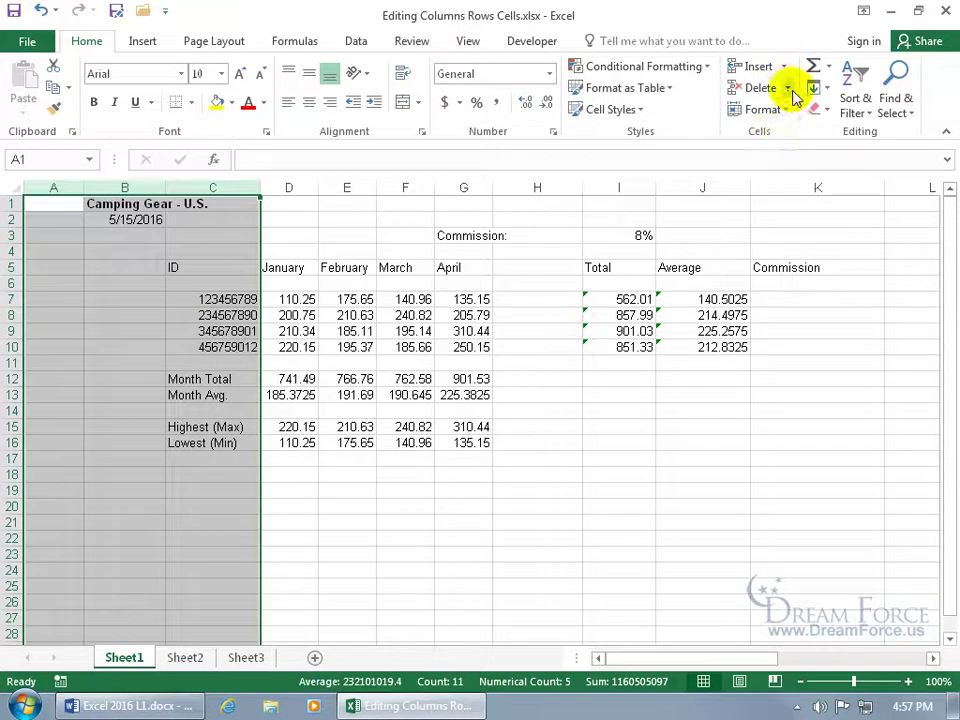
{"action": "left_click", "coordinate": [790, 92]}
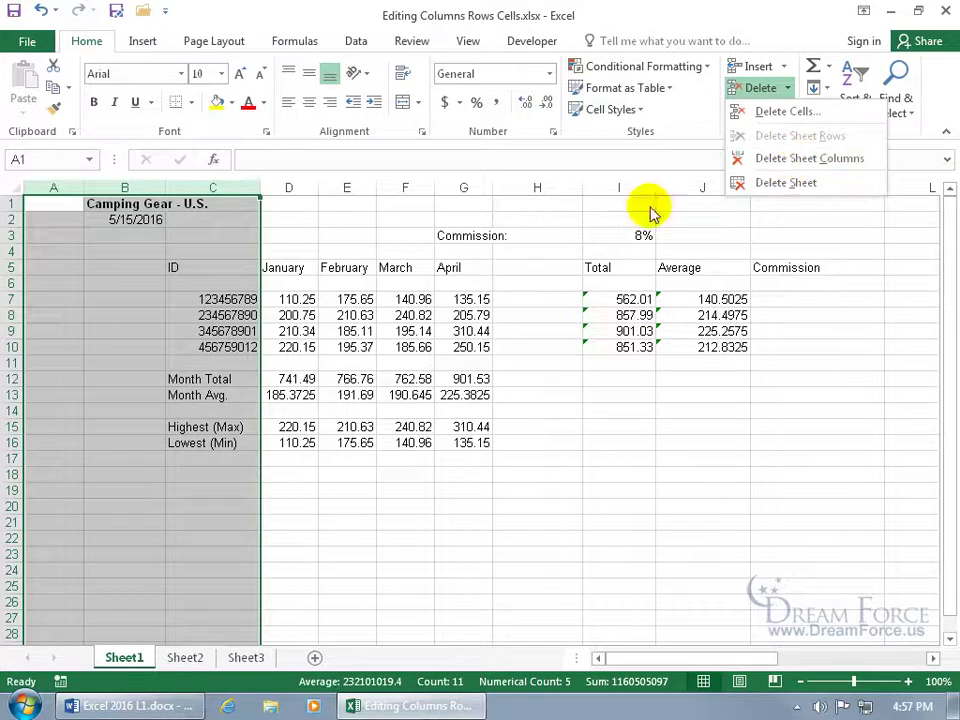
{"action": "left_click", "coordinate": [42, 219]}
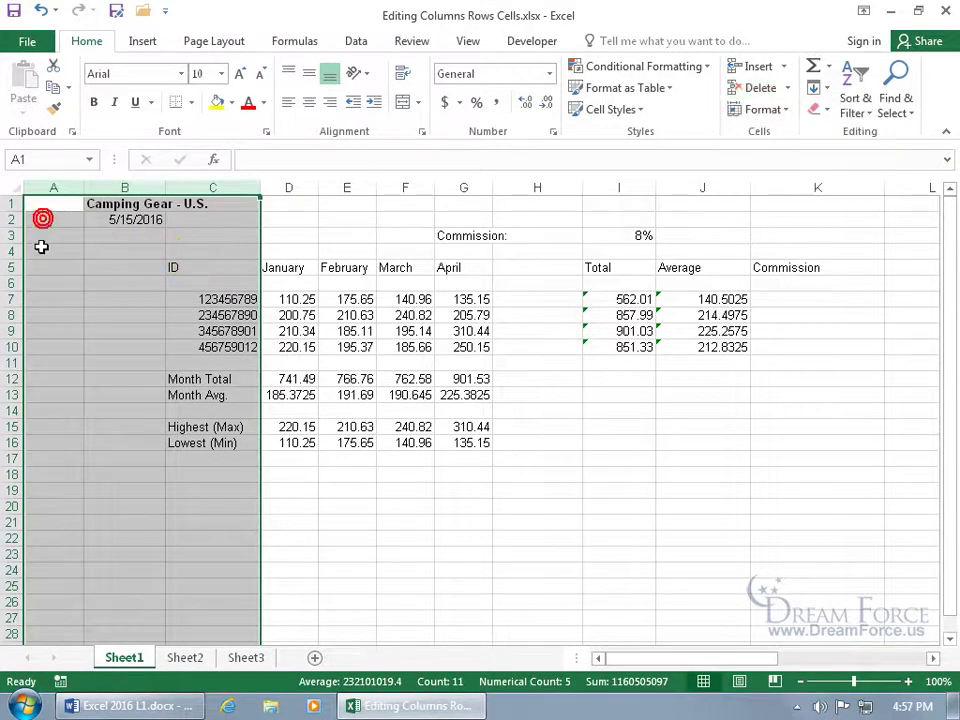
Delete the leftover blank column A so the Camping Gear - U.S. title returns to A1
{"action": "left_click", "coordinate": [41, 243]}
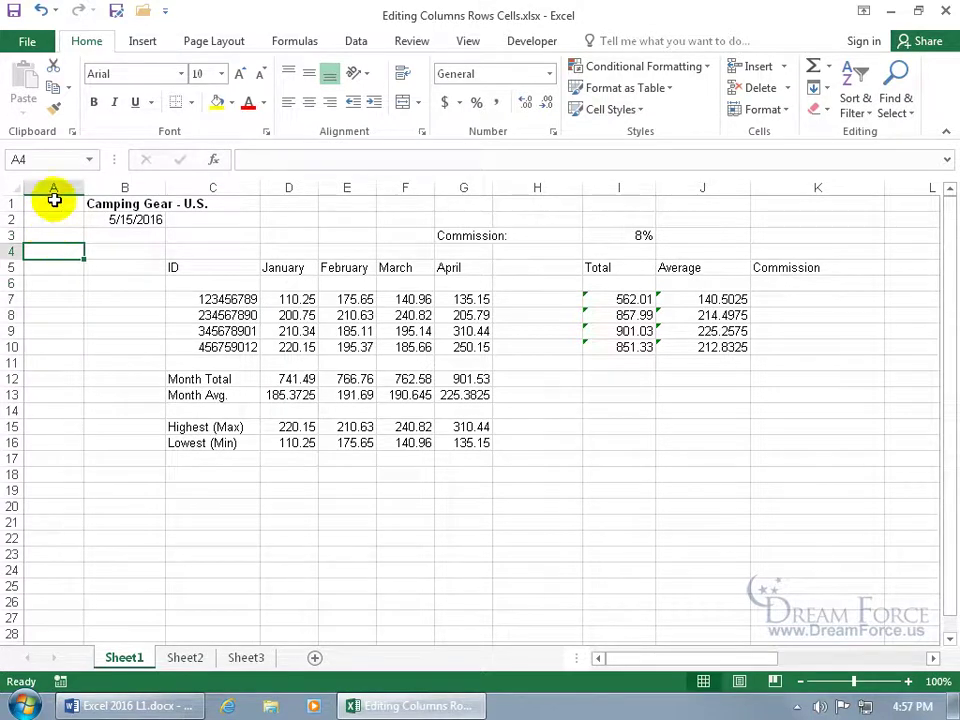
{"action": "left_click", "coordinate": [53, 188]}
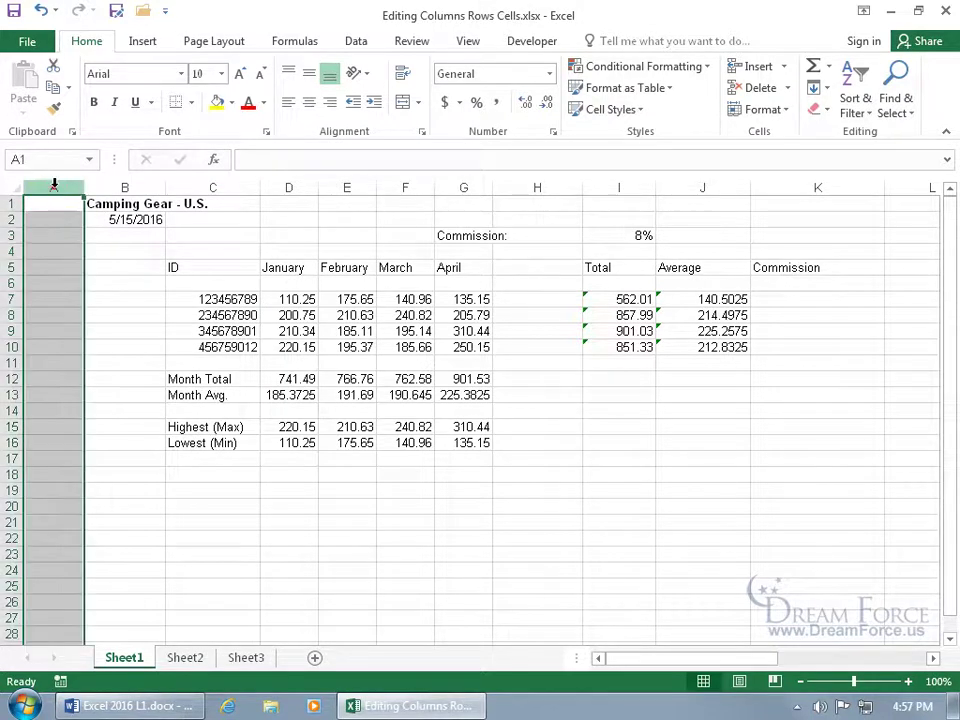
{"action": "left_click", "coordinate": [56, 248]}
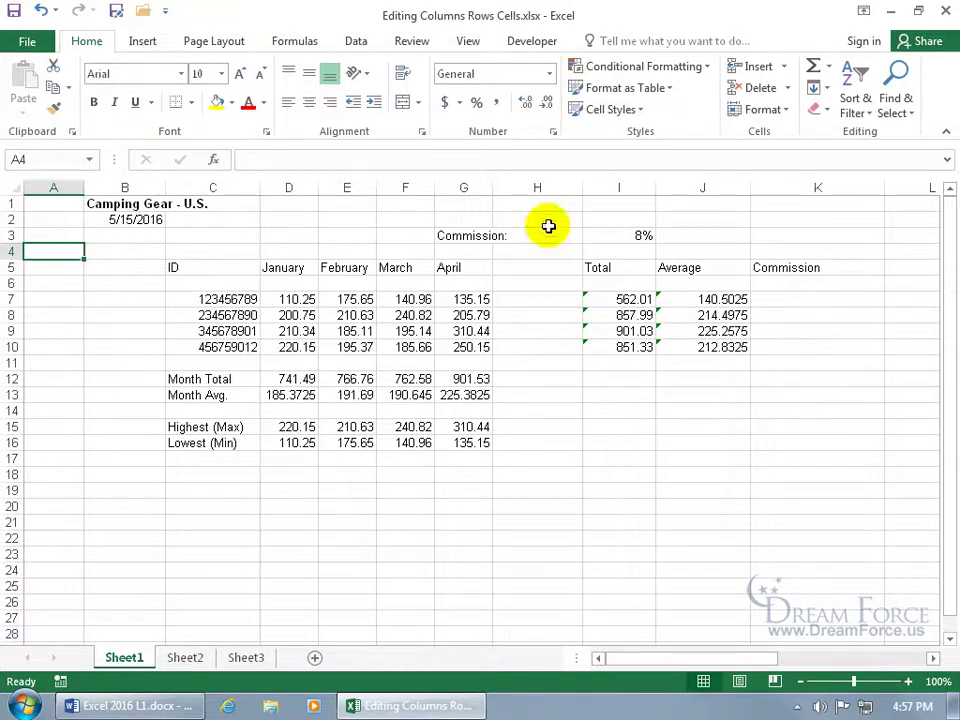
{"action": "left_click", "coordinate": [788, 90]}
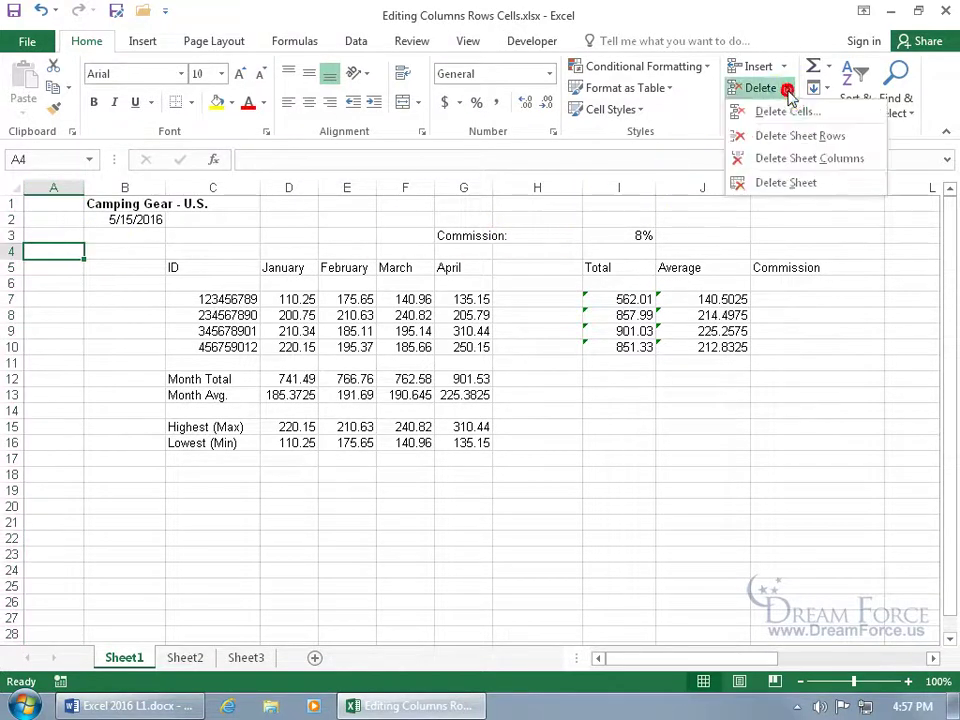
{"action": "left_click", "coordinate": [822, 159]}
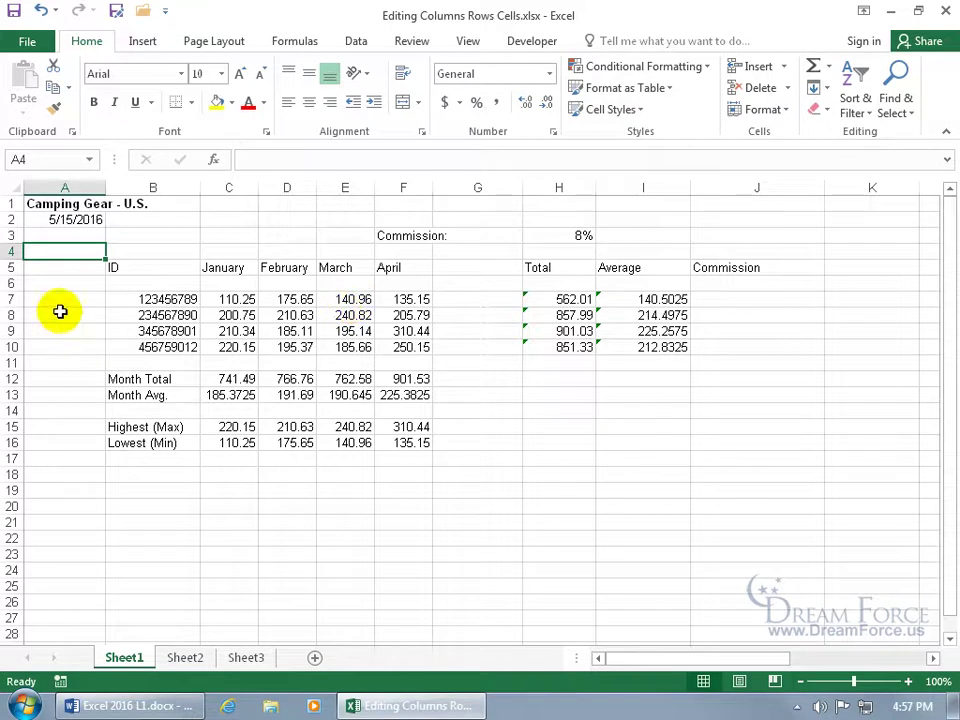
{"action": "left_click_drag", "start_coordinate": [11, 265], "coordinate": [9, 311]}
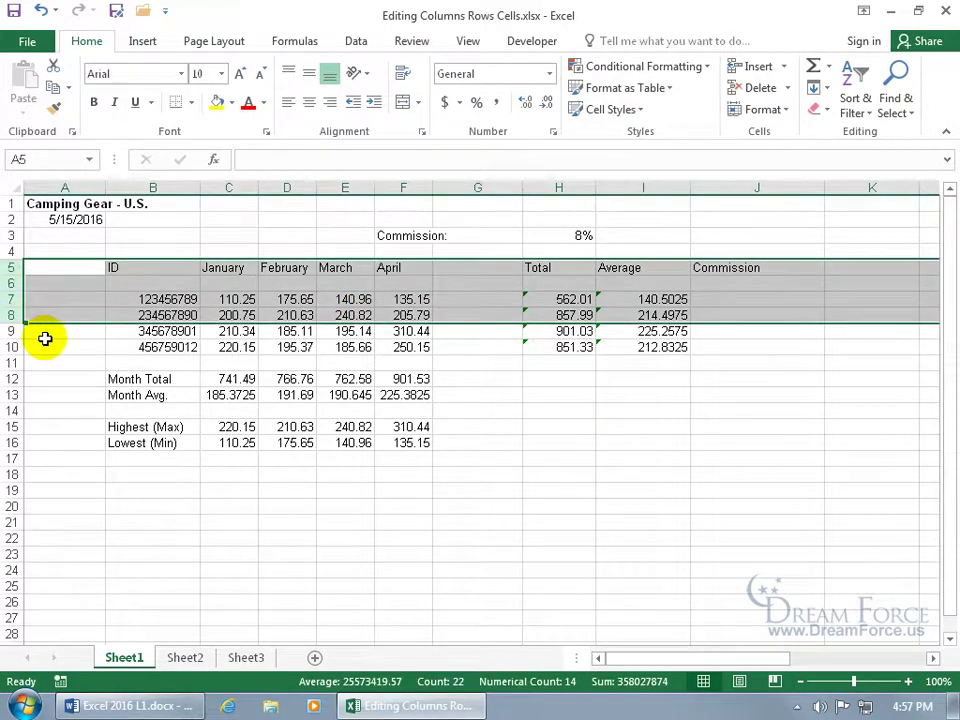
{"action": "right_click", "coordinate": [12, 300]}
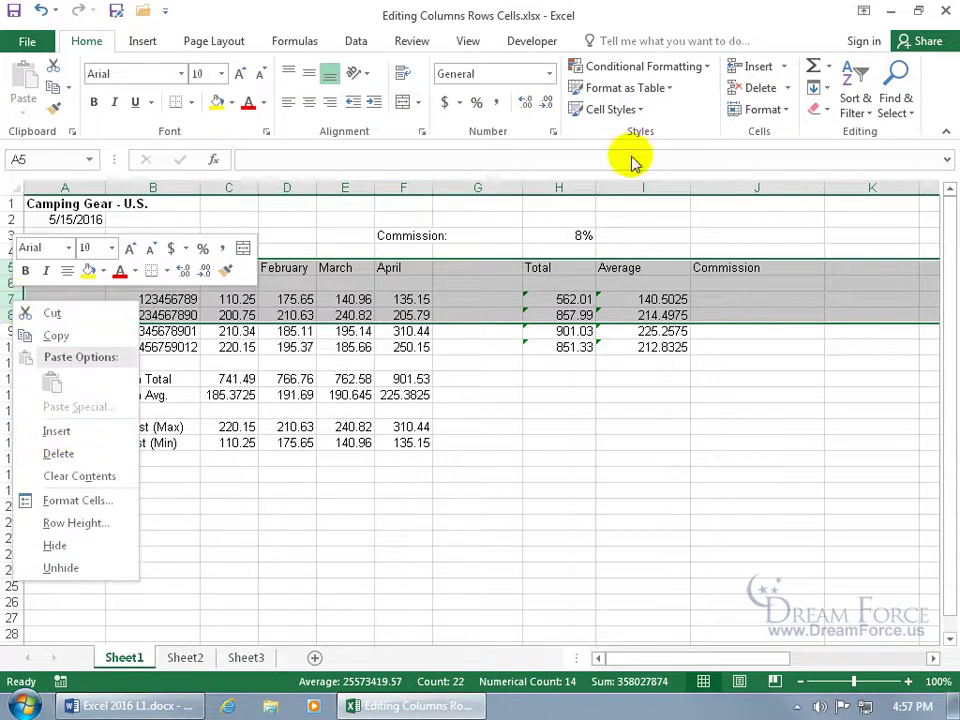
{"action": "left_click", "coordinate": [760, 133]}
{"action": "left_click", "coordinate": [785, 67]}
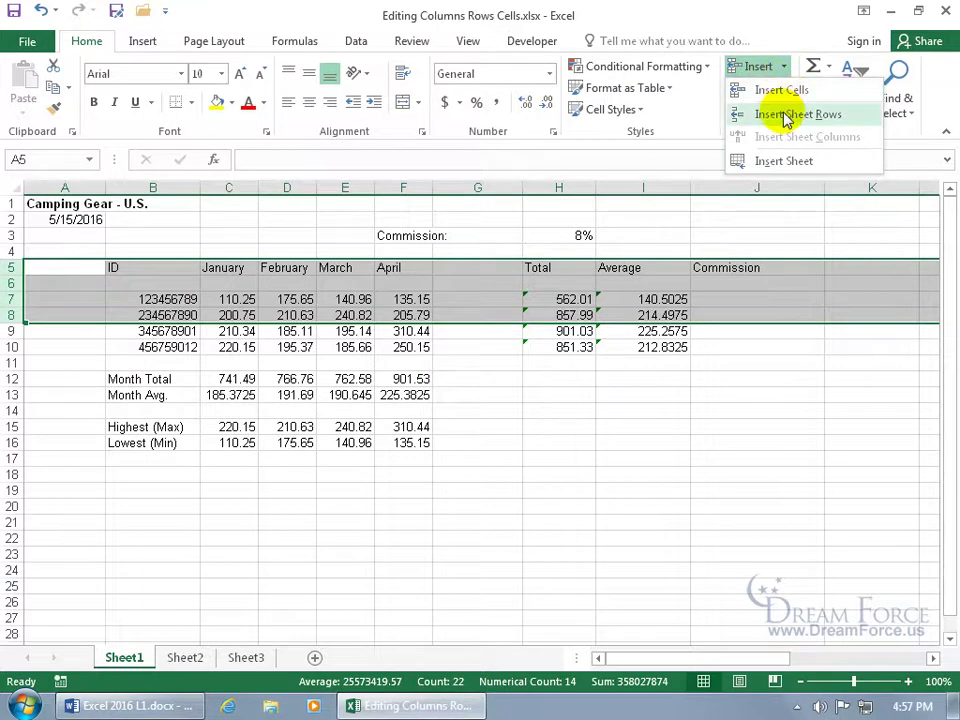
{"action": "left_click", "coordinate": [787, 117]}
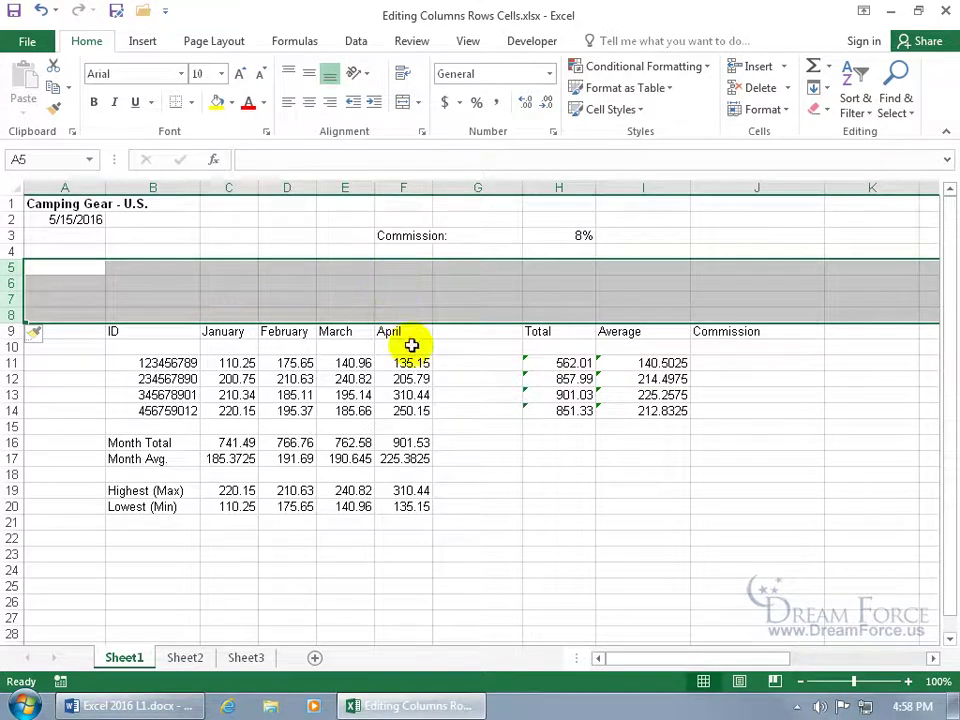
{"action": "right_click", "coordinate": [12, 284]}
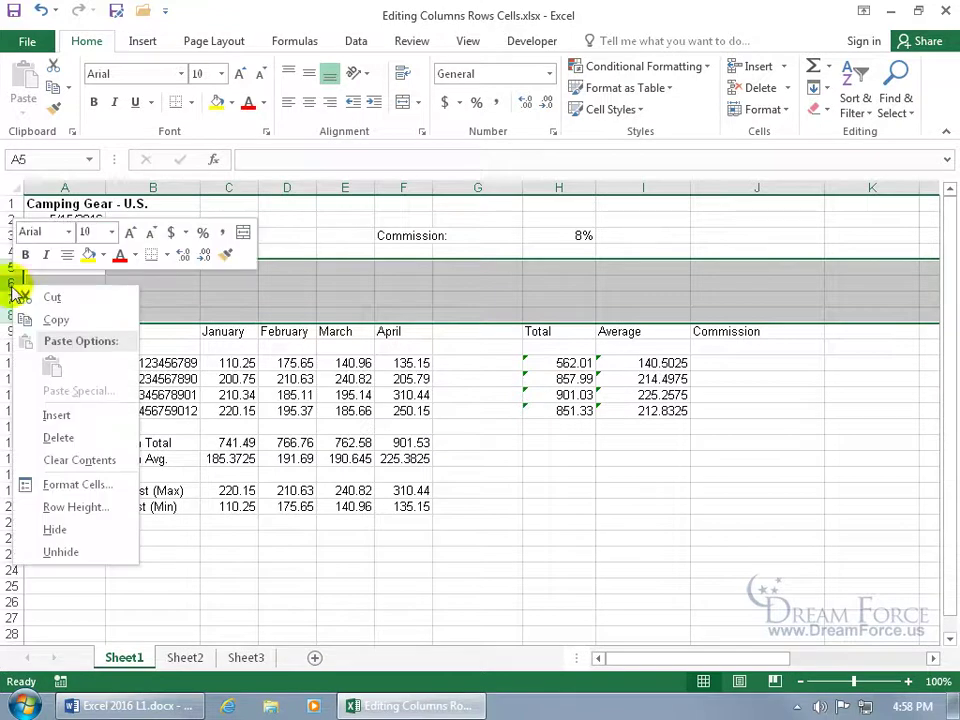
{"action": "left_click", "coordinate": [58, 437]}
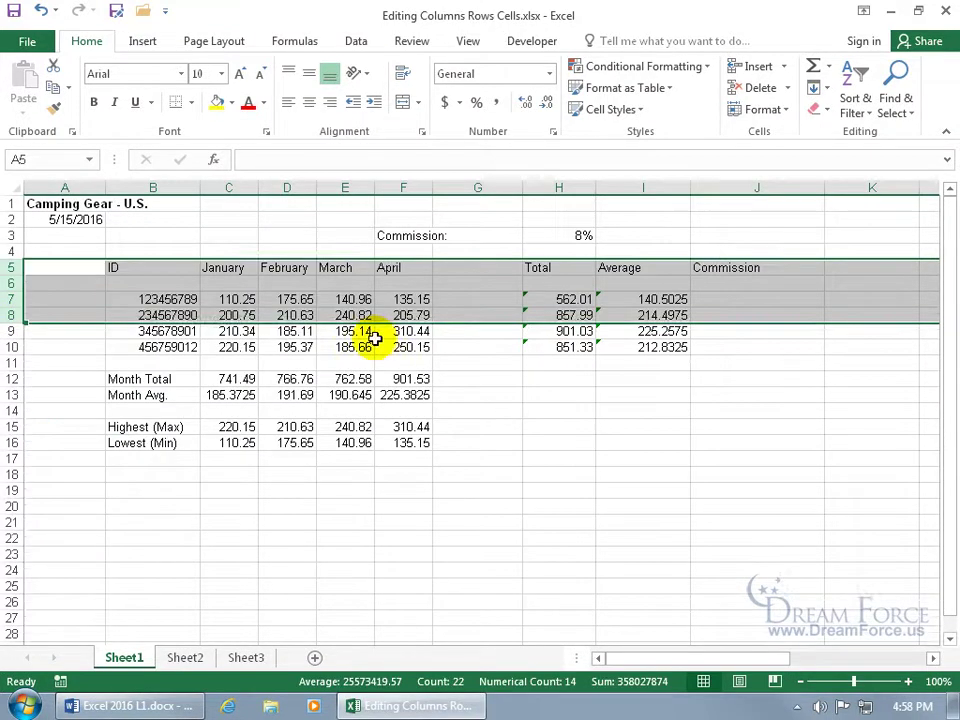
{"action": "left_click", "coordinate": [470, 334]}
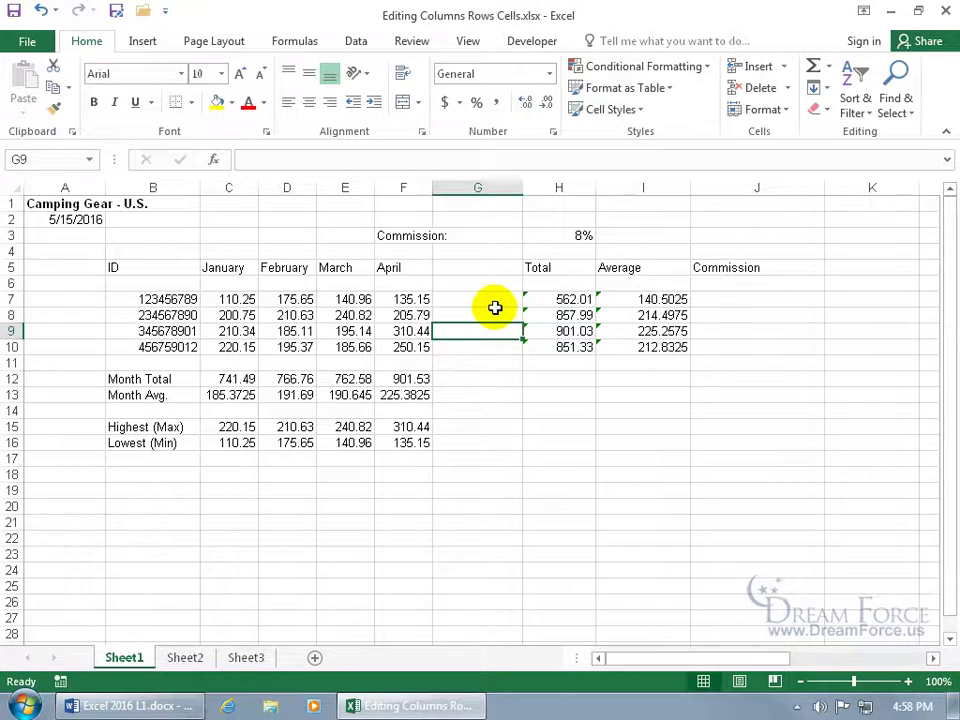
{"action": "left_click_drag", "start_coordinate": [542, 267], "coordinate": [722, 343]}
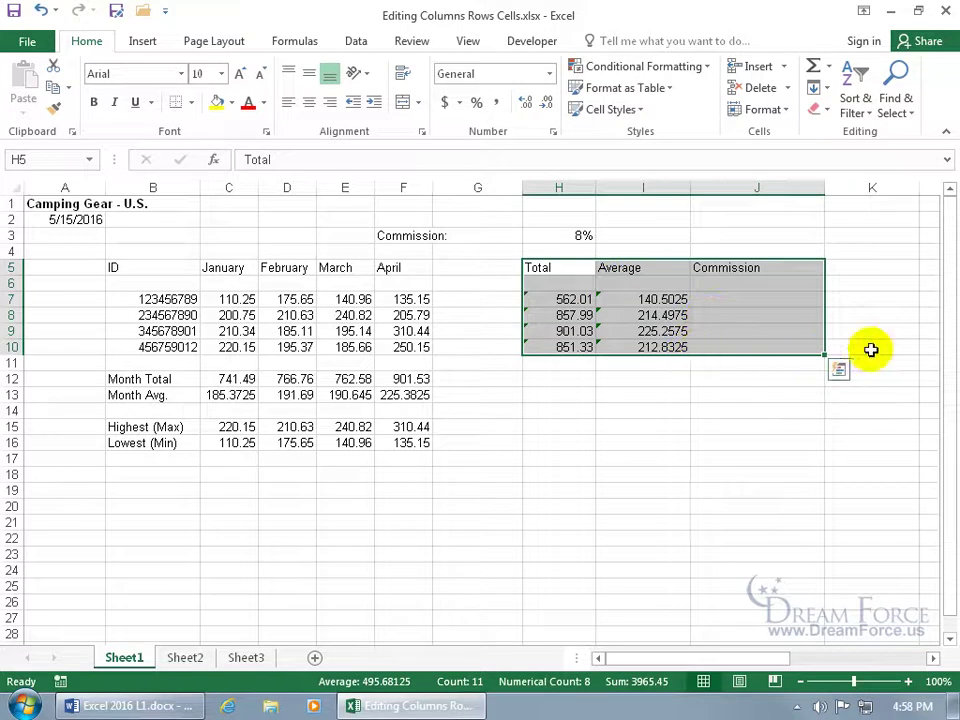
{"action": "left_click_drag", "start_coordinate": [491, 266], "coordinate": [492, 346]}
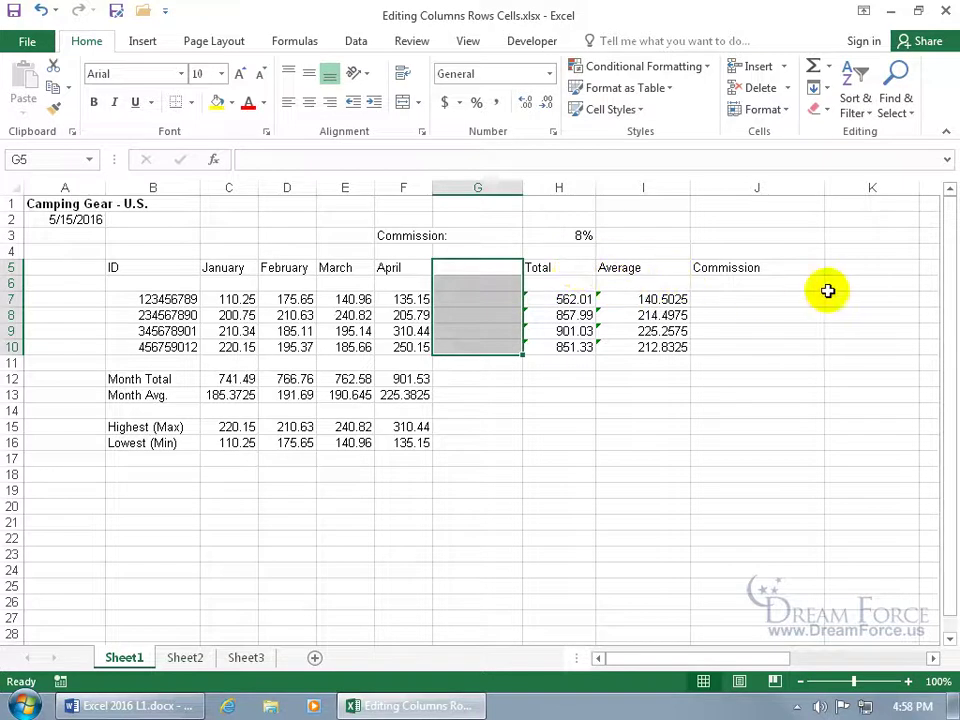
{"action": "right_click", "coordinate": [475, 300]}
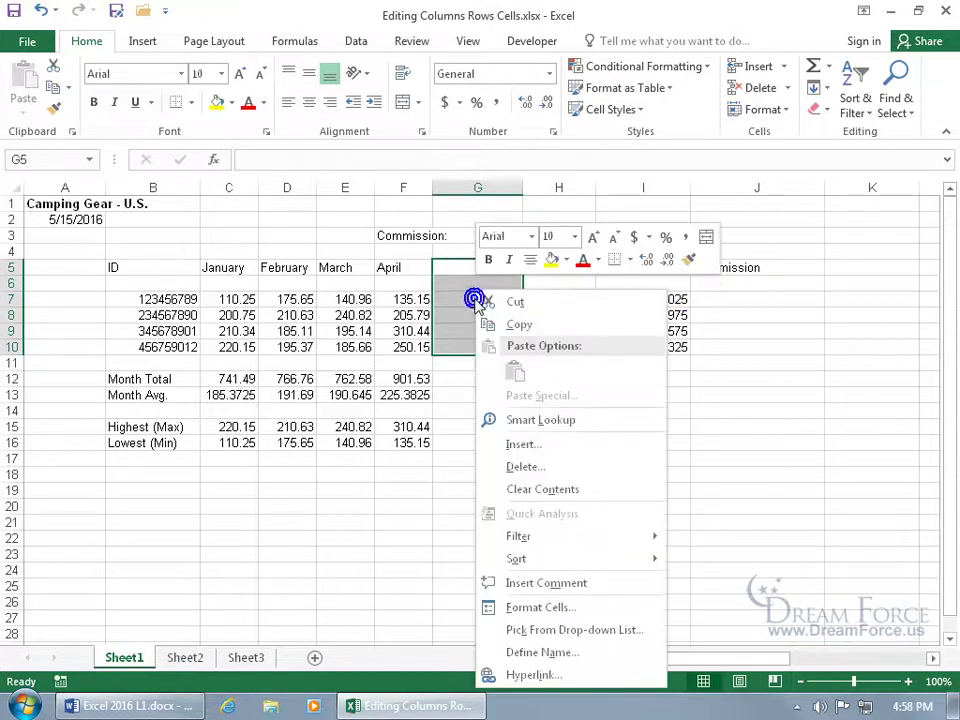
{"action": "left_click", "coordinate": [521, 444]}
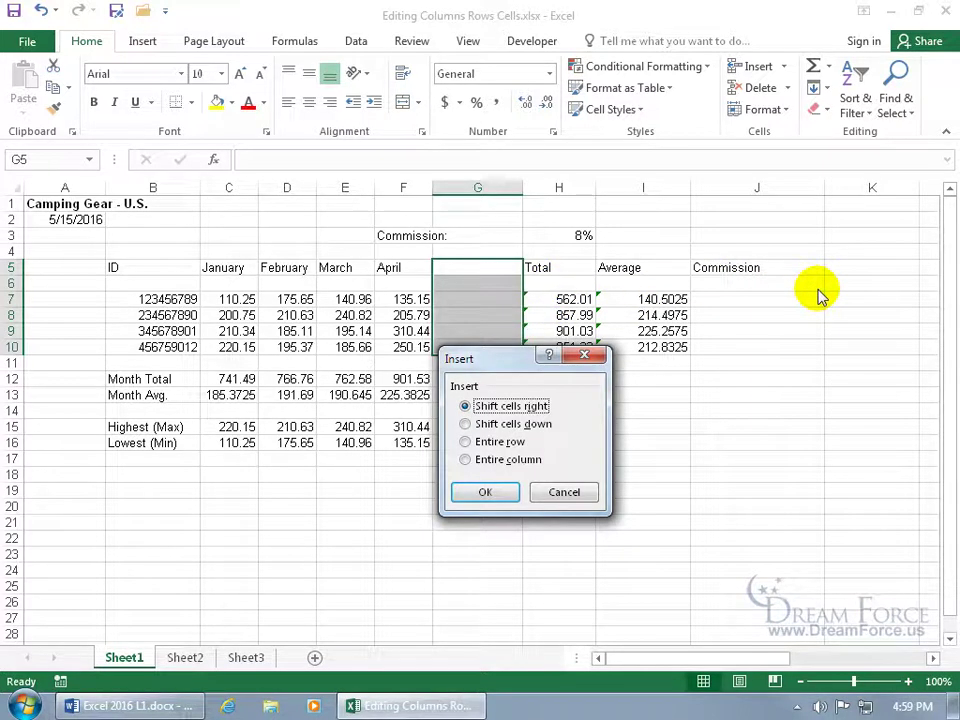
{"action": "left_click", "coordinate": [503, 428]}
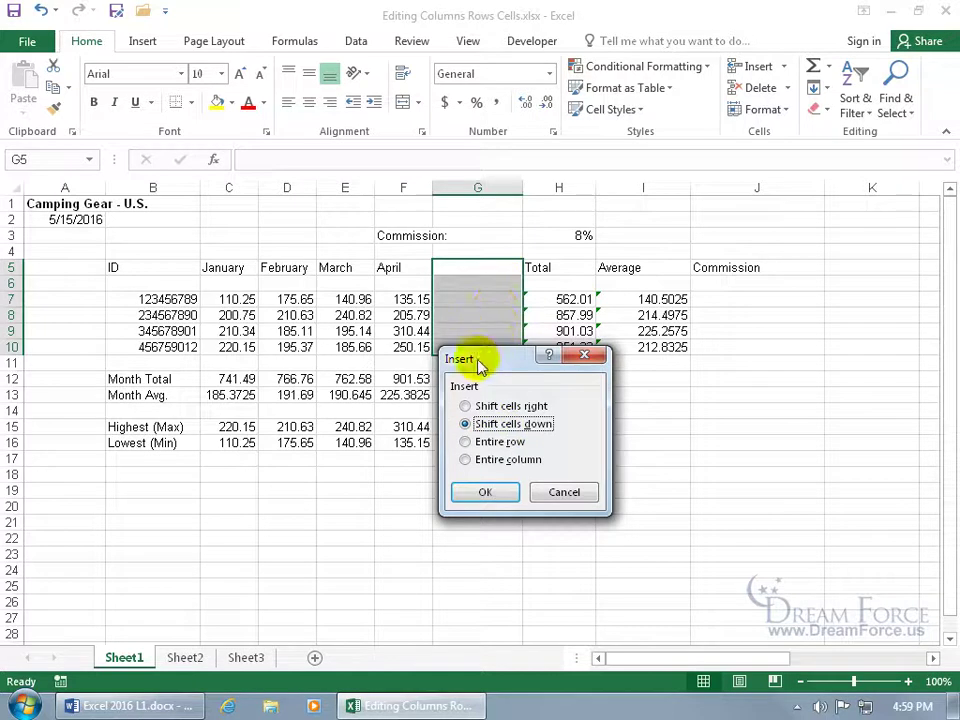
{"action": "left_click", "coordinate": [503, 446]}
{"action": "left_click", "coordinate": [487, 492]}
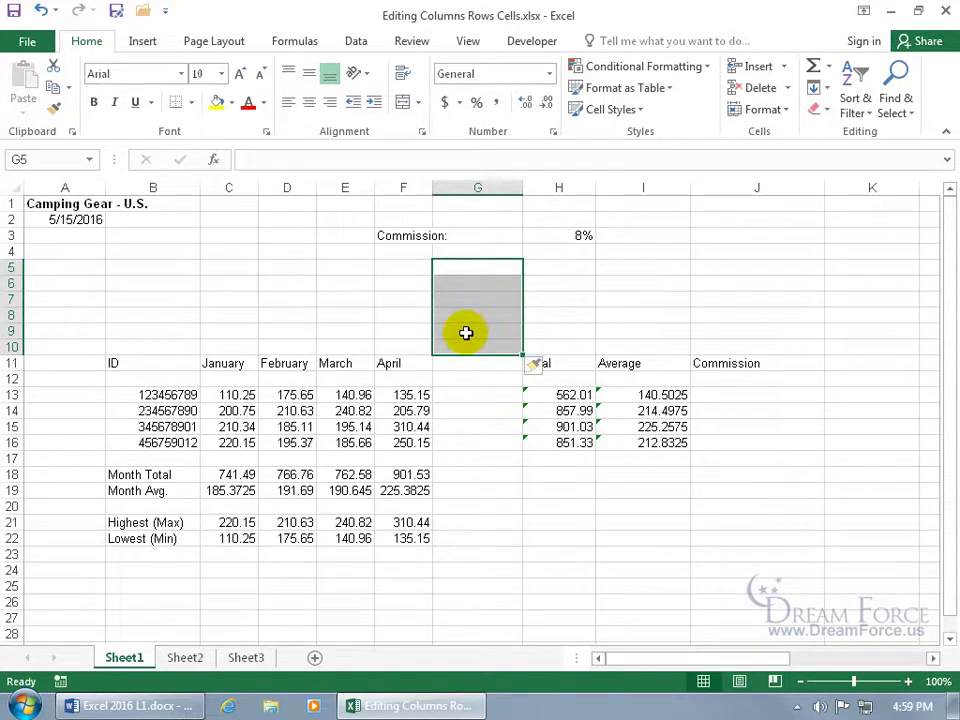
{"action": "left_click", "coordinate": [41, 10]}
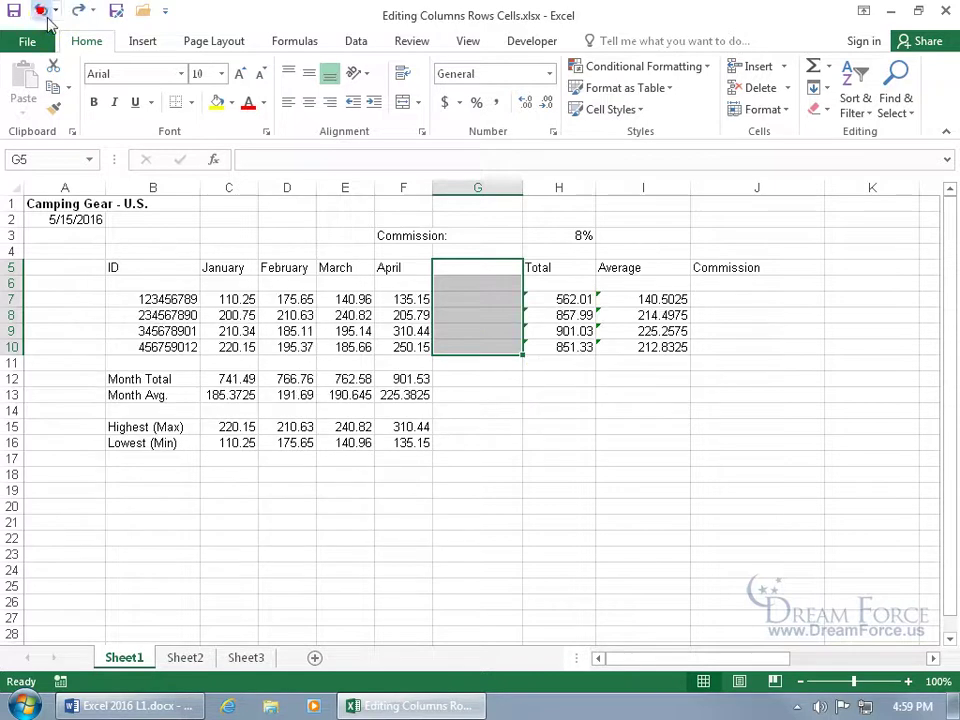
Insert blank cells at G5:G10, shifting Total, Average and Commission one column right
{"action": "right_click", "coordinate": [480, 296]}
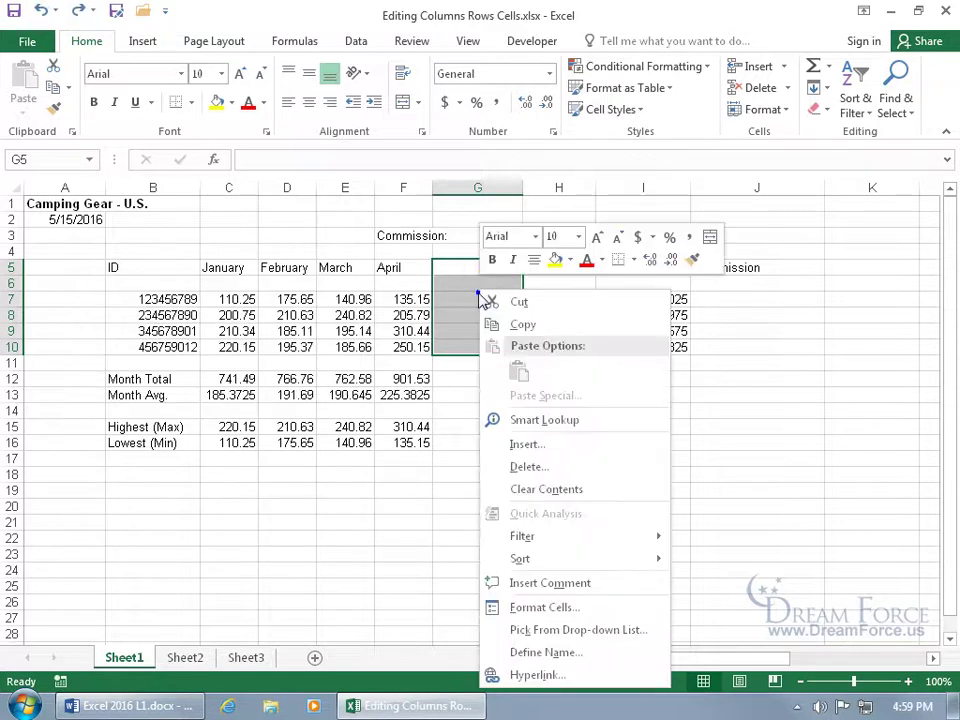
{"action": "left_click", "coordinate": [522, 444]}
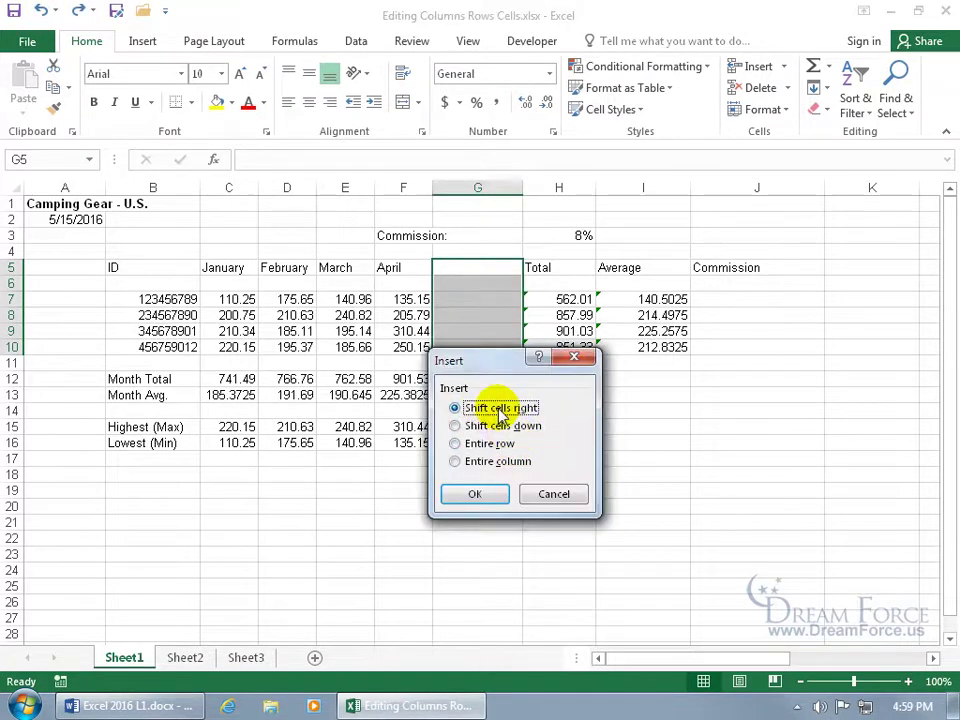
{"action": "left_click", "coordinate": [491, 494]}
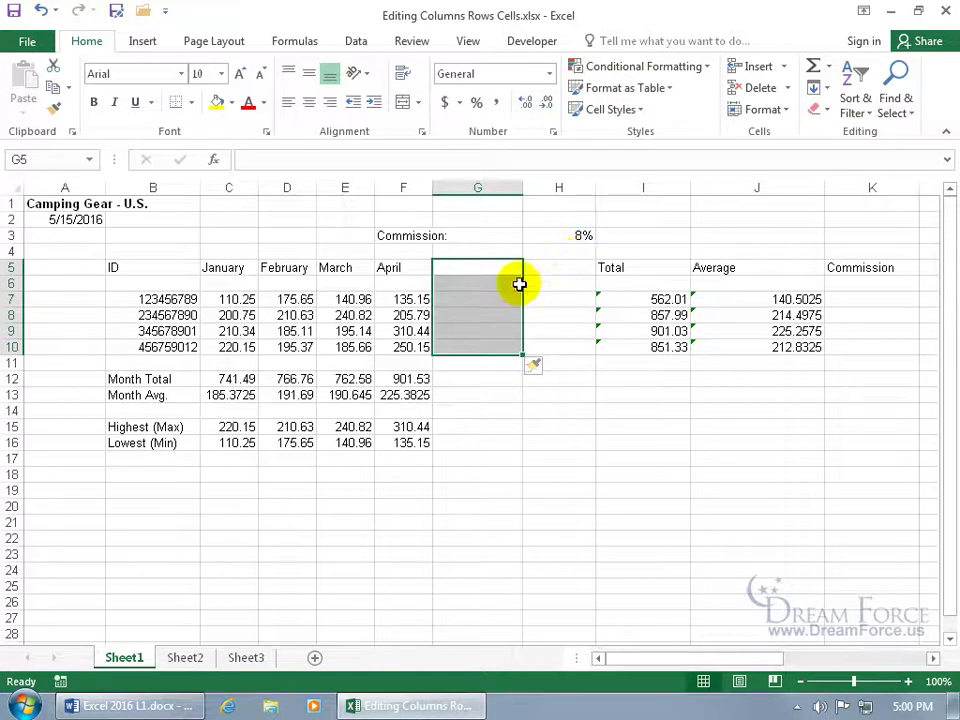
Delete blank cells G5:G10 with shift cells left, so Total, Average and Commission follow April
{"action": "right_click", "coordinate": [490, 330]}
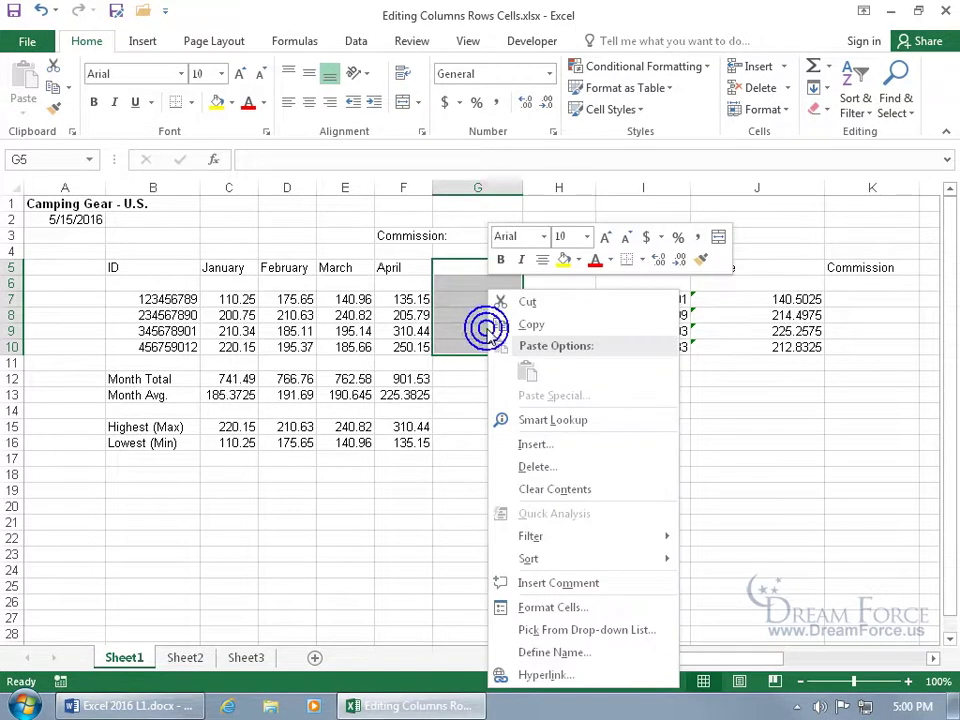
{"action": "left_click", "coordinate": [528, 466]}
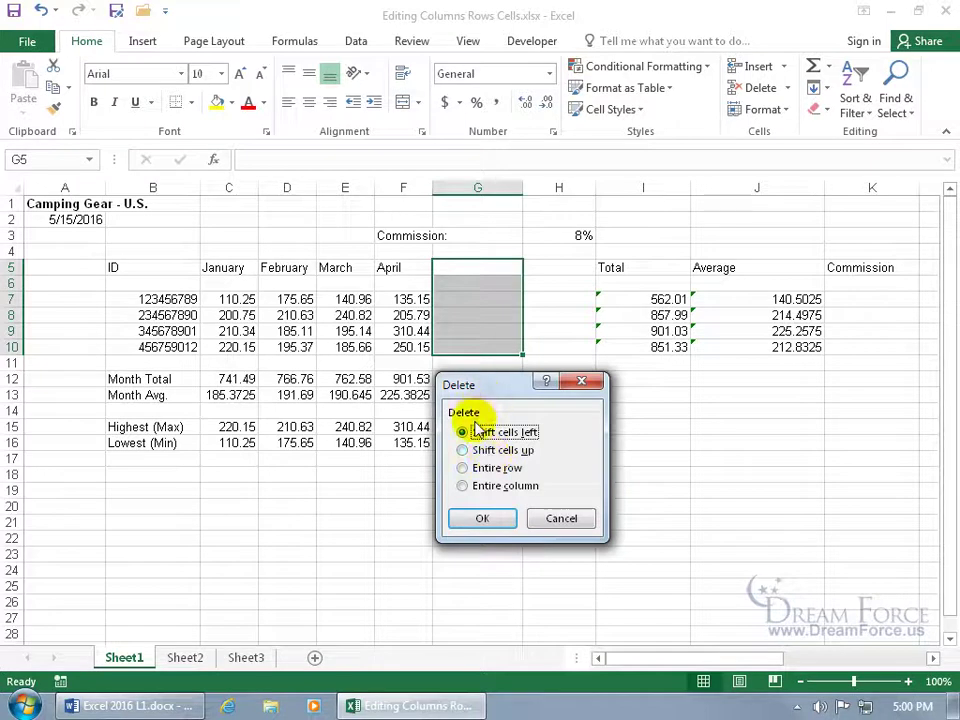
{"action": "left_click", "coordinate": [468, 451]}
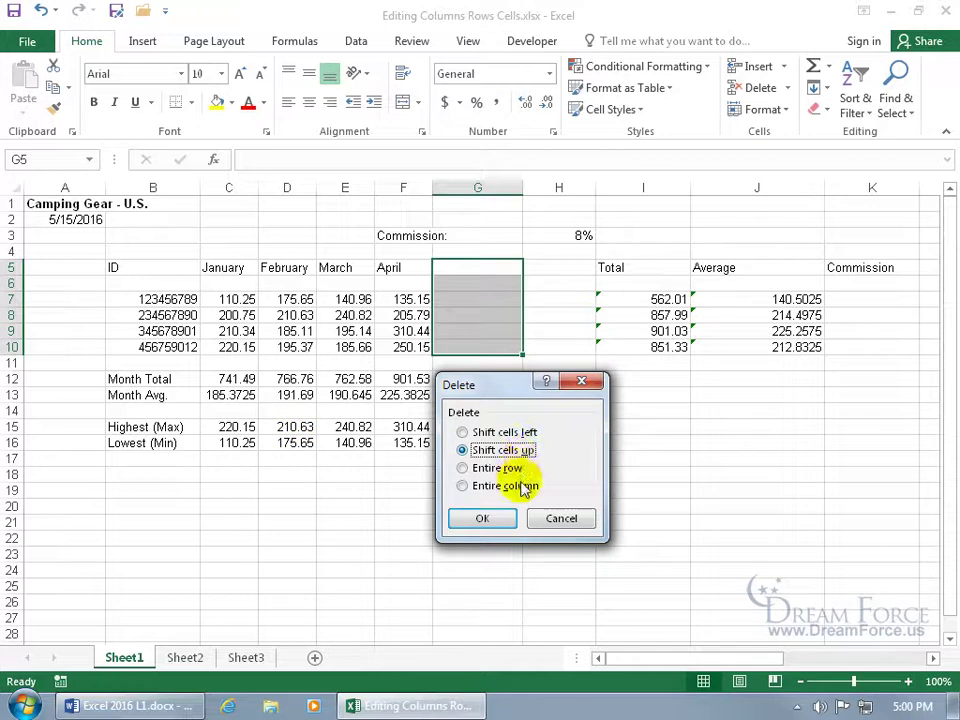
{"action": "left_click", "coordinate": [521, 436]}
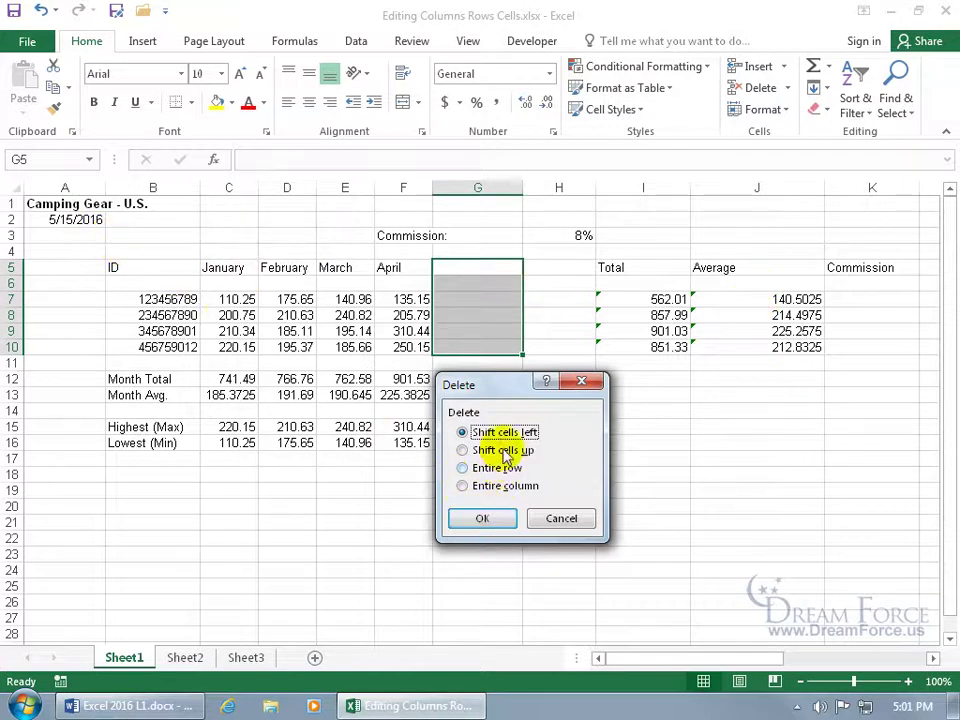
{"action": "left_click", "coordinate": [505, 517]}
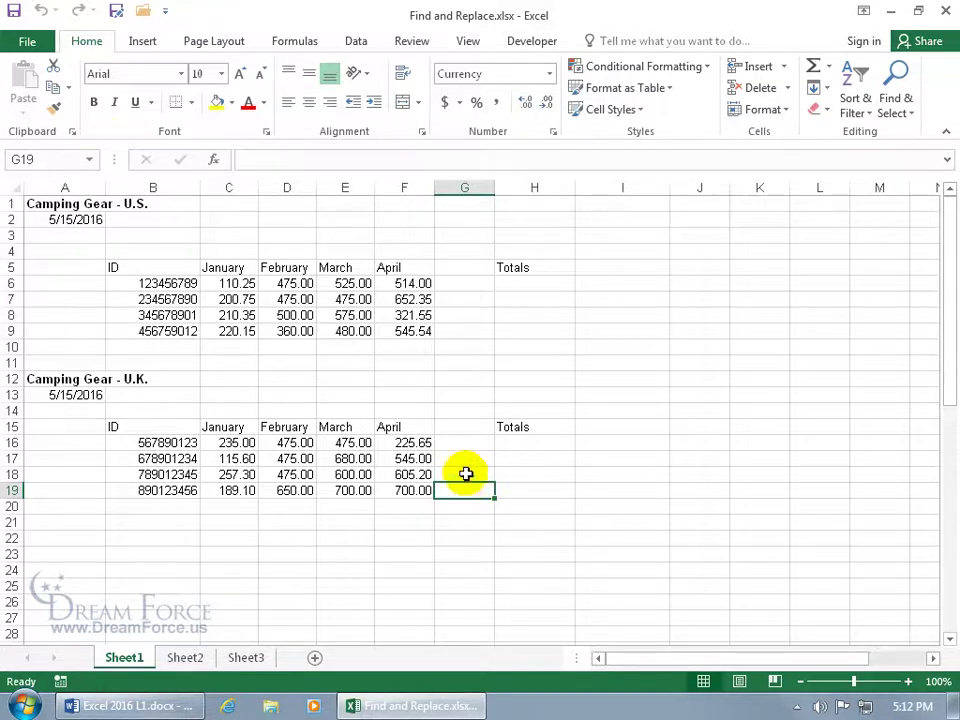
Search for 475, step through two matches, then list all 7 matches (D6–D18) in an enlarged list
{"action": "left_click", "coordinate": [900, 92]}
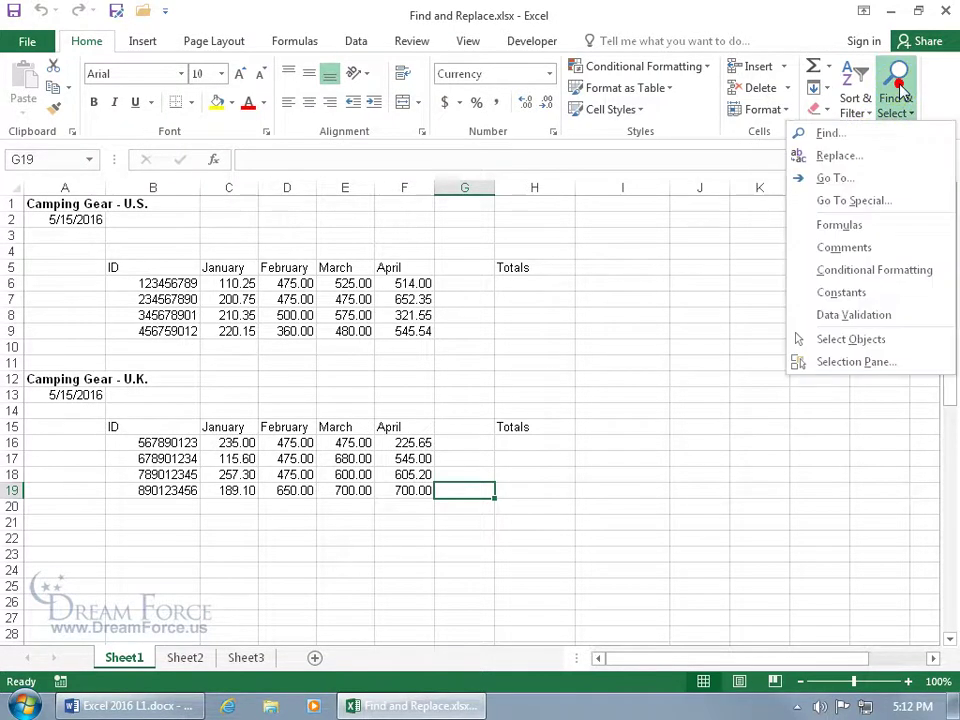
{"action": "left_click", "coordinate": [850, 135]}
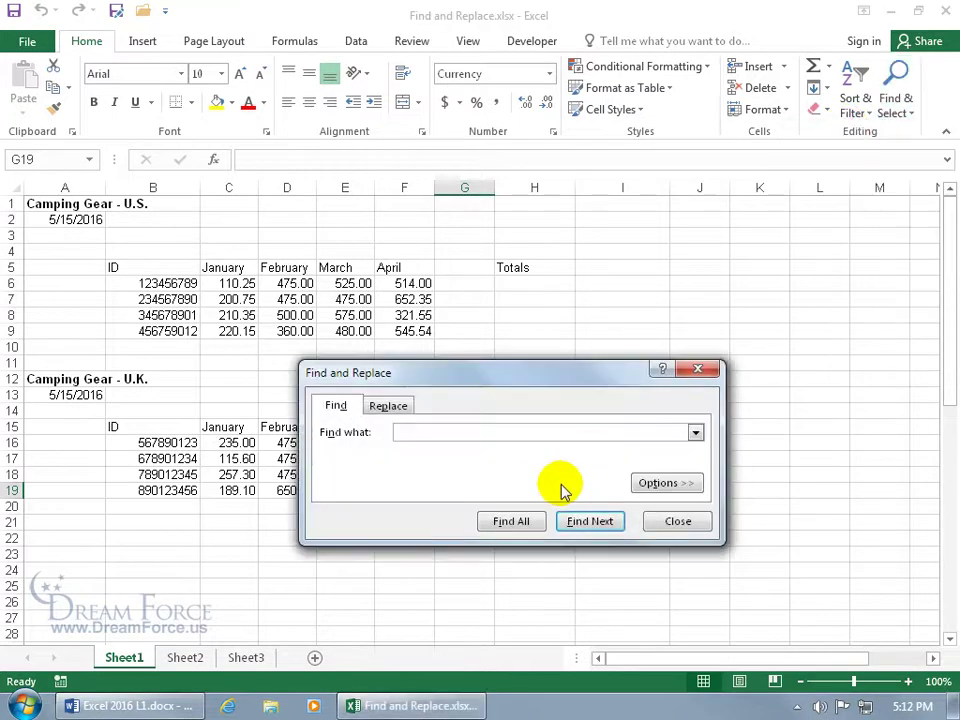
{"action": "left_click", "coordinate": [697, 369]}
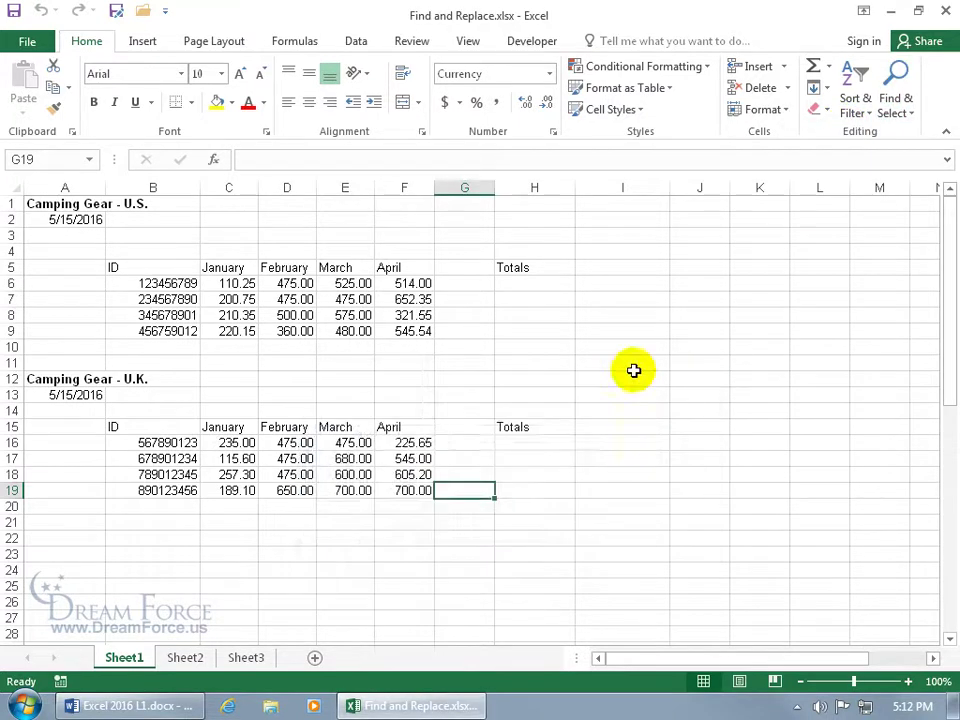
{"action": "key", "text": "ctrl+f"}
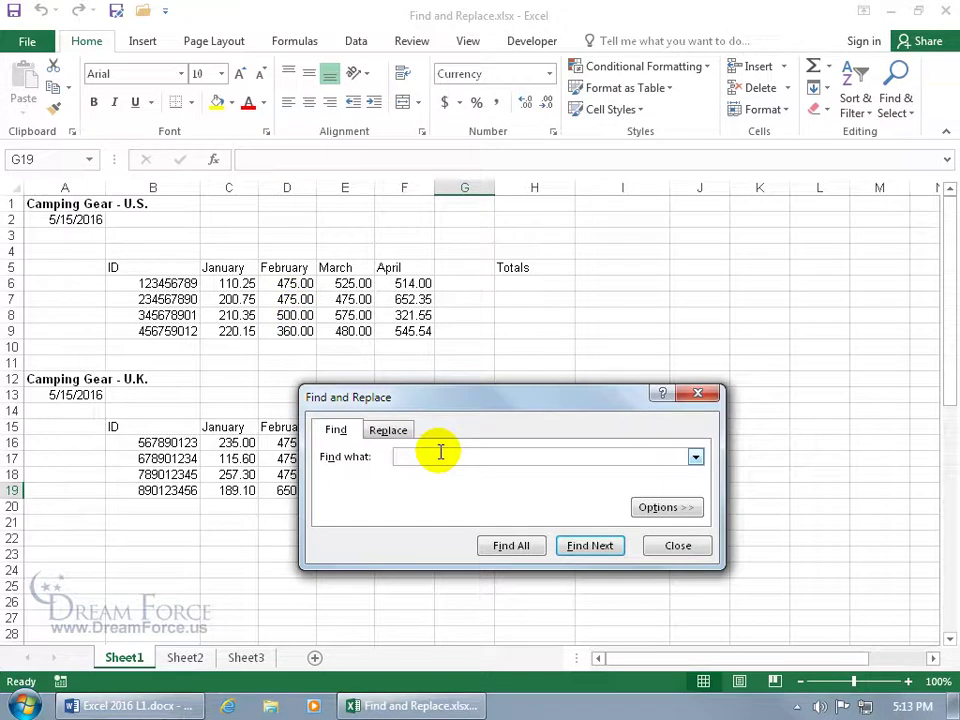
{"action": "type", "text": "75"}
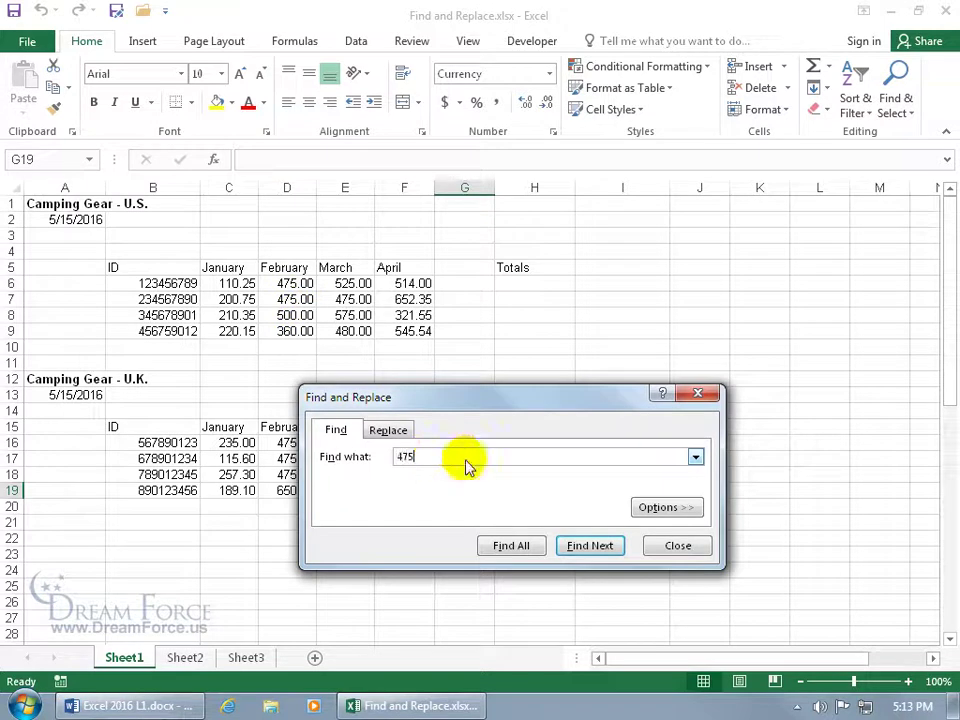
{"action": "left_click", "coordinate": [588, 556]}
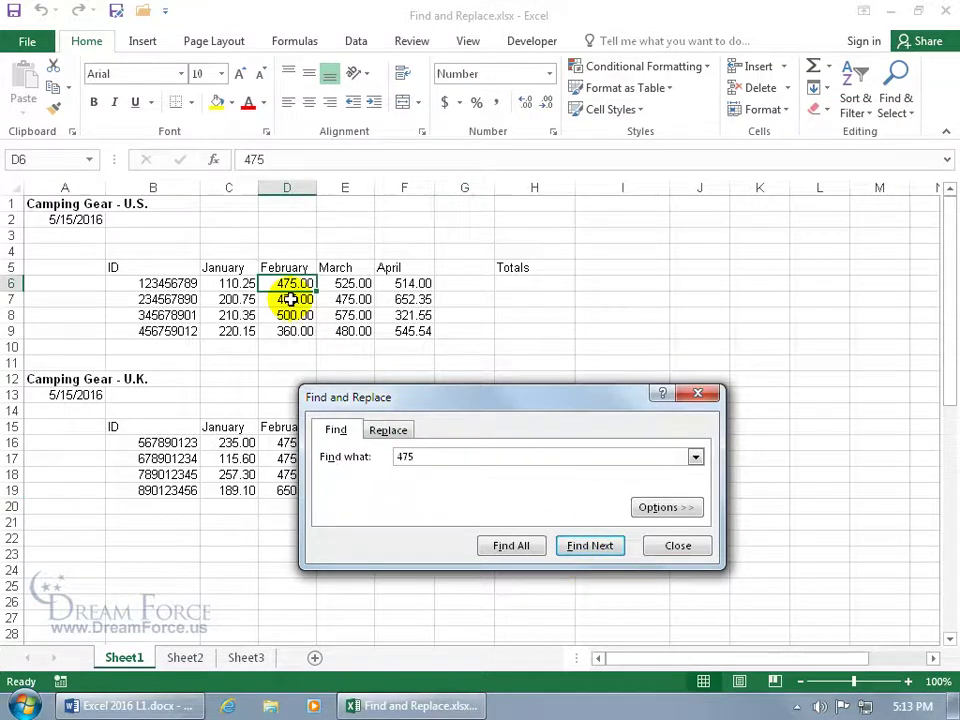
{"action": "left_click", "coordinate": [587, 548]}
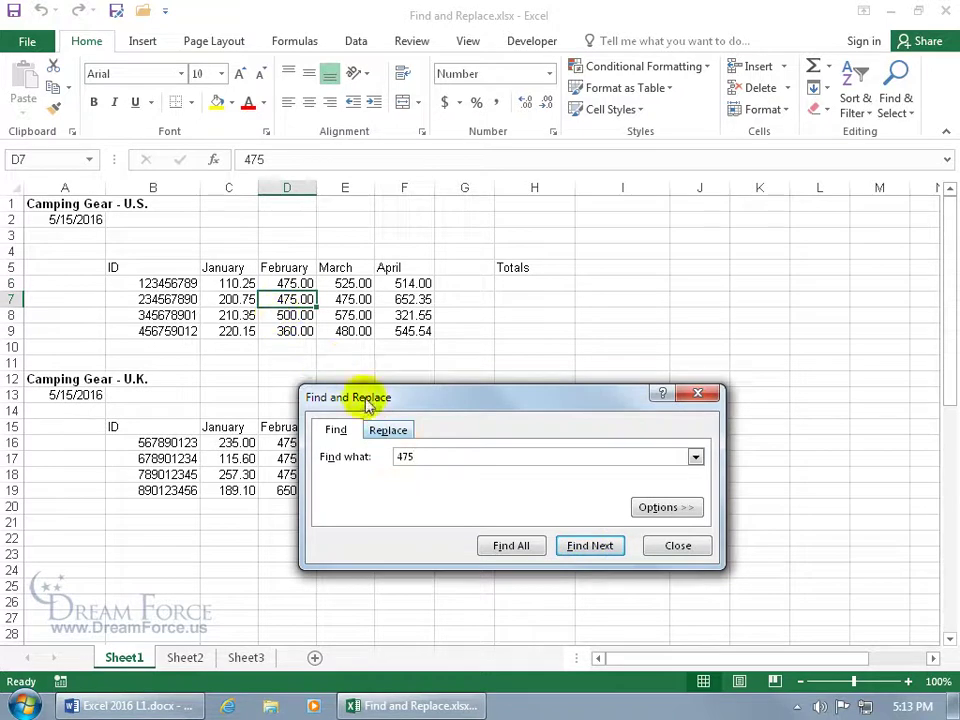
{"action": "left_click", "coordinate": [511, 545]}
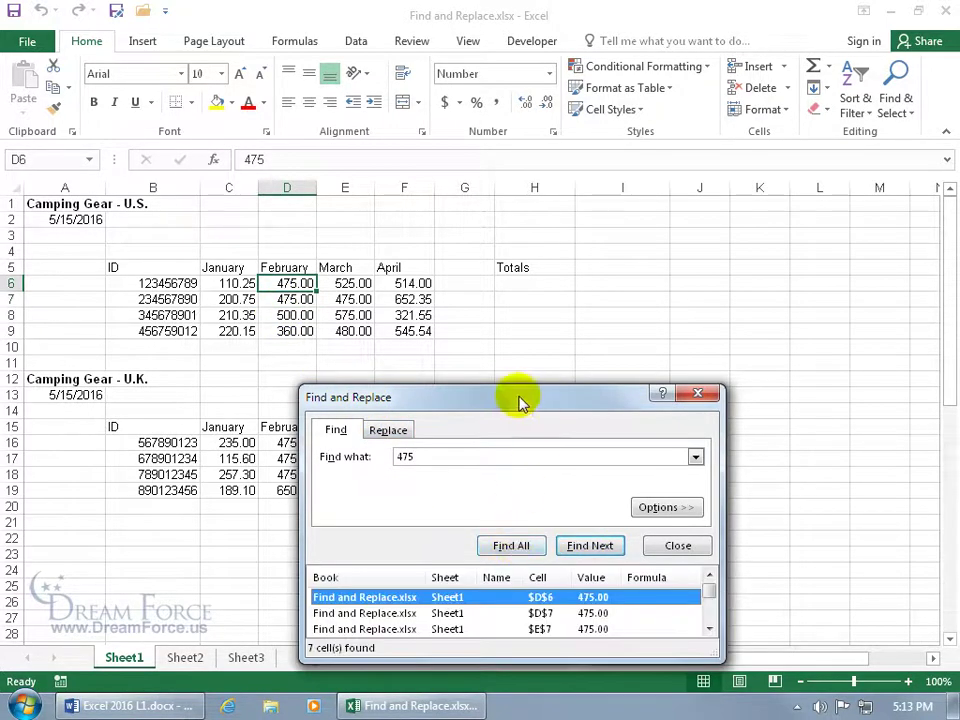
{"action": "left_click_drag", "start_coordinate": [516, 396], "coordinate": [644, 229]}
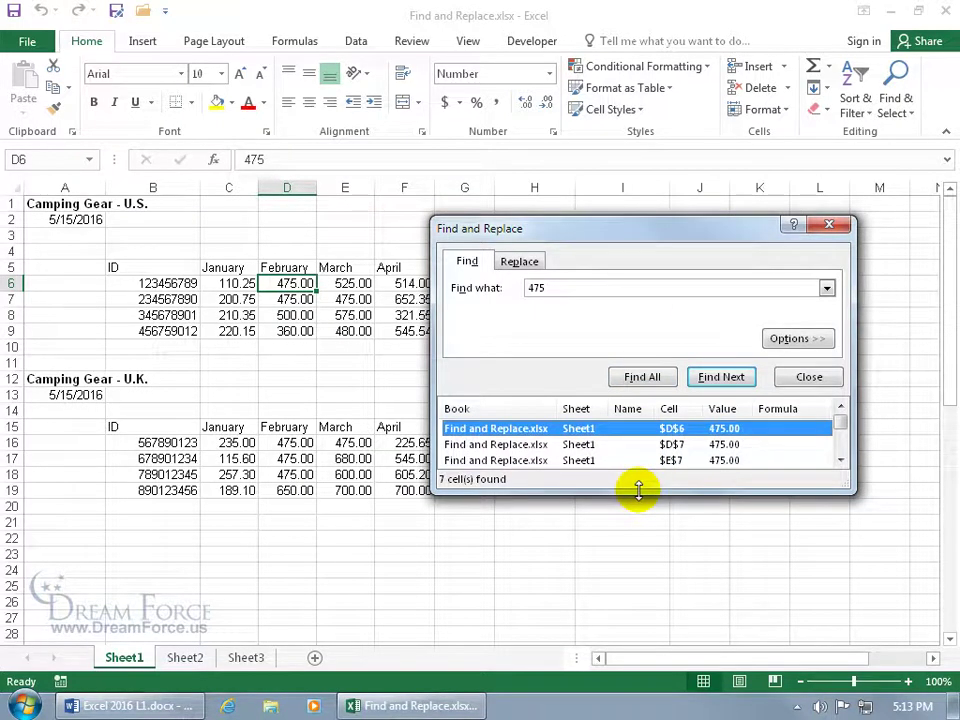
{"action": "left_click_drag", "start_coordinate": [638, 490], "coordinate": [638, 580]}
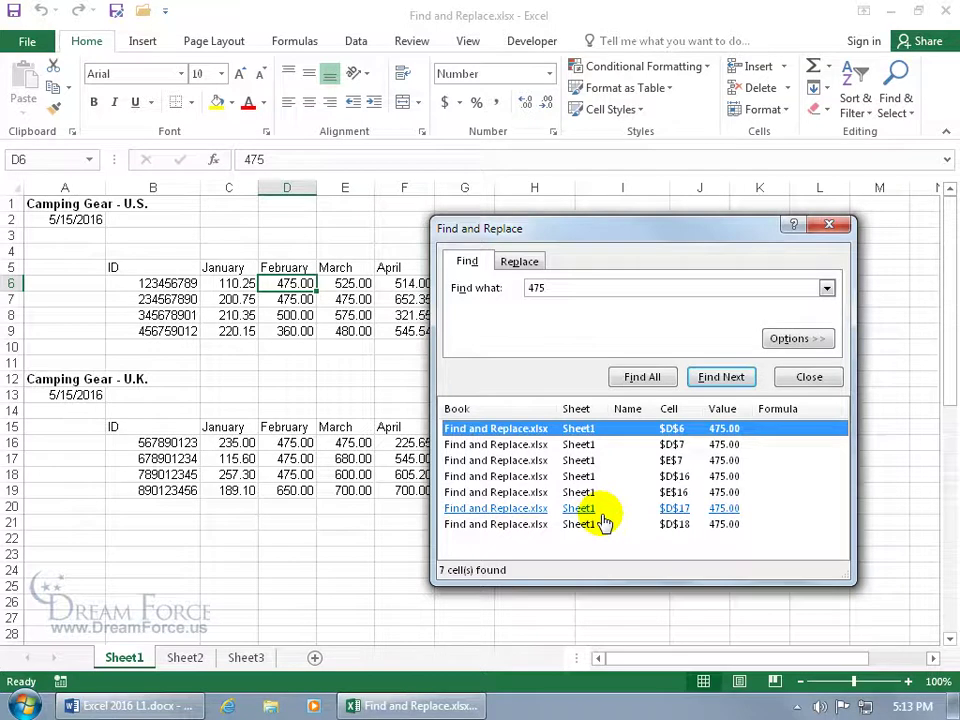
Replace 475 with 450 in D6 and D7, then replace all remaining 475 values
{"action": "left_click", "coordinate": [524, 261]}
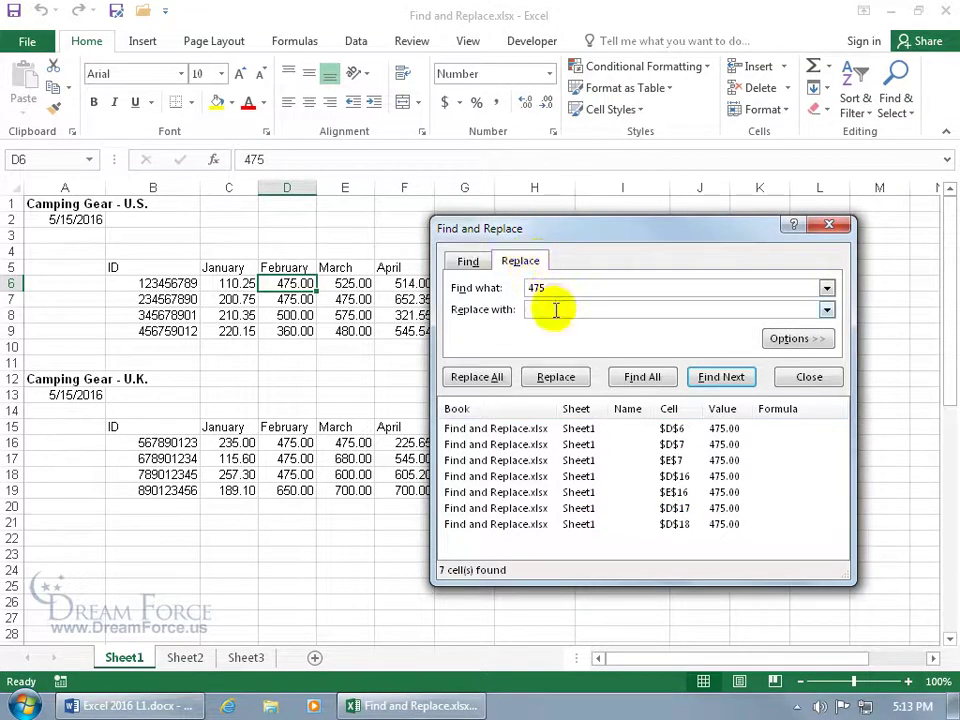
{"action": "type", "text": "450"}
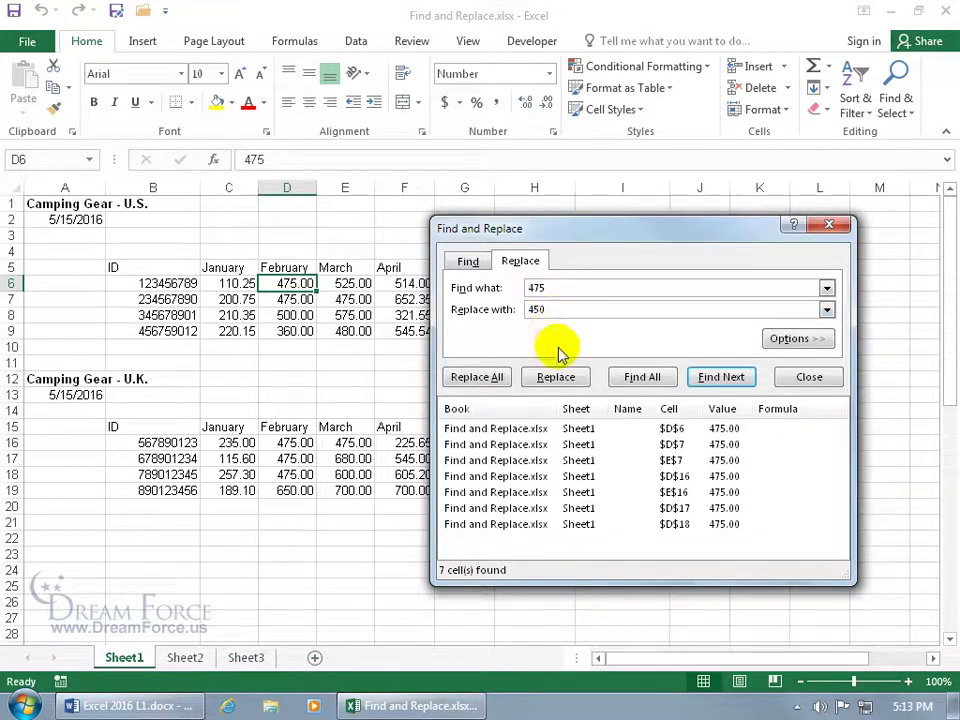
{"action": "left_click", "coordinate": [563, 377]}
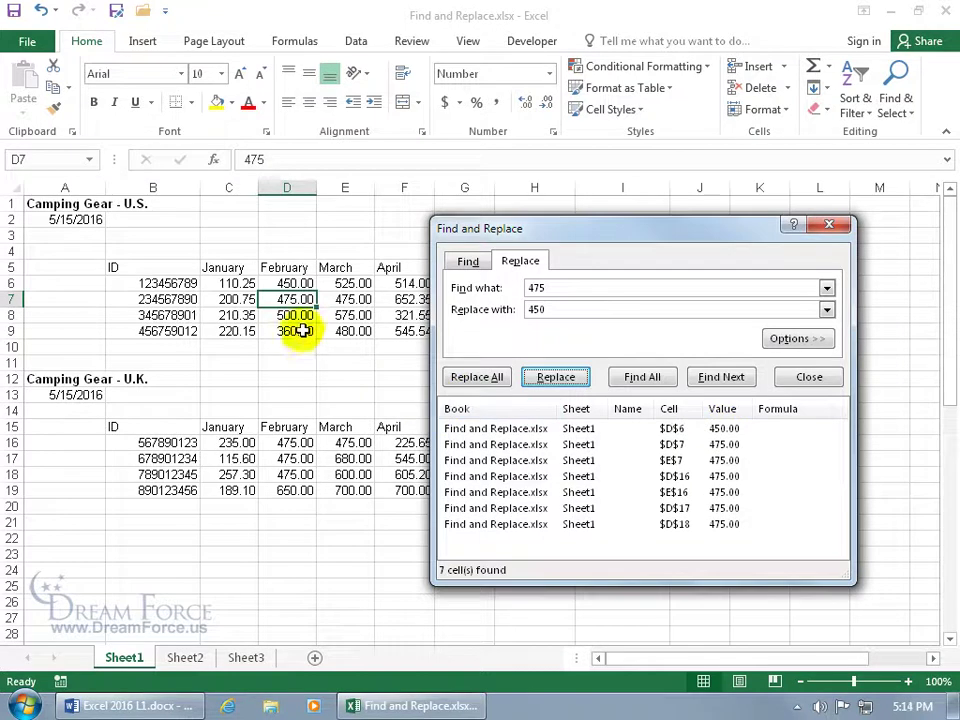
{"action": "left_click", "coordinate": [555, 378]}
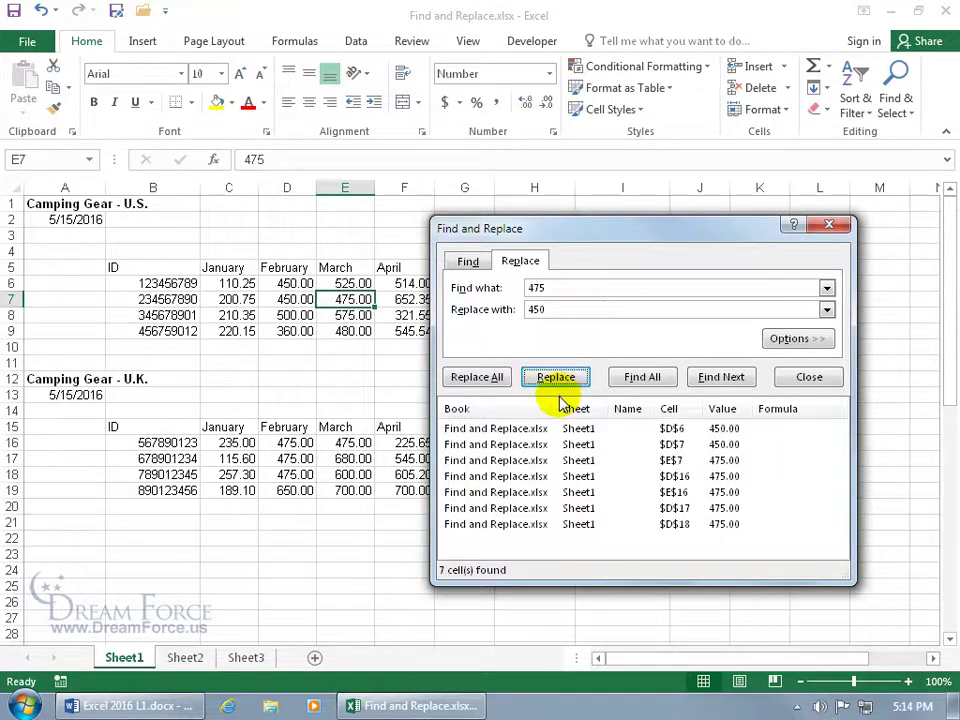
{"action": "left_click", "coordinate": [490, 384]}
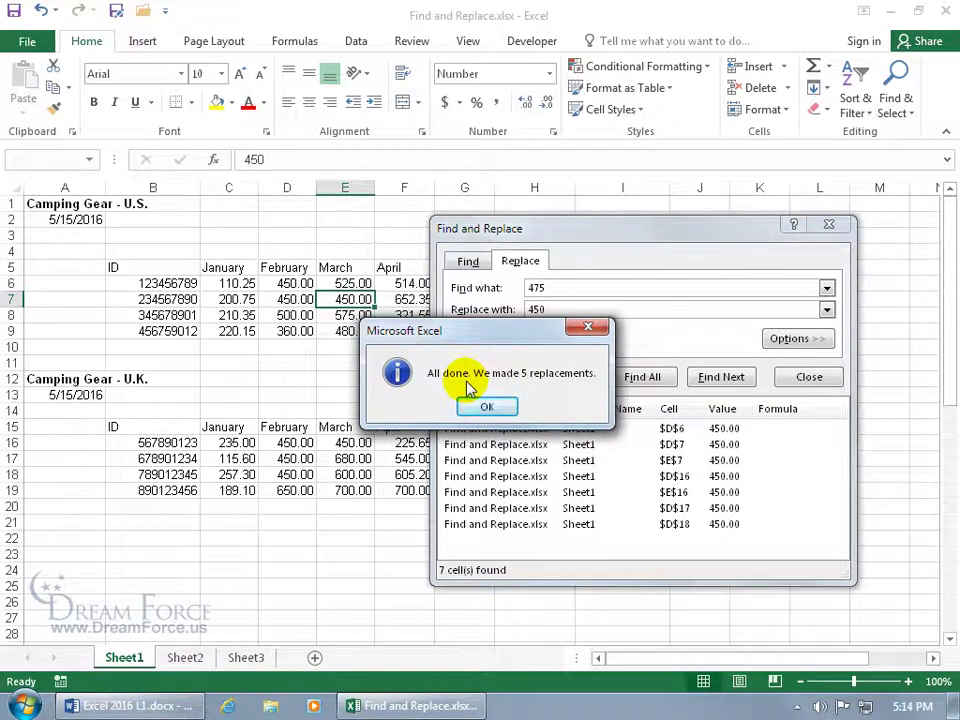
{"action": "left_click", "coordinate": [487, 405]}
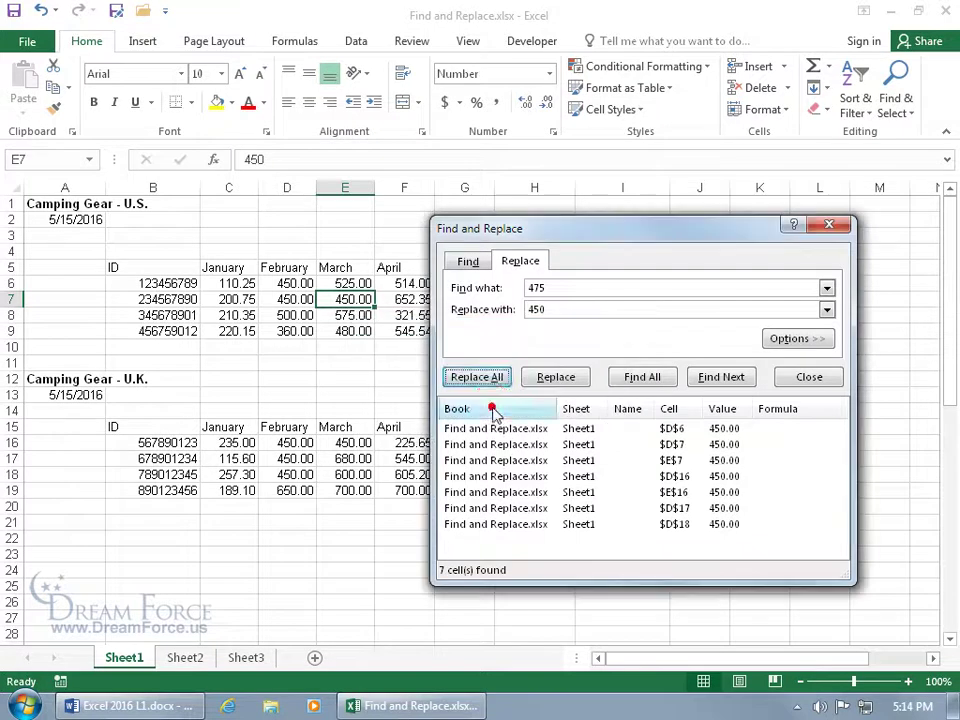
Clear the replacement value, change the search to 450, and list all matches
{"action": "left_click", "coordinate": [553, 307]}
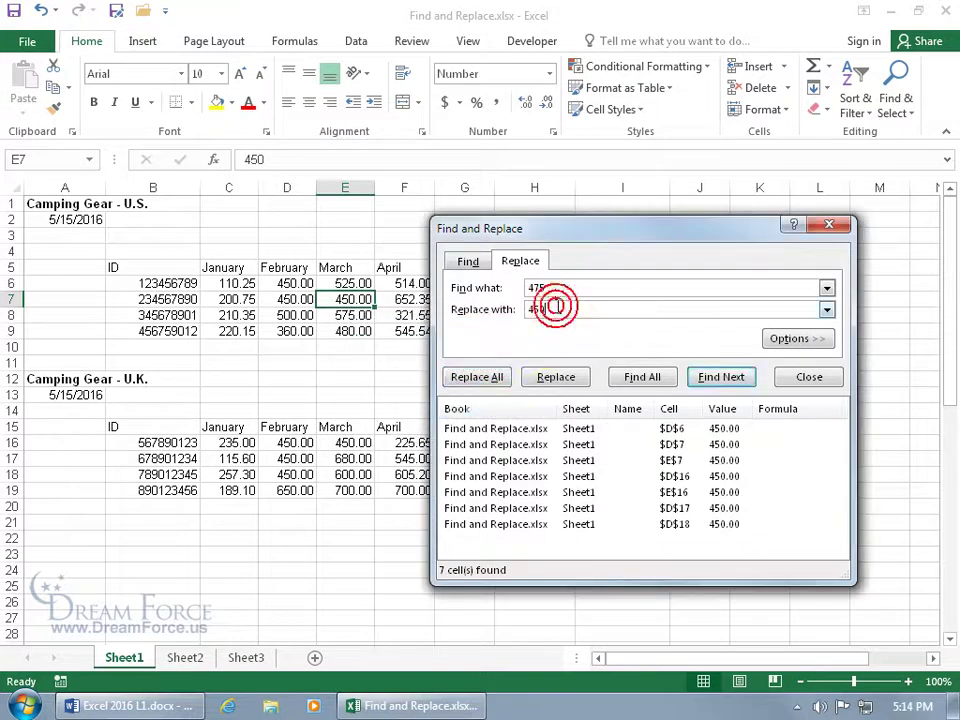
{"action": "double_click", "coordinate": [555, 307]}
{"action": "key", "text": "BackSpace"}
{"action": "double_click", "coordinate": [542, 290]}
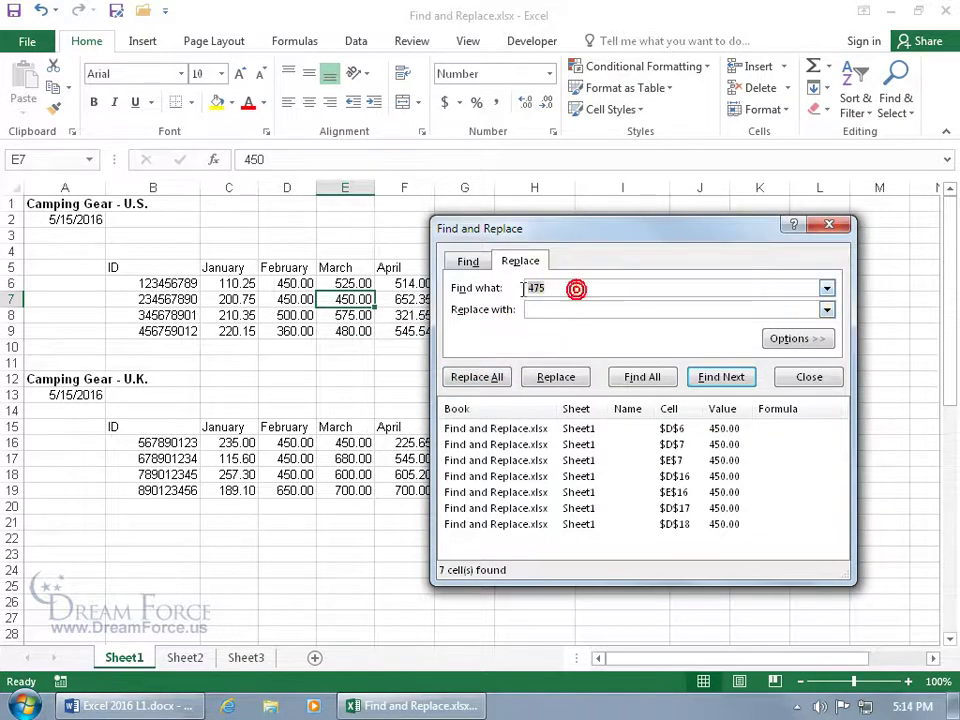
{"action": "type", "text": "45"}
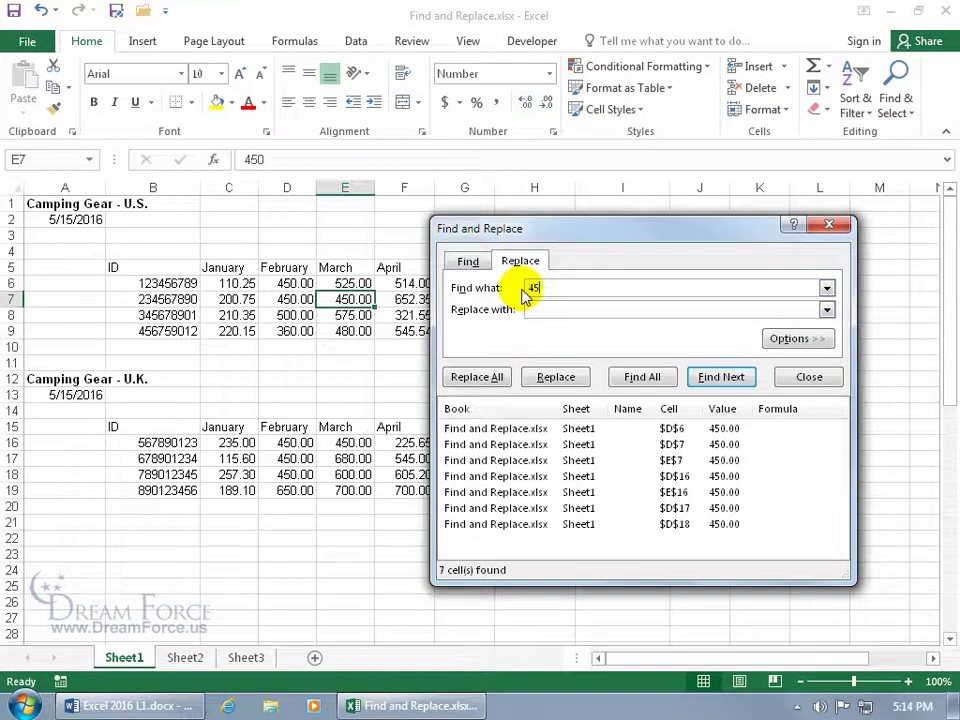
{"action": "left_click", "coordinate": [638, 374]}
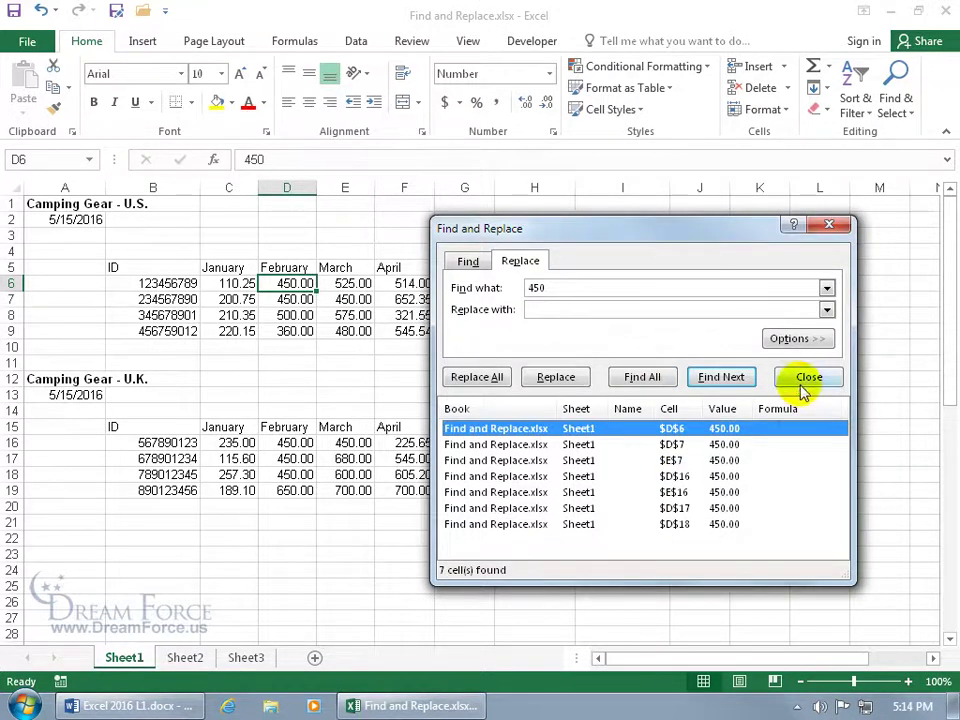
Close the search window, check Sheet2's lone 450 in C10, and return to Sheet1
{"action": "left_click", "coordinate": [800, 377]}
{"action": "left_click", "coordinate": [186, 658]}
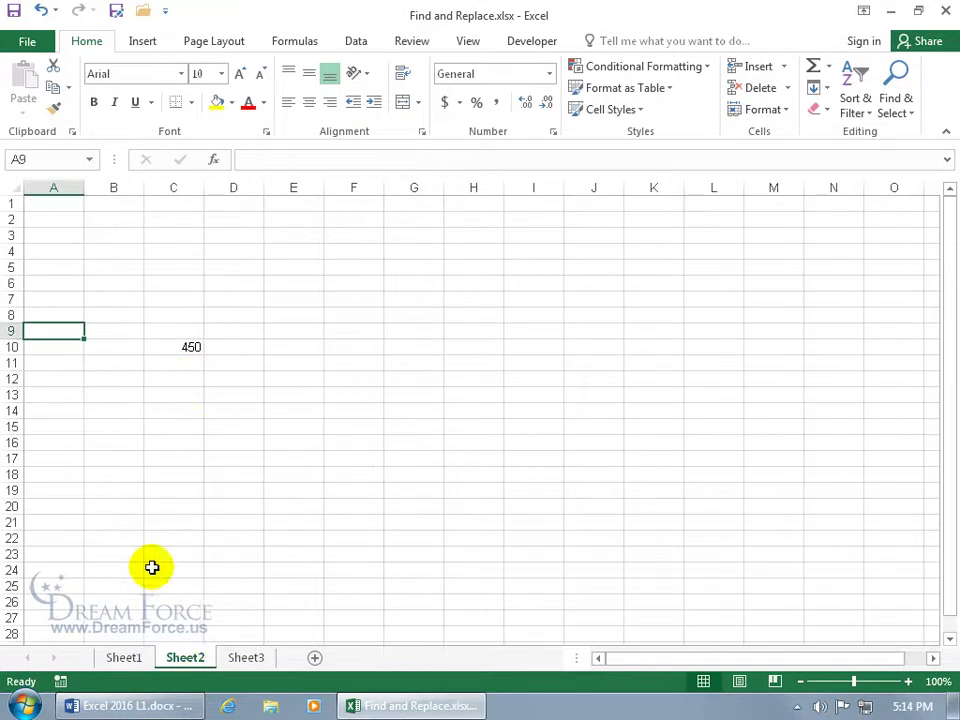
{"action": "left_click", "coordinate": [128, 658]}
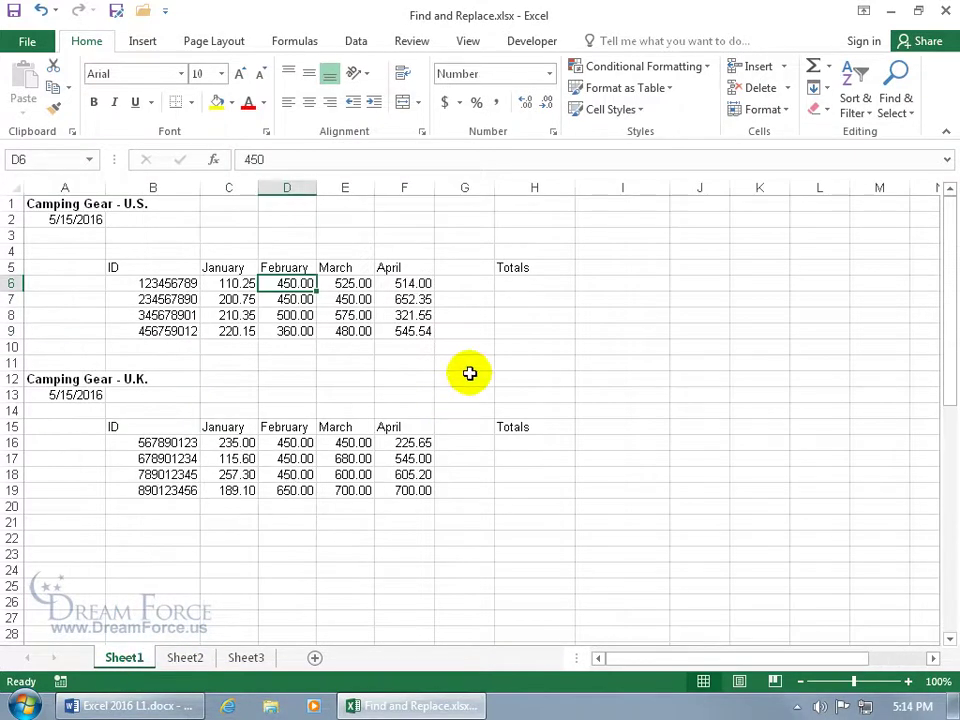
Find all 450 values on Sheet1, showing 7 cells D6–D18, and expand the search options
{"action": "key", "text": "ctrl+f"}
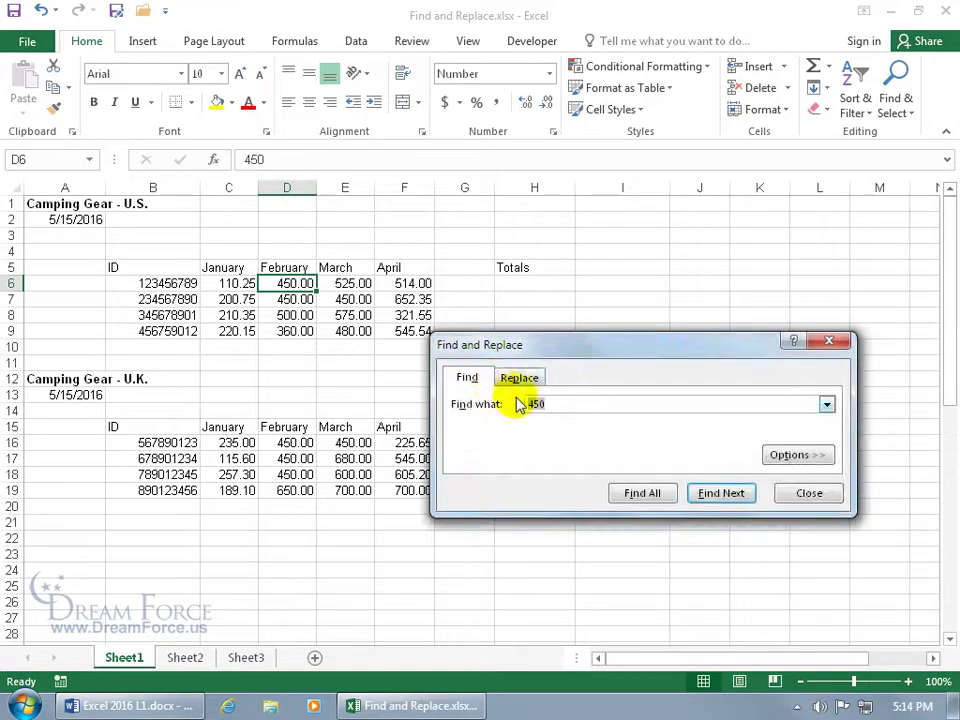
{"action": "left_click", "coordinate": [642, 492]}
{"action": "left_click_drag", "start_coordinate": [624, 345], "coordinate": [591, 234]}
{"action": "left_click_drag", "start_coordinate": [597, 491], "coordinate": [597, 587]}
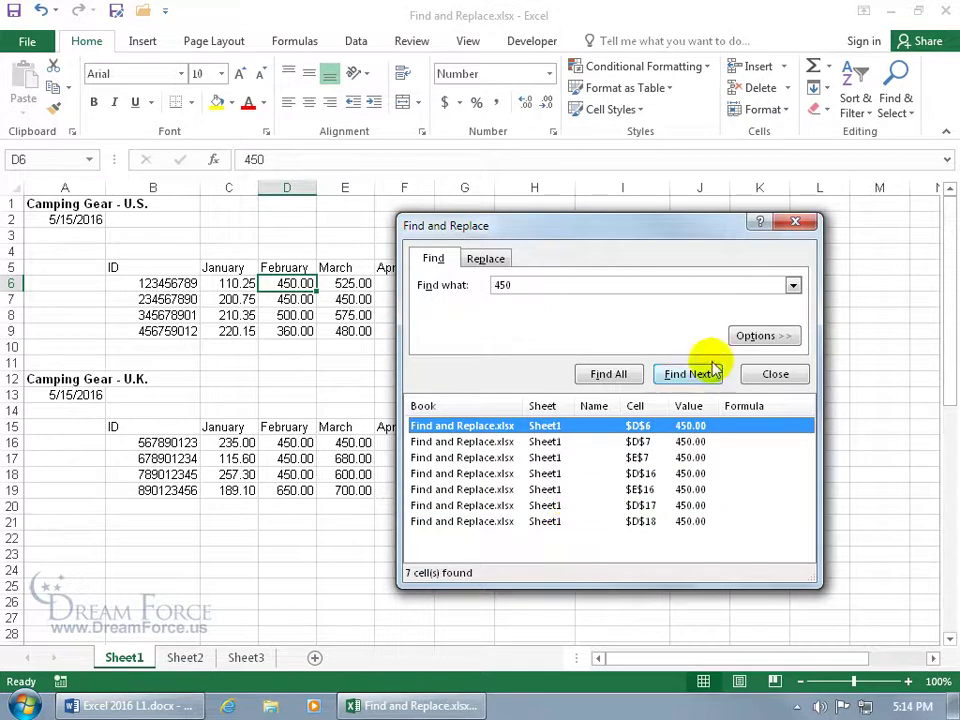
{"action": "left_click", "coordinate": [750, 336]}
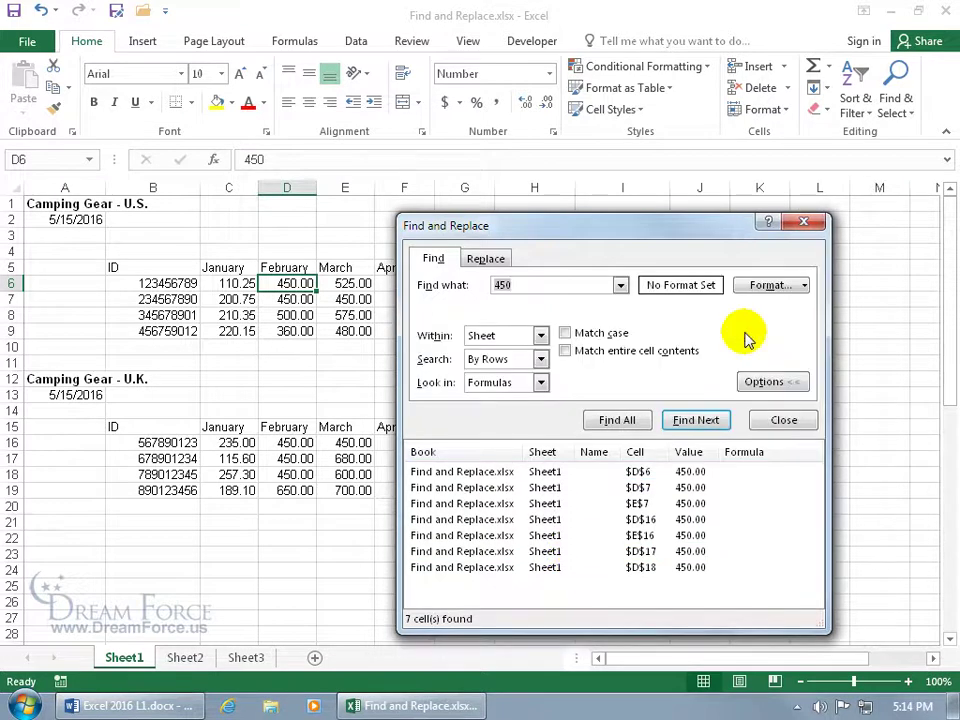
Widen the 450 search to the whole workbook and view the matches in Sheet2 C10 and Sheet1 E7
{"action": "left_click", "coordinate": [540, 336]}
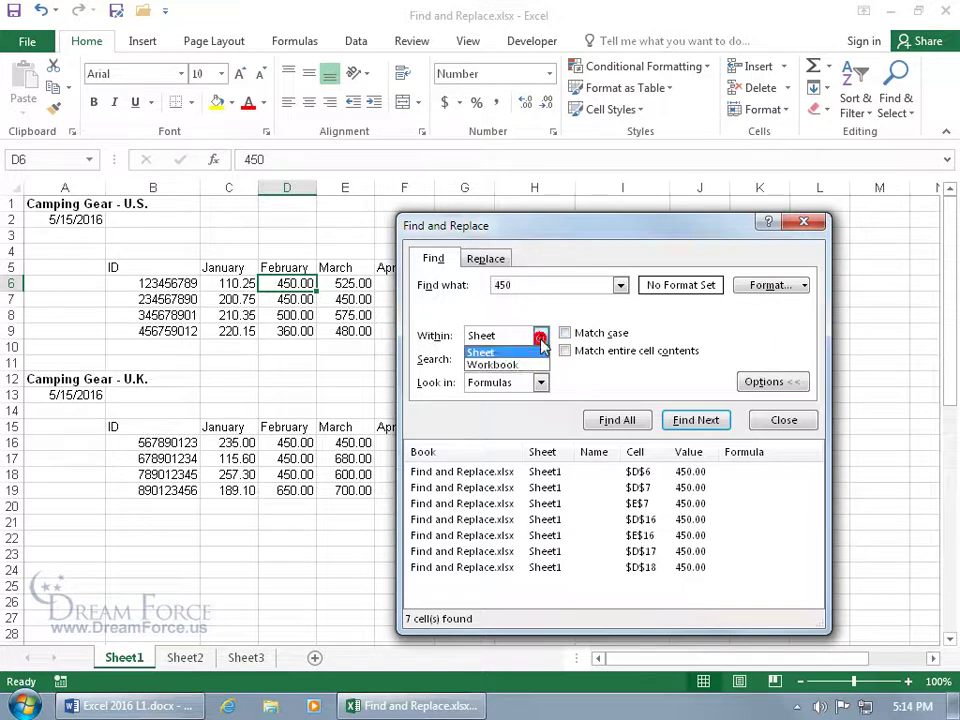
{"action": "left_click", "coordinate": [535, 365]}
{"action": "left_click", "coordinate": [606, 424]}
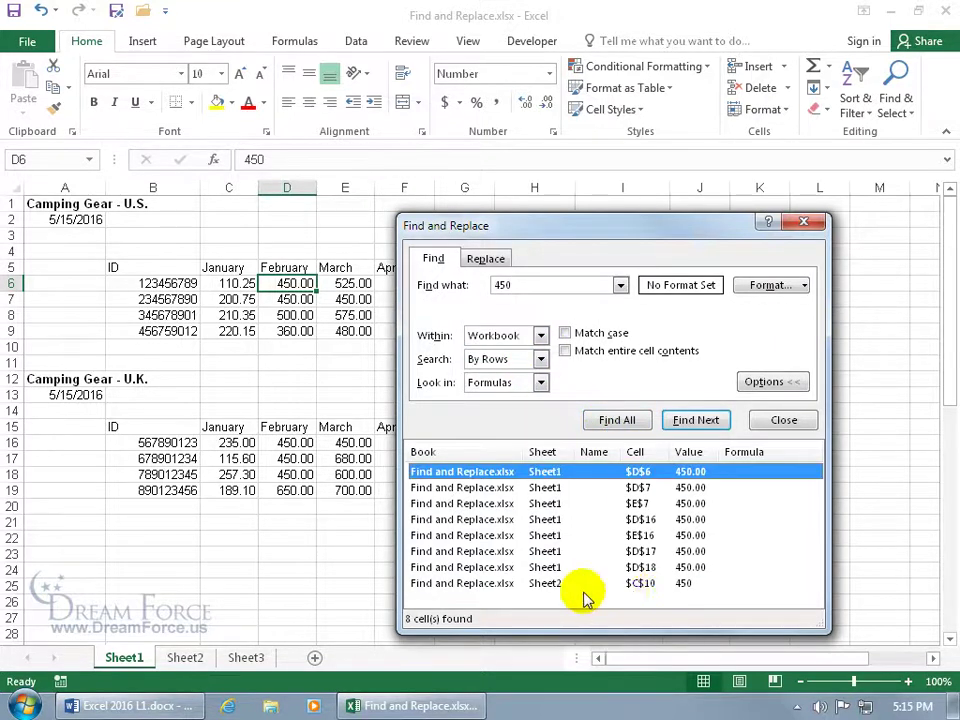
{"action": "left_click", "coordinate": [553, 589]}
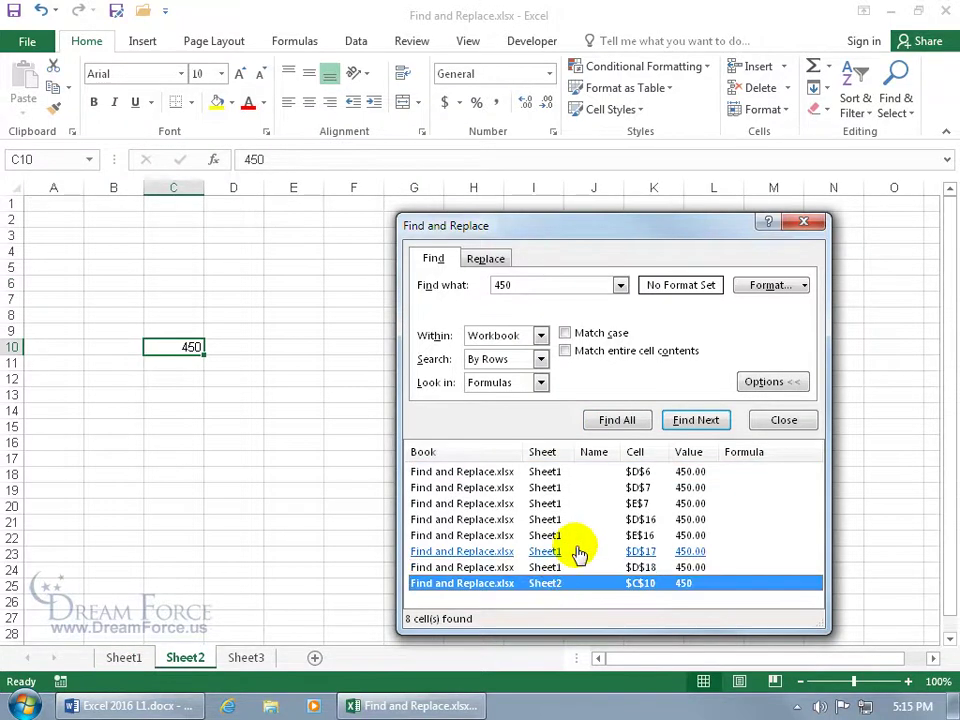
{"action": "left_click", "coordinate": [551, 507]}
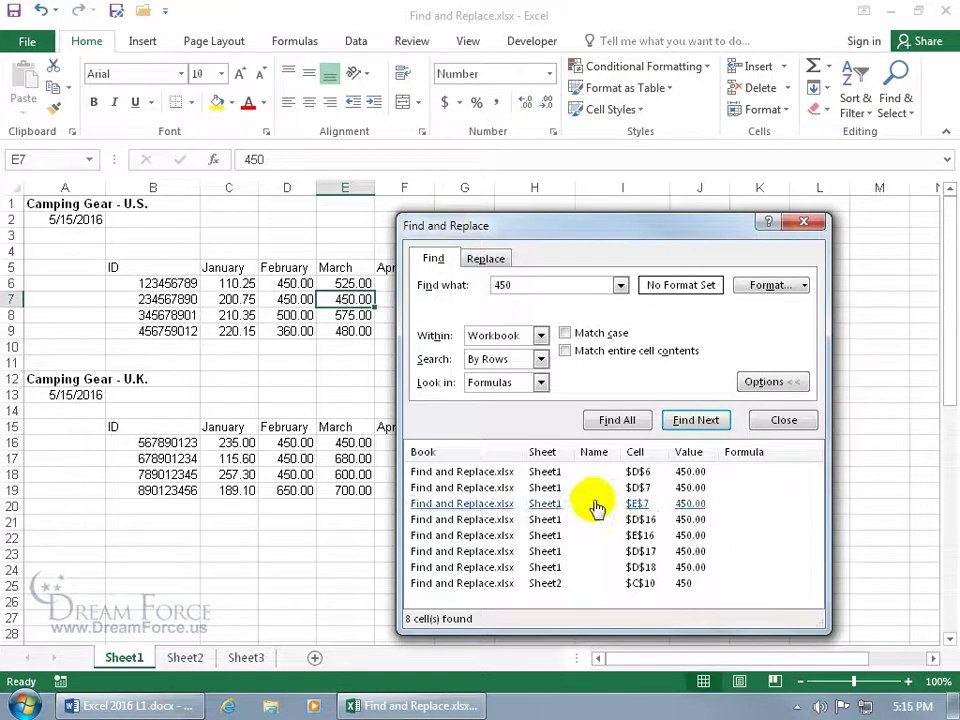
Review the search options, keeping Search By Rows and Look in Formulas
{"action": "left_click", "coordinate": [540, 360]}
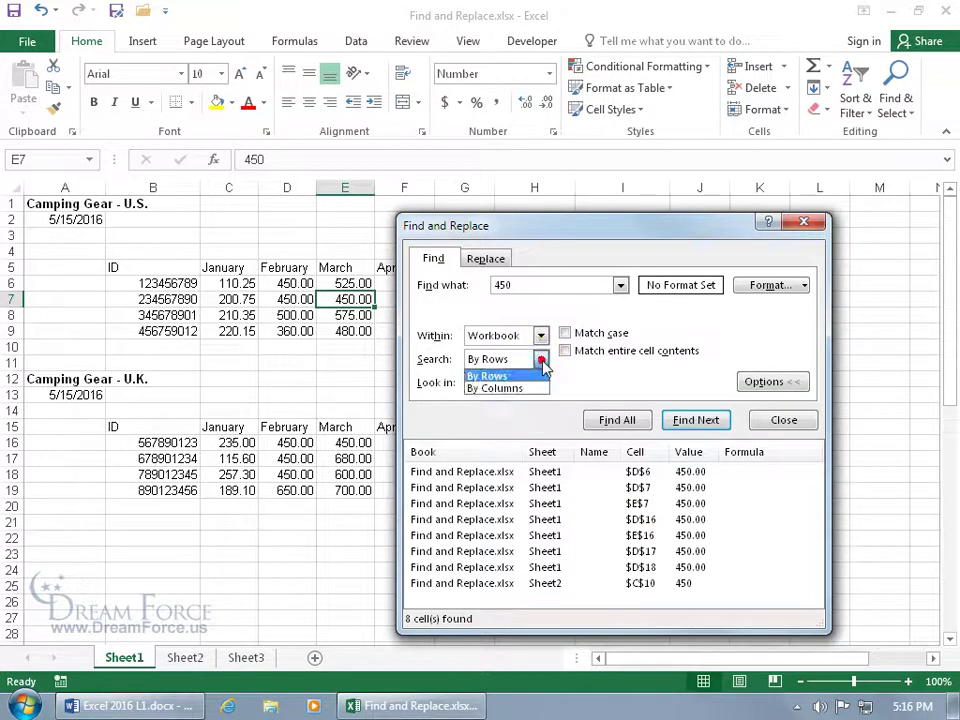
{"action": "left_click", "coordinate": [566, 386]}
{"action": "left_click", "coordinate": [540, 382]}
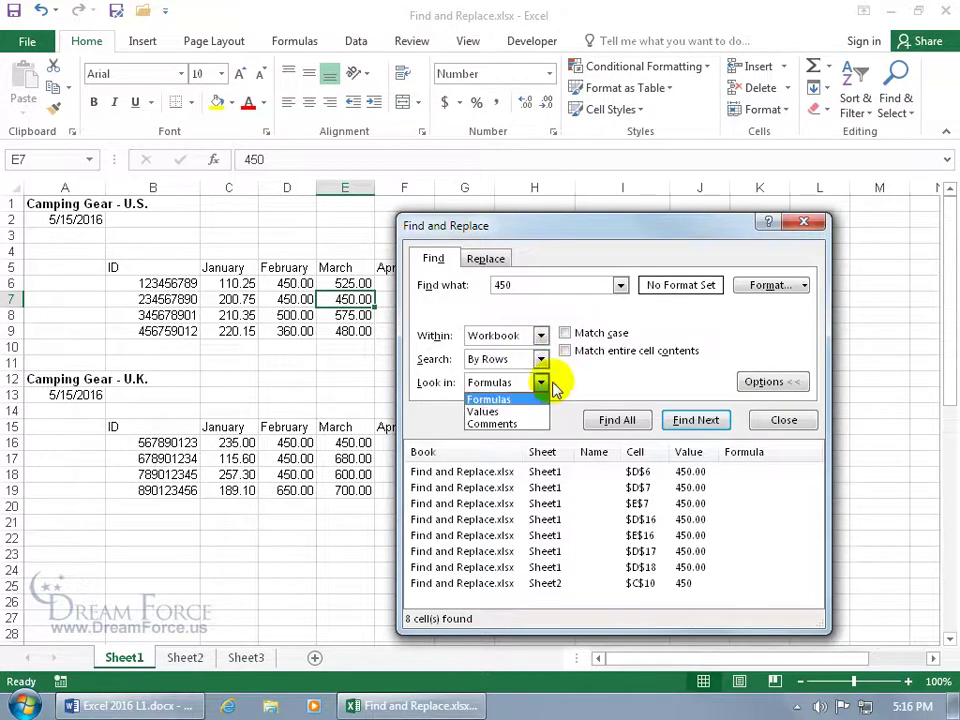
{"action": "left_click", "coordinate": [572, 386]}
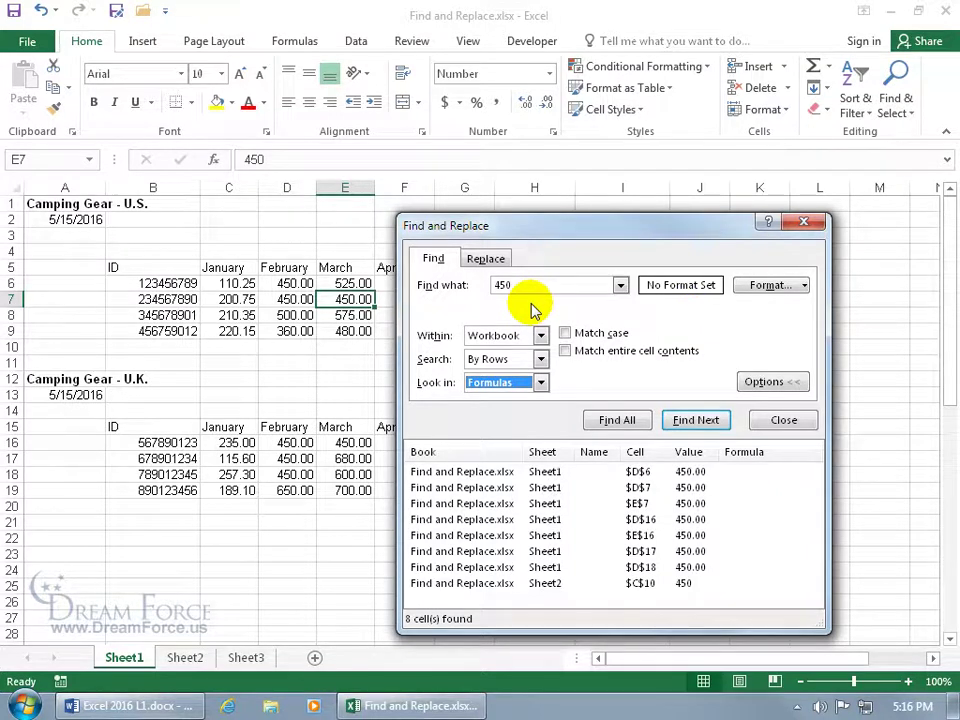
Require Bold font format for the 450 search; Find All reports 0 cells
{"action": "left_click", "coordinate": [804, 286]}
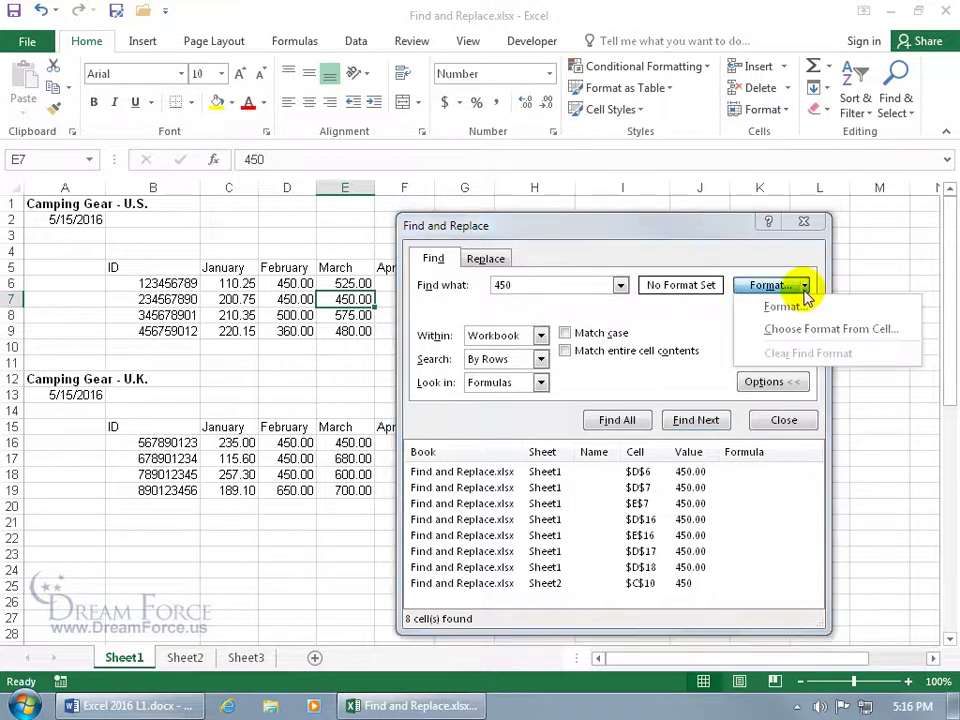
{"action": "left_click", "coordinate": [782, 310]}
{"action": "left_click_drag", "start_coordinate": [697, 77], "coordinate": [487, 153]}
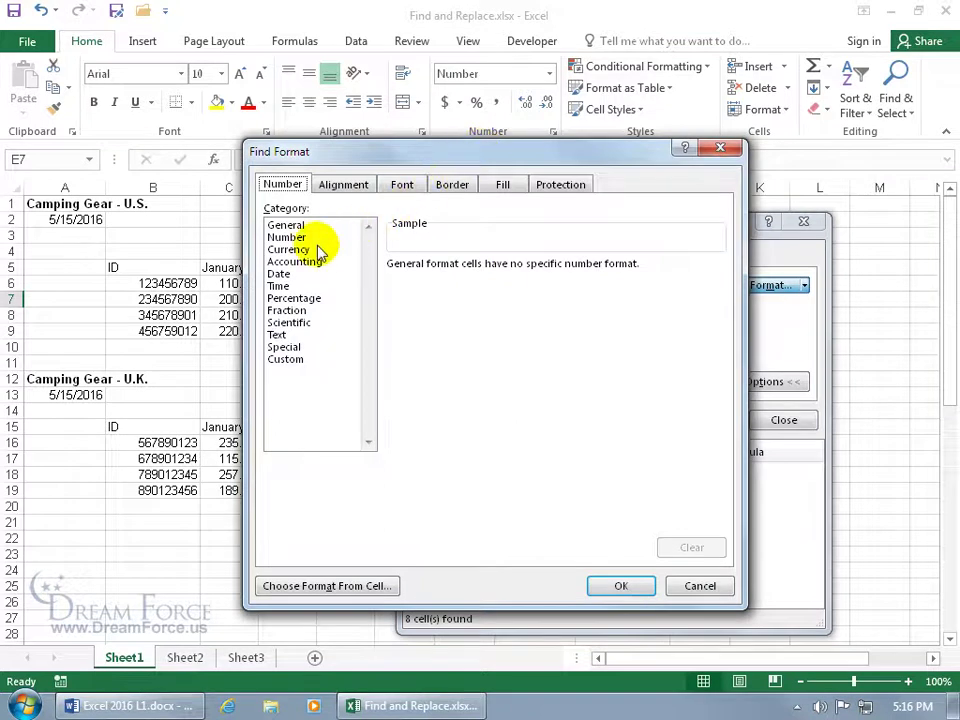
{"action": "left_click", "coordinate": [345, 186]}
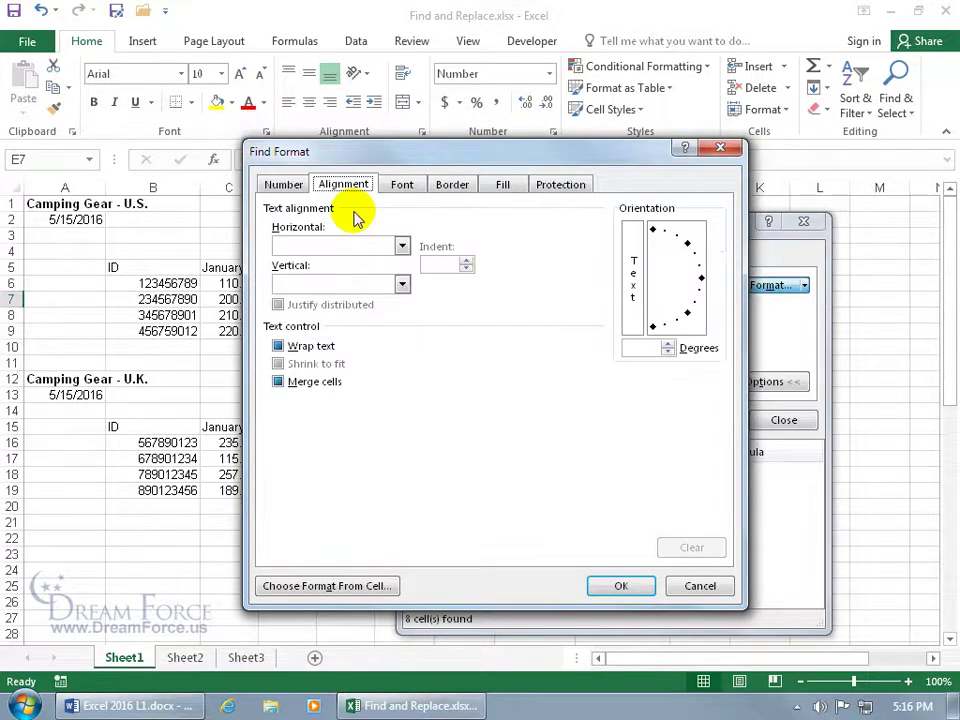
{"action": "left_click", "coordinate": [401, 187]}
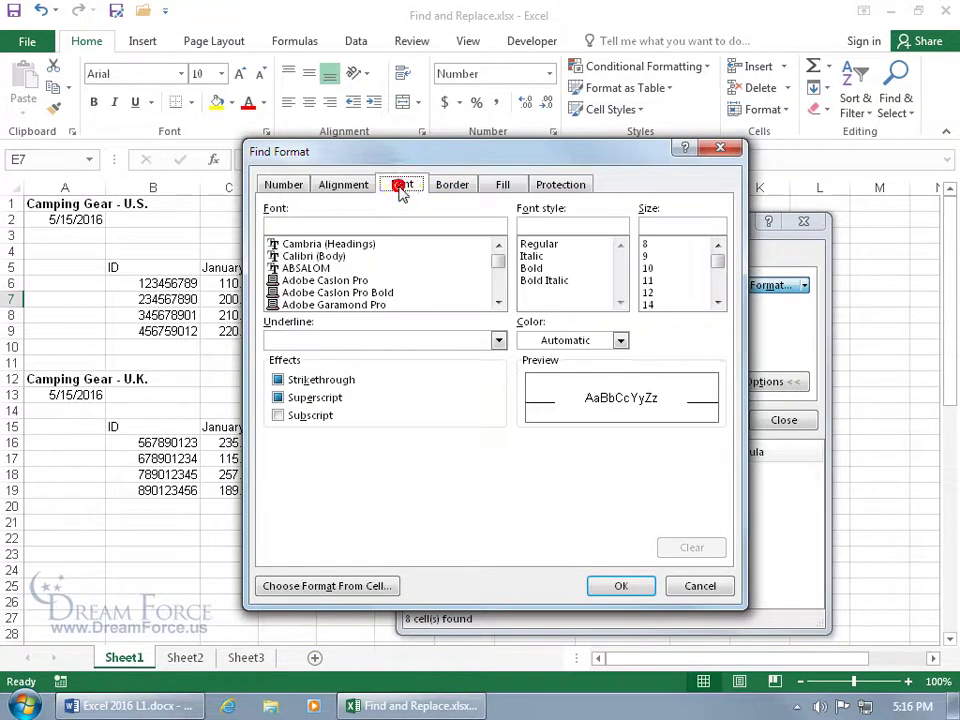
{"action": "left_click", "coordinate": [534, 268]}
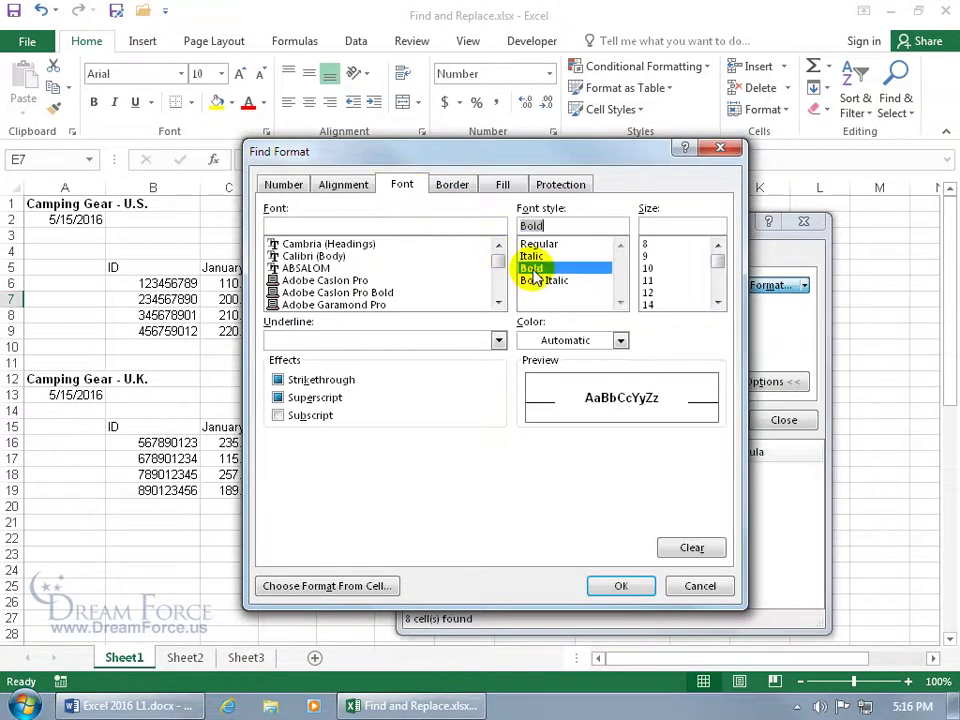
{"action": "left_click", "coordinate": [621, 586]}
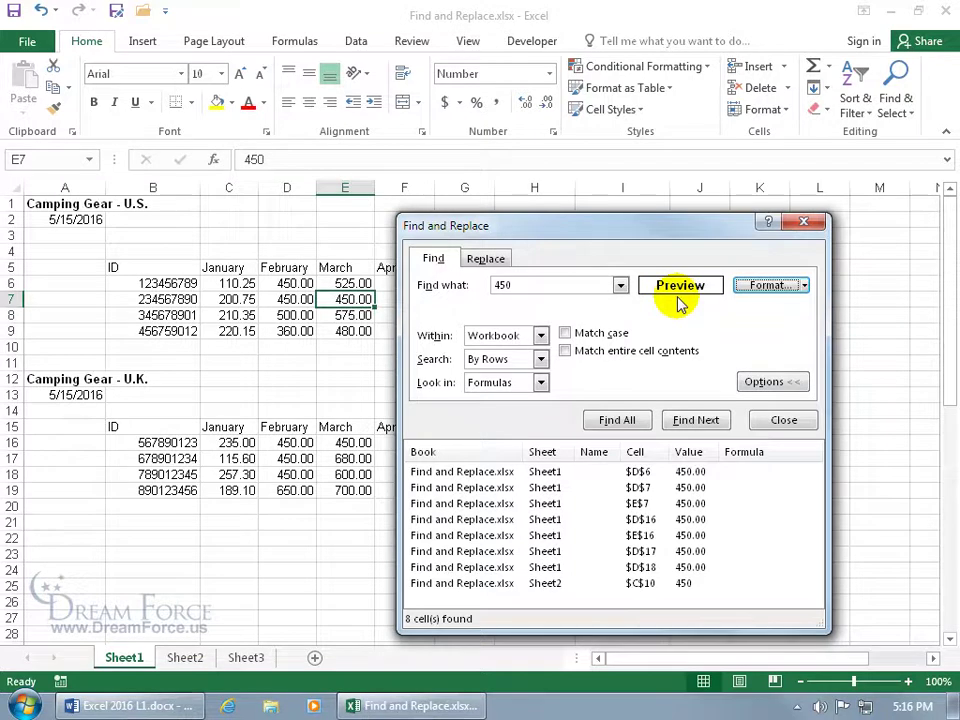
{"action": "left_click", "coordinate": [619, 420]}
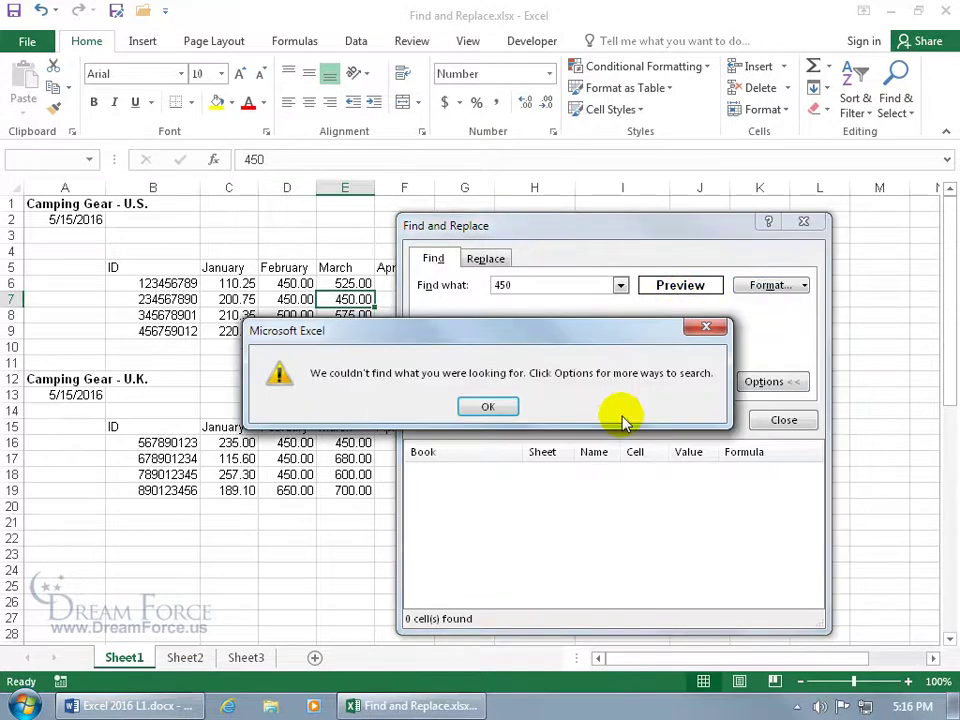
{"action": "left_click", "coordinate": [495, 410]}
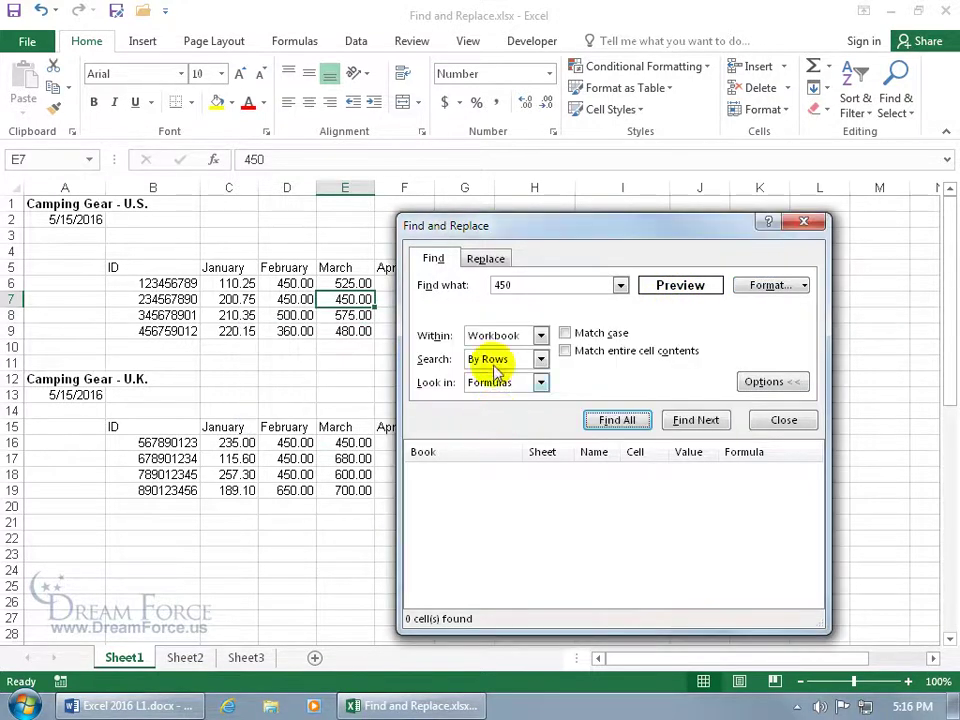
Clear the search text and find all bold cells, visiting the titles in A12 and A1
{"action": "left_click", "coordinate": [508, 286]}
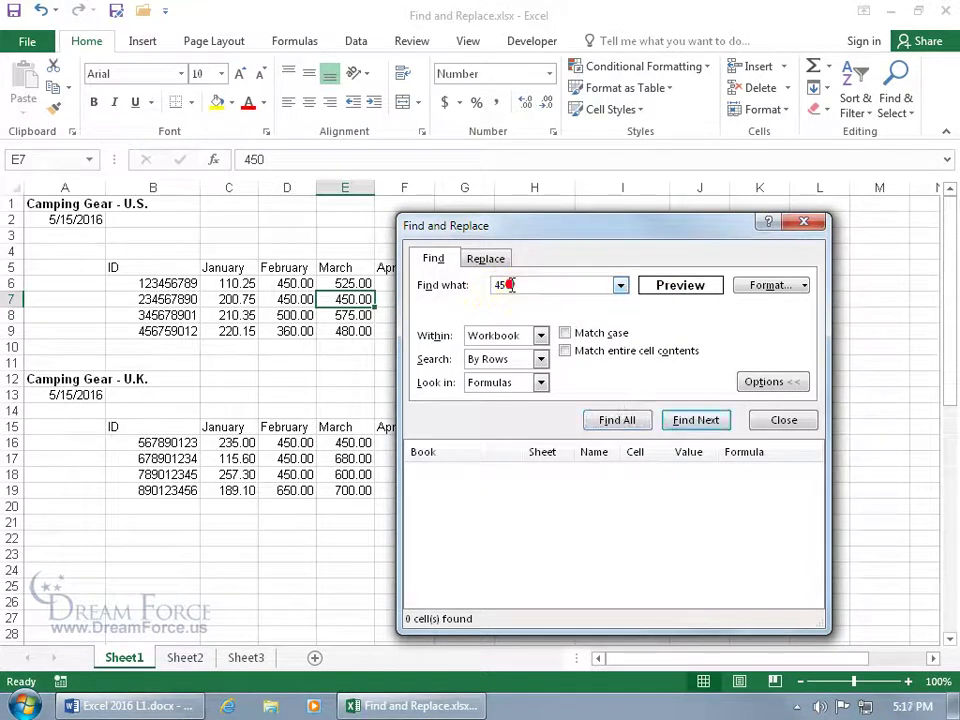
{"action": "key", "text": "BackSpace"}
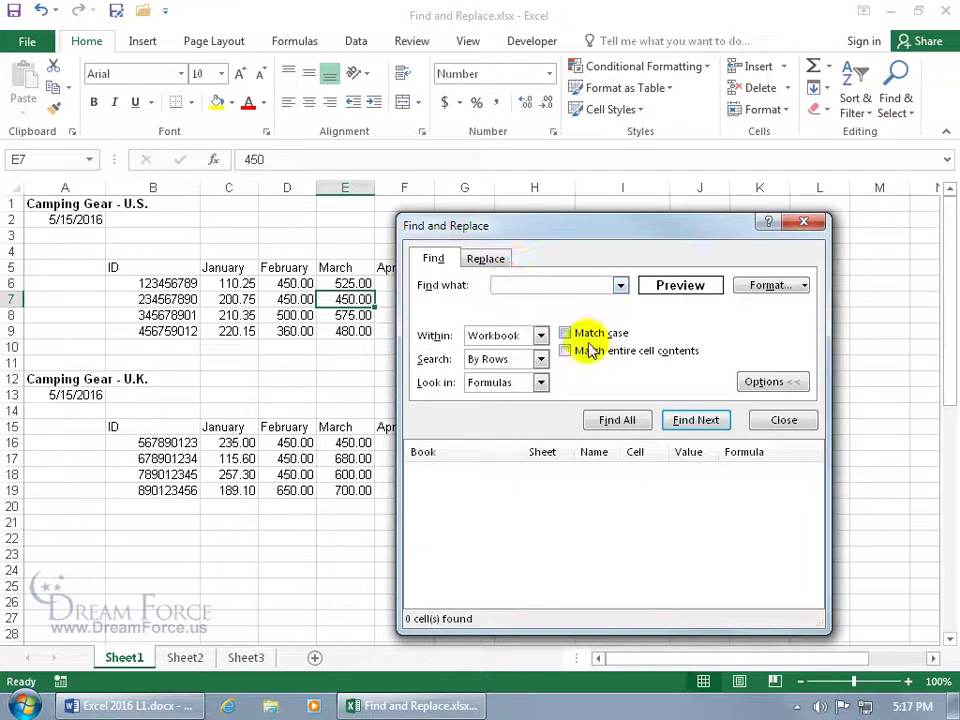
{"action": "left_click", "coordinate": [622, 420]}
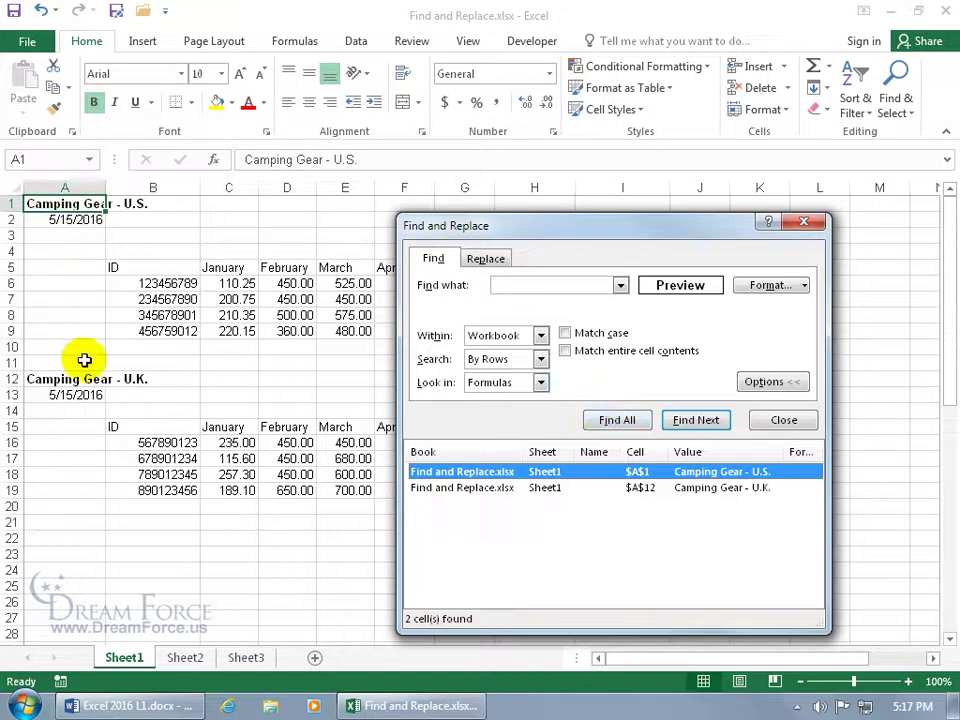
{"action": "left_click", "coordinate": [437, 488]}
{"action": "left_click", "coordinate": [439, 470]}
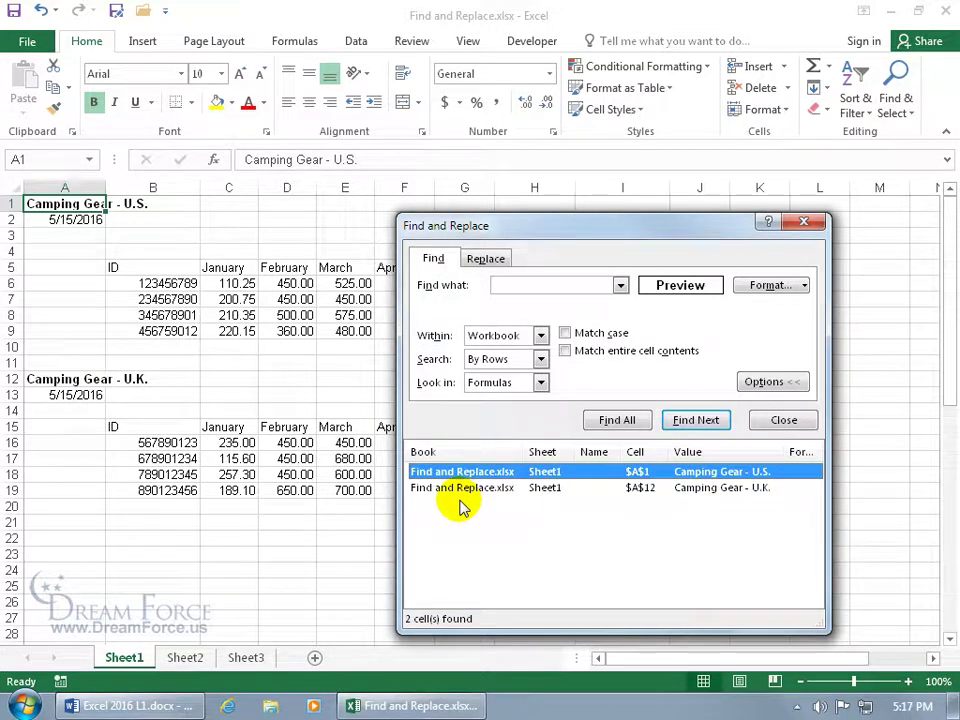
Search for bold 450 again, which still finds no cells, and reopen the search options
{"action": "left_click", "coordinate": [760, 381]}
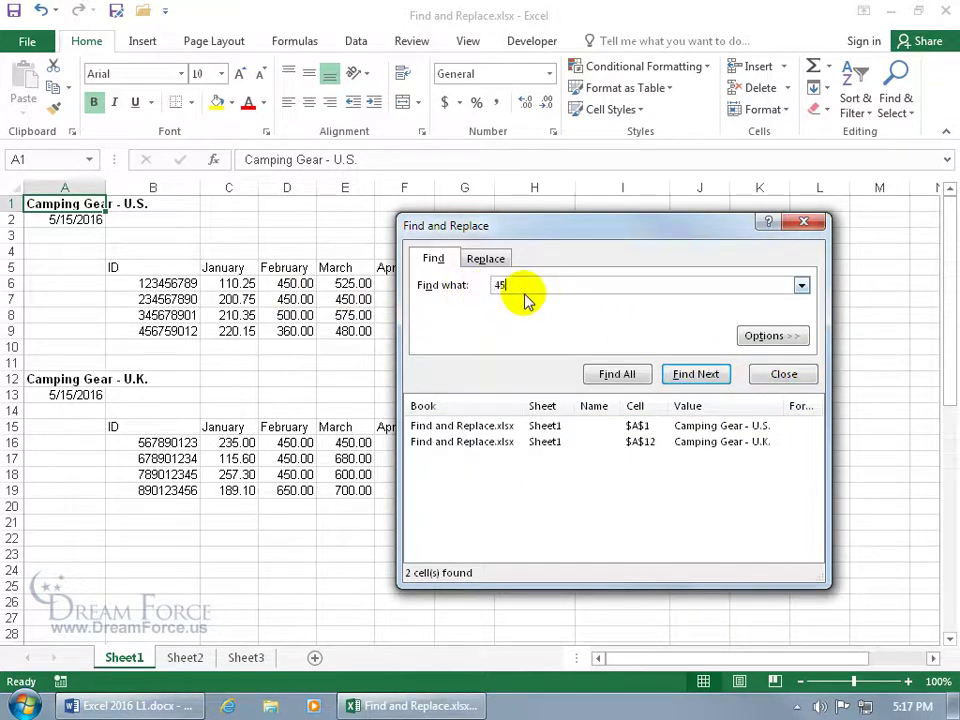
{"action": "left_click", "coordinate": [624, 372]}
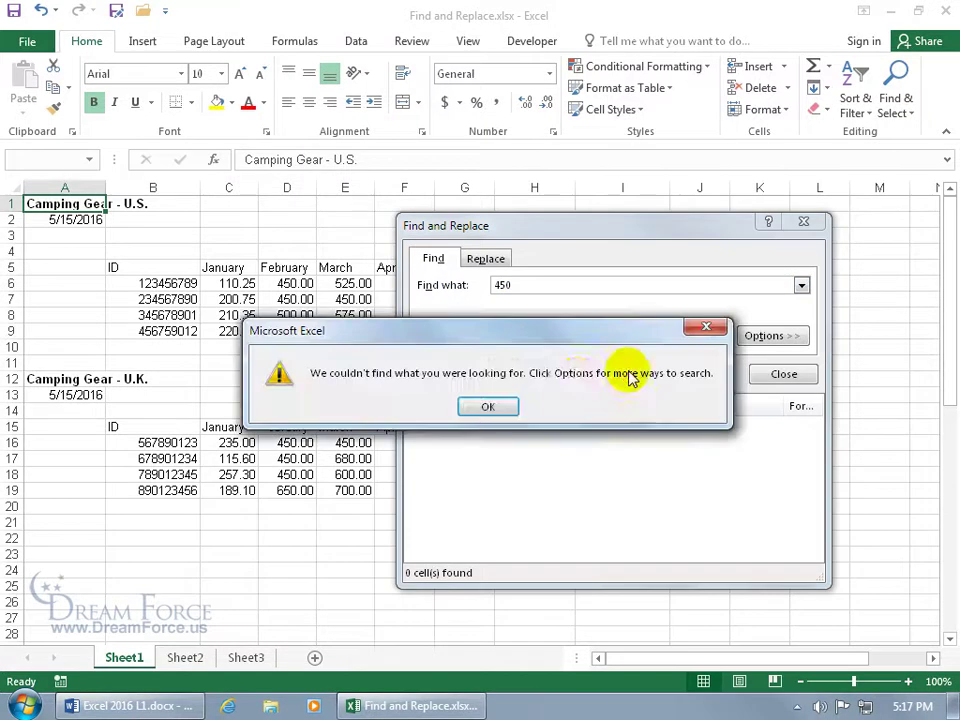
{"action": "left_click", "coordinate": [488, 408]}
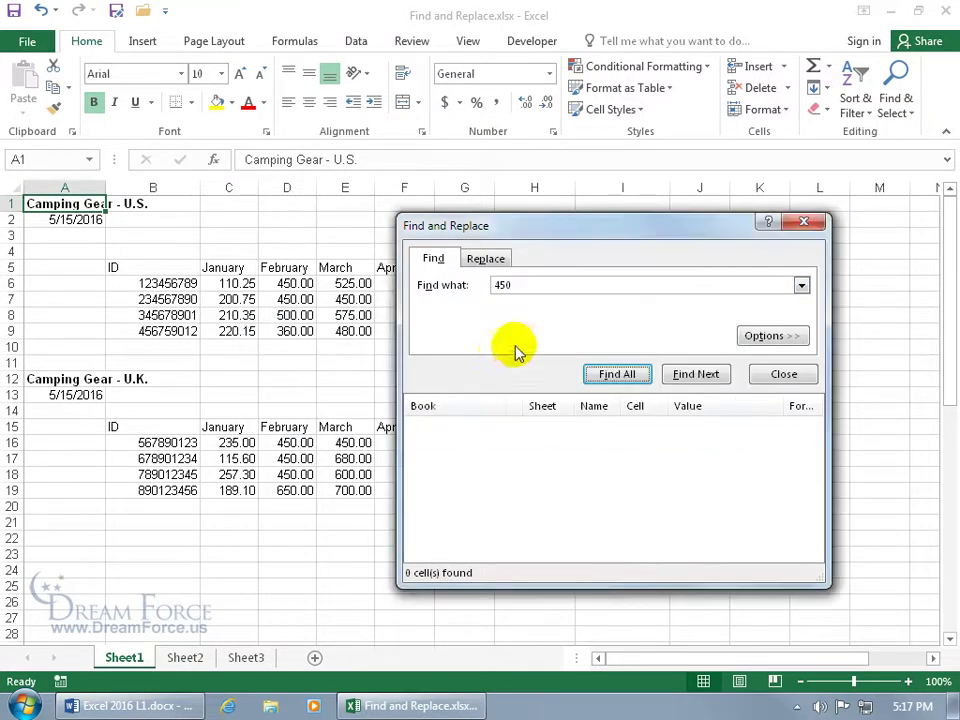
{"action": "left_click", "coordinate": [790, 336]}
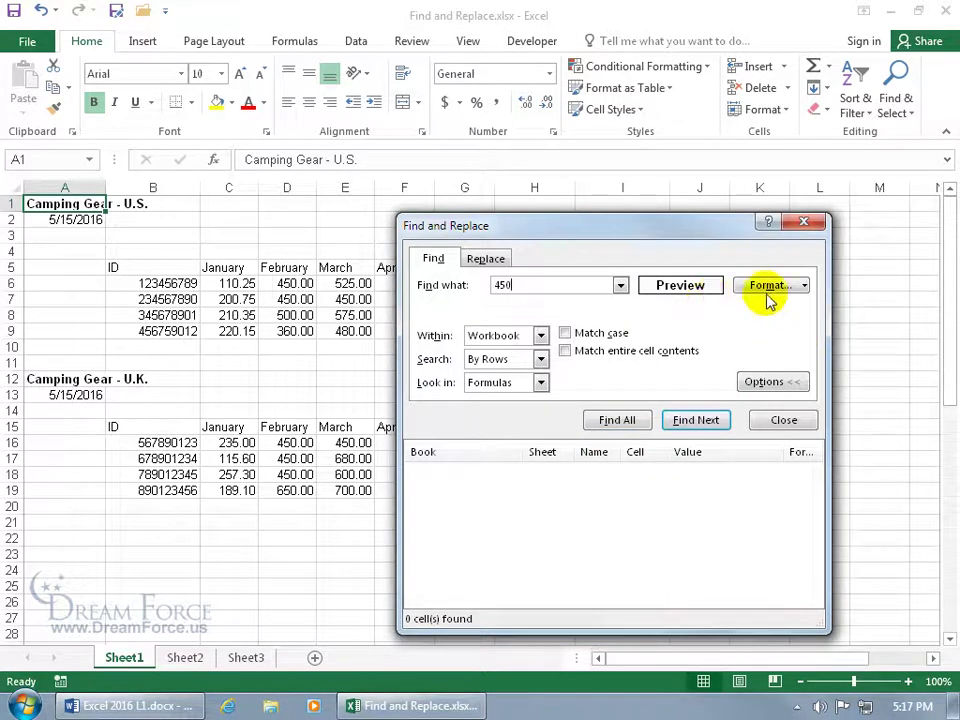
Clear the bold format condition, find all 8 cells containing 450, and close the search window
{"action": "left_click", "coordinate": [804, 286]}
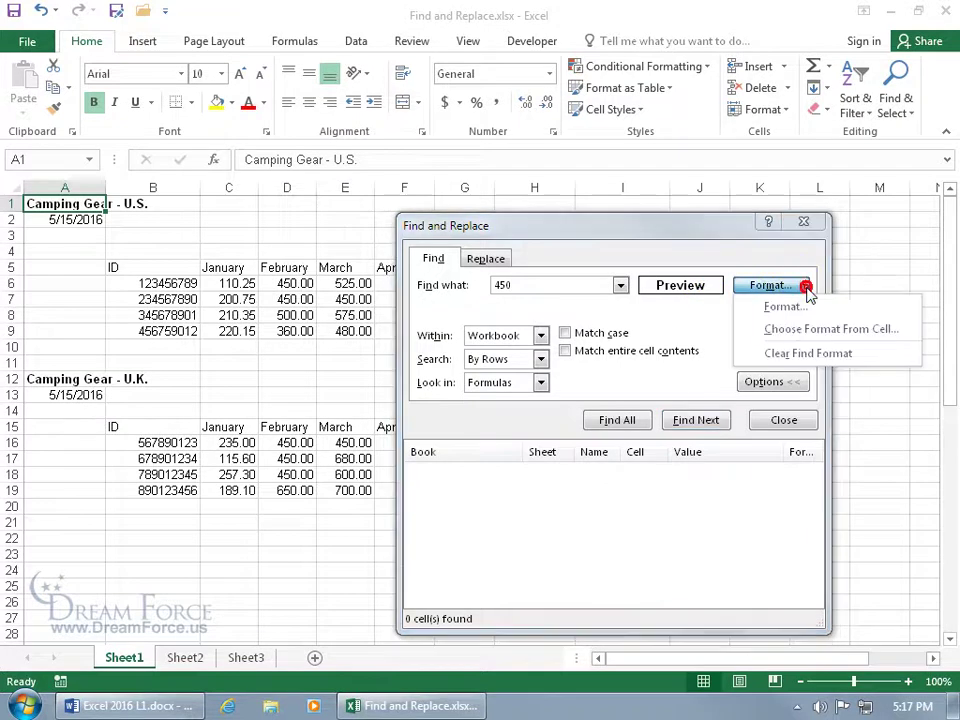
{"action": "left_click", "coordinate": [797, 352]}
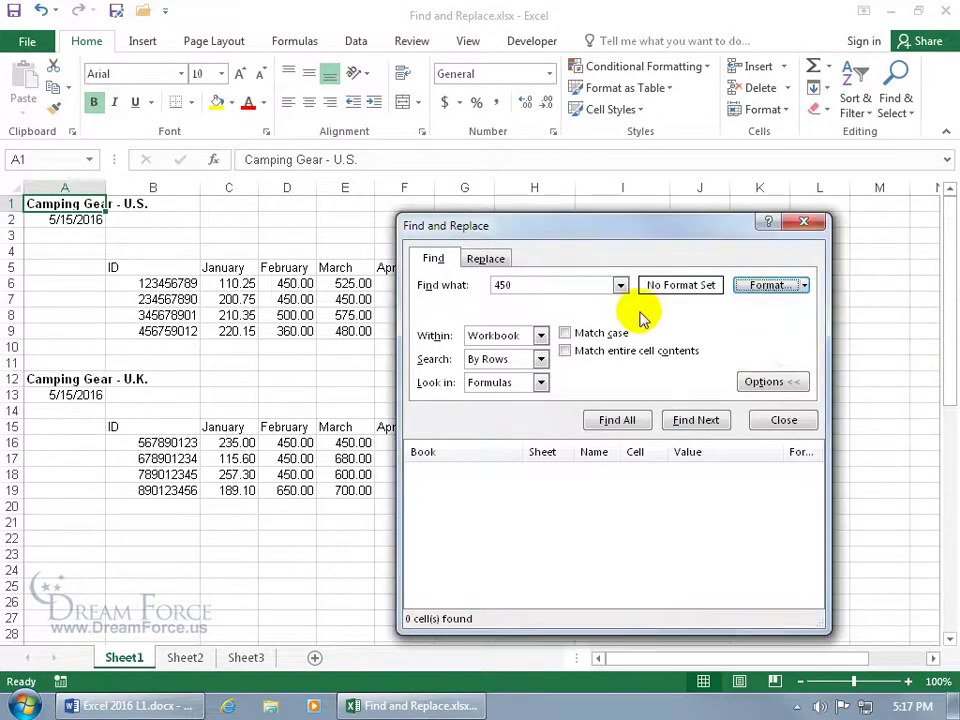
{"action": "left_click", "coordinate": [617, 420]}
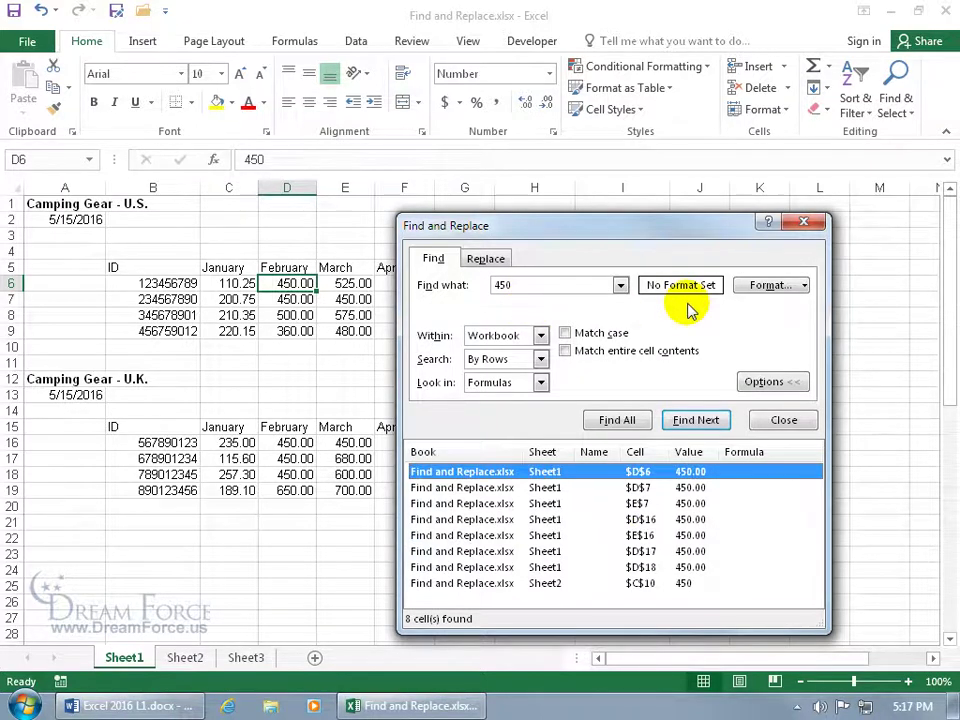
{"action": "left_click", "coordinate": [801, 221]}
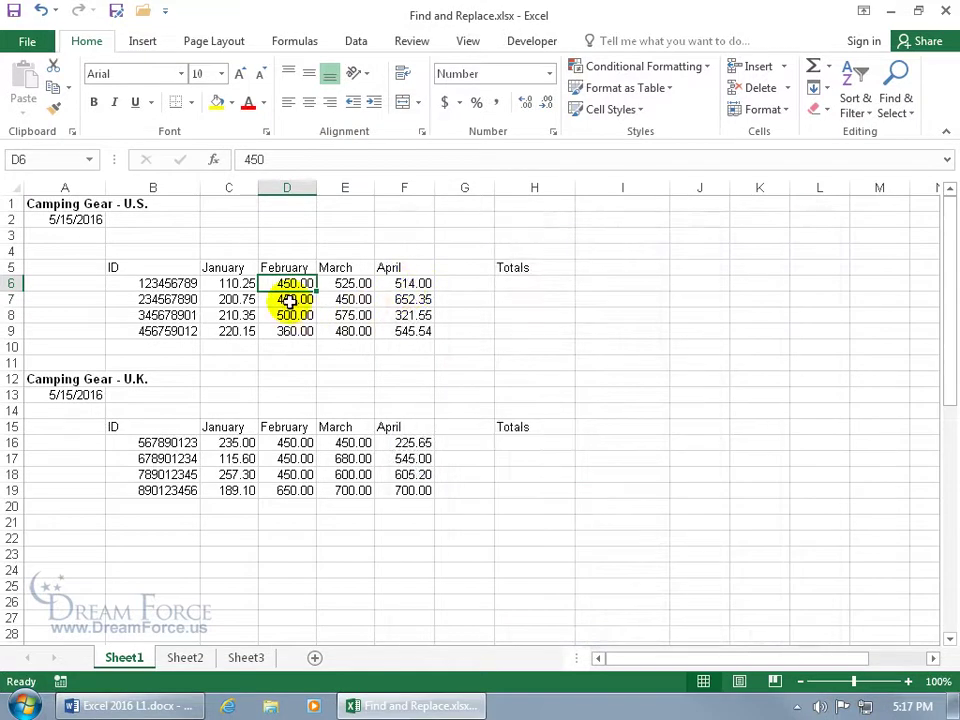
Color the 450.00 in D6 and the 500.00 in D8 red, then open Find for 450
{"action": "left_click", "coordinate": [249, 104]}
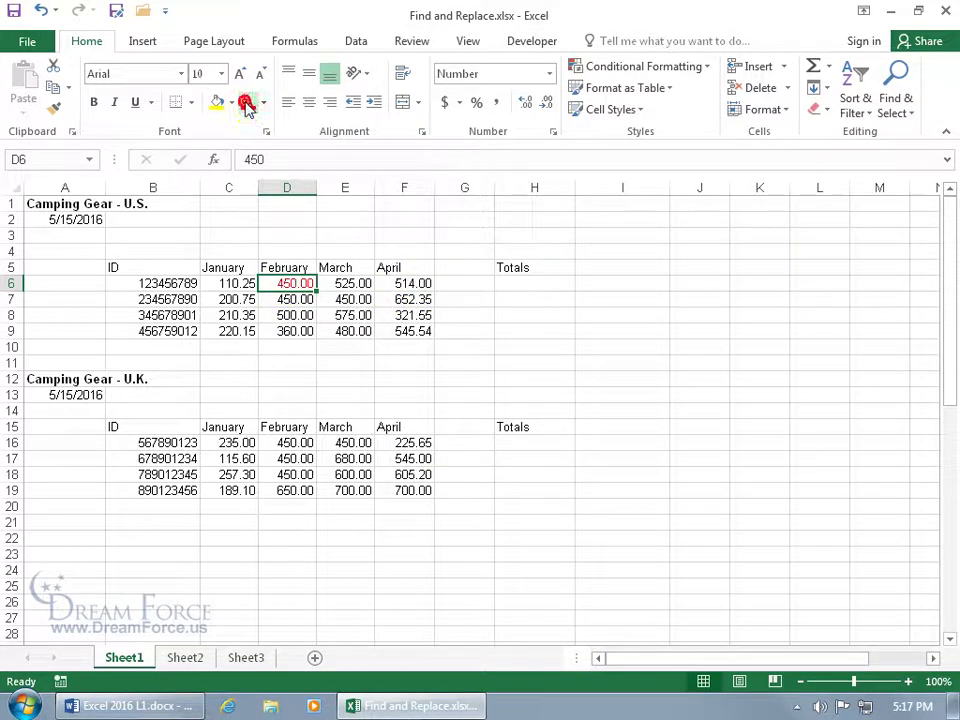
{"action": "left_click", "coordinate": [293, 315]}
{"action": "left_click", "coordinate": [249, 104]}
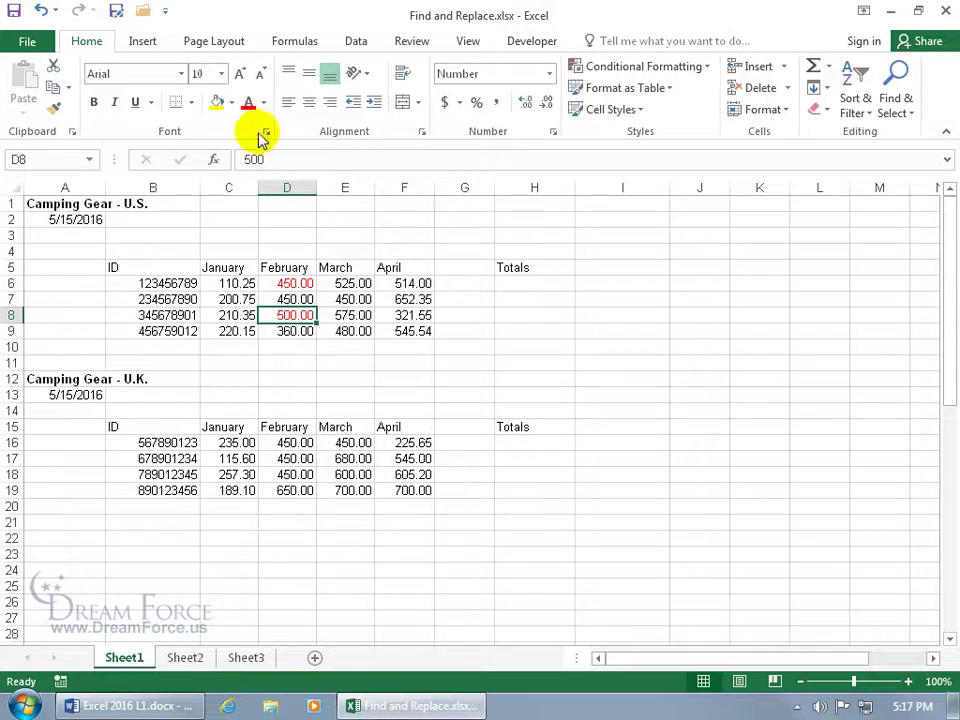
{"action": "left_click", "coordinate": [340, 299]}
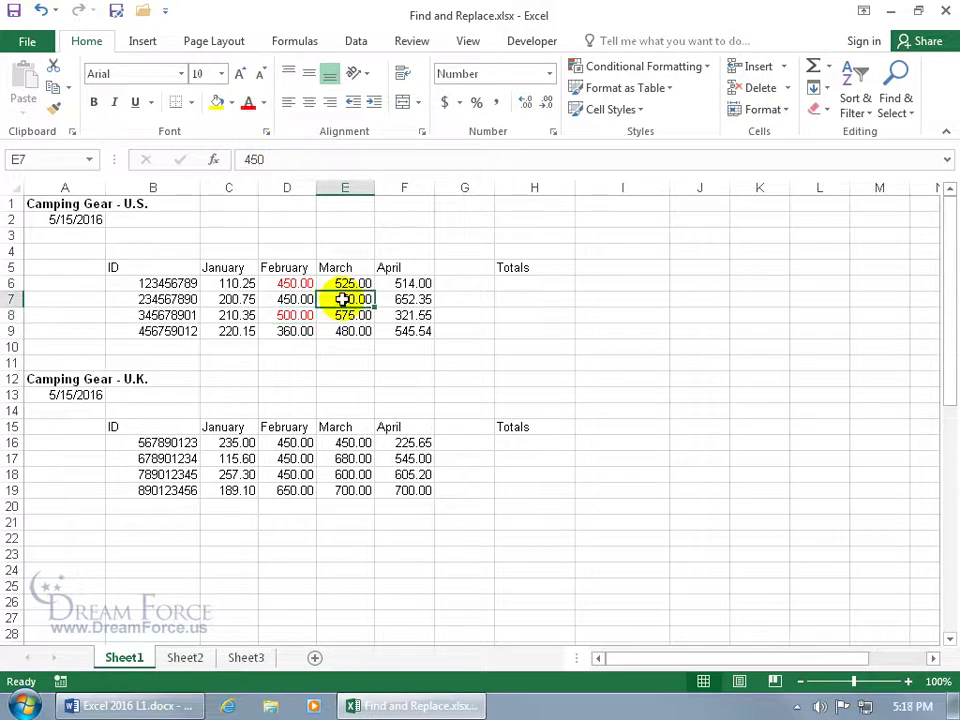
{"action": "key", "text": "ctrl+f"}
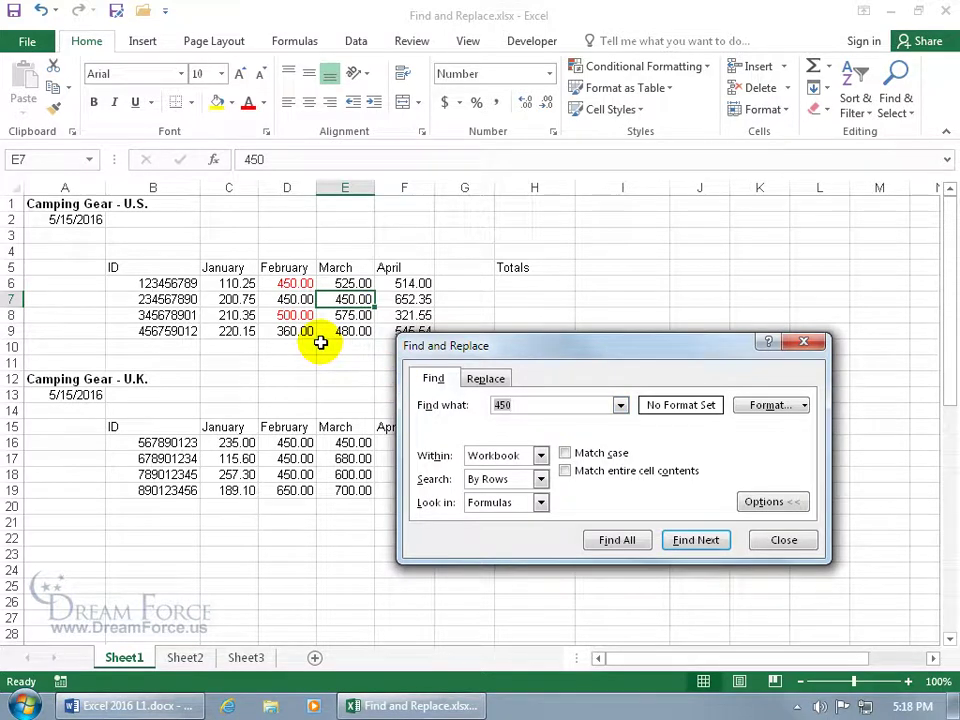
Look over the Number and Alignment tabs of Find Format, closing it without setting anything
{"action": "left_click", "coordinate": [803, 406]}
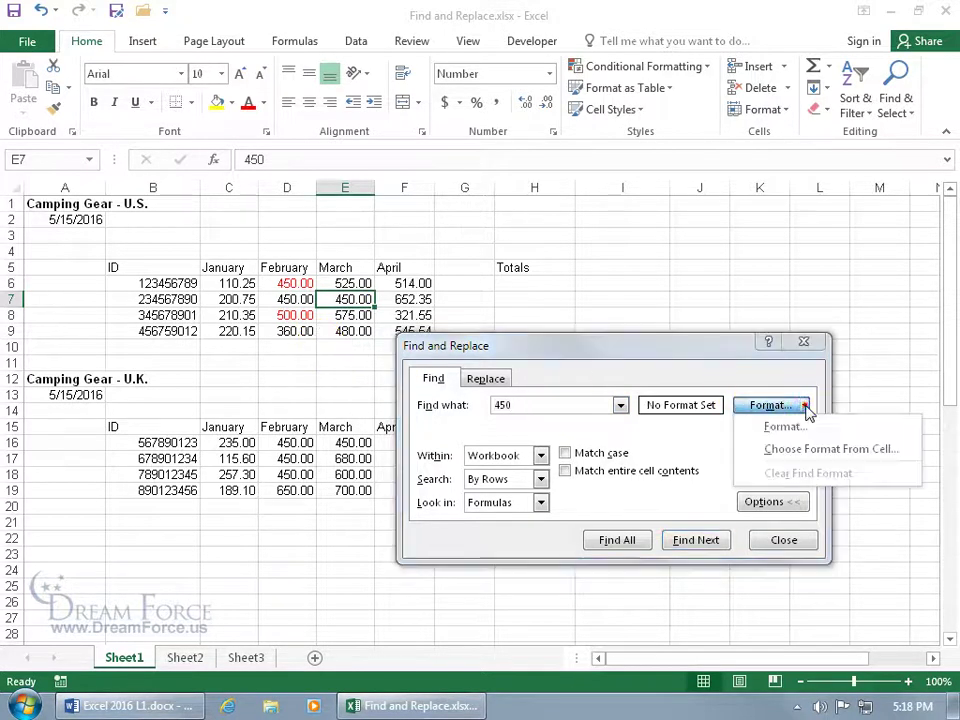
{"action": "left_click", "coordinate": [790, 427]}
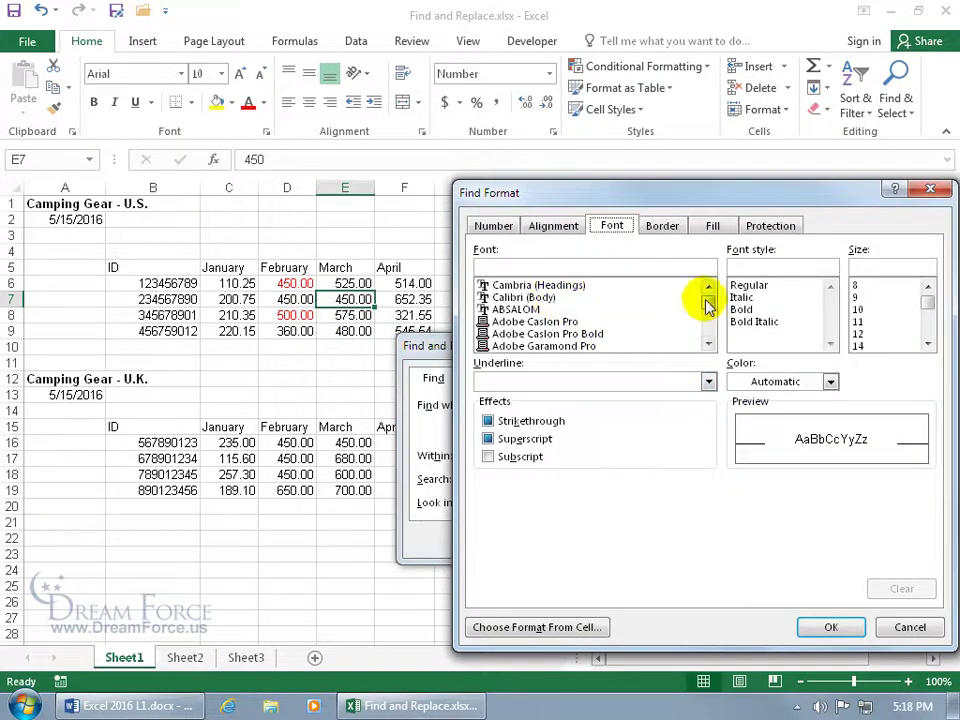
{"action": "left_click", "coordinate": [493, 225]}
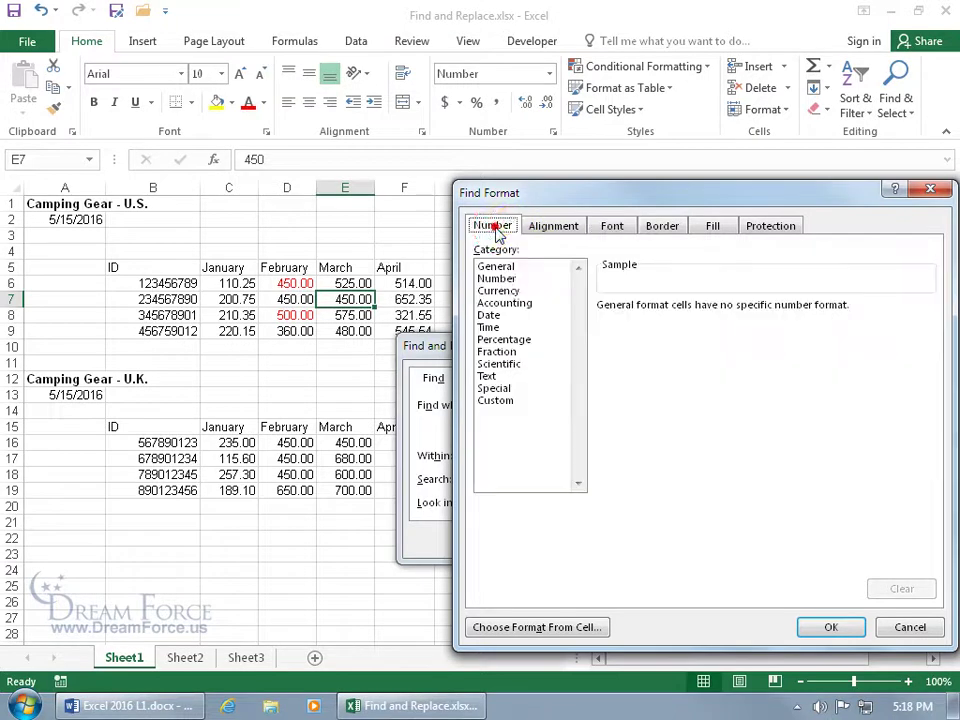
{"action": "left_click", "coordinate": [554, 228]}
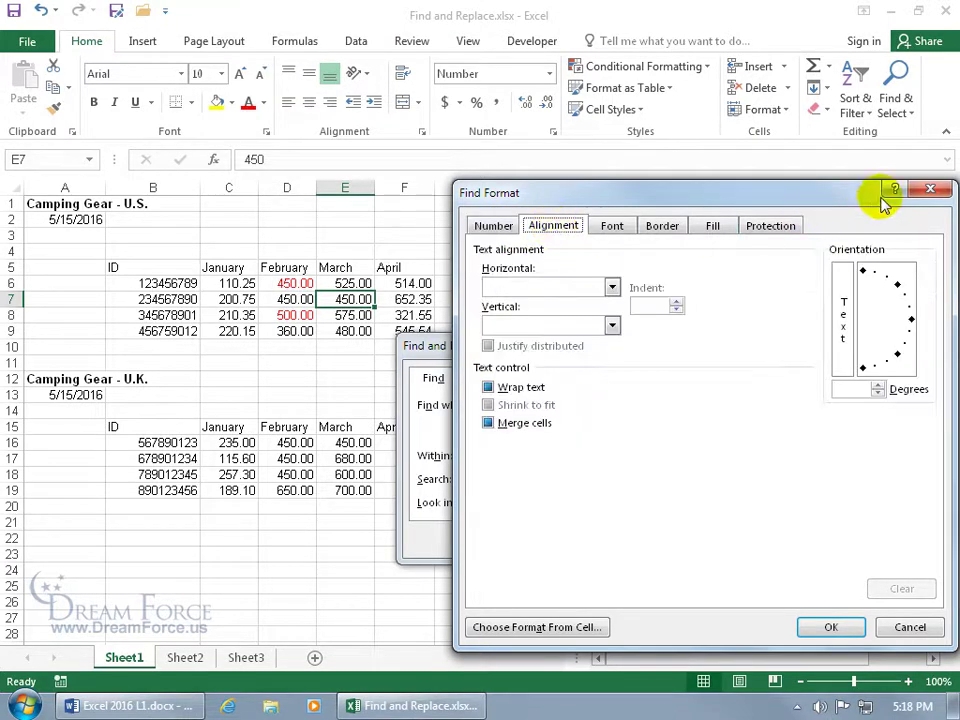
{"action": "left_click", "coordinate": [930, 189]}
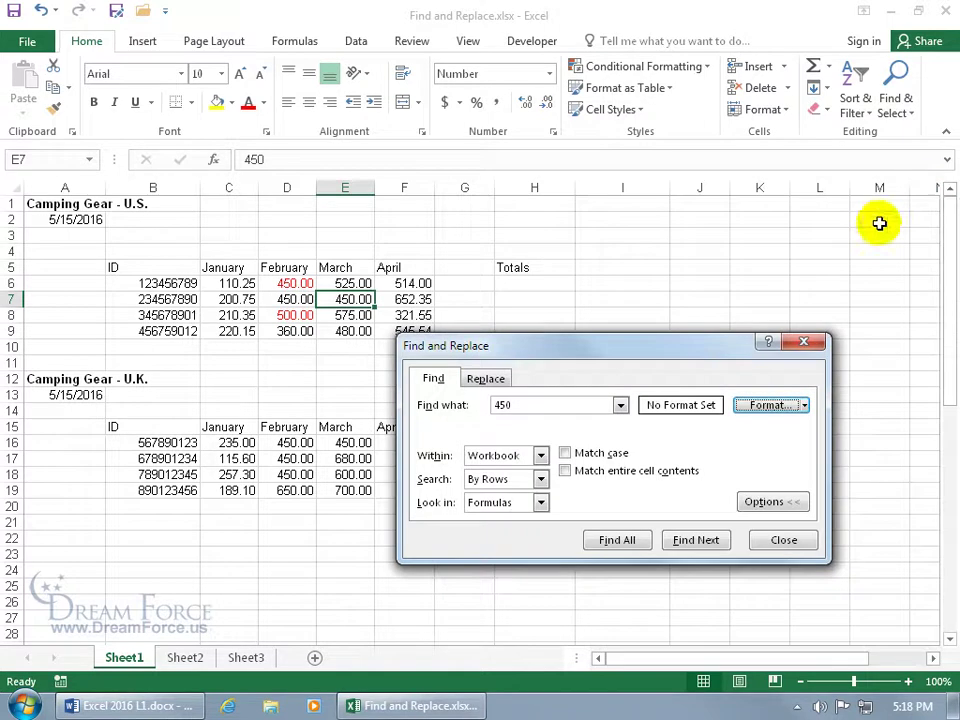
Make the 450 search also require the red font format of cell D6
{"action": "left_click", "coordinate": [805, 405]}
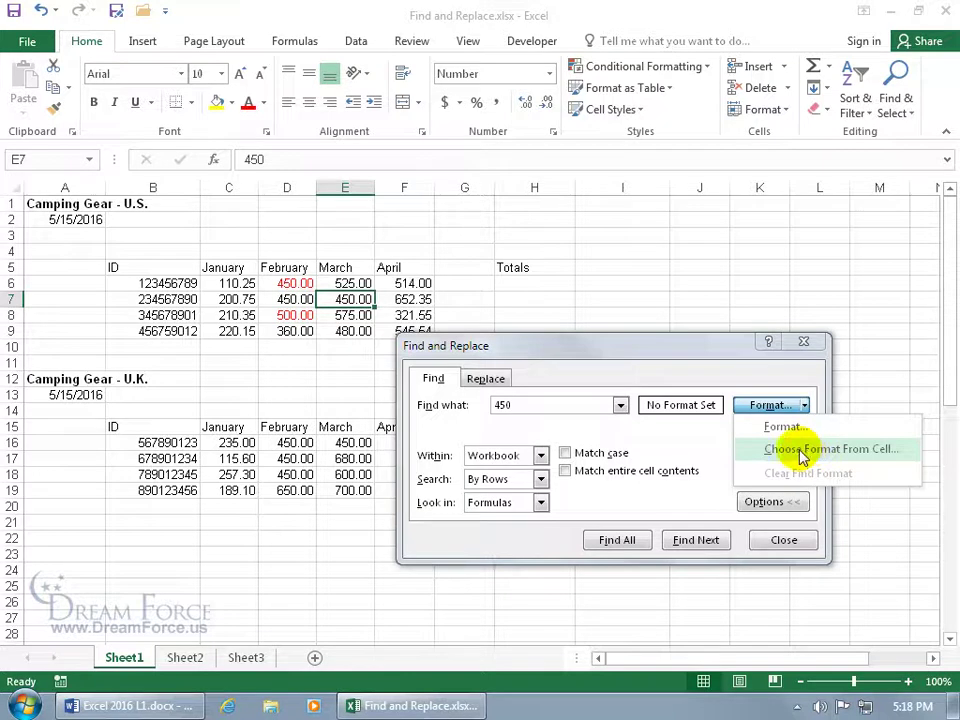
{"action": "left_click", "coordinate": [810, 455]}
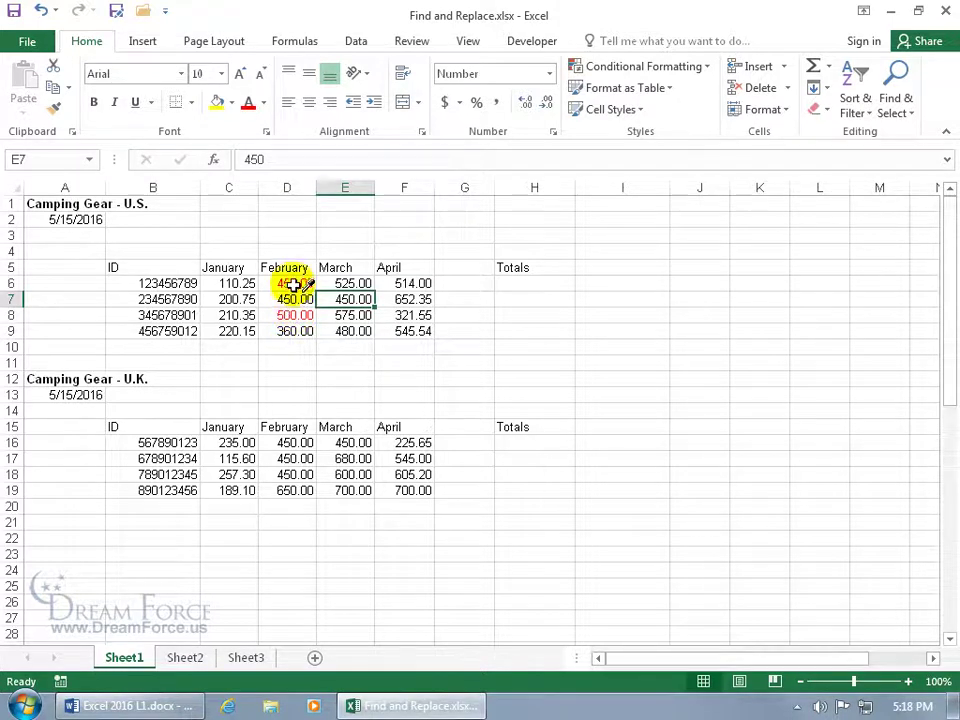
{"action": "left_click", "coordinate": [293, 284]}
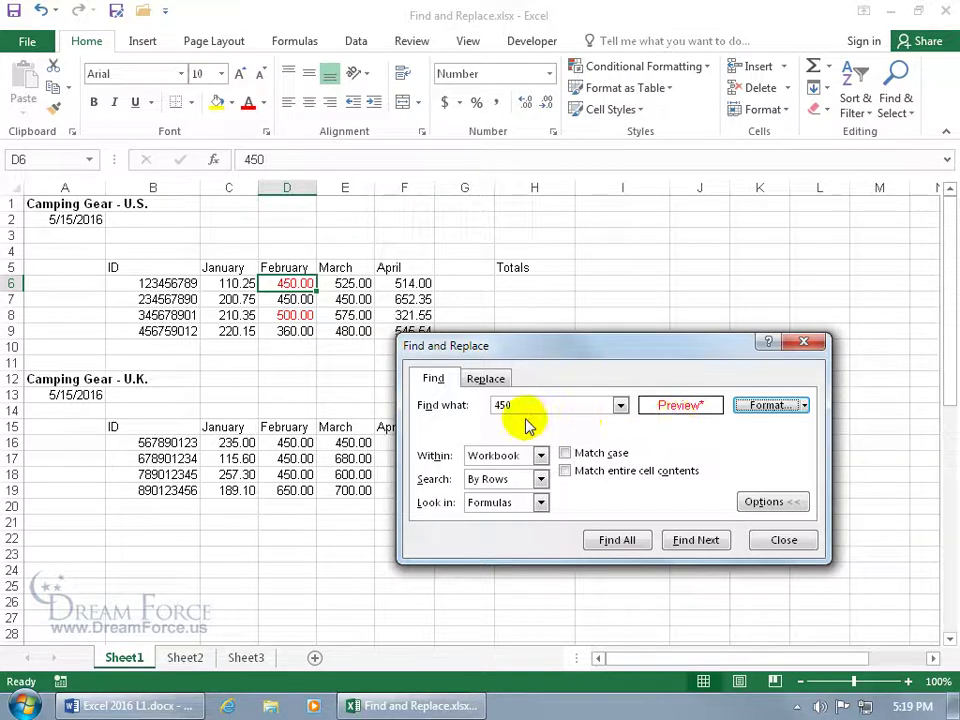
Find all red cells with empty search text, listing D6 and D8, then clear the search format
{"action": "left_click", "coordinate": [630, 545]}
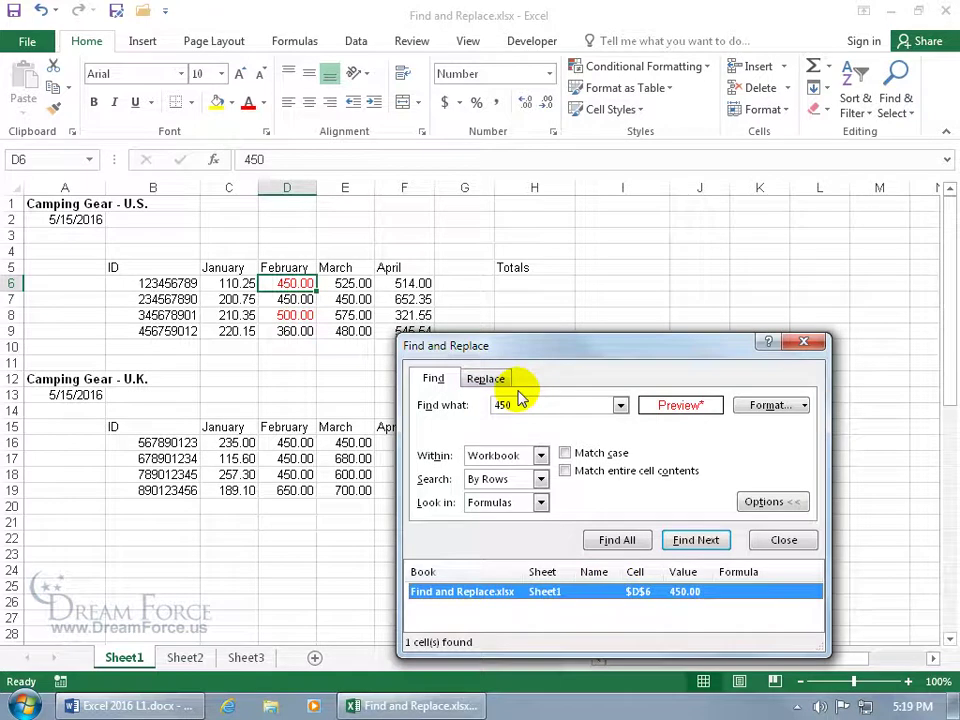
{"action": "double_click", "coordinate": [589, 403]}
{"action": "key", "text": "BackSpace"}
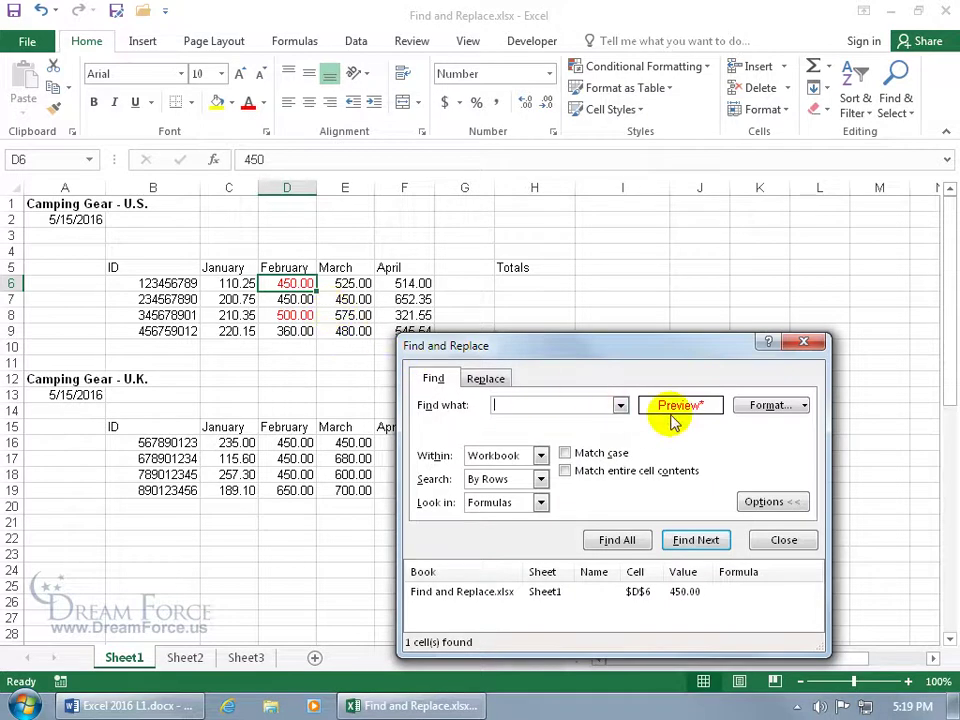
{"action": "left_click", "coordinate": [617, 540]}
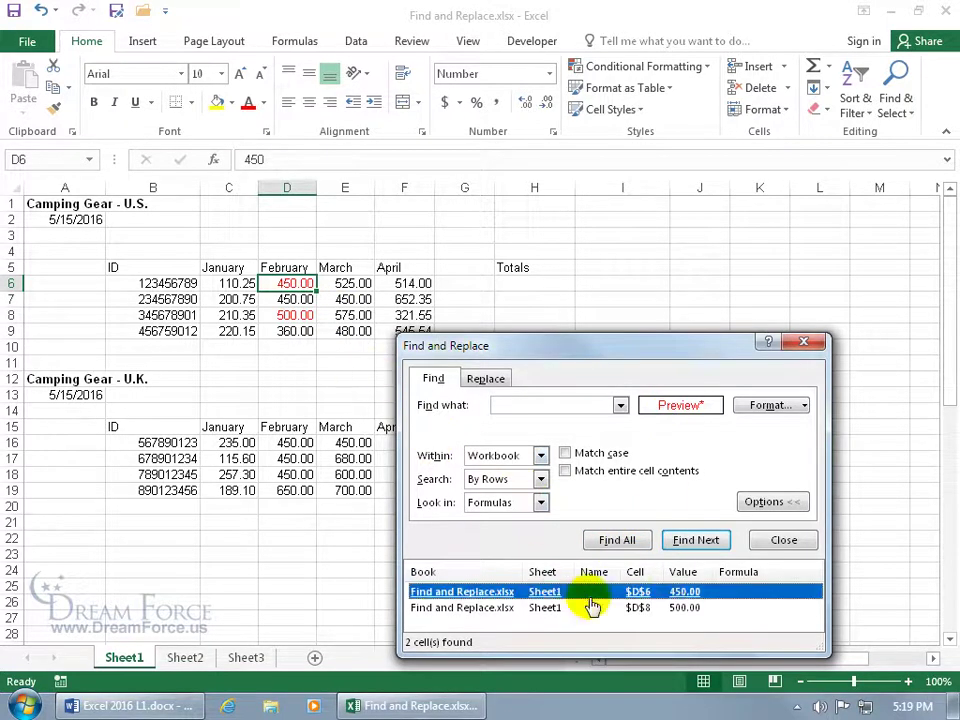
{"action": "left_click", "coordinate": [673, 607]}
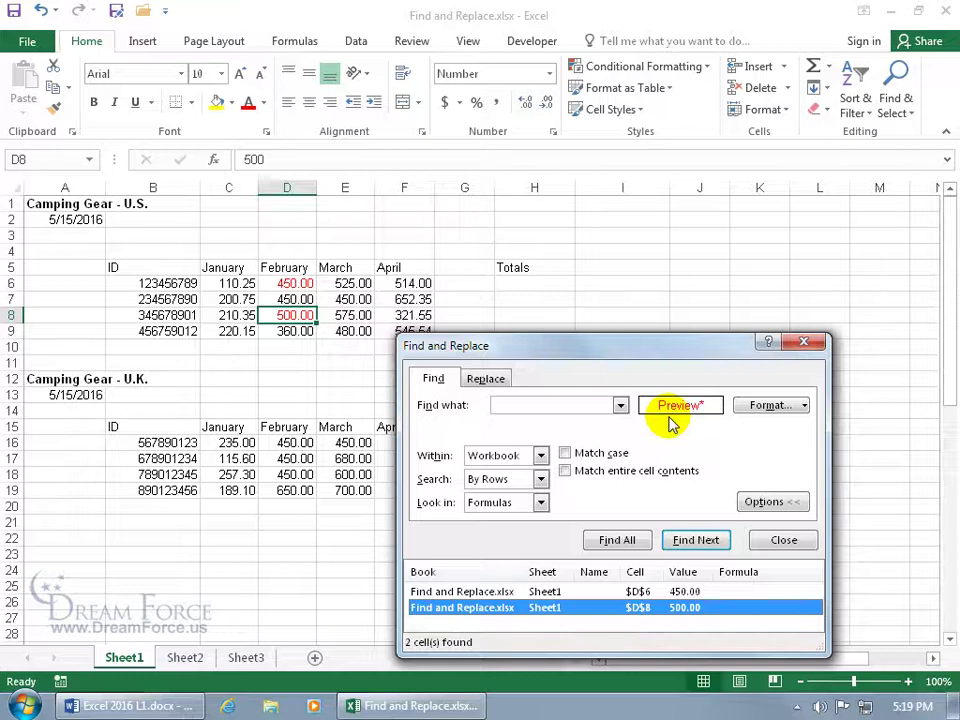
{"action": "left_click", "coordinate": [803, 406]}
{"action": "left_click", "coordinate": [807, 473]}
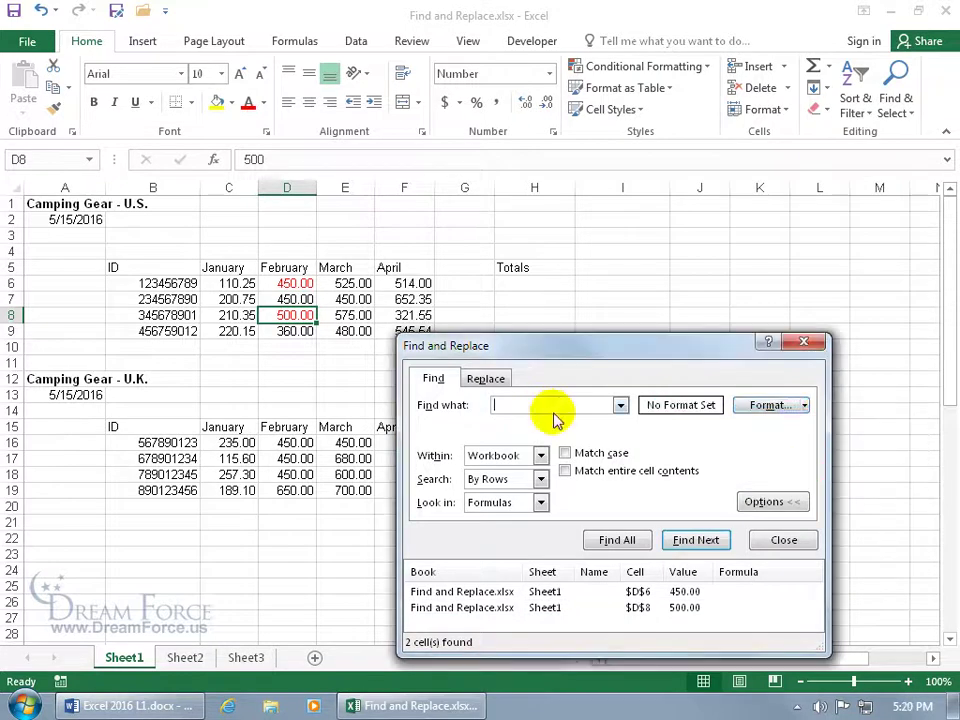
Close and reopen Find and Replace, hiding and reshowing its extra search options
{"action": "left_click", "coordinate": [797, 343]}
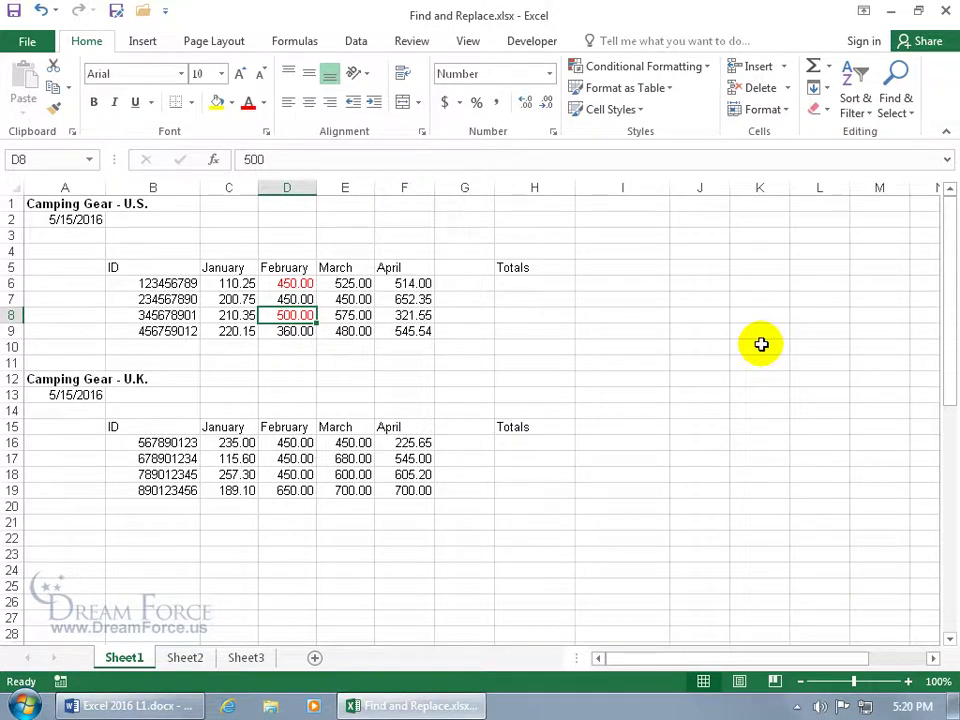
{"action": "key", "text": "ctrl+f"}
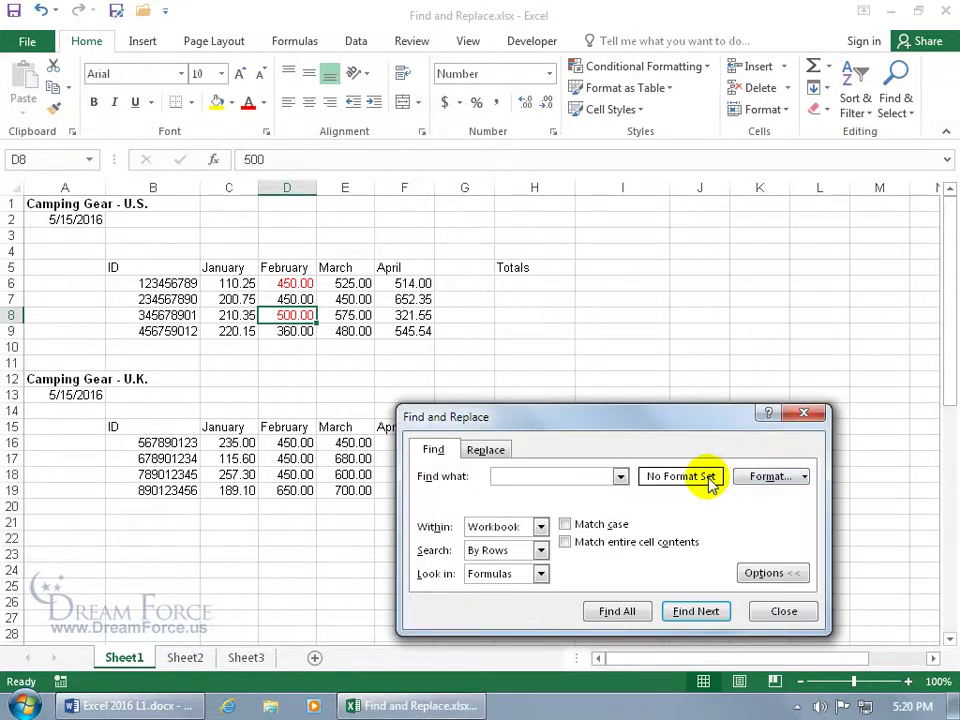
{"action": "left_click", "coordinate": [765, 575]}
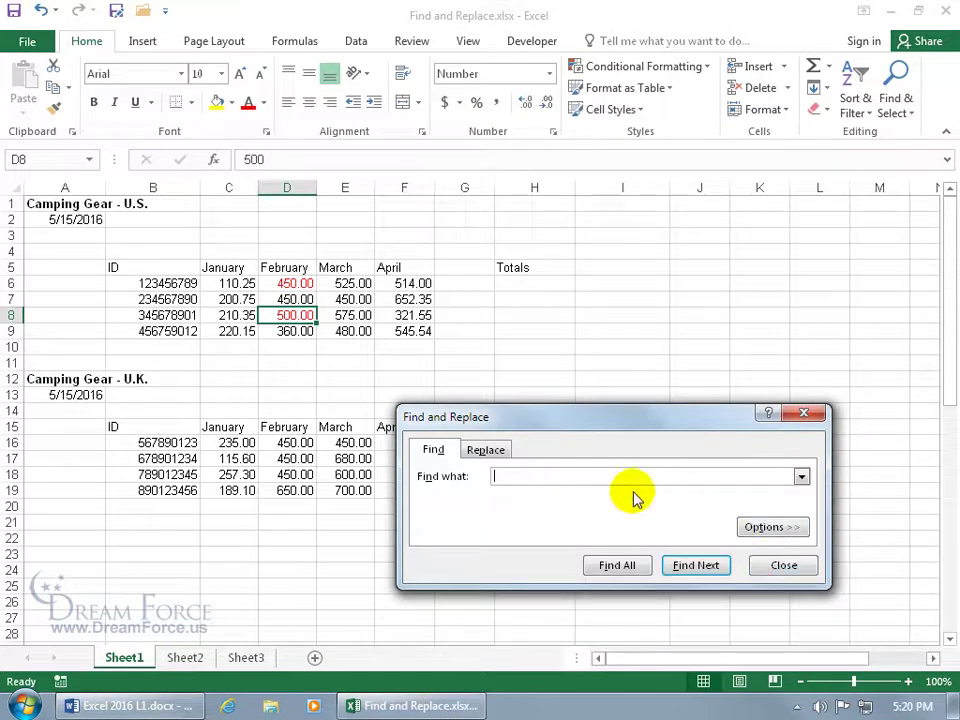
{"action": "left_click", "coordinate": [767, 527]}
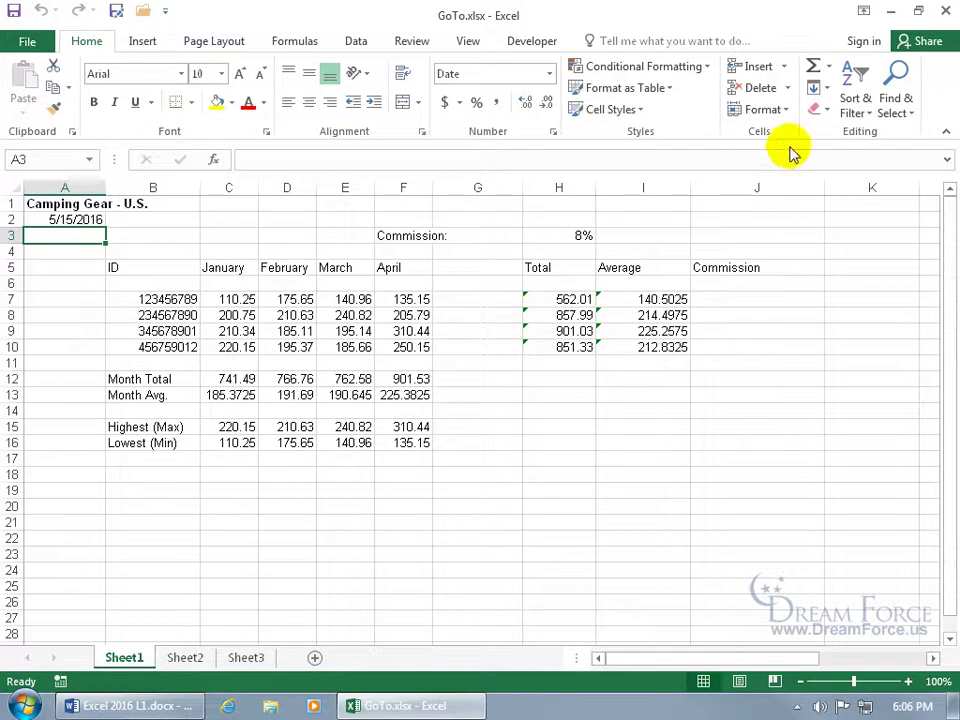
{"action": "left_click", "coordinate": [895, 111]}
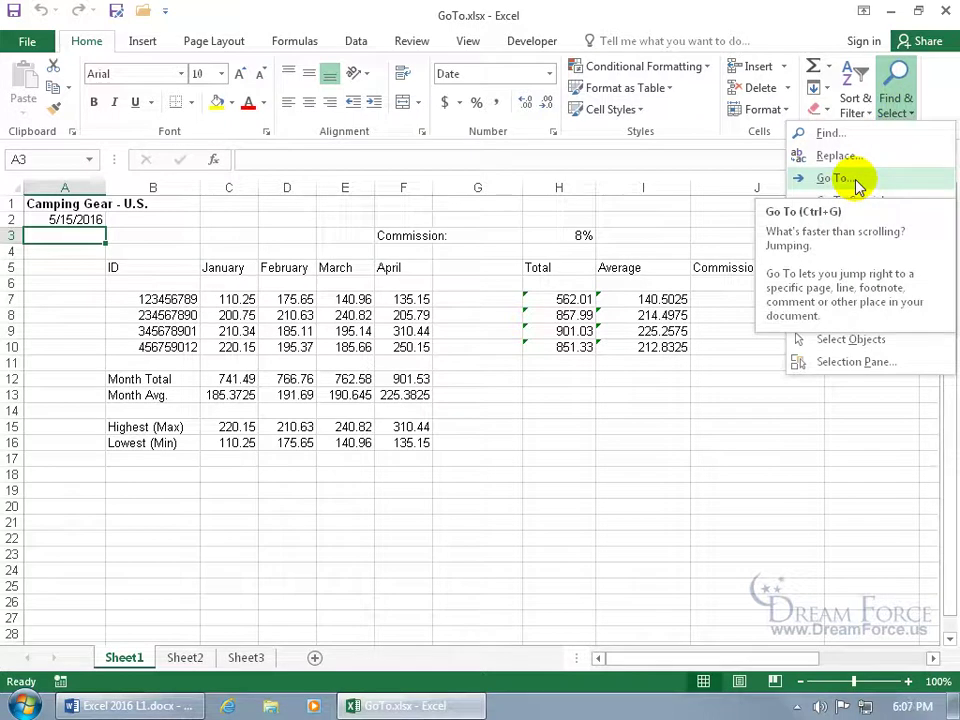
{"action": "left_click", "coordinate": [836, 178]}
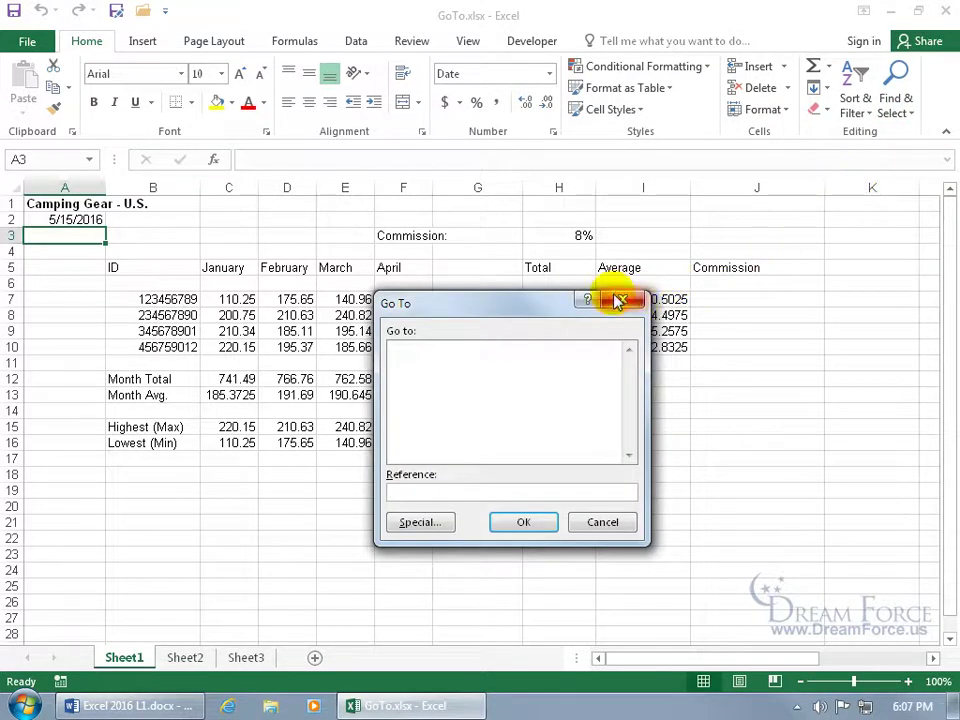
{"action": "left_click", "coordinate": [617, 299]}
{"action": "key", "text": "ctrl+g"}
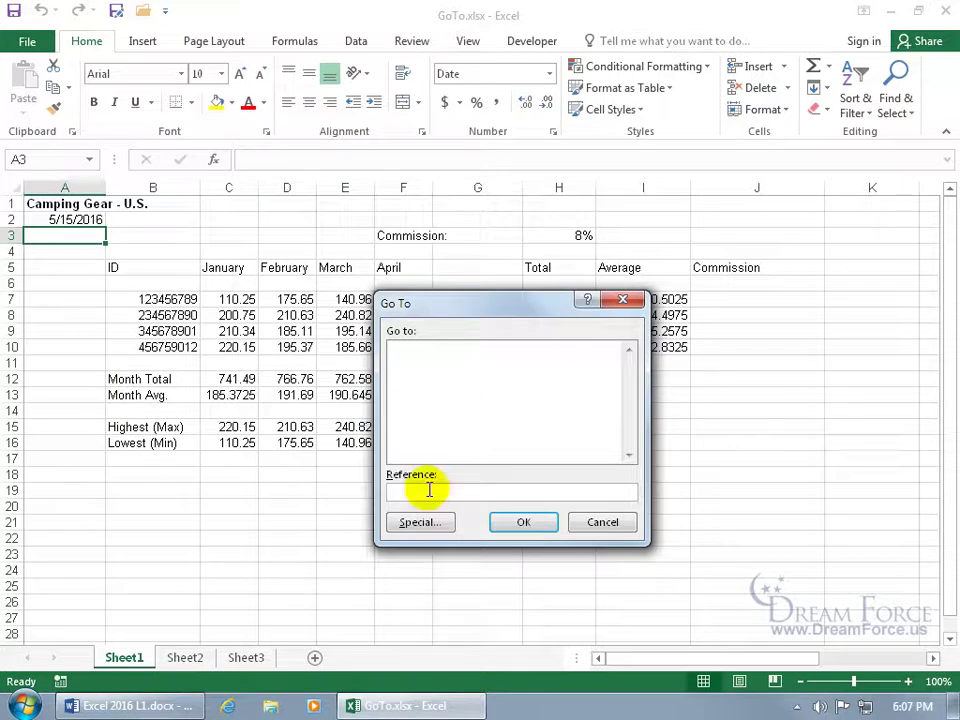
{"action": "type", "text": "z2000"}
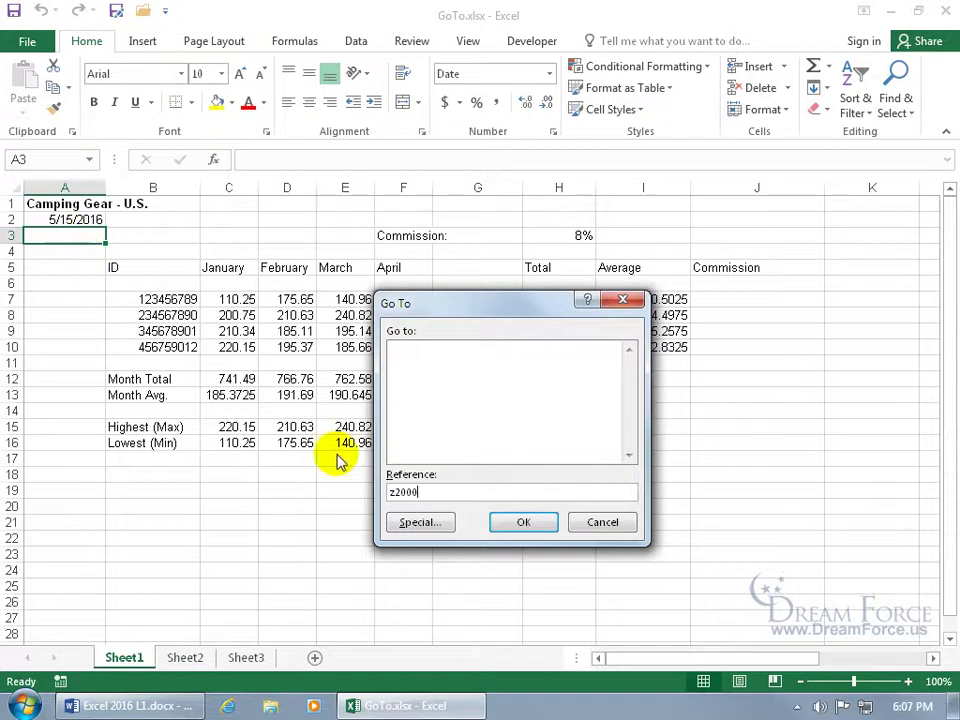
{"action": "left_click", "coordinate": [518, 522]}
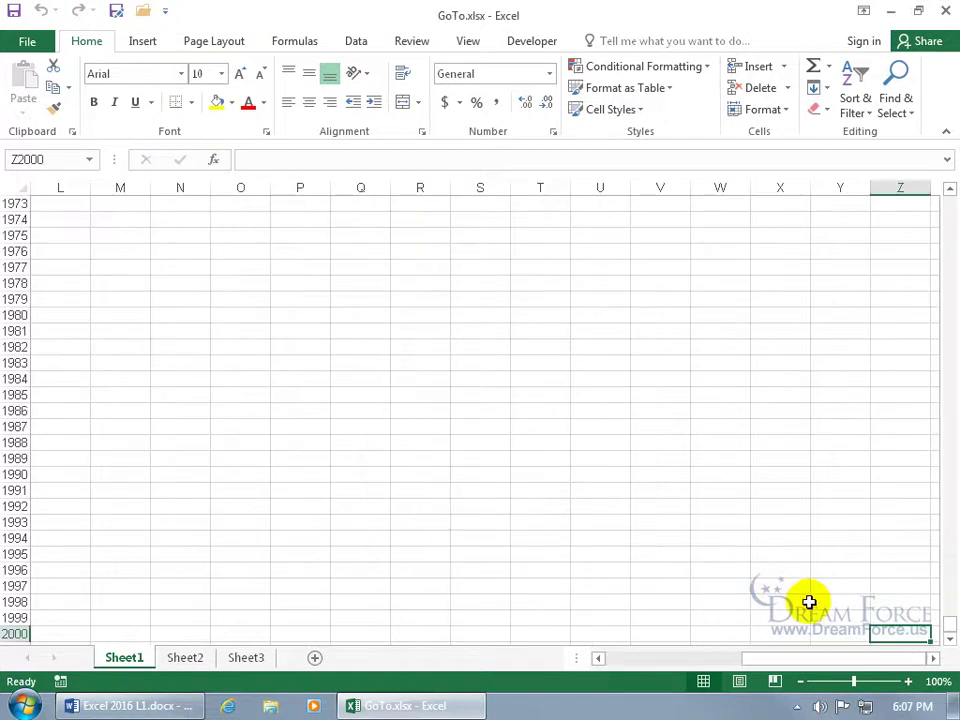
{"action": "key", "text": "ctrl+g"}
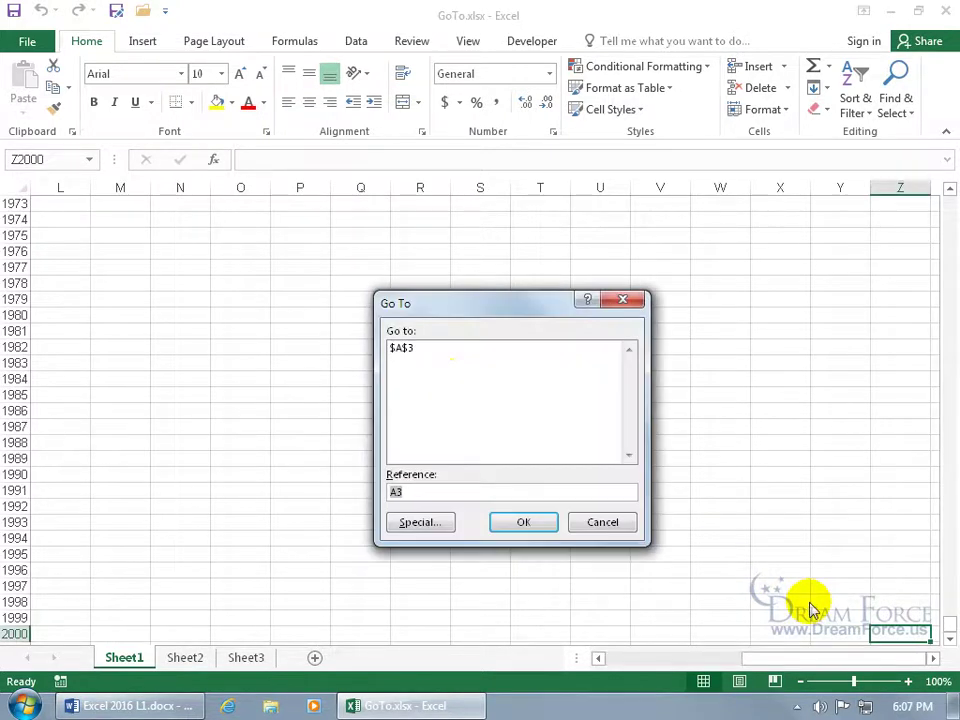
{"action": "left_click", "coordinate": [405, 350]}
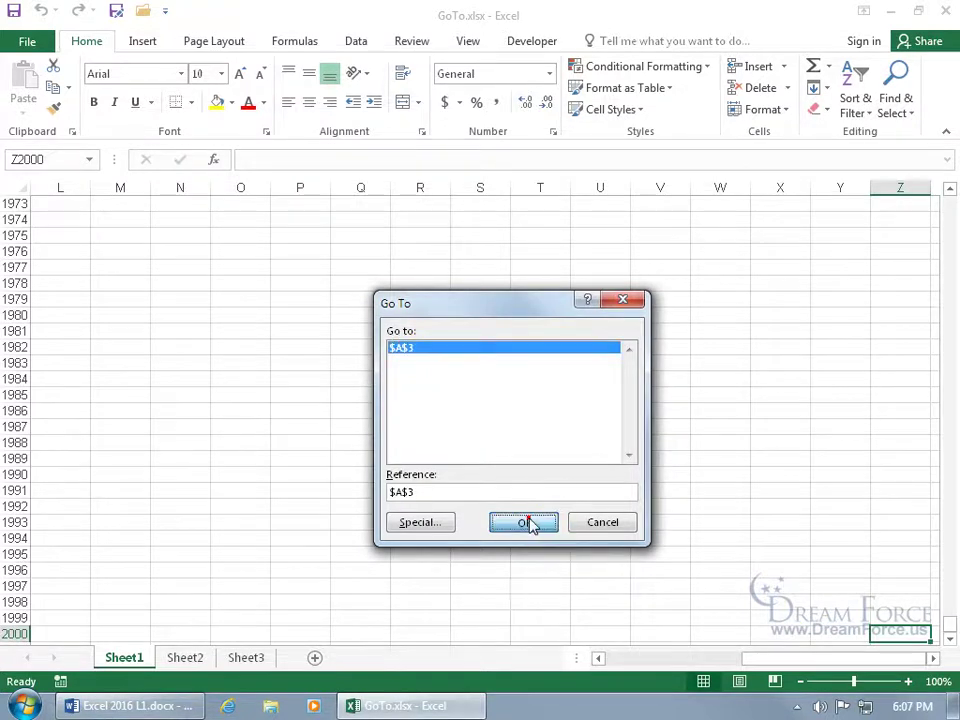
{"action": "left_click", "coordinate": [535, 522]}
{"action": "scroll", "coordinate": [467, 496], "scroll_direction": "up", "scroll_amount": 1}
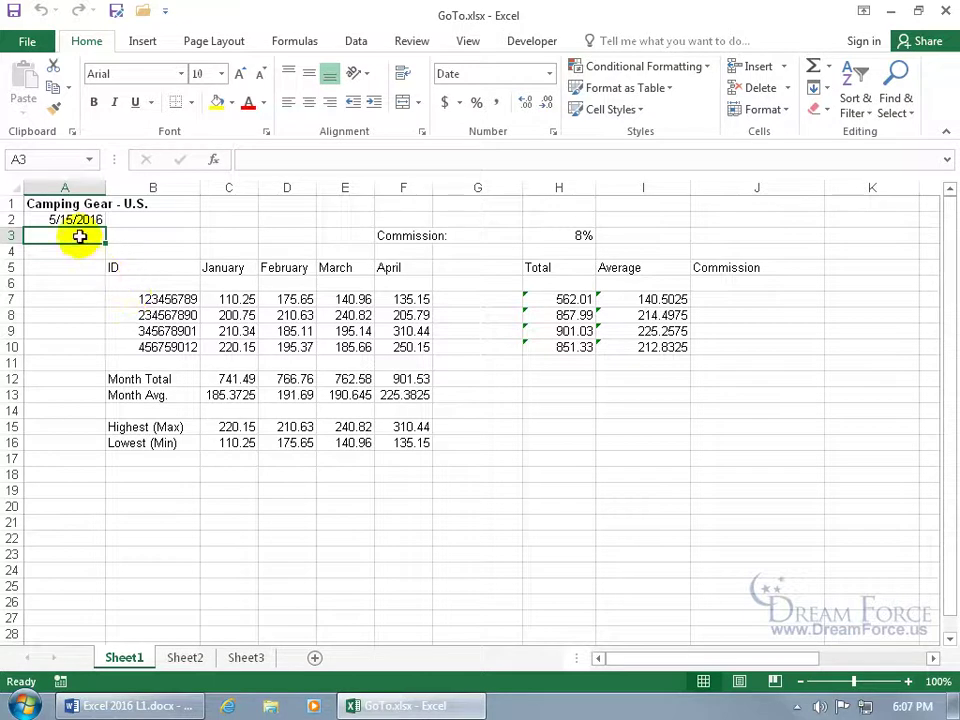
{"action": "left_click", "coordinate": [55, 157]}
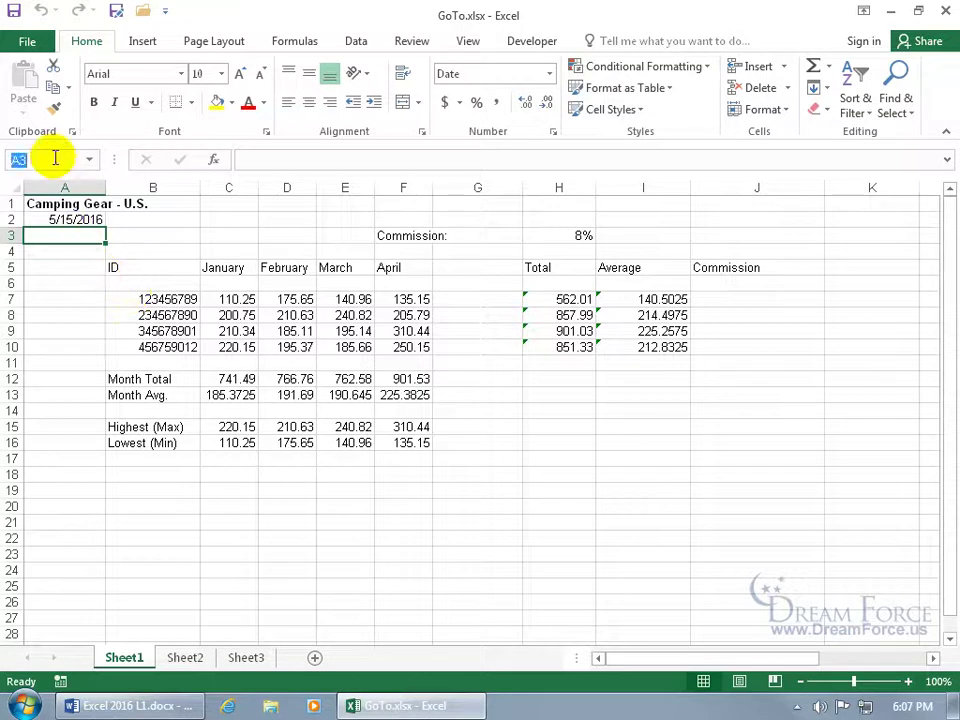
{"action": "type", "text": "C2"}
{"action": "key", "text": "Return"}
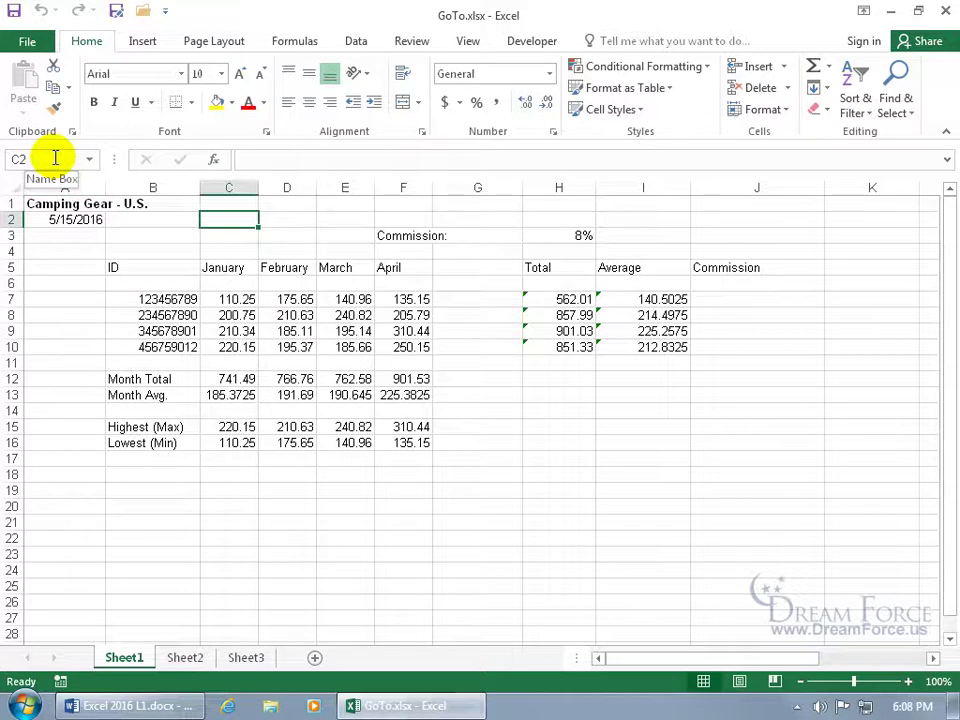
{"action": "key", "text": "F5"}
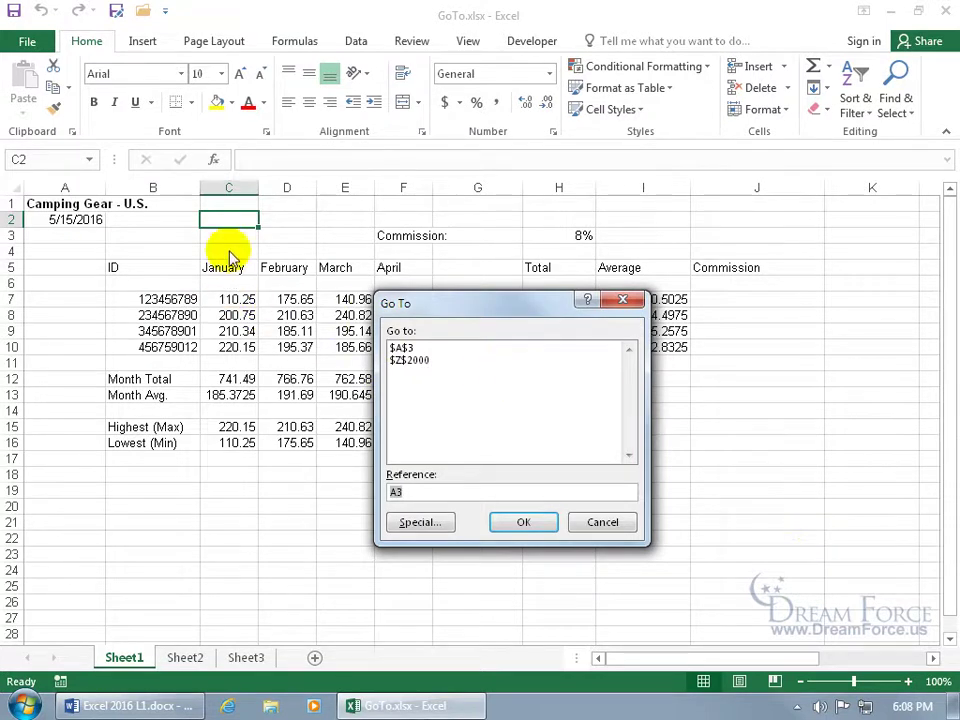
{"action": "left_click", "coordinate": [518, 523]}
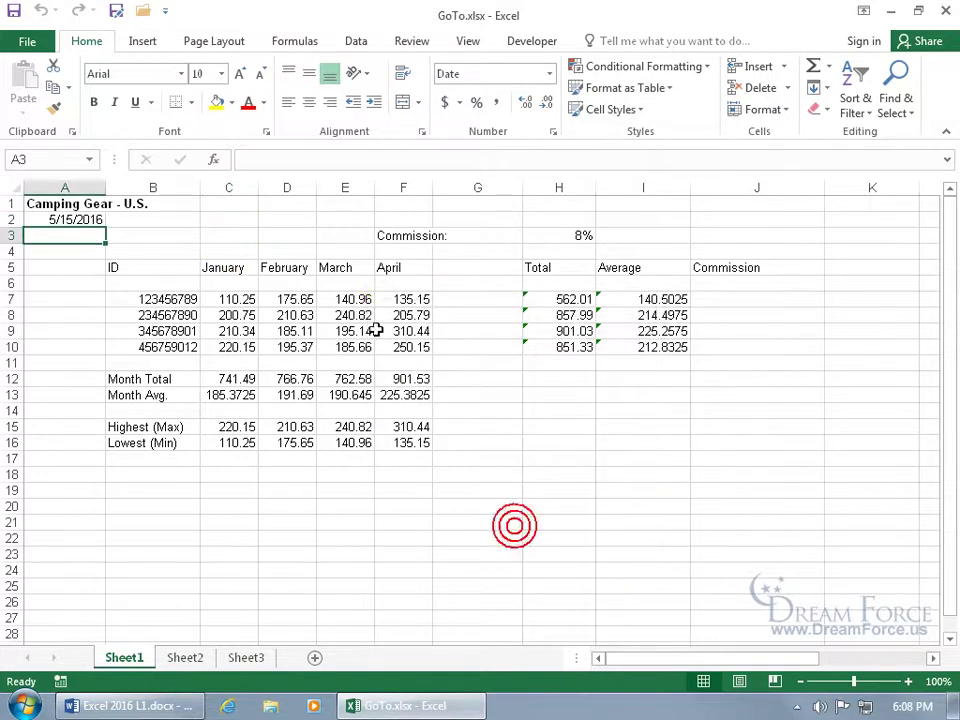
{"action": "left_click", "coordinate": [167, 266]}
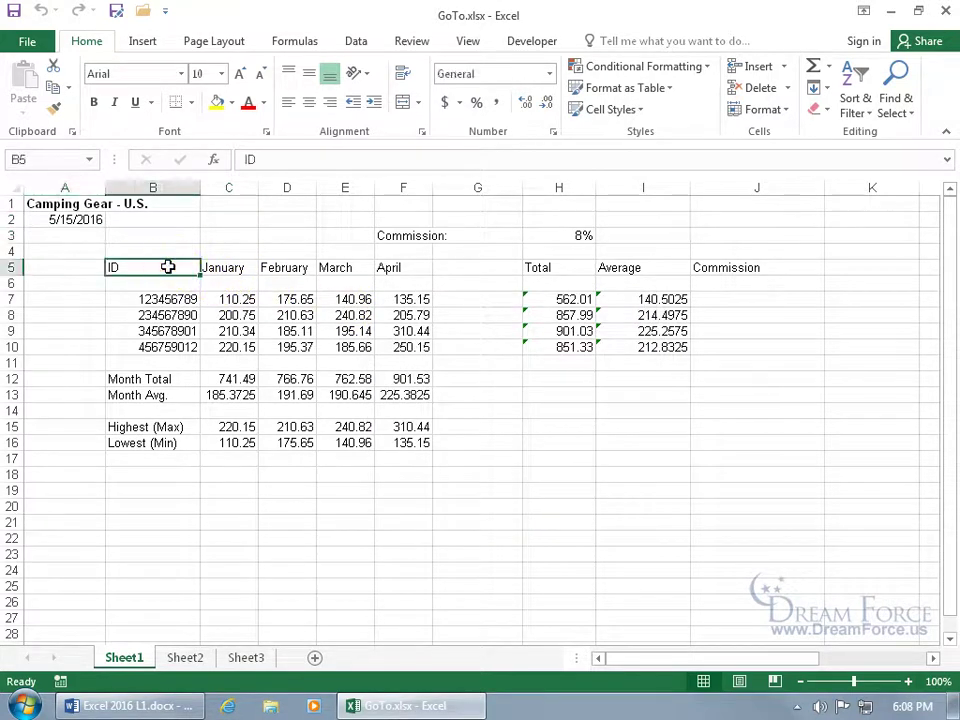
{"action": "key", "text": "F5"}
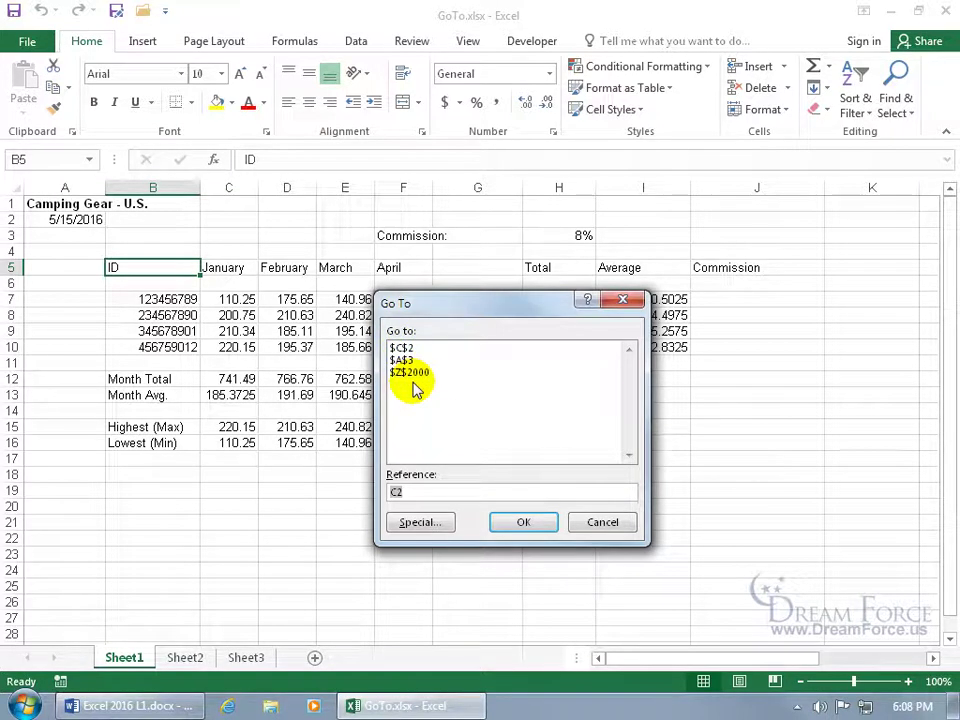
{"action": "left_click", "coordinate": [604, 522]}
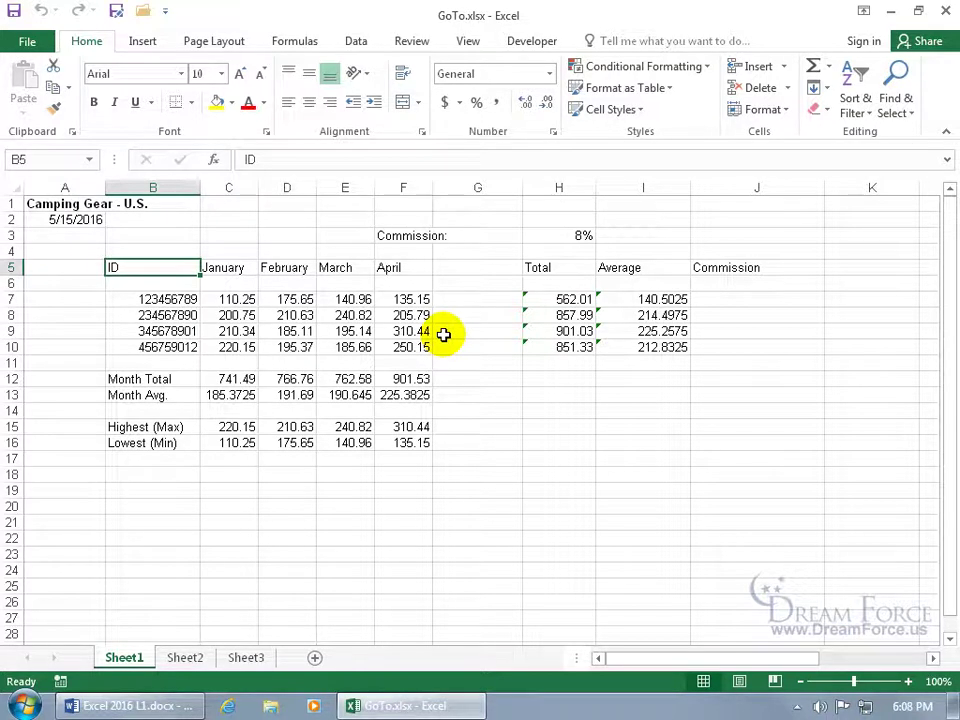
{"action": "left_click", "coordinate": [469, 270]}
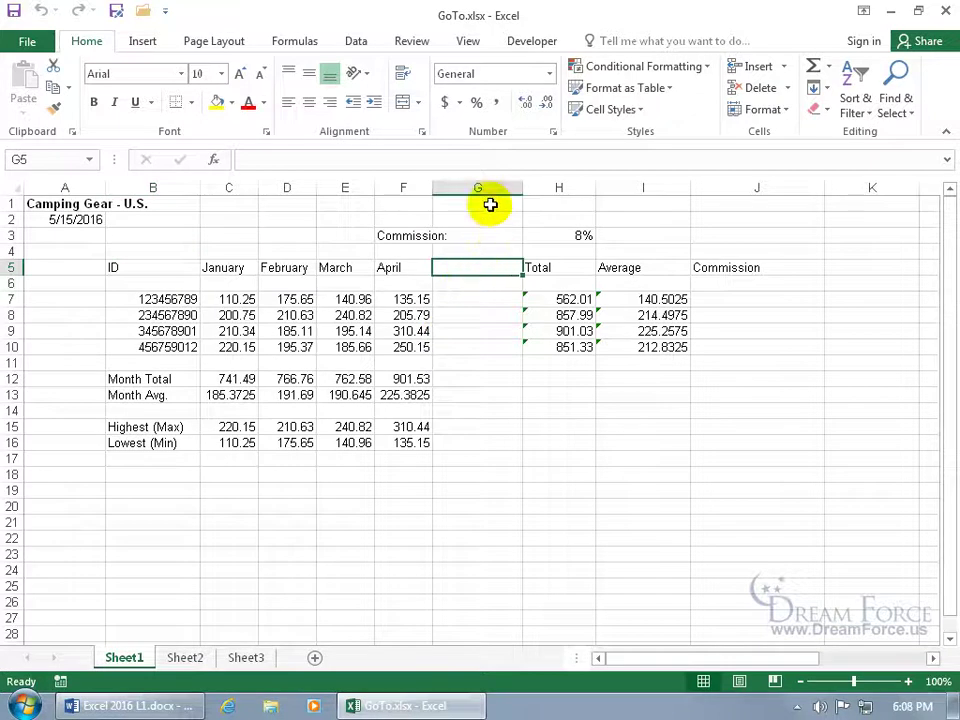
Name the Commission: cell F3 Comm_1 in the Name Box
{"action": "left_click", "coordinate": [51, 159]}
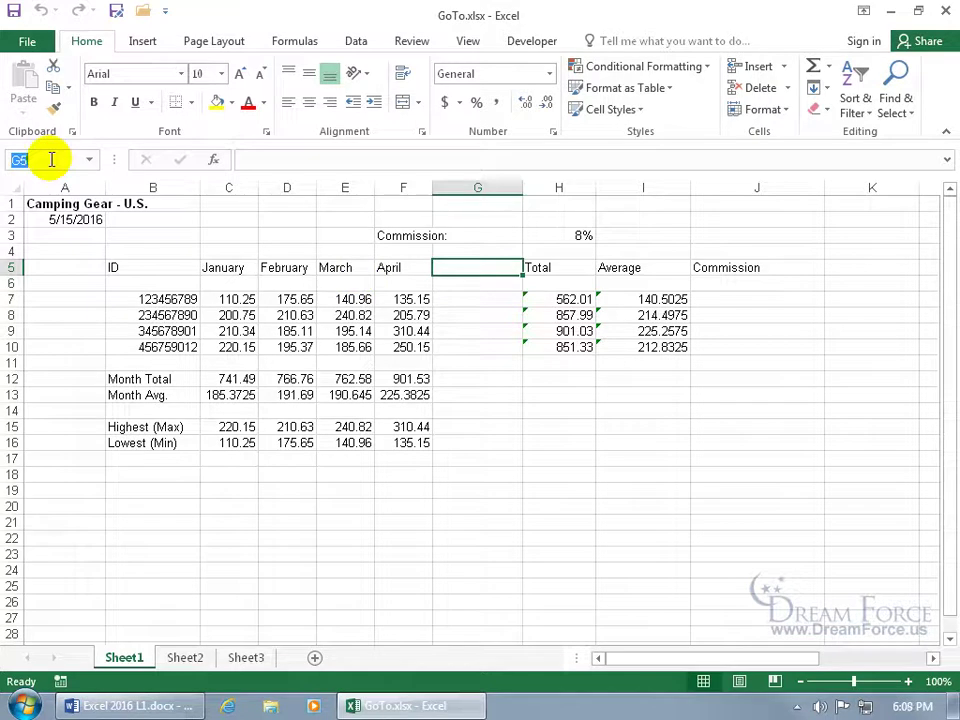
{"action": "left_click", "coordinate": [417, 236]}
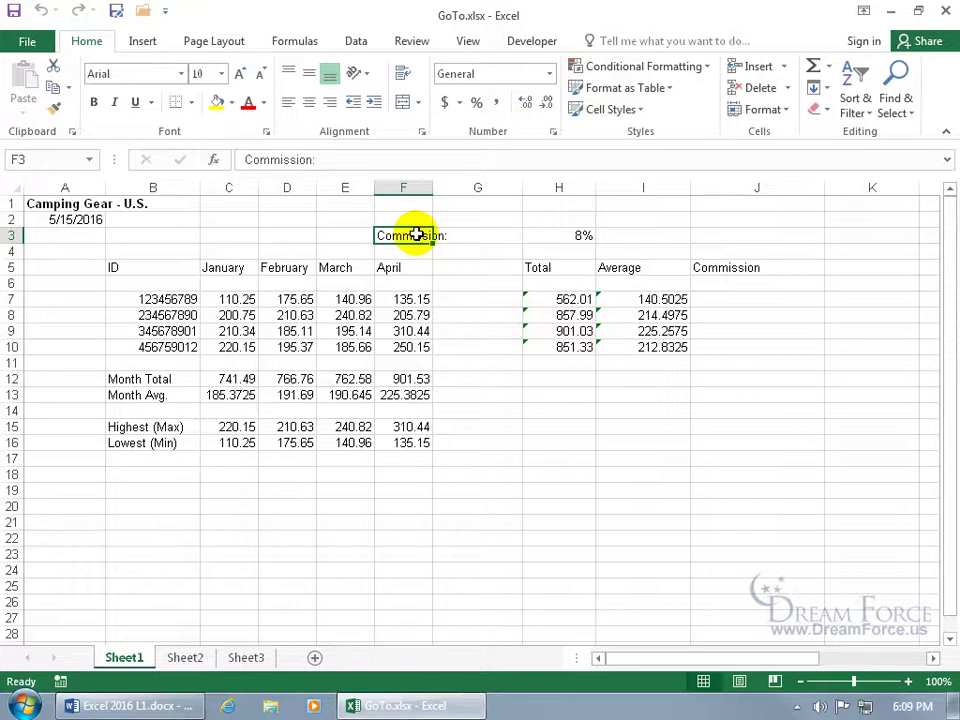
{"action": "left_click", "coordinate": [47, 163]}
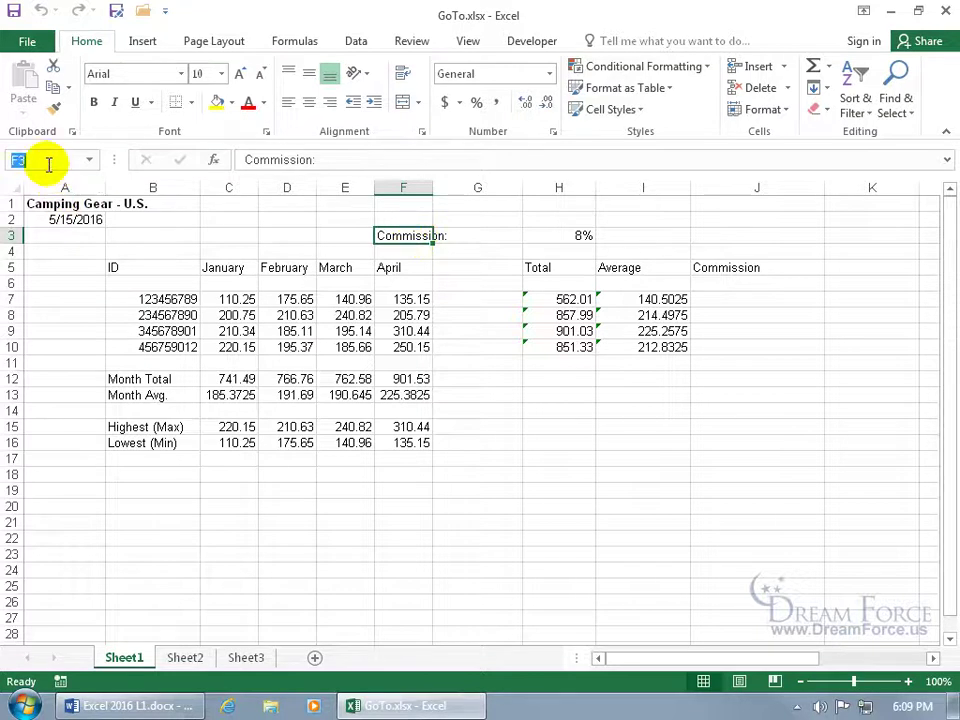
{"action": "type", "text": "Comm_"}
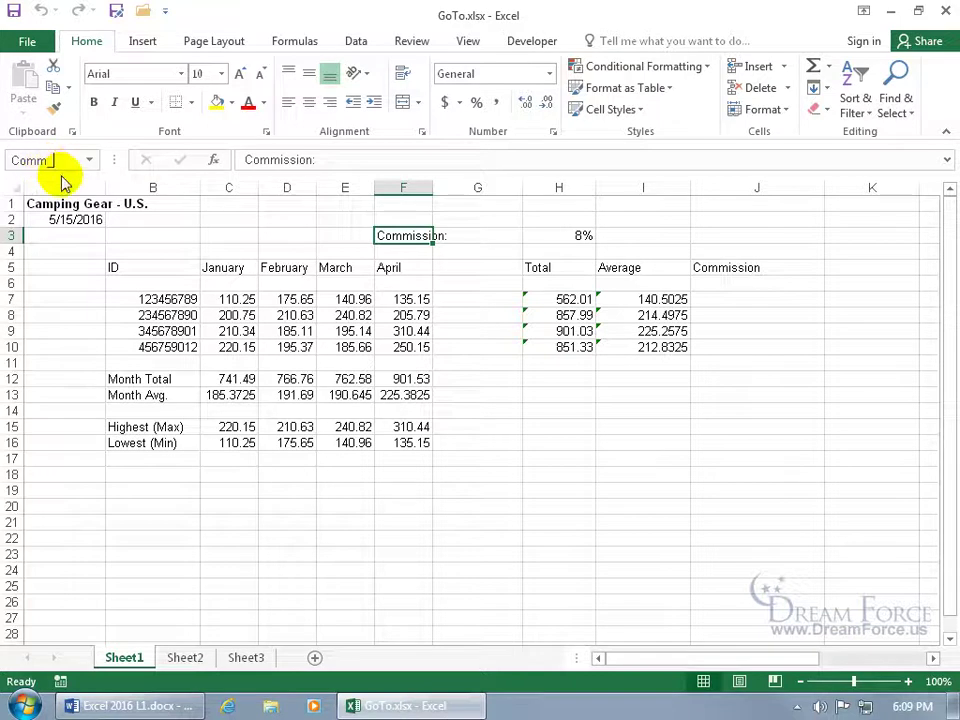
{"action": "type", "text": "1"}
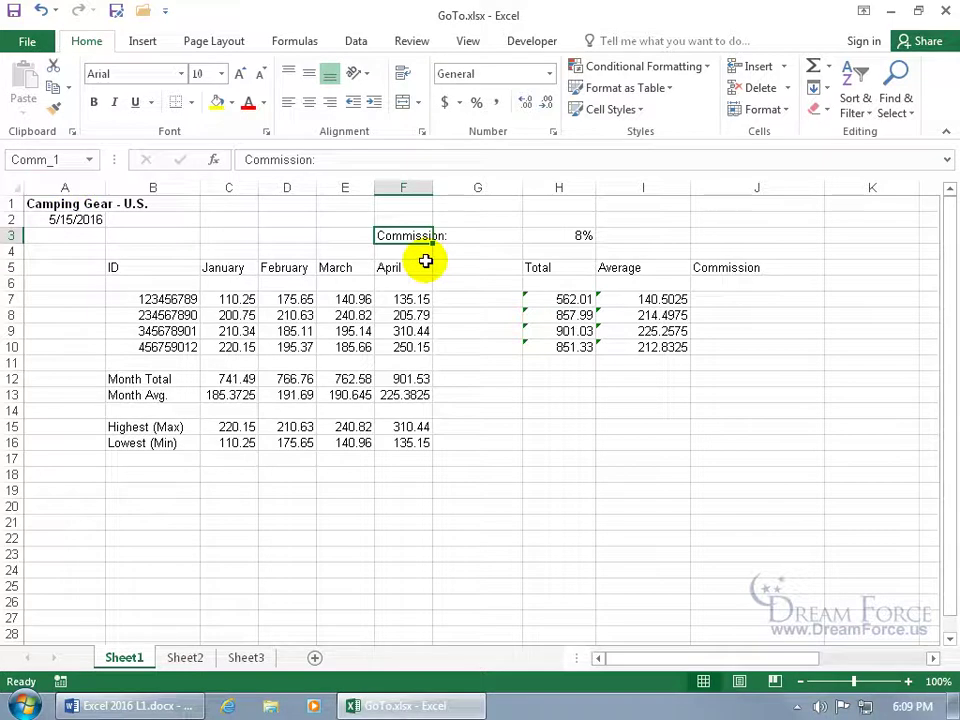
Jump to Comm_1 by typing it and from the Name Box list, then bring up Go To
{"action": "left_click", "coordinate": [249, 236]}
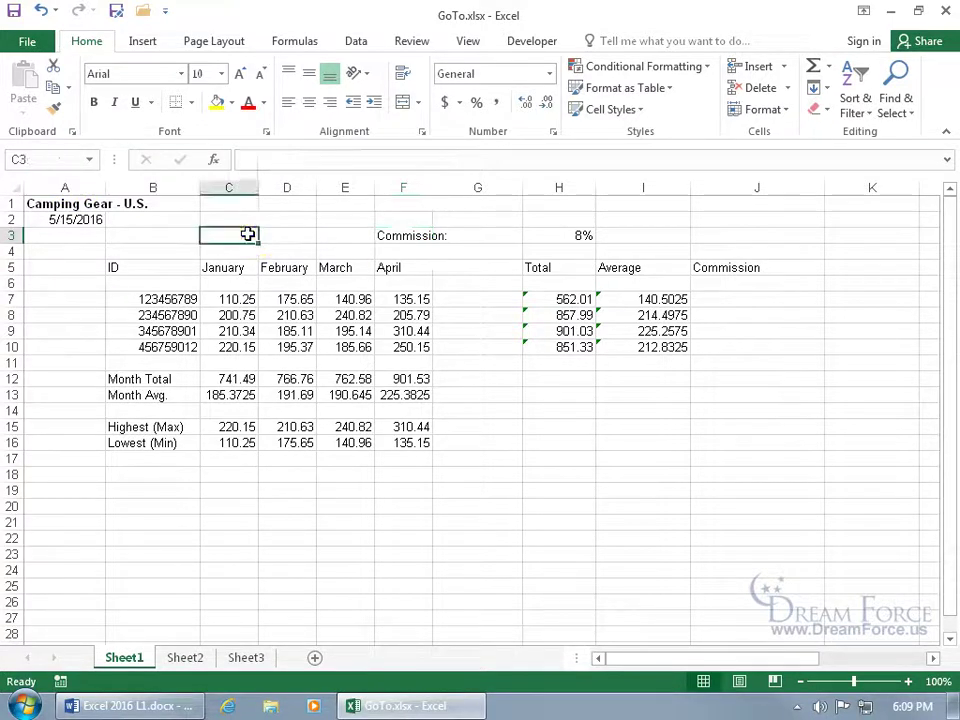
{"action": "left_click", "coordinate": [52, 159]}
{"action": "type", "text": "Comm_1"}
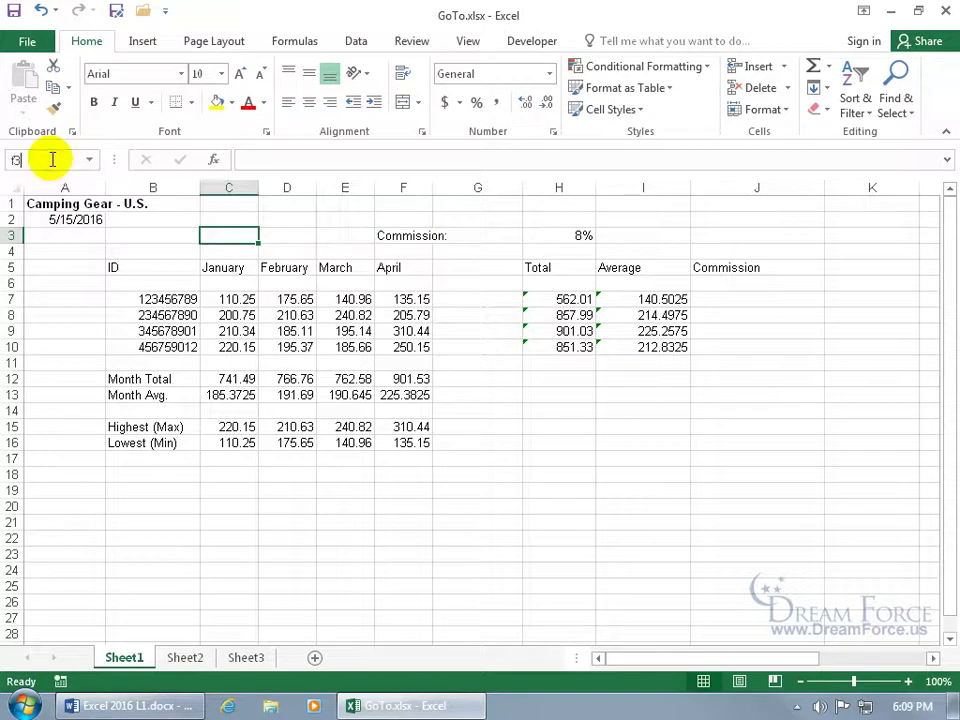
{"action": "key", "text": "Return"}
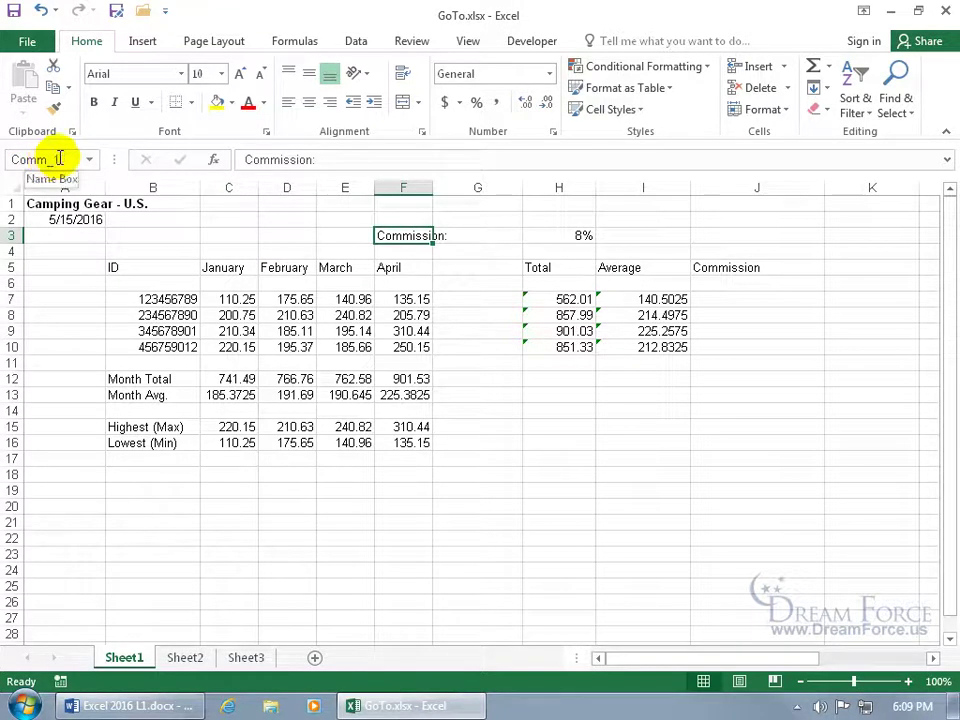
{"action": "left_click", "coordinate": [243, 256]}
{"action": "left_click", "coordinate": [89, 159]}
{"action": "left_click", "coordinate": [76, 182]}
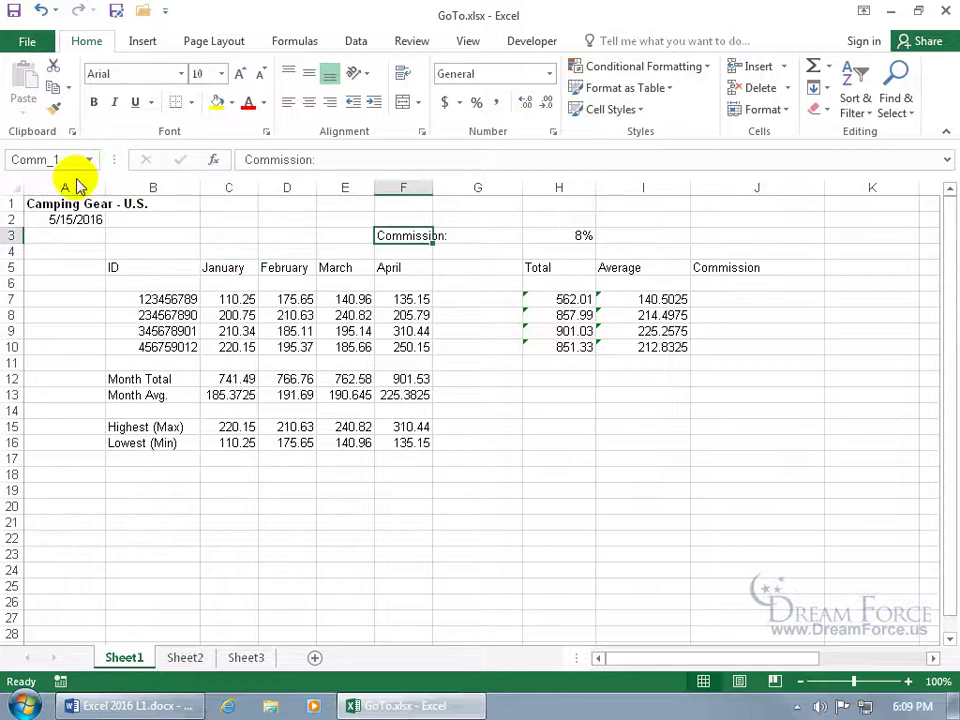
{"action": "key", "text": "F5"}
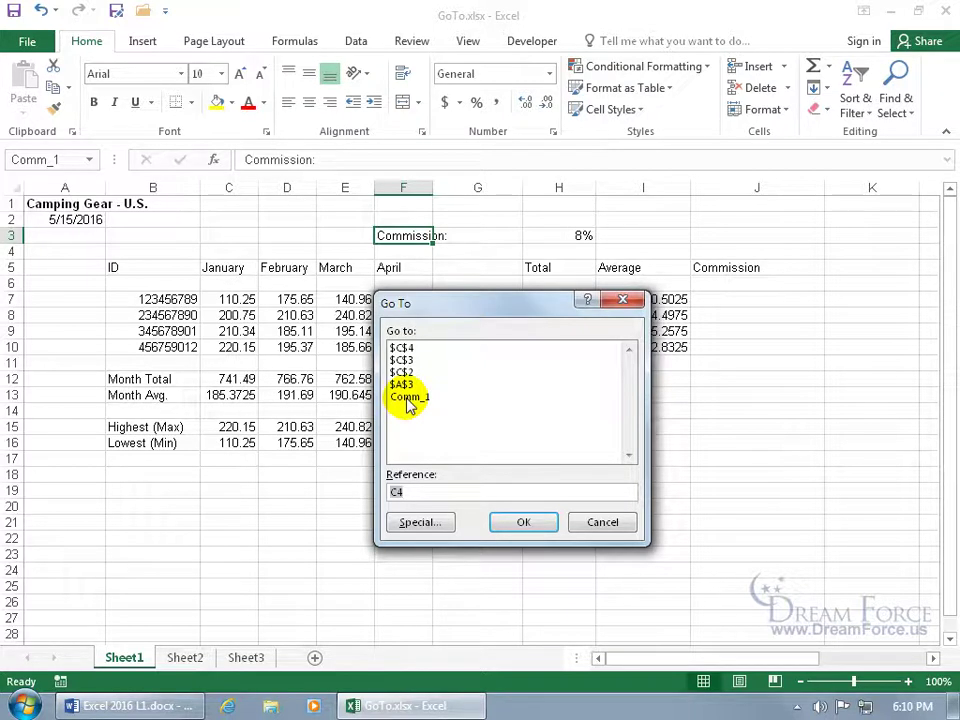
Select all formula cells with Go To Special > Formulas and make them bold
{"action": "left_click", "coordinate": [423, 523]}
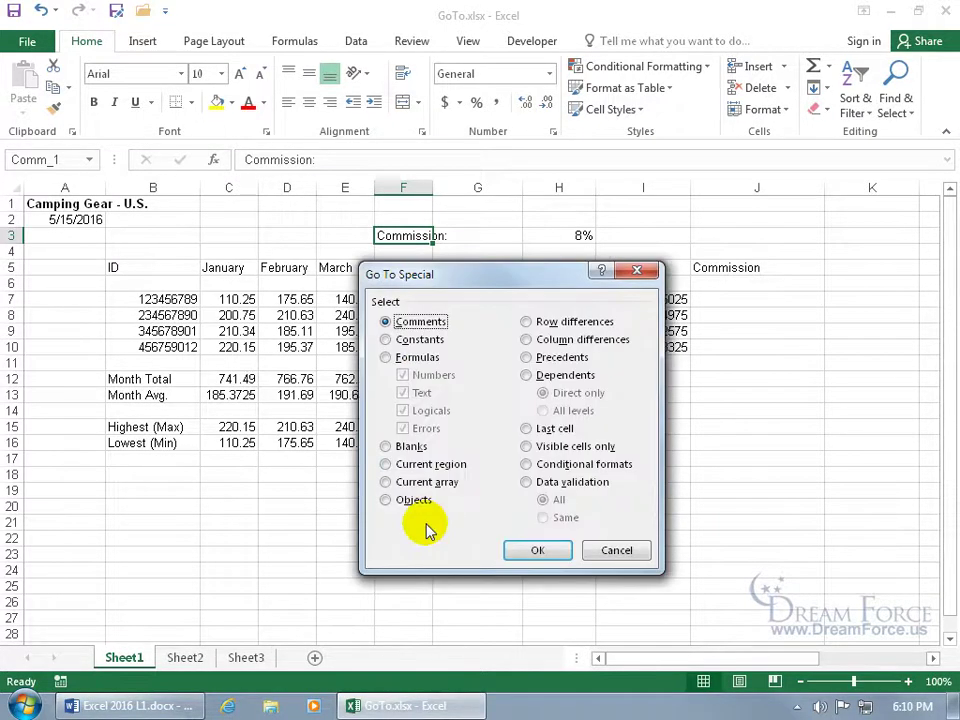
{"action": "left_click", "coordinate": [406, 341]}
{"action": "left_click", "coordinate": [404, 359]}
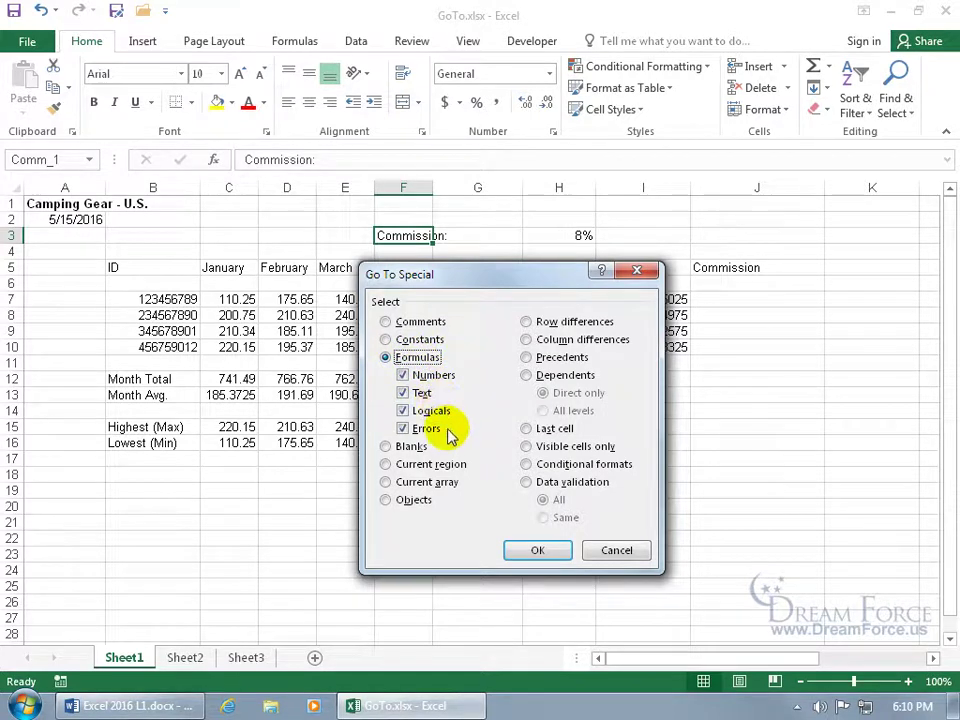
{"action": "left_click", "coordinate": [518, 551]}
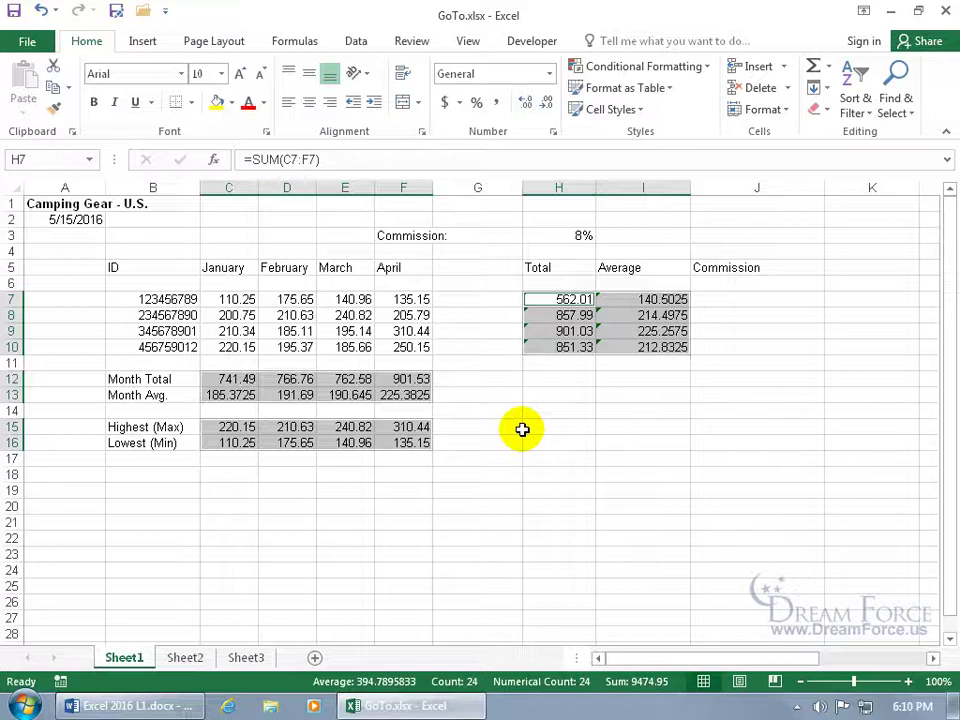
{"action": "left_click", "coordinate": [94, 104]}
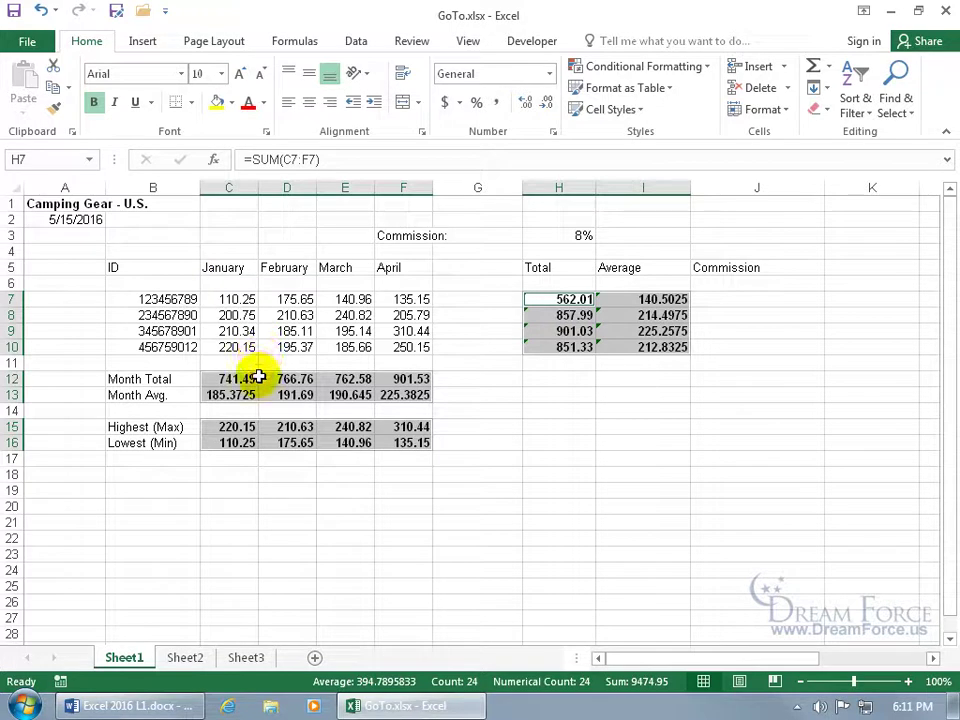
Show formulas to inspect the Month Total formula in C12, then return to values
{"action": "key", "text": "ctrl+grave"}
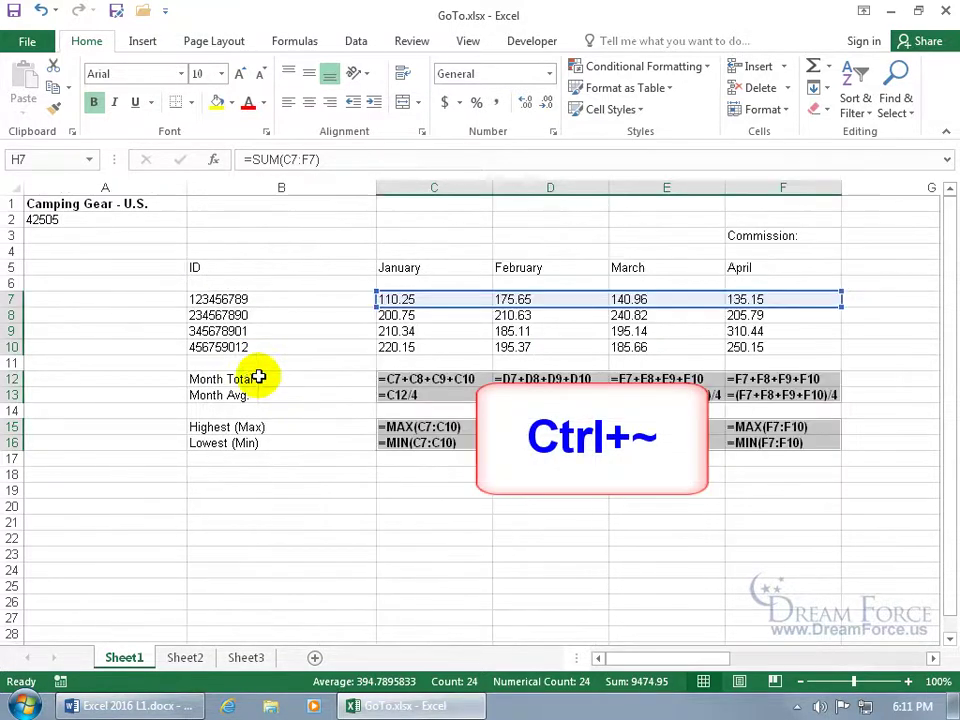
{"action": "left_click", "coordinate": [445, 388]}
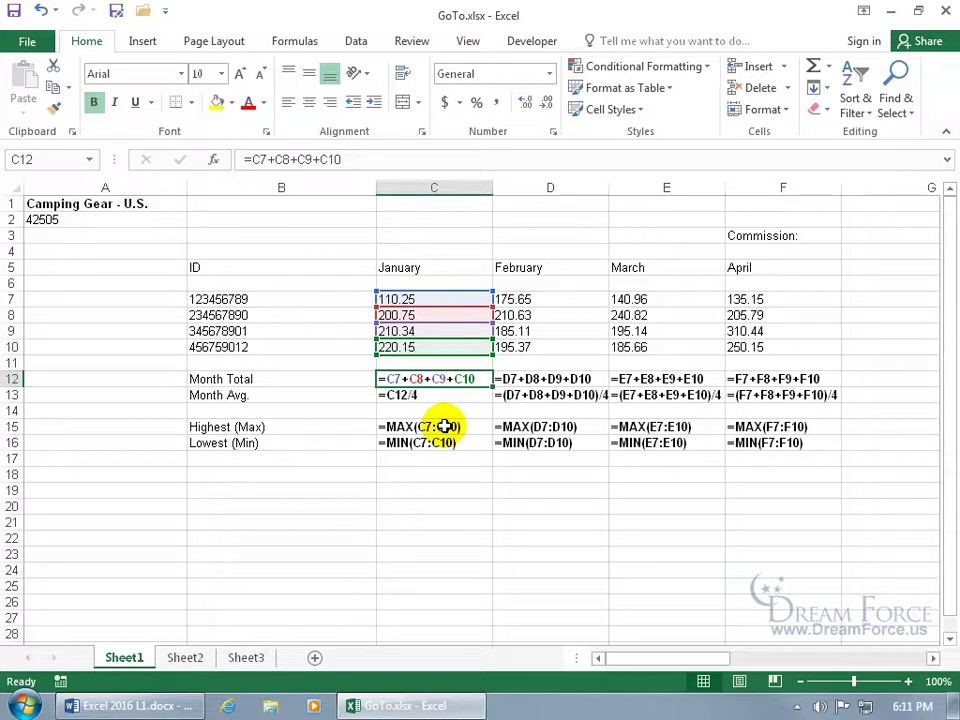
{"action": "key", "text": "ctrl+grave"}
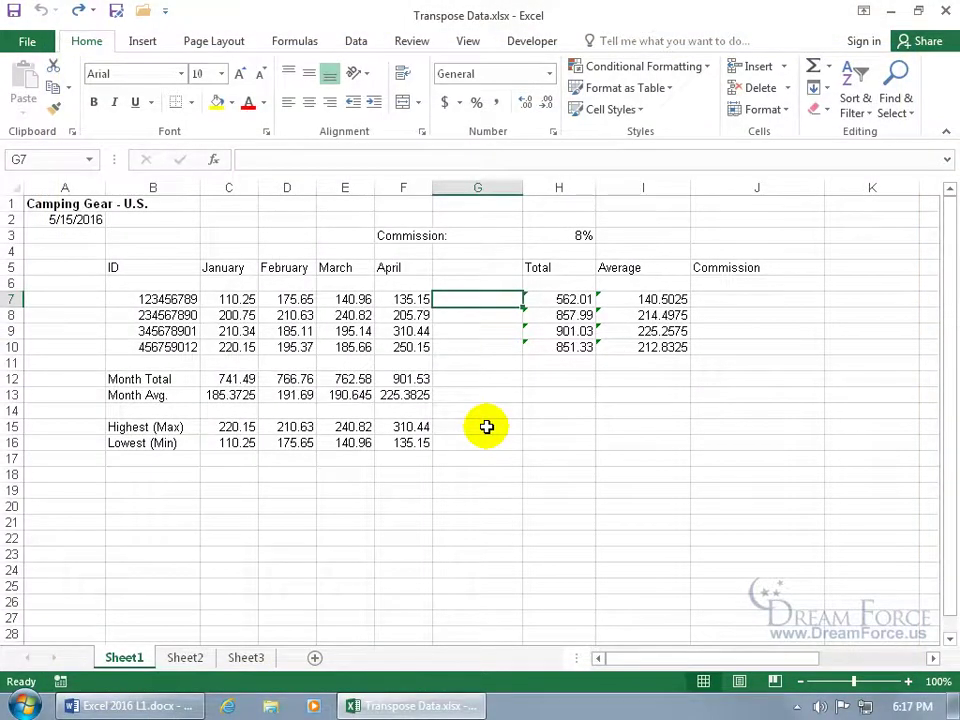
Copy the month data C5:F10 and paste it transposed at C18
{"action": "left_click_drag", "start_coordinate": [225, 270], "coordinate": [405, 342]}
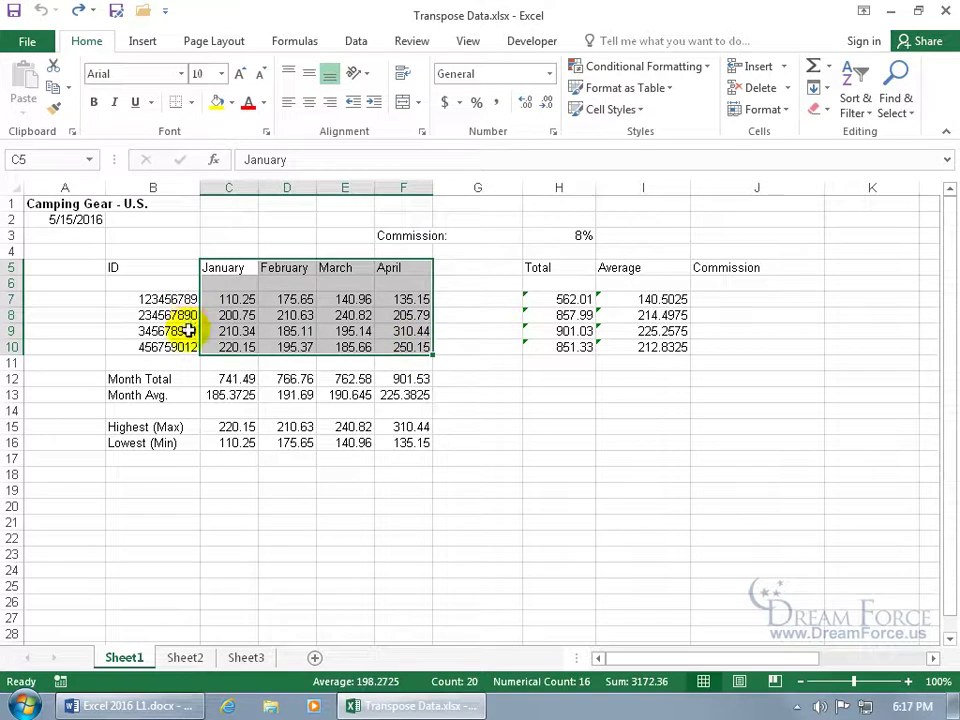
{"action": "right_click", "coordinate": [318, 296]}
{"action": "left_click", "coordinate": [343, 326]}
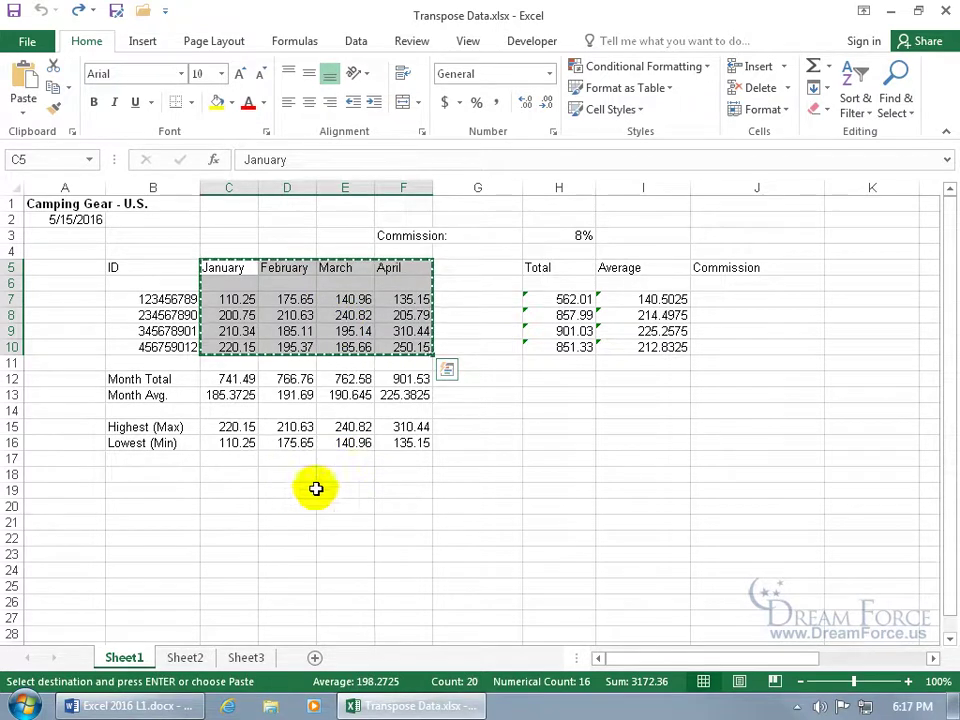
{"action": "left_click", "coordinate": [229, 475]}
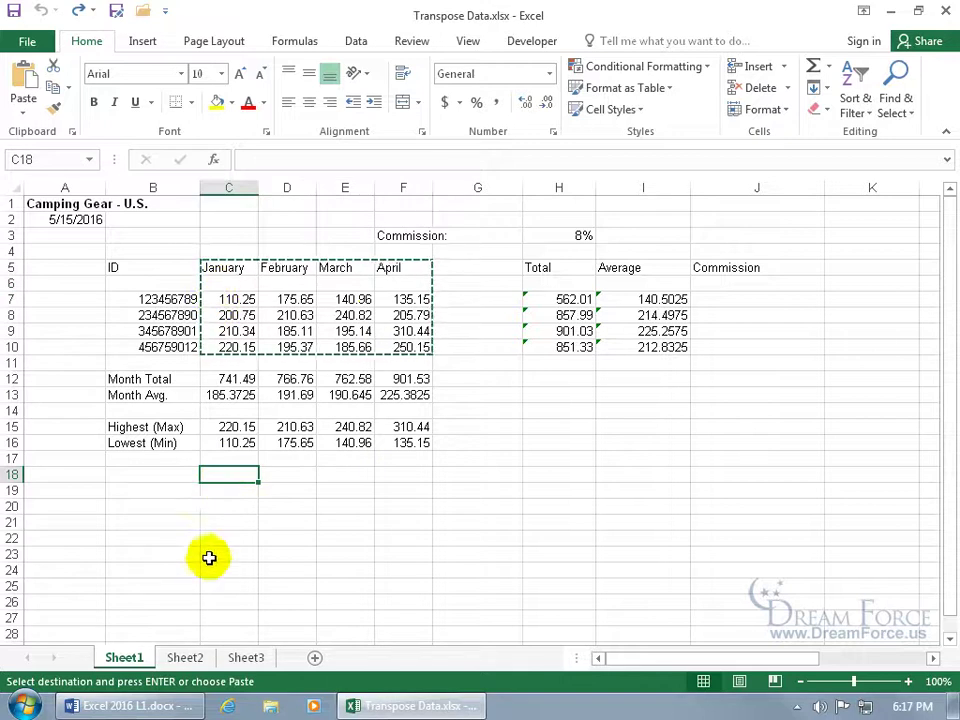
{"action": "right_click", "coordinate": [215, 475]}
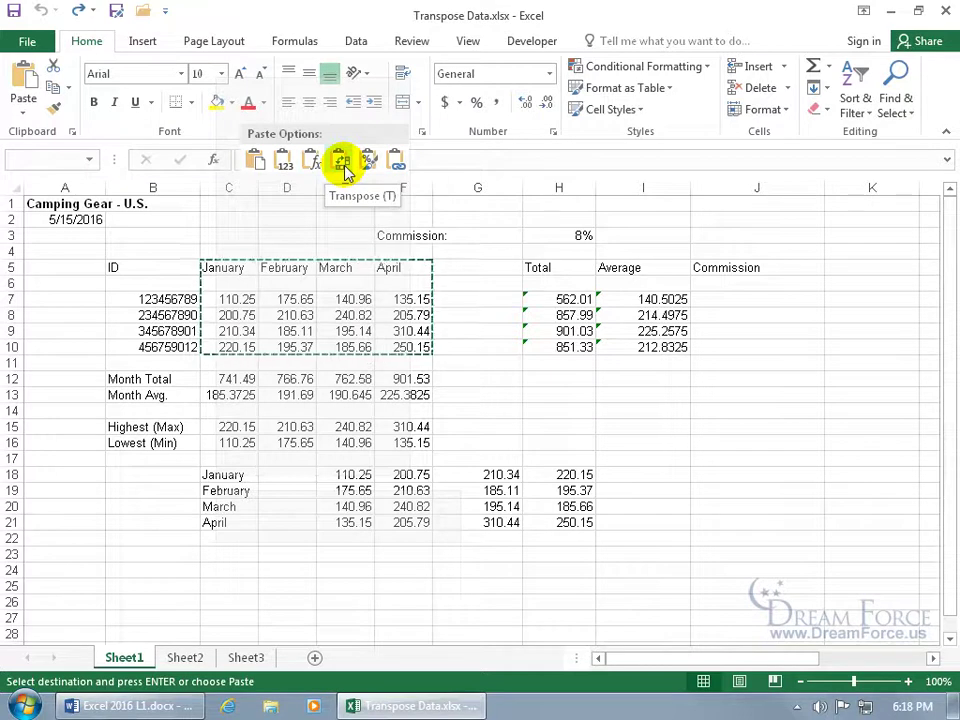
{"action": "left_click", "coordinate": [341, 164]}
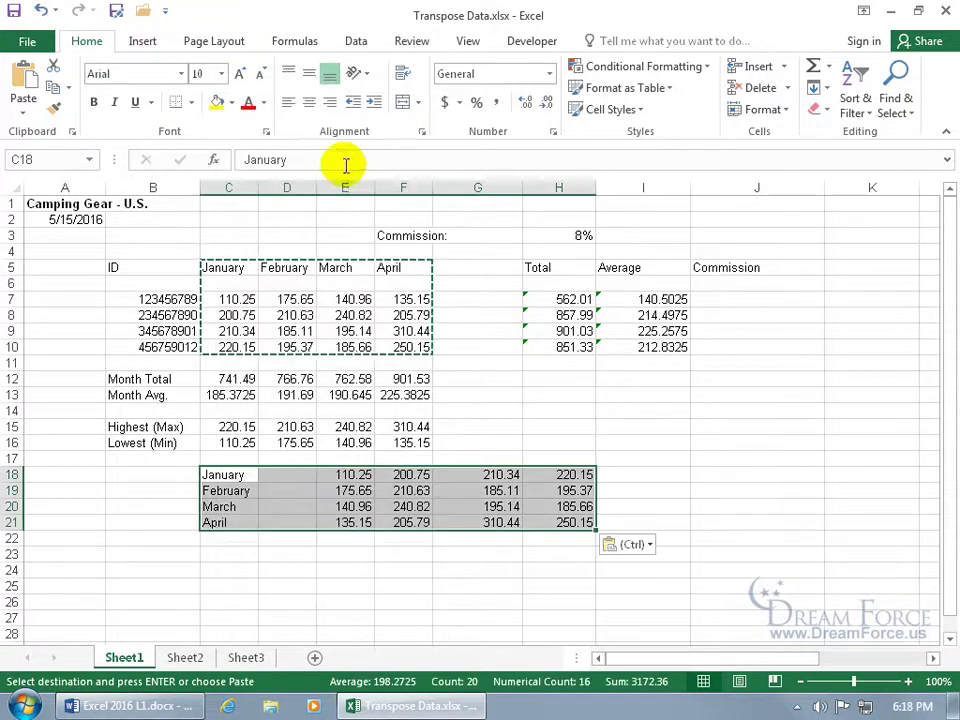
{"action": "left_click", "coordinate": [350, 562]}
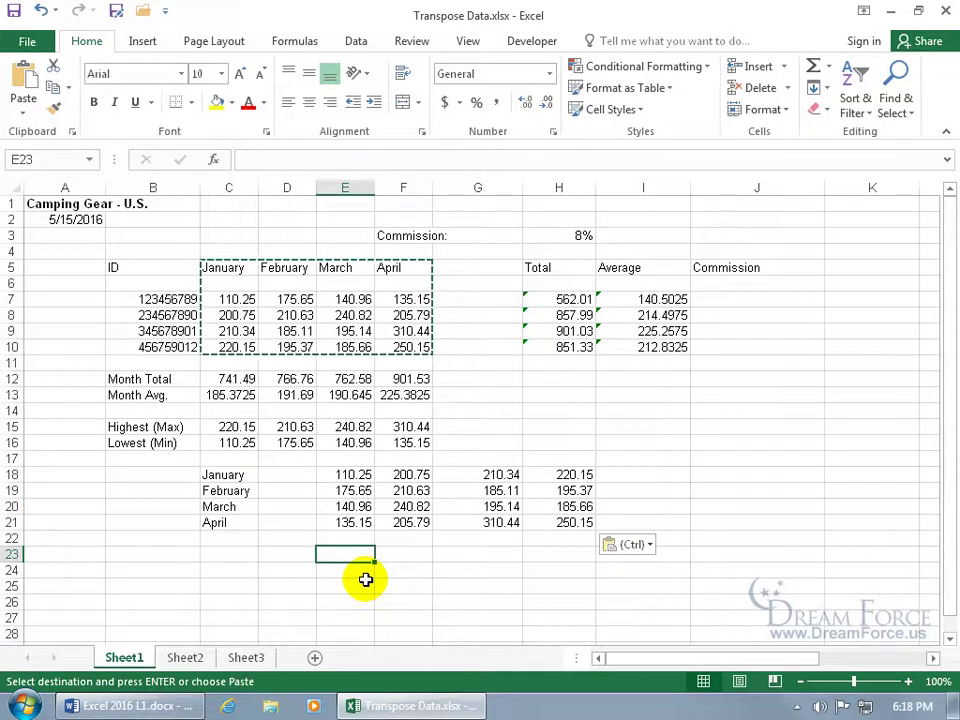
Copy the transposed block C18:H21 and paste it transposed again at C23
{"action": "left_click_drag", "start_coordinate": [250, 476], "coordinate": [563, 522]}
{"action": "right_click", "coordinate": [497, 503]}
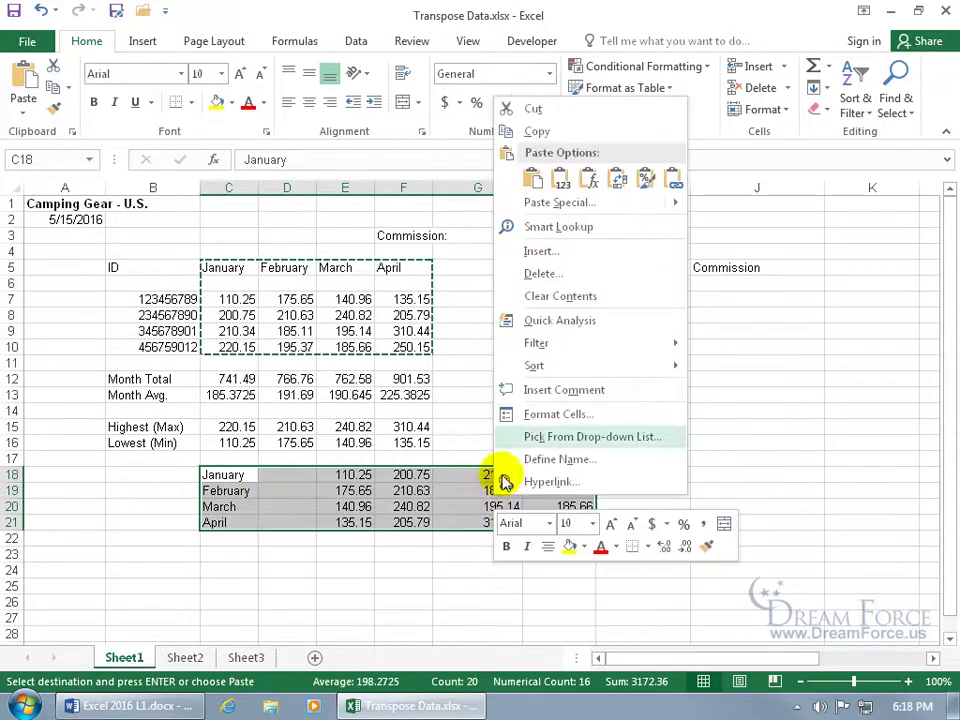
{"action": "left_click", "coordinate": [540, 130]}
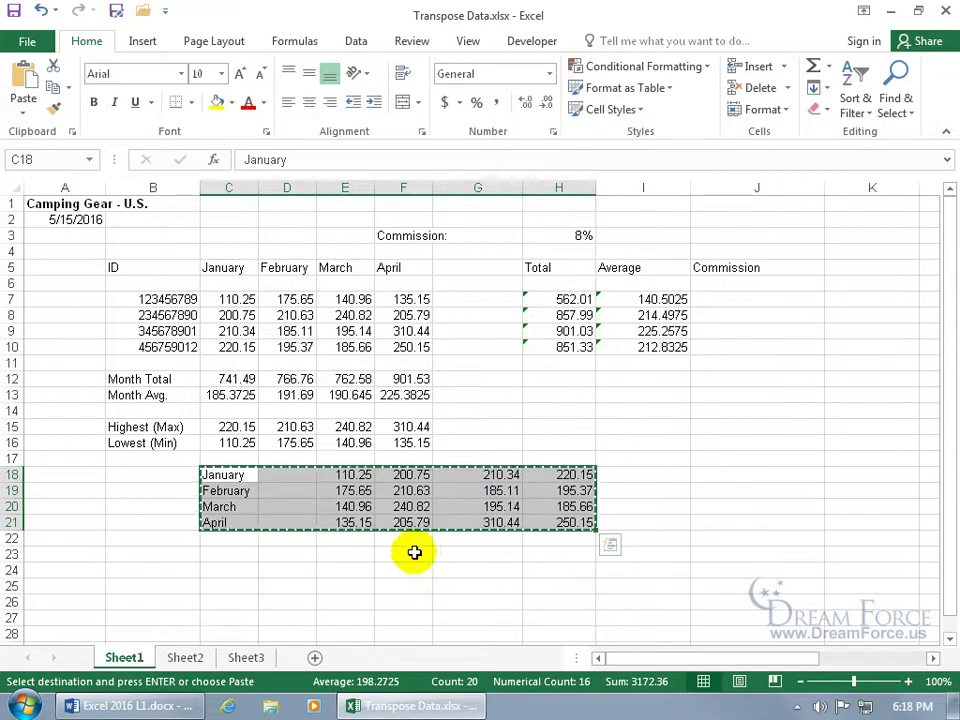
{"action": "left_click", "coordinate": [228, 556]}
{"action": "right_click", "coordinate": [231, 560]}
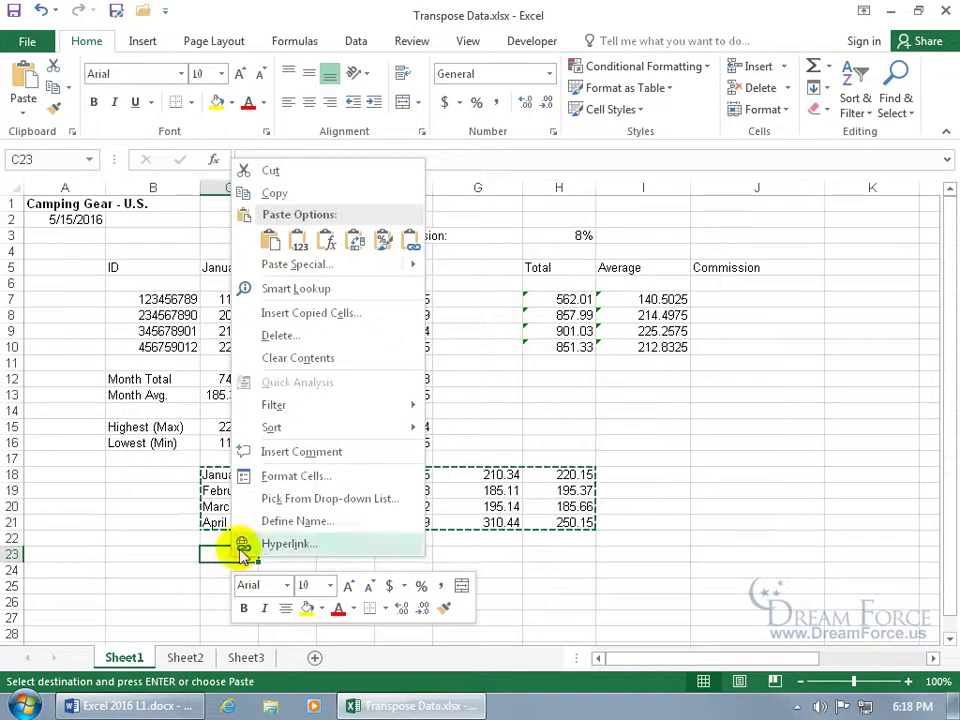
{"action": "left_click", "coordinate": [357, 248]}
{"action": "scroll", "coordinate": [428, 572], "scroll_direction": "down", "scroll_amount": 1}
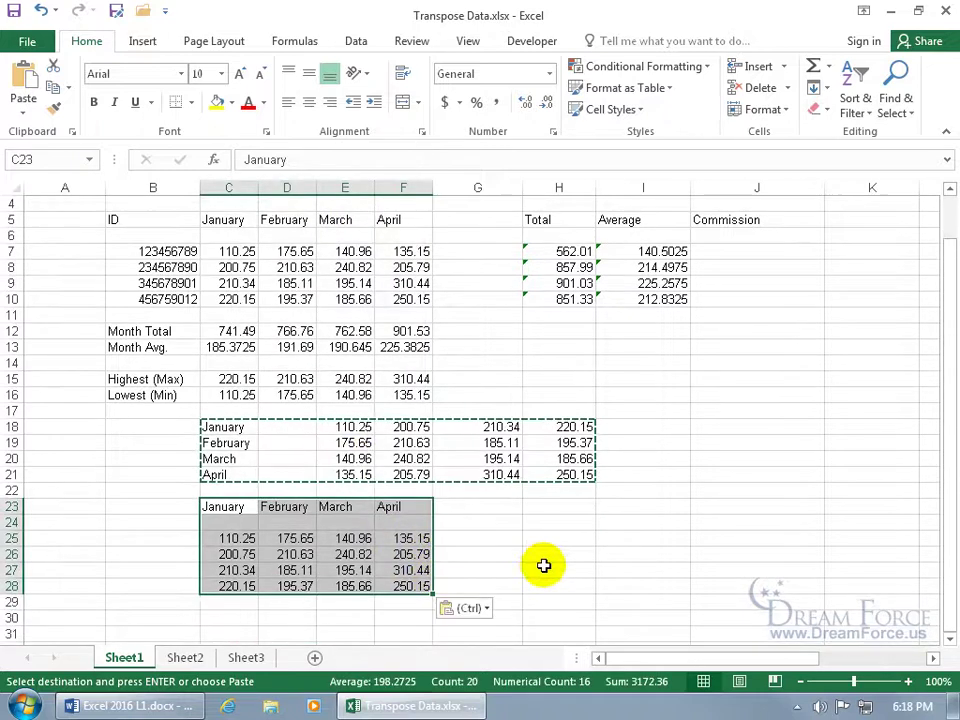
{"action": "left_click", "coordinate": [538, 557]}
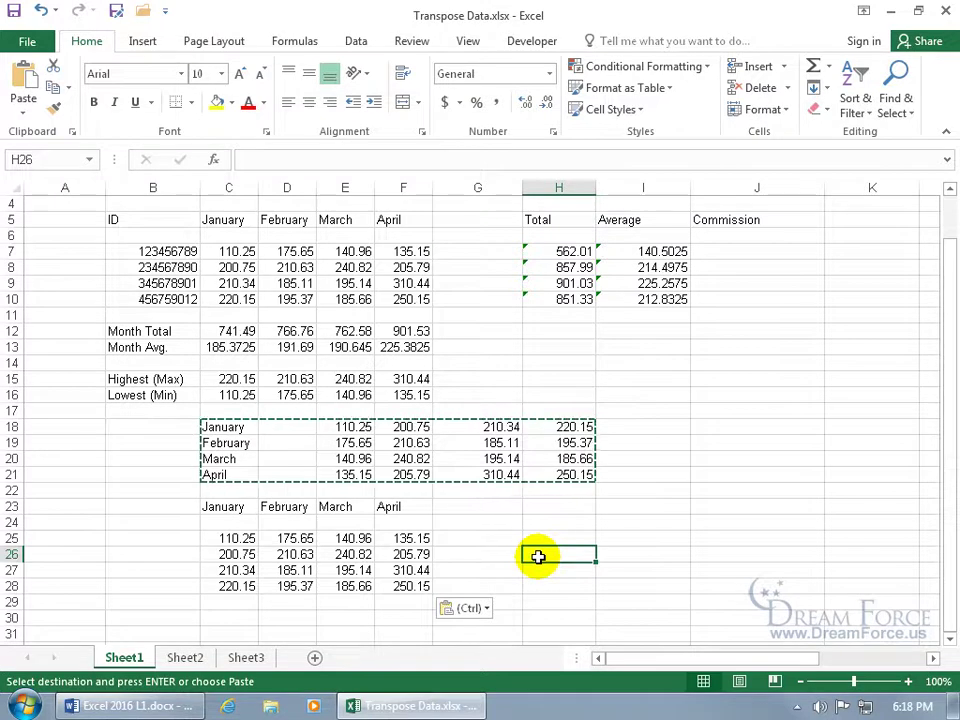
{"action": "scroll", "coordinate": [538, 557], "scroll_direction": "up", "scroll_amount": 1}
Copy the Month Total and Month Avg. rows and paste them transposed at J18
{"action": "left_click", "coordinate": [175, 380]}
{"action": "left_click_drag", "start_coordinate": [175, 380], "coordinate": [381, 390]}
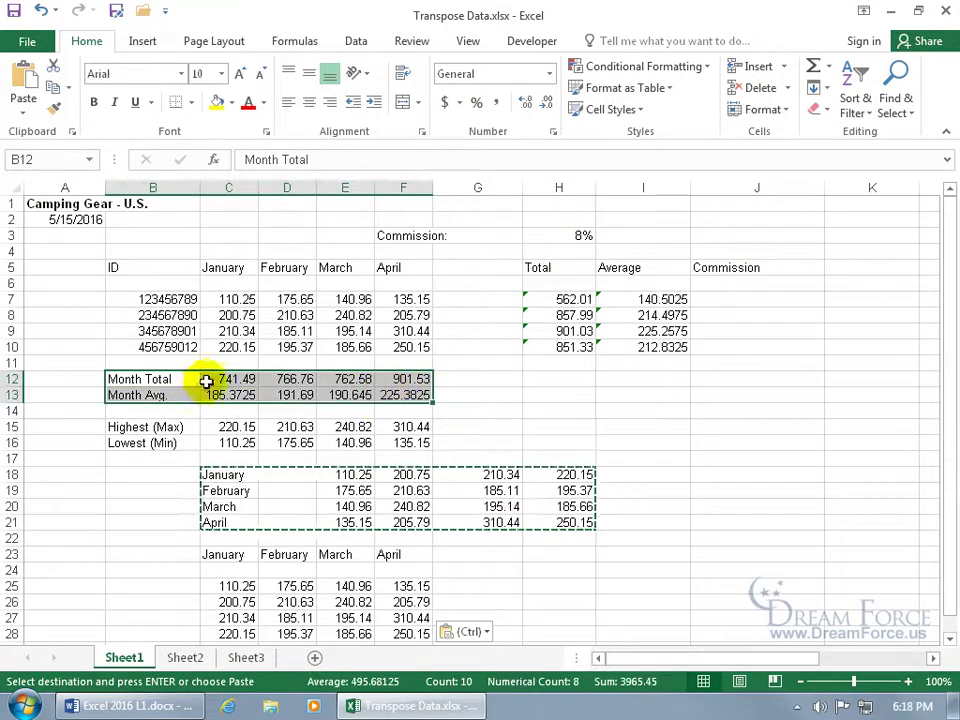
{"action": "left_click", "coordinate": [245, 381]}
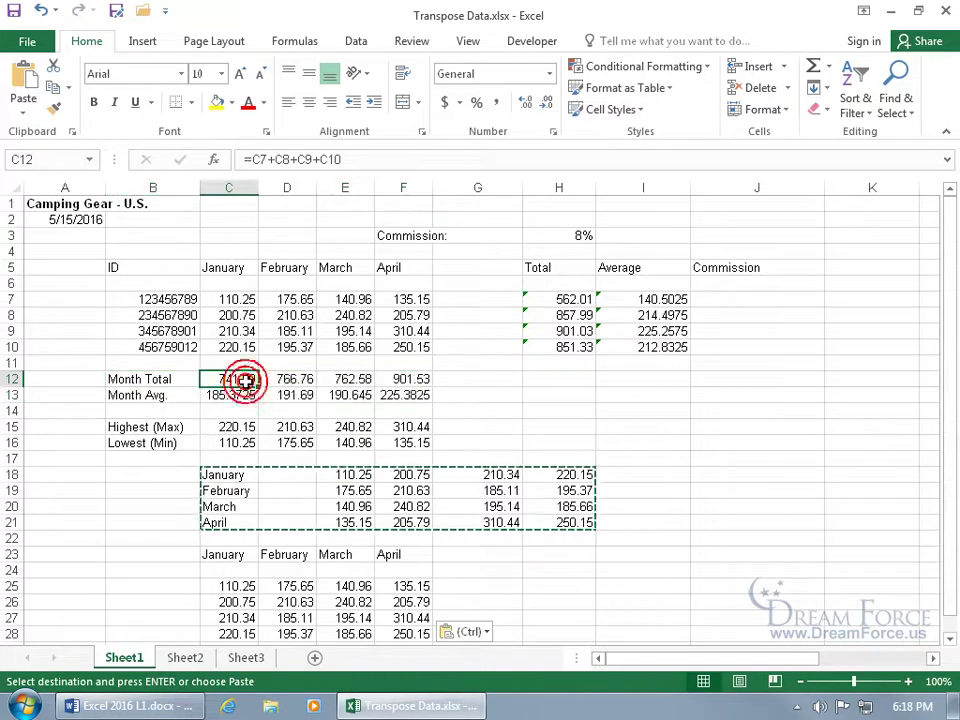
{"action": "left_click", "coordinate": [268, 160]}
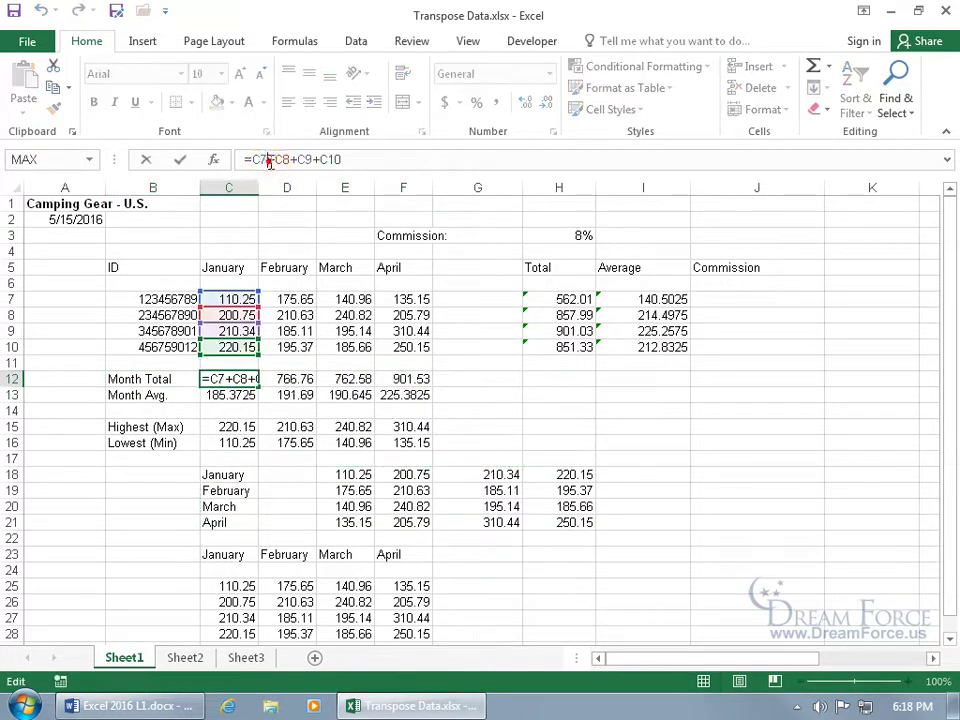
{"action": "key", "text": "Return"}
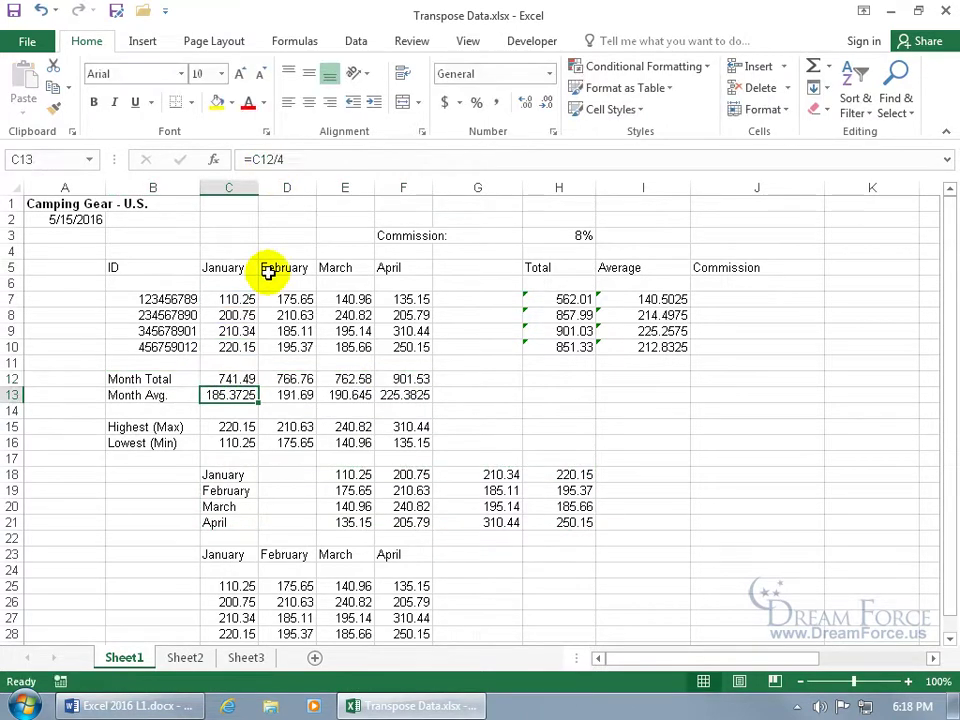
{"action": "left_click_drag", "start_coordinate": [190, 379], "coordinate": [396, 396]}
{"action": "right_click", "coordinate": [396, 396]}
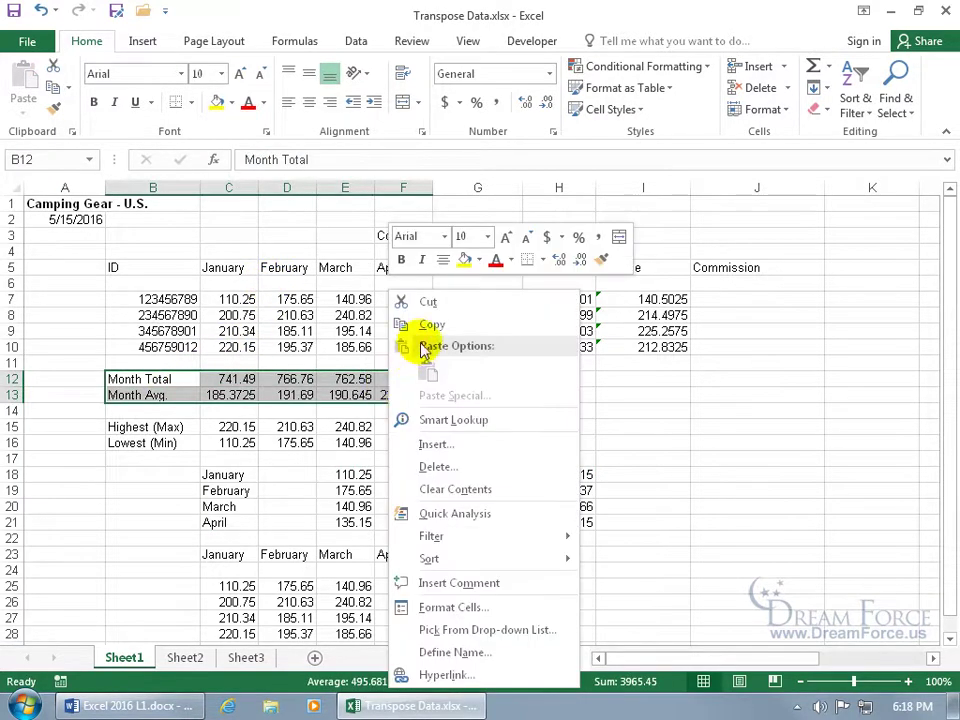
{"action": "left_click", "coordinate": [411, 322]}
{"action": "left_click", "coordinate": [701, 476]}
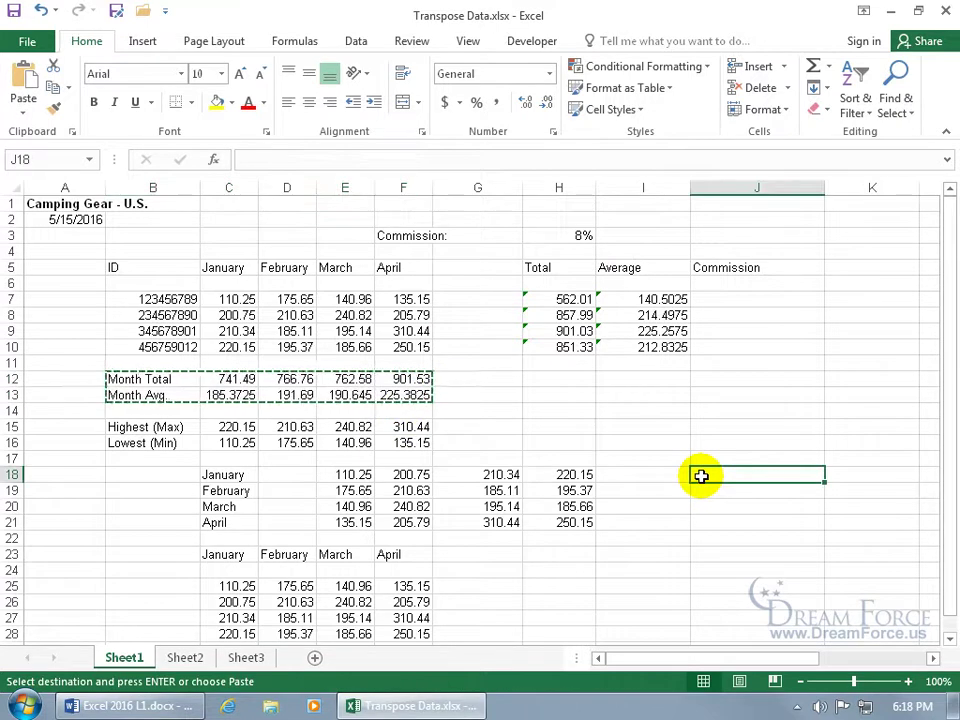
{"action": "right_click", "coordinate": [701, 476]}
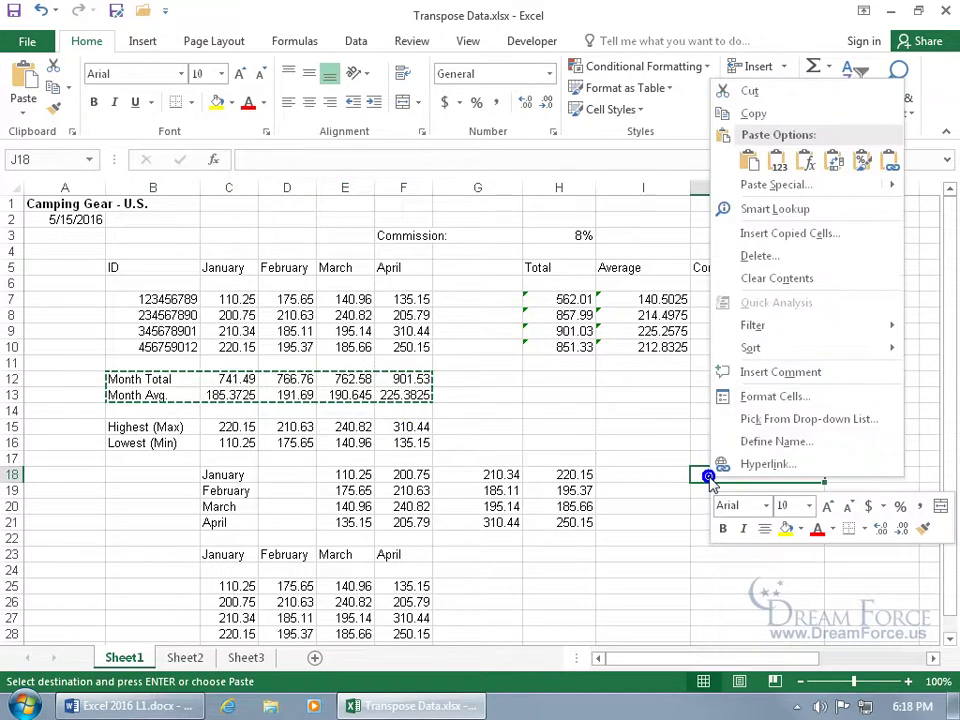
{"action": "left_click", "coordinate": [833, 163]}
{"action": "mouse_move", "coordinate": [815, 660]}
{"action": "left_mouse_down"}
{"action": "mouse_move", "coordinate": [842, 659]}
{"action": "mouse_move", "coordinate": [820, 660]}
{"action": "left_mouse_up"}
Correct J19 to =C7+C8+C9+C10, giving 741.49, and compare it with C12
{"action": "left_click", "coordinate": [729, 491]}
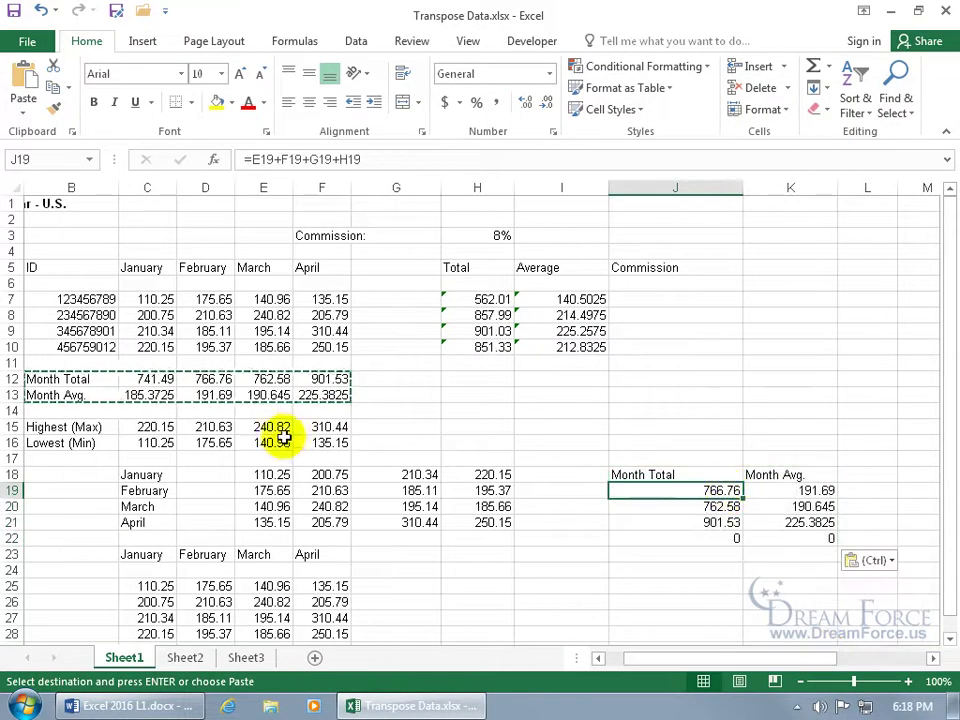
{"action": "left_click", "coordinate": [167, 379]}
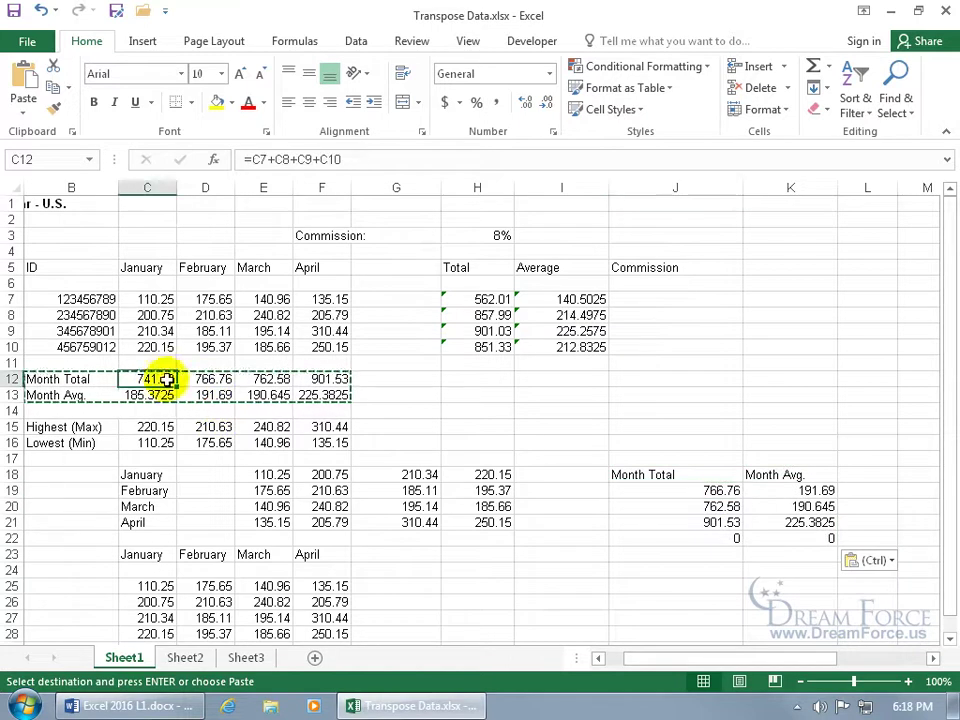
{"action": "double_click", "coordinate": [710, 491]}
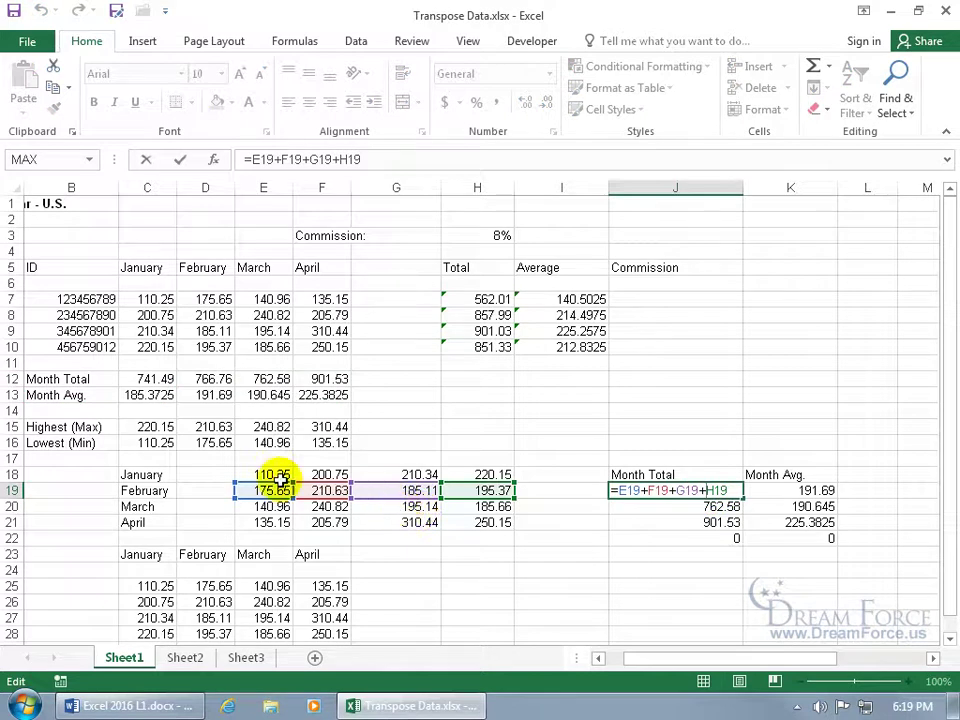
{"action": "left_click_drag", "start_coordinate": [275, 487], "coordinate": [152, 300]}
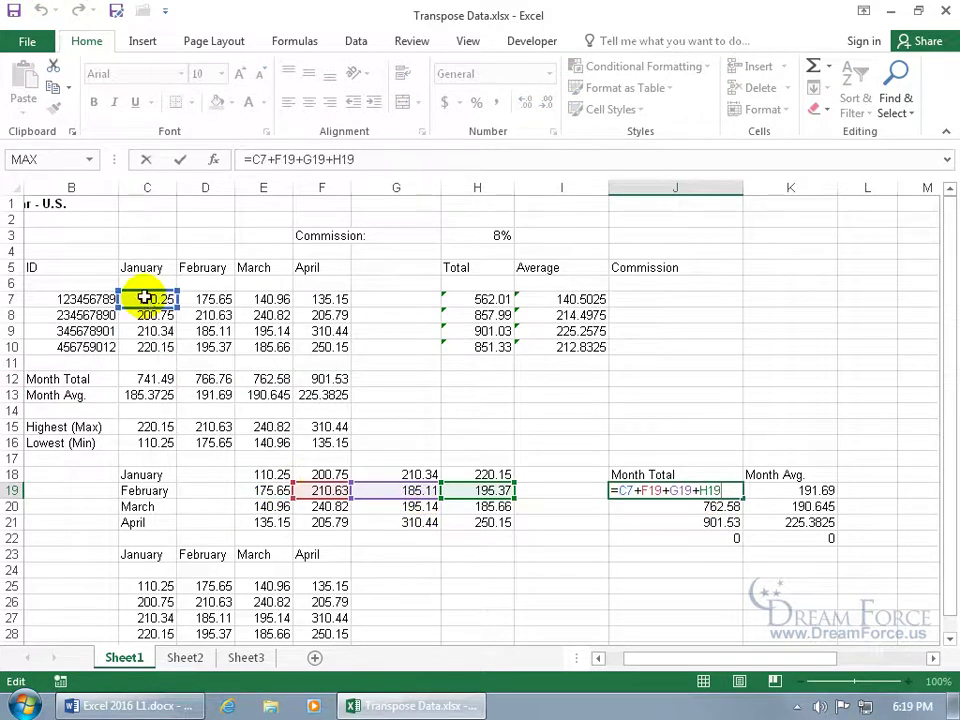
{"action": "left_click", "coordinate": [317, 480]}
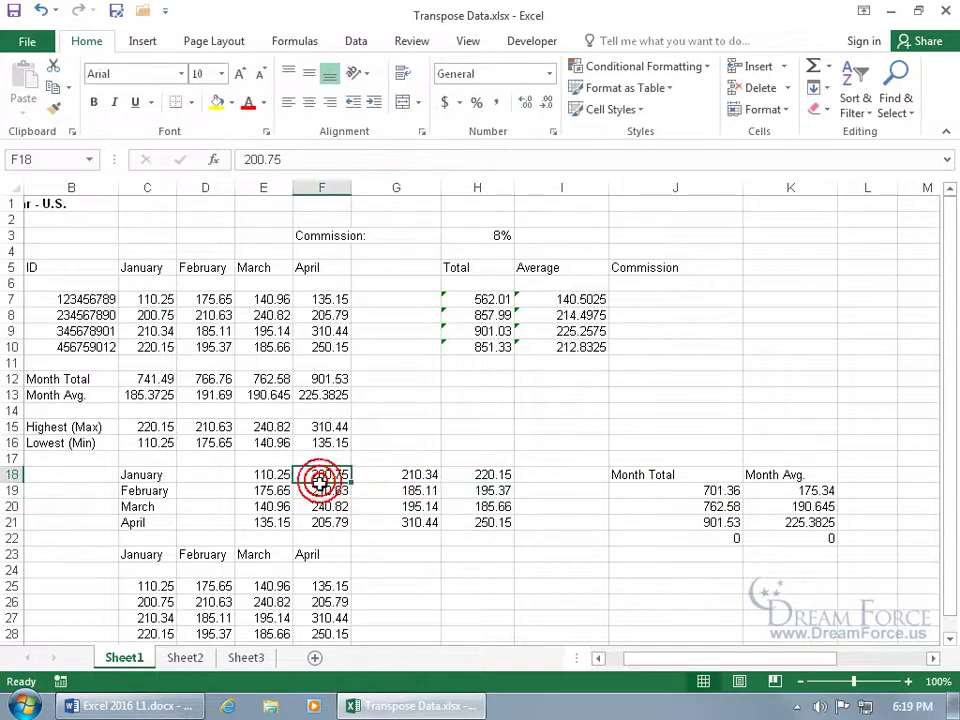
{"action": "double_click", "coordinate": [676, 490]}
{"action": "left_click_drag", "start_coordinate": [340, 490], "coordinate": [171, 326]}
{"action": "left_click_drag", "start_coordinate": [405, 485], "coordinate": [156, 330]}
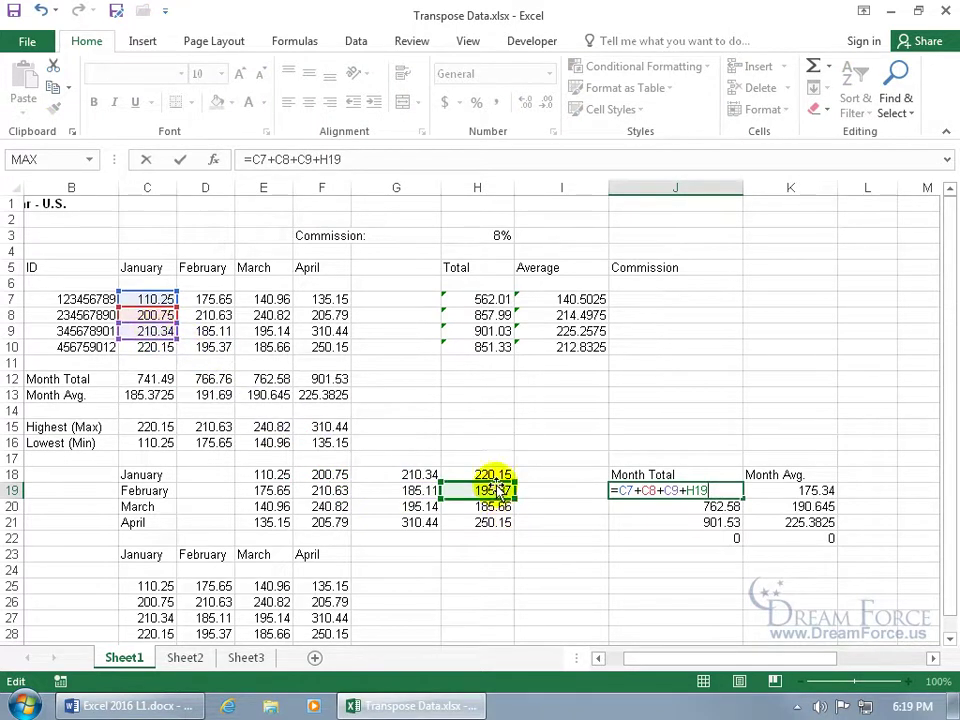
{"action": "left_click_drag", "start_coordinate": [512, 492], "coordinate": [148, 351]}
{"action": "key", "text": "Return"}
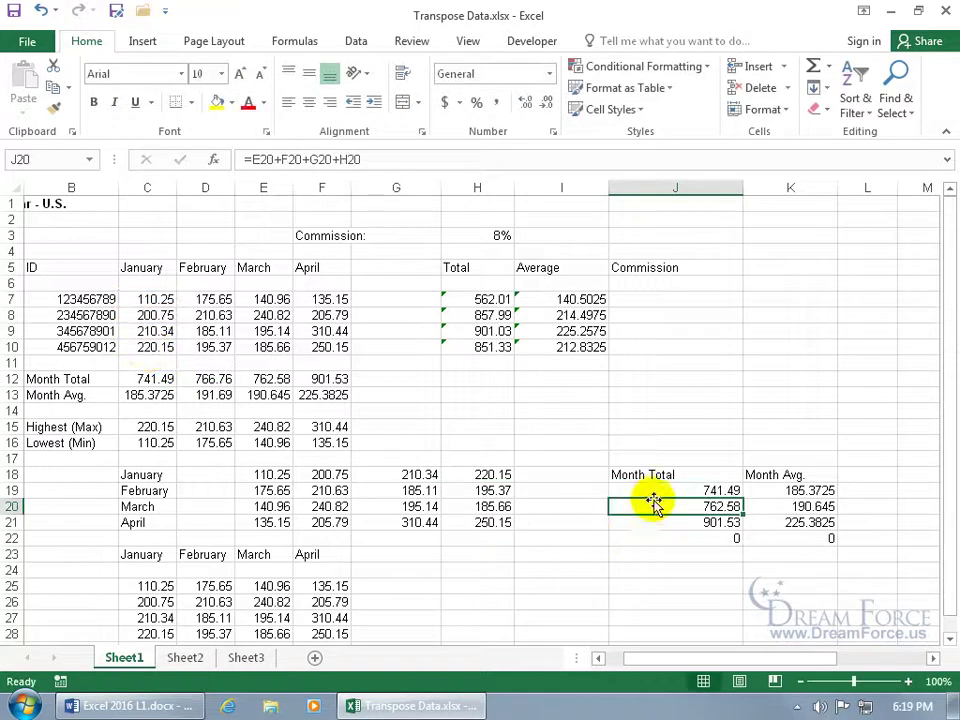
{"action": "left_click", "coordinate": [655, 495]}
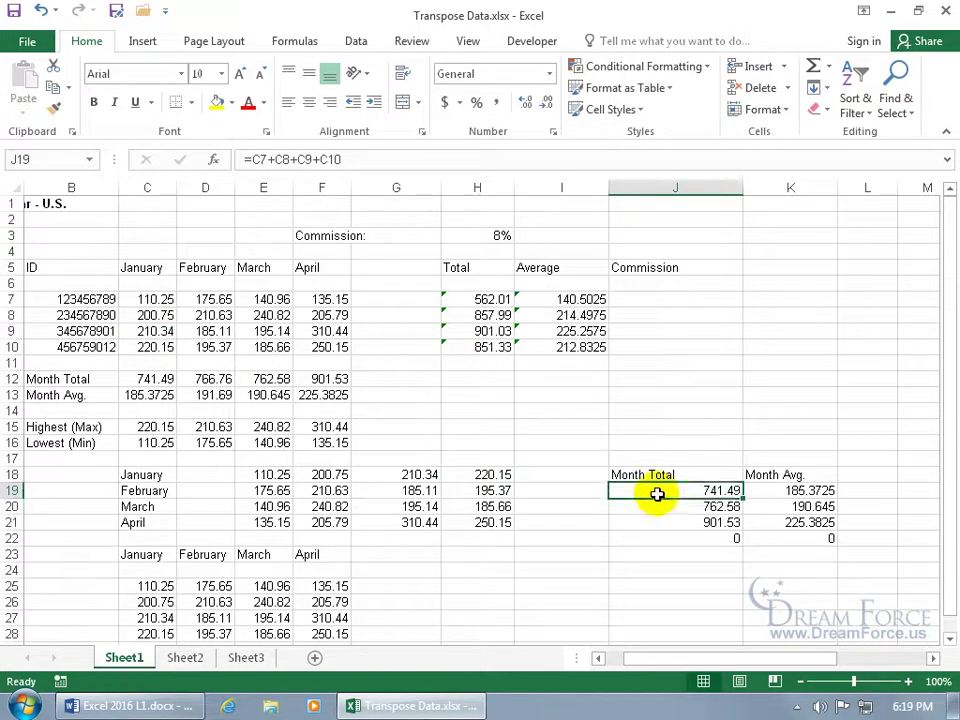
{"action": "left_click", "coordinate": [157, 380]}
{"action": "left_click", "coordinate": [157, 379]}
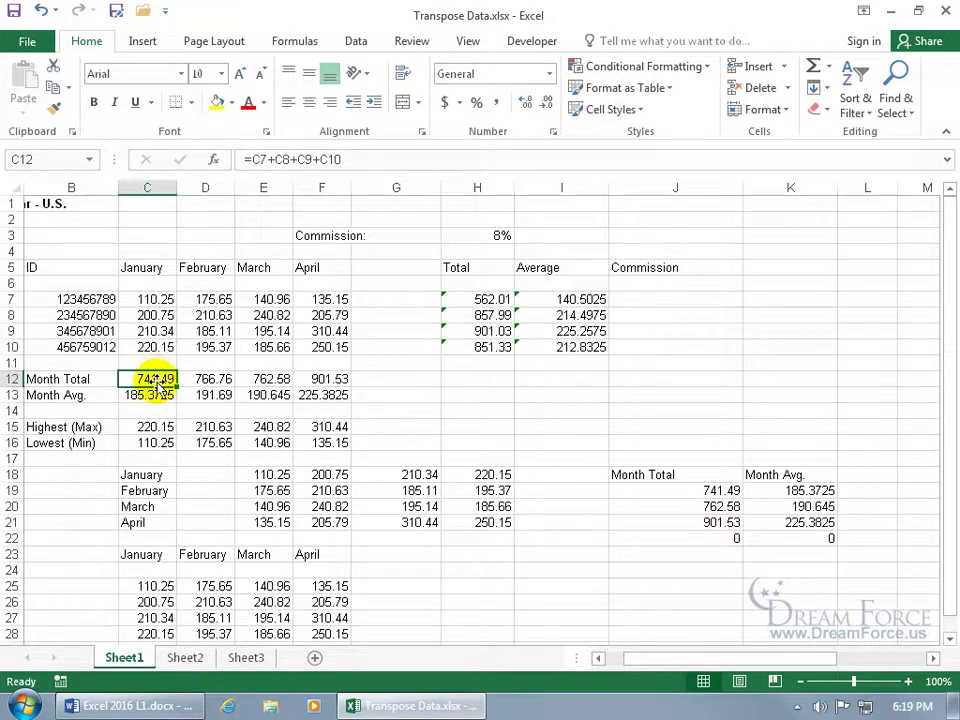
Copy the Highest (Max) and Lowest (Min) rows in B15:F16
{"action": "left_click", "coordinate": [157, 427]}
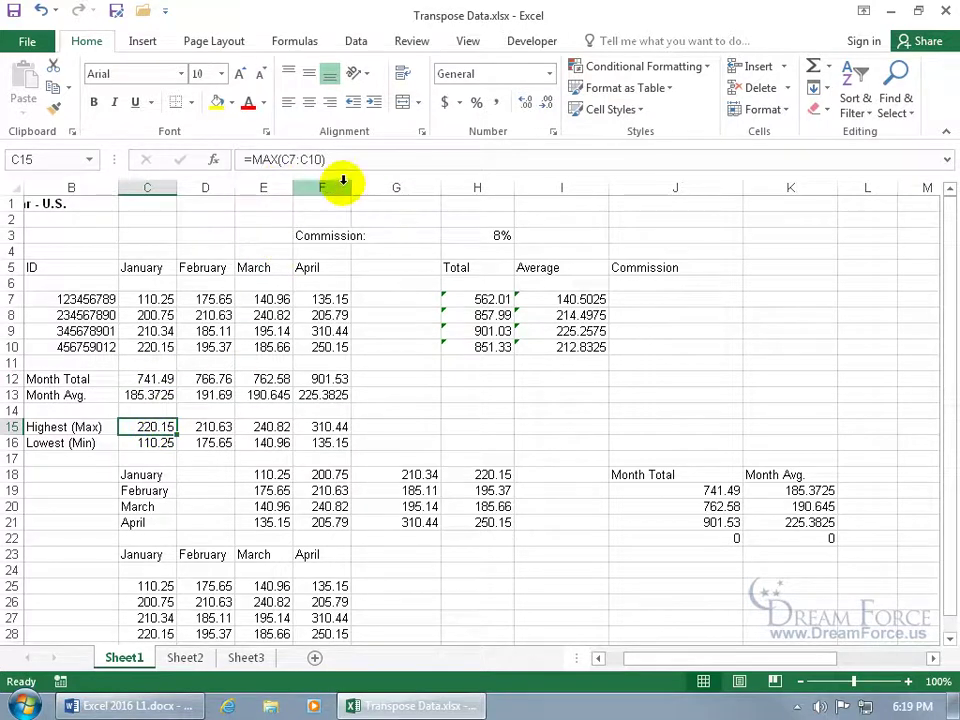
{"action": "left_click_drag", "start_coordinate": [70, 427], "coordinate": [310, 444]}
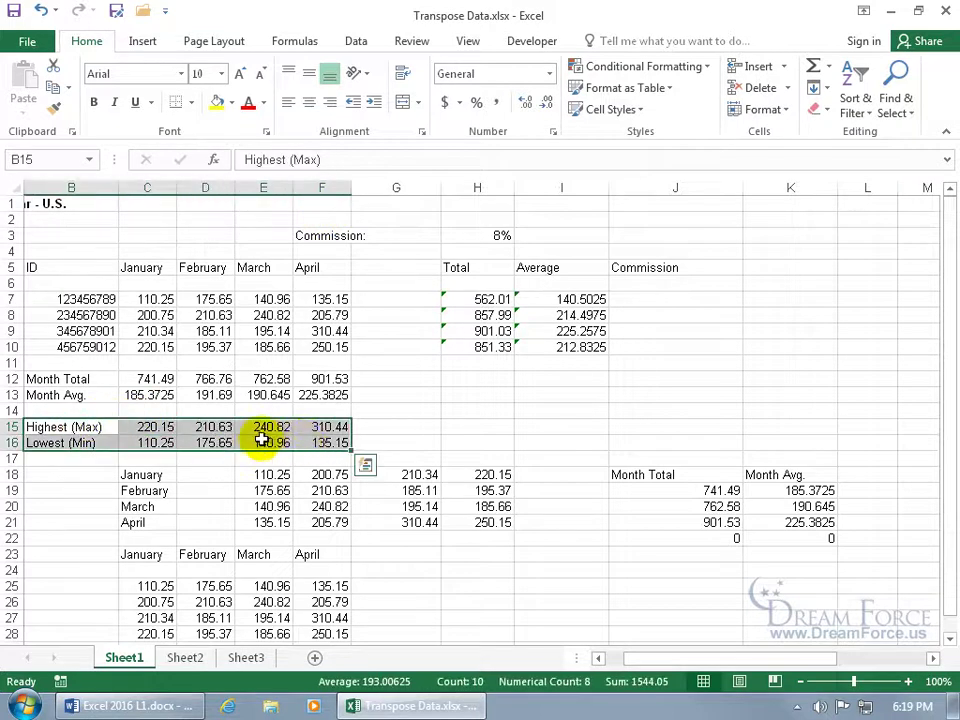
{"action": "right_click", "coordinate": [259, 441]}
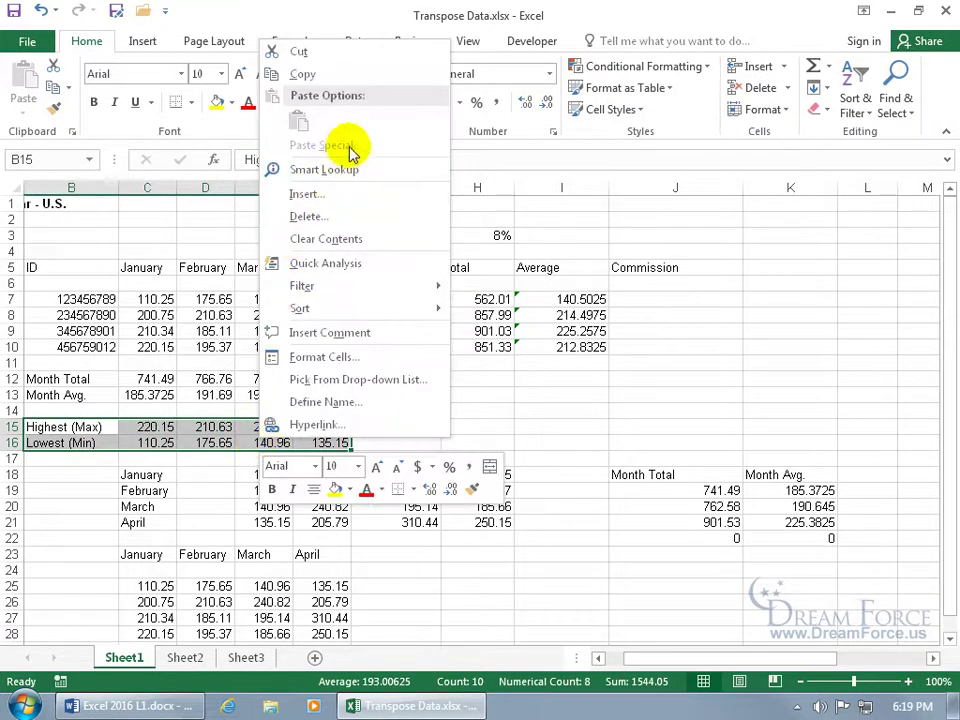
{"action": "left_click", "coordinate": [303, 74]}
Paste them transposed at J24 and confirm J25 holds =MAX(B25:E25) giving 175.65
{"action": "scroll", "coordinate": [579, 512], "scroll_direction": "down", "scroll_amount": 2}
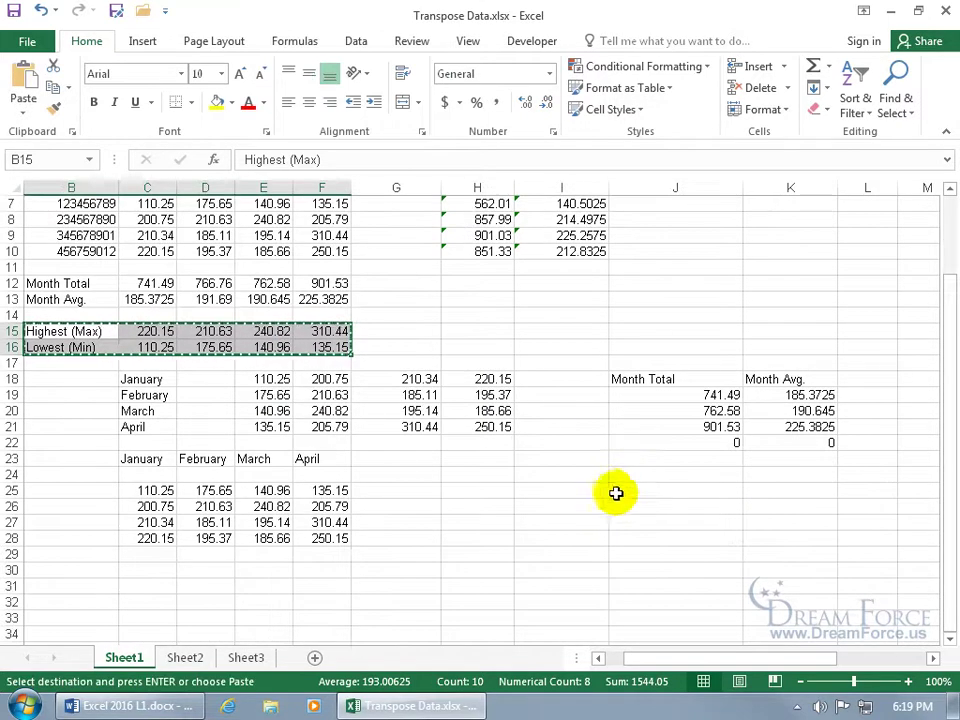
{"action": "left_click", "coordinate": [626, 478]}
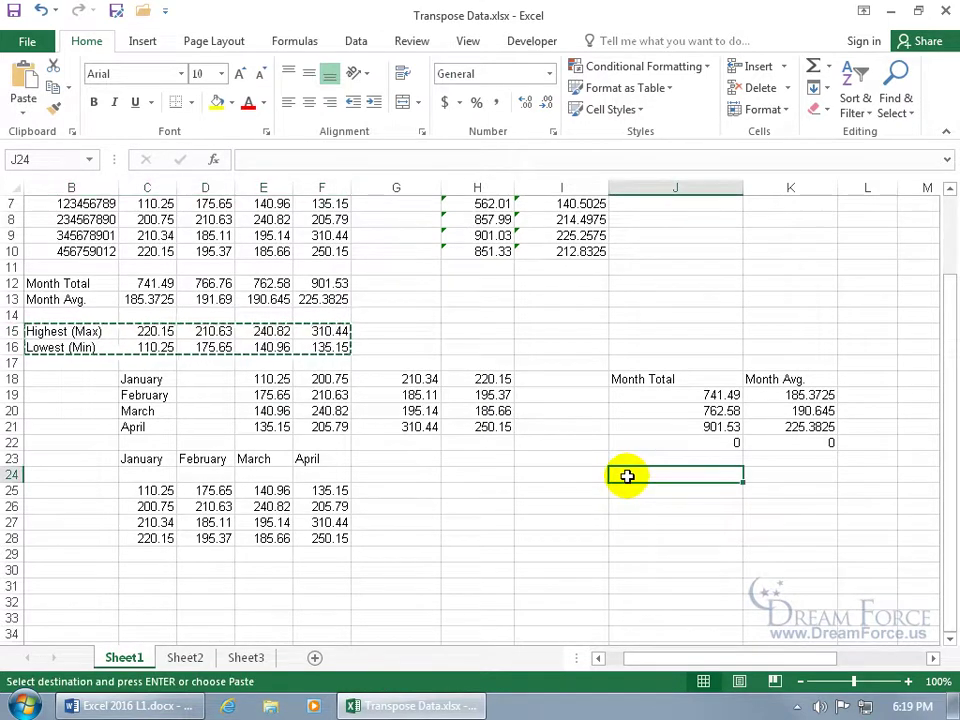
{"action": "right_click", "coordinate": [626, 476]}
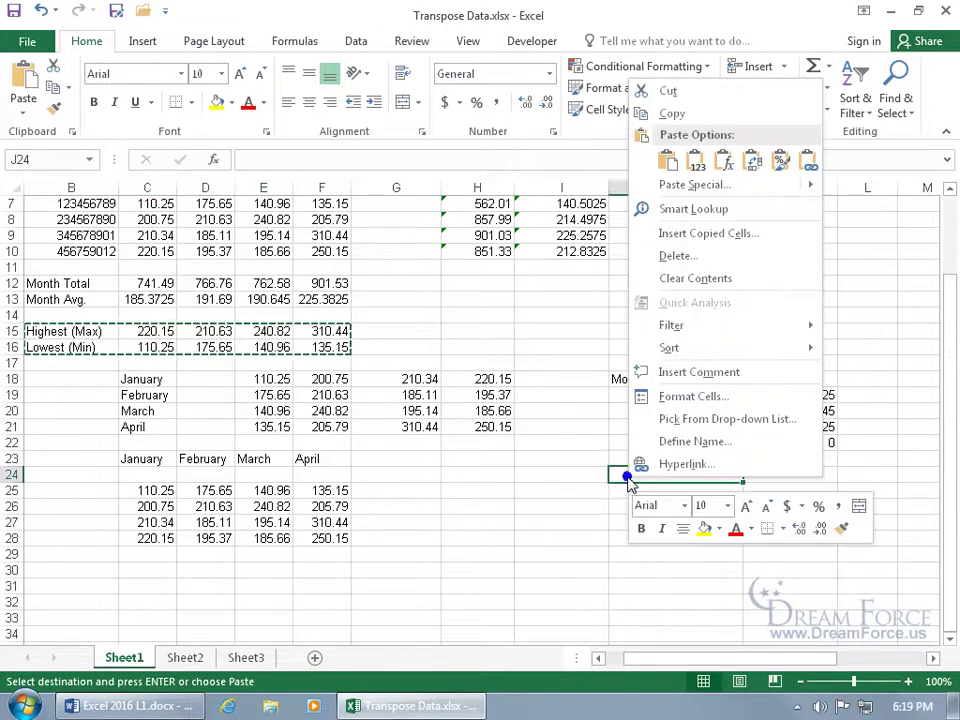
{"action": "left_click", "coordinate": [750, 163]}
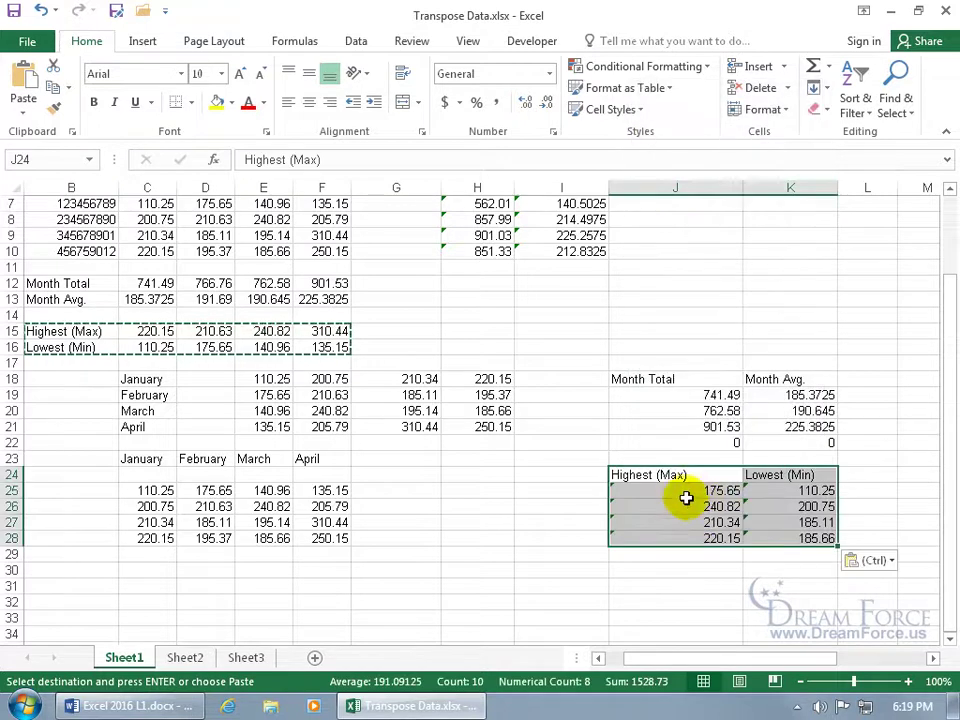
{"action": "double_click", "coordinate": [684, 493]}
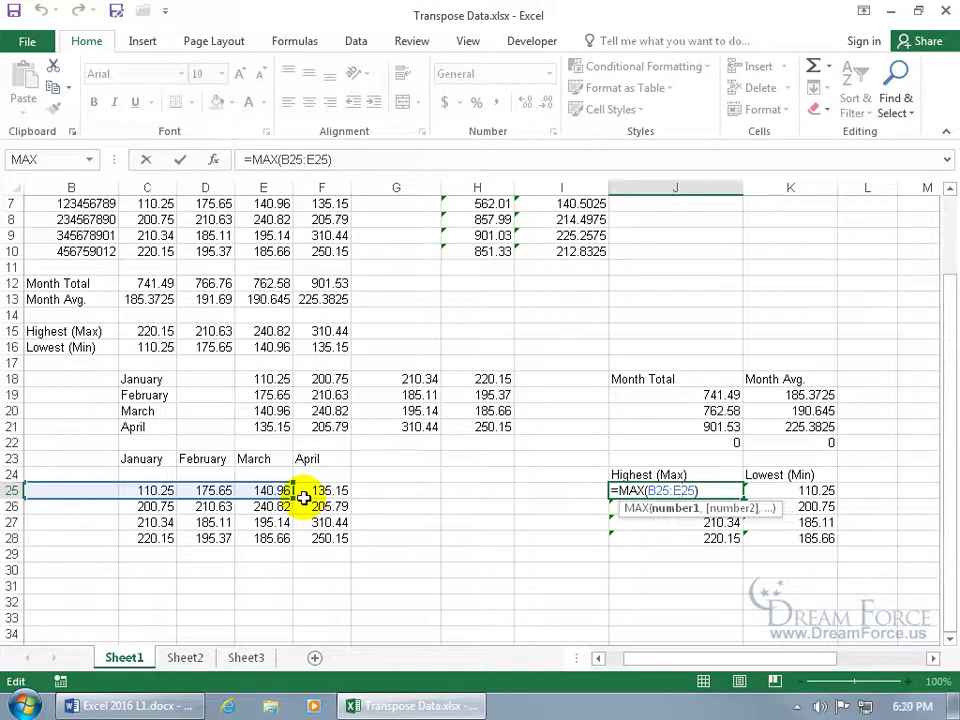
{"action": "key", "text": "ctrl+Return"}
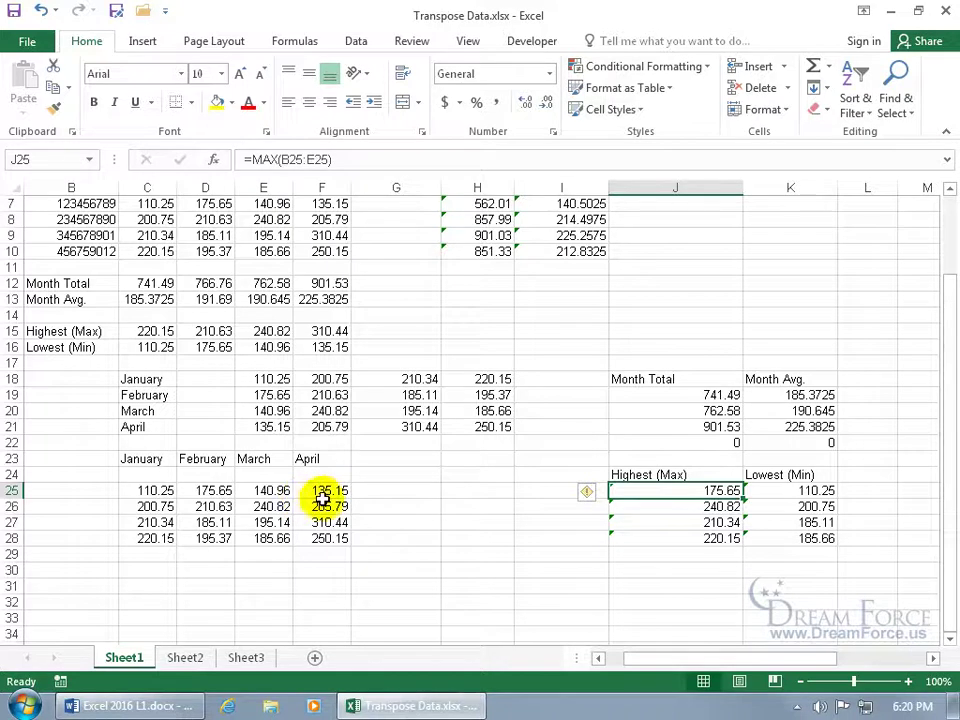
{"action": "scroll", "coordinate": [325, 497], "scroll_direction": "up", "scroll_amount": 2}
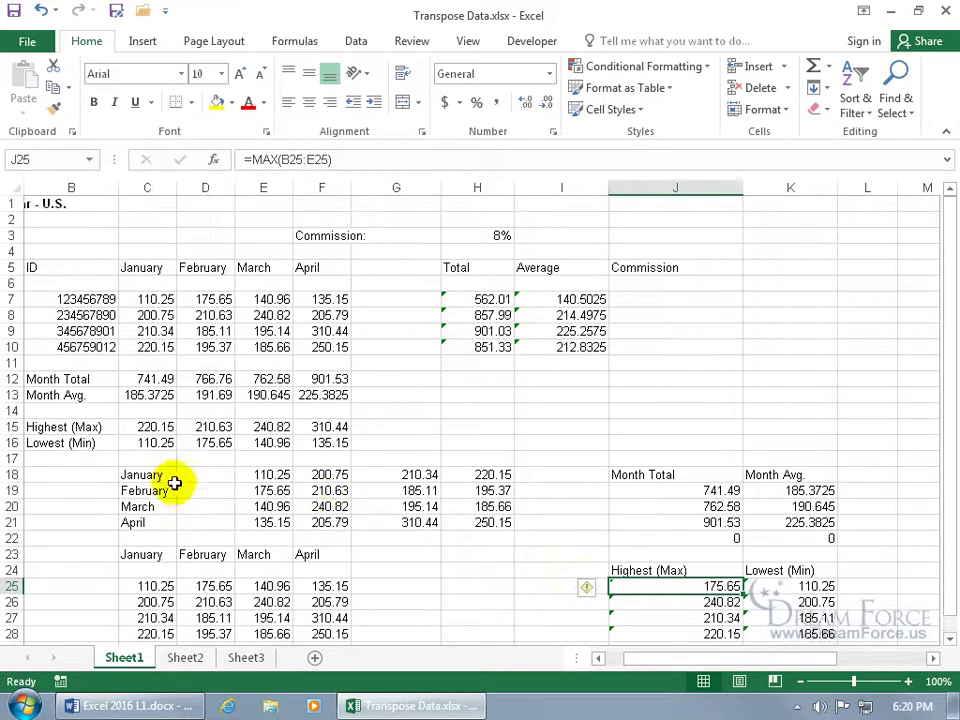
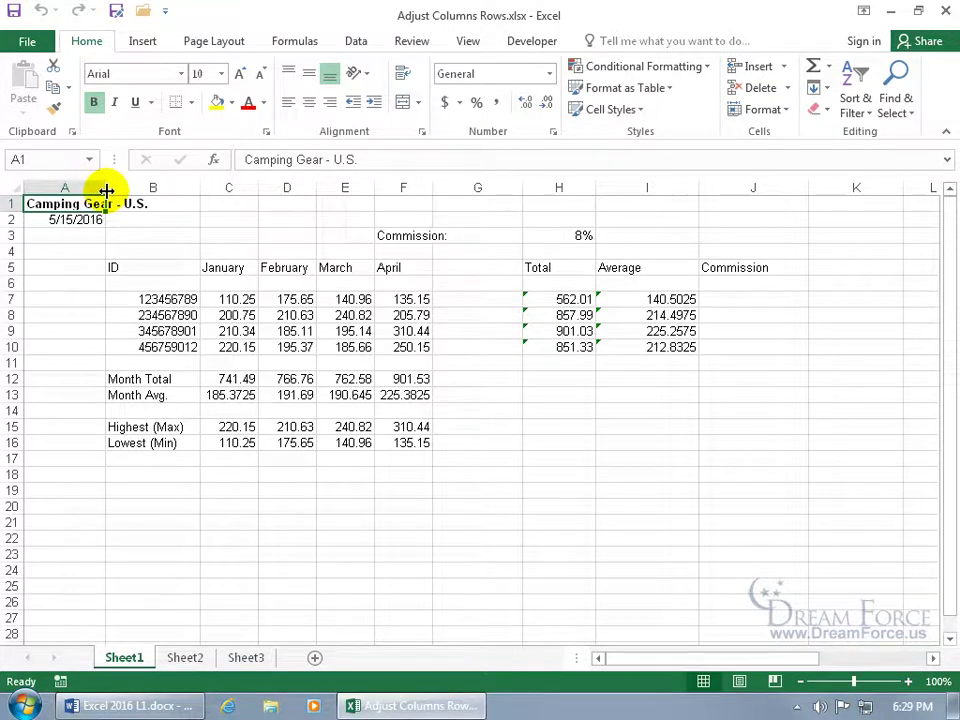
Narrow column A slightly by its border, leaving row 6 at its standard 15.00 height
{"action": "left_click_drag", "start_coordinate": [106, 190], "coordinate": [106, 190]}
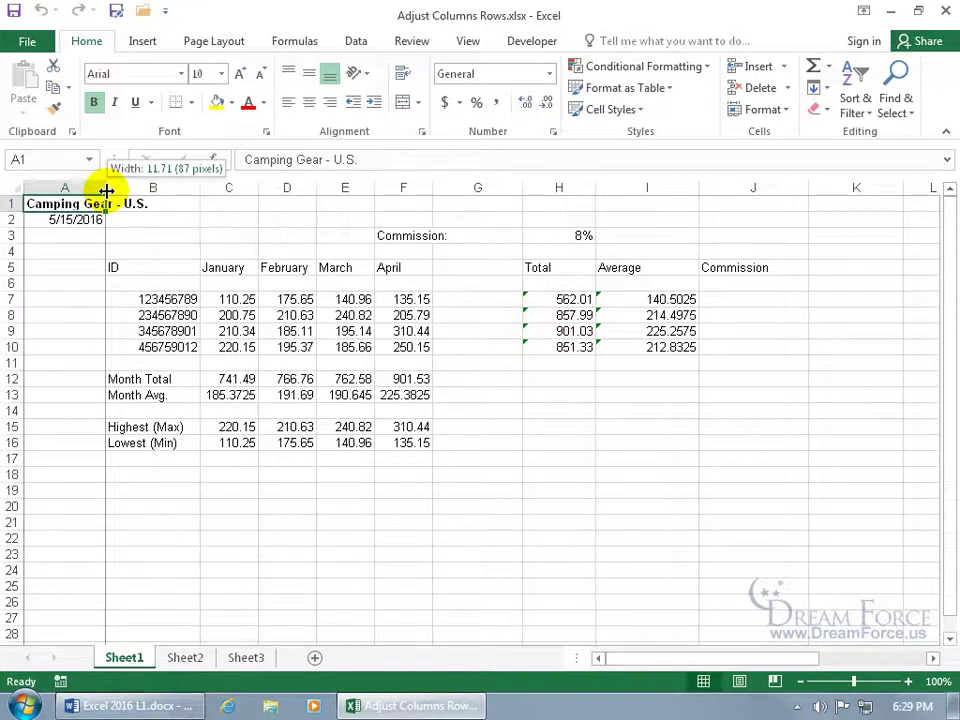
{"action": "mouse_move", "coordinate": [106, 190]}
{"action": "left_mouse_down"}
{"action": "mouse_move", "coordinate": [127, 191]}
{"action": "mouse_move", "coordinate": [99, 193]}
{"action": "left_mouse_up"}
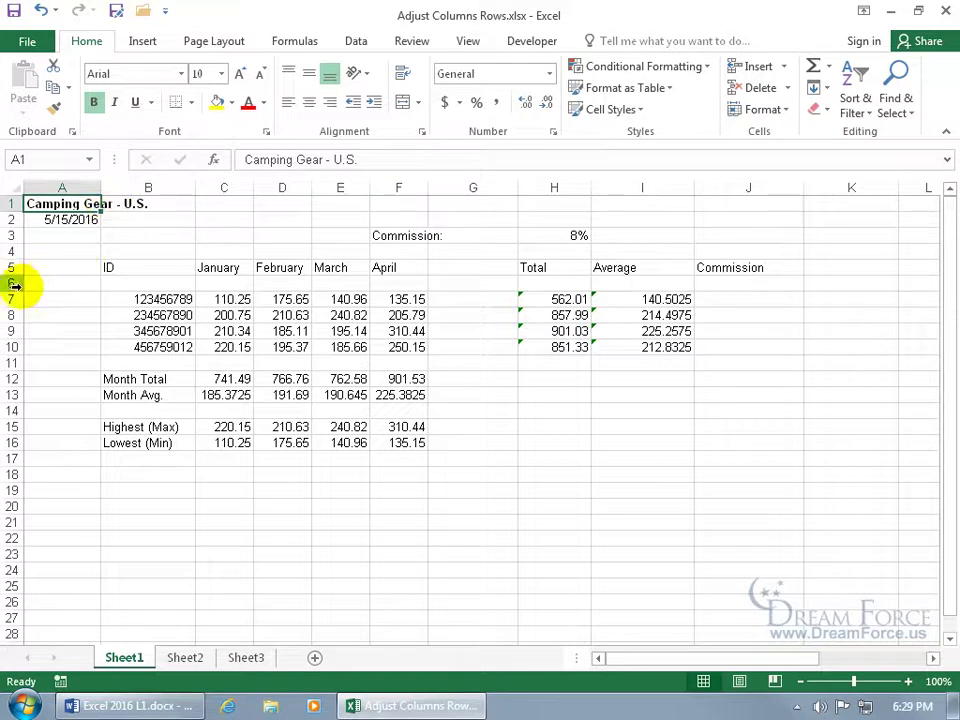
{"action": "mouse_move", "coordinate": [18, 290]}
{"action": "left_mouse_down"}
{"action": "mouse_move", "coordinate": [17, 302]}
{"action": "mouse_move", "coordinate": [17, 285]}
{"action": "left_mouse_up"}
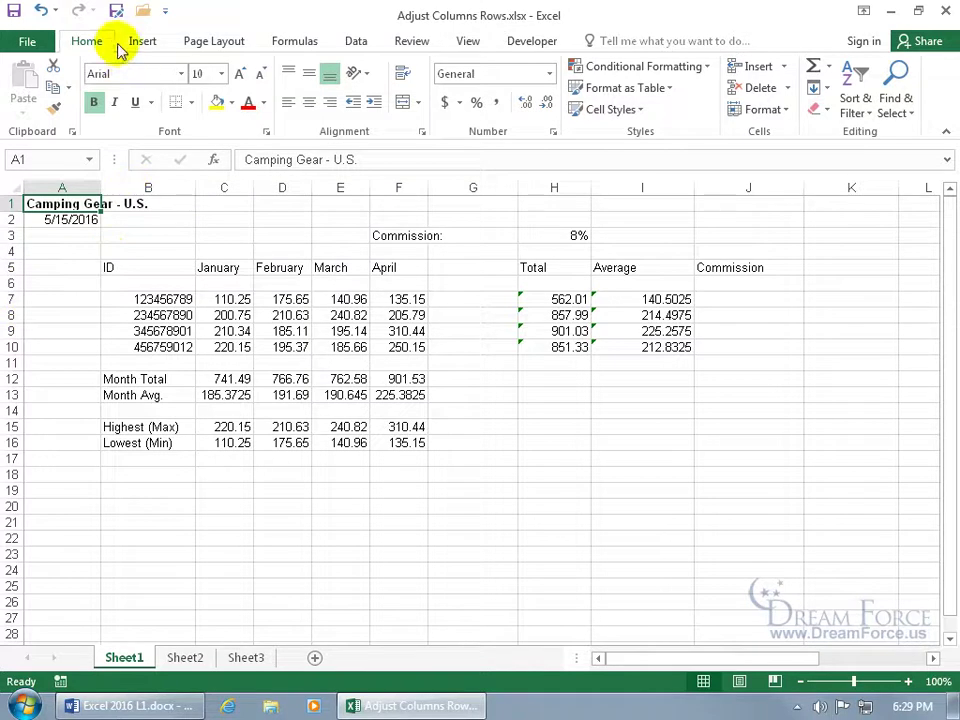
Change row 1's height from 12.75 to 12 through Format > Row Height
{"action": "left_click", "coordinate": [785, 112]}
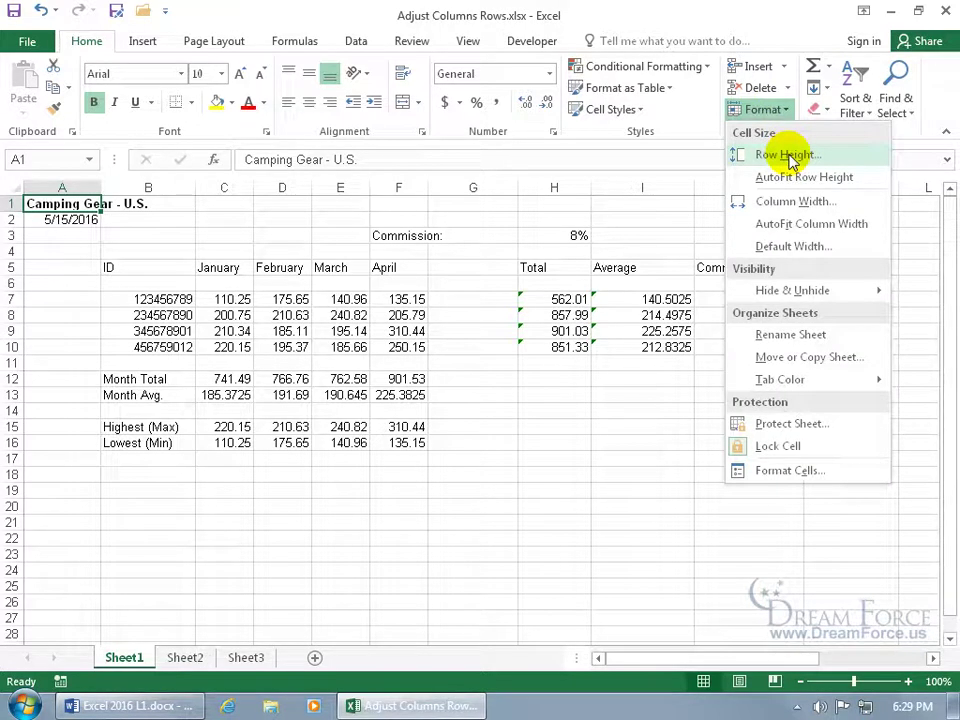
{"action": "left_click", "coordinate": [788, 156]}
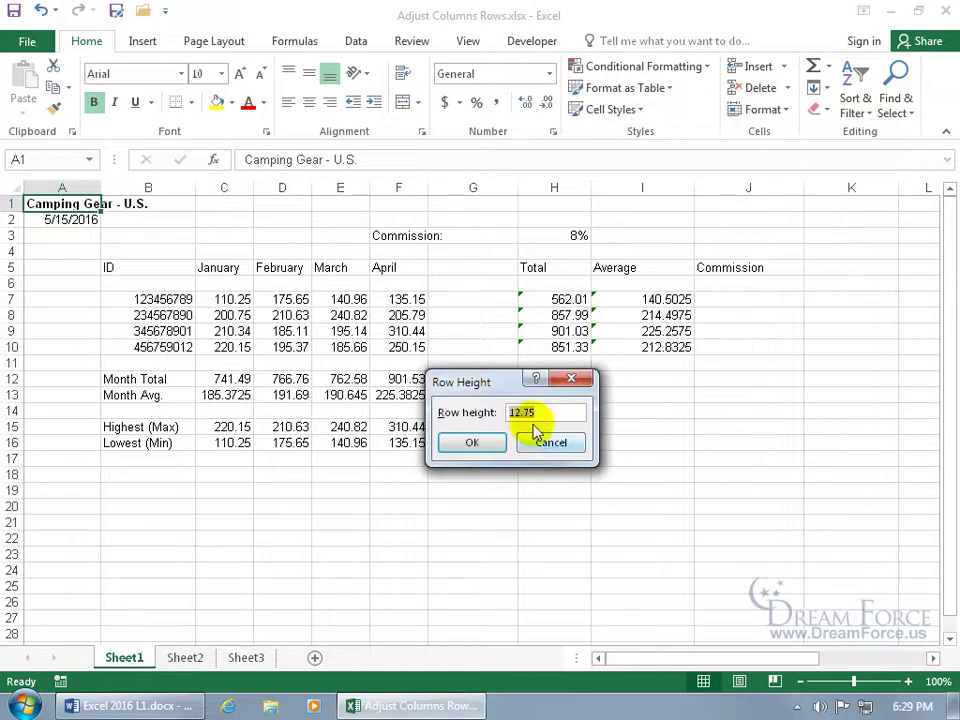
{"action": "left_click_drag", "start_coordinate": [542, 414], "coordinate": [524, 414]}
{"action": "key", "text": "Delete"}
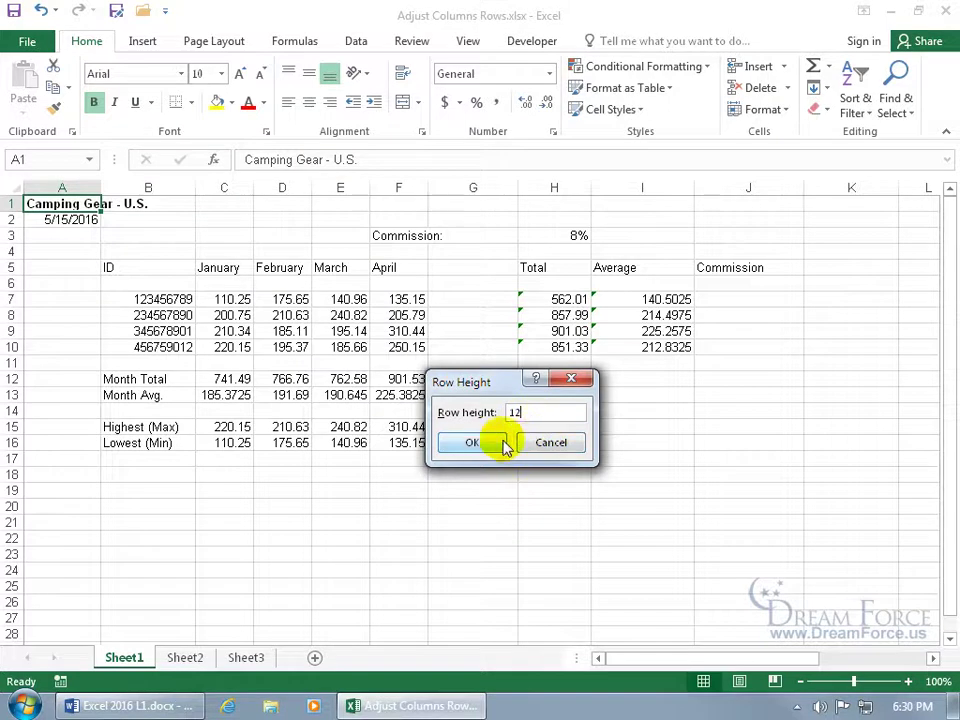
{"action": "left_click", "coordinate": [493, 441]}
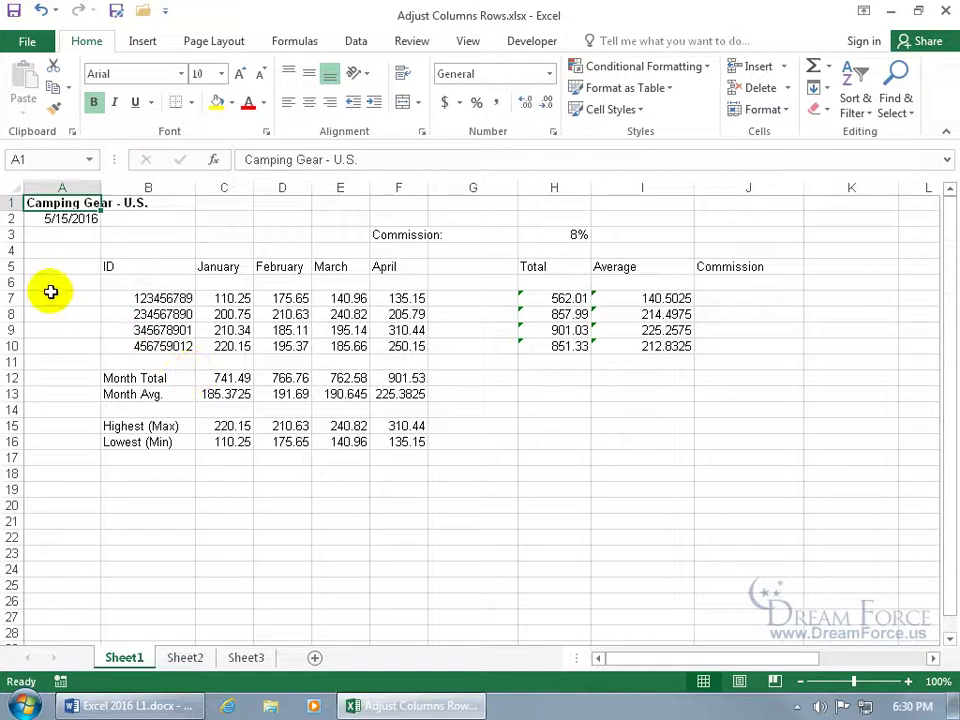
Set column A's width to 18
{"action": "right_click", "coordinate": [61, 188]}
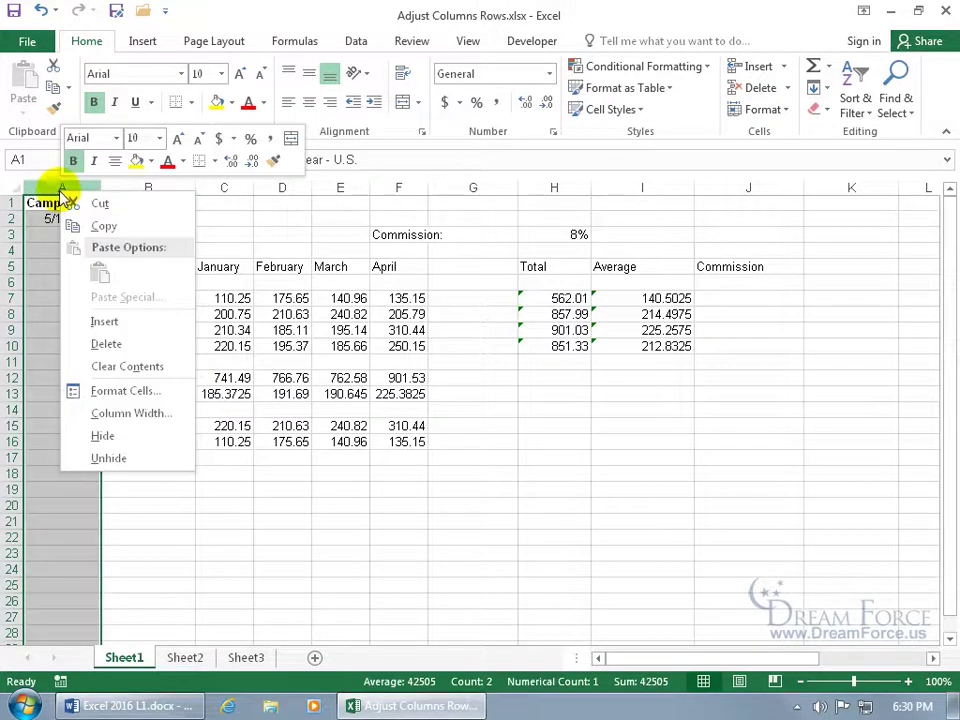
{"action": "left_click", "coordinate": [112, 411]}
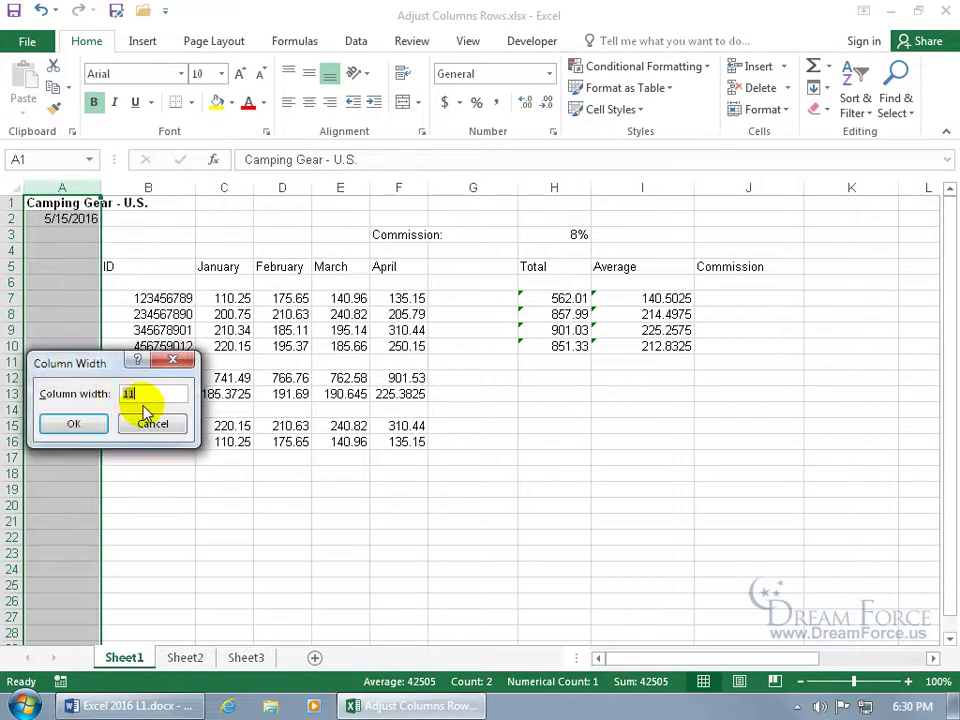
{"action": "type", "text": "18"}
{"action": "key", "text": "Return"}
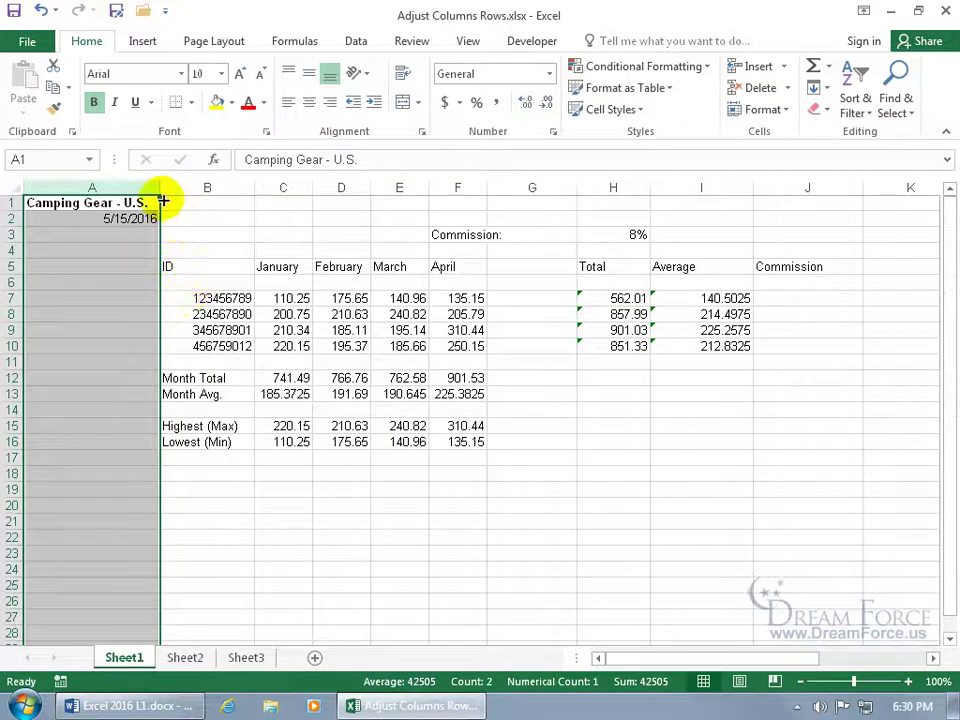
Drag column A narrower and wider, then AutoFit it to the 'Camping Gear - U.S.' title
{"action": "left_click_drag", "start_coordinate": [160, 189], "coordinate": [86, 189]}
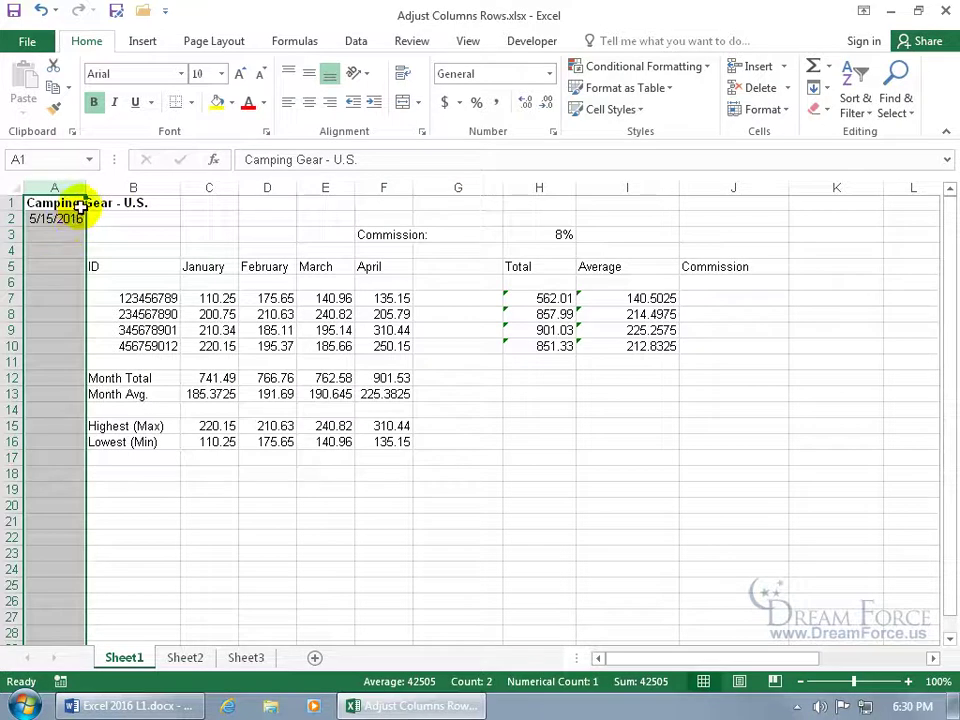
{"action": "left_click_drag", "start_coordinate": [84, 190], "coordinate": [117, 189]}
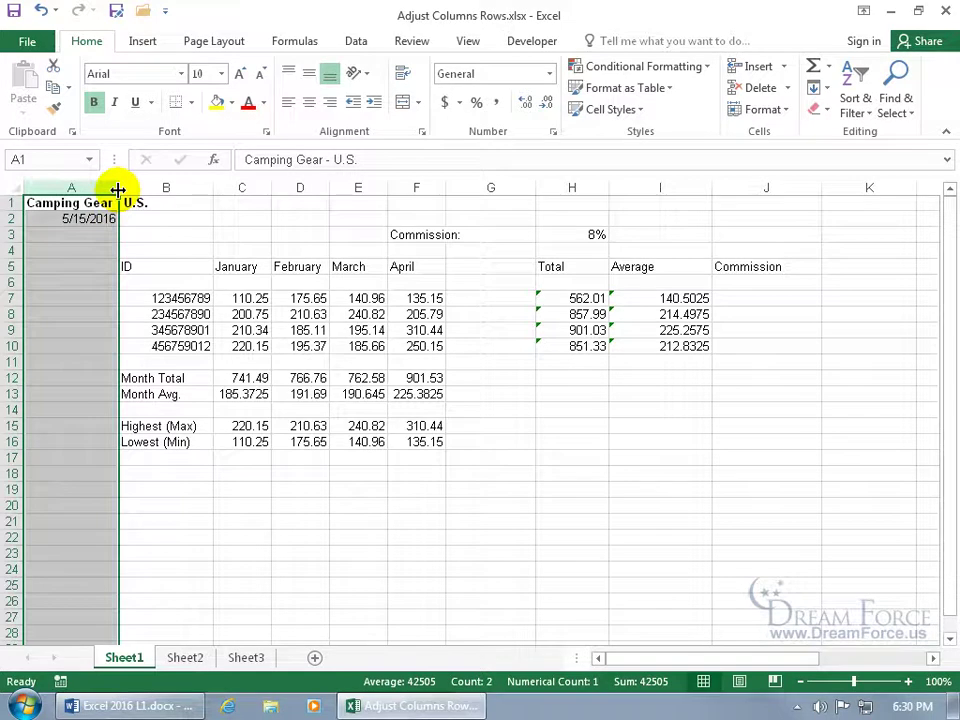
{"action": "double_click", "coordinate": [117, 189]}
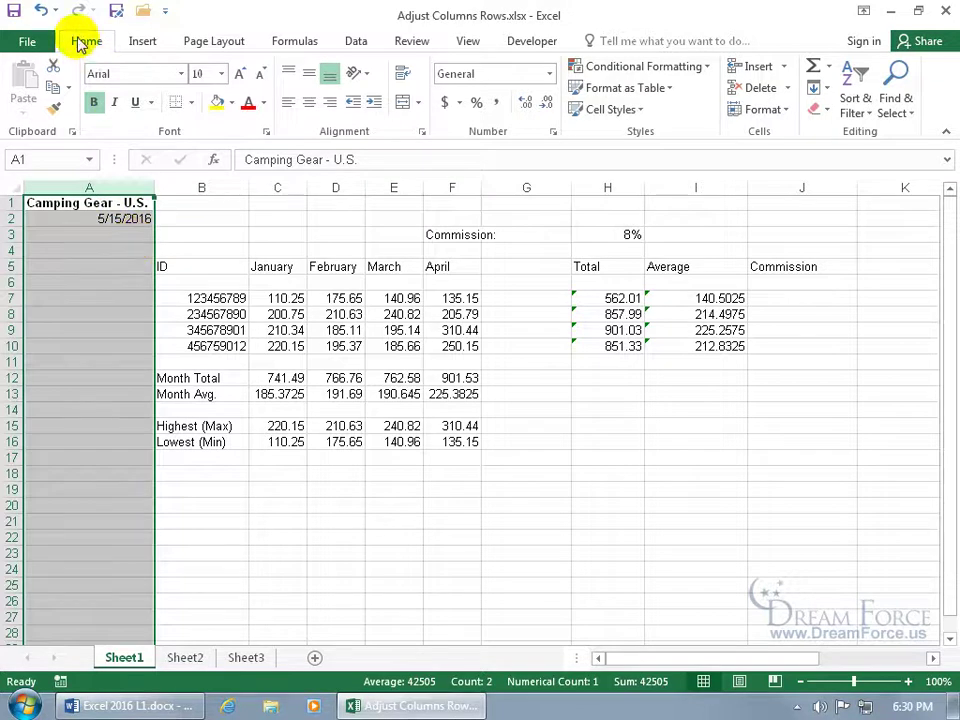
Undo the fit, reapply AutoFit Column Width to column A, and select rows 9–13
{"action": "left_click", "coordinate": [38, 12]}
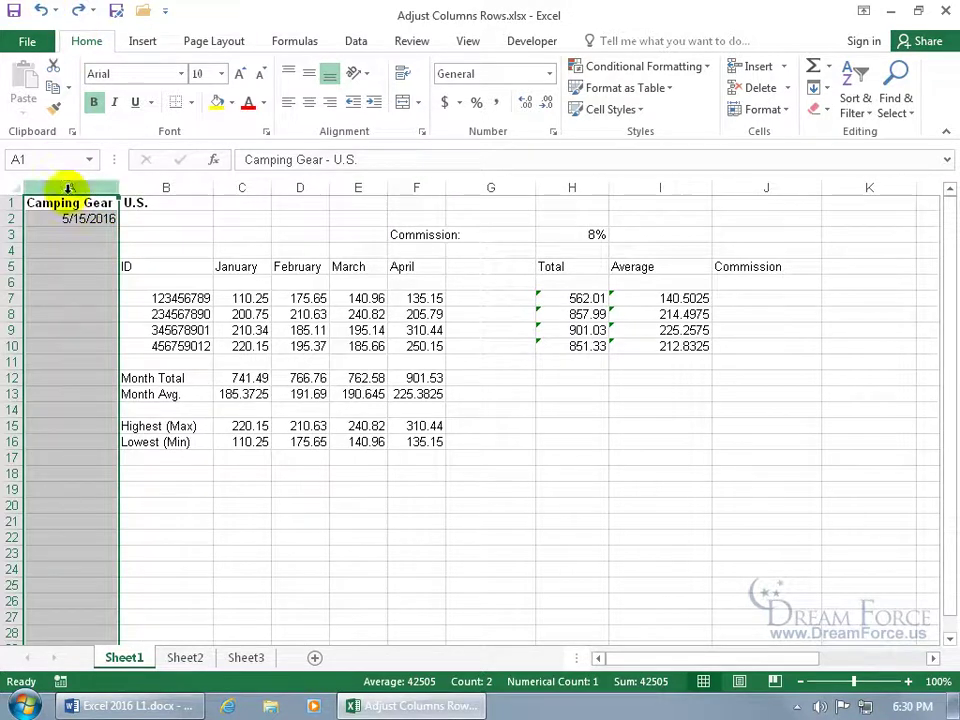
{"action": "left_click", "coordinate": [784, 110]}
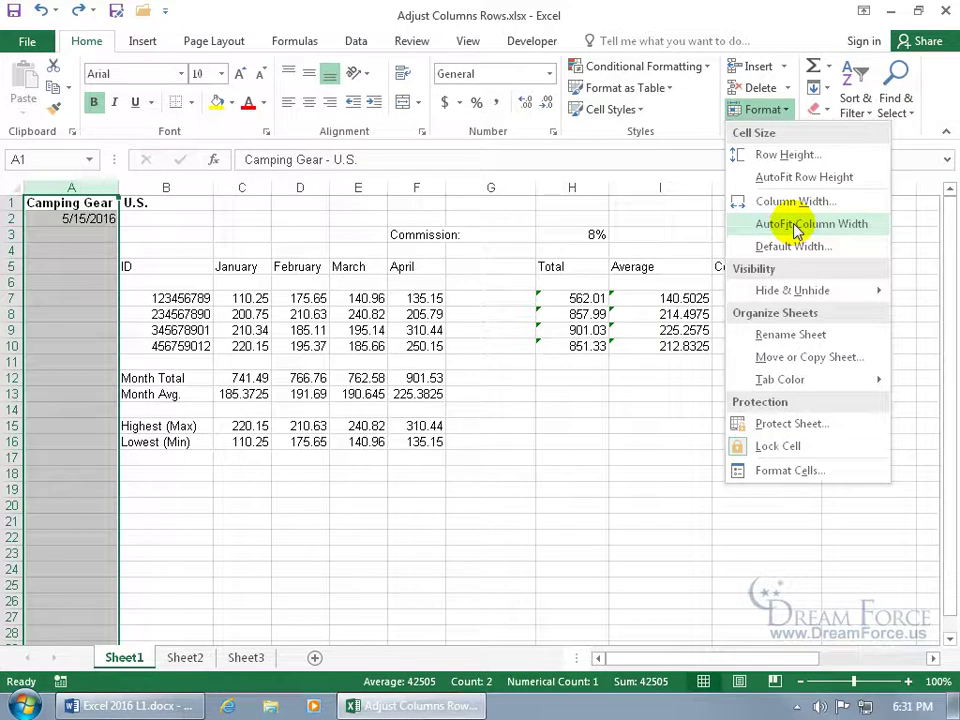
{"action": "left_click", "coordinate": [797, 224]}
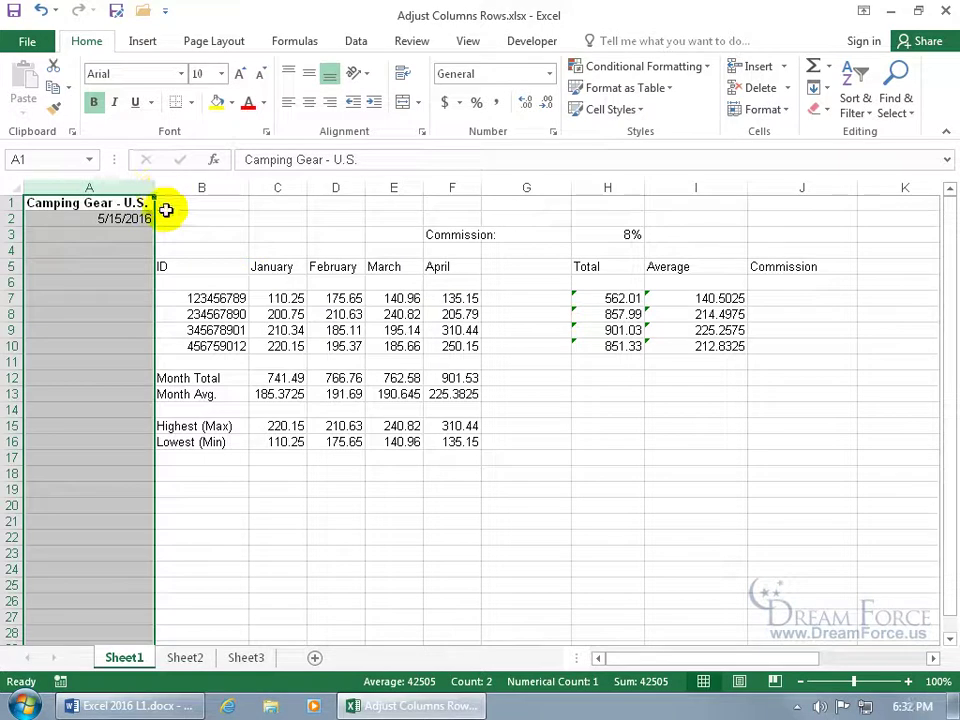
{"action": "left_click_drag", "start_coordinate": [13, 330], "coordinate": [11, 392]}
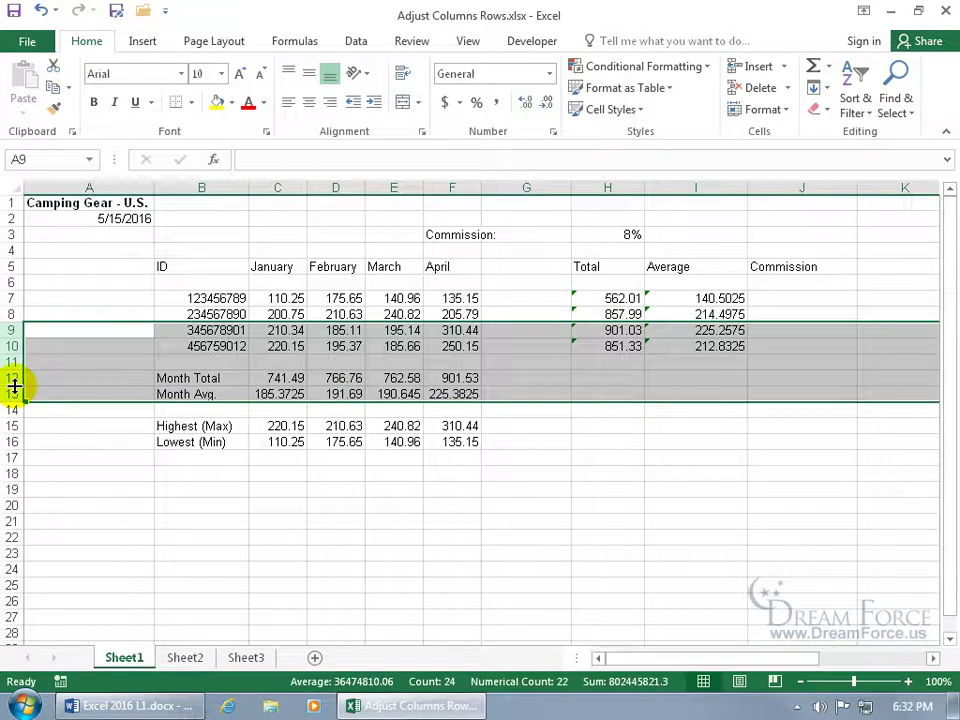
{"action": "left_click_drag", "start_coordinate": [15, 385], "coordinate": [12, 422]}
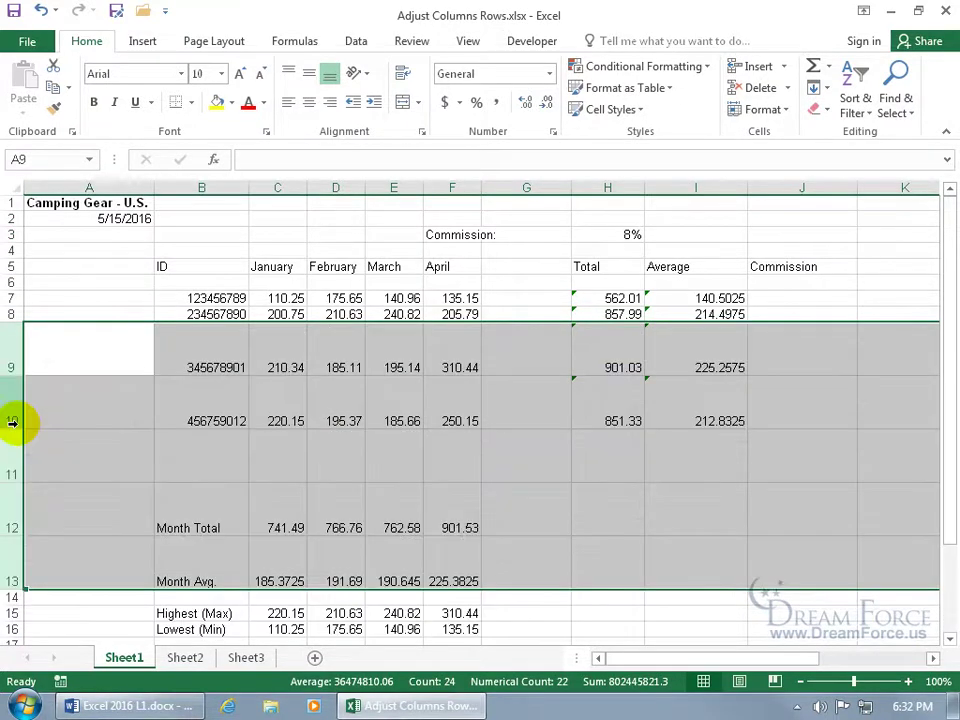
{"action": "left_click", "coordinate": [39, 10]}
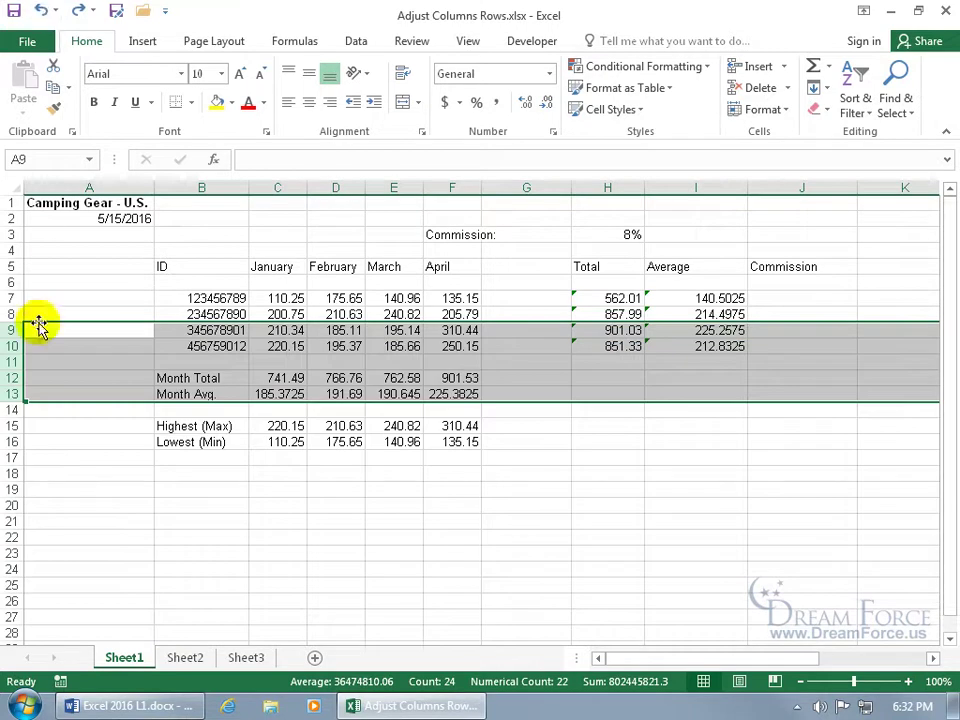
{"action": "right_click", "coordinate": [14, 362]}
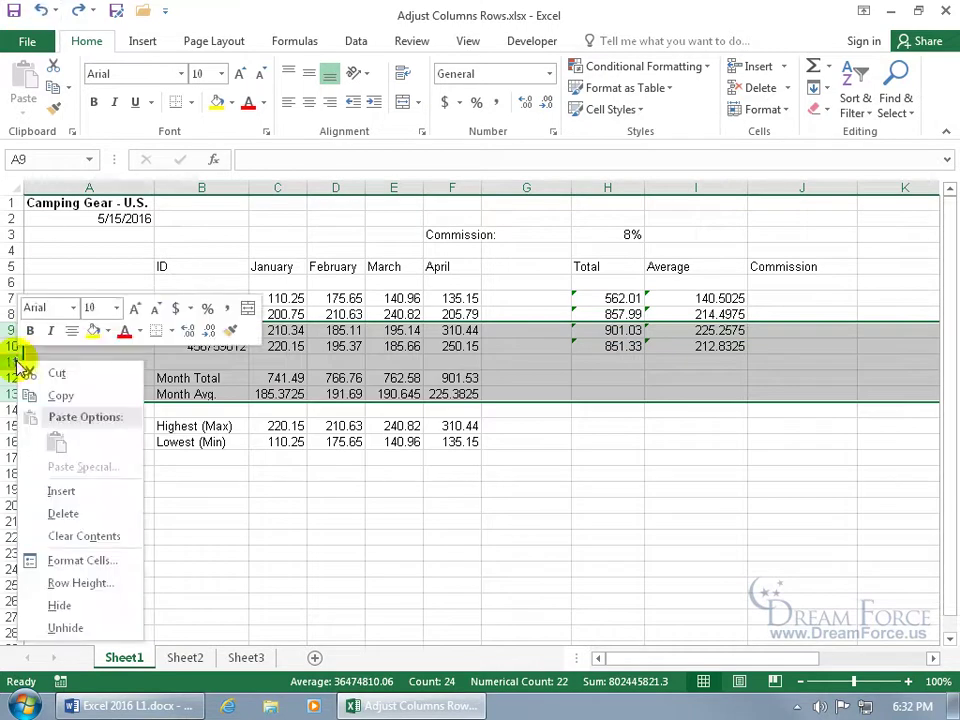
{"action": "left_click", "coordinate": [76, 582]}
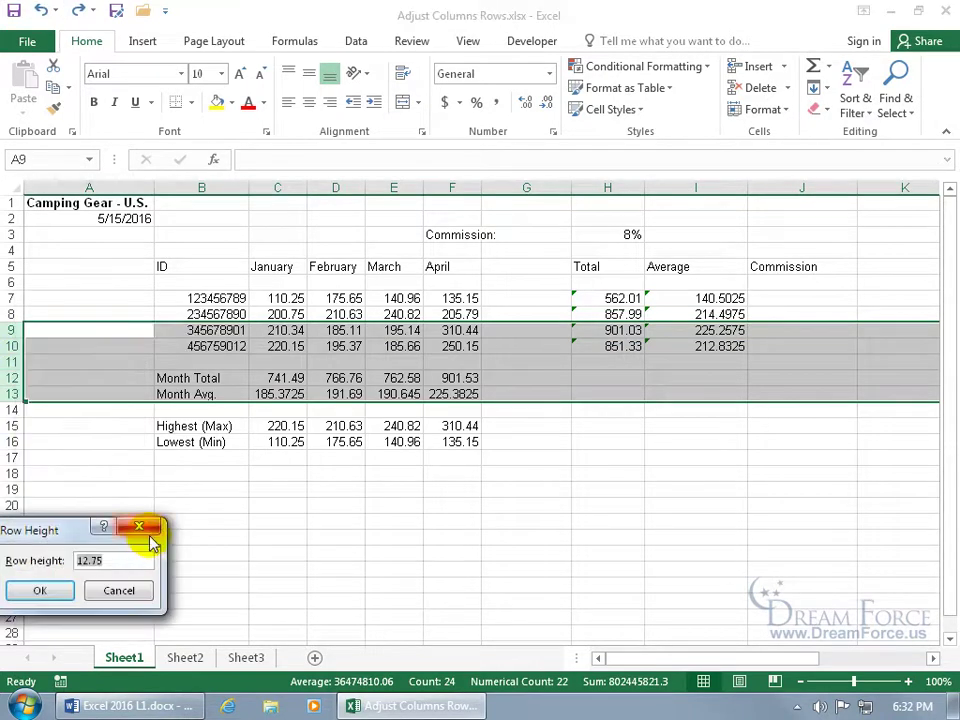
{"action": "type", "text": "24"}
{"action": "key", "text": "Return"}
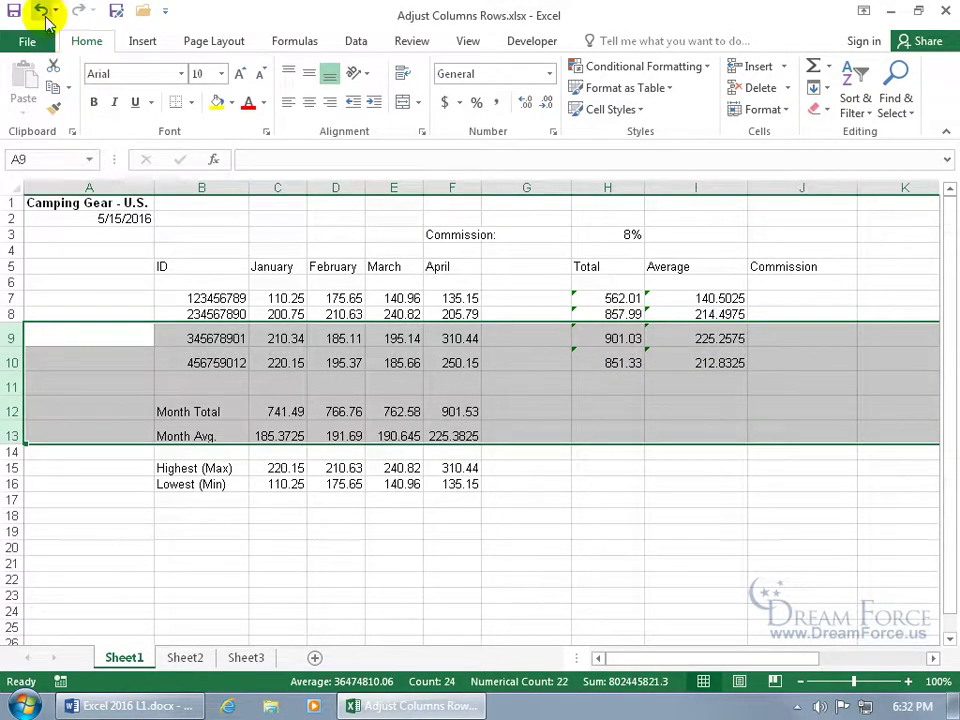
{"action": "left_click", "coordinate": [40, 10]}
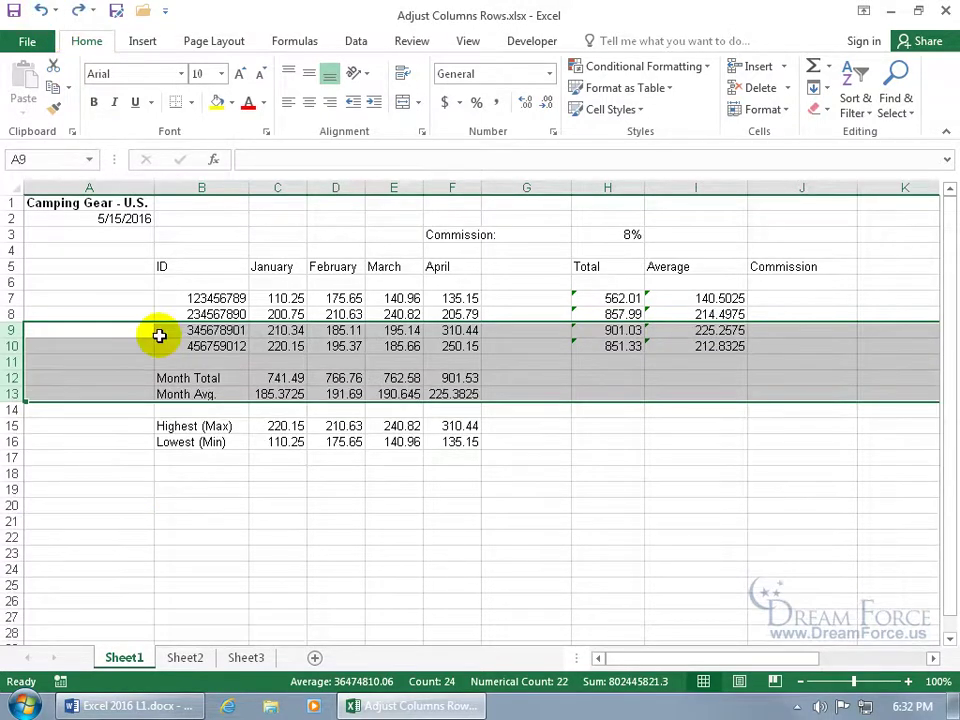
{"action": "left_click", "coordinate": [456, 331]}
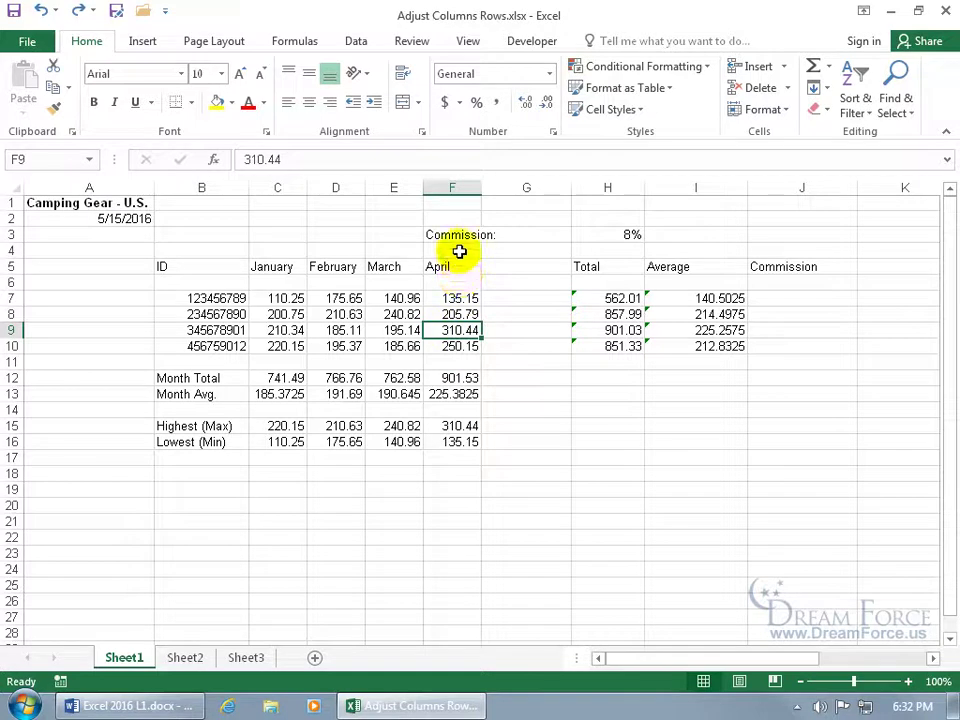
Hide the April column F
{"action": "left_click", "coordinate": [457, 187]}
{"action": "right_click", "coordinate": [461, 192]}
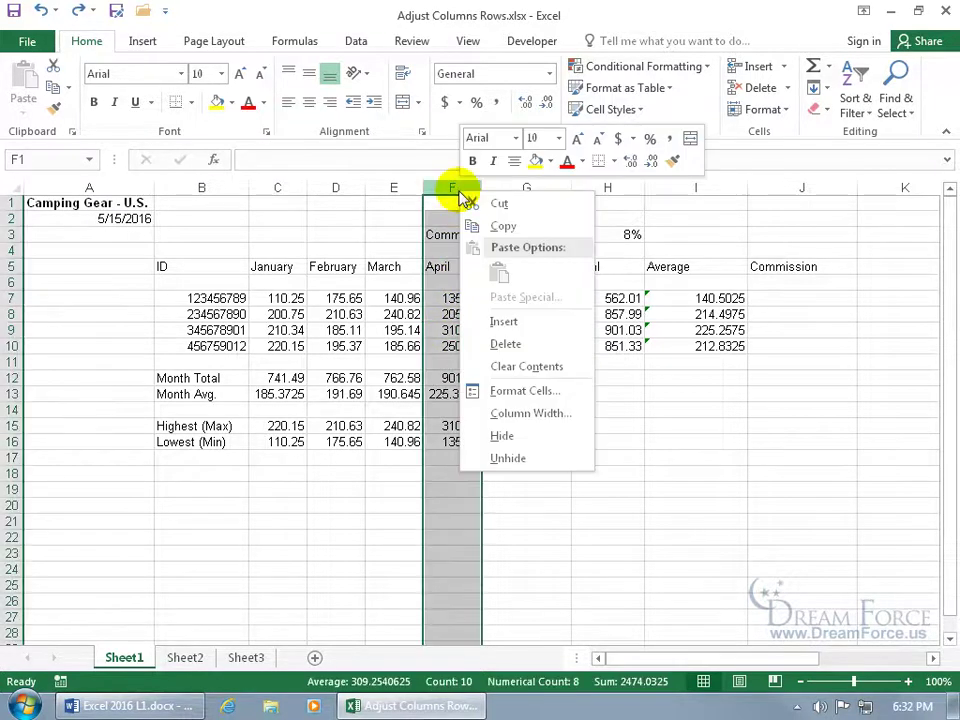
{"action": "left_click", "coordinate": [500, 436]}
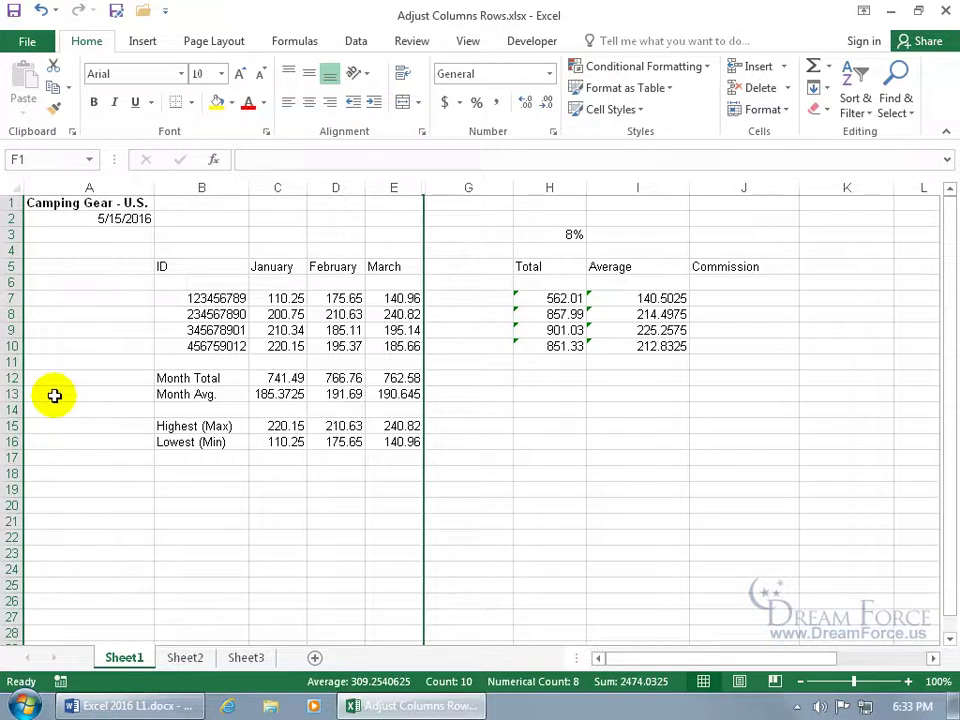
Hide rows 10 through 13, then click an empty cell below the data
{"action": "left_click_drag", "start_coordinate": [10, 346], "coordinate": [16, 395]}
{"action": "right_click", "coordinate": [16, 395]}
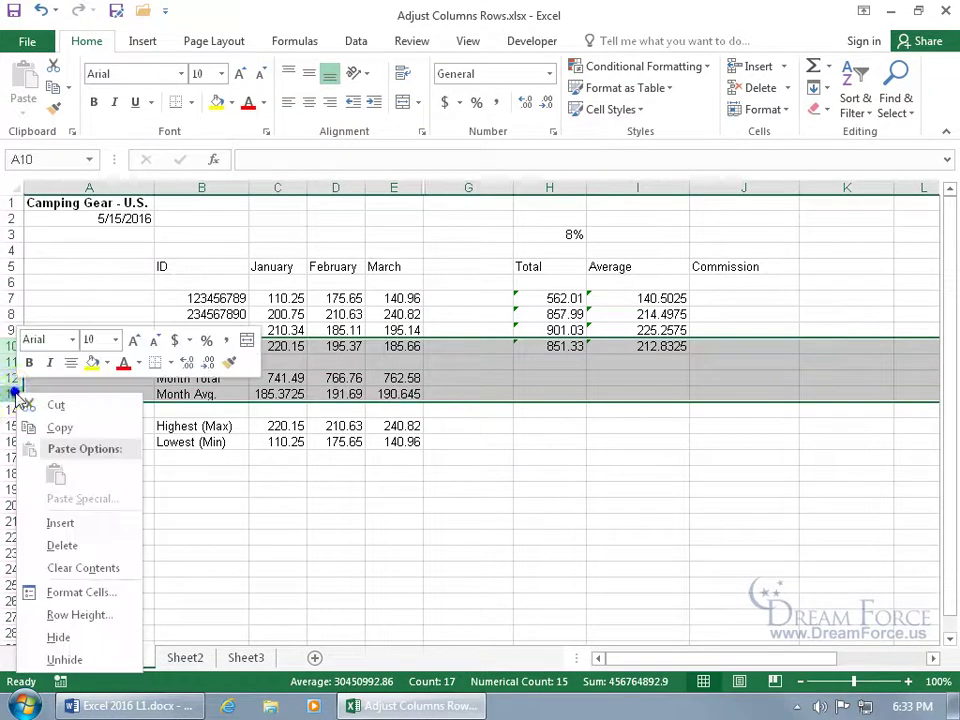
{"action": "left_click", "coordinate": [62, 636]}
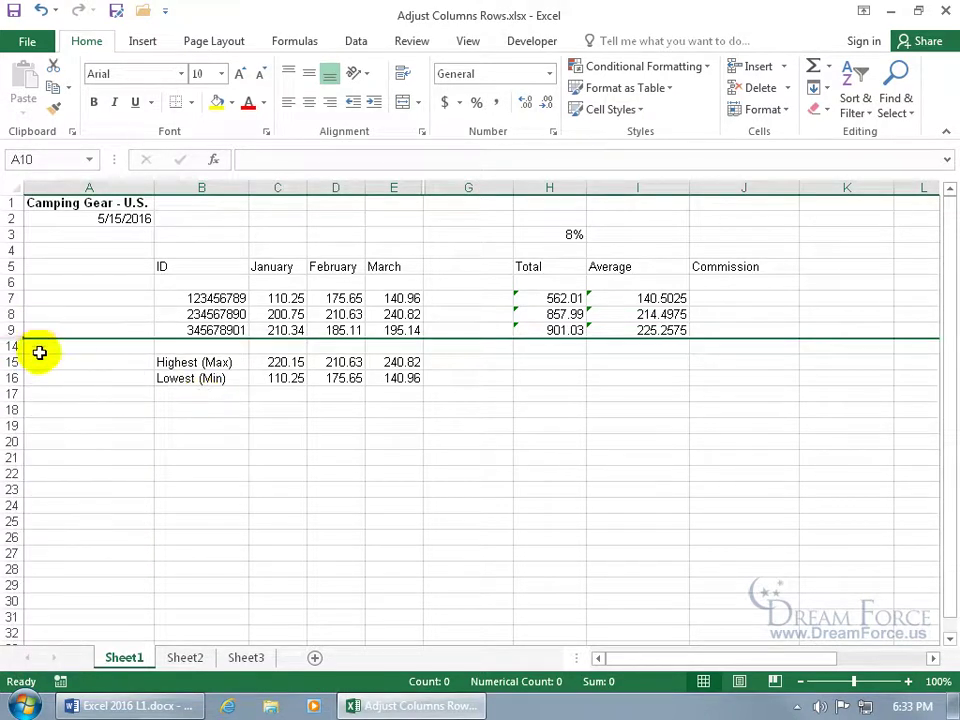
{"action": "left_click", "coordinate": [77, 422]}
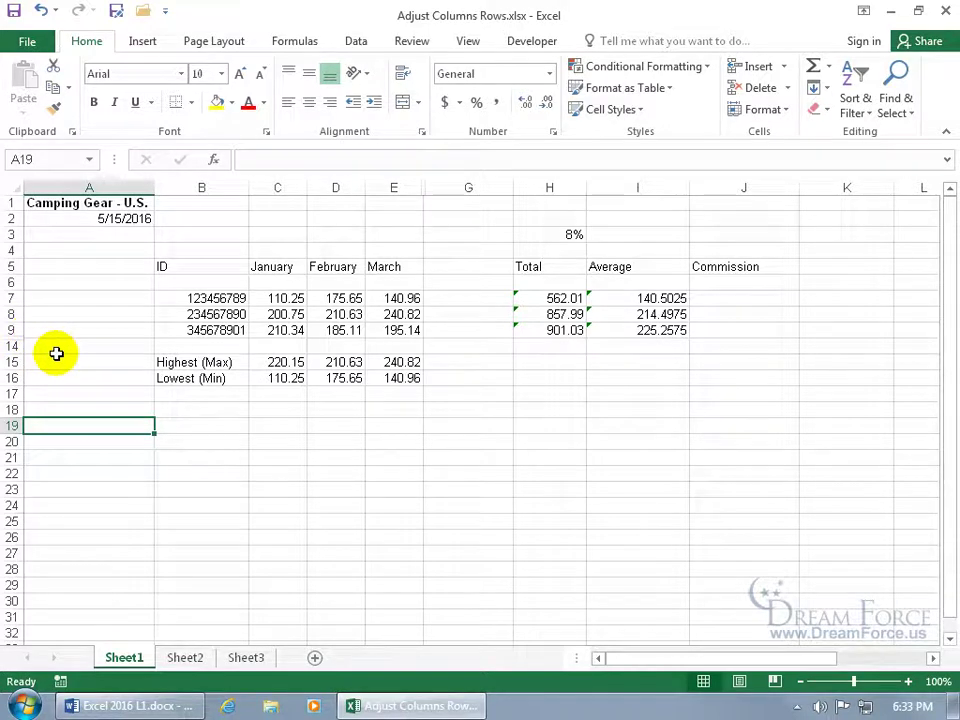
Unhide the April column by selecting columns E through G
{"action": "right_click", "coordinate": [406, 190]}
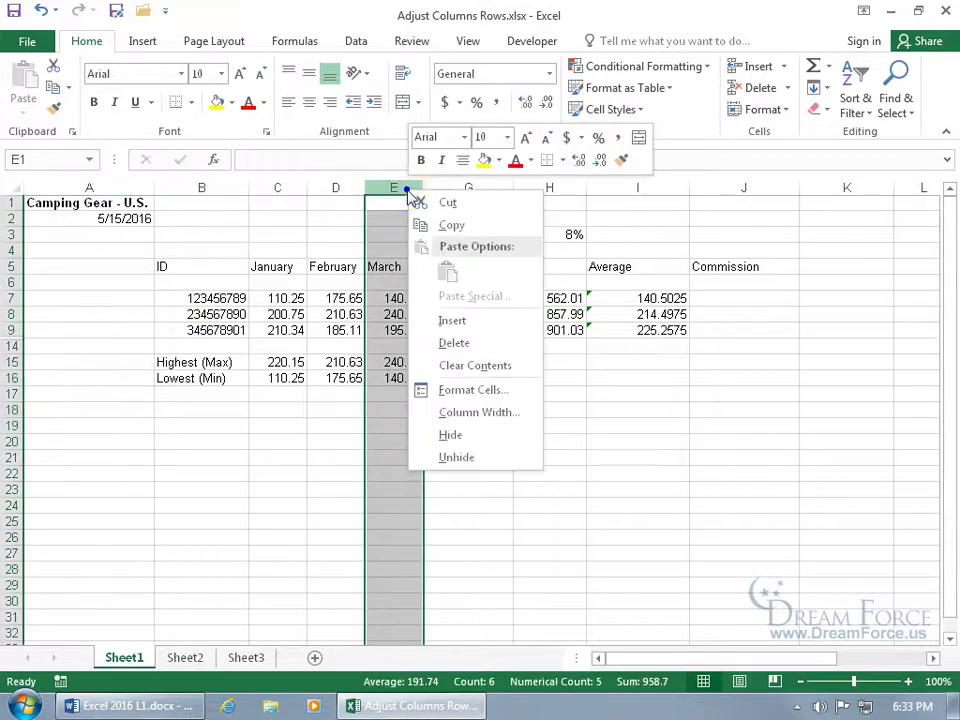
{"action": "left_click", "coordinate": [448, 458]}
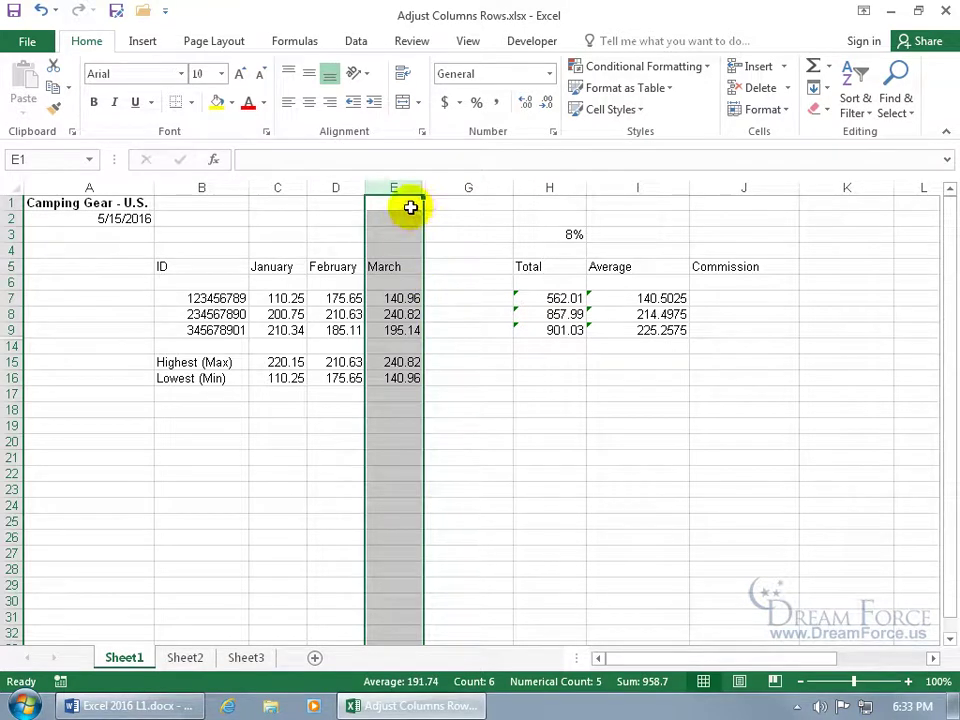
{"action": "left_click_drag", "start_coordinate": [395, 187], "coordinate": [448, 196]}
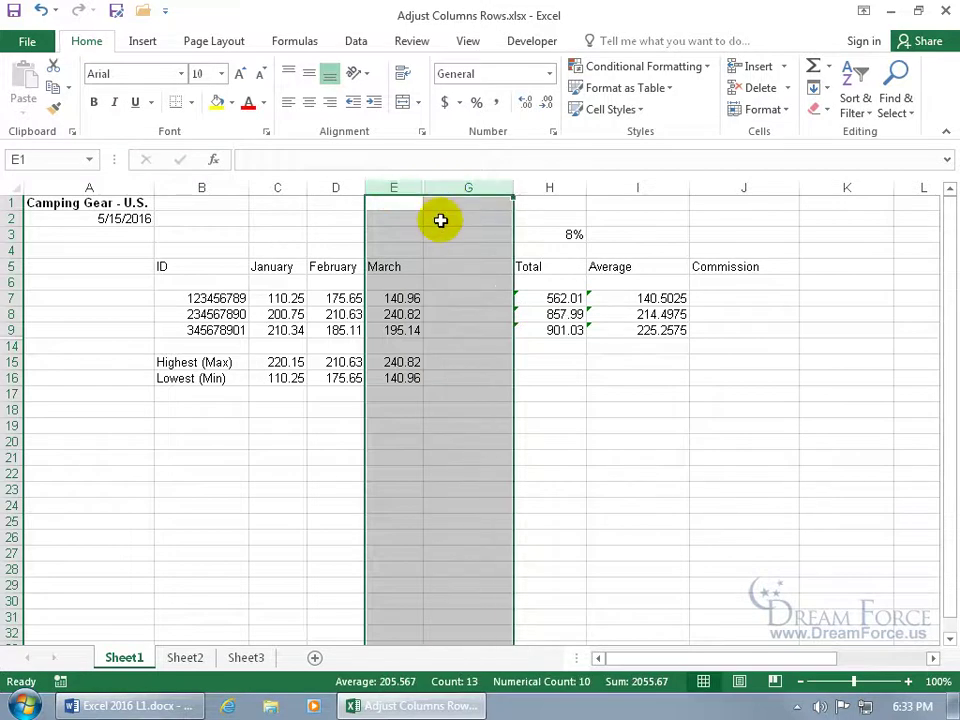
{"action": "right_click", "coordinate": [408, 192]}
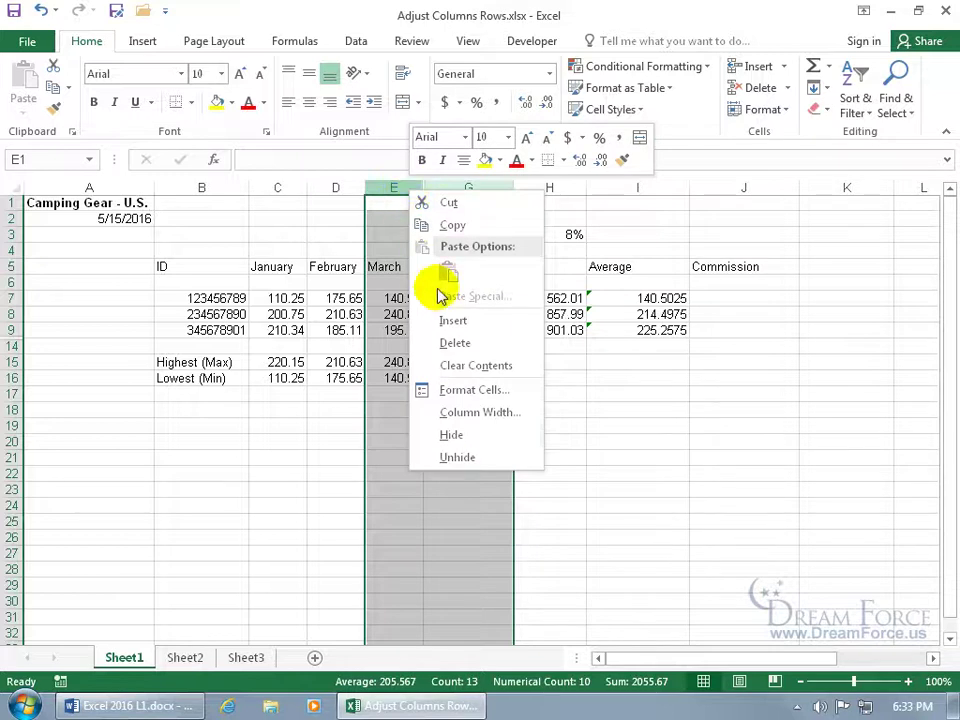
{"action": "left_click", "coordinate": [457, 457]}
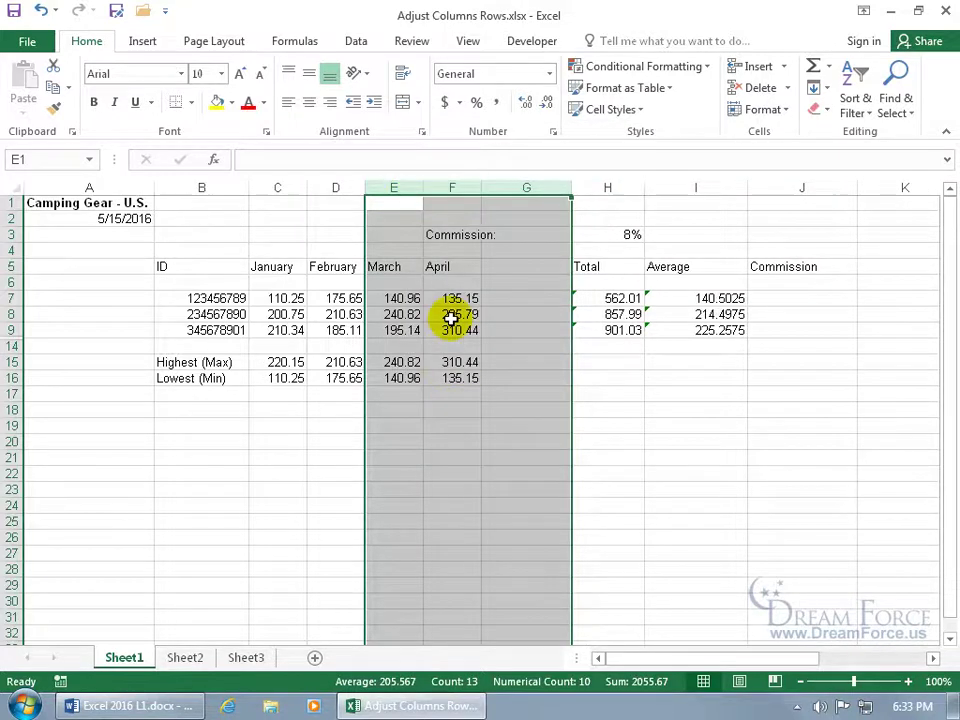
Unhide rows 10–13 by selecting rows 9 through 14, then clear the selection
{"action": "left_click", "coordinate": [18, 330]}
{"action": "left_click_drag", "start_coordinate": [18, 330], "coordinate": [15, 347]}
{"action": "right_click", "coordinate": [12, 345]}
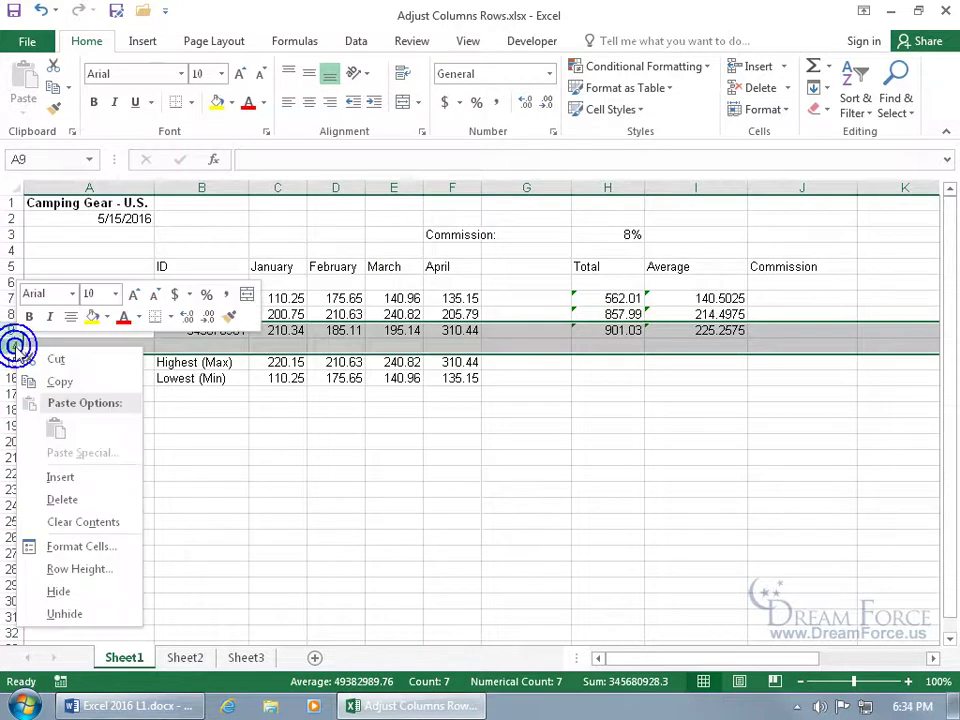
{"action": "left_click", "coordinate": [72, 614]}
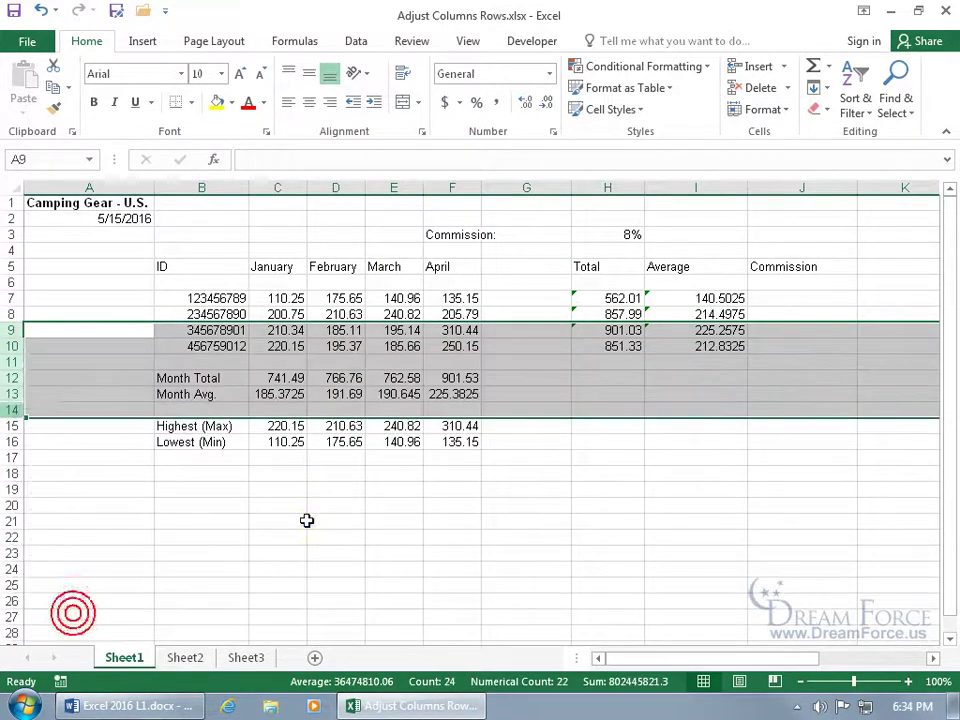
{"action": "left_click", "coordinate": [318, 473]}
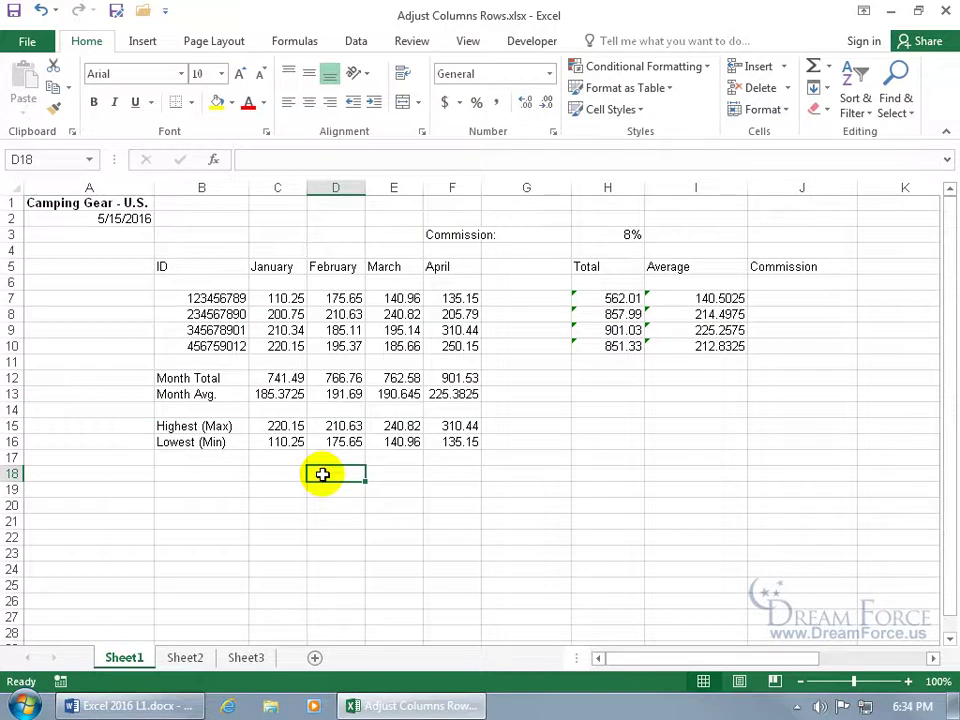
{"action": "right_click", "coordinate": [129, 662]}
{"action": "left_click", "coordinate": [178, 599]}
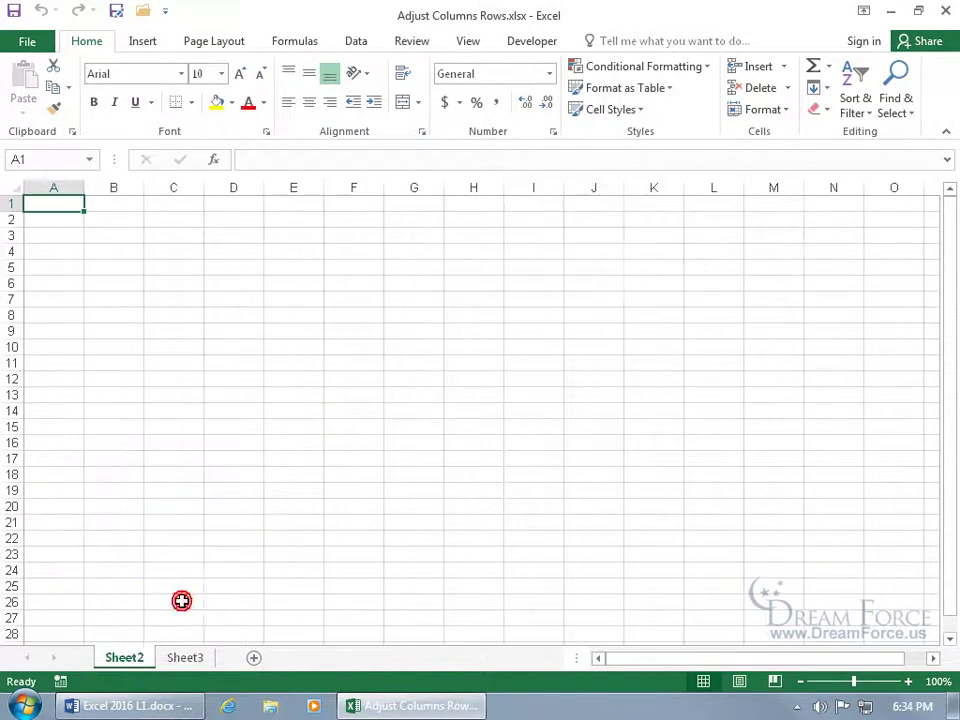
{"action": "right_click", "coordinate": [132, 661]}
{"action": "left_click", "coordinate": [175, 626]}
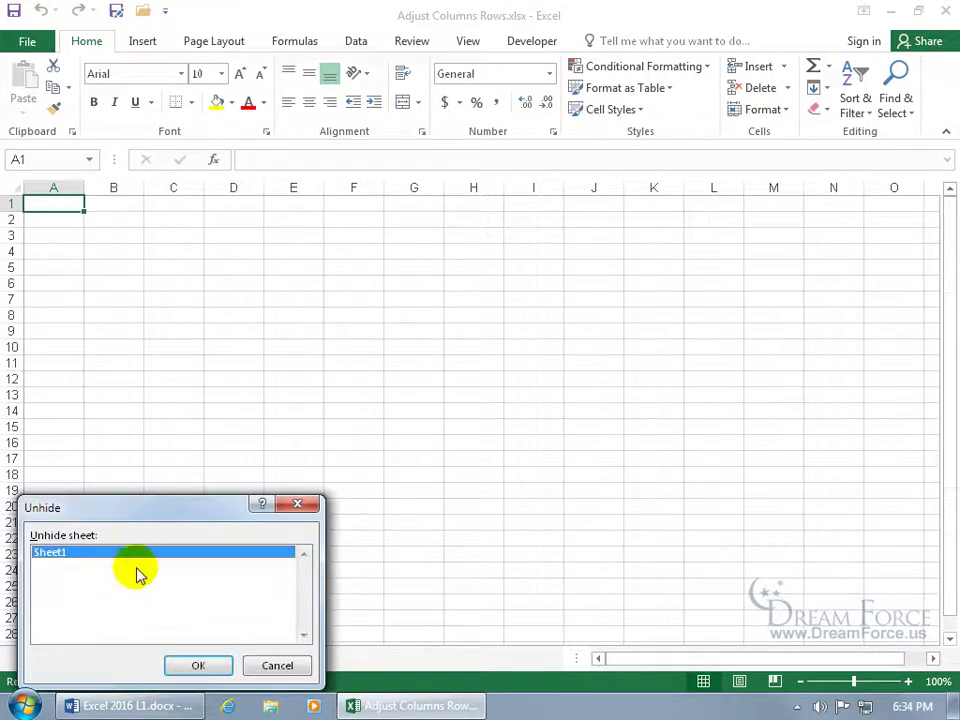
{"action": "left_click", "coordinate": [199, 665]}
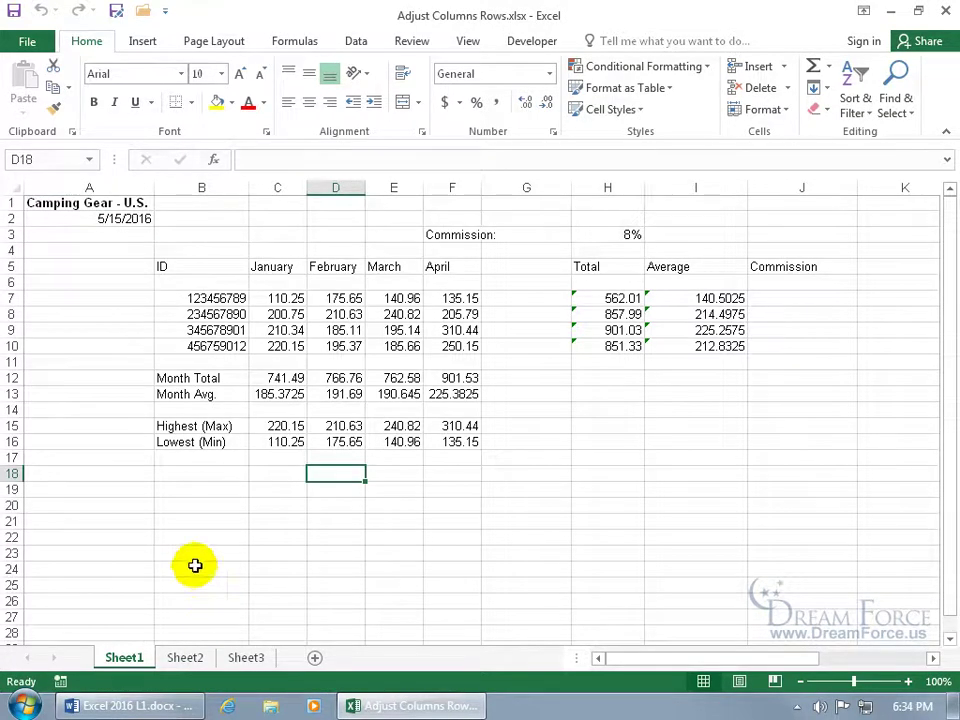
{"action": "left_click", "coordinate": [470, 41]}
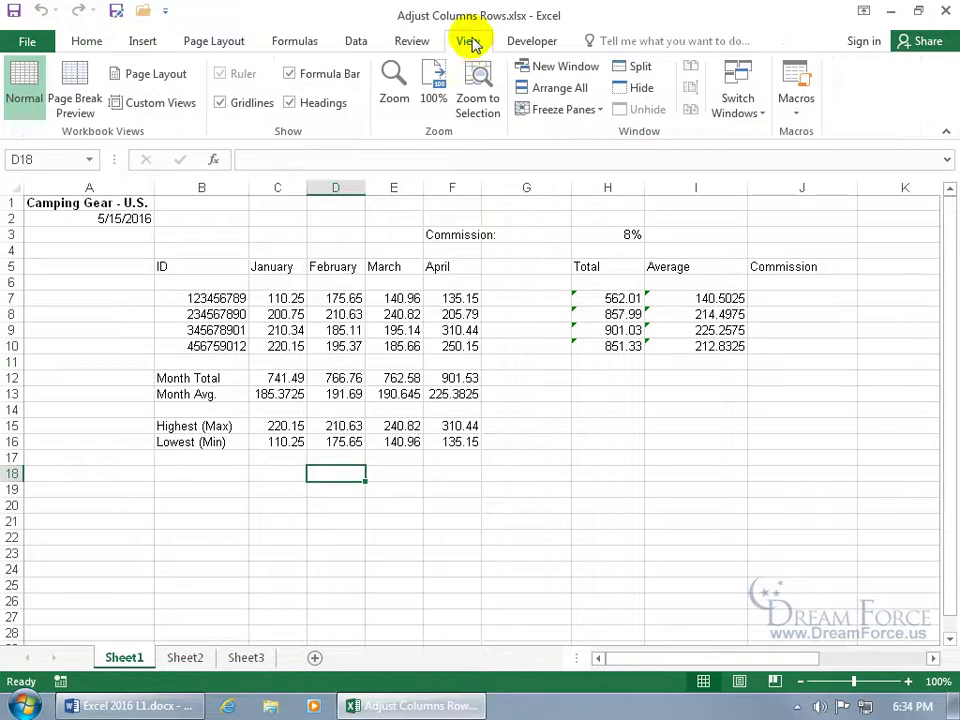
{"action": "left_click", "coordinate": [643, 90]}
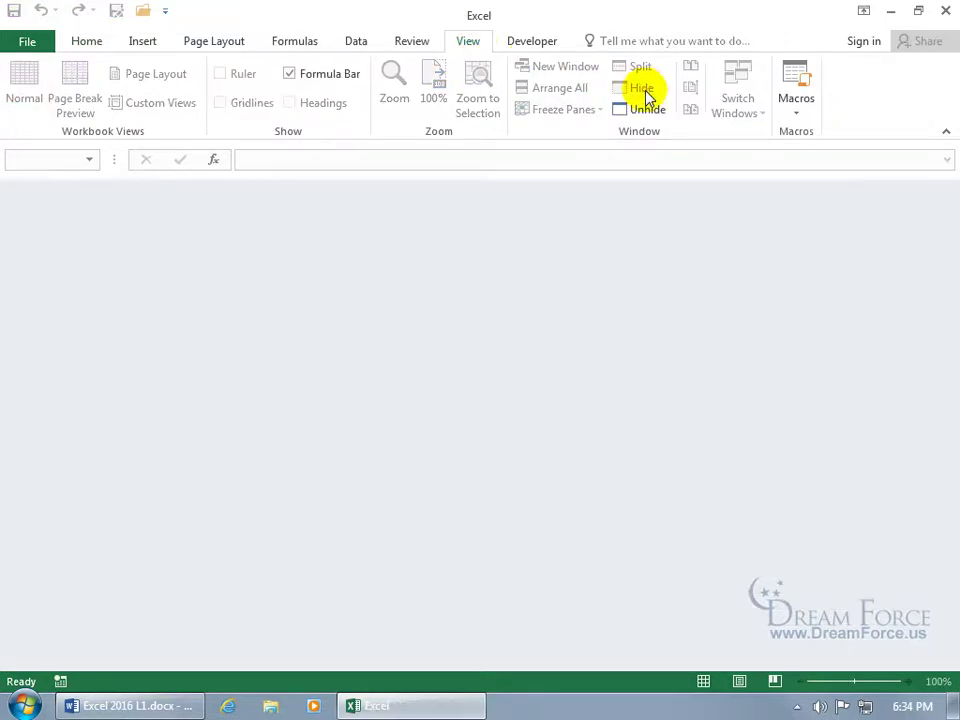
{"action": "left_click", "coordinate": [647, 112]}
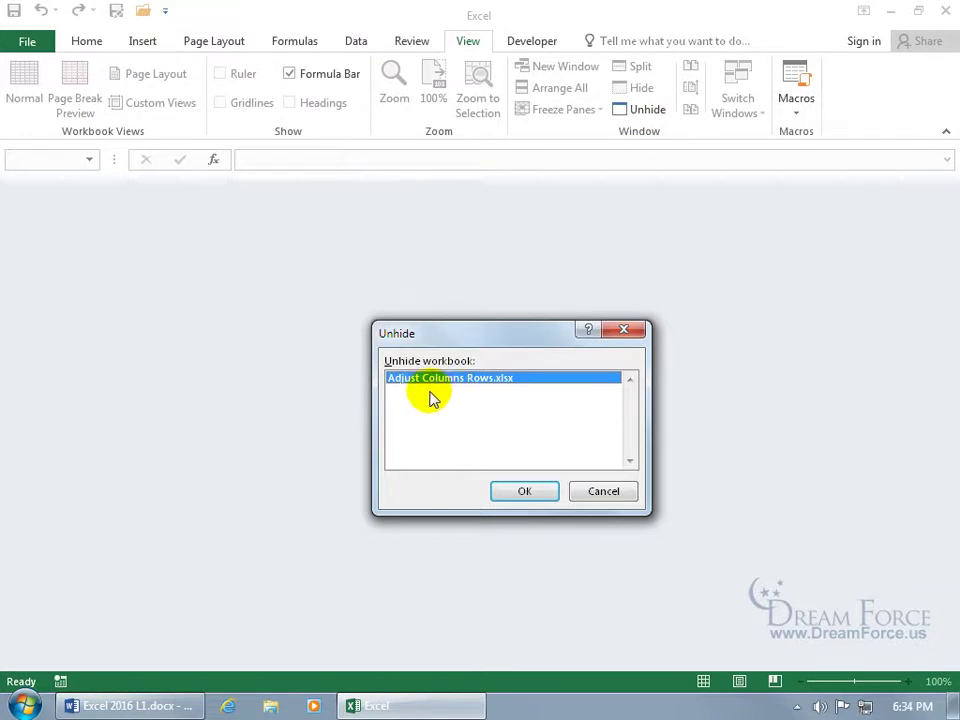
{"action": "left_click", "coordinate": [524, 491]}
{"action": "left_click", "coordinate": [225, 517]}
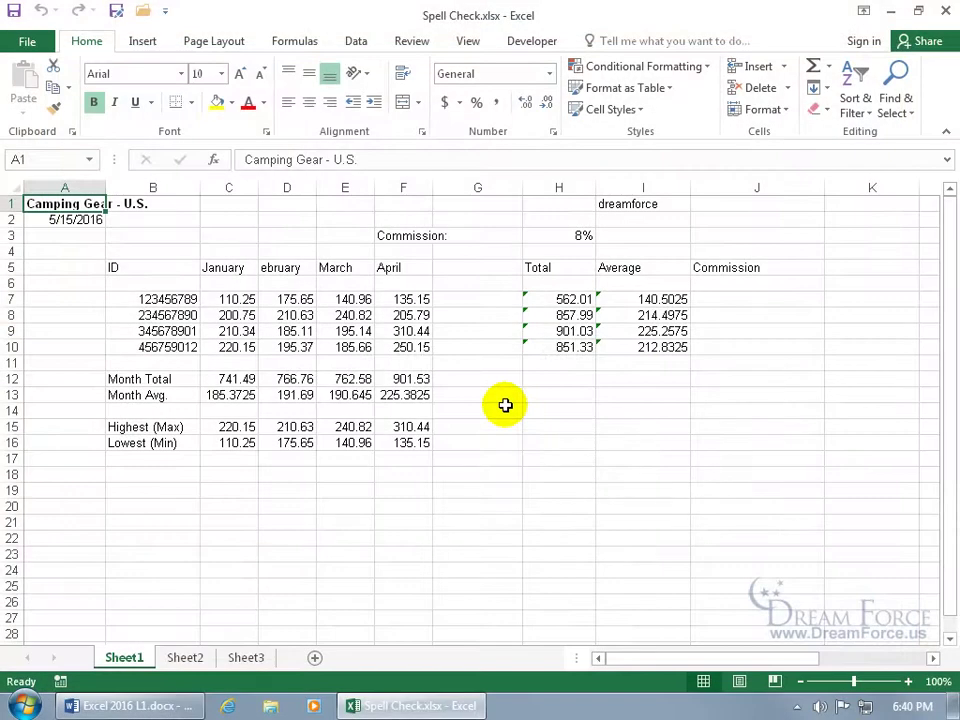
Run Spelling, add dreamforce to the dictionary, and correct ebruary to February in D5
{"action": "left_click", "coordinate": [418, 46]}
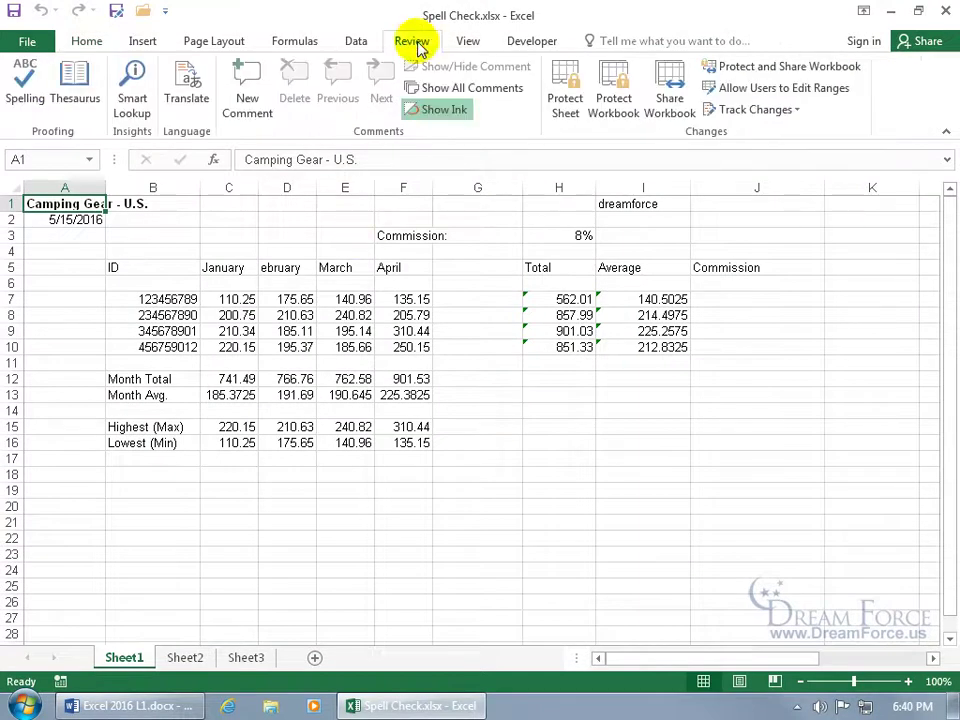
{"action": "left_click", "coordinate": [30, 100]}
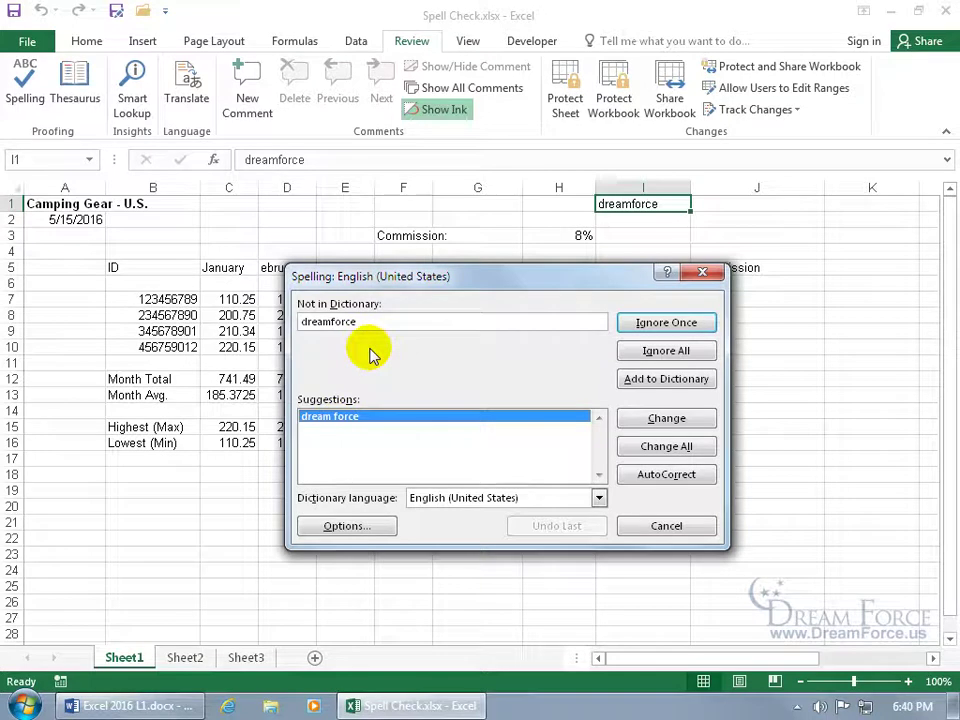
{"action": "left_click", "coordinate": [636, 378]}
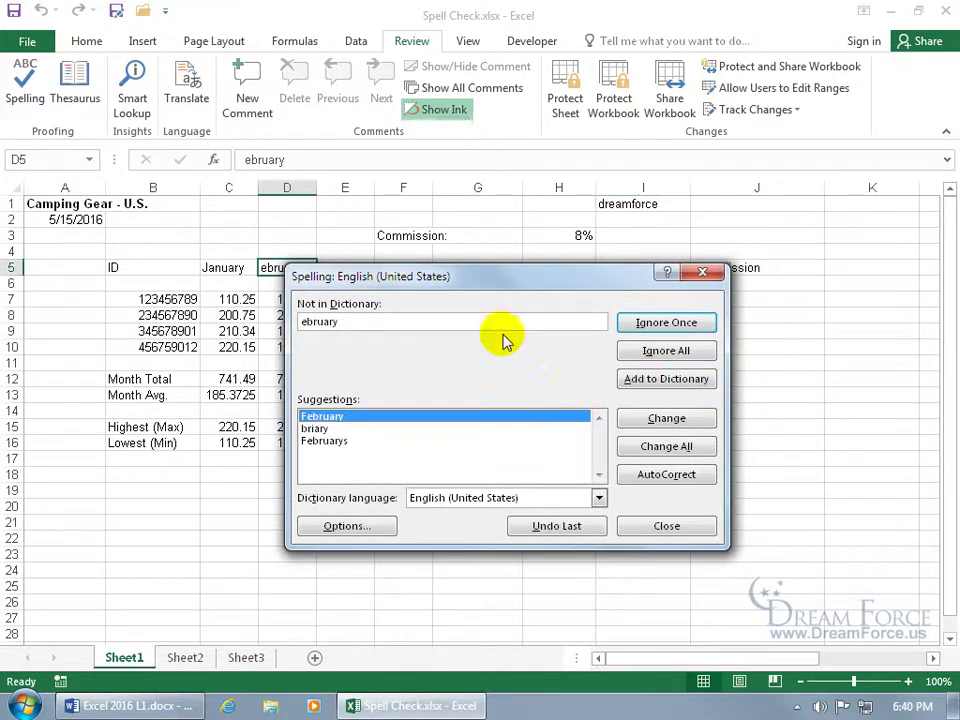
{"action": "left_click_drag", "start_coordinate": [497, 284], "coordinate": [565, 268]}
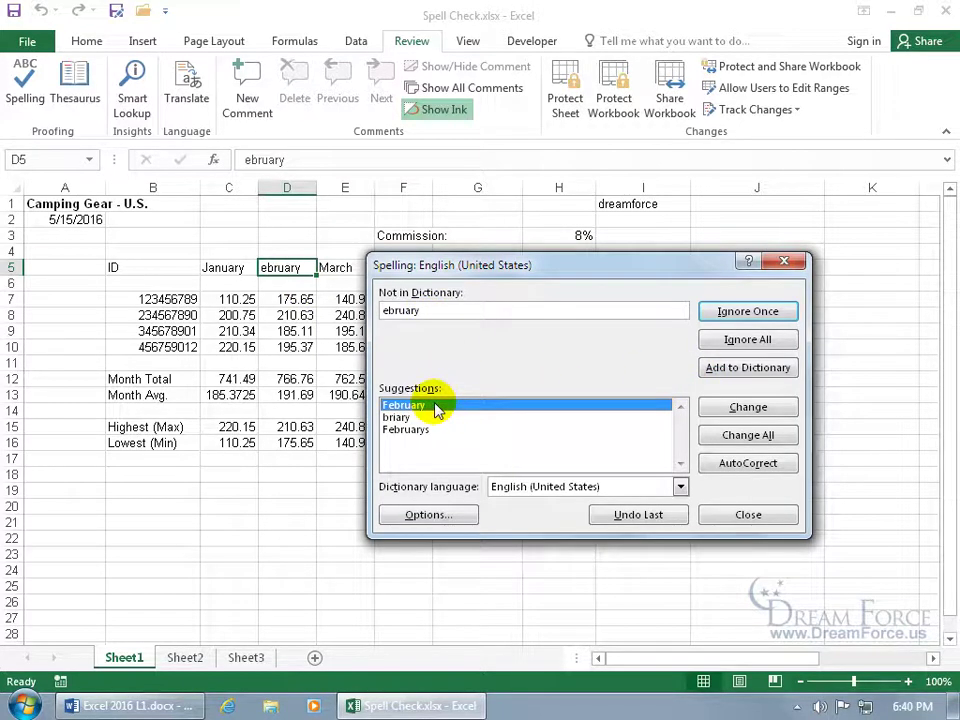
{"action": "left_click", "coordinate": [710, 407]}
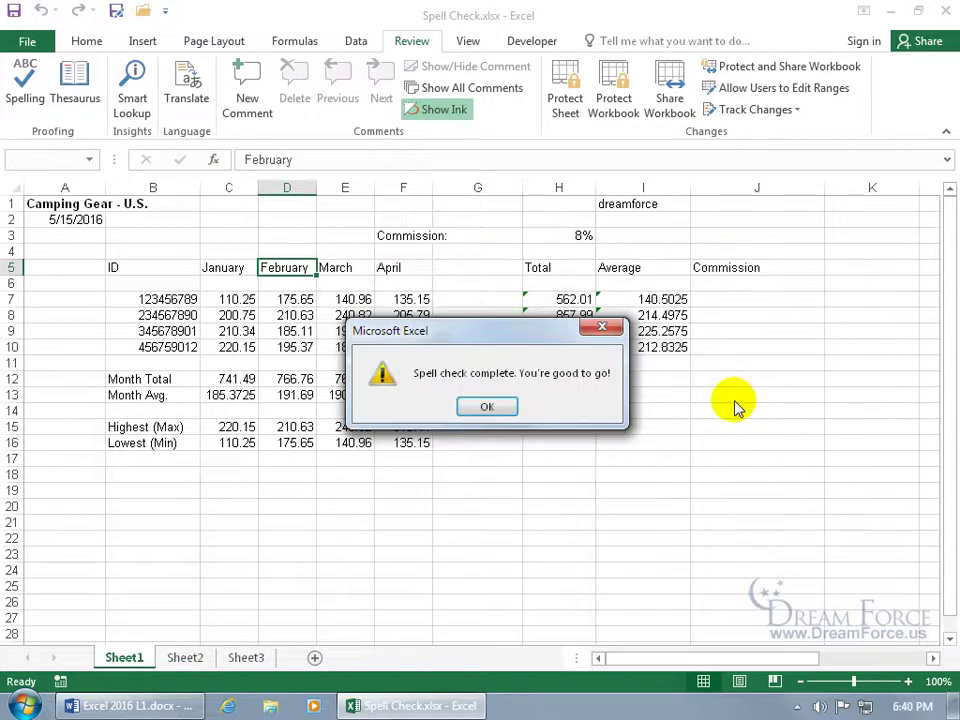
{"action": "left_click", "coordinate": [489, 408]}
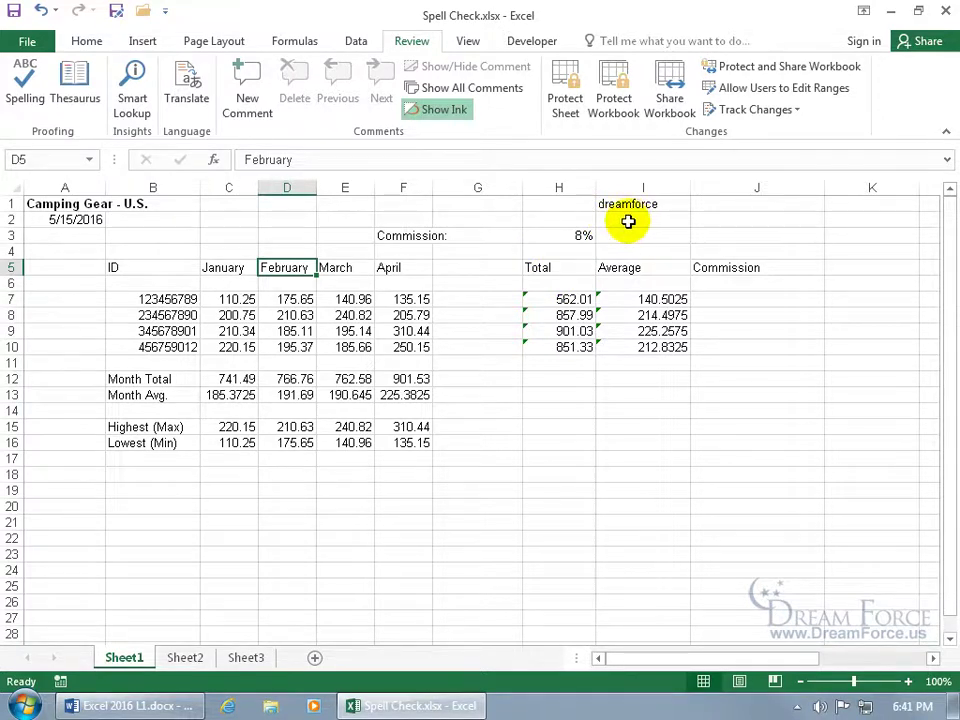
Open the CUSTOM.DIC word list via File > Options > Proofing > Custom Dictionaries
{"action": "left_click", "coordinate": [30, 42]}
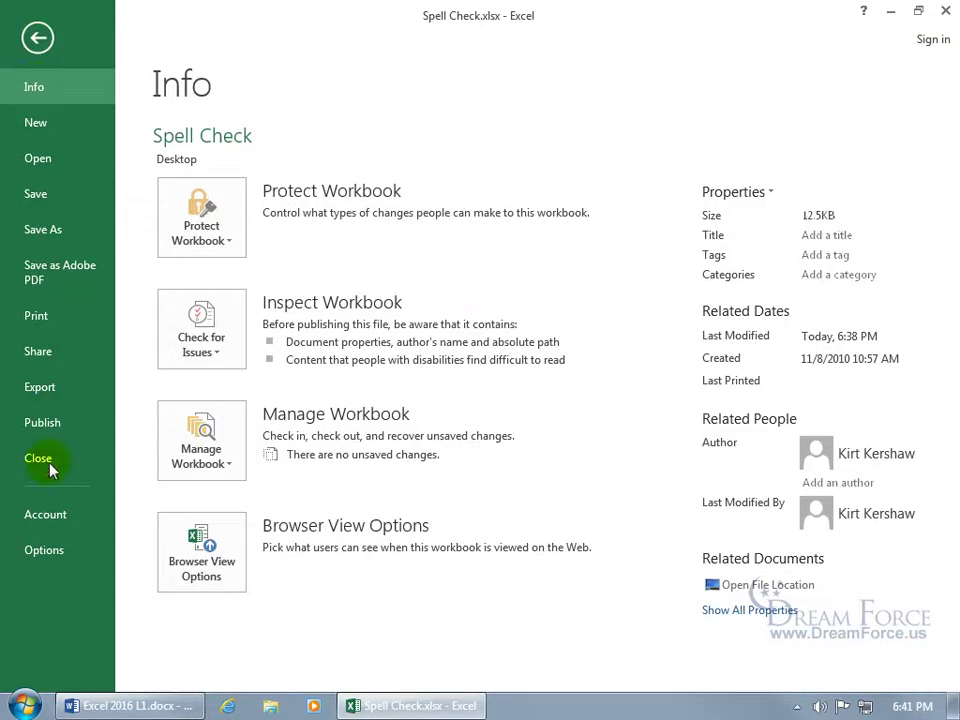
{"action": "left_click", "coordinate": [44, 550]}
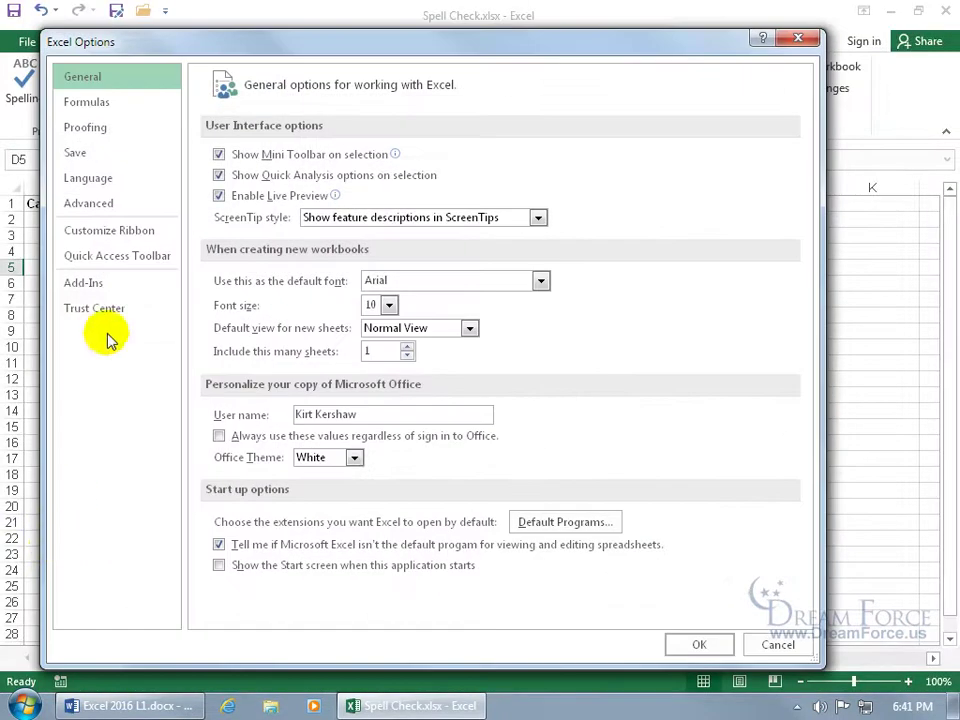
{"action": "left_click", "coordinate": [98, 135]}
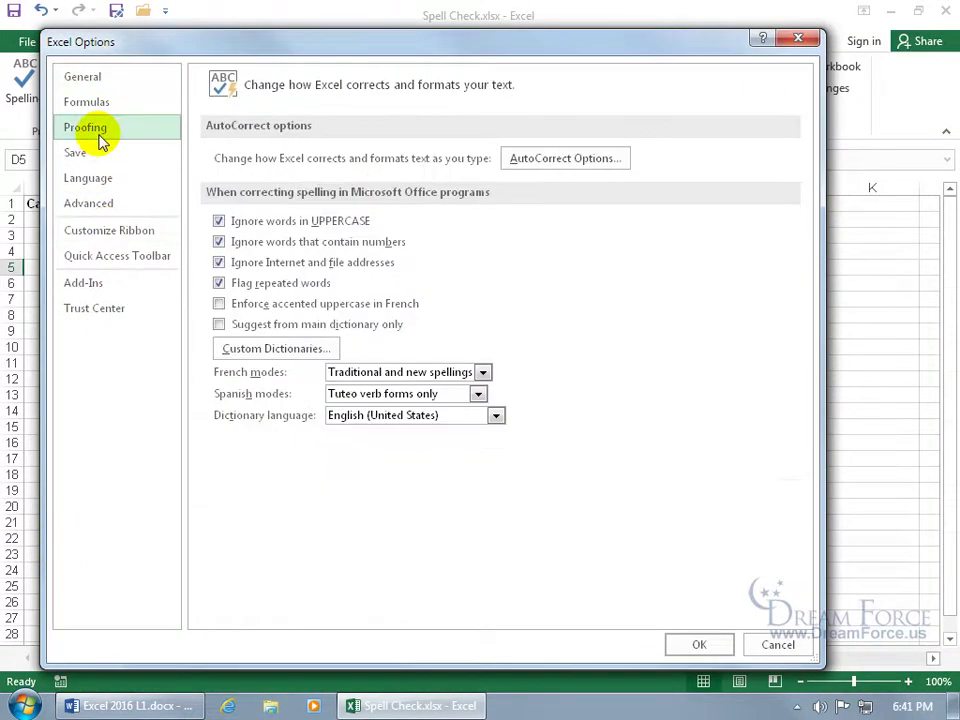
{"action": "left_click", "coordinate": [280, 350]}
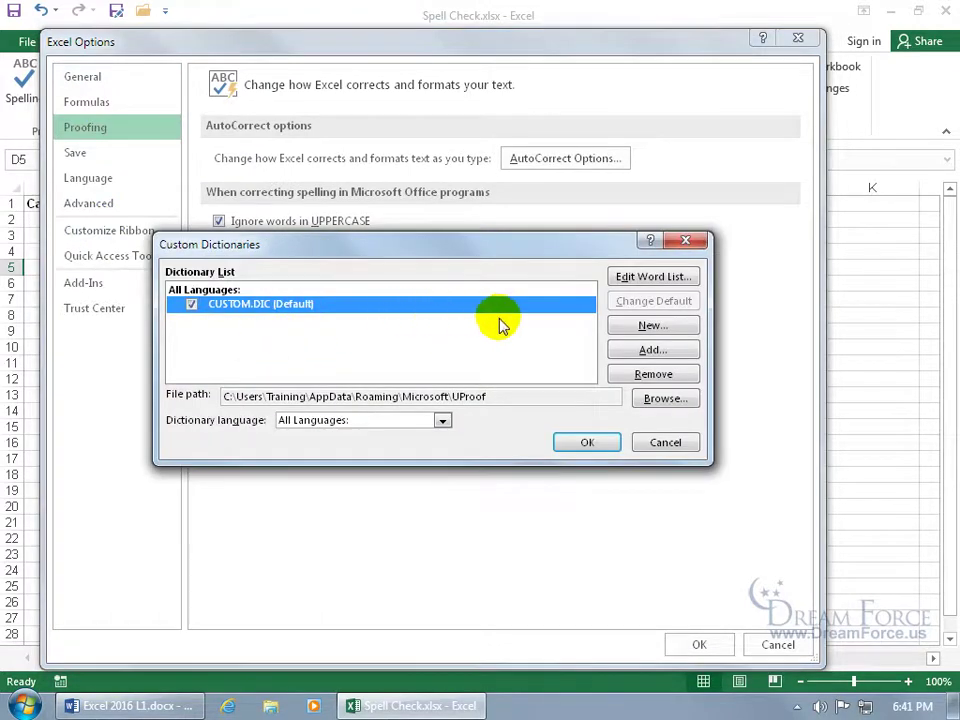
{"action": "left_click", "coordinate": [648, 276]}
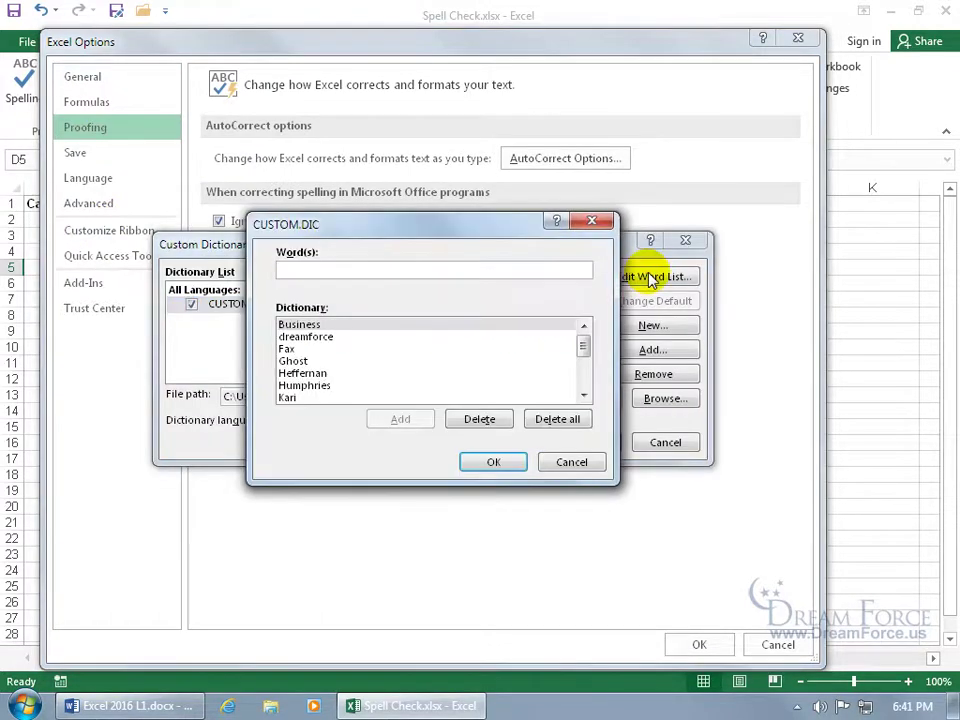
Delete dreamforce from the word list, re-add and delete it again, then OK all dialogs
{"action": "left_click", "coordinate": [352, 338]}
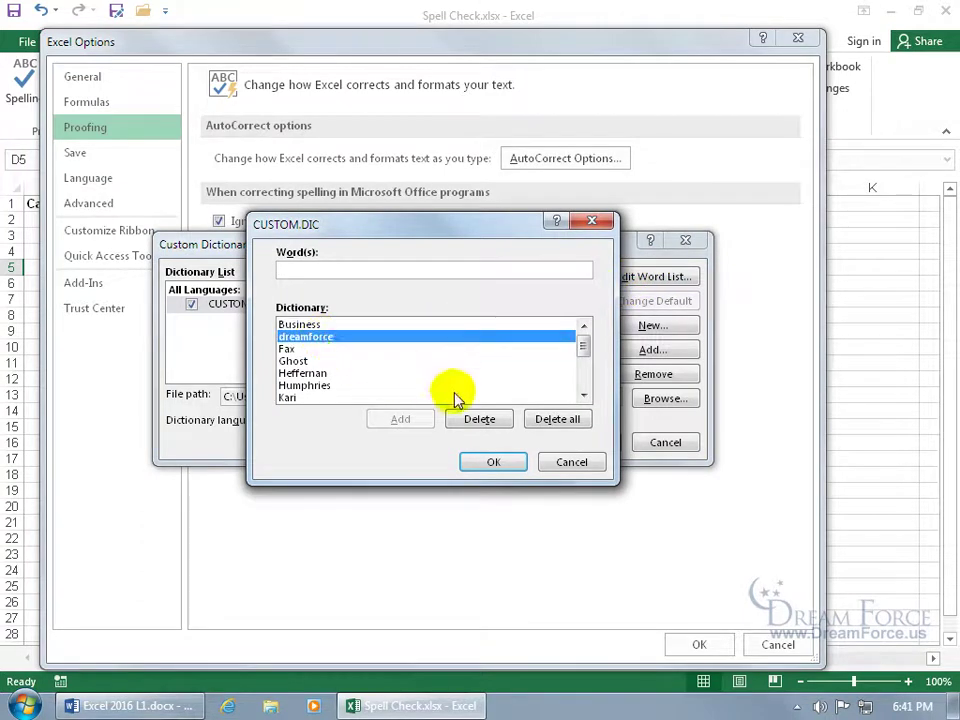
{"action": "left_click", "coordinate": [477, 420]}
{"action": "left_click", "coordinate": [332, 272]}
{"action": "type", "text": "dreamforce"}
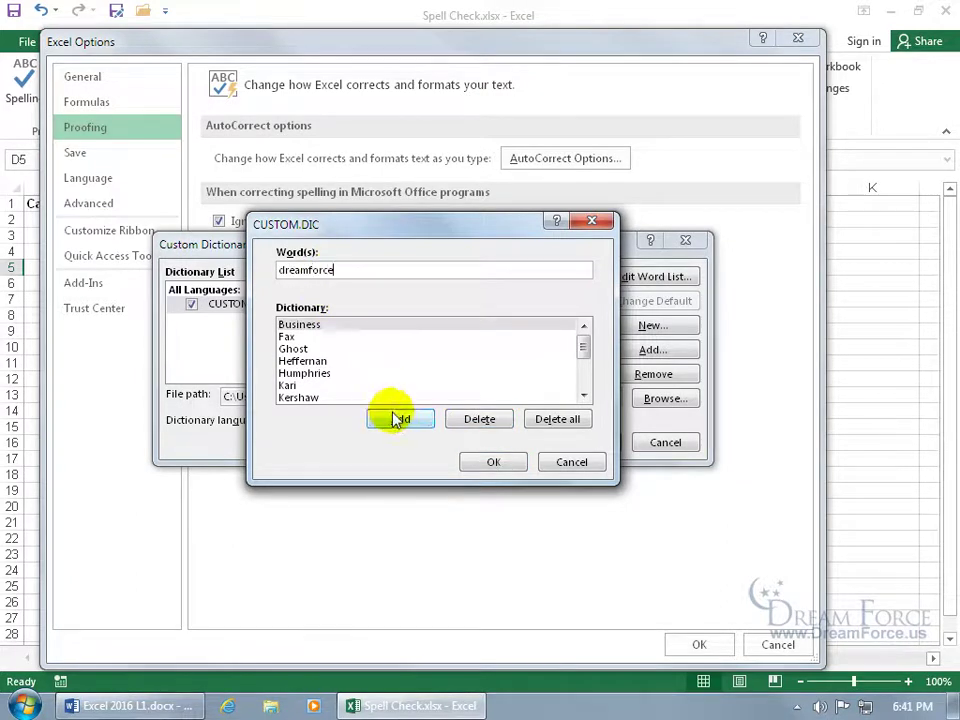
{"action": "left_click", "coordinate": [396, 419]}
{"action": "left_click", "coordinate": [330, 337]}
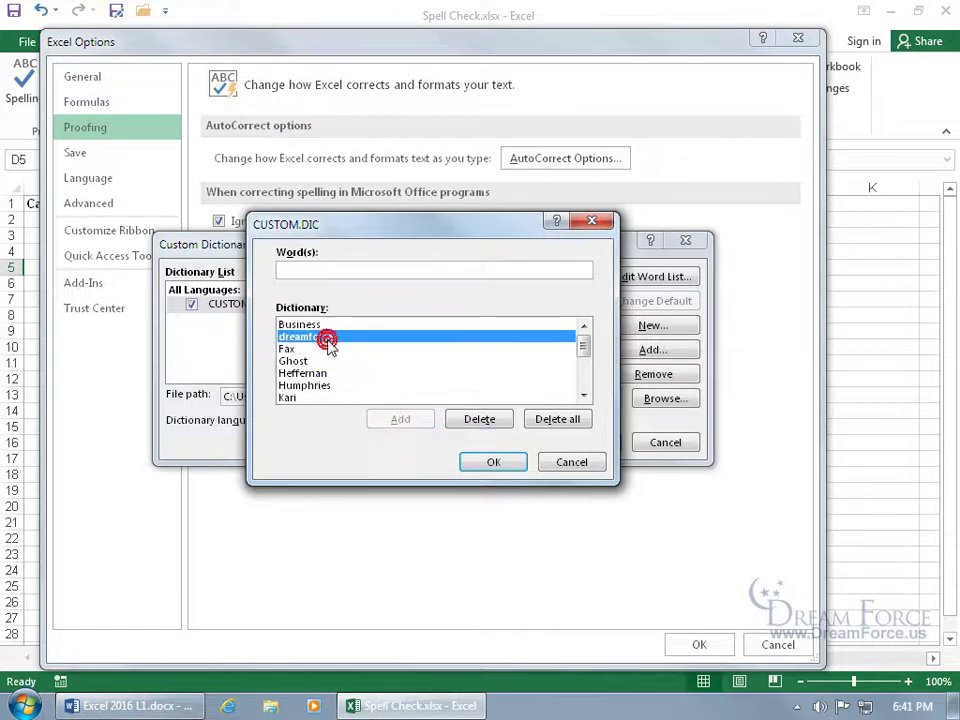
{"action": "left_click", "coordinate": [489, 420]}
{"action": "left_click", "coordinate": [493, 461]}
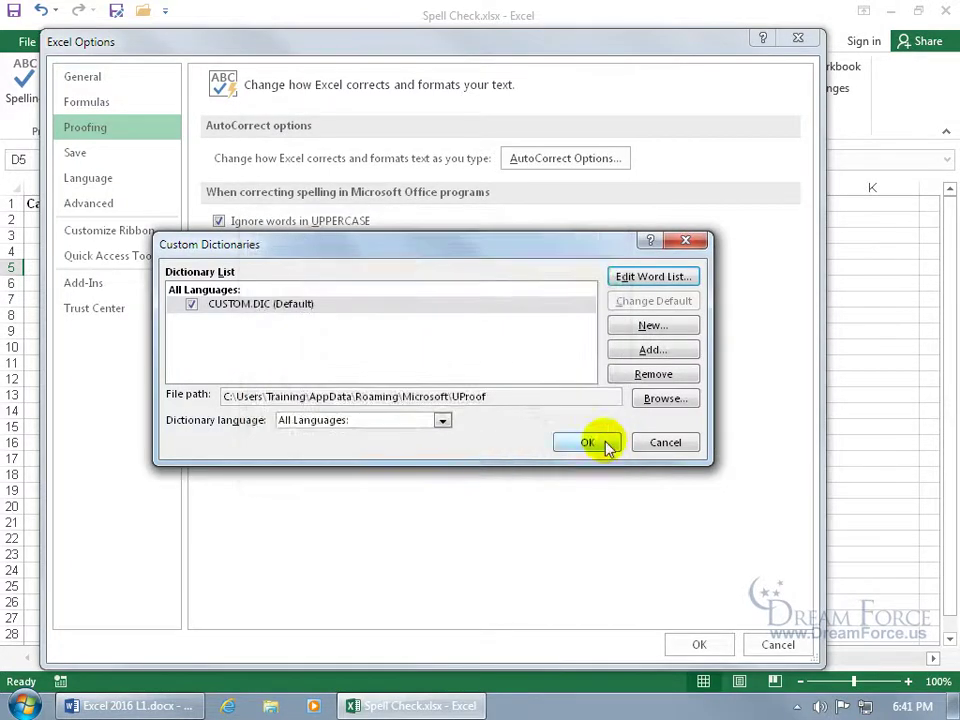
{"action": "left_click", "coordinate": [598, 441]}
{"action": "left_click", "coordinate": [699, 646]}
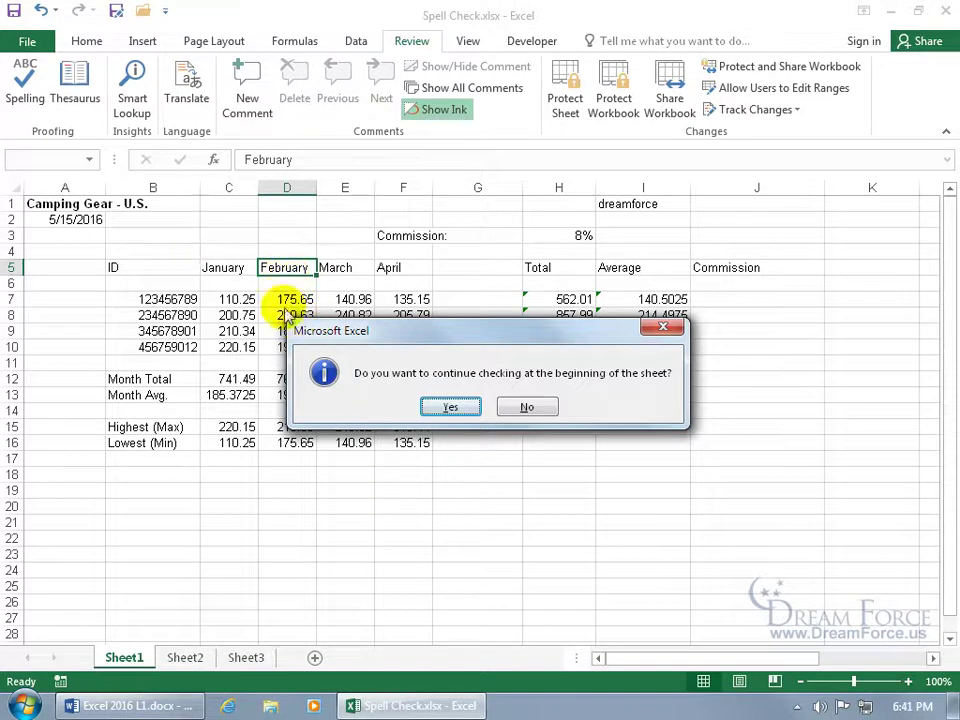
Restart the spell check from the sheet's beginning, ignore dreamforce, and dismiss the completion message
{"action": "left_click", "coordinate": [445, 407]}
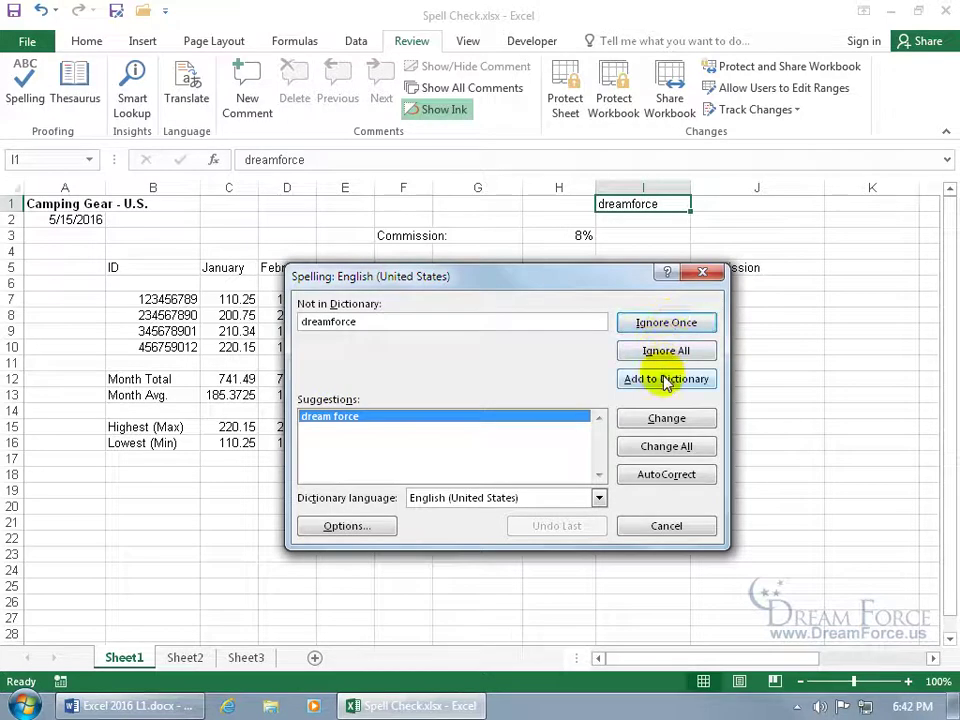
{"action": "left_click", "coordinate": [665, 322]}
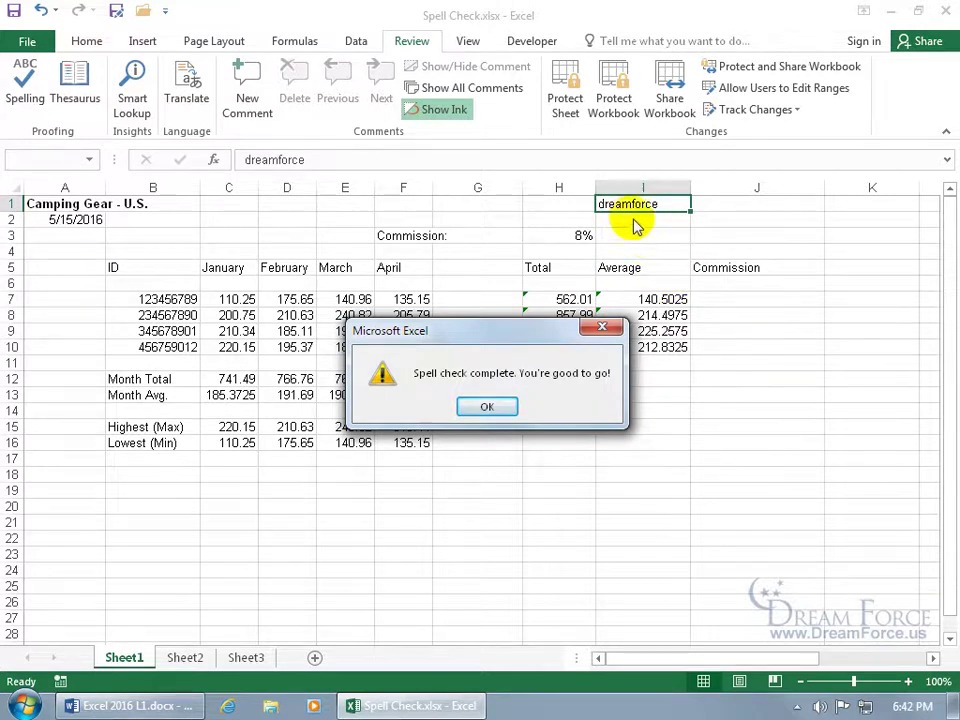
{"action": "left_click", "coordinate": [485, 408]}
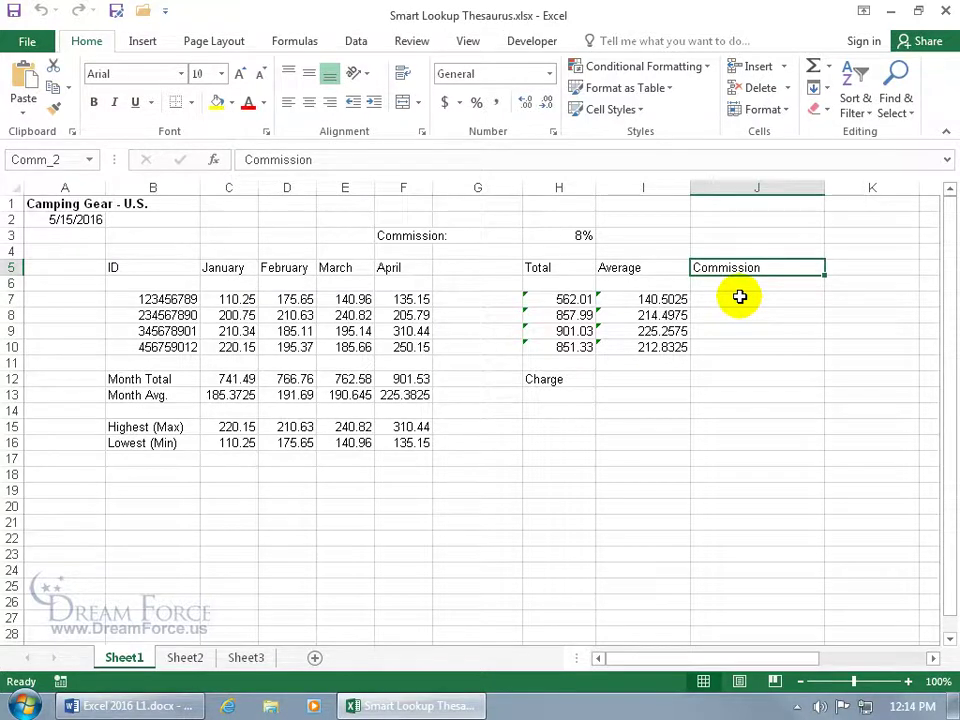
Look up Thesaurus synonyms for Commission, insert Cut into J5, then undo it
{"action": "left_click", "coordinate": [414, 40]}
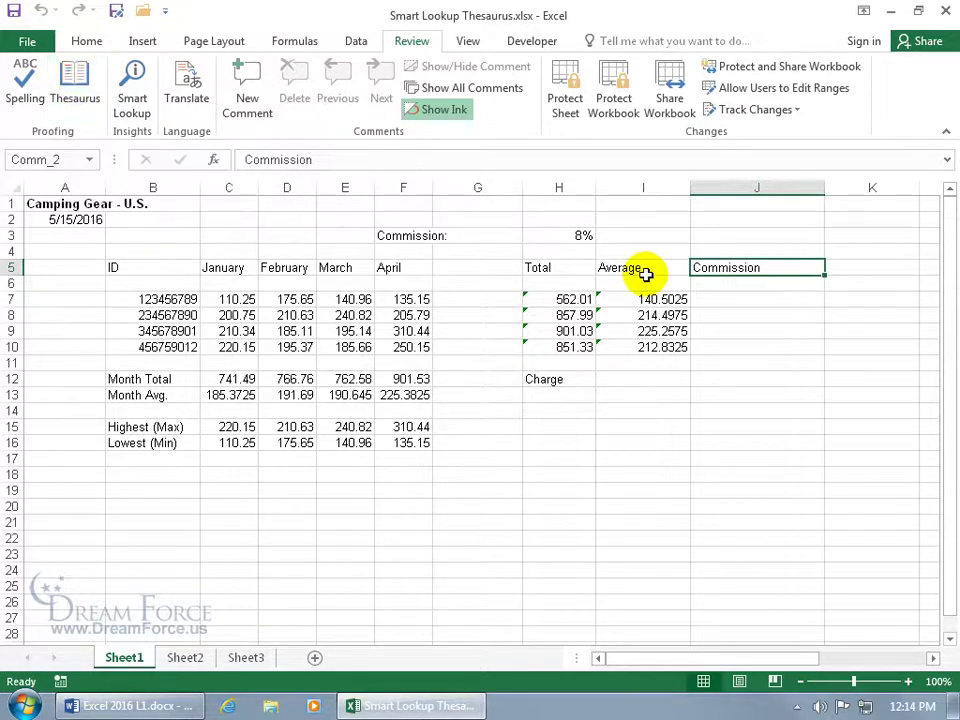
{"action": "left_click", "coordinate": [75, 85]}
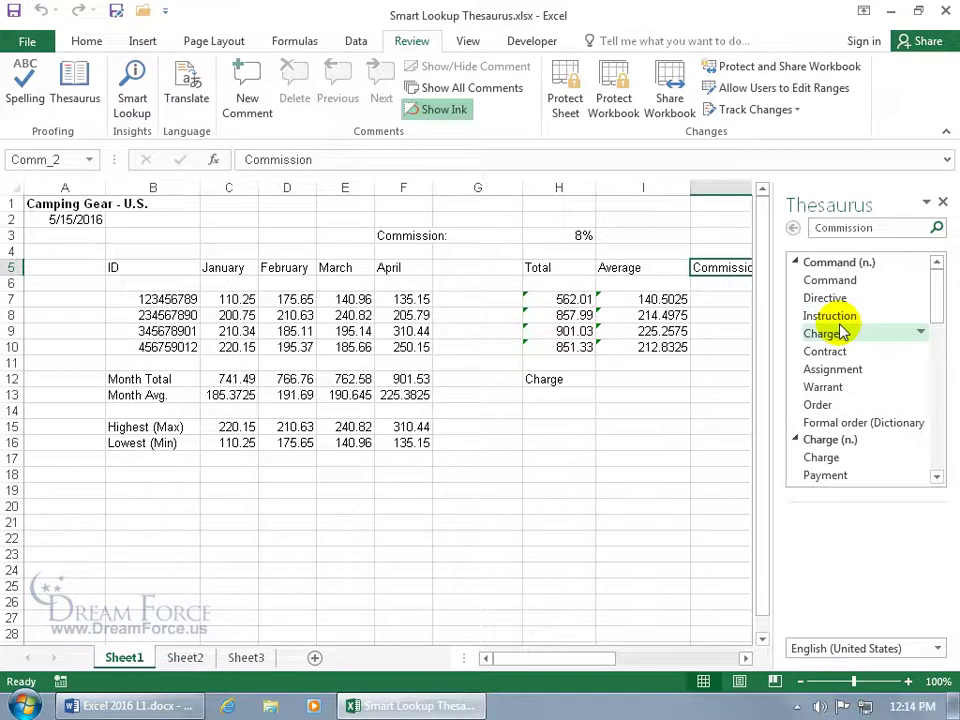
{"action": "left_click_drag", "start_coordinate": [936, 306], "coordinate": [943, 335]}
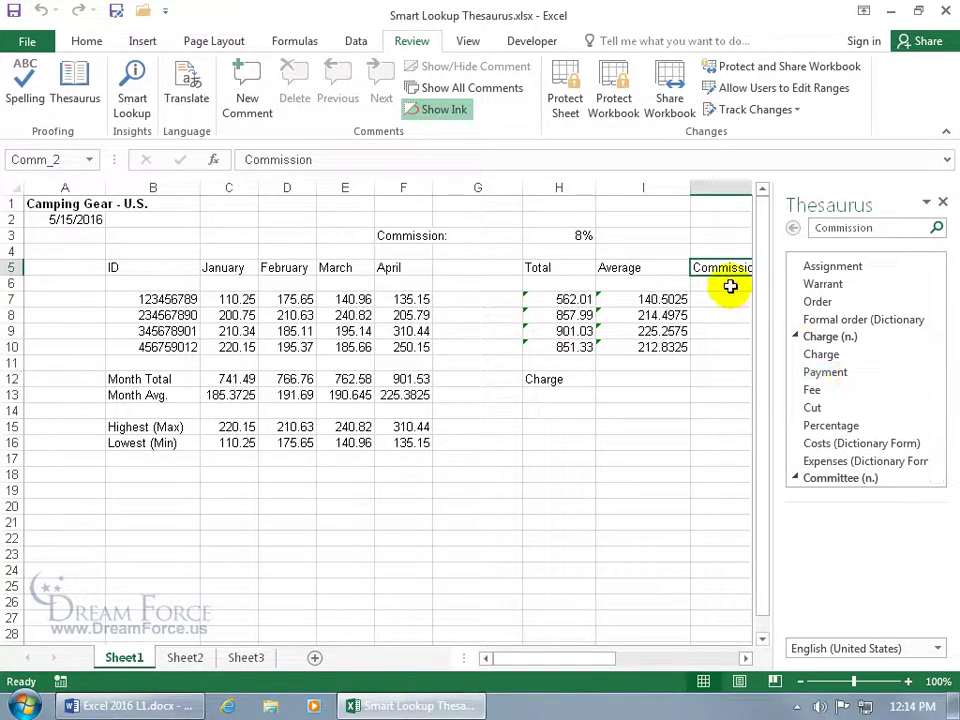
{"action": "left_click", "coordinate": [921, 407]}
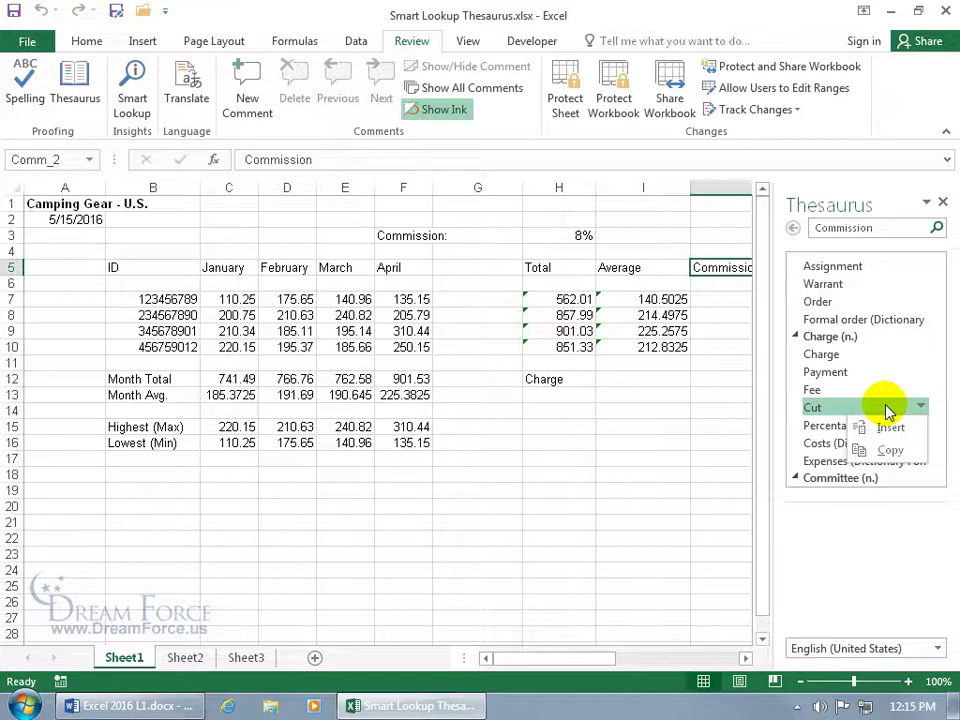
{"action": "left_click", "coordinate": [886, 425]}
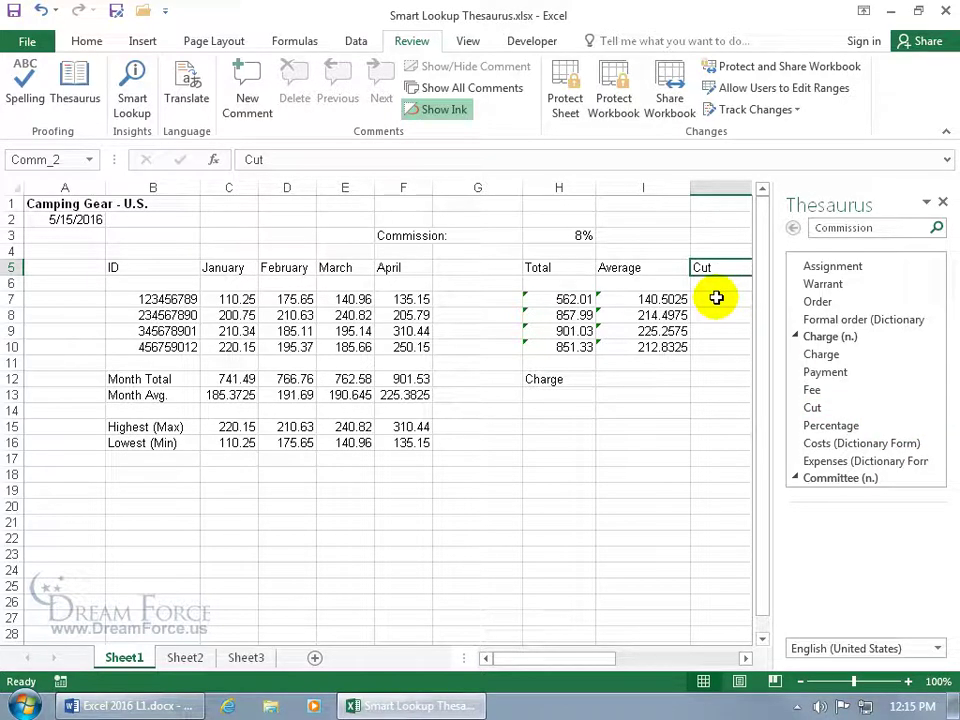
{"action": "left_click", "coordinate": [41, 11]}
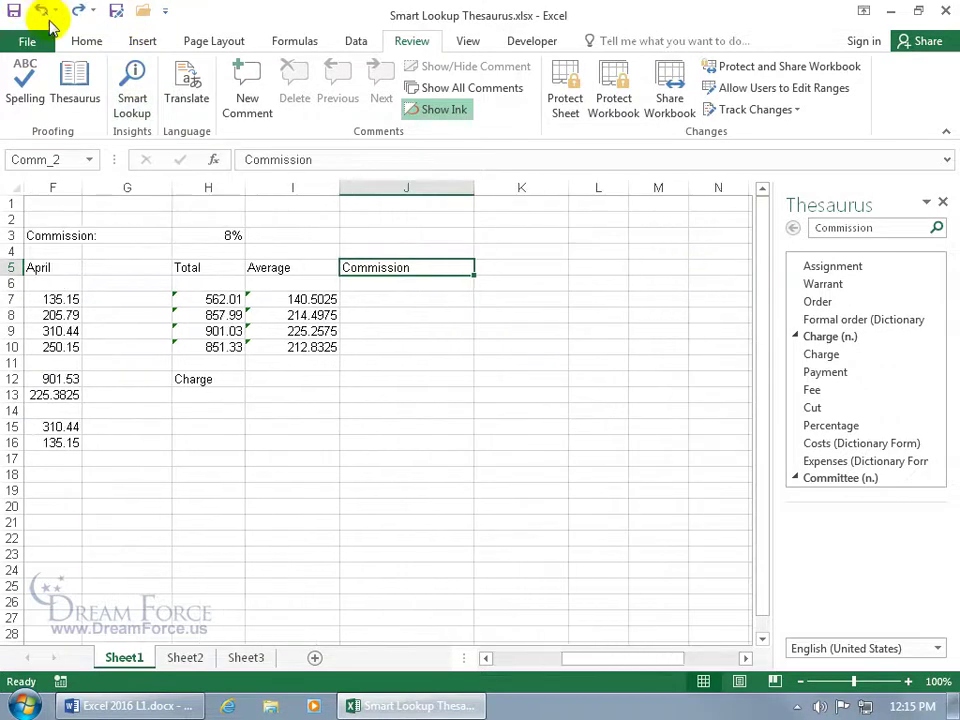
Copy the synonym Payment, paste it as plain text into I15, and close the Thesaurus pane
{"action": "left_click", "coordinate": [767, 372]}
{"action": "left_click", "coordinate": [860, 412]}
{"action": "left_click", "coordinate": [270, 422]}
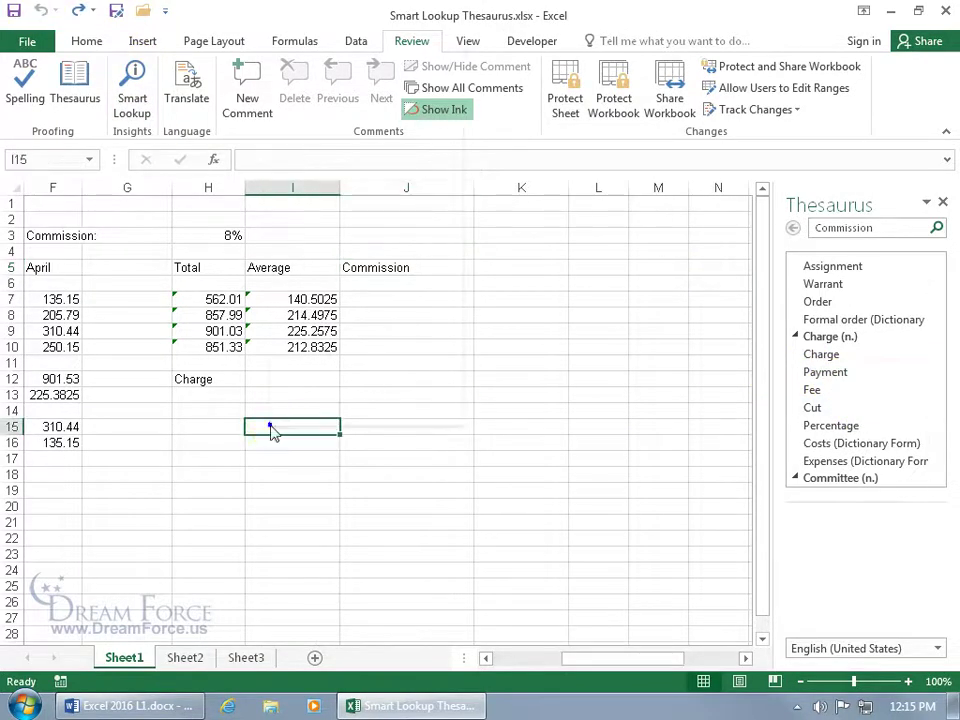
{"action": "right_click", "coordinate": [270, 425]}
{"action": "left_click", "coordinate": [311, 110]}
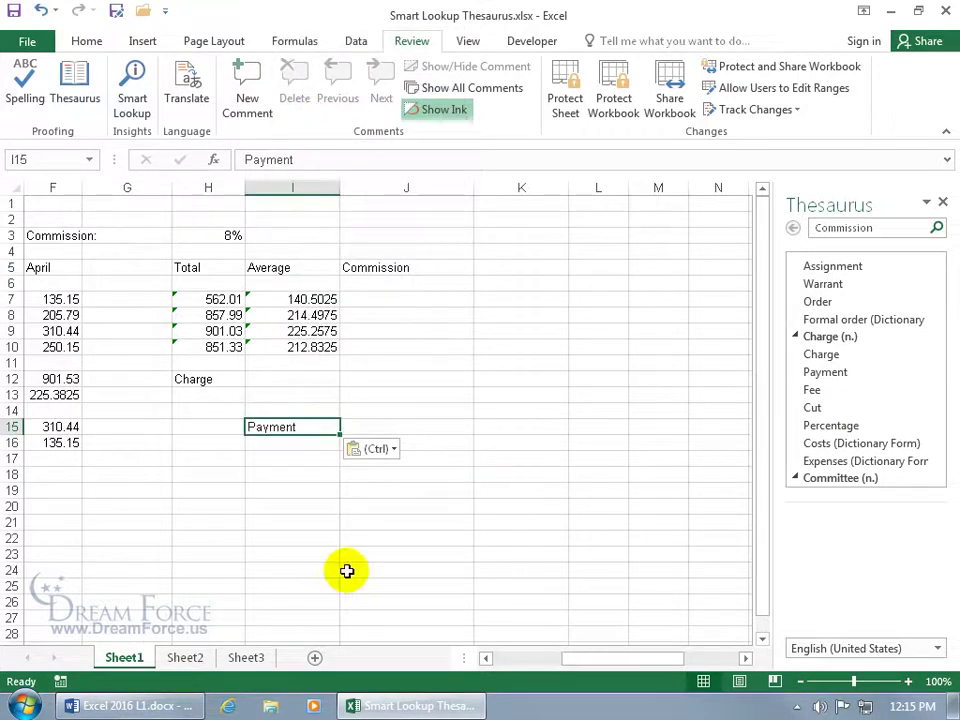
{"action": "left_click", "coordinate": [942, 202]}
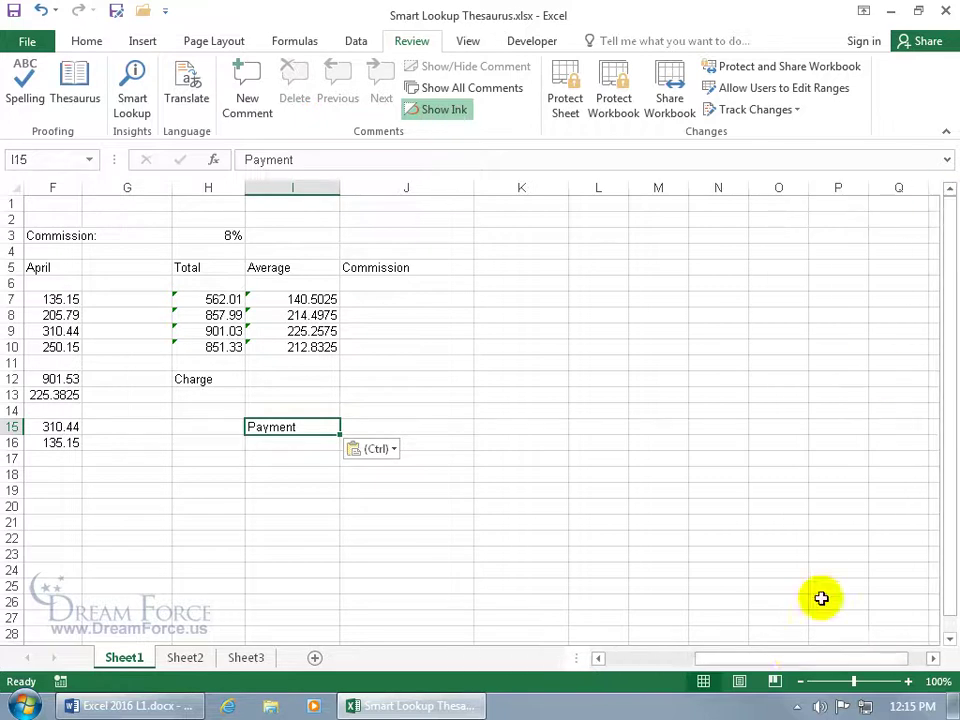
{"action": "left_click_drag", "start_coordinate": [800, 658], "coordinate": [698, 660]}
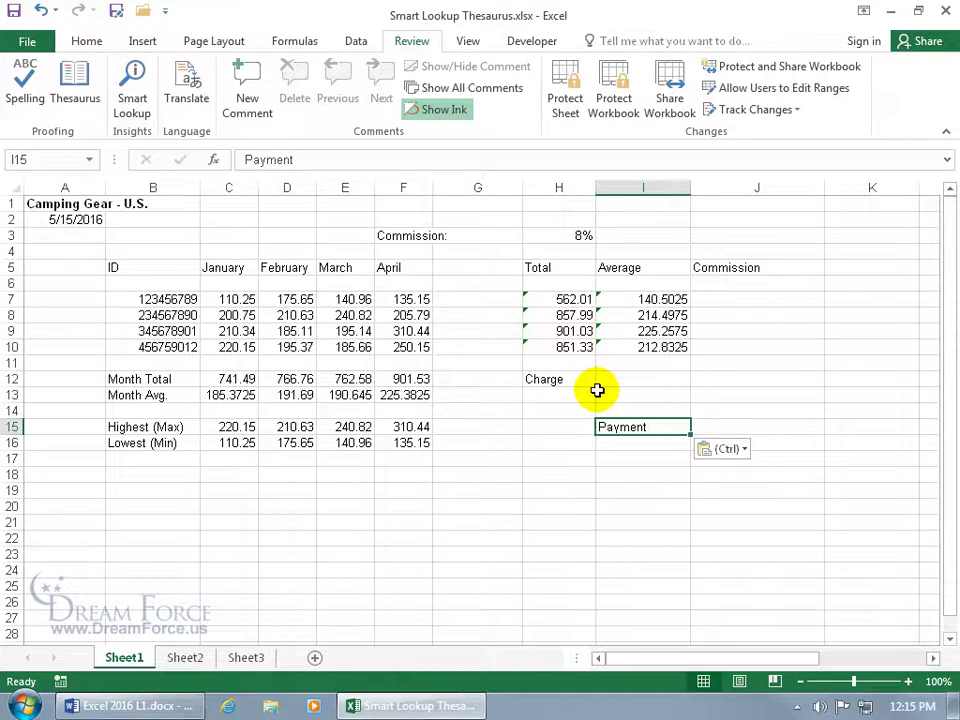
{"action": "left_click", "coordinate": [709, 268]}
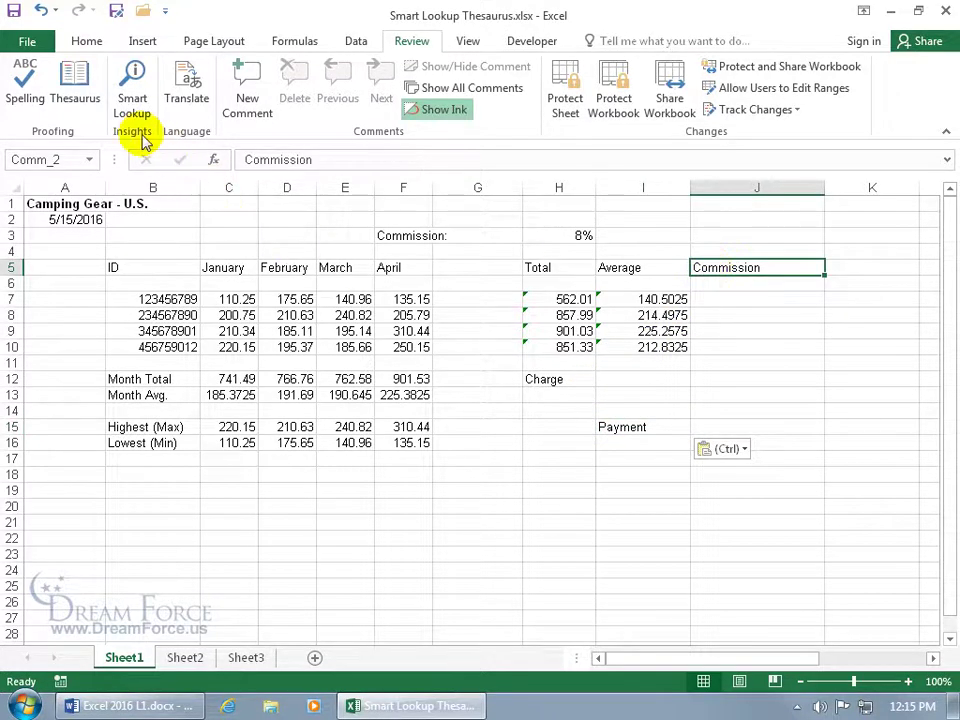
Look up Commission with Smart Lookup and scroll through the web results
{"action": "left_click", "coordinate": [137, 105]}
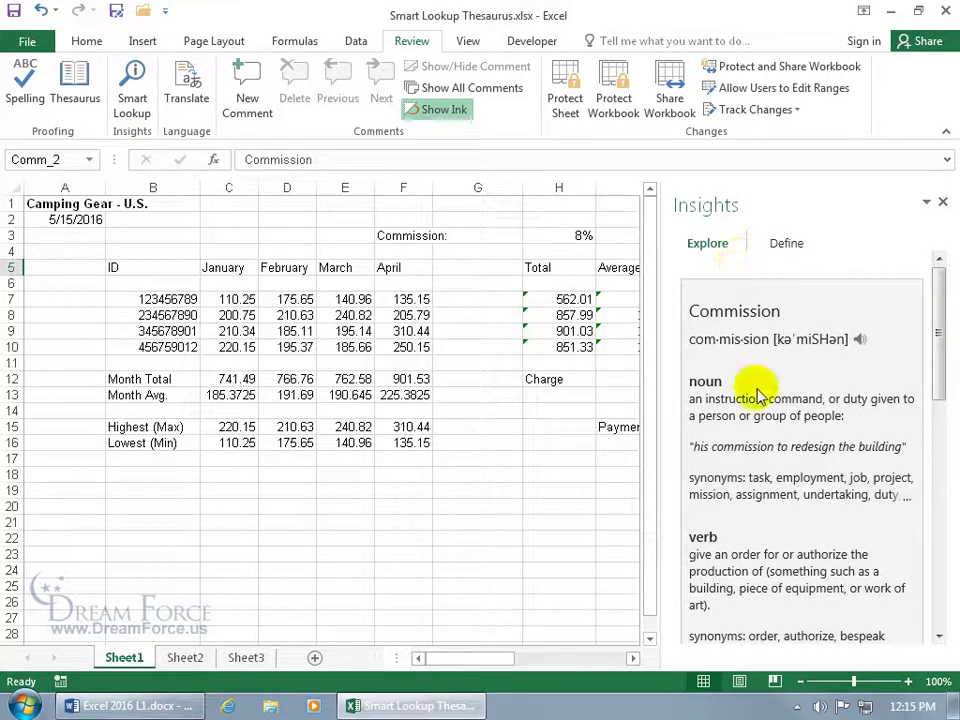
{"action": "left_click_drag", "start_coordinate": [936, 369], "coordinate": [937, 541]}
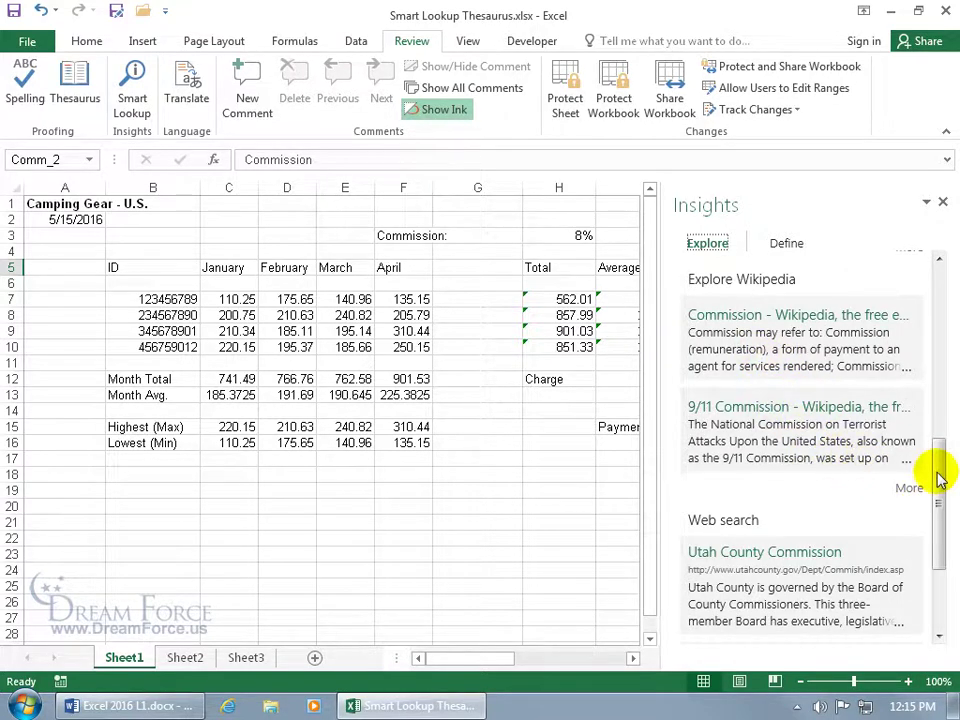
{"action": "scroll", "coordinate": [940, 478], "scroll_direction": "down", "scroll_amount": 2}
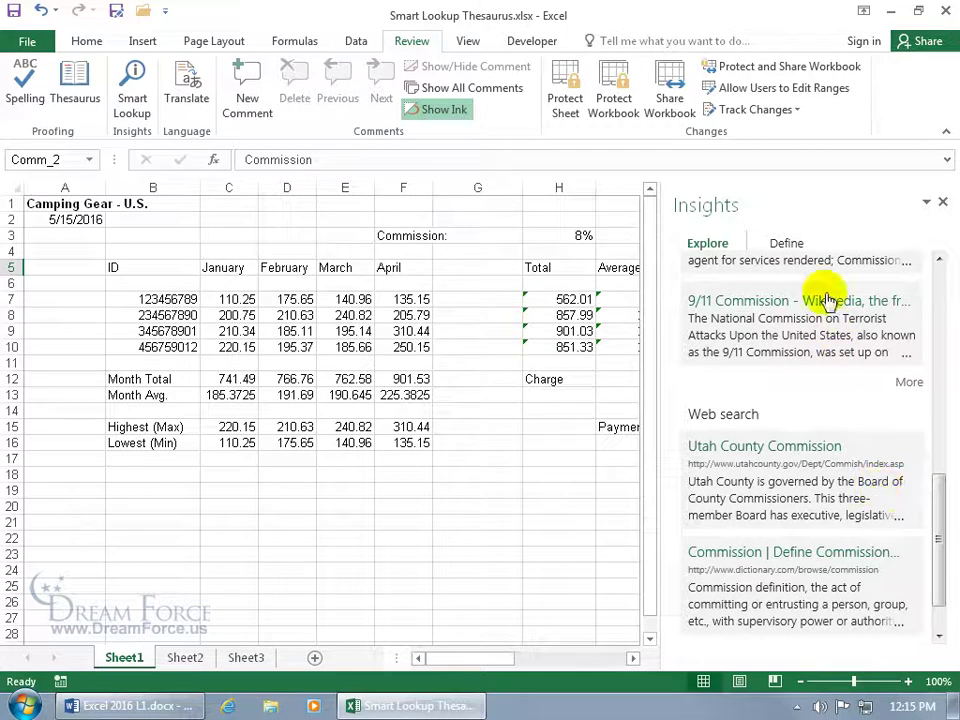
Read the dictionary definitions of Commission, then close the Insights pane
{"action": "left_click", "coordinate": [788, 247]}
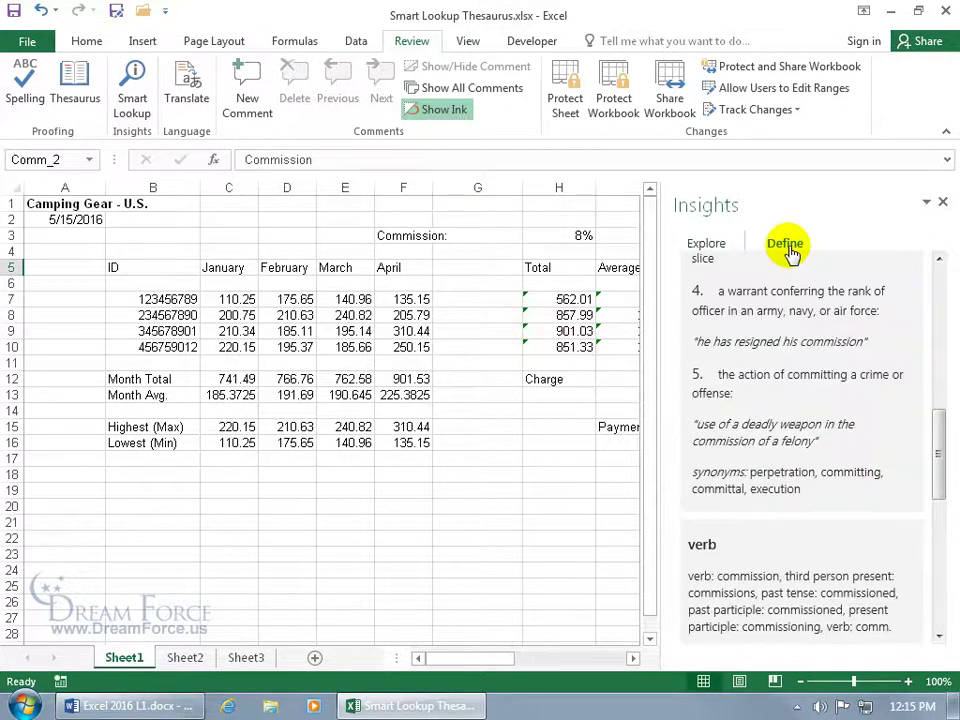
{"action": "left_click_drag", "start_coordinate": [945, 431], "coordinate": [936, 300]}
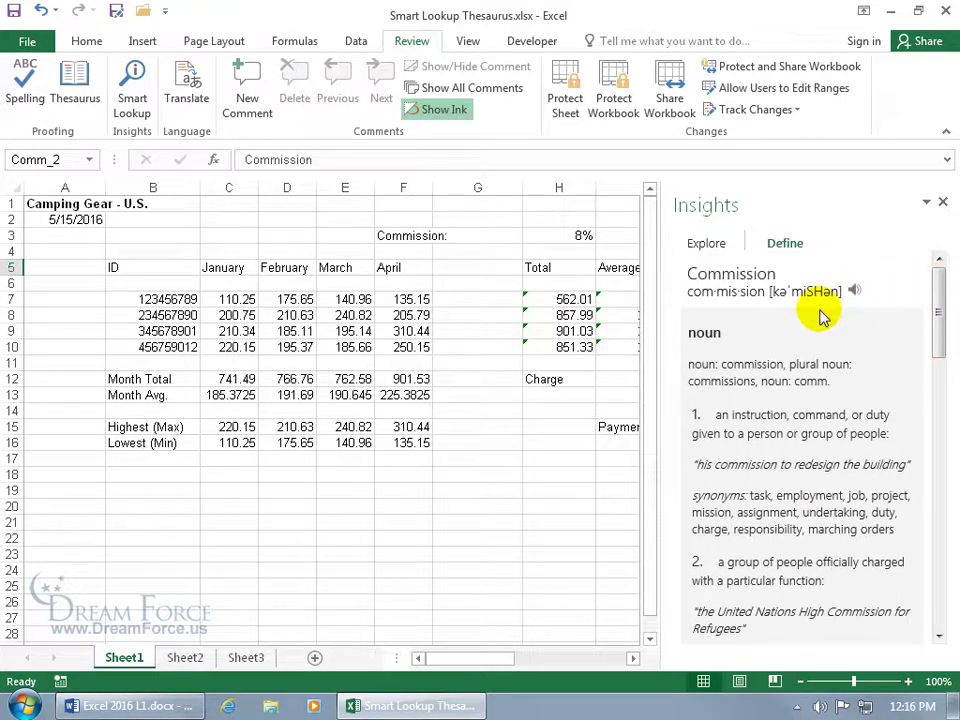
{"action": "left_click_drag", "start_coordinate": [937, 318], "coordinate": [945, 536]}
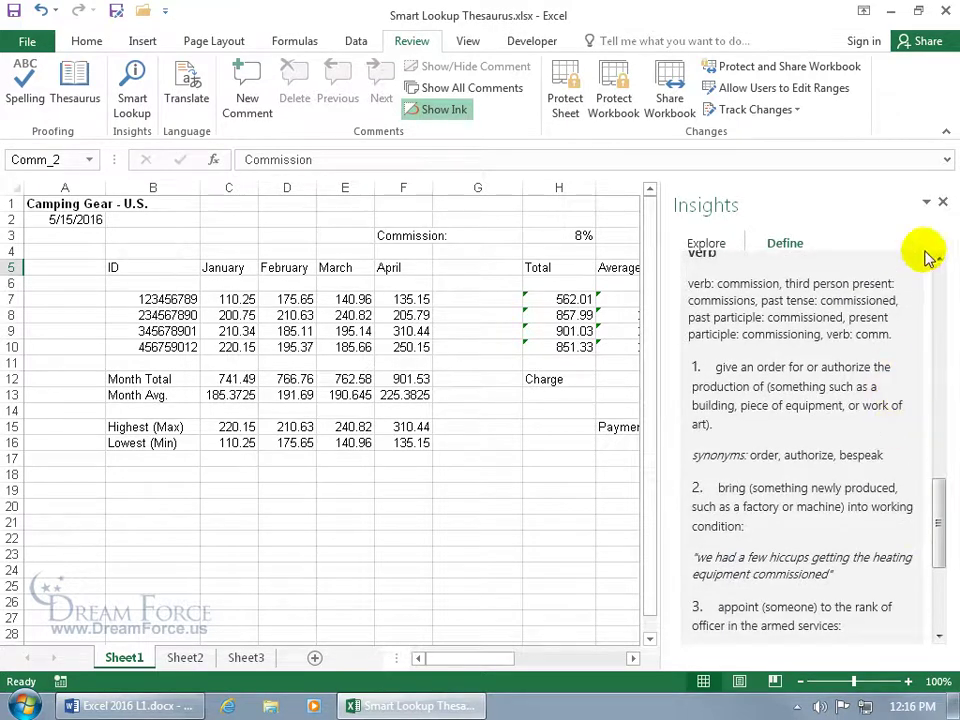
{"action": "left_click", "coordinate": [942, 201]}
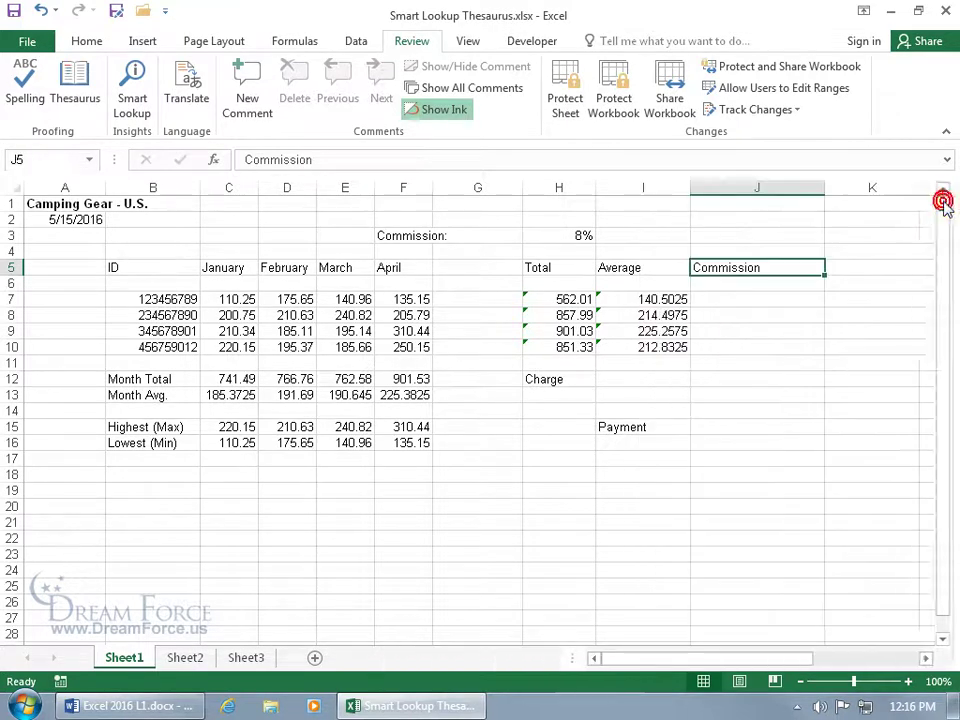
{"action": "left_click", "coordinate": [70, 203]}
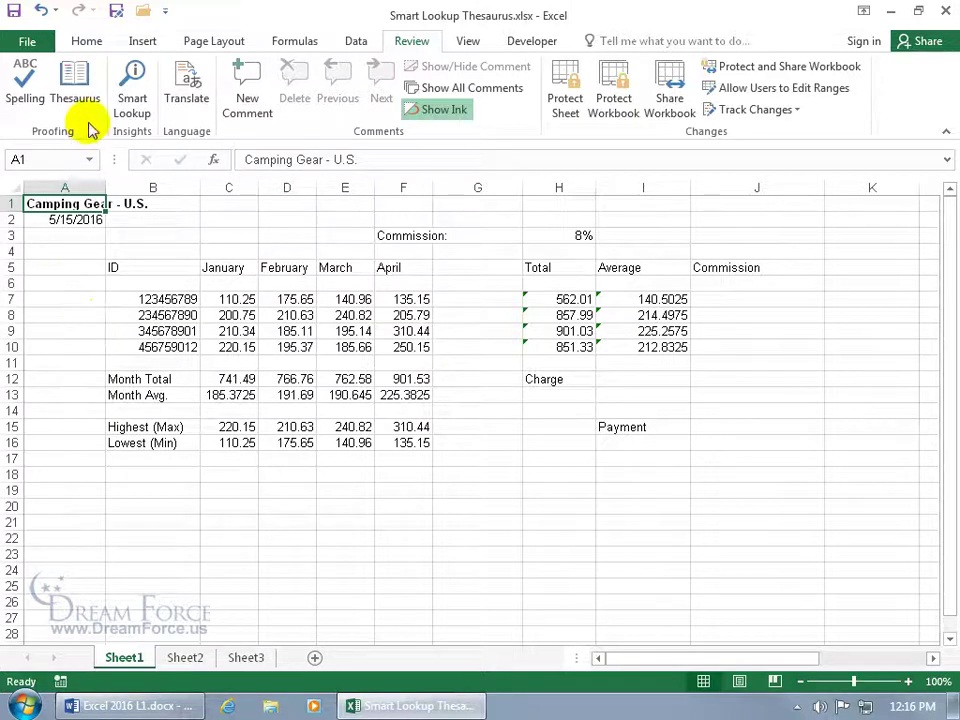
{"action": "right_click", "coordinate": [64, 203]}
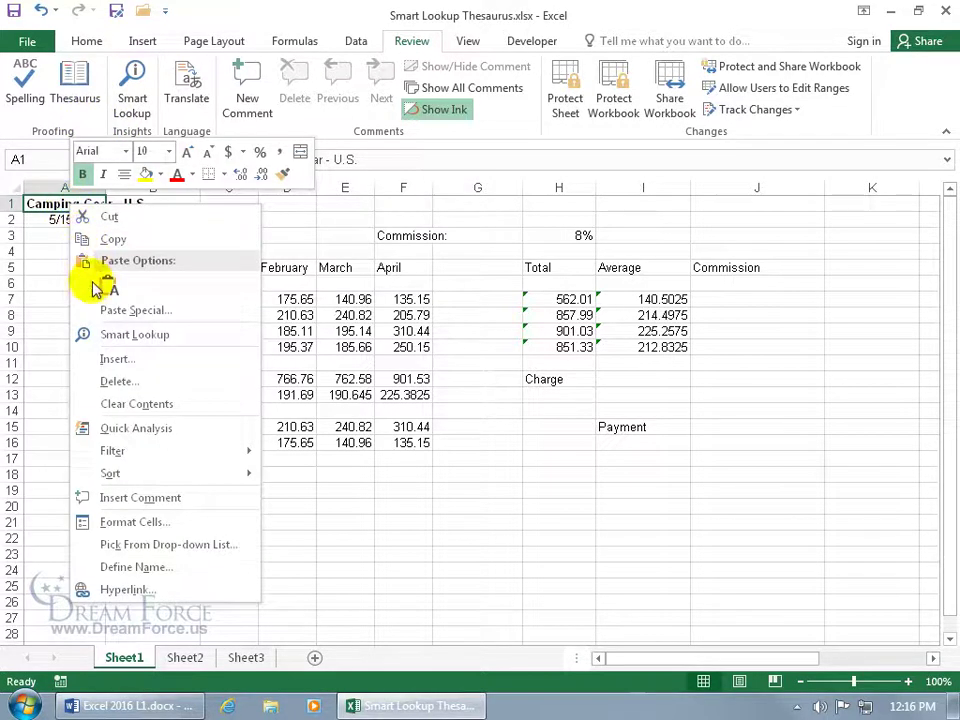
{"action": "left_click", "coordinate": [104, 333]}
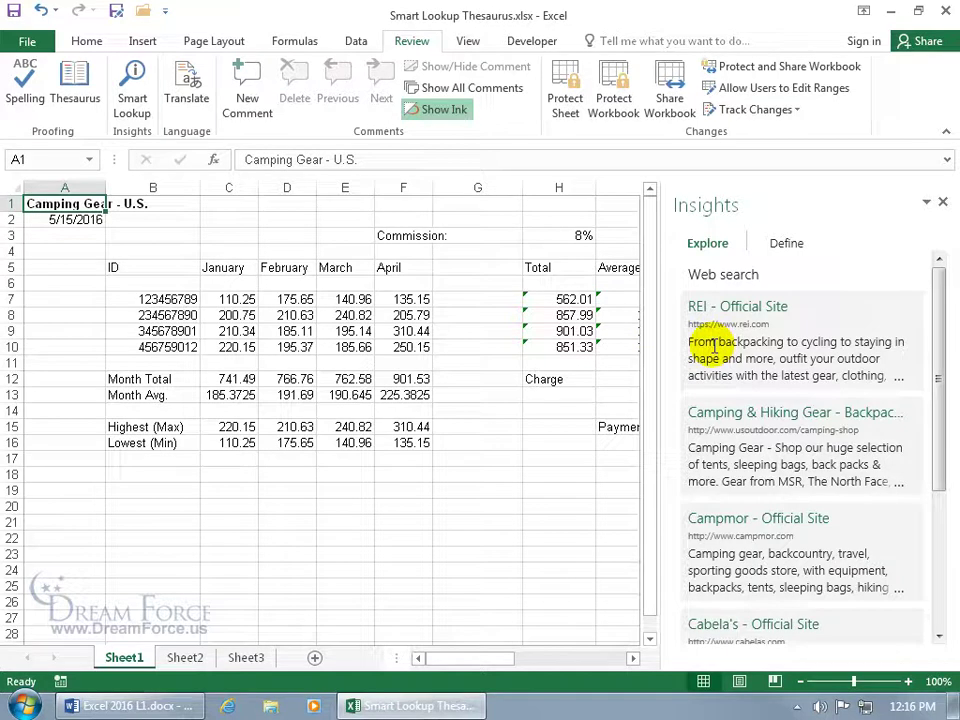
{"action": "left_click", "coordinate": [792, 248]}
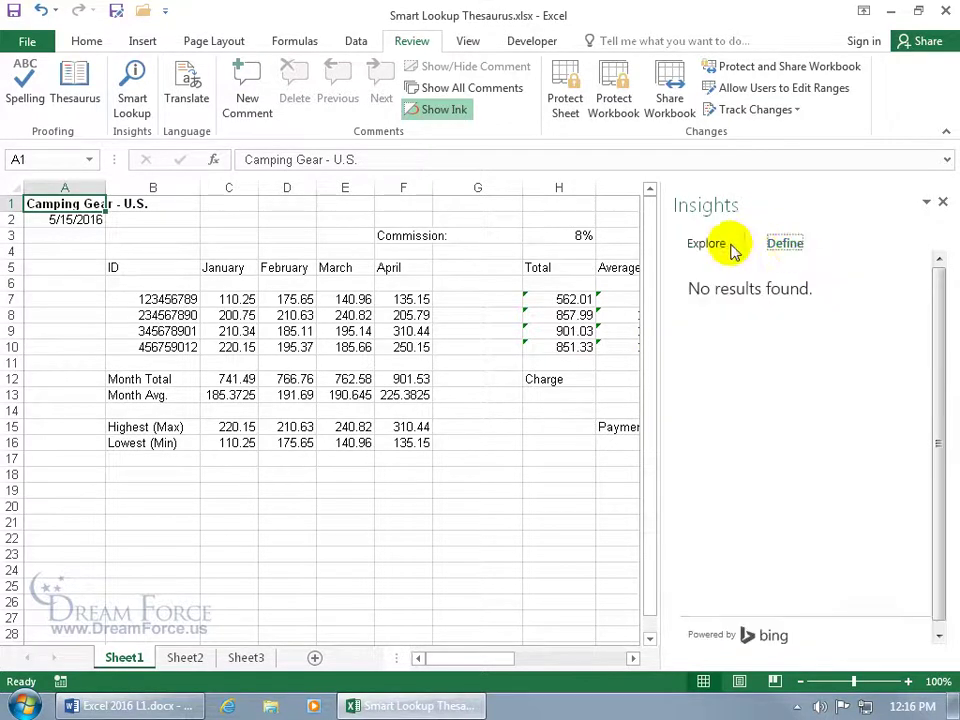
{"action": "left_click", "coordinate": [706, 244]}
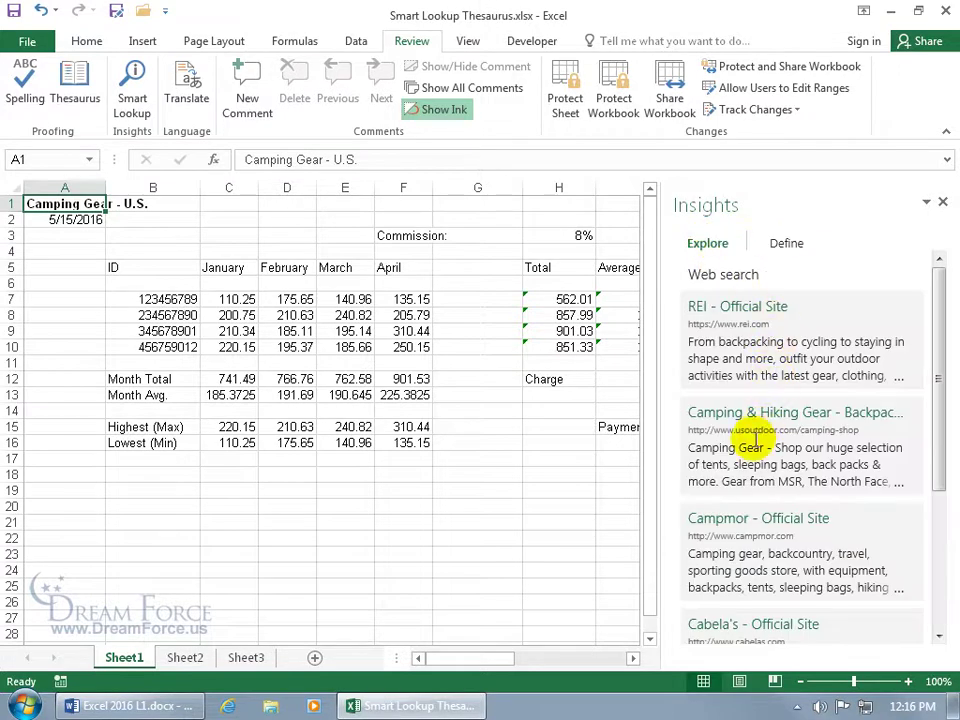
{"action": "left_click_drag", "start_coordinate": [940, 432], "coordinate": [940, 585]}
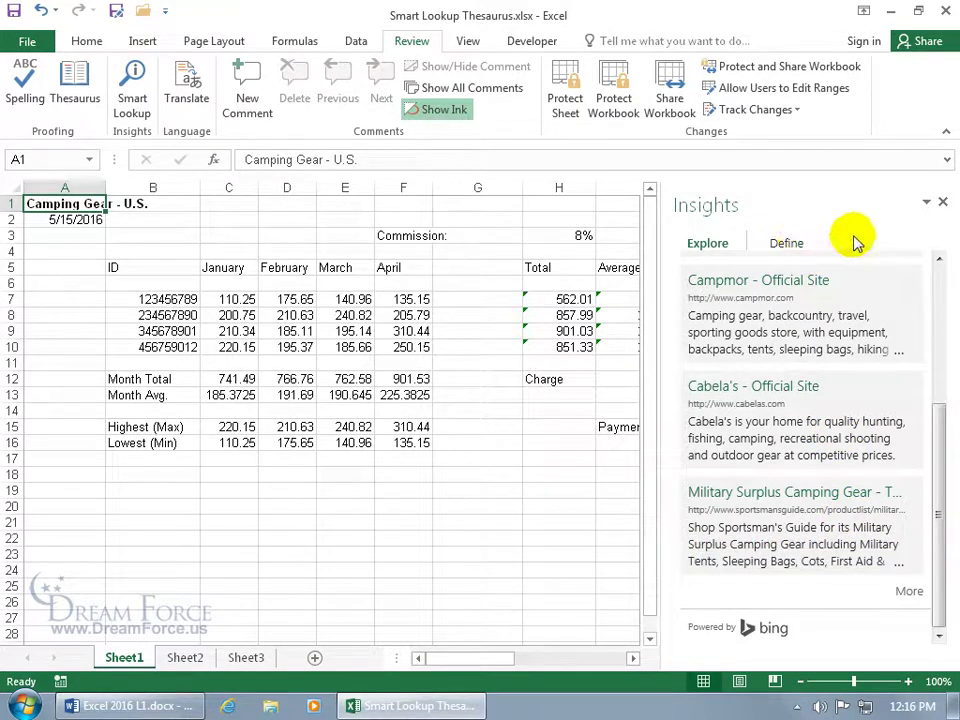
{"action": "left_click", "coordinate": [941, 201]}
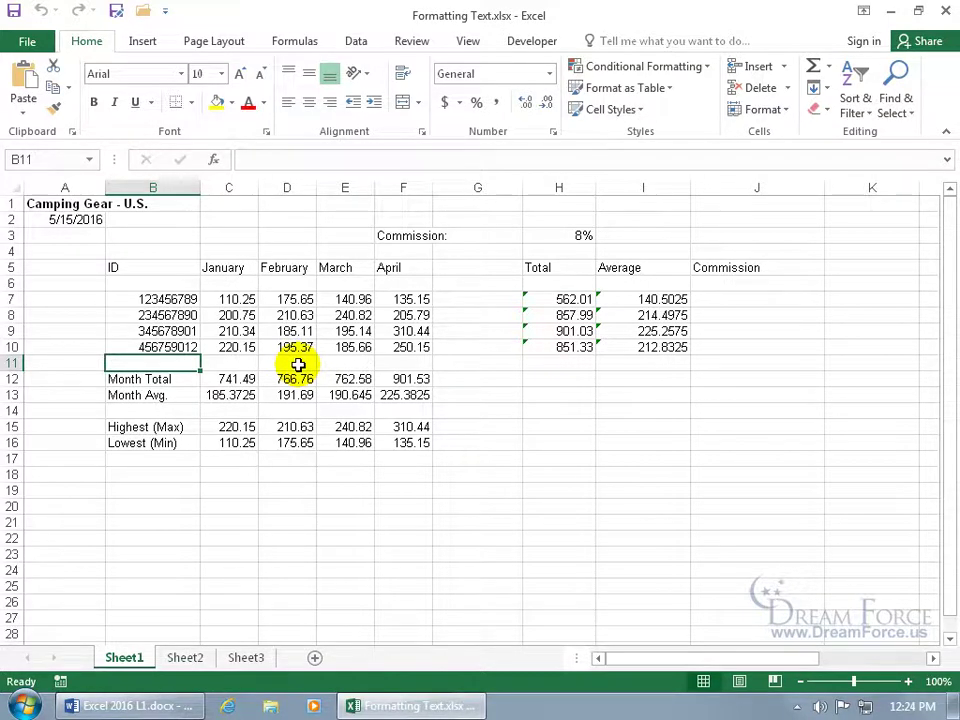
Click A1, then select the month headers C5:F5 together with labels B12:B16
{"action": "left_click", "coordinate": [72, 205]}
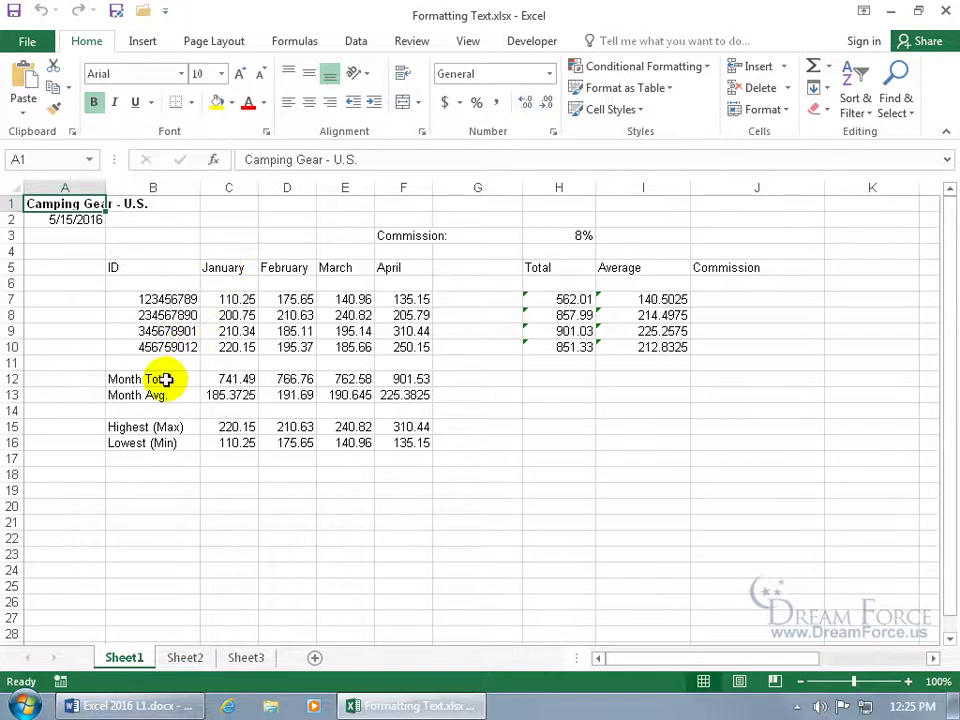
{"action": "left_click_drag", "start_coordinate": [228, 268], "coordinate": [380, 272]}
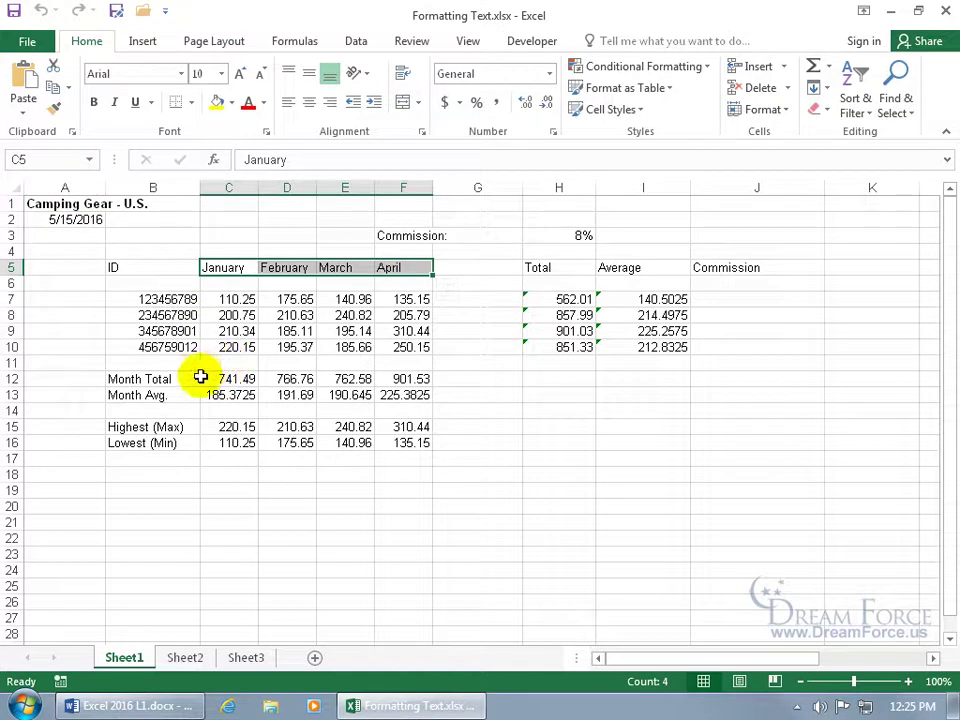
{"action": "left_click_drag", "start_coordinate": [161, 378], "coordinate": [161, 443]}
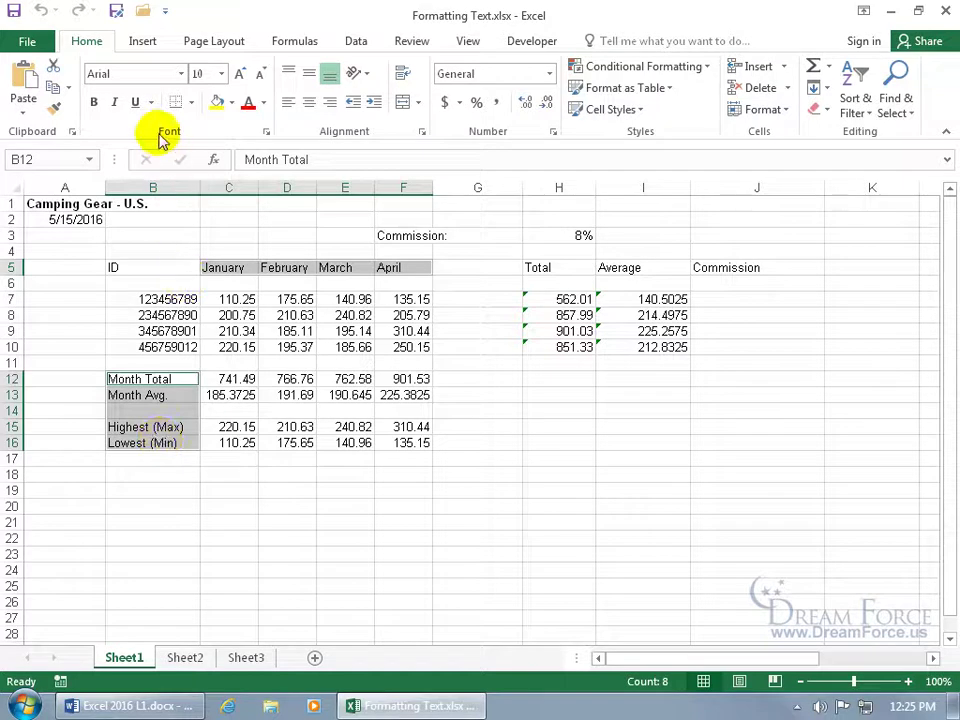
Bold the headers and labels, then remove the bold again from the mini toolbar
{"action": "left_click", "coordinate": [94, 103]}
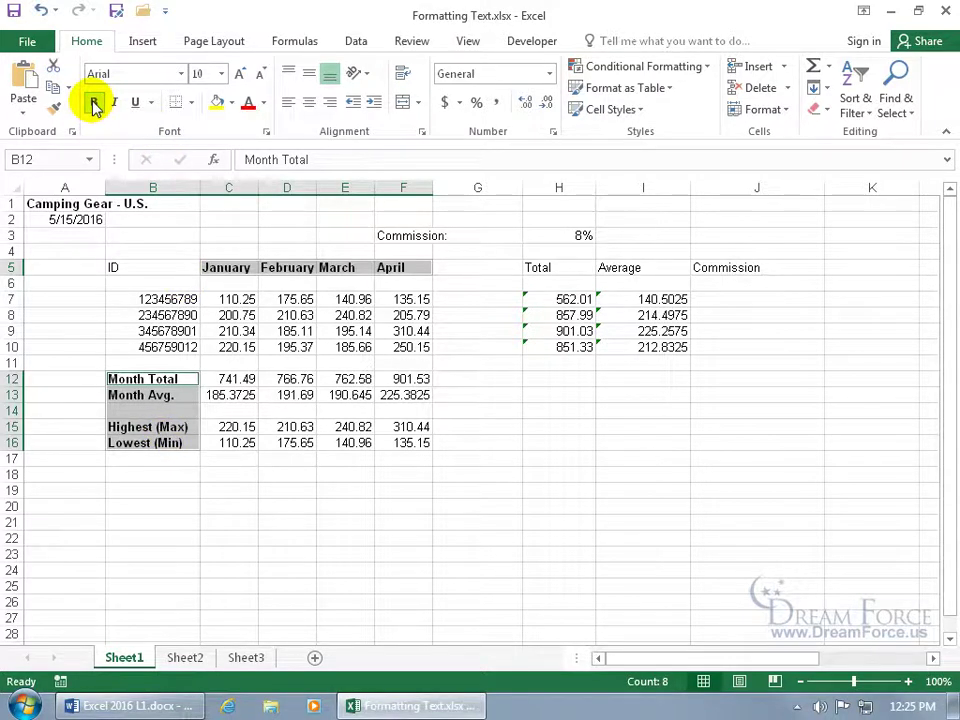
{"action": "right_click", "coordinate": [176, 403]}
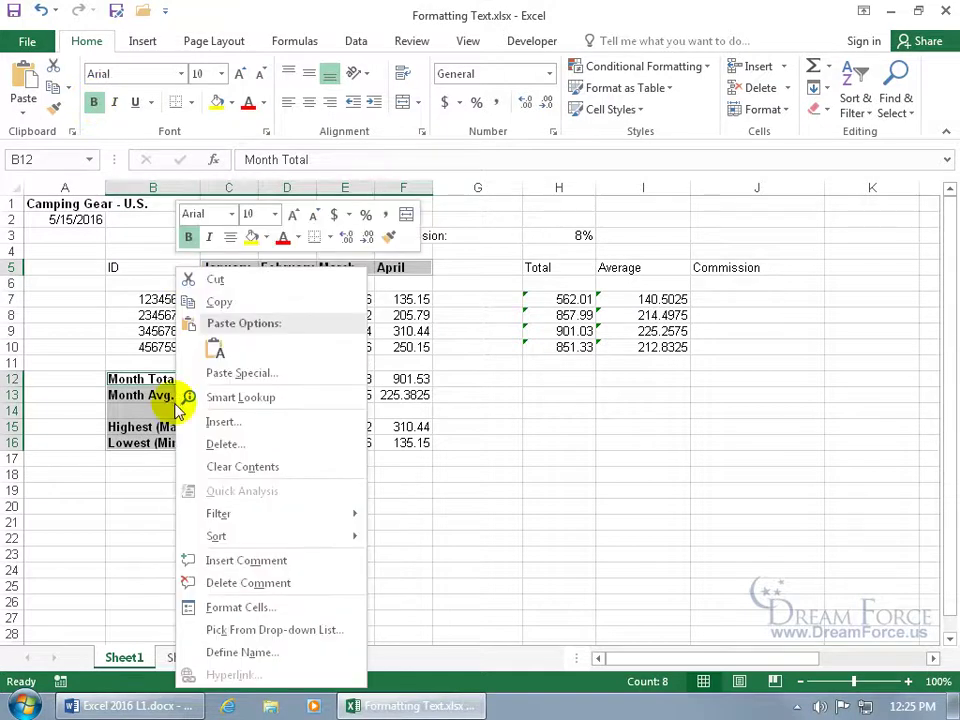
{"action": "left_click", "coordinate": [188, 238]}
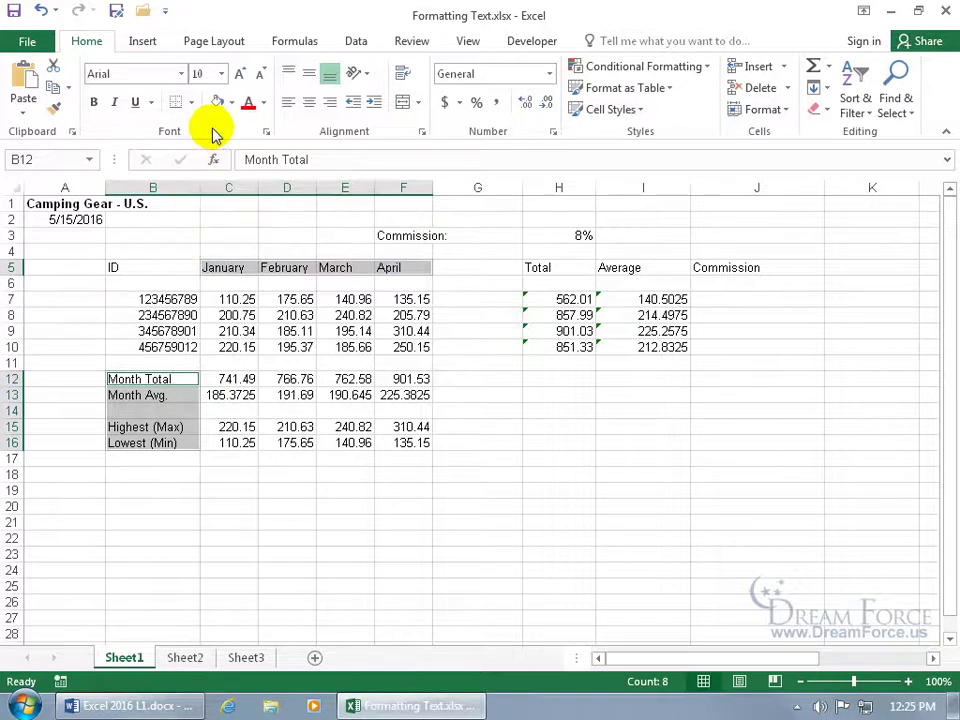
Set the selected headers and labels to Bold, 12 pt in the Font dialog
{"action": "left_click", "coordinate": [266, 132]}
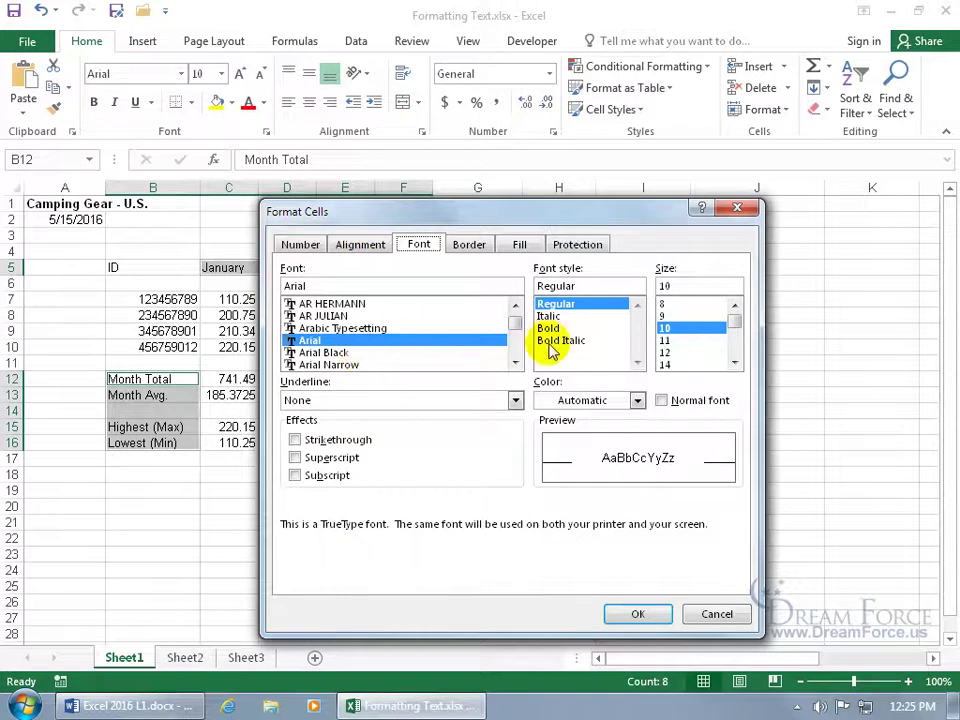
{"action": "left_click", "coordinate": [682, 352]}
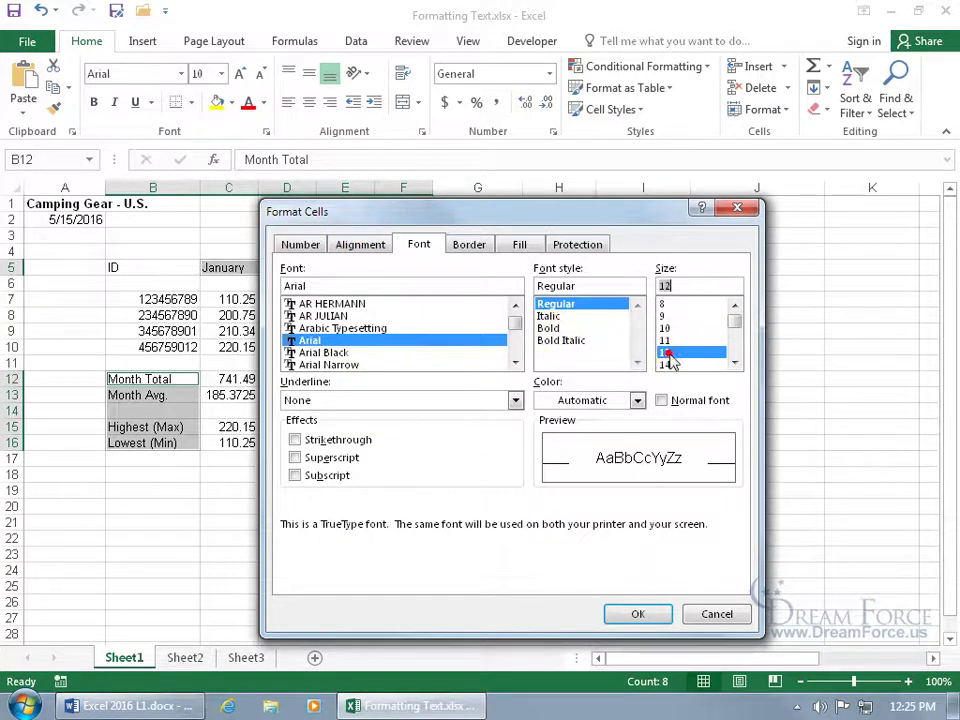
{"action": "left_click", "coordinate": [560, 328]}
{"action": "left_click", "coordinate": [632, 613]}
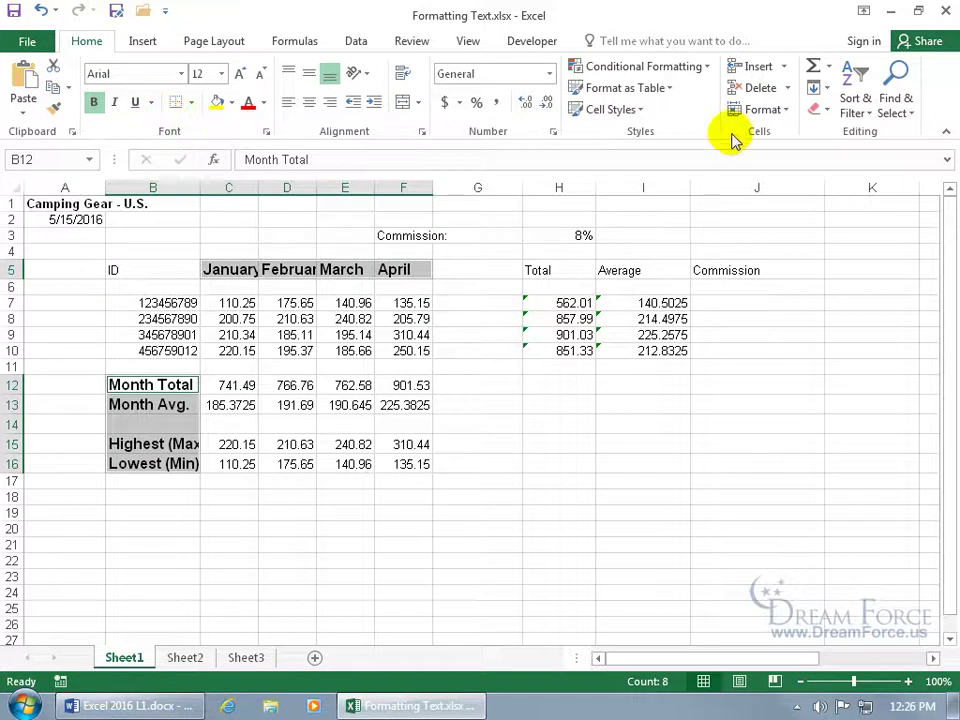
Clear all formatting from the selected headers and labels, then select cell E9
{"action": "left_click", "coordinate": [826, 114]}
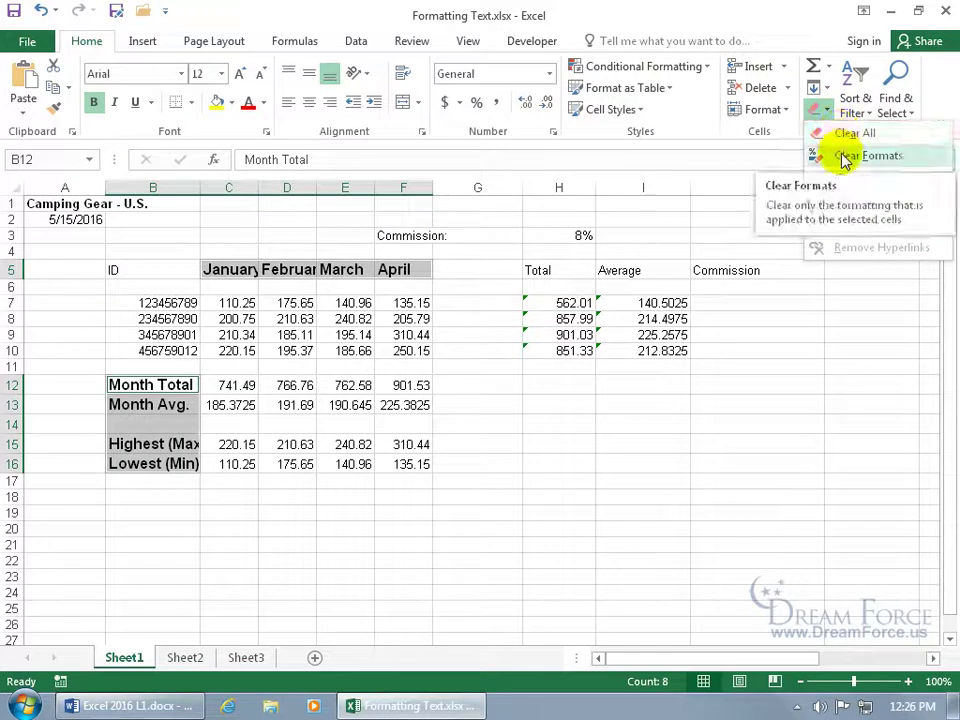
{"action": "left_click", "coordinate": [842, 156]}
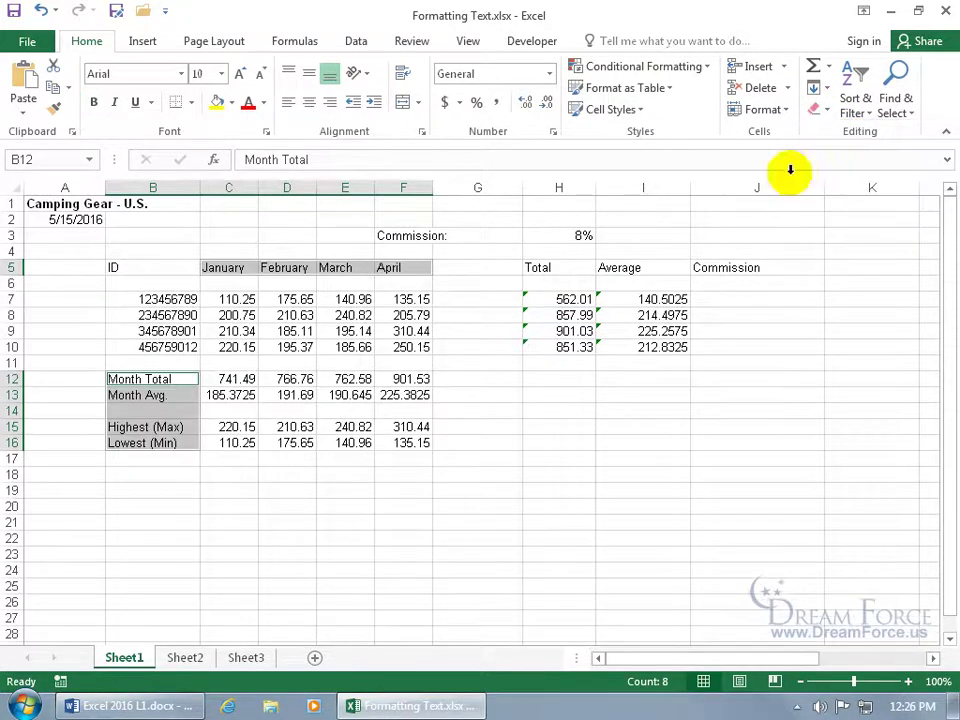
{"action": "left_click", "coordinate": [334, 334]}
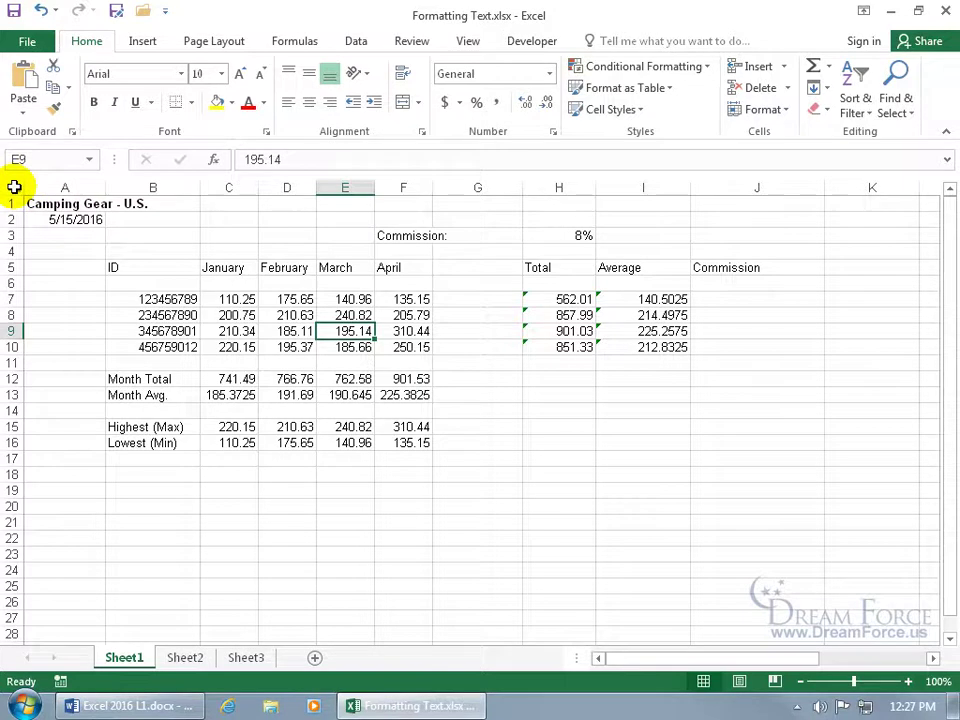
Select the whole worksheet, toggle bold, and undo the whole-sheet bold
{"action": "left_click", "coordinate": [14, 187]}
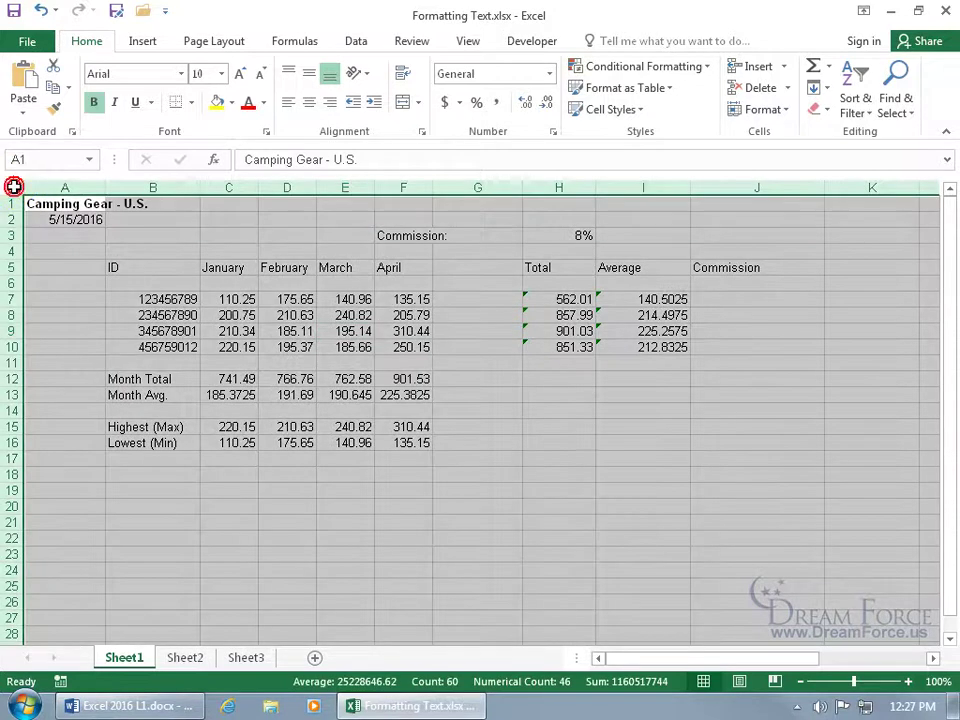
{"action": "left_click", "coordinate": [93, 102]}
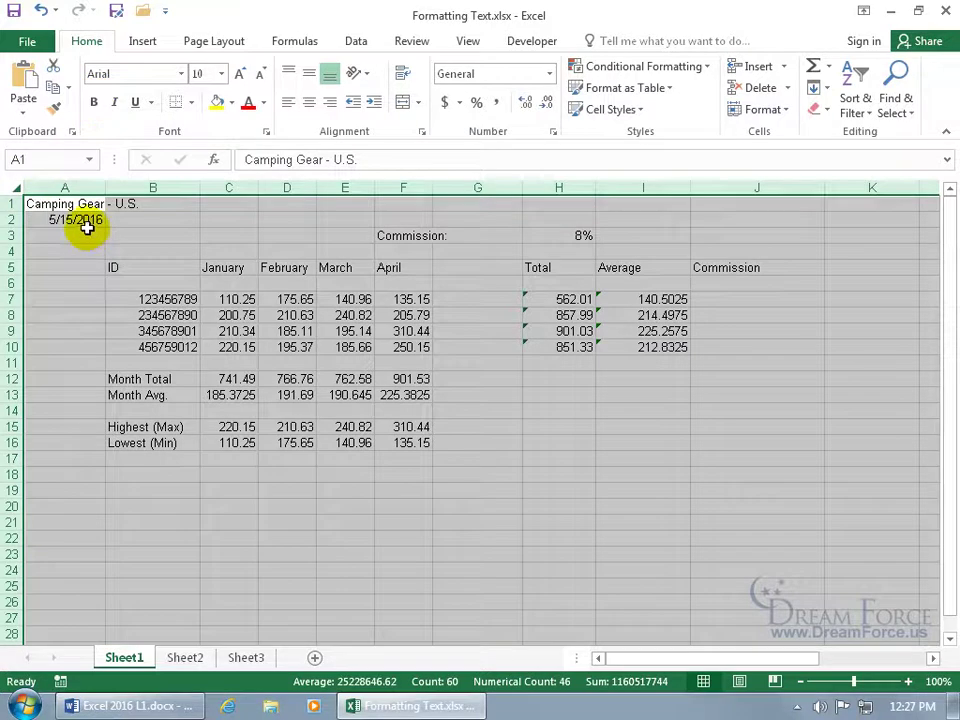
{"action": "left_click", "coordinate": [93, 103]}
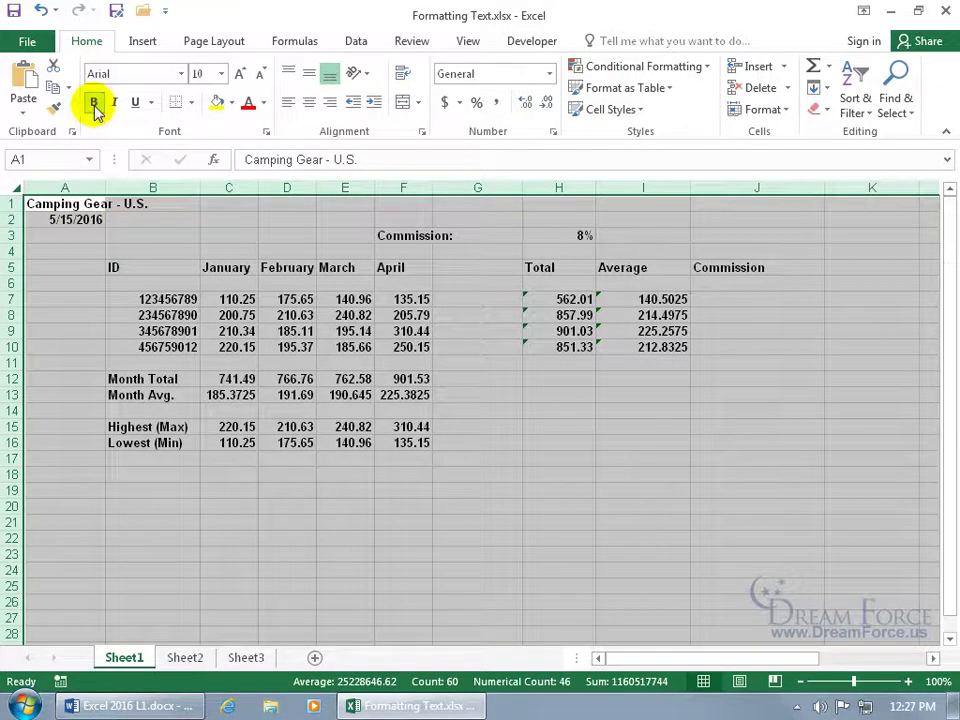
{"action": "left_click", "coordinate": [43, 12]}
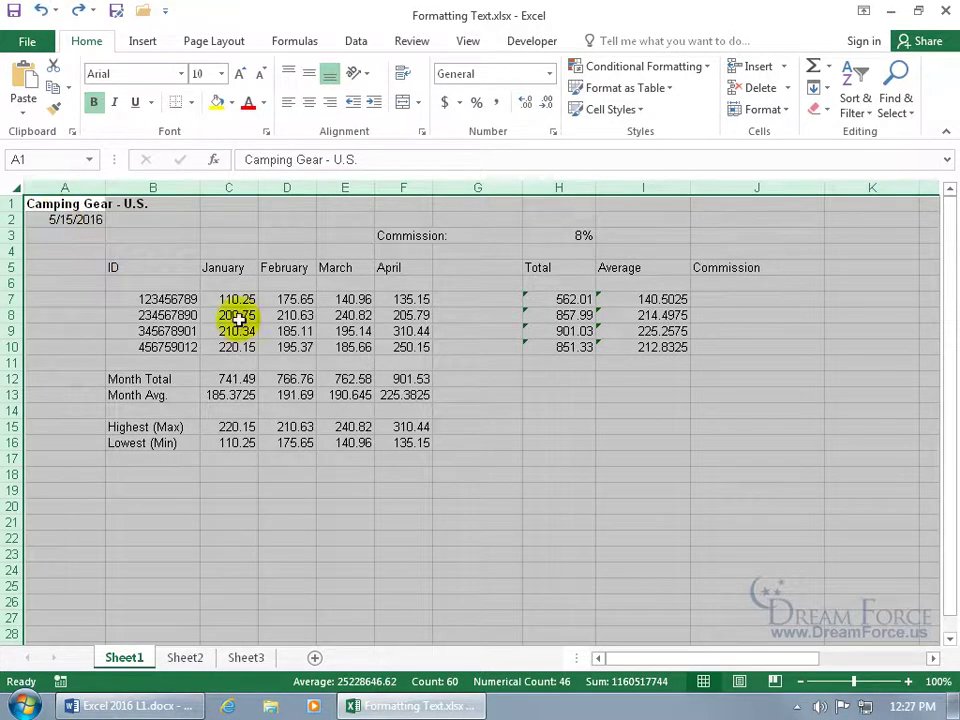
{"action": "left_click", "coordinate": [566, 442]}
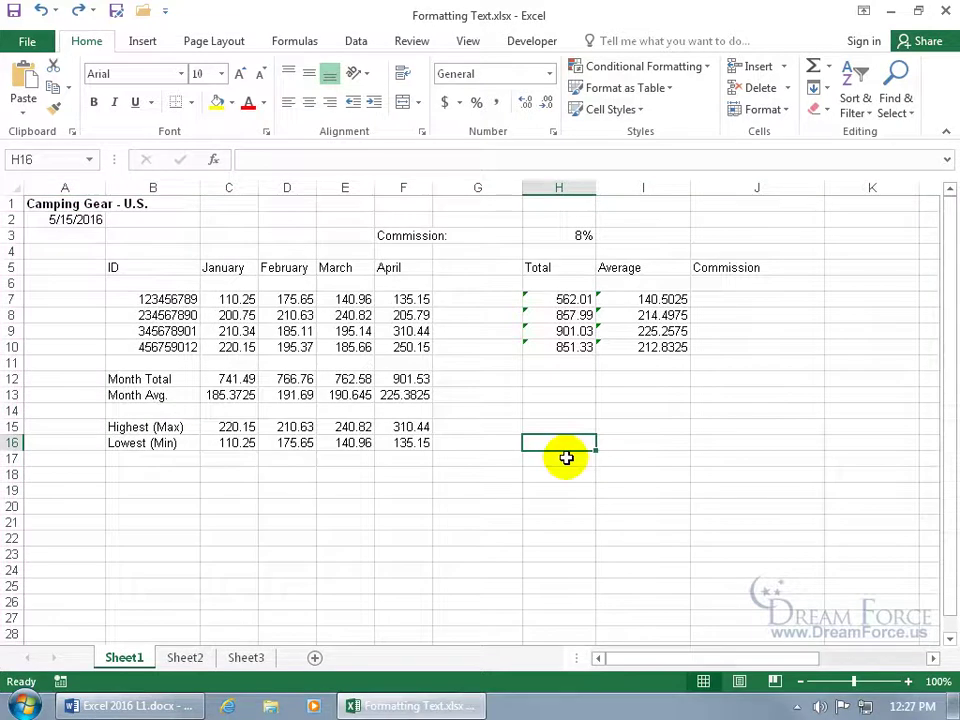
{"action": "key", "text": "ctrl+a"}
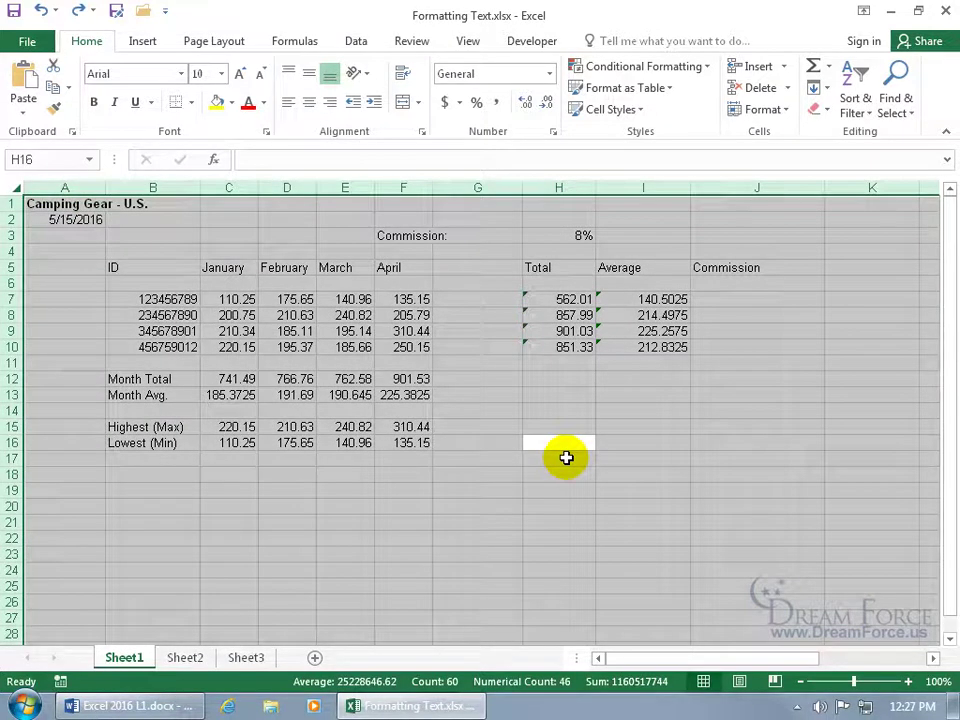
{"action": "left_click", "coordinate": [298, 326]}
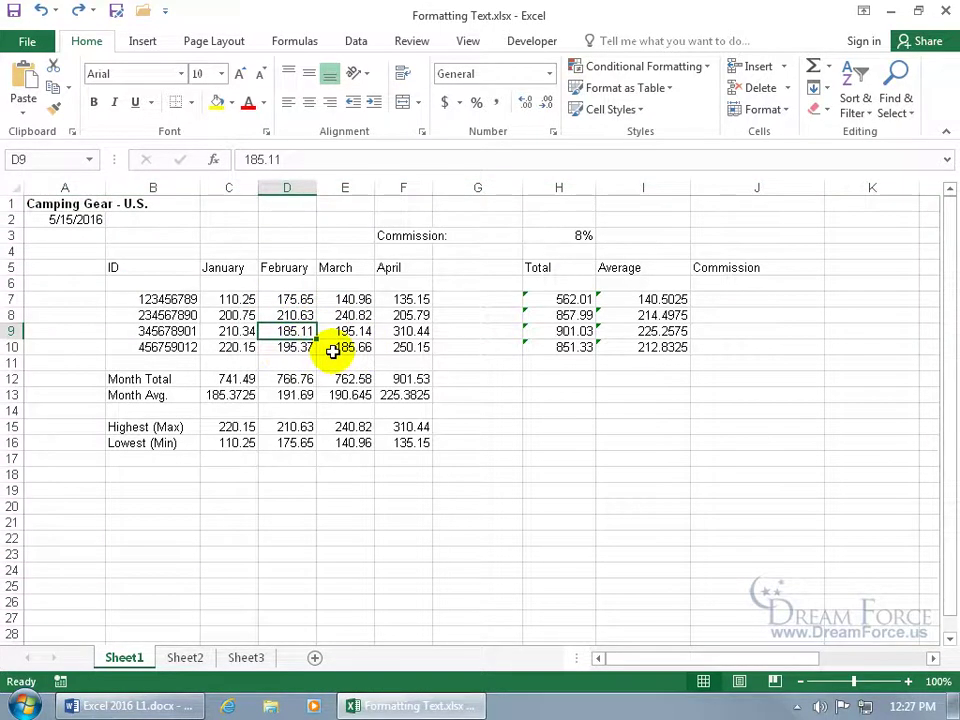
{"action": "key", "text": "ctrl+a"}
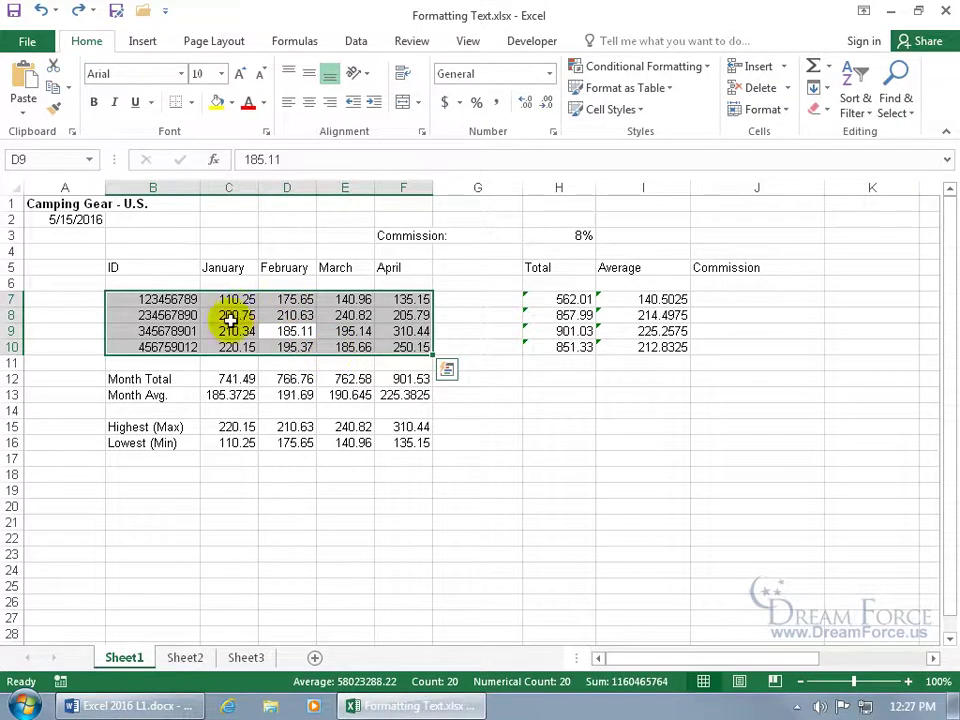
{"action": "left_click", "coordinate": [280, 270]}
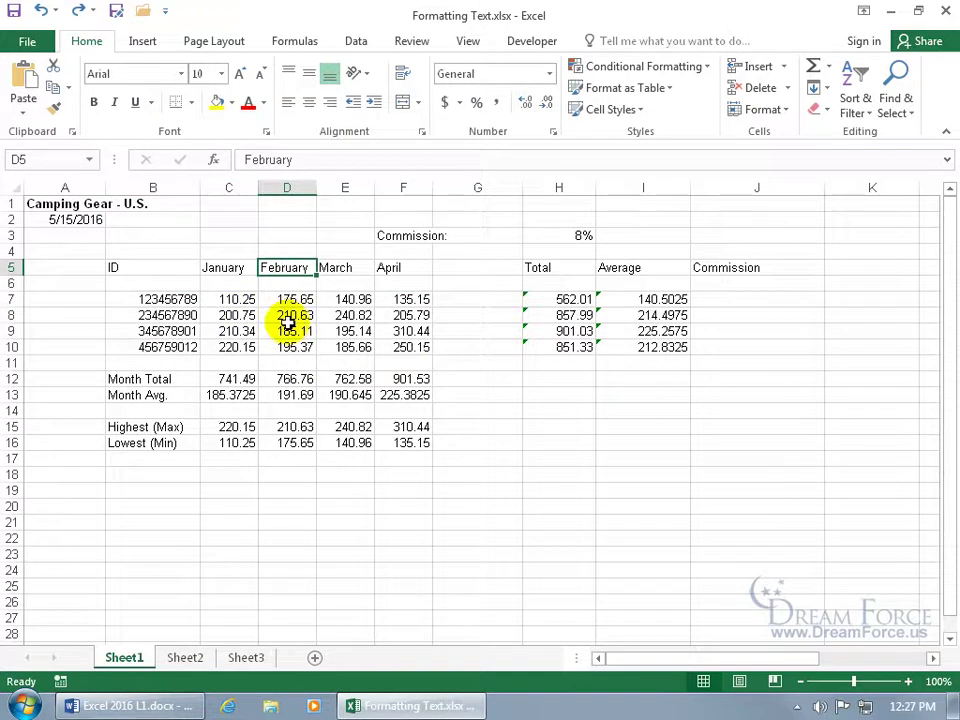
{"action": "key", "text": "ctrl+a"}
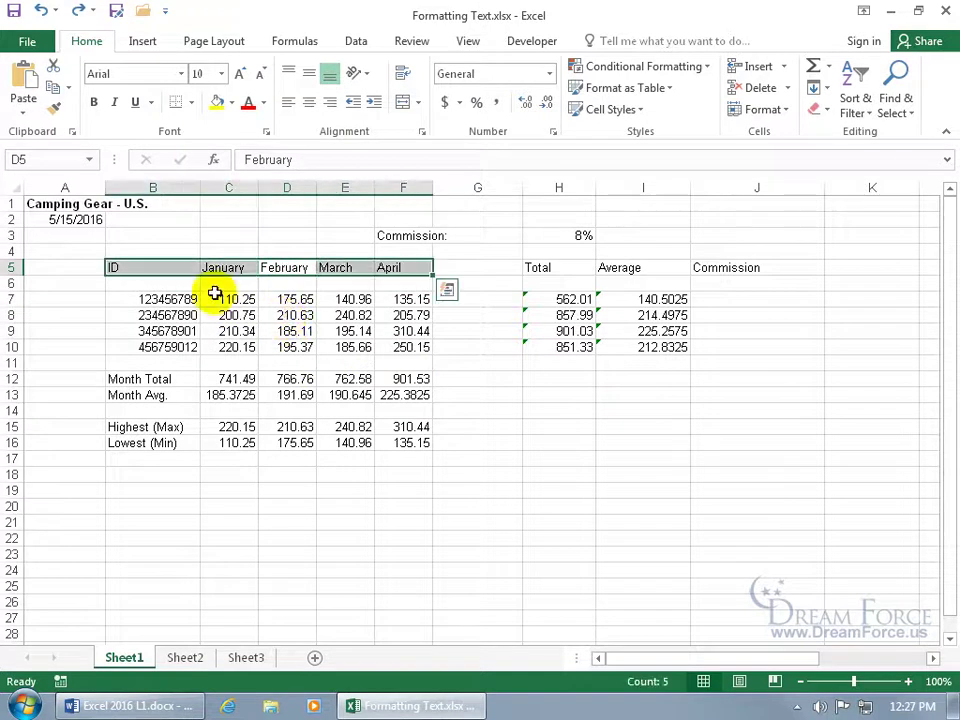
{"action": "left_click", "coordinate": [236, 382]}
{"action": "key", "text": "ctrl+a"}
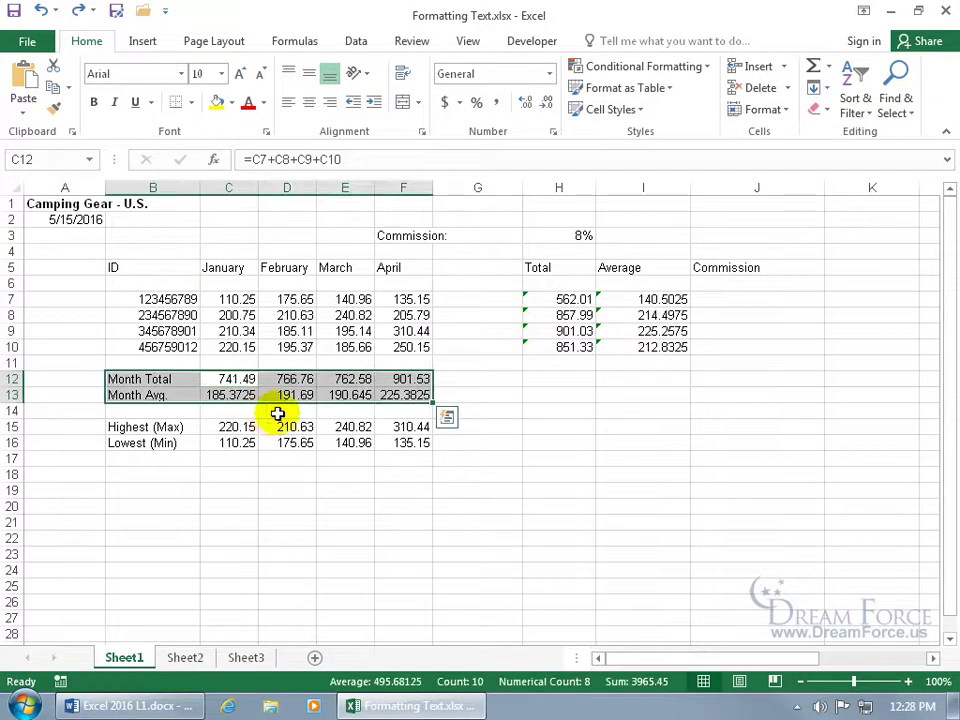
{"action": "left_click", "coordinate": [567, 316]}
{"action": "key", "text": "ctrl+a"}
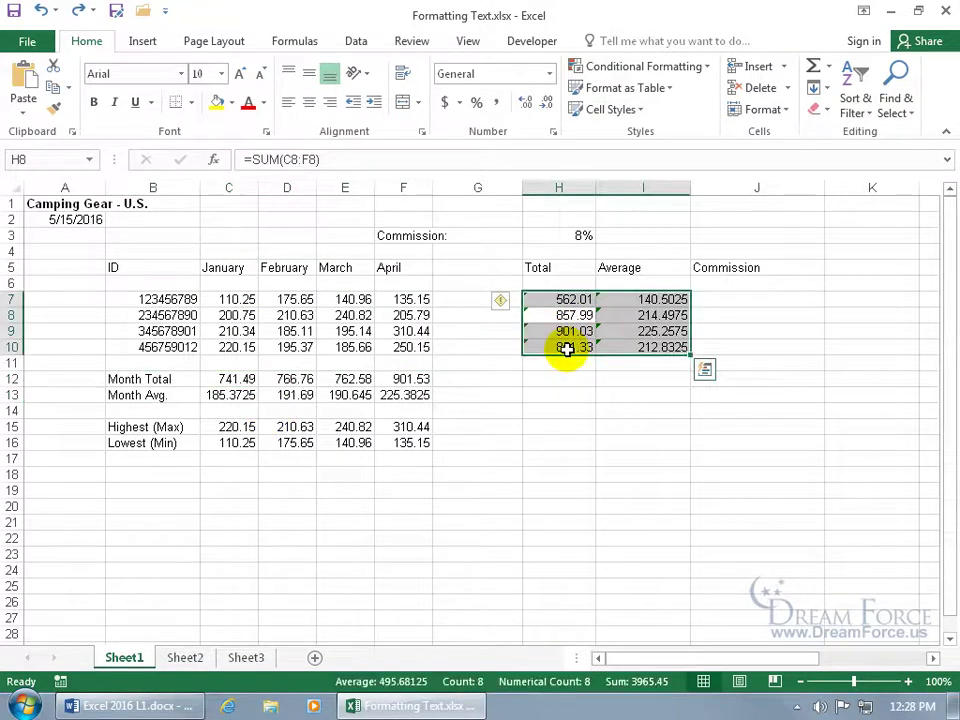
{"action": "left_click", "coordinate": [491, 362]}
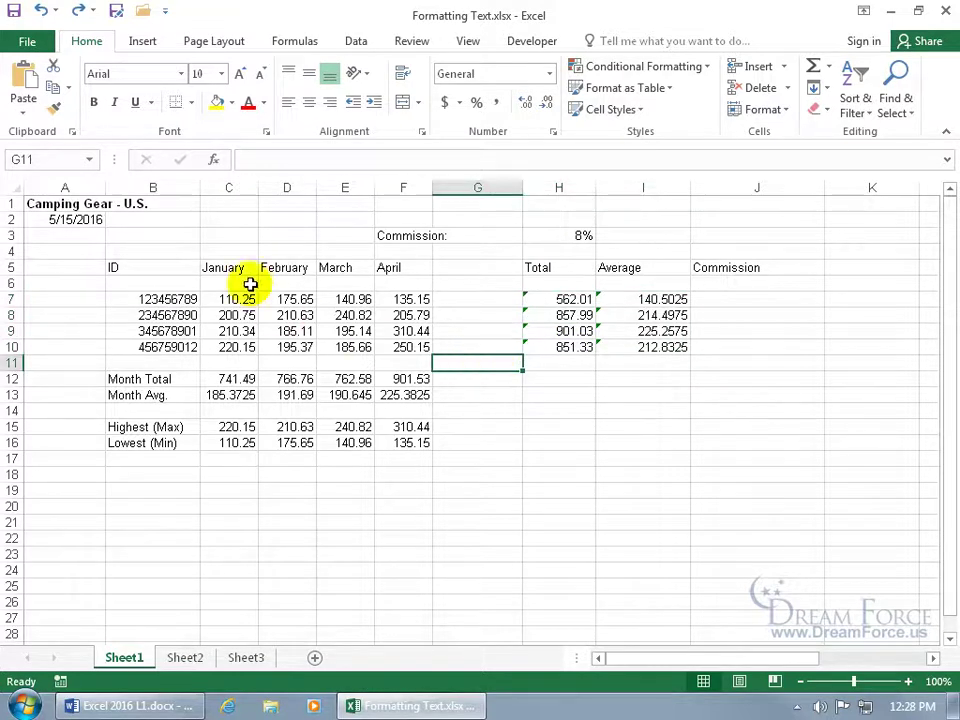
Select the January–April headers C5:F5 and open Format Cells, closing it unchanged
{"action": "left_click_drag", "start_coordinate": [229, 267], "coordinate": [386, 267]}
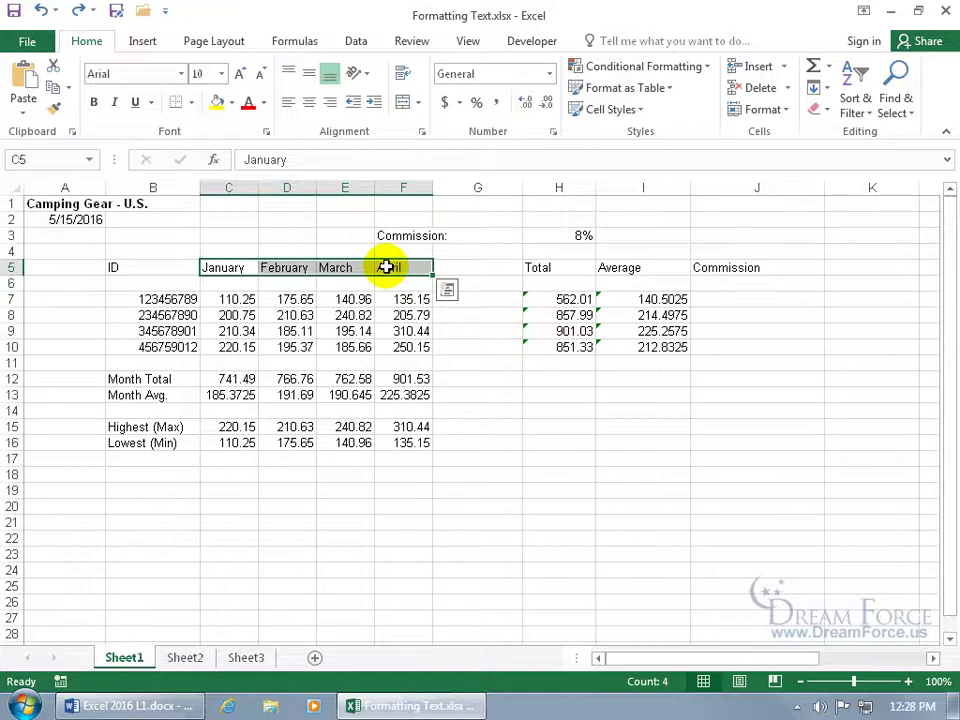
{"action": "right_click", "coordinate": [386, 267]}
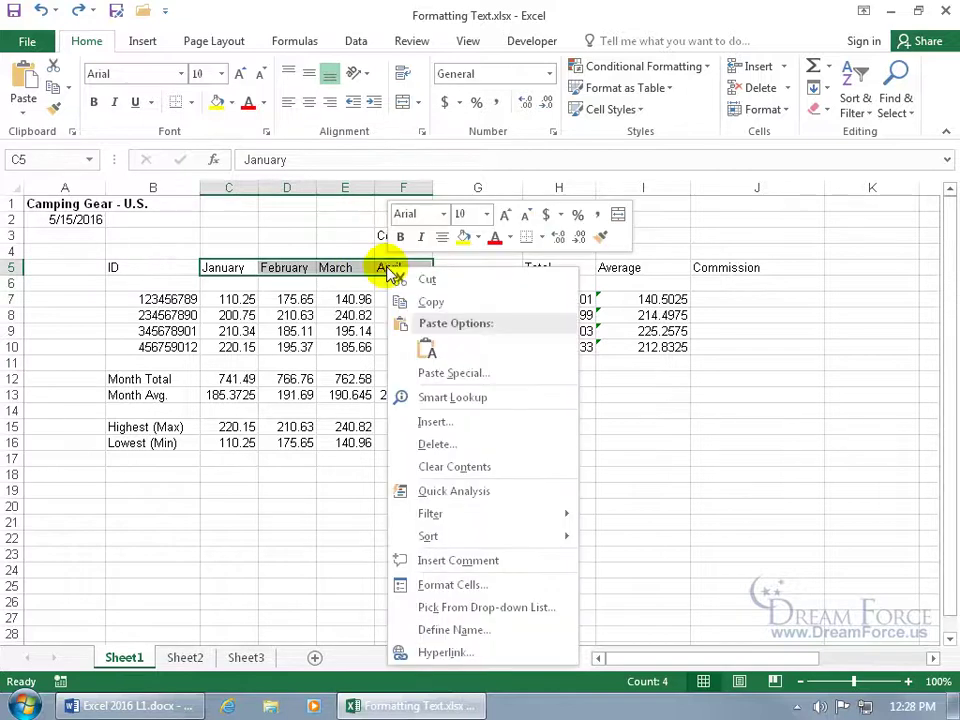
{"action": "left_click", "coordinate": [440, 584]}
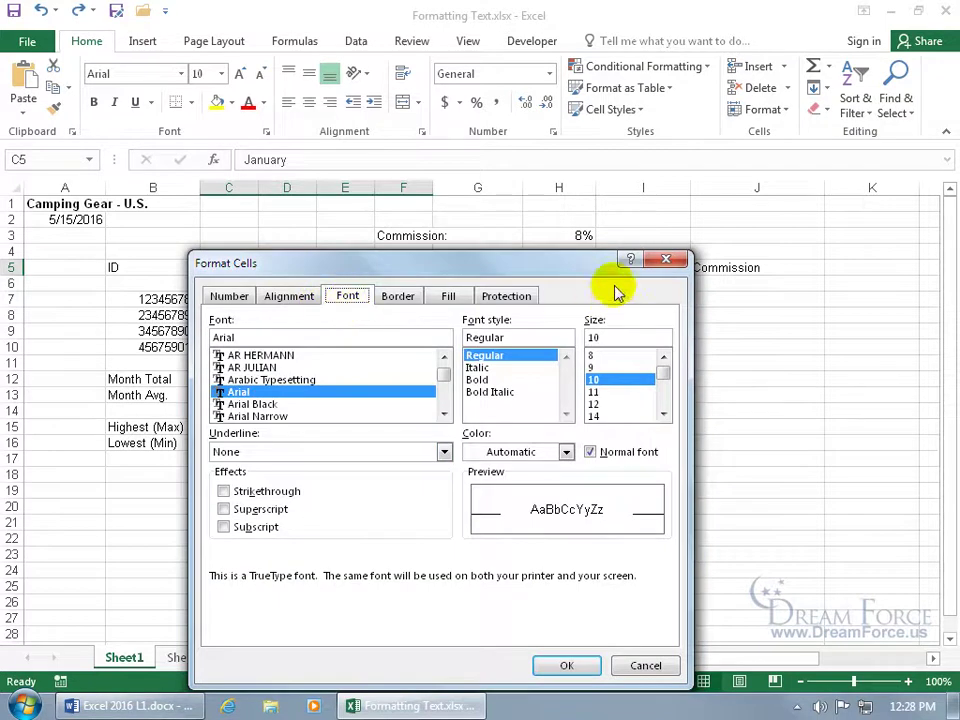
{"action": "left_click", "coordinate": [666, 260]}
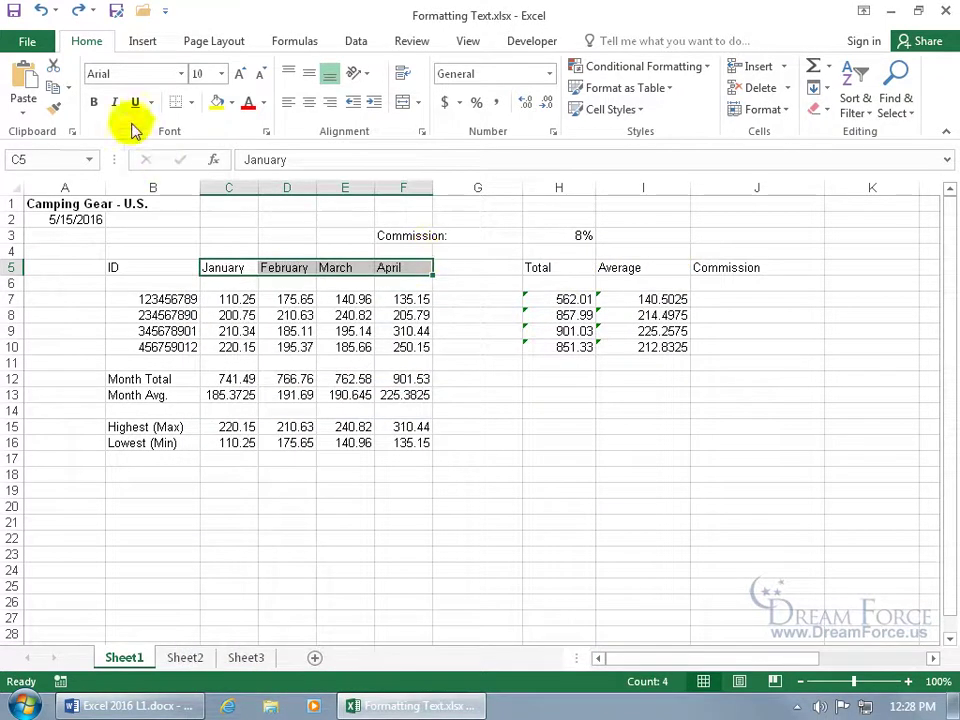
Set the headers' Alignment orientation to 45 degrees via Format > Format Cells
{"action": "left_click", "coordinate": [789, 111]}
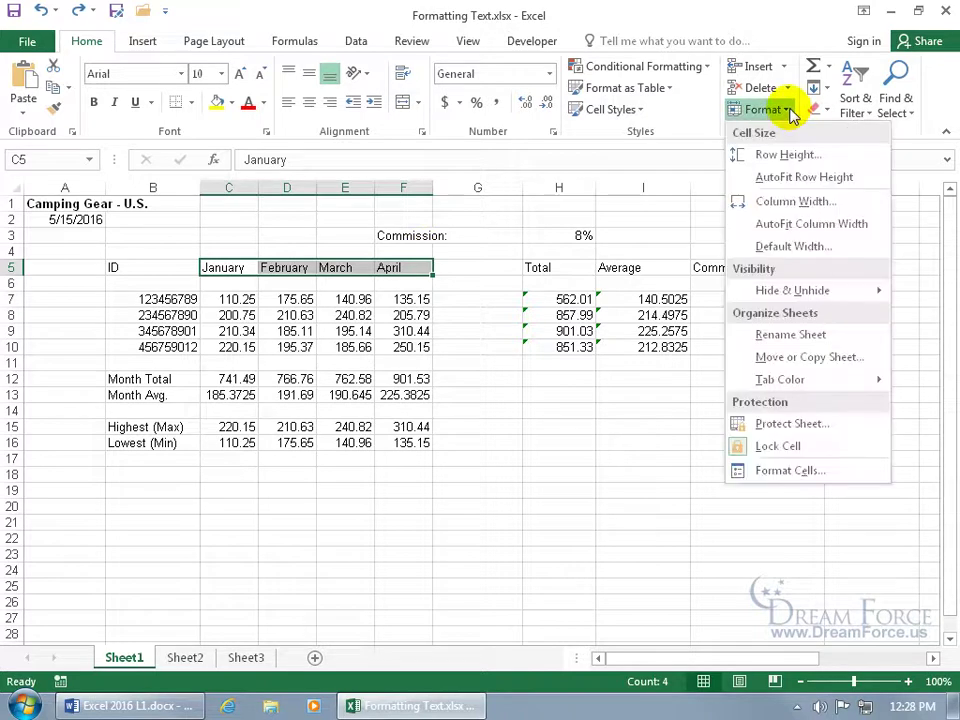
{"action": "left_click", "coordinate": [808, 473]}
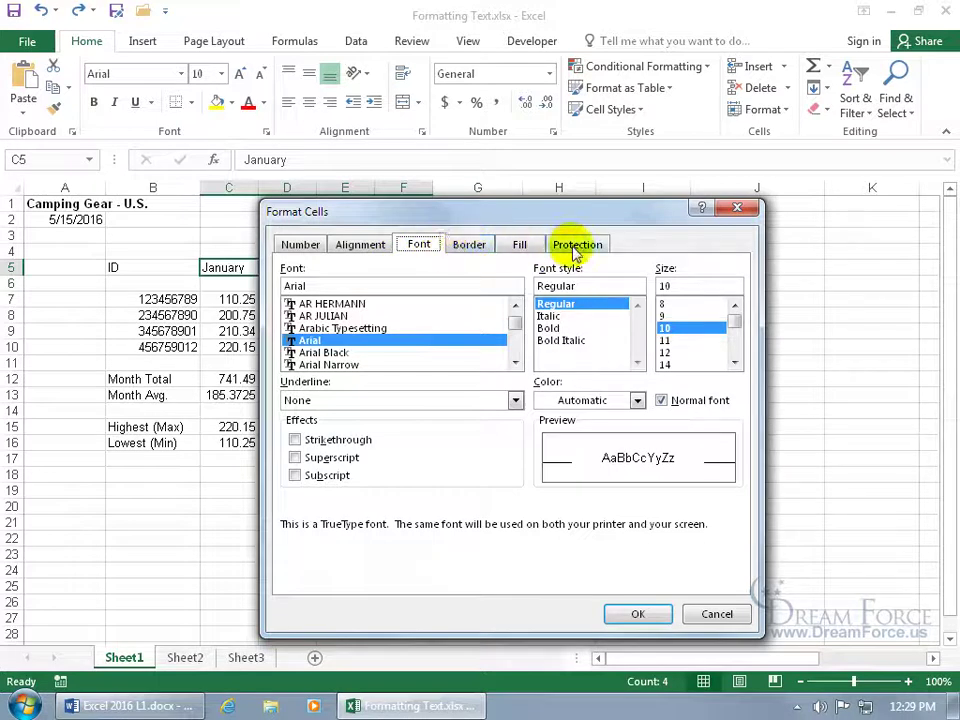
{"action": "left_click", "coordinate": [376, 248]}
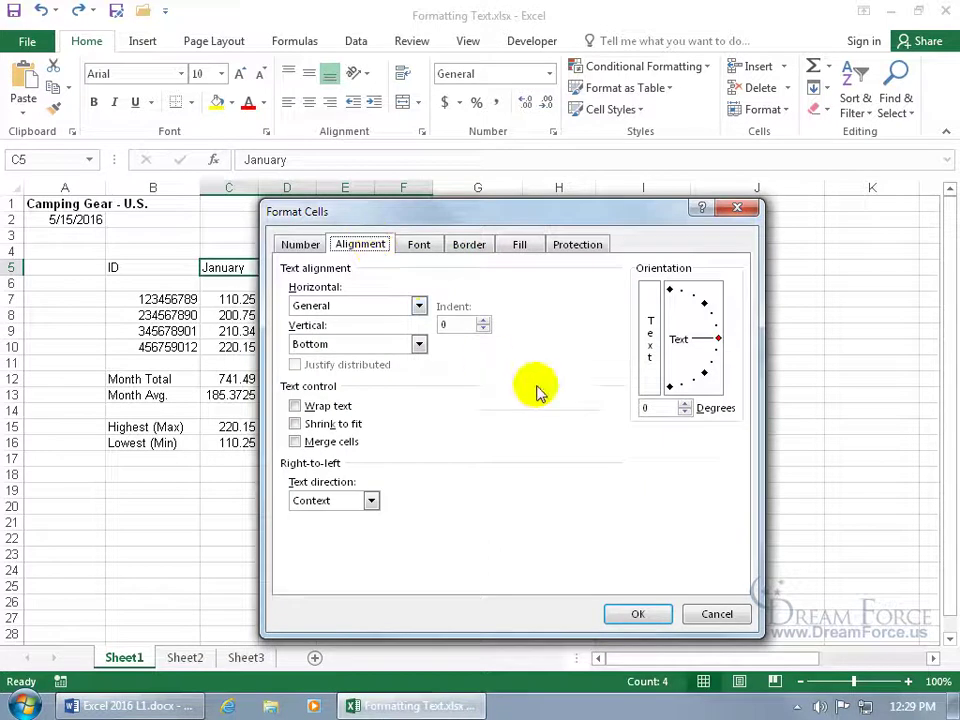
{"action": "left_click_drag", "start_coordinate": [720, 342], "coordinate": [703, 303]}
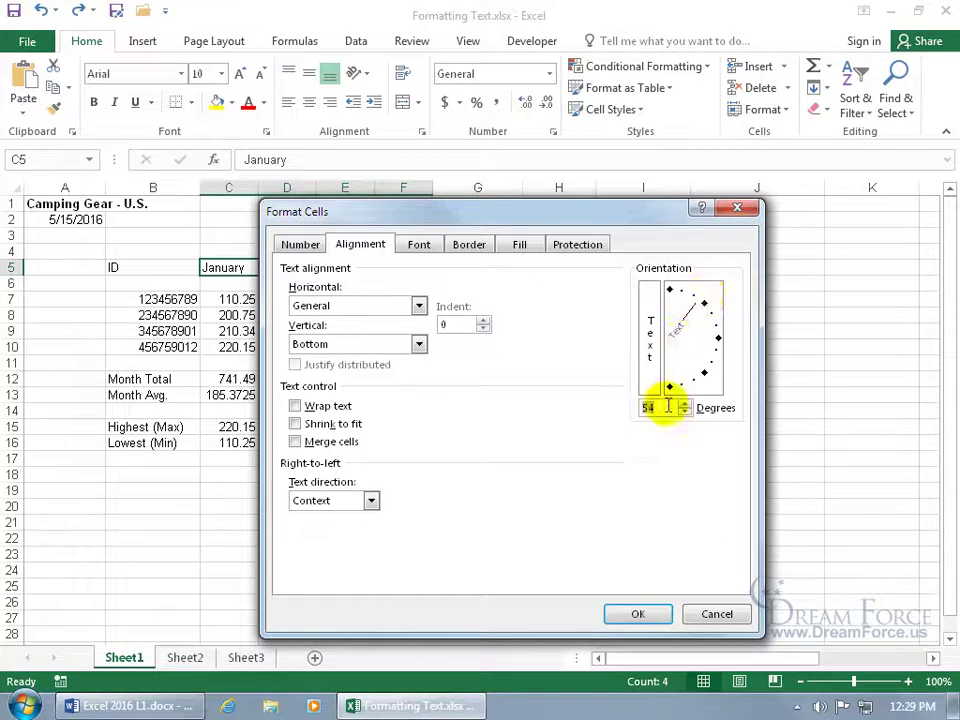
{"action": "left_click", "coordinate": [702, 304]}
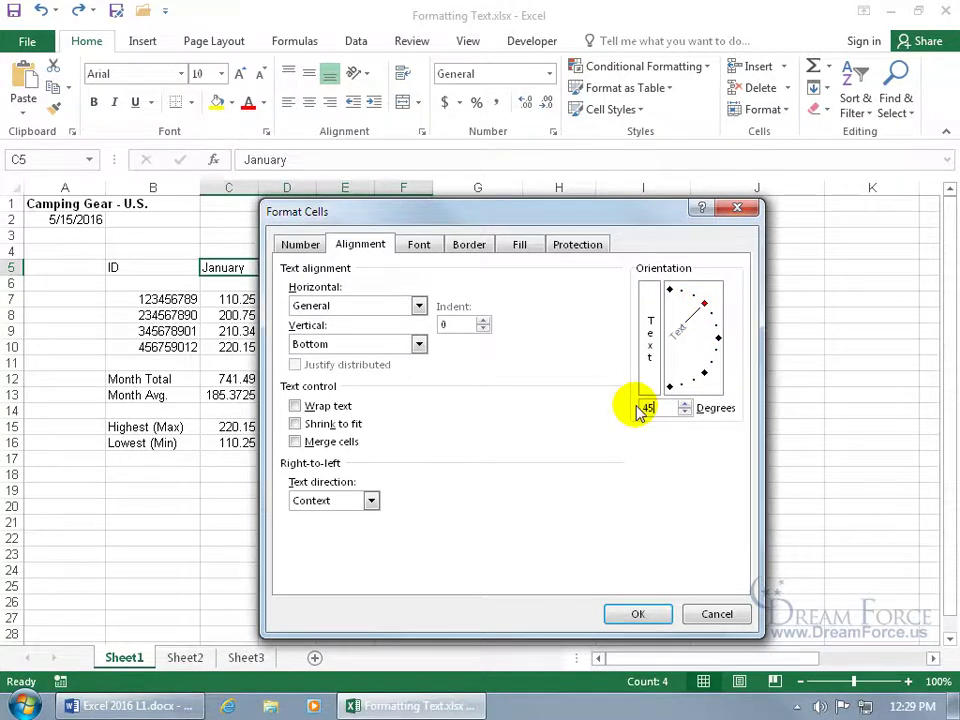
{"action": "left_click", "coordinate": [638, 614]}
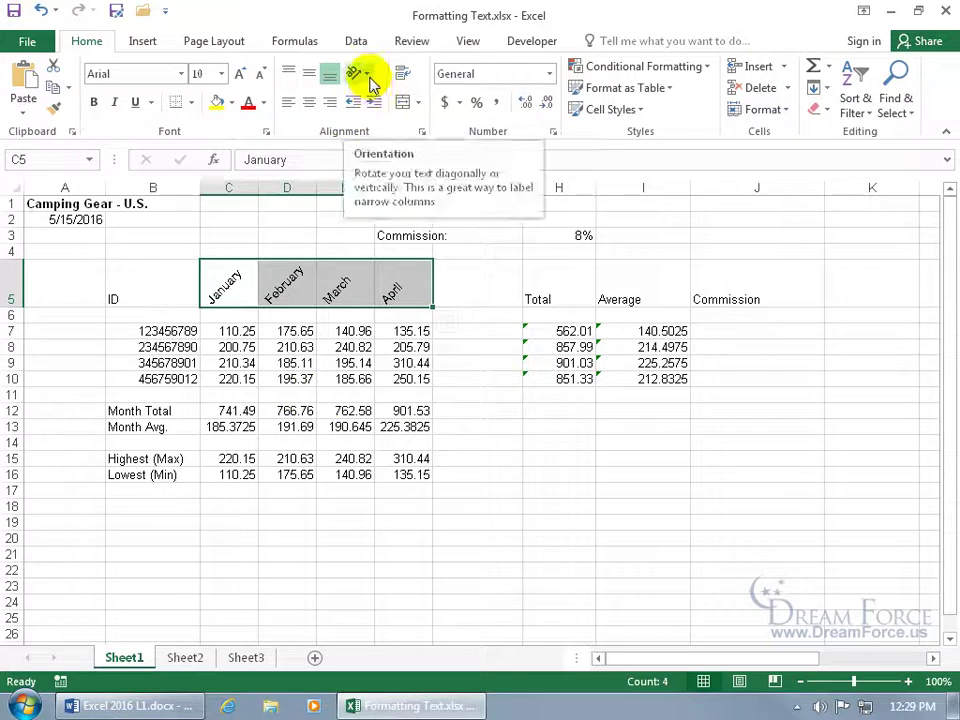
Rotate the month headers text up, then reset their orientation to 0 degrees
{"action": "left_click", "coordinate": [366, 76]}
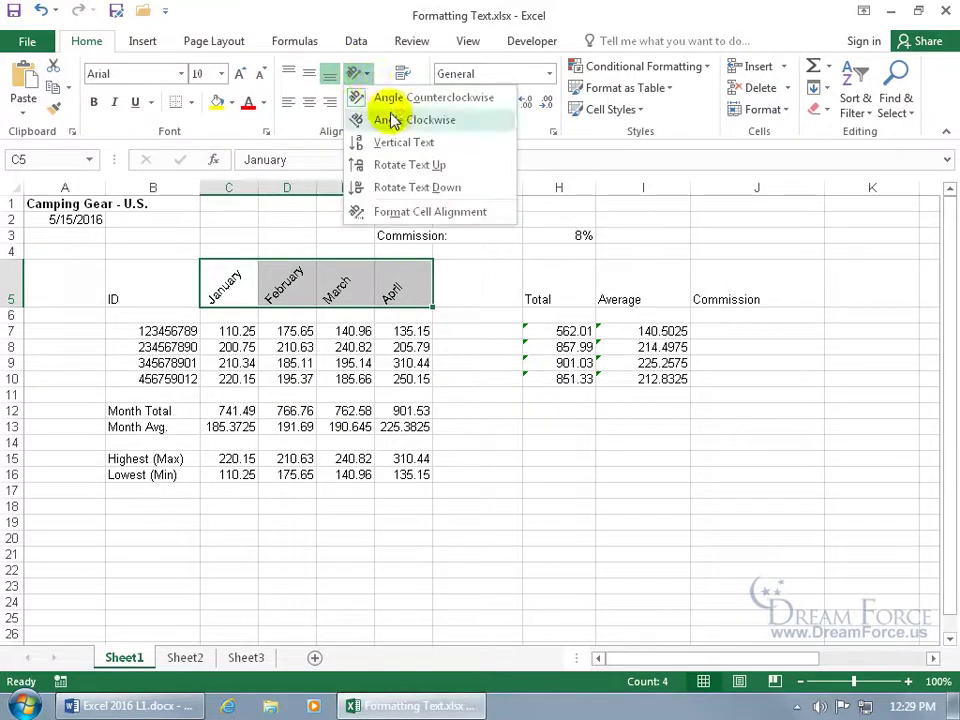
{"action": "left_click", "coordinate": [399, 164]}
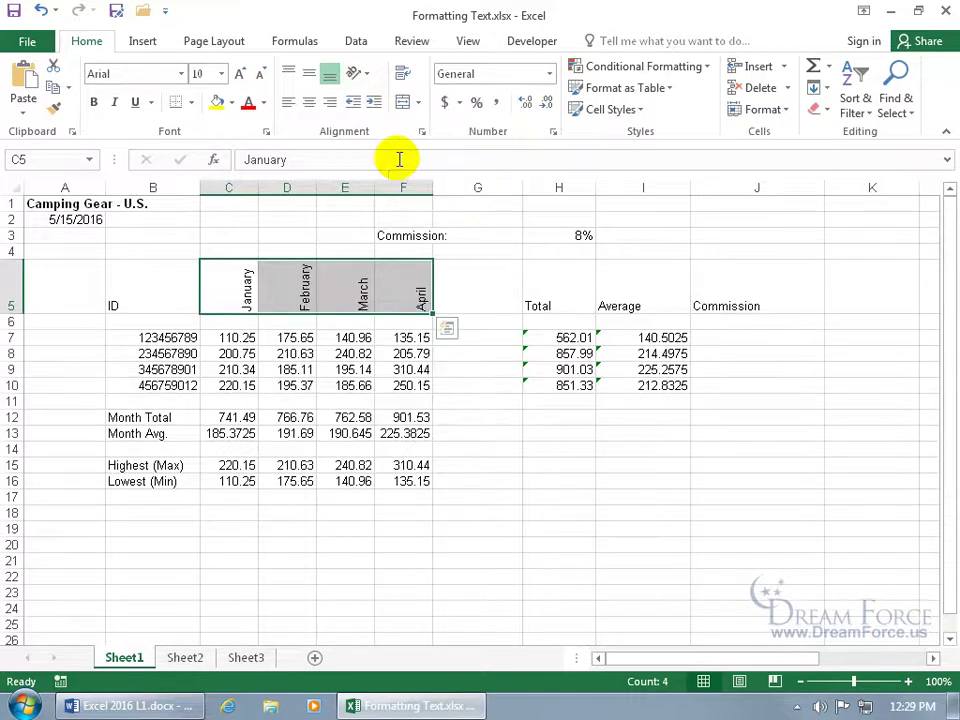
{"action": "left_click", "coordinate": [365, 82]}
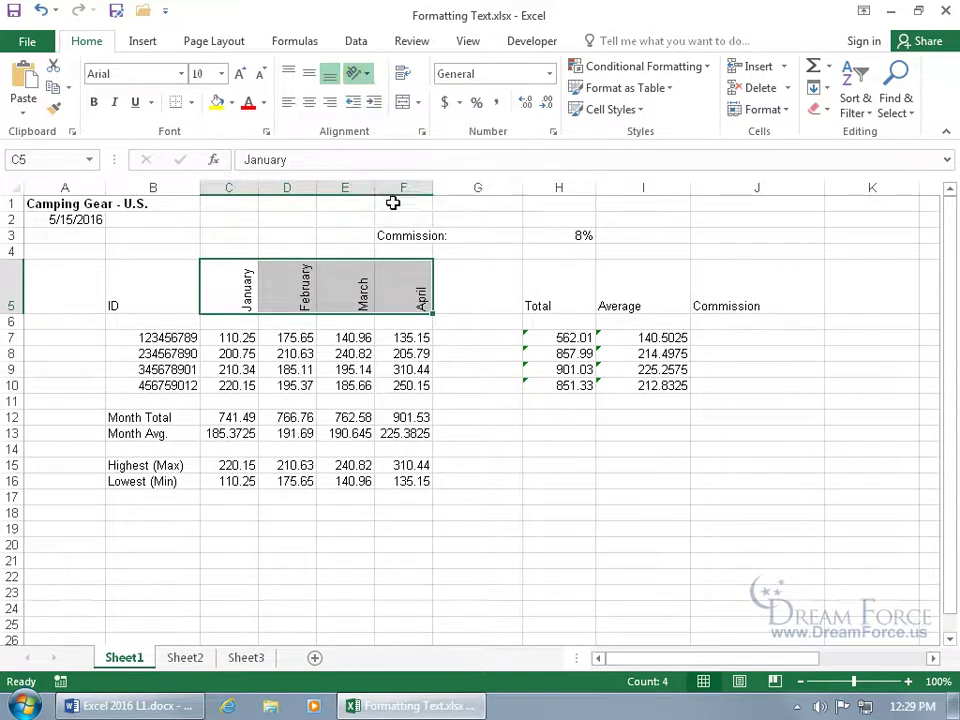
{"action": "left_click", "coordinate": [393, 210]}
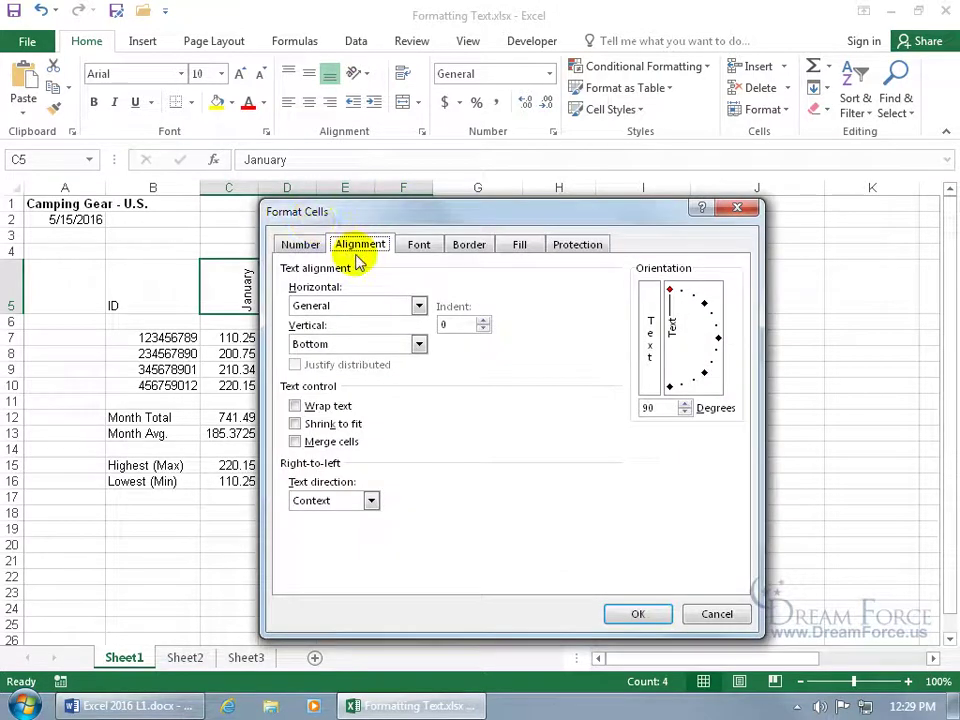
{"action": "double_click", "coordinate": [650, 408]}
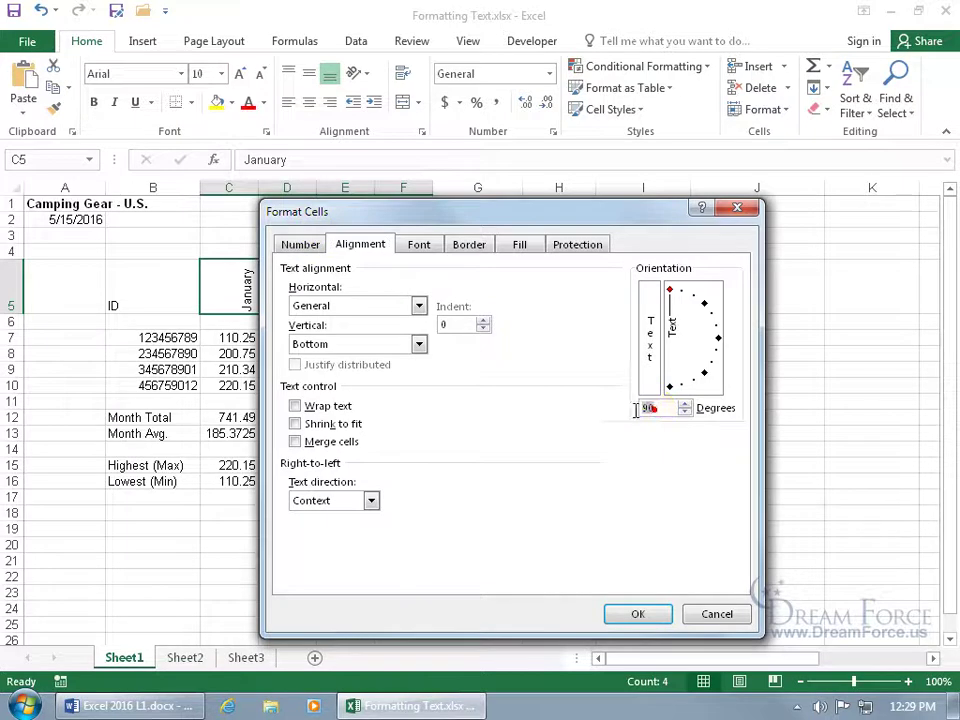
{"action": "type", "text": "0"}
{"action": "key", "text": "Return"}
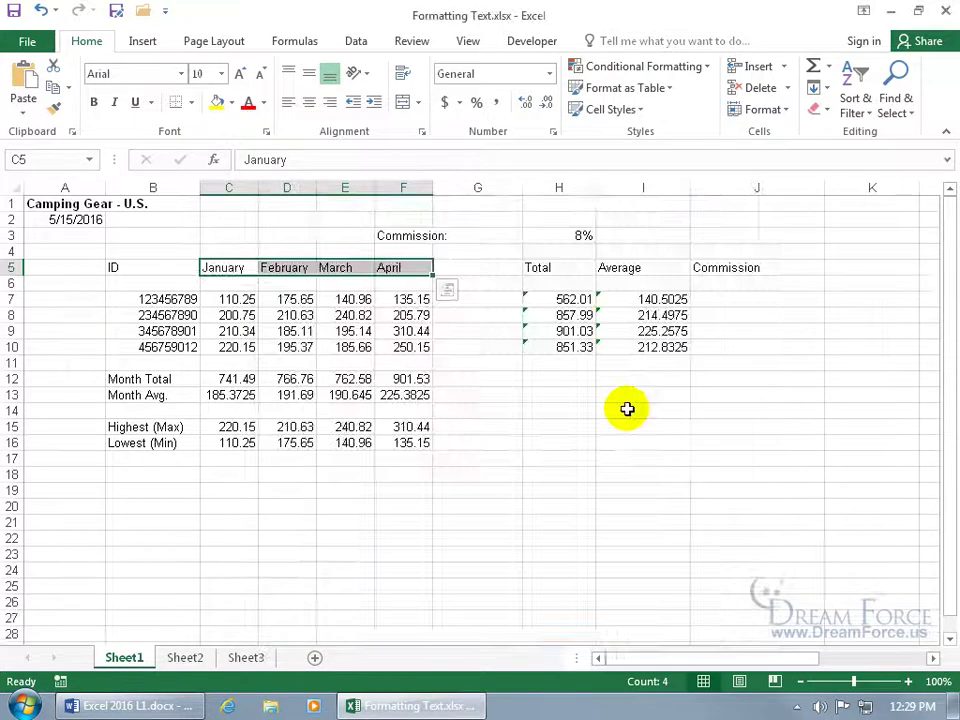